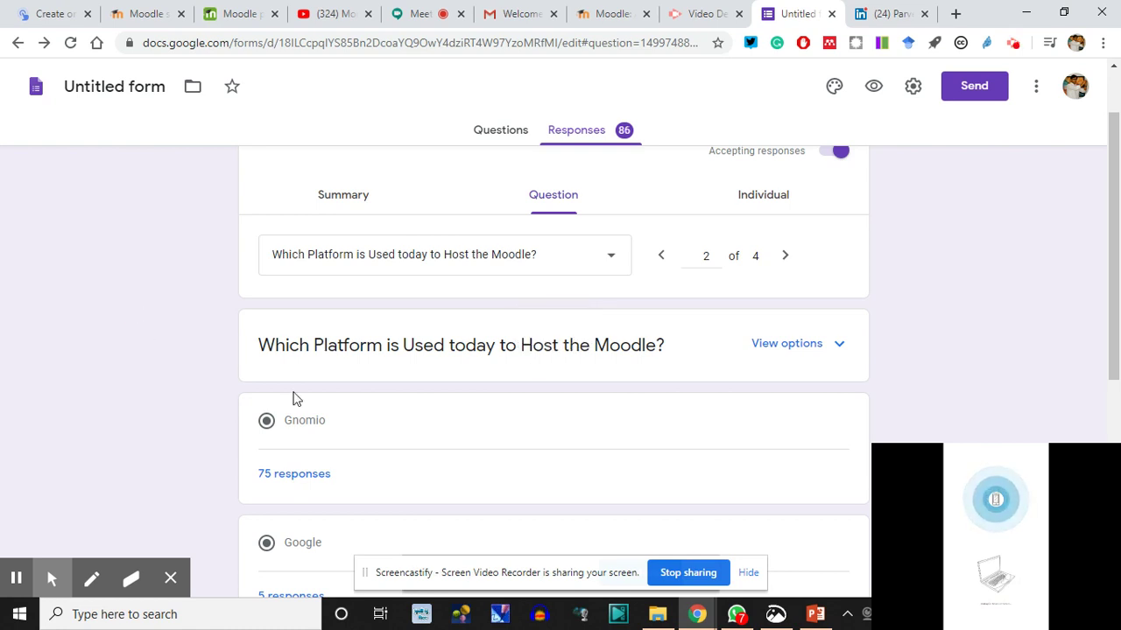
- Review the response counts for each answer to "Which Platform is Used today to Host the Moodle?"
scroll(193, 417, down, 3)
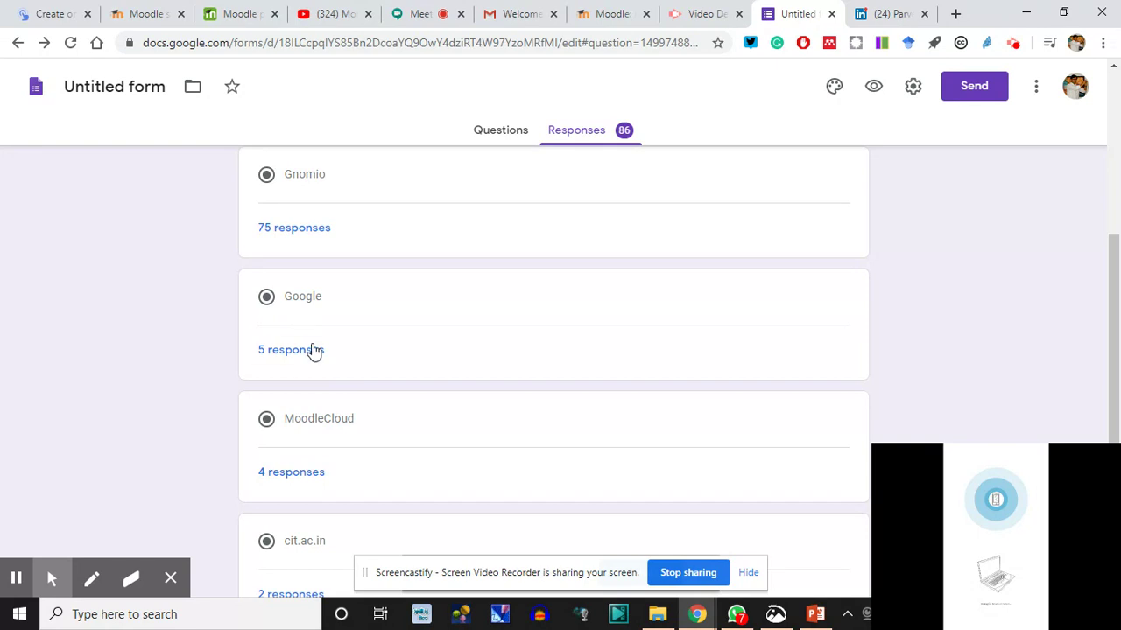
scroll(399, 369, down, 1)
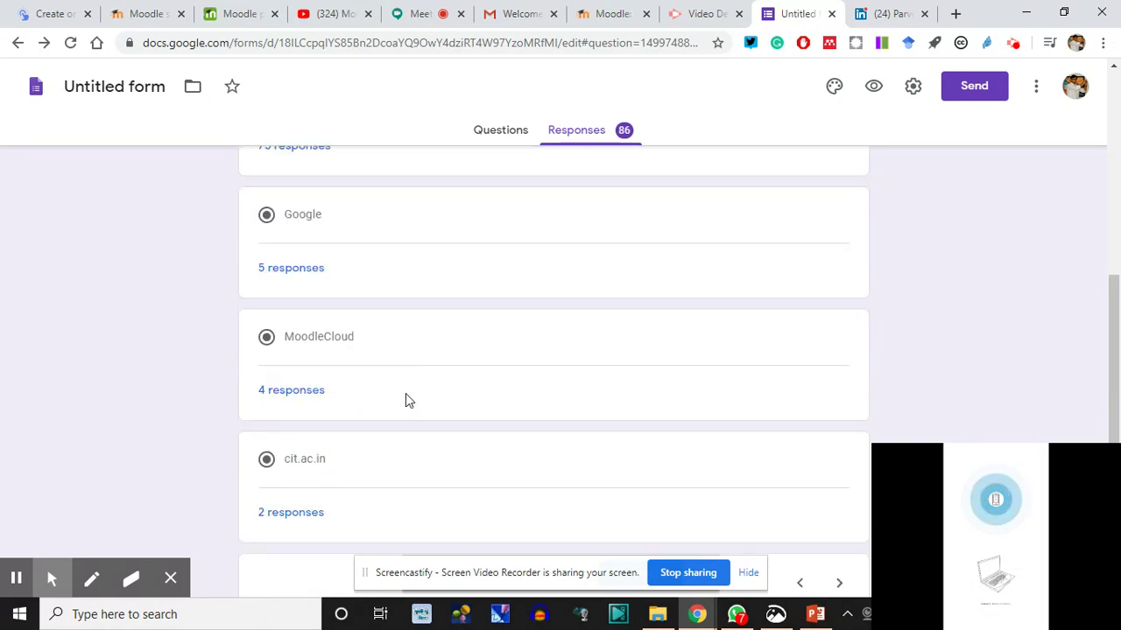
scroll(399, 409, down, 1)
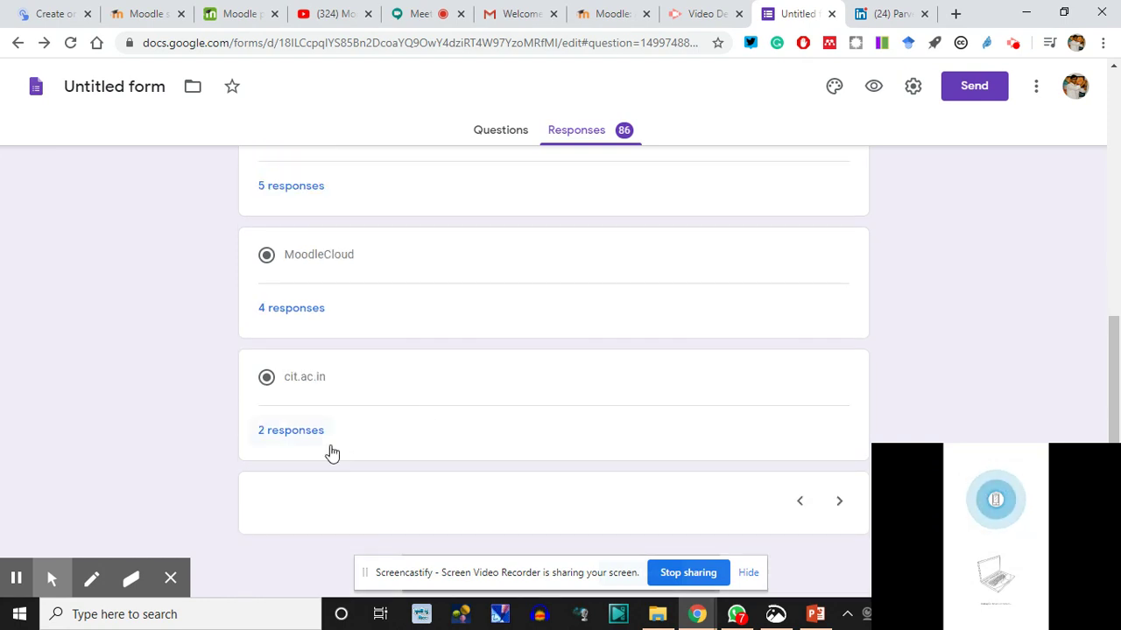
scroll(383, 426, up, 2)
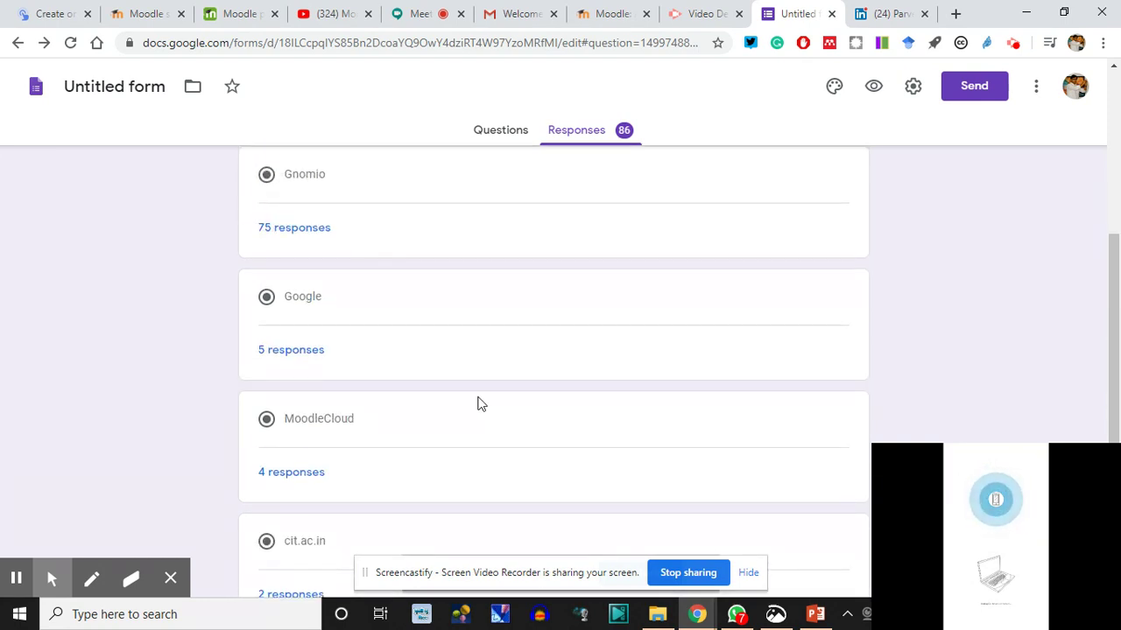
scroll(879, 362, up, 1)
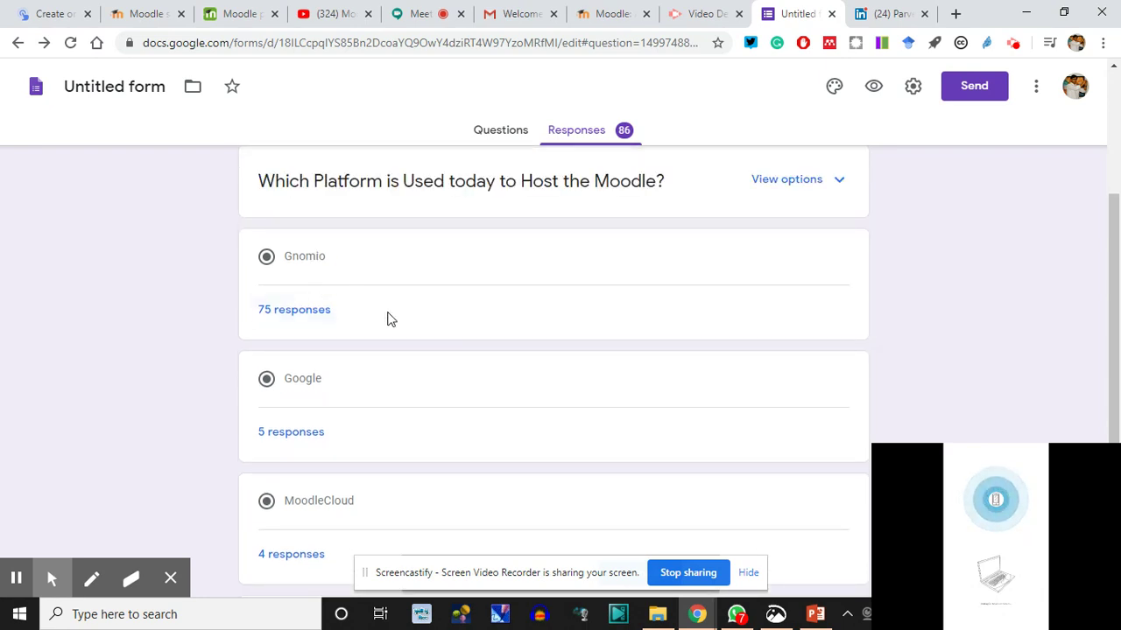
scroll(534, 333, up, 2)
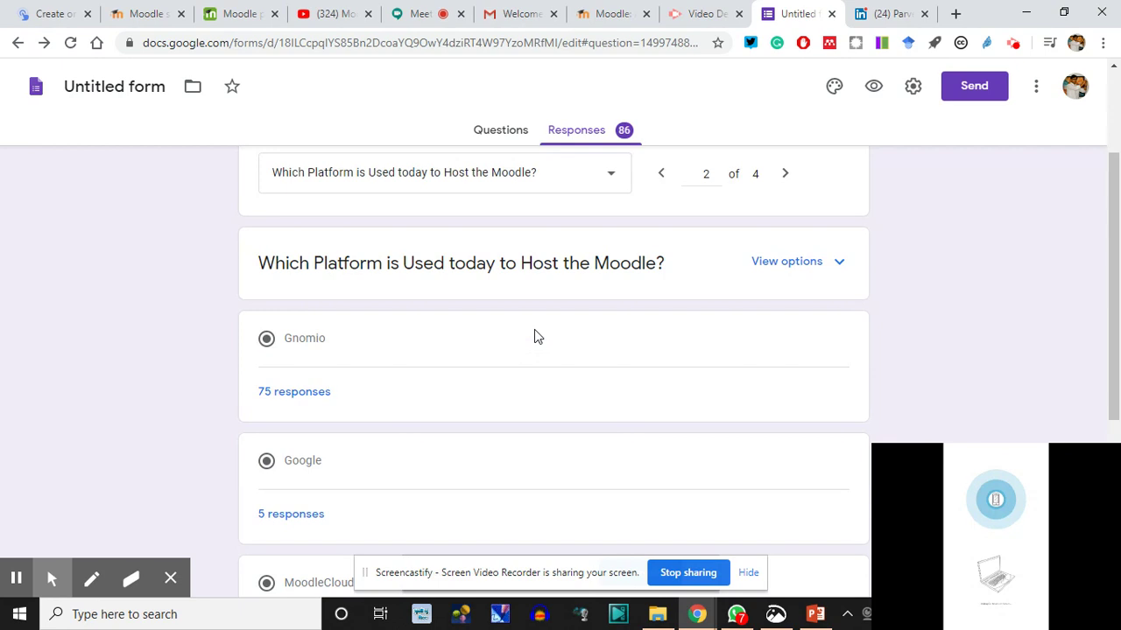
- Show the responses to "Have you done this much? And E-mail from Gnomio awaited?", followed by "Are you able to get something out of the explanations?"
click(618, 266)
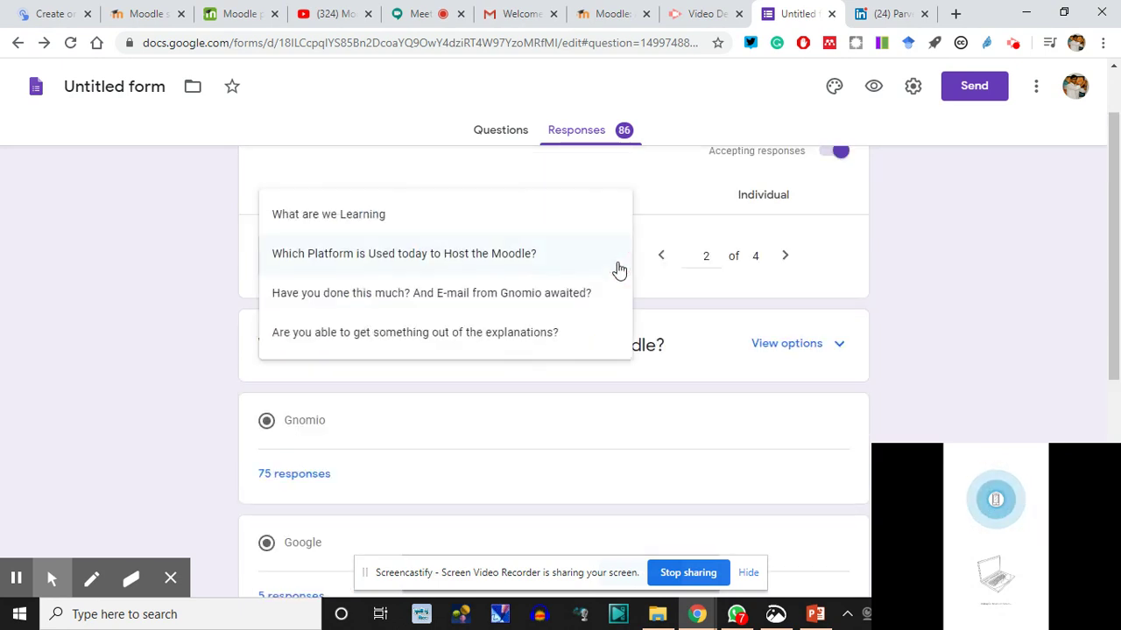
click(356, 305)
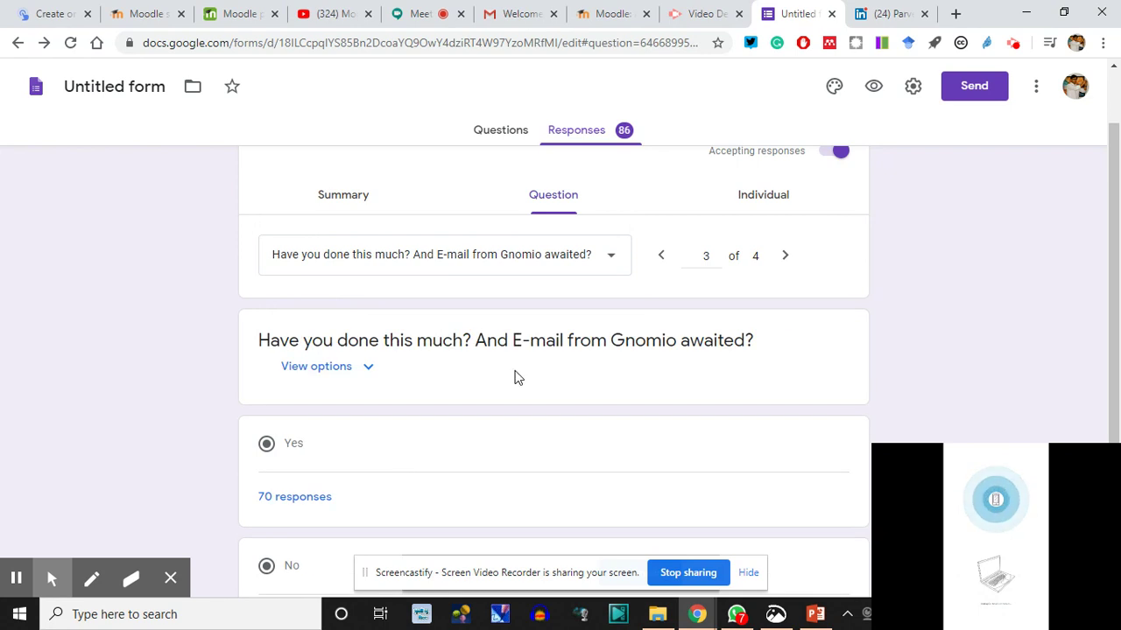
click(610, 261)
click(355, 306)
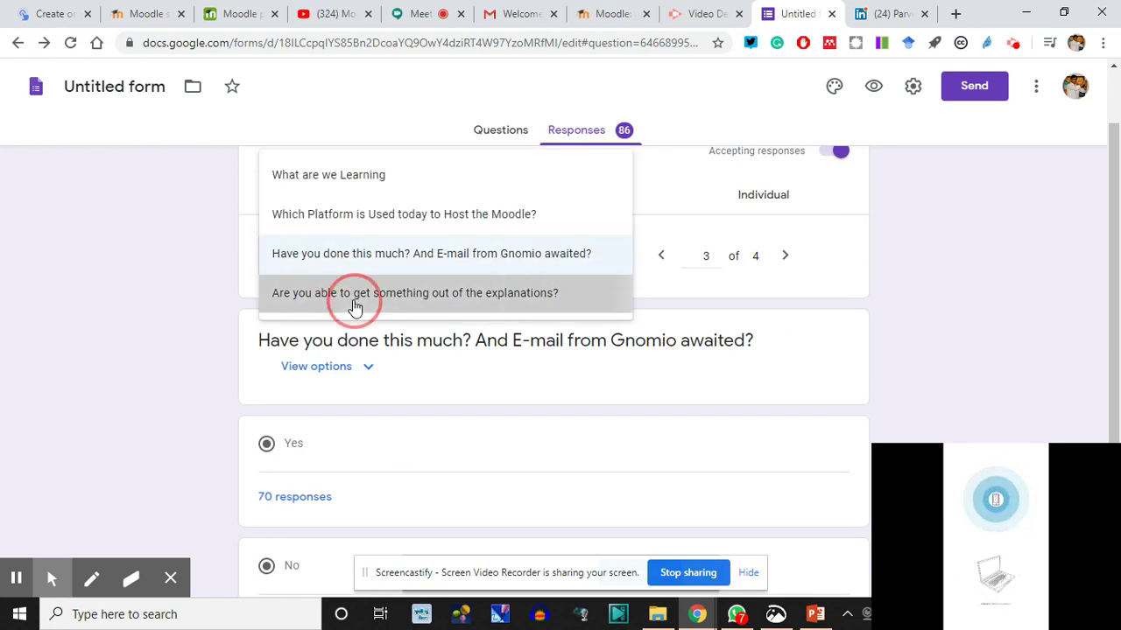
- Review the Yes, No and Not Sure responses on whether participants get something out of the explanations
scroll(153, 396, down, 3)
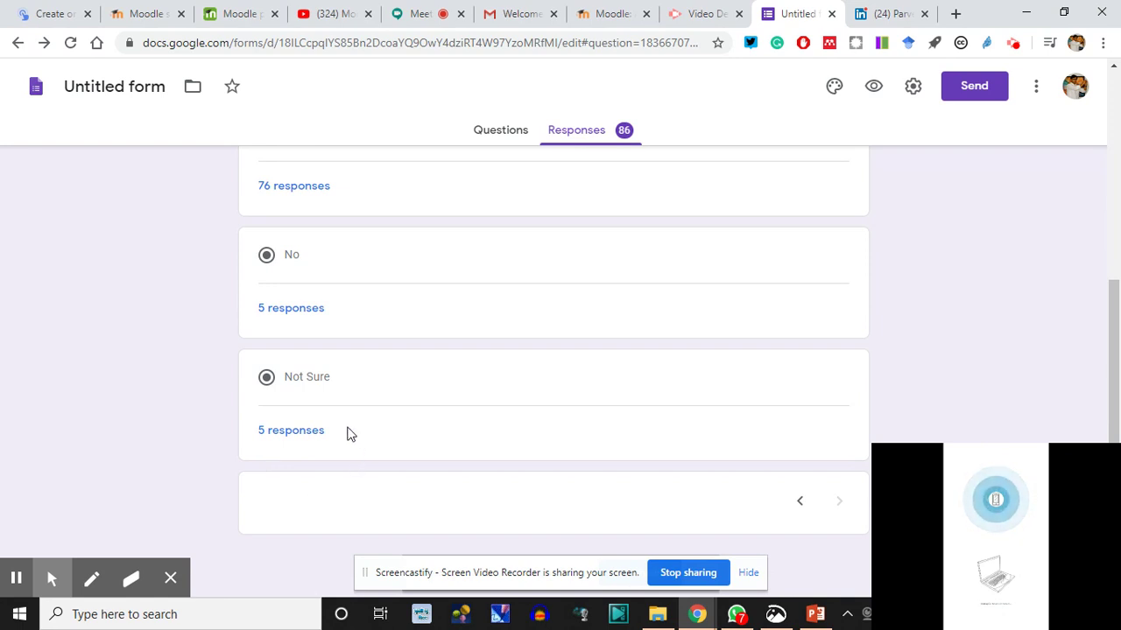
triple_click(253, 376)
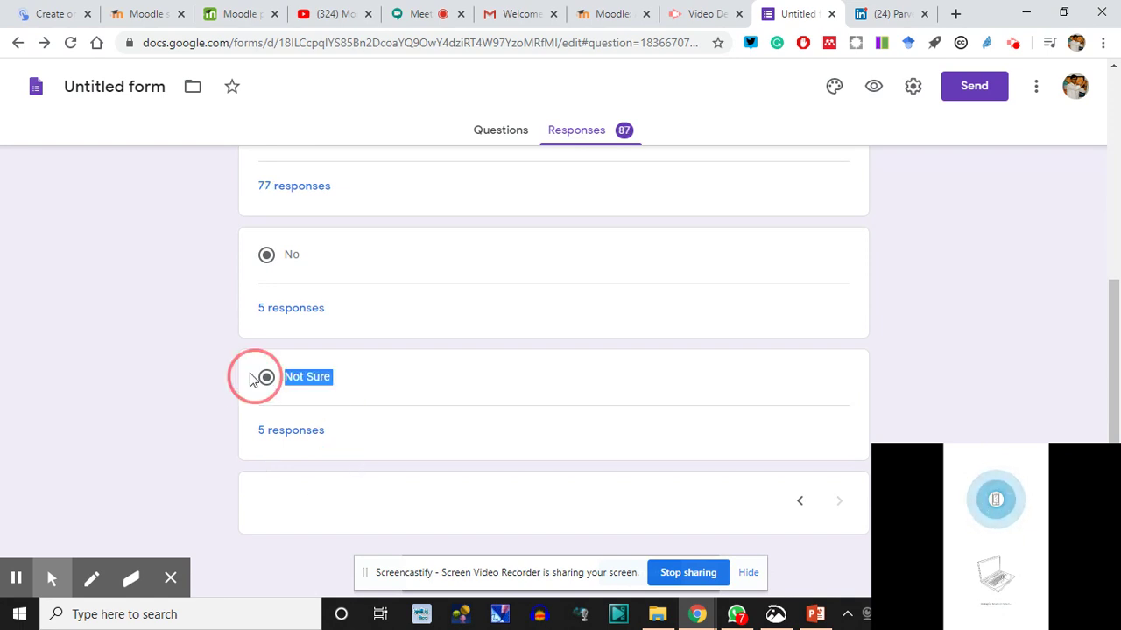
click(163, 401)
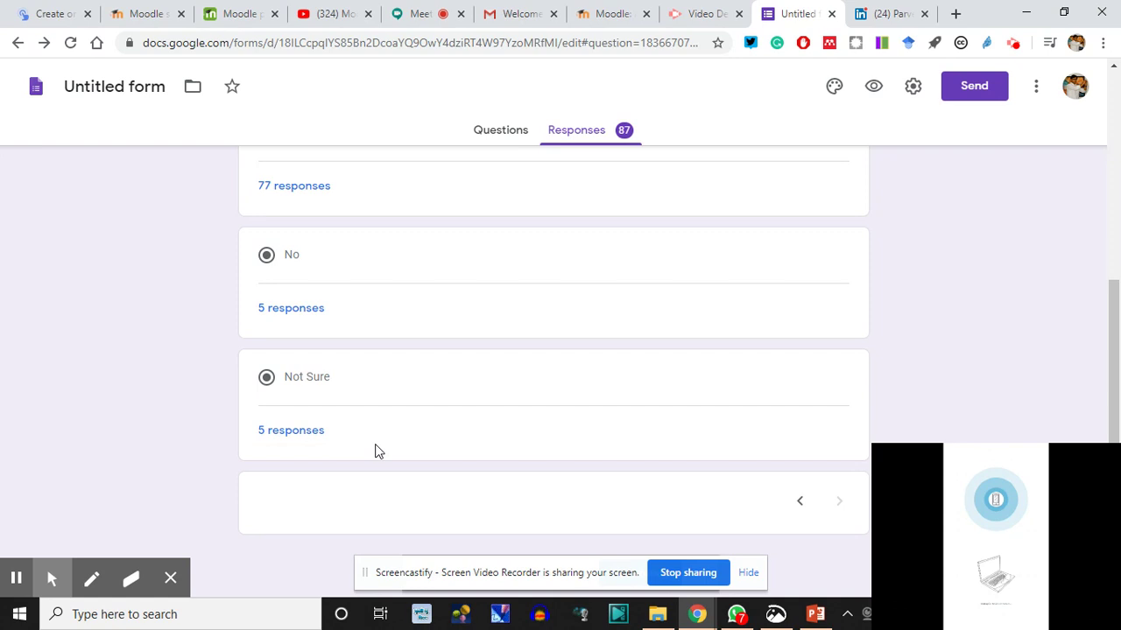
drag(292, 256, 251, 255)
click(181, 299)
scroll(376, 345, up, 2)
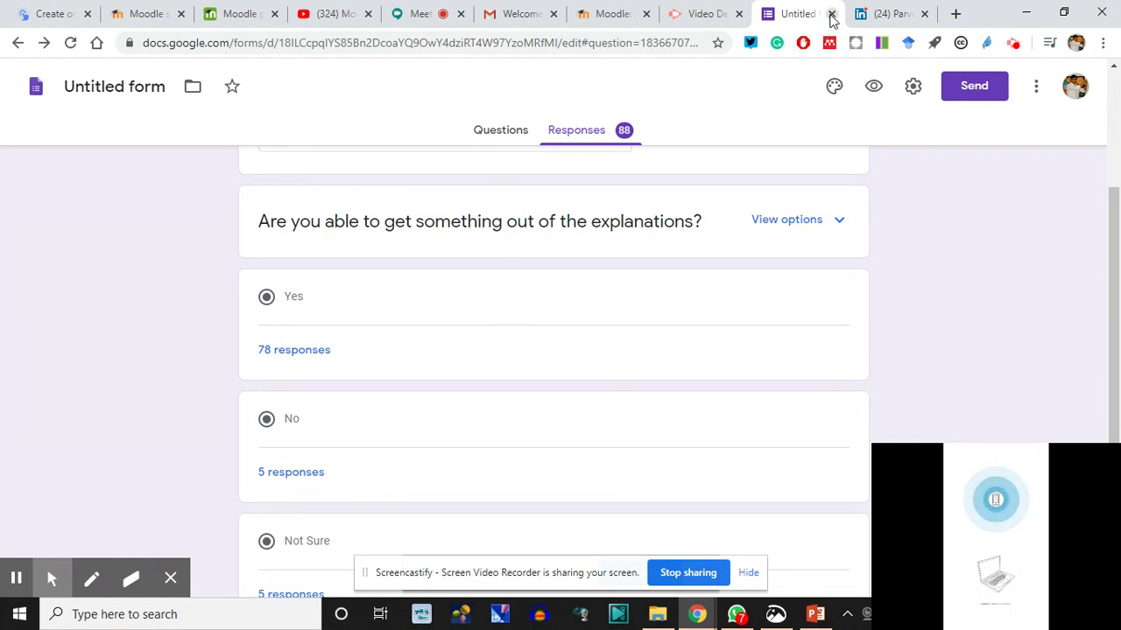
- Close the form responses and the LinkedIn profile, and switch to Moodle's "Add a new course" page
key(ctrl+w)
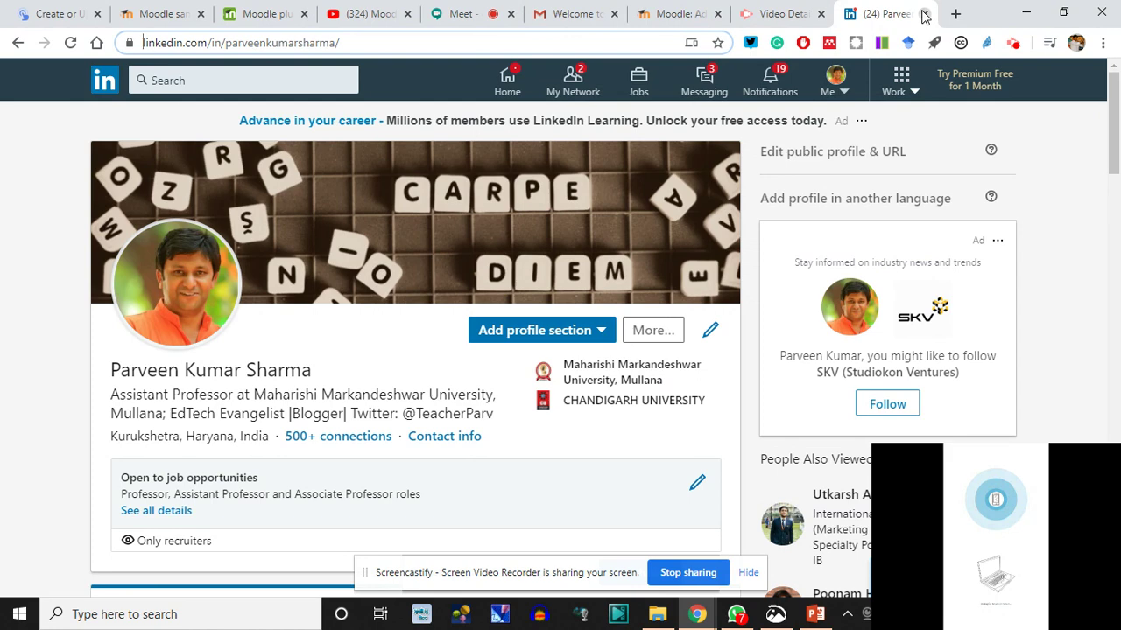
key(ctrl+w)
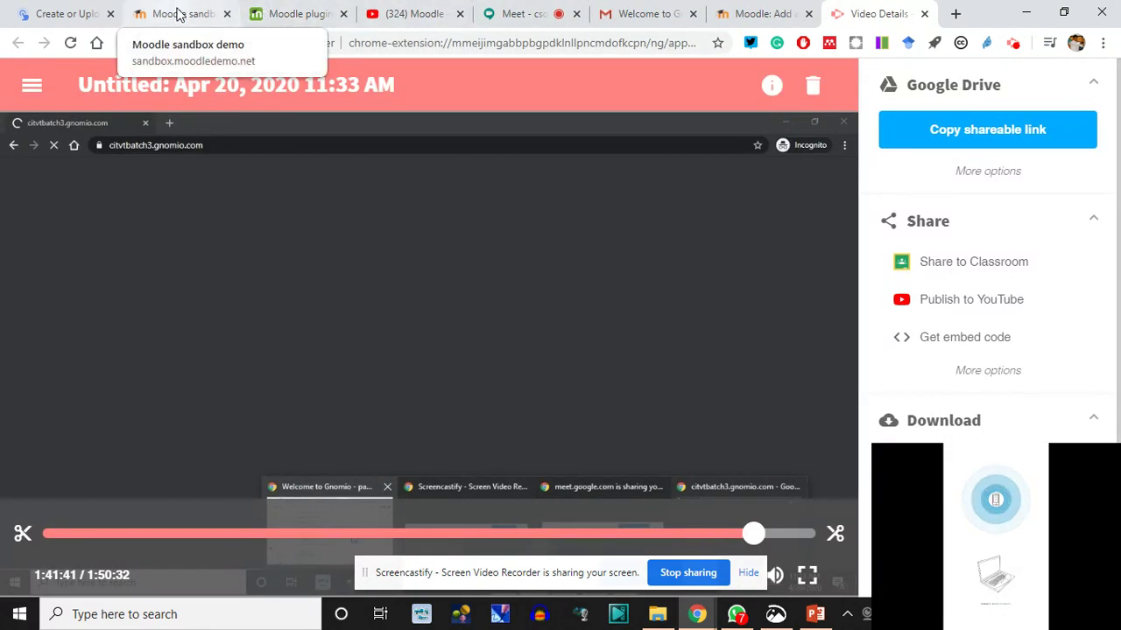
click(175, 12)
click(636, 10)
click(518, 11)
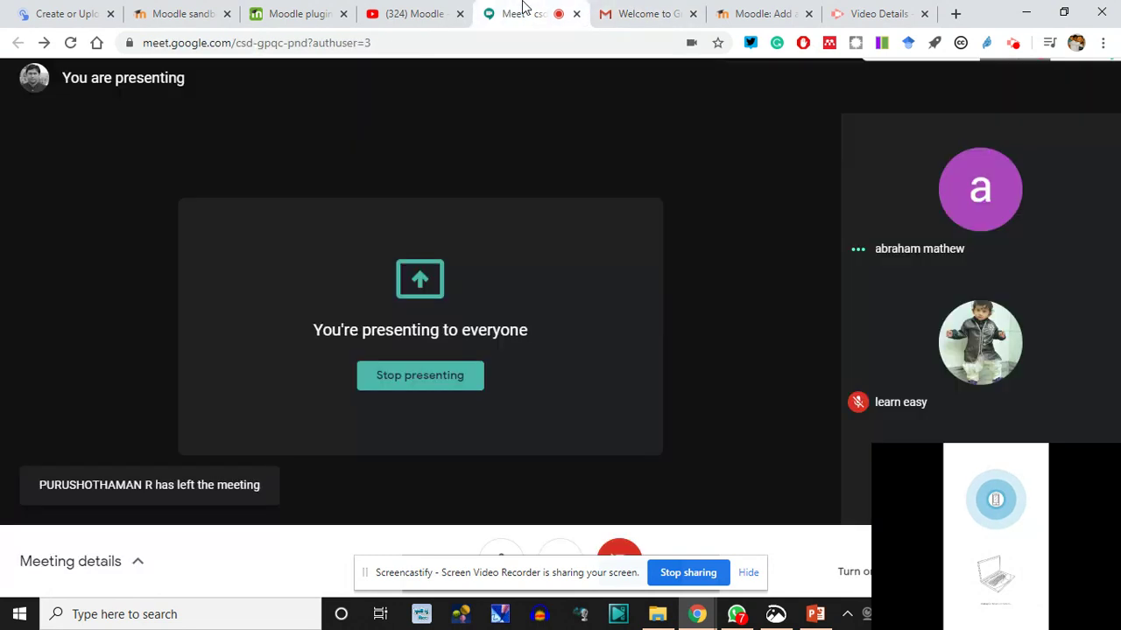
click(642, 13)
click(757, 15)
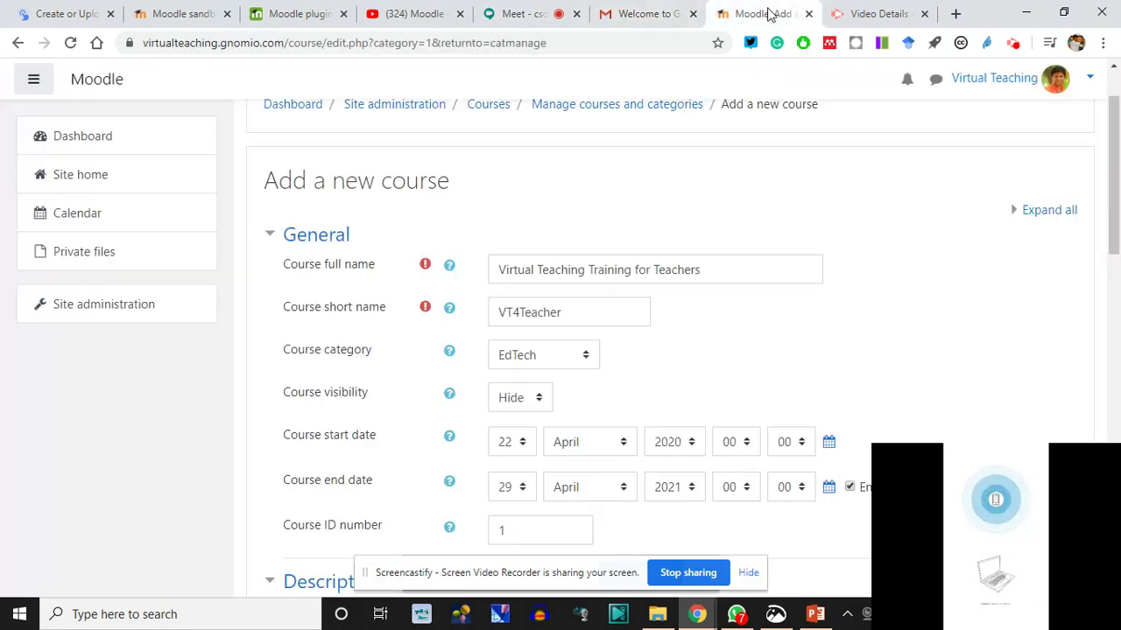
- Examine the General section of the new course form, including the course full name and short name
scroll(601, 208, up, 1)
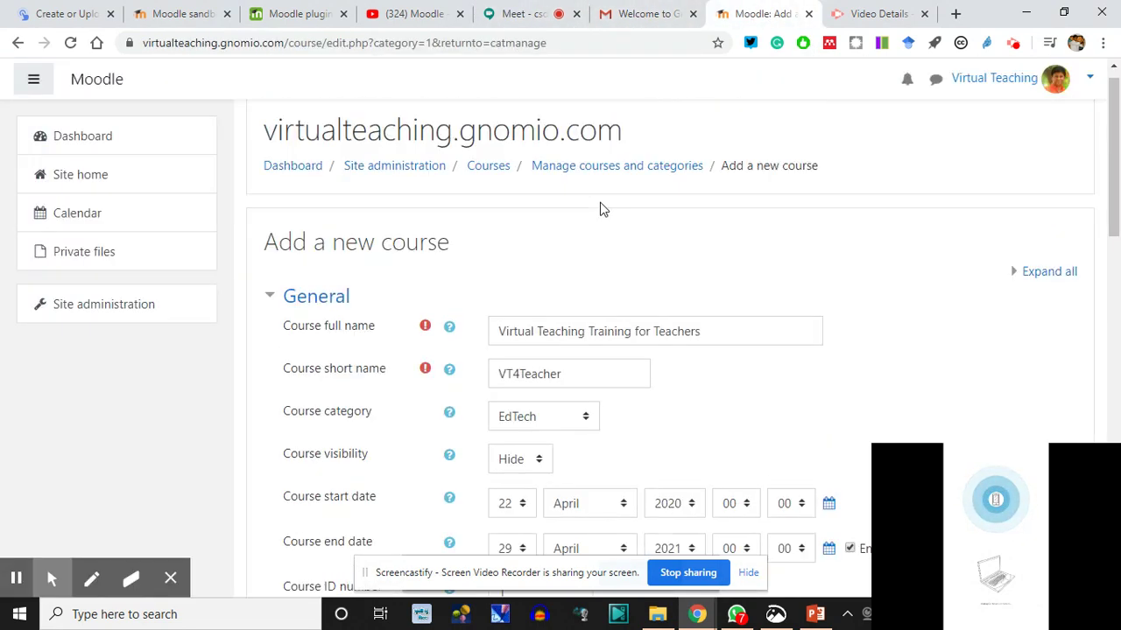
scroll(627, 288, down, 2)
scroll(617, 293, down, 2)
scroll(601, 338, up, 3)
scroll(565, 326, up, 1)
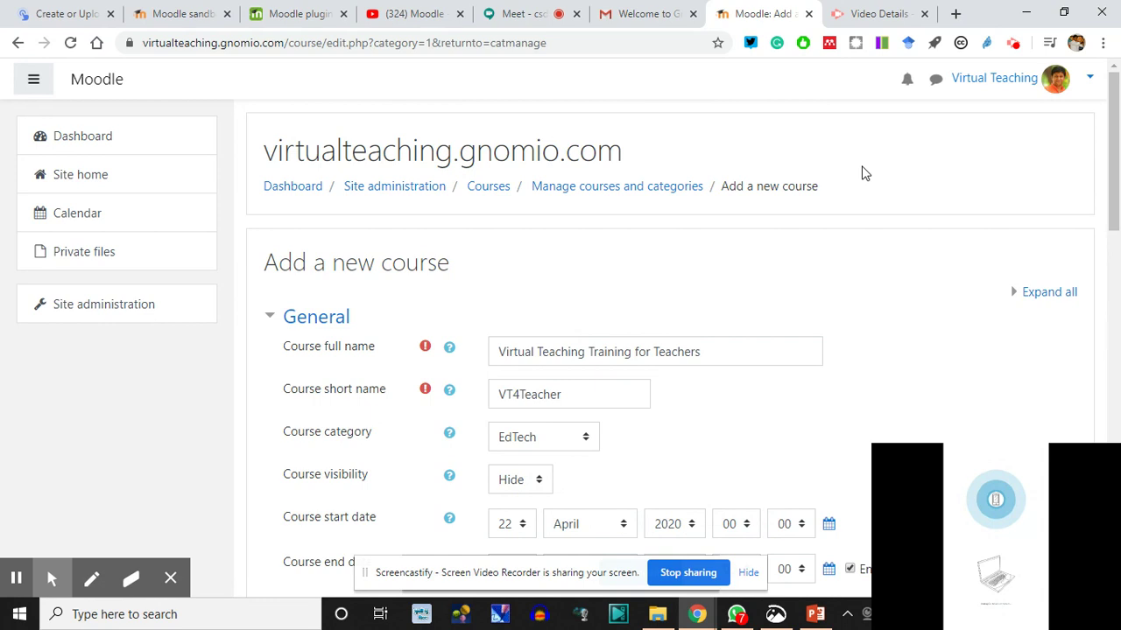
click(123, 332)
drag(117, 335, 90, 342)
click(101, 355)
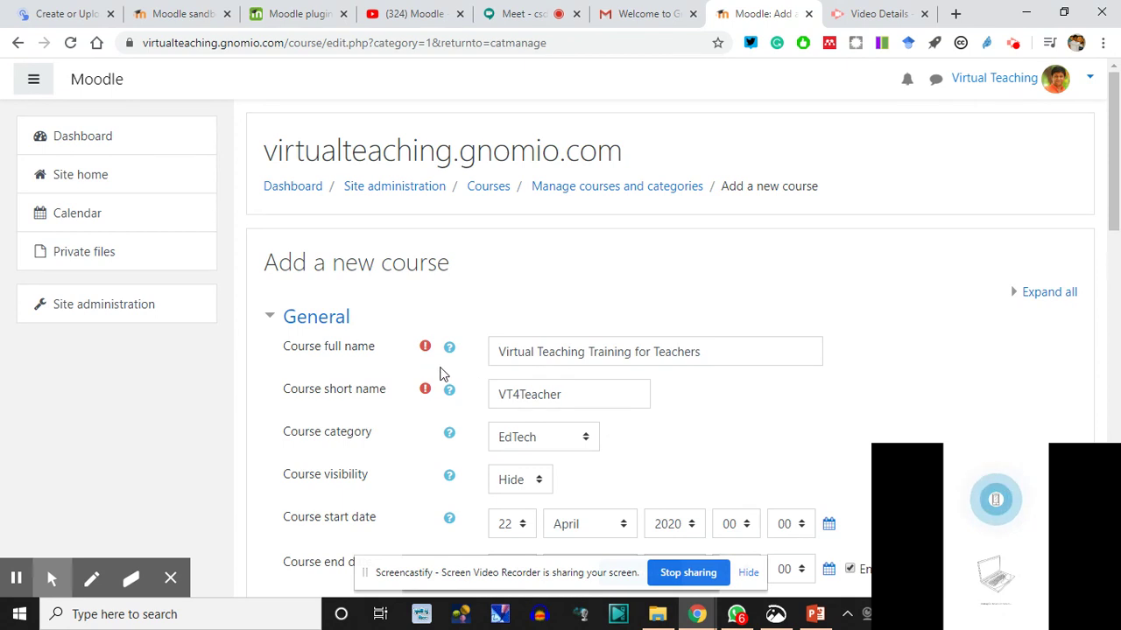
drag(262, 262, 514, 293)
click(544, 273)
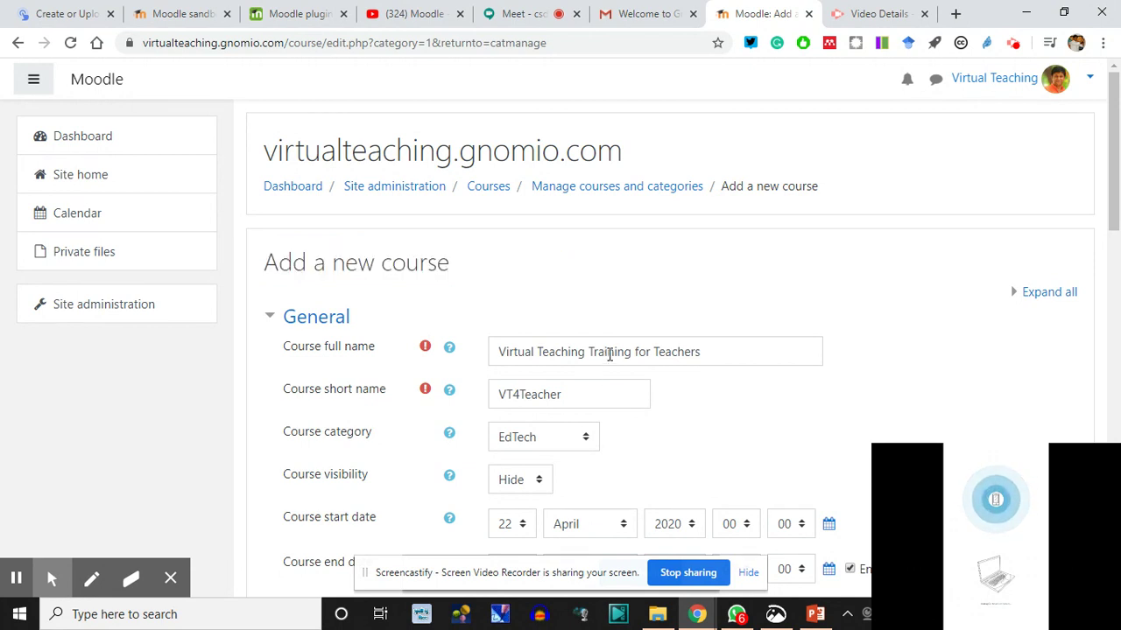
click(581, 359)
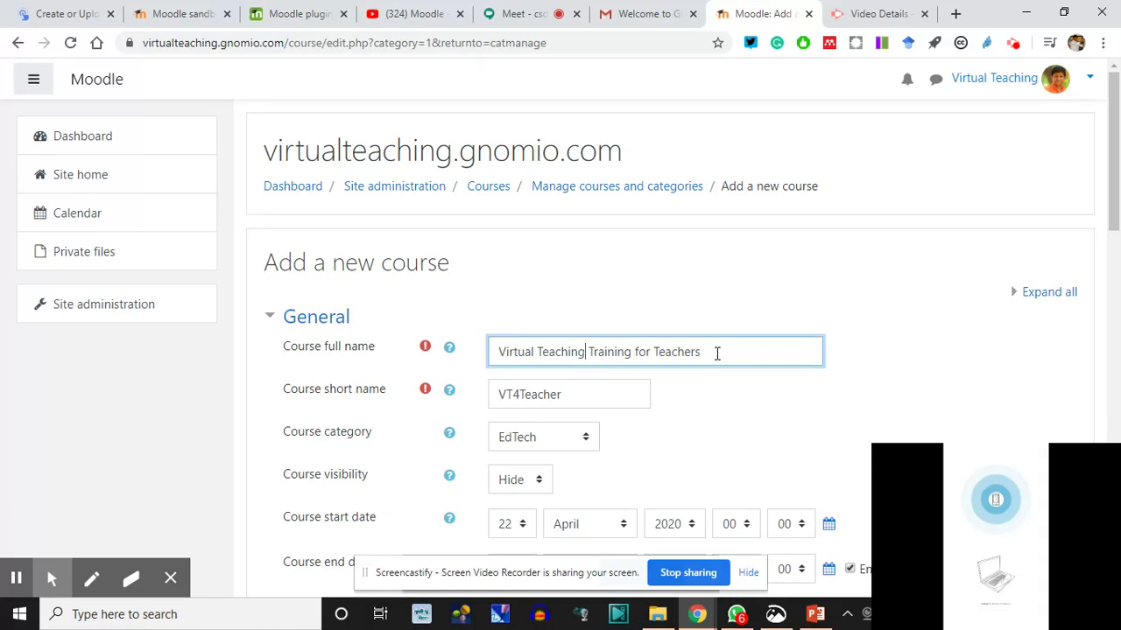
scroll(716, 354, down, 1)
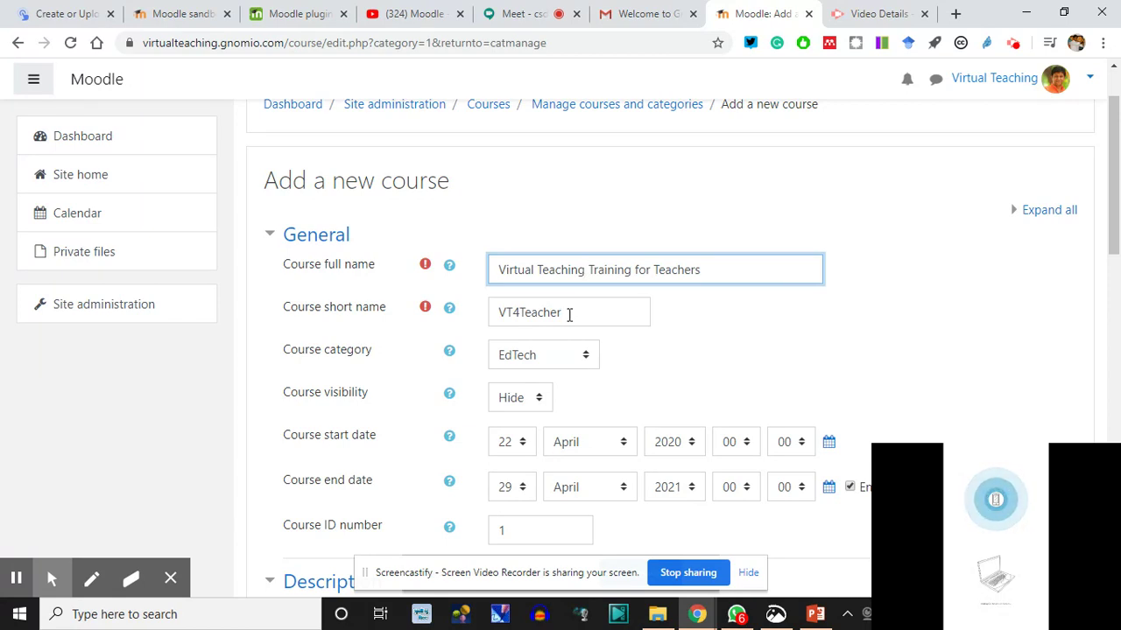
scroll(569, 315, down, 1)
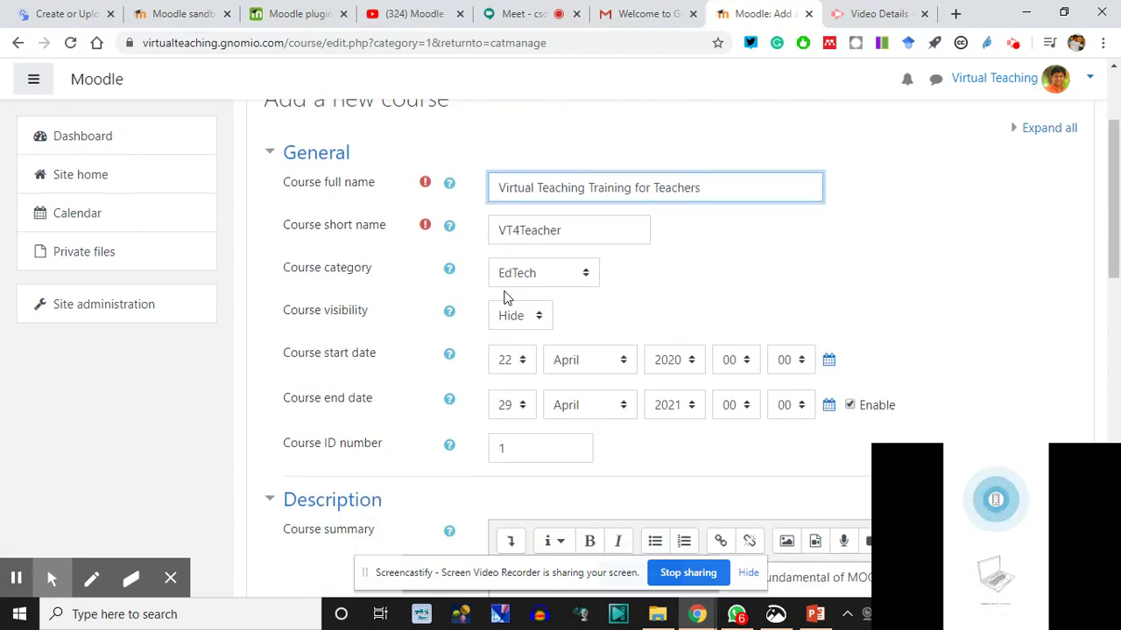
- Choose EdTech as the course category and Hide as the course visibility
click(580, 276)
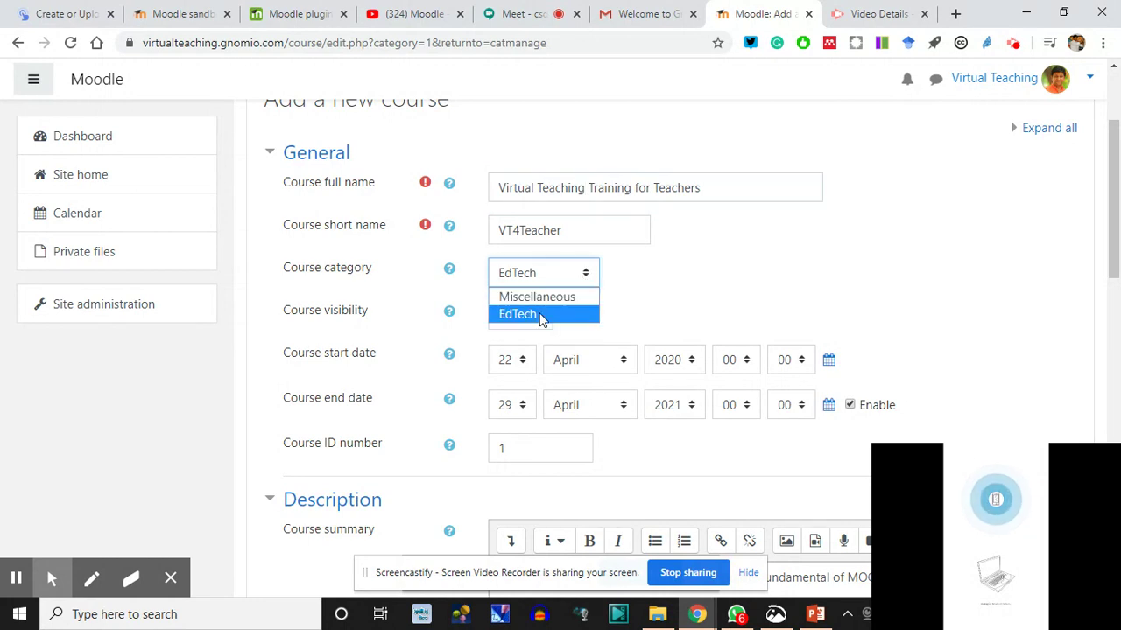
click(535, 315)
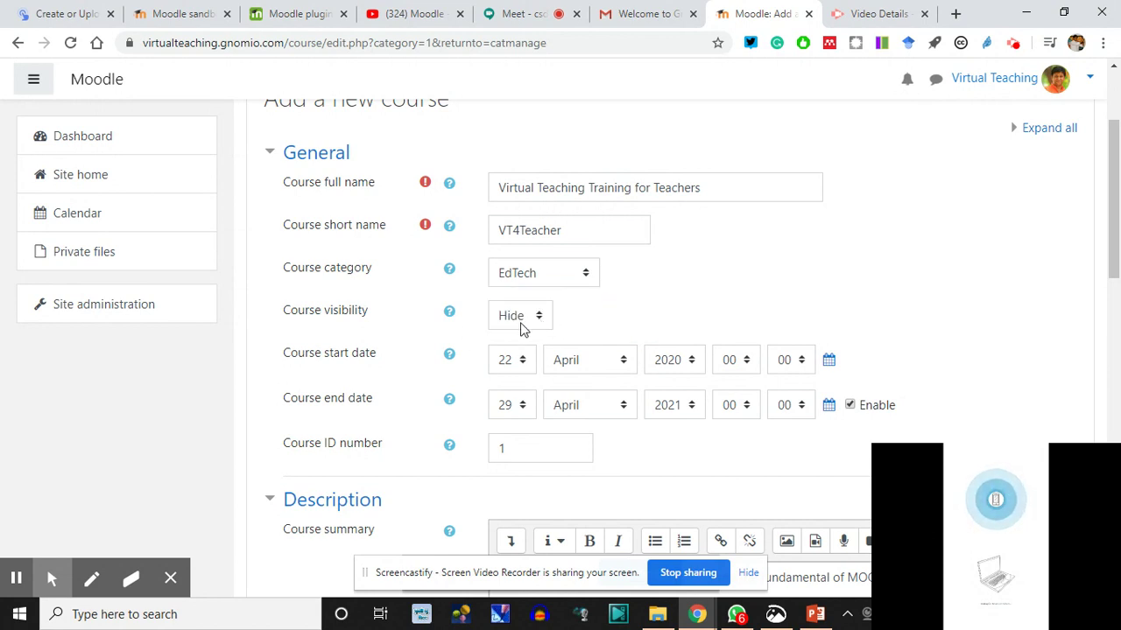
click(537, 319)
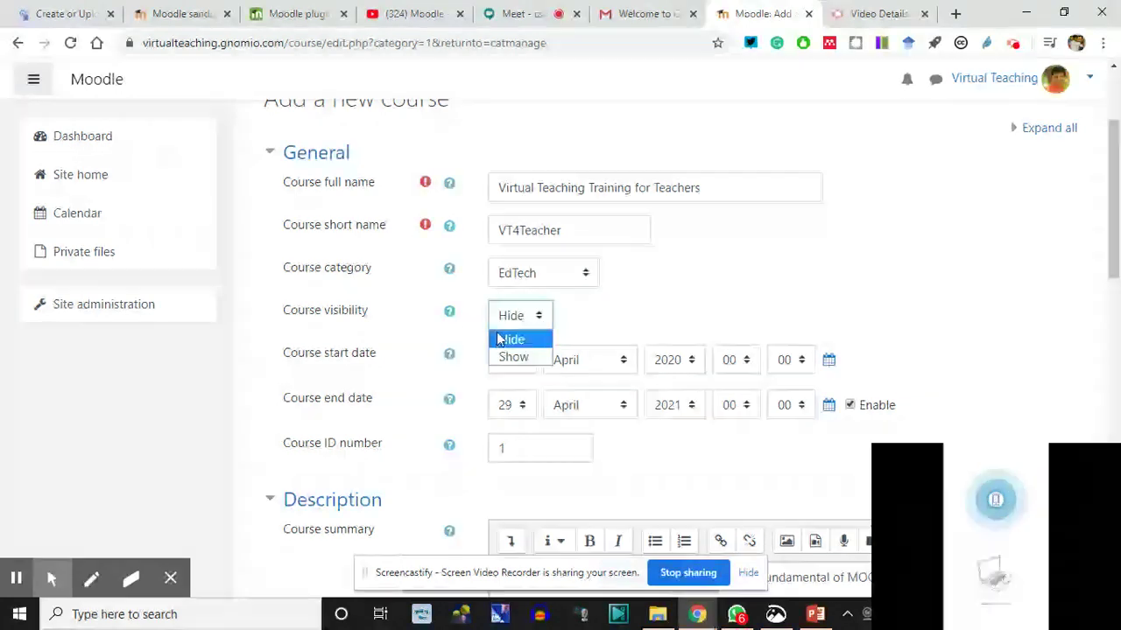
click(509, 339)
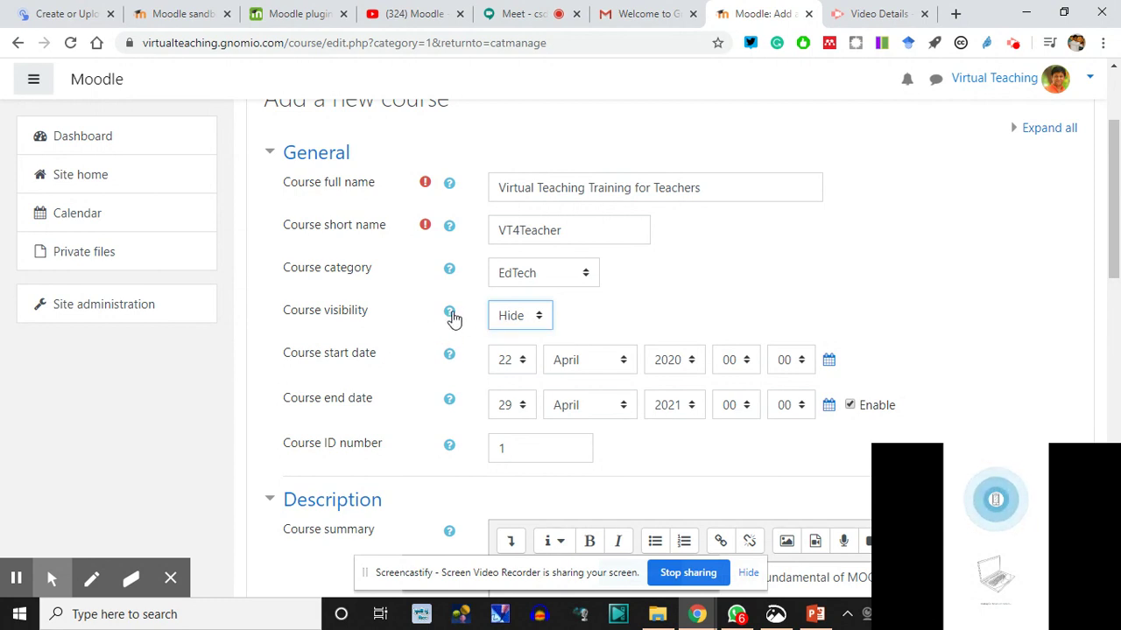
- Read the help on course visibility and check the available options, keeping the setting at Hide
click(452, 318)
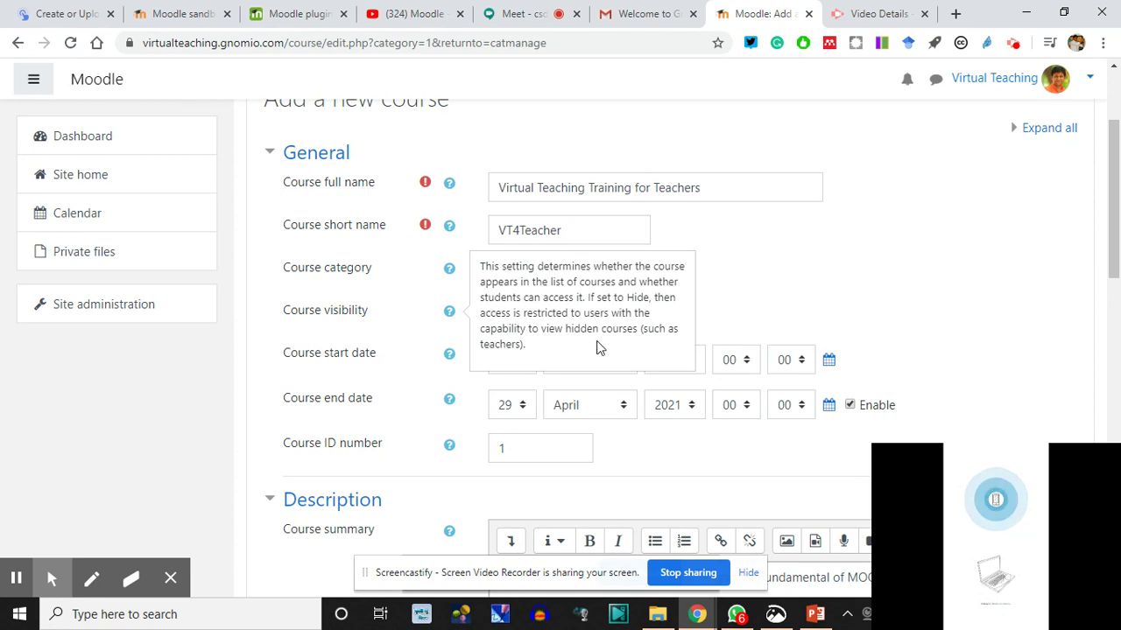
click(761, 290)
click(535, 317)
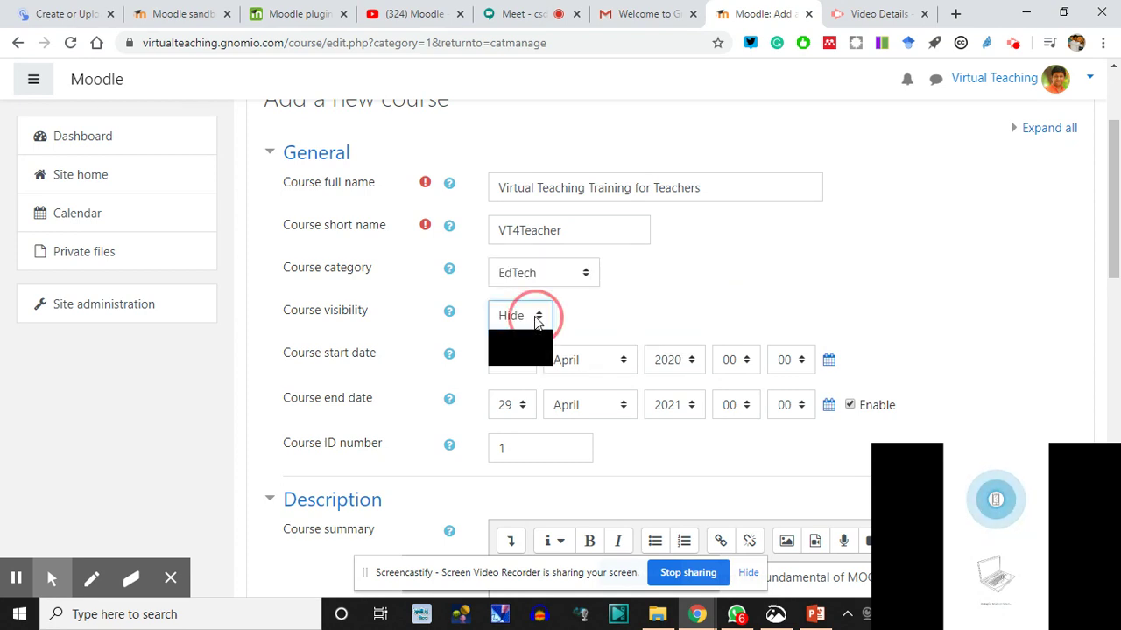
click(550, 338)
click(605, 317)
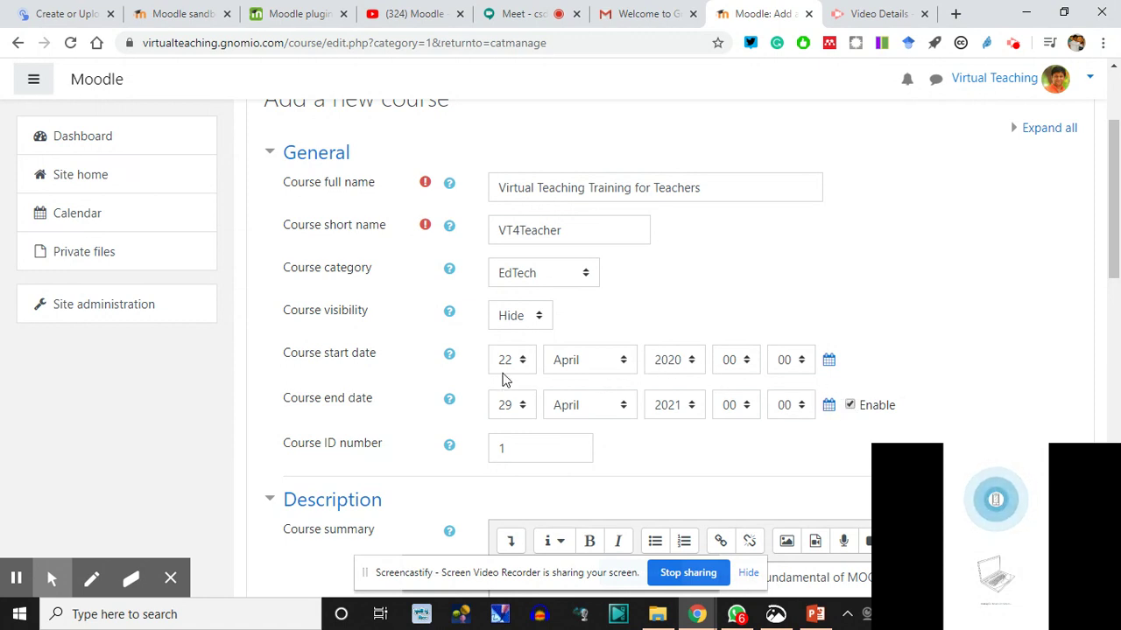
- Make the whole sentence in the course summary bold
scroll(516, 412, down, 2)
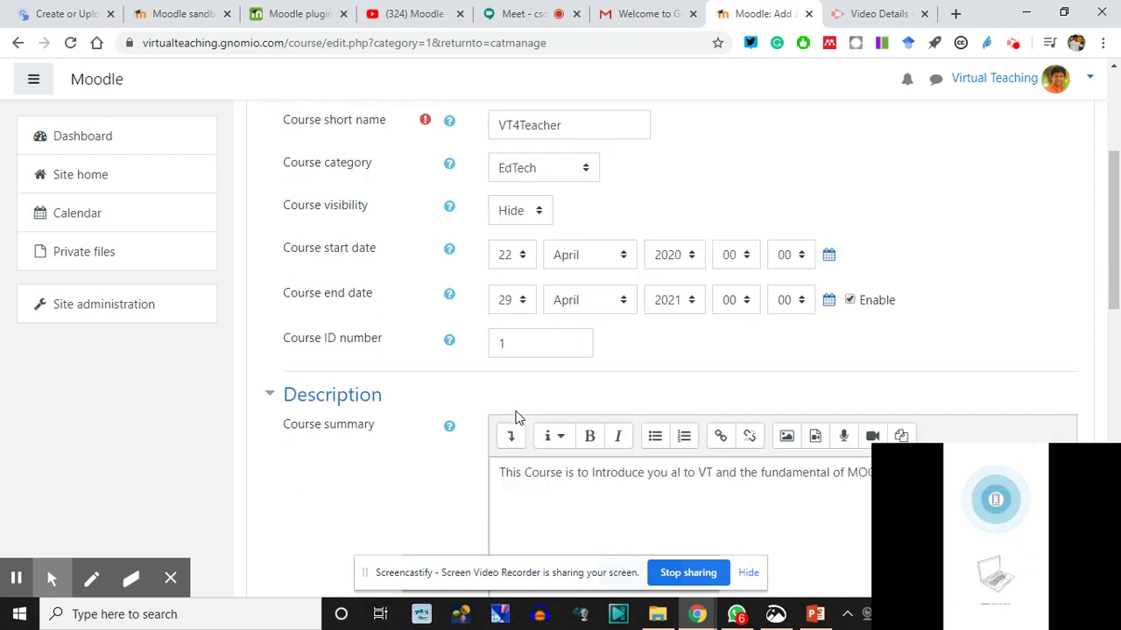
scroll(573, 425, down, 2)
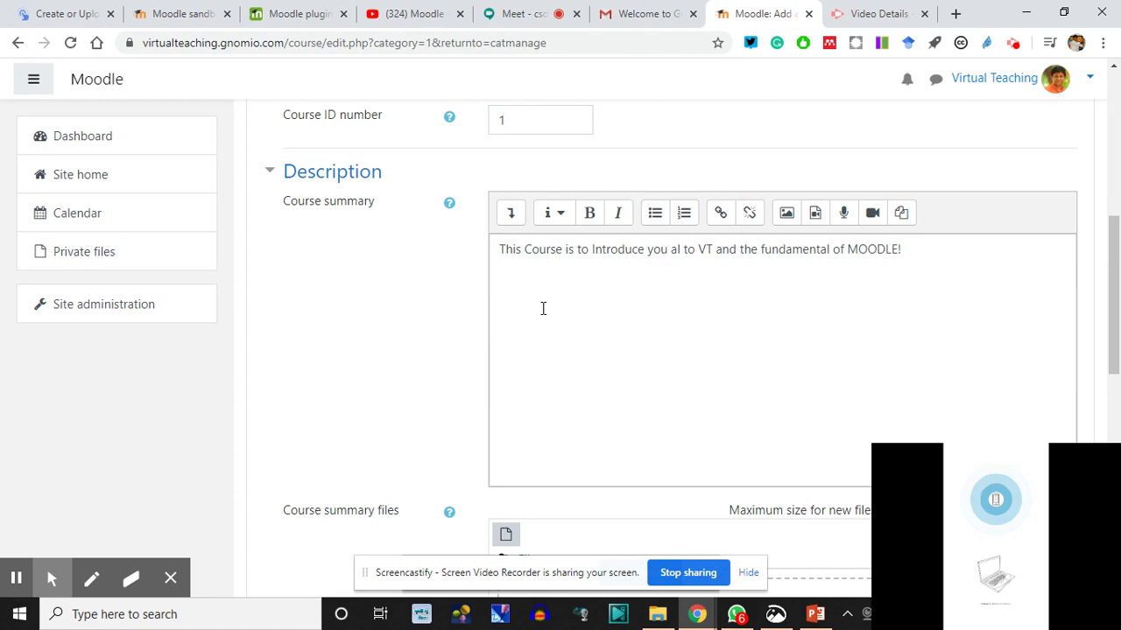
drag(929, 248, 481, 250)
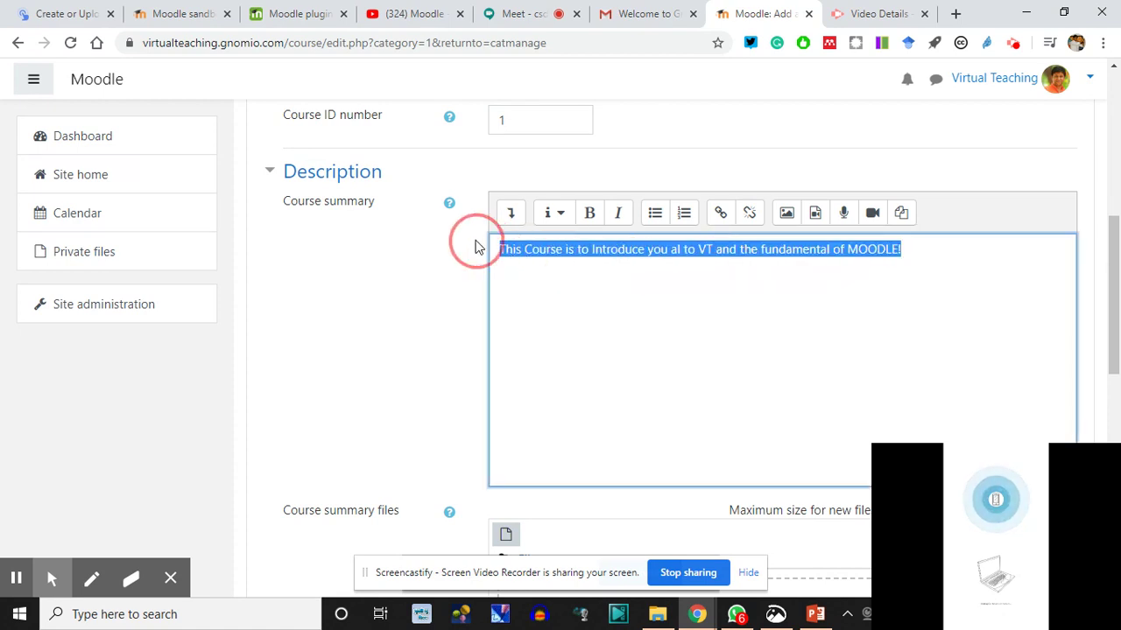
click(590, 214)
click(706, 340)
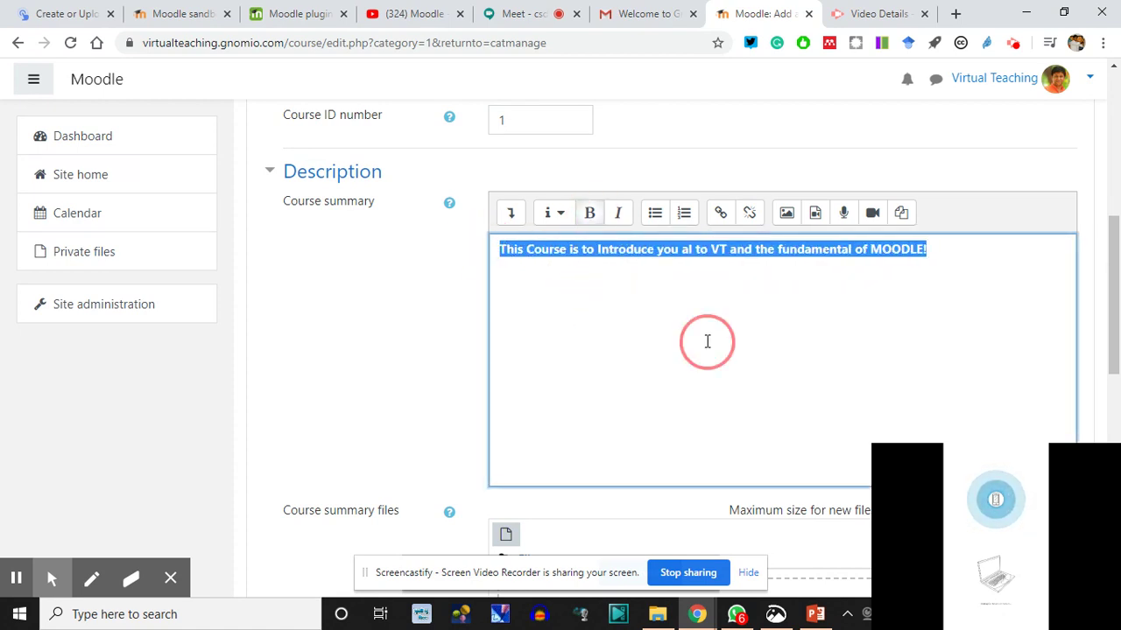
- Start inserting an image on a new line below the course summary sentence, choosing to upload a file from the computer
click(953, 255)
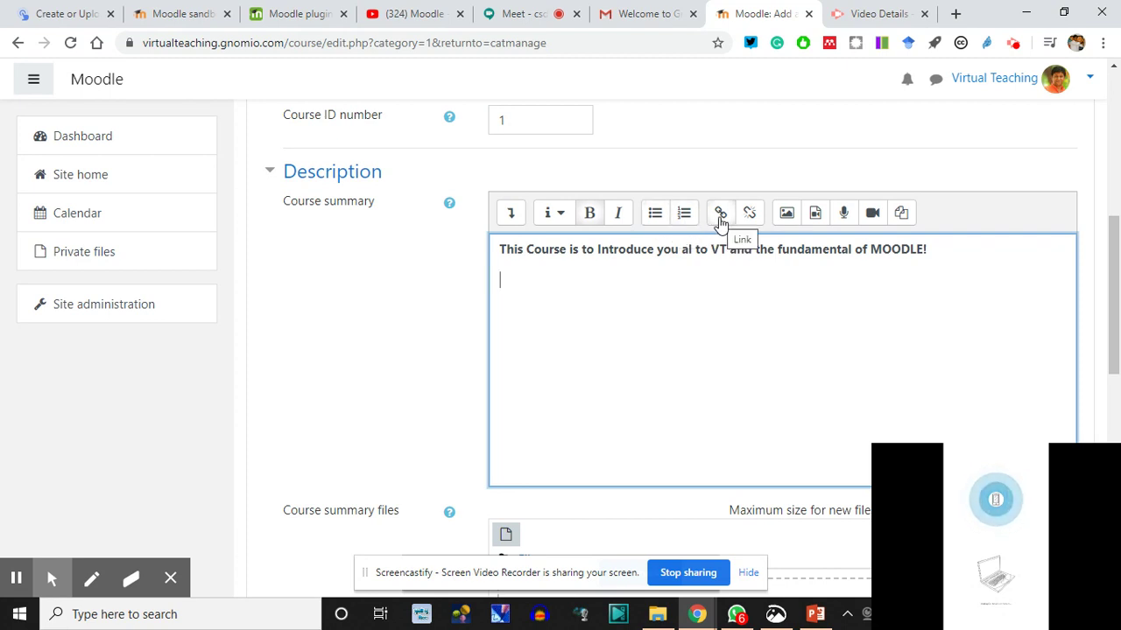
click(785, 215)
click(671, 234)
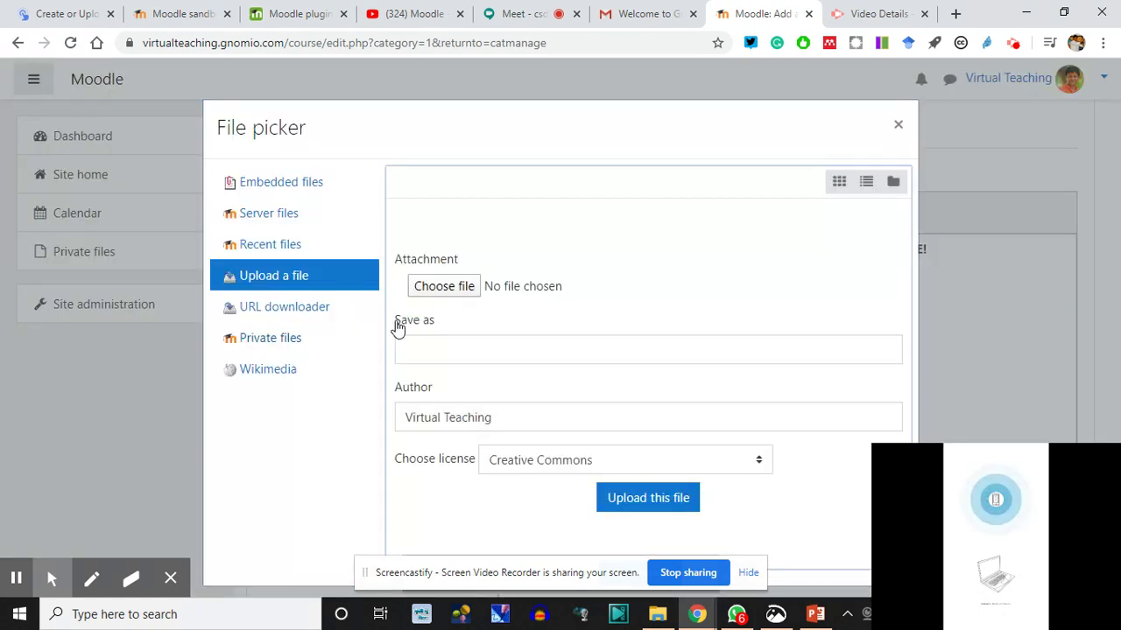
click(424, 289)
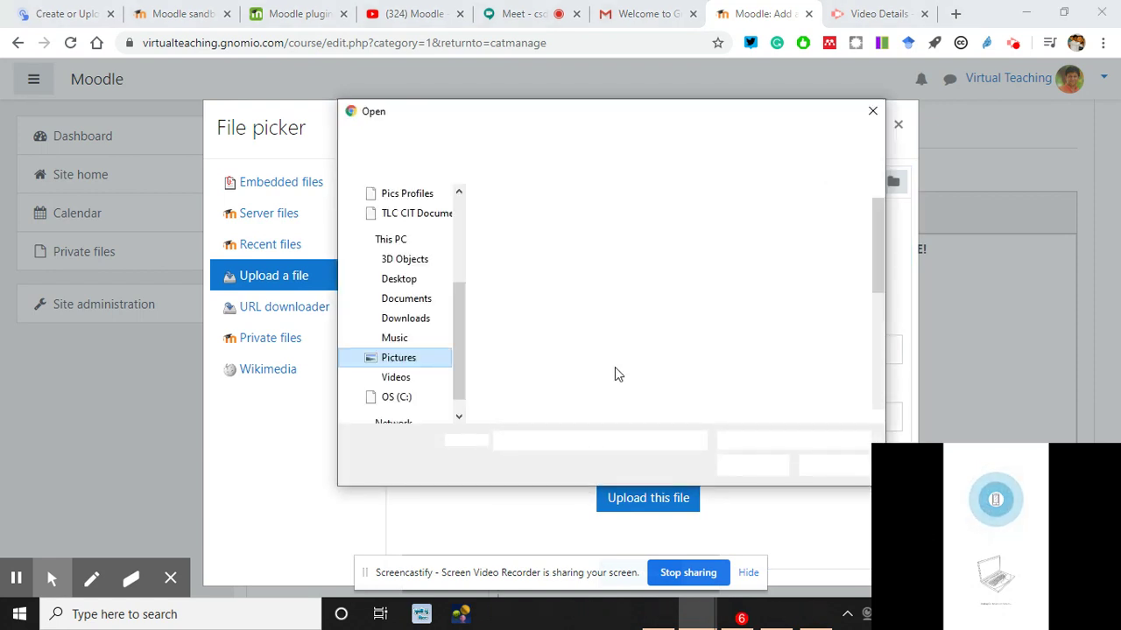
- Upload Gnomio.png from the Pictures folder as the course summary image
scroll(696, 374, down, 3)
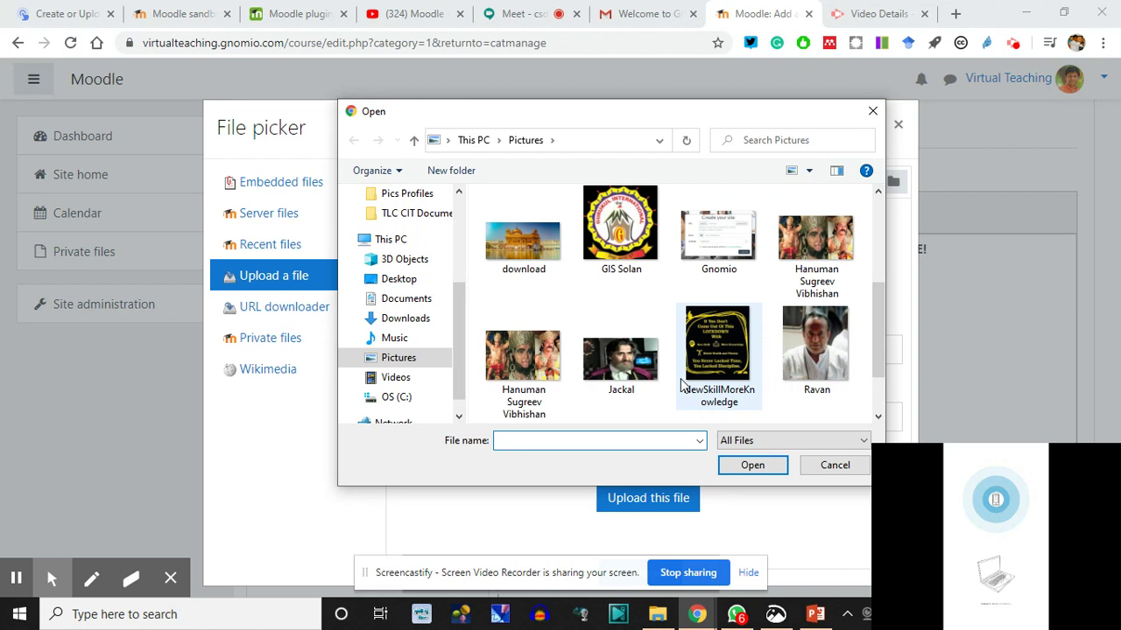
scroll(716, 378, up, 3)
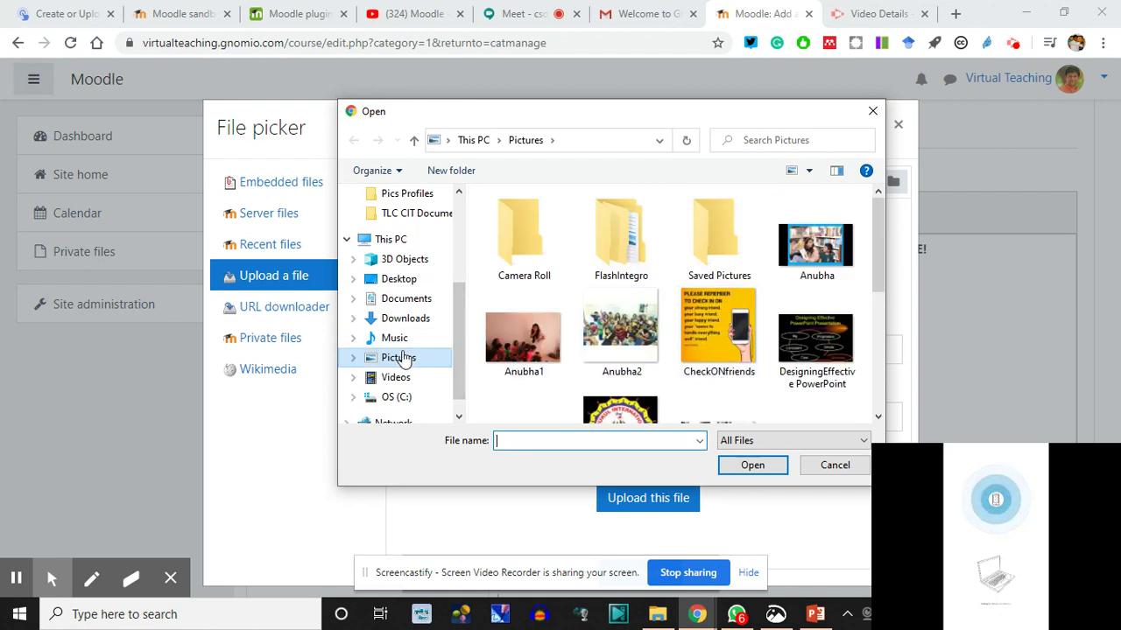
click(419, 214)
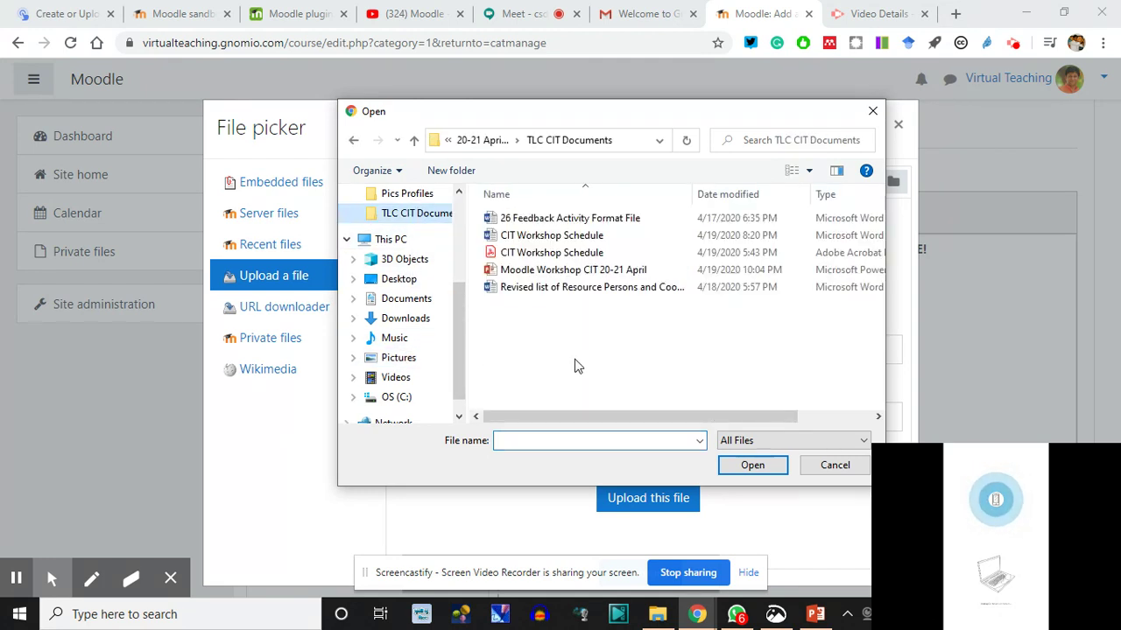
scroll(426, 277, up, 1)
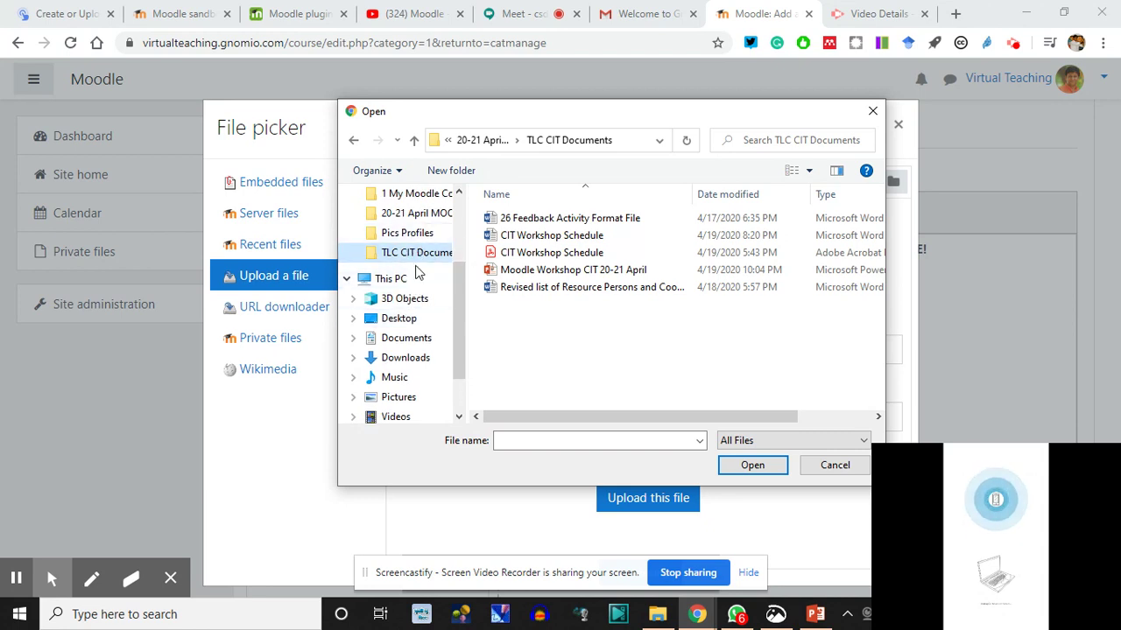
scroll(425, 290, up, 1)
scroll(429, 376, down, 1)
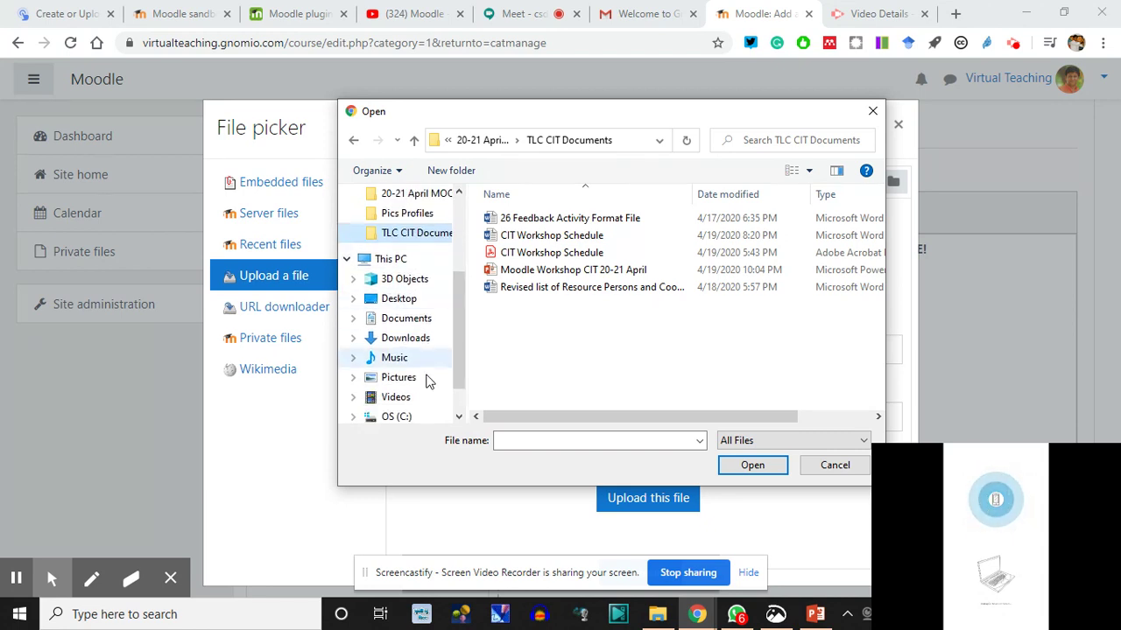
click(399, 378)
click(696, 324)
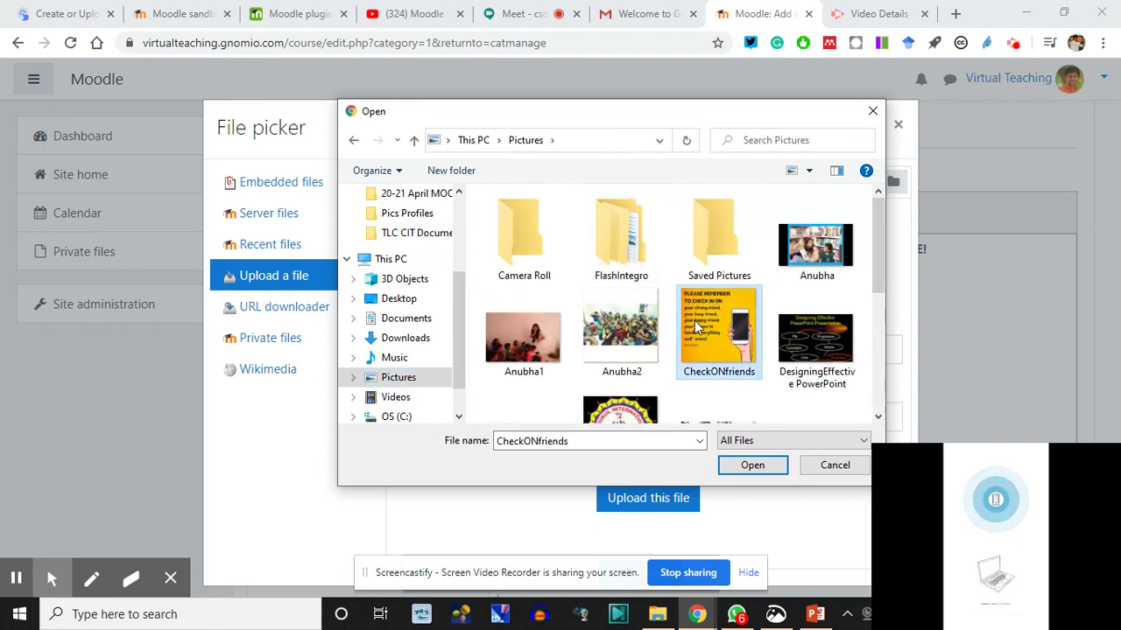
scroll(694, 320, down, 2)
double_click(716, 260)
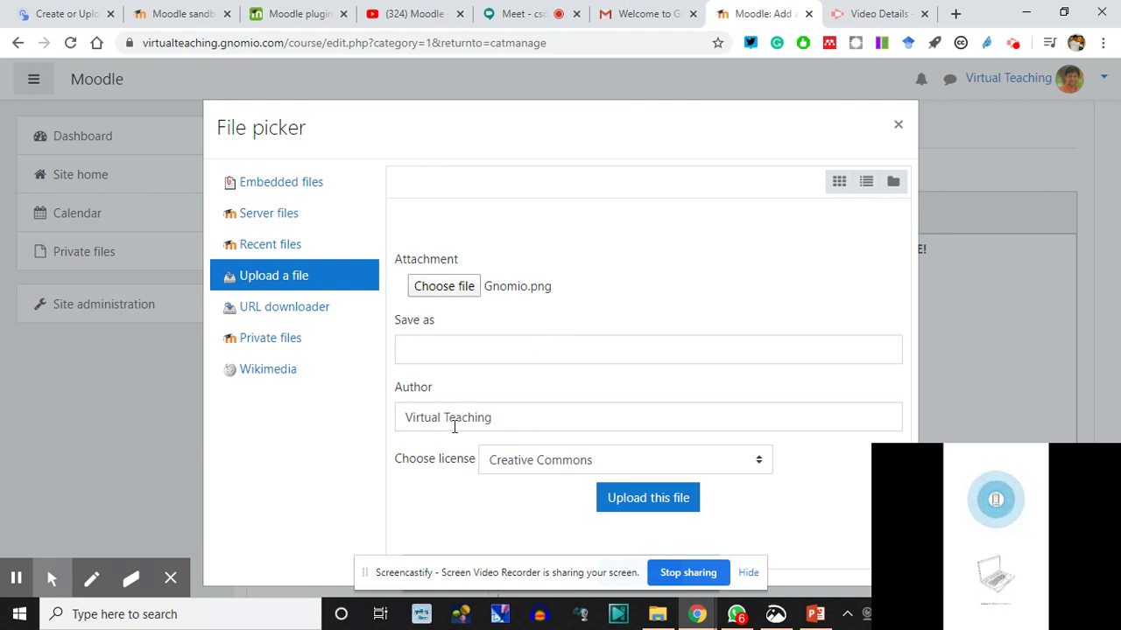
click(652, 497)
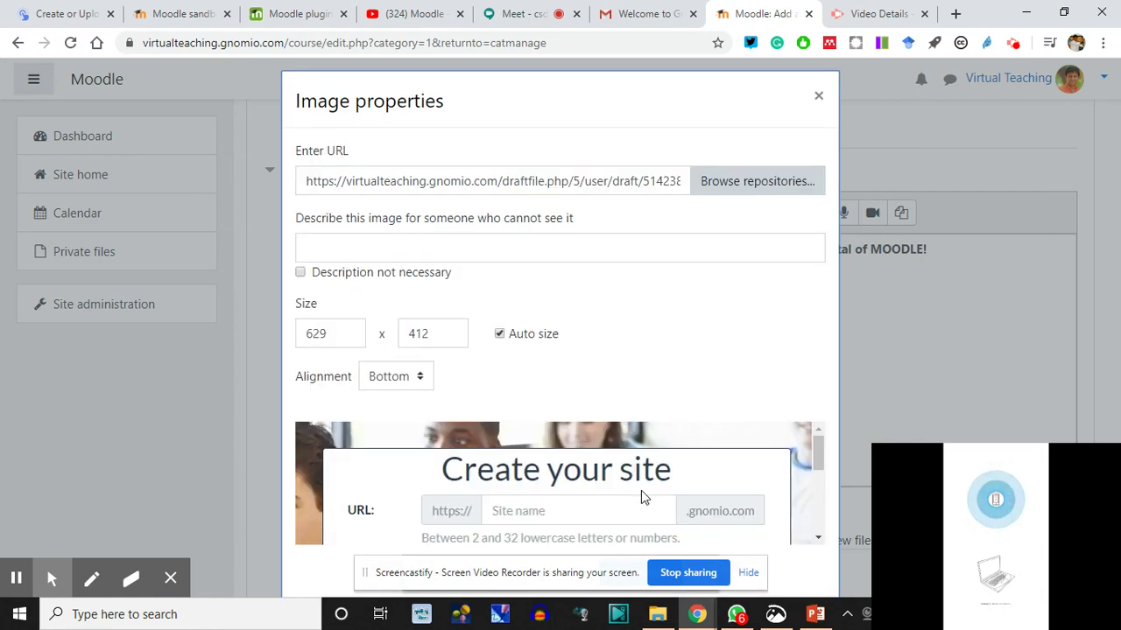
- Set the alignment of the uploaded image to Top
scroll(583, 428, down, 1)
drag(732, 90, 707, 61)
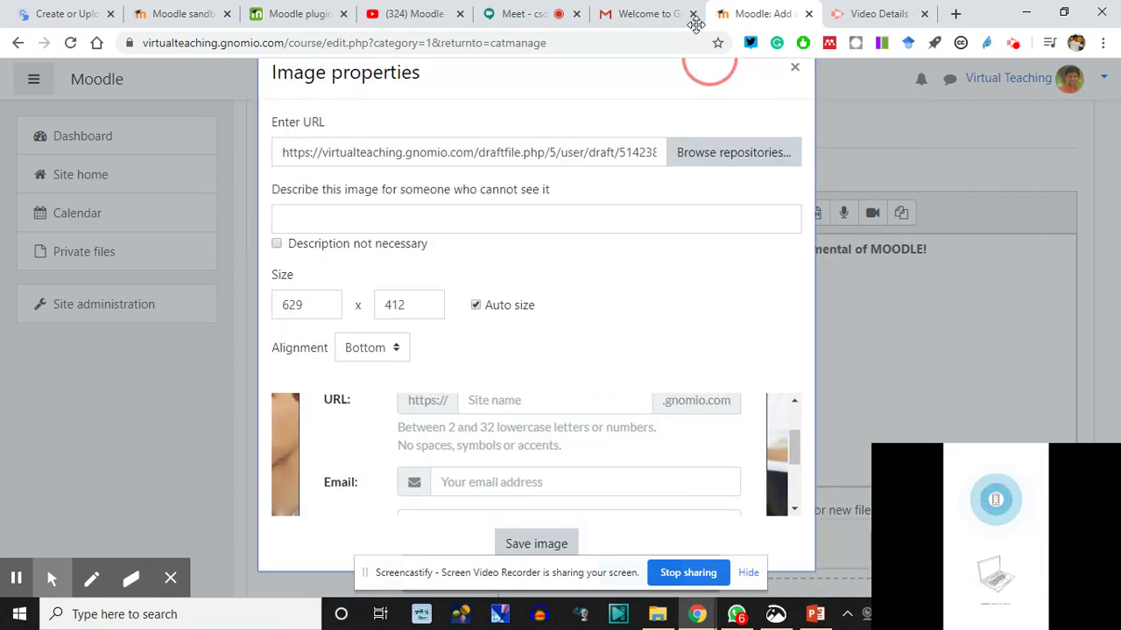
scroll(420, 453, down, 3)
scroll(420, 453, up, 4)
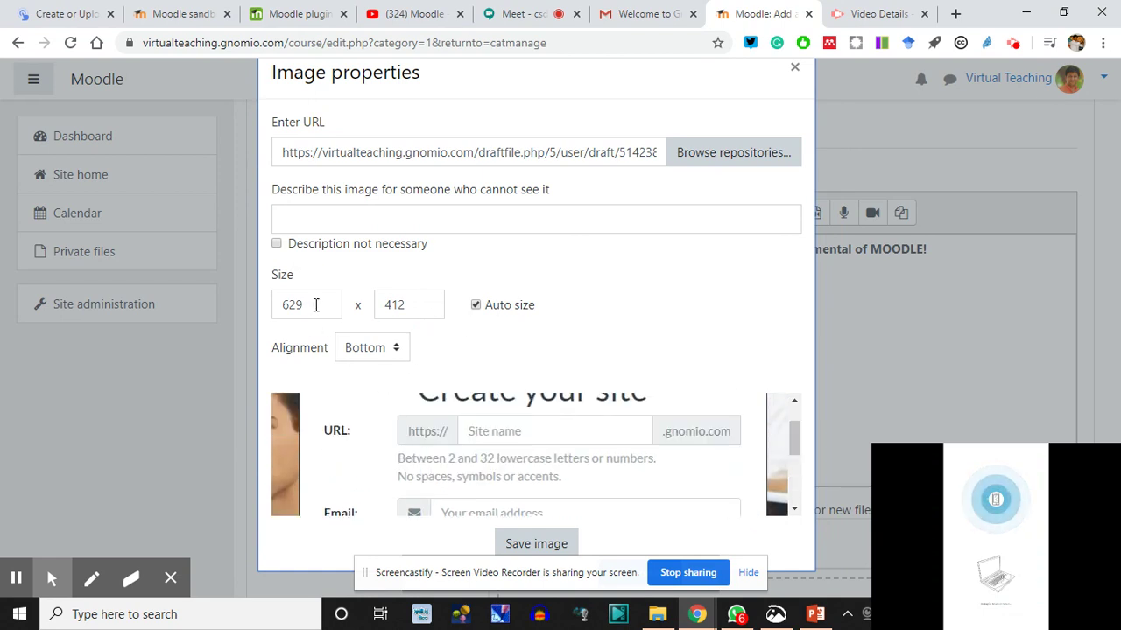
click(395, 351)
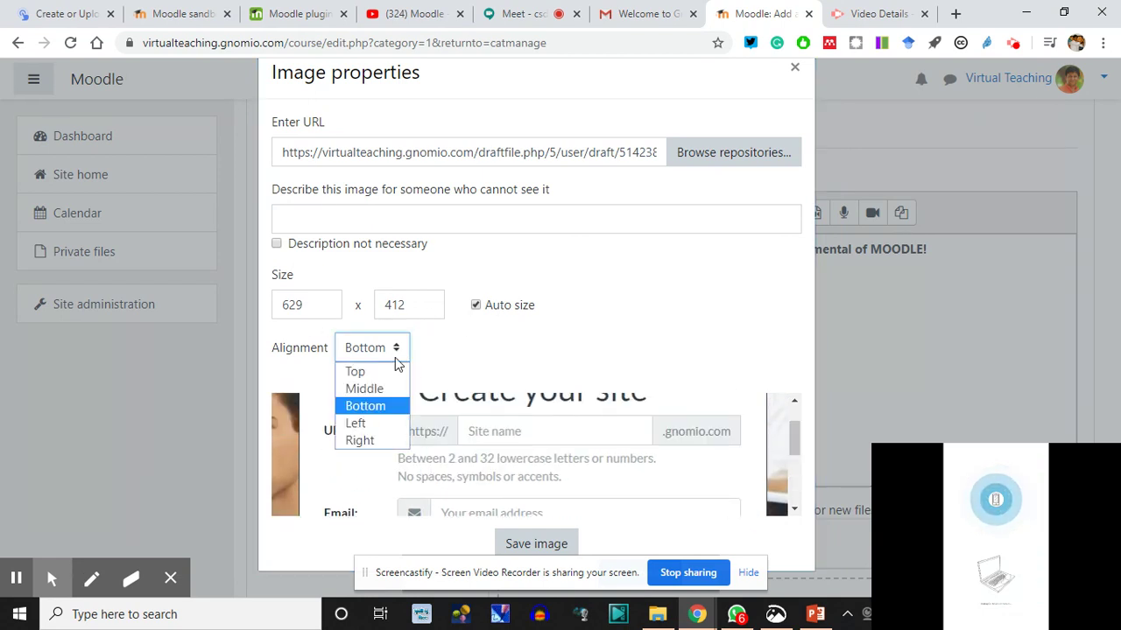
click(374, 374)
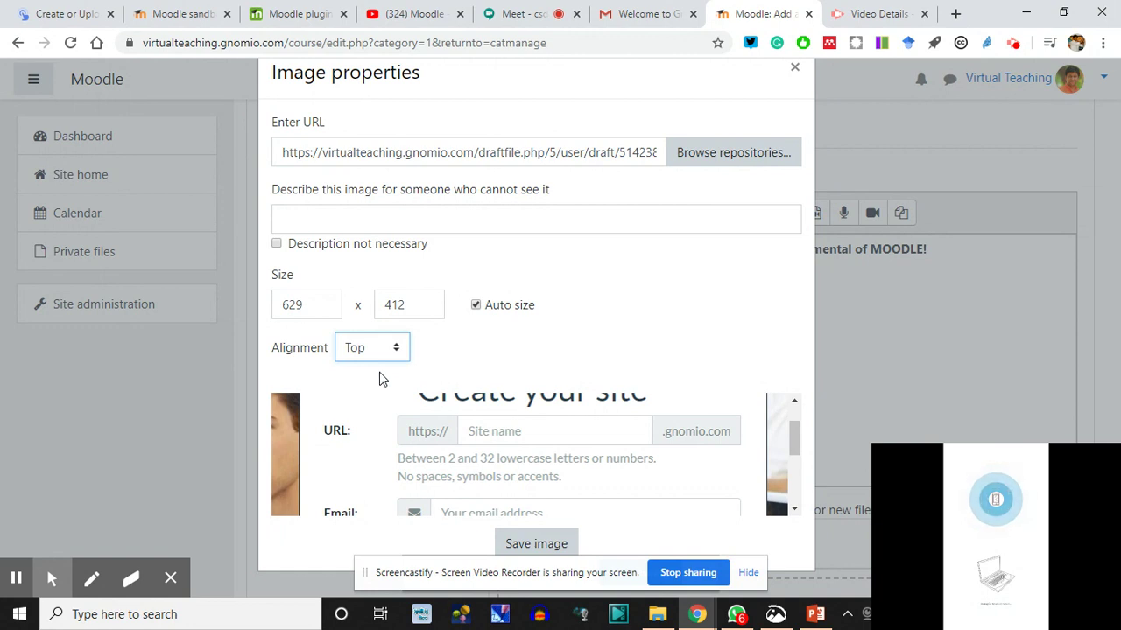
- Describe the image as "LOGO Image" and save it into the course summary
click(416, 217)
text(LOGO Image)
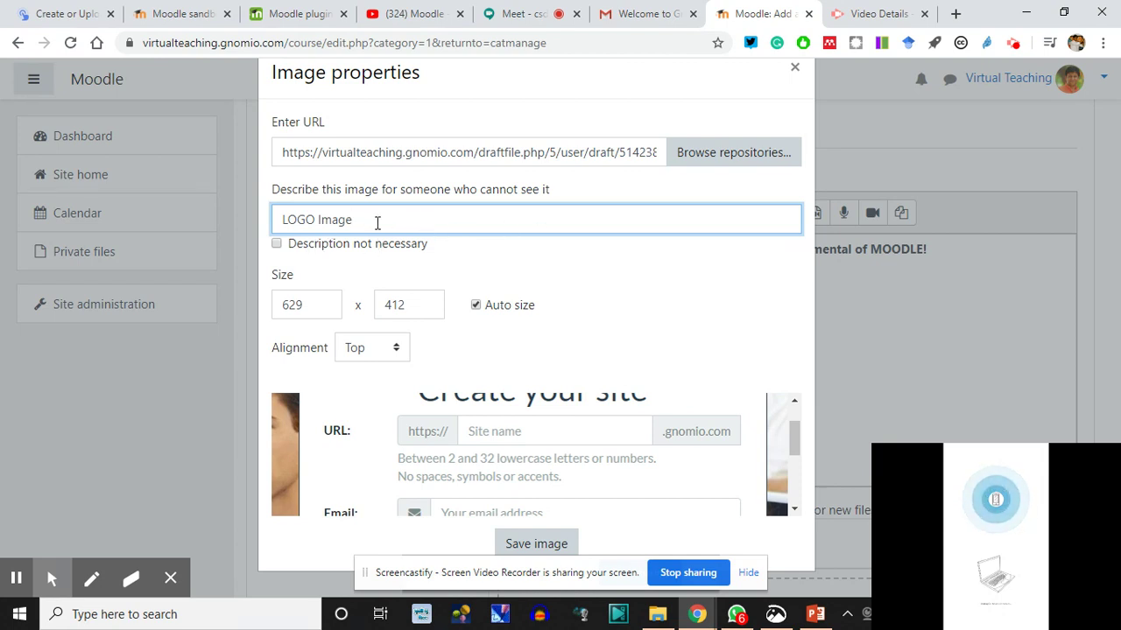
click(538, 544)
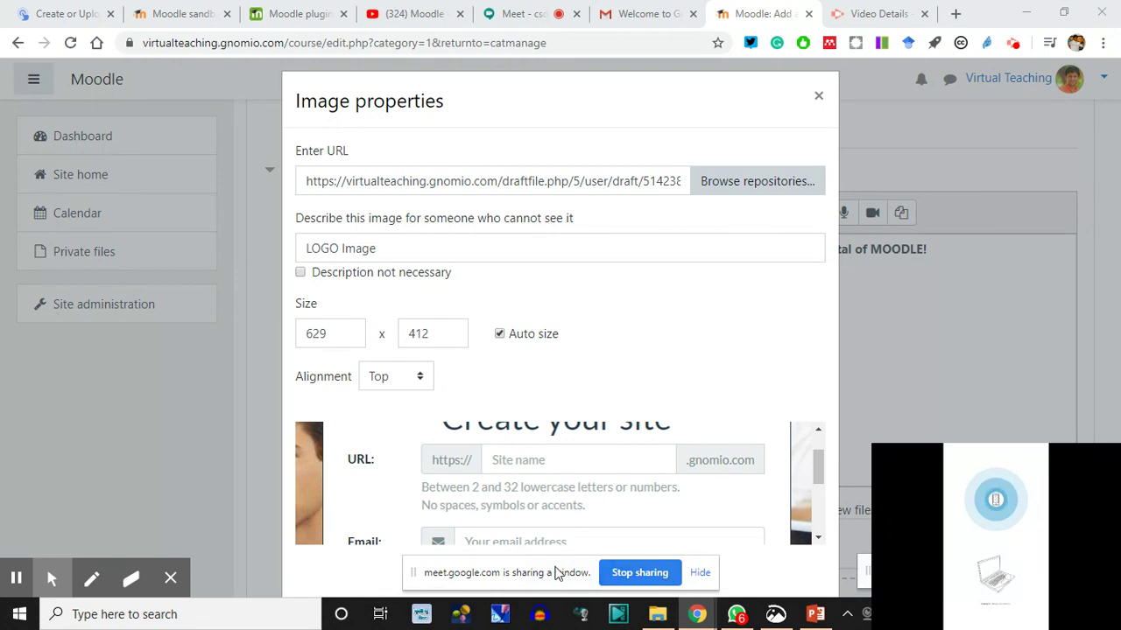
drag(412, 573, 138, 564)
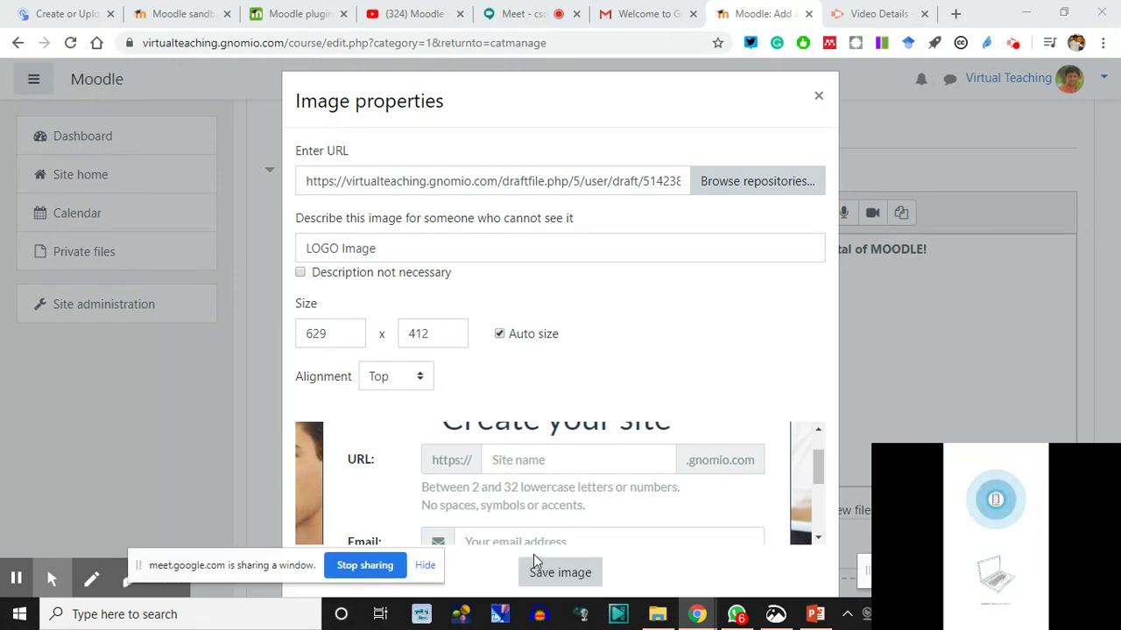
click(600, 571)
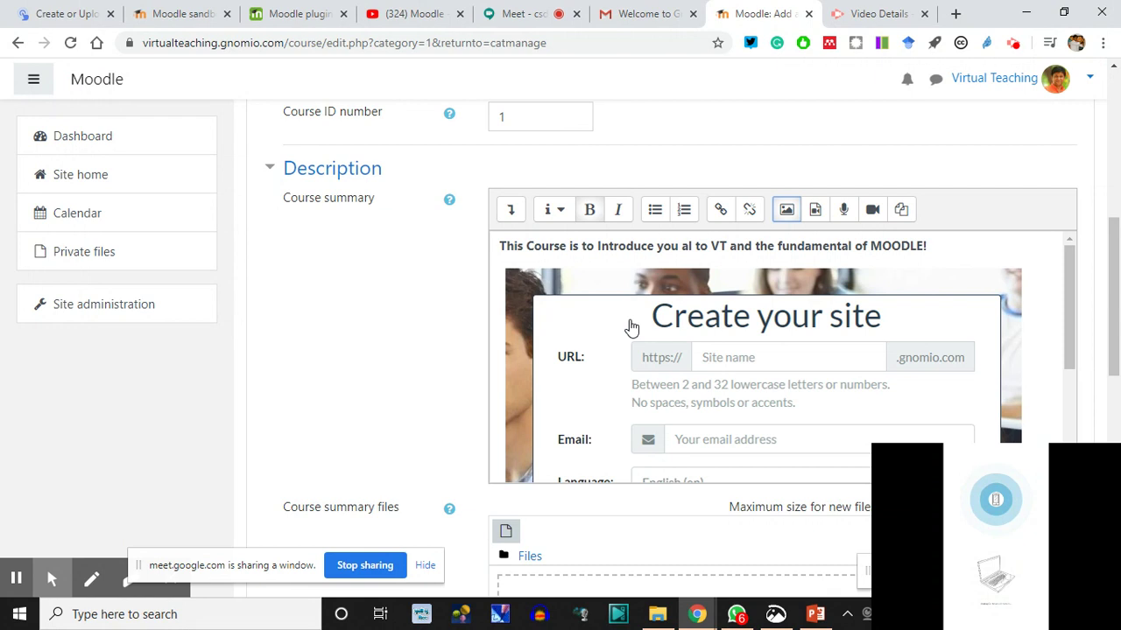
- Read the help on course summary files and check the accepted file types
scroll(730, 380, down, 3)
scroll(408, 380, down, 5)
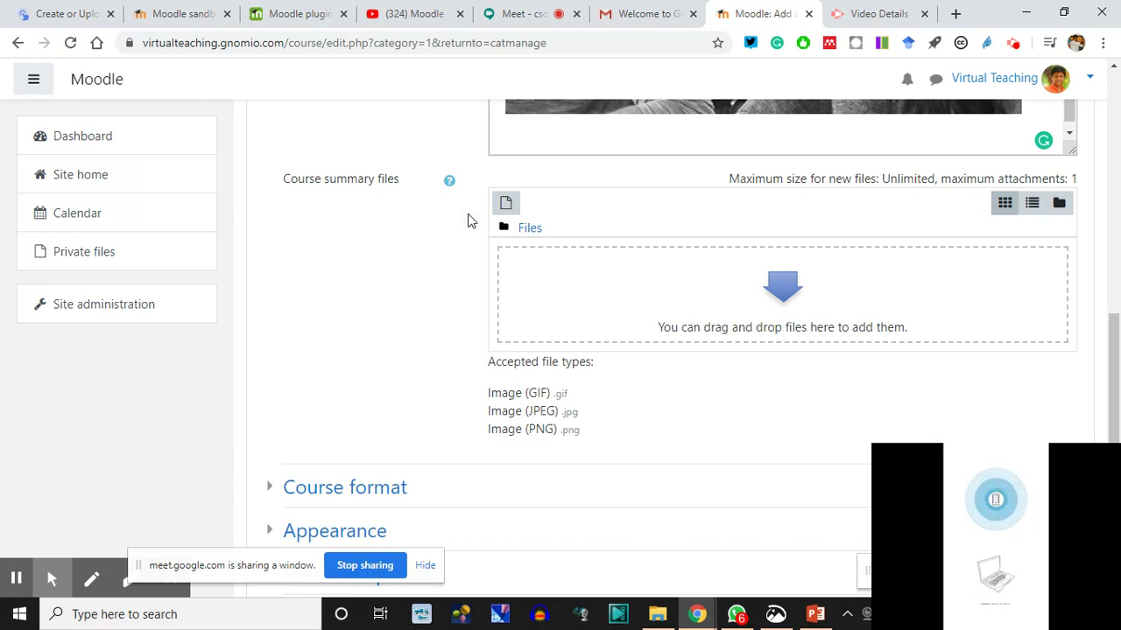
click(450, 186)
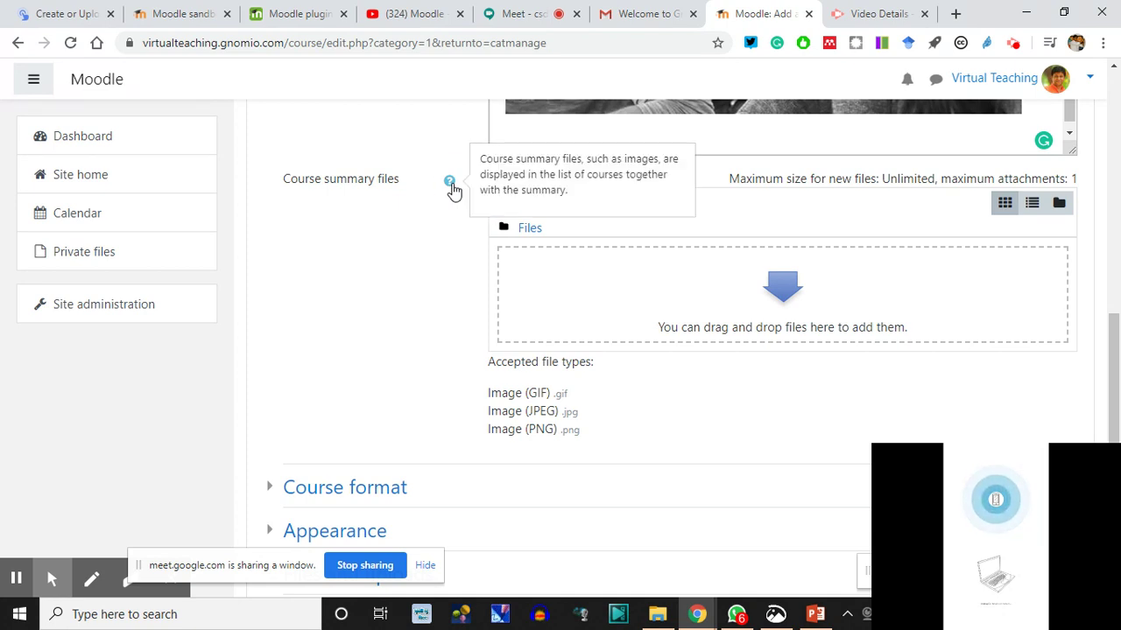
scroll(438, 275, down, 2)
scroll(450, 272, up, 2)
click(436, 270)
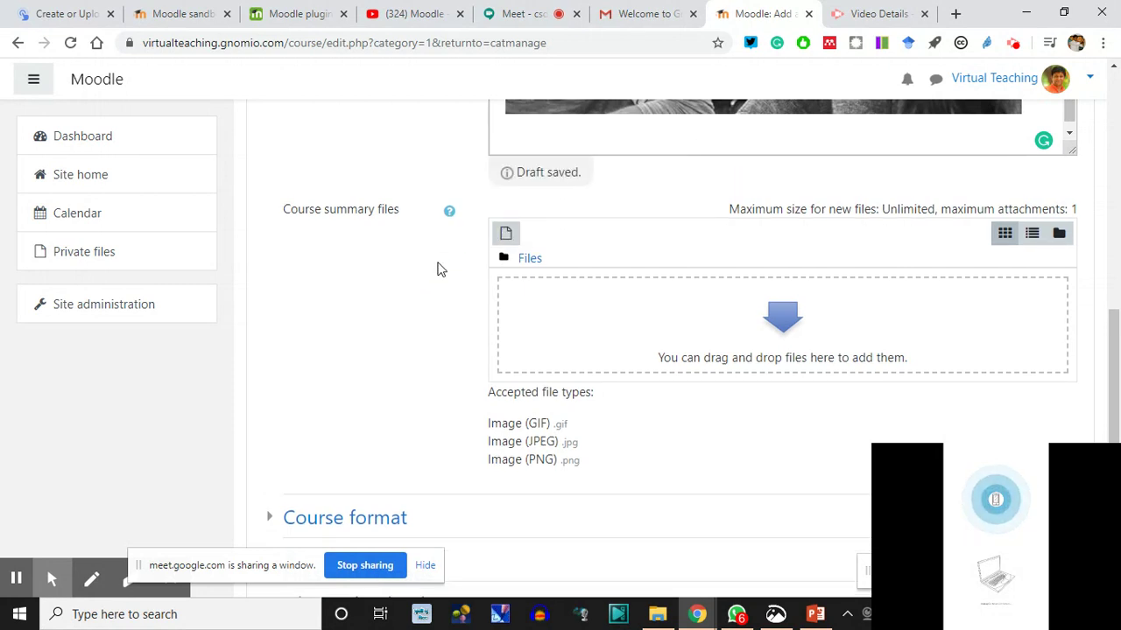
click(504, 175)
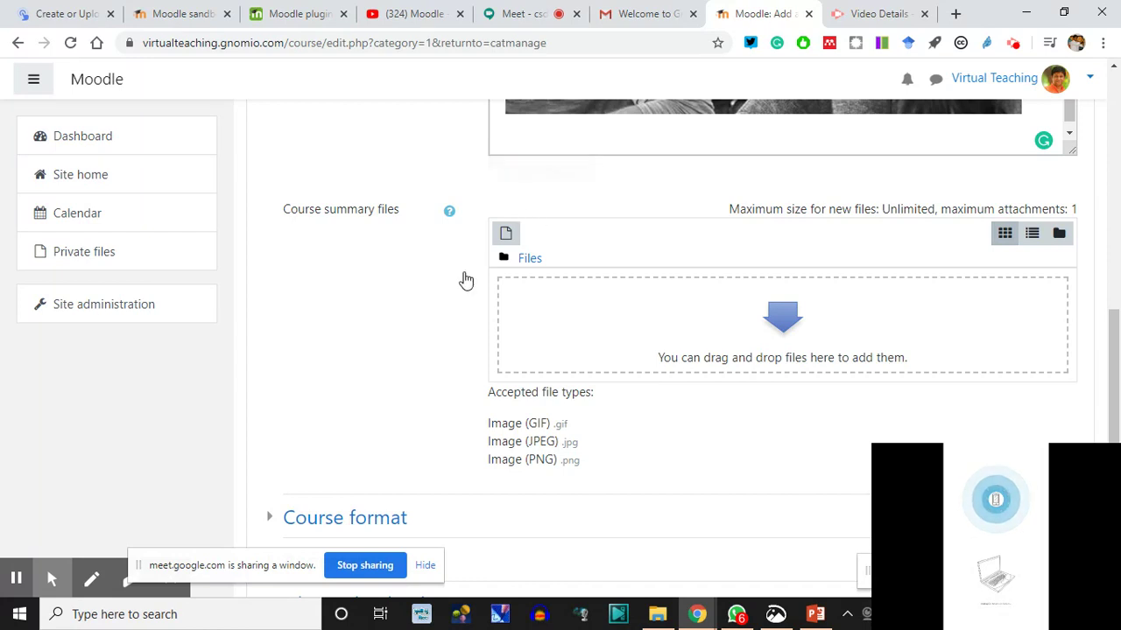
- Collapse the General and Description sections and expand the Course format section
scroll(350, 382, down, 2)
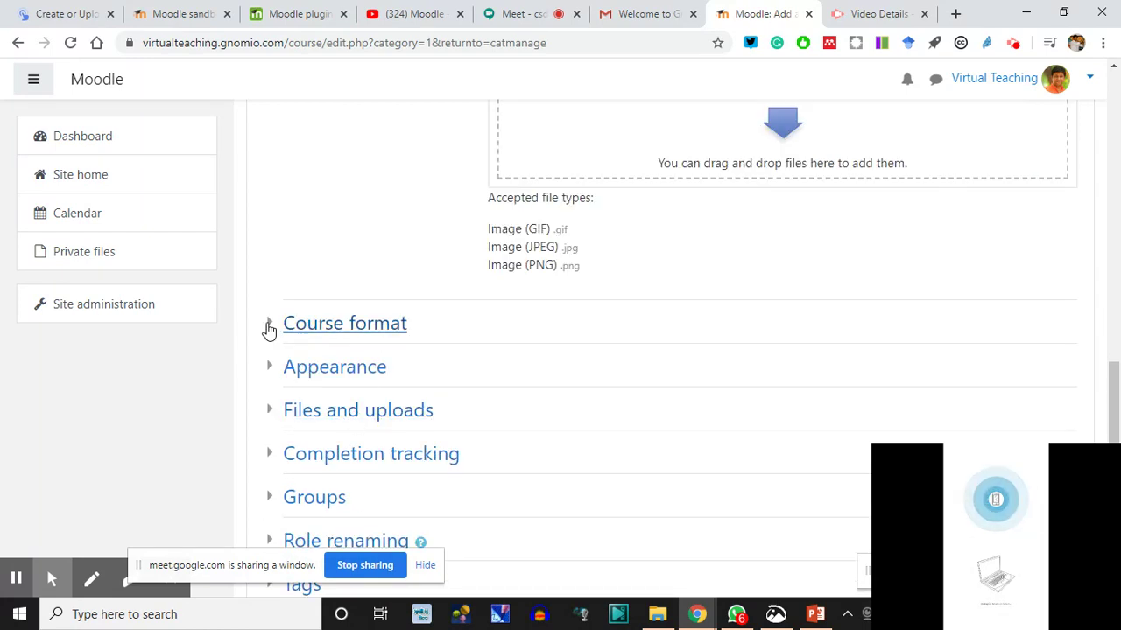
scroll(389, 272, up, 10)
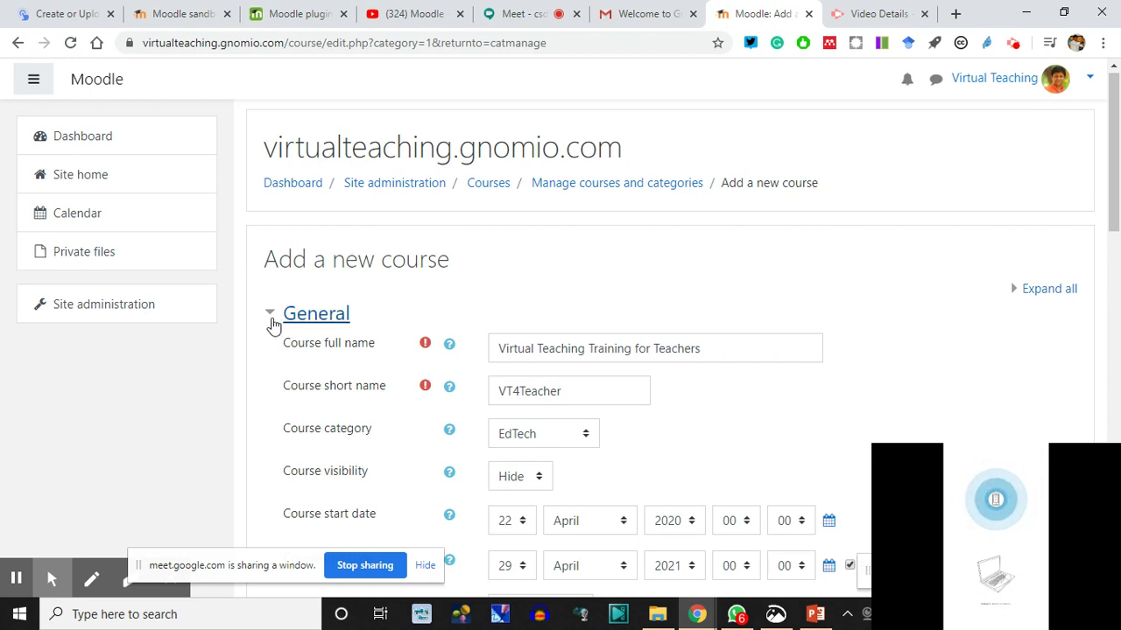
scroll(555, 328, down, 2)
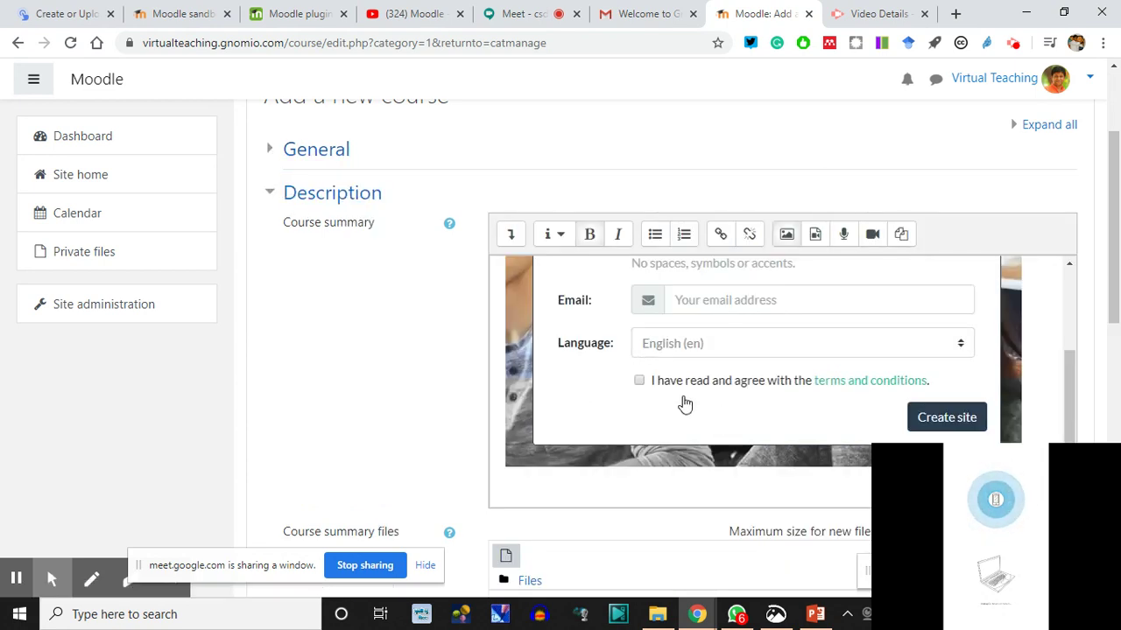
click(270, 194)
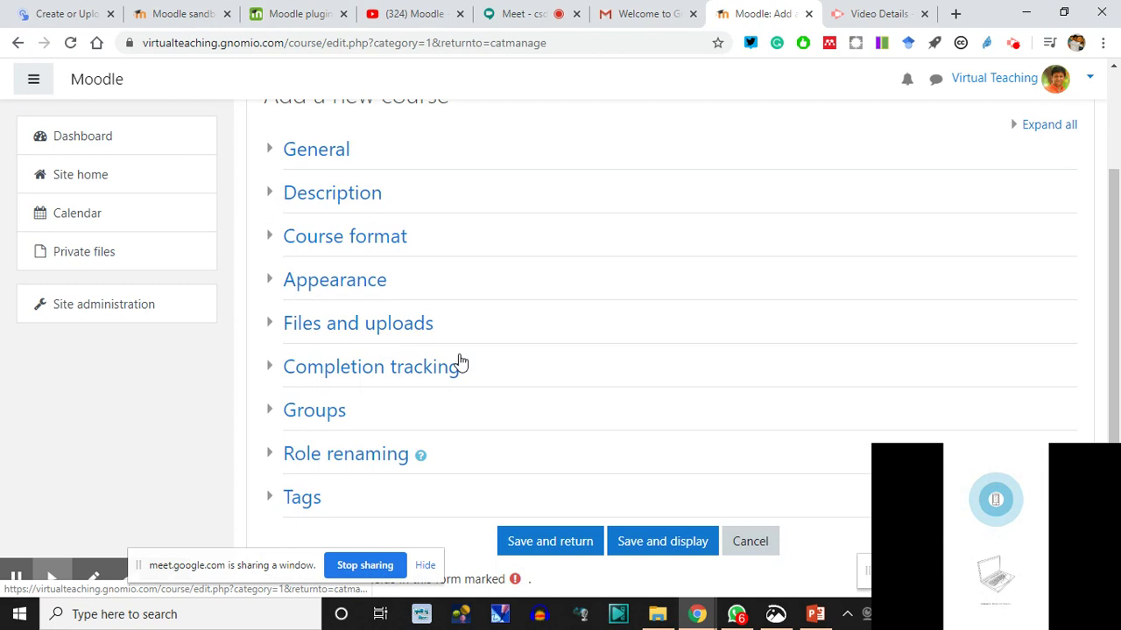
click(270, 242)
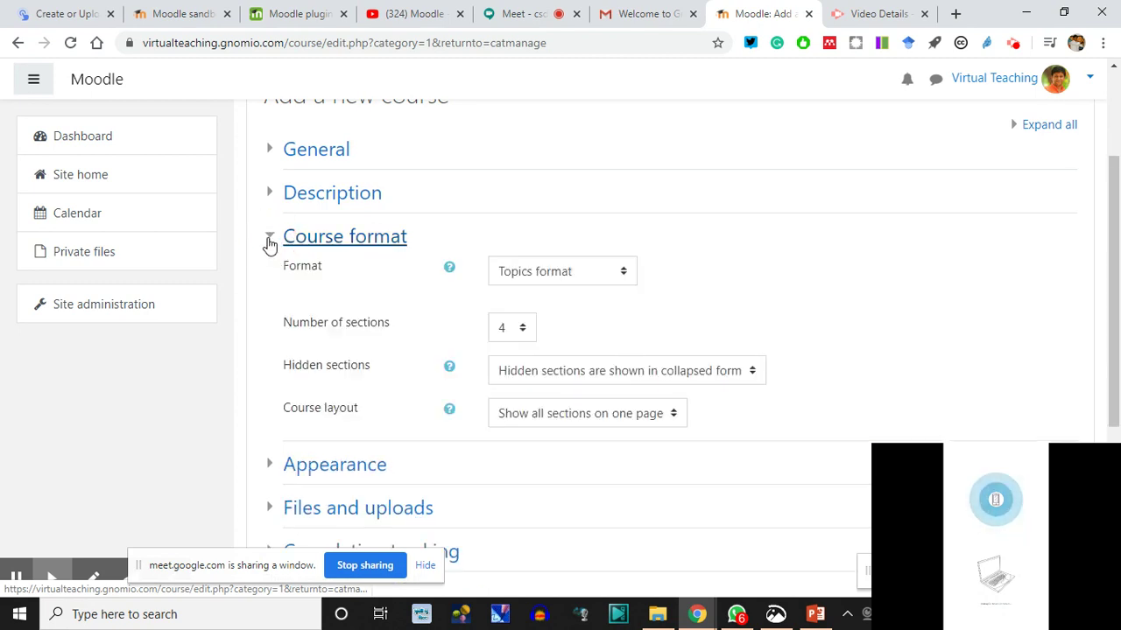
- Set the course format to Weekly format
click(608, 276)
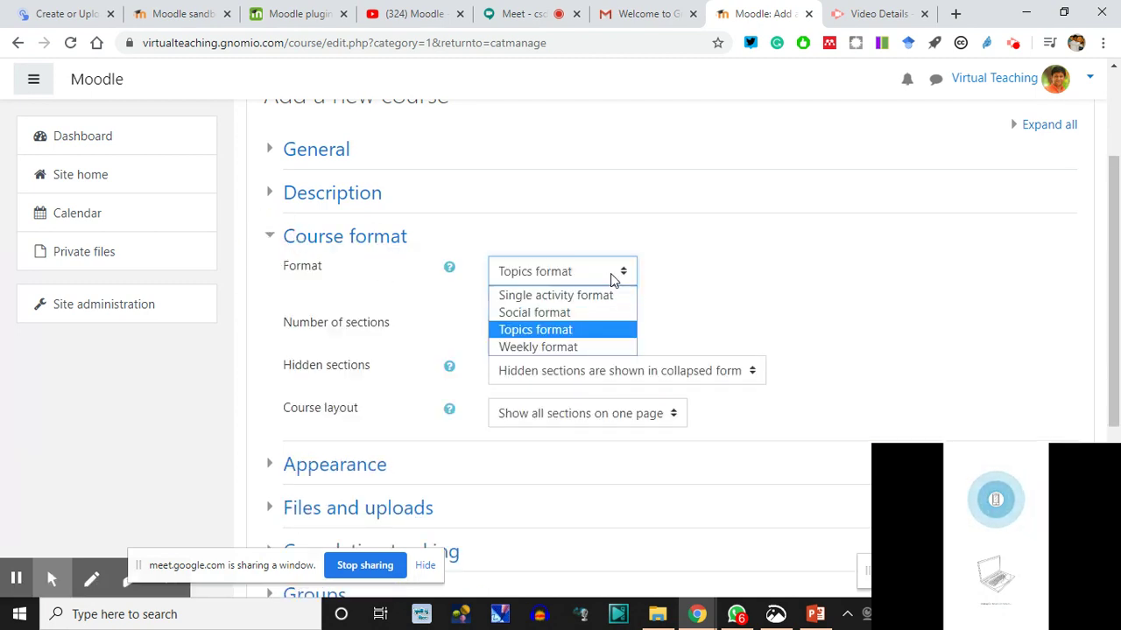
click(571, 347)
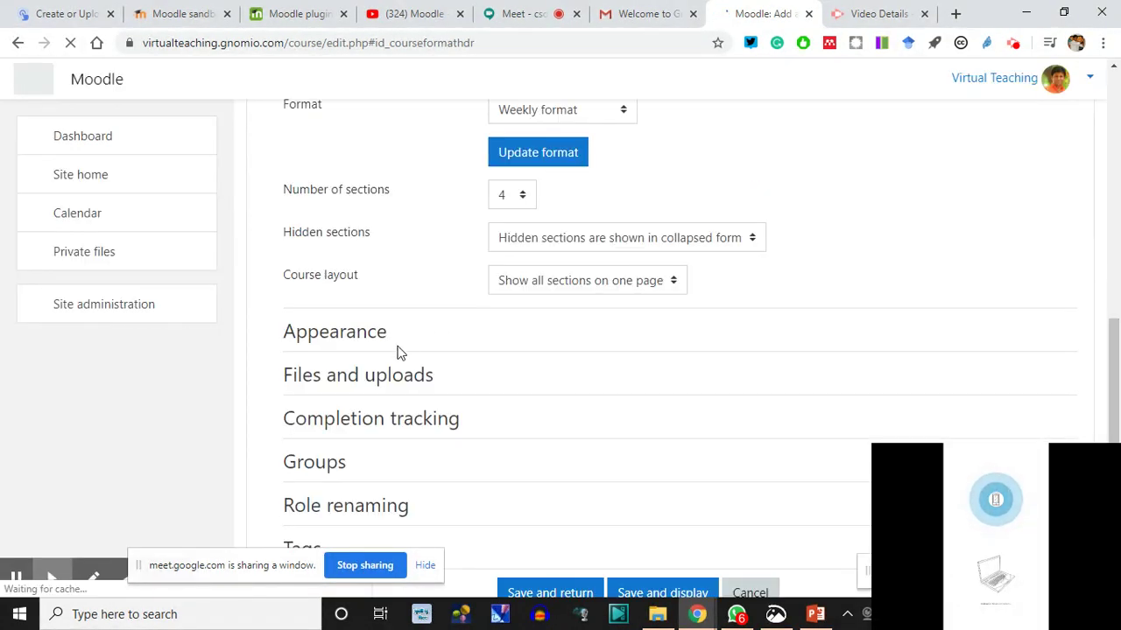
scroll(443, 315, up, 1)
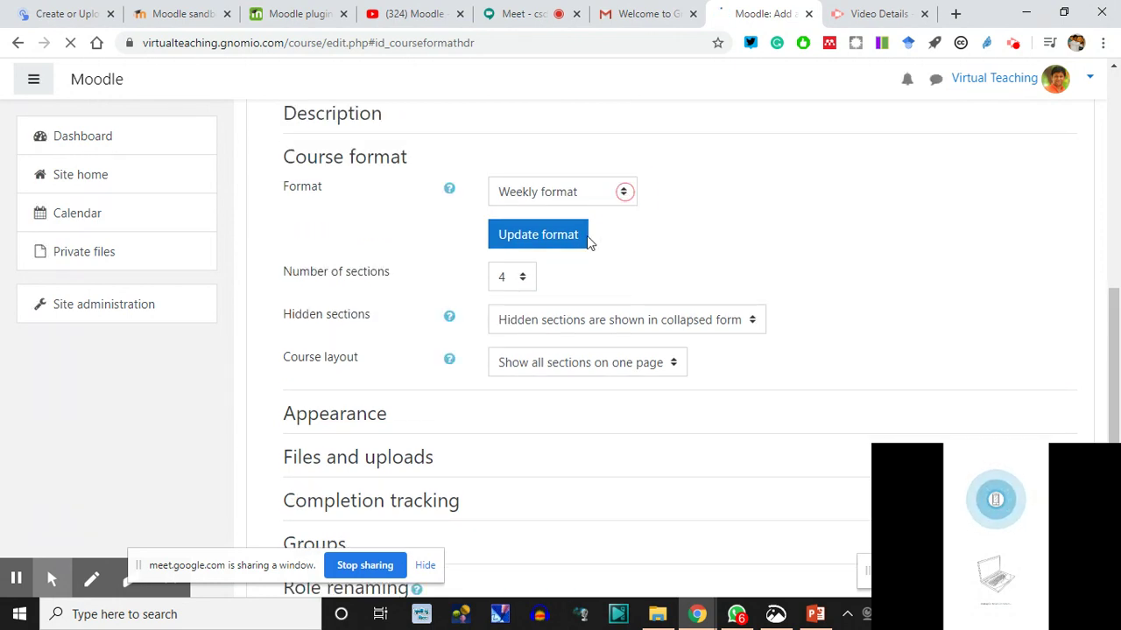
- Switch the course format back to Topics format
click(625, 194)
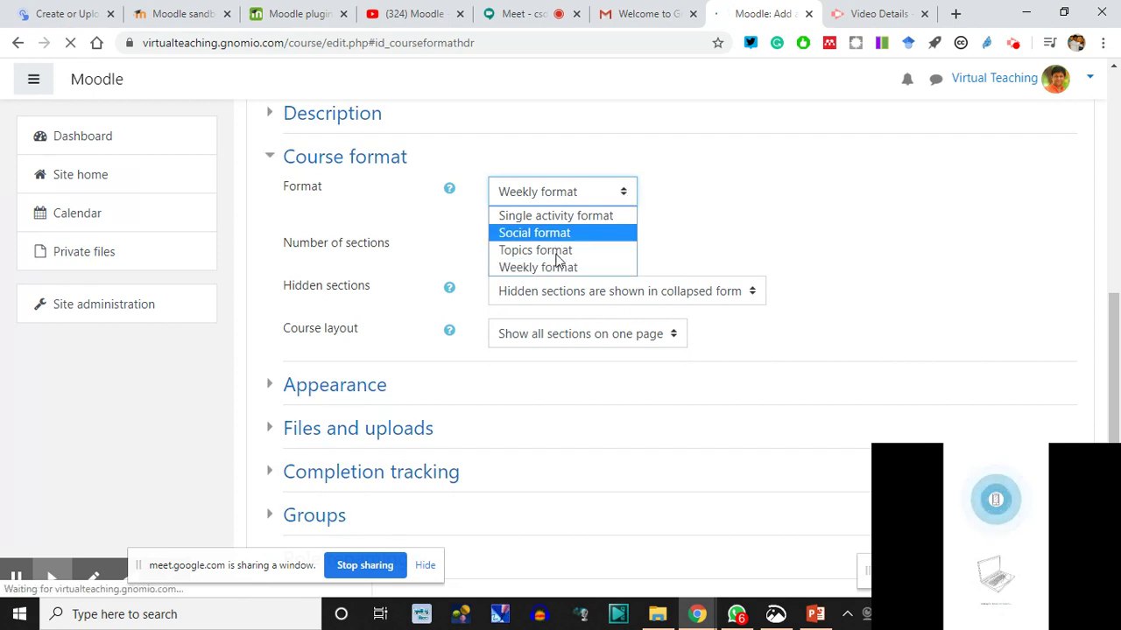
click(593, 203)
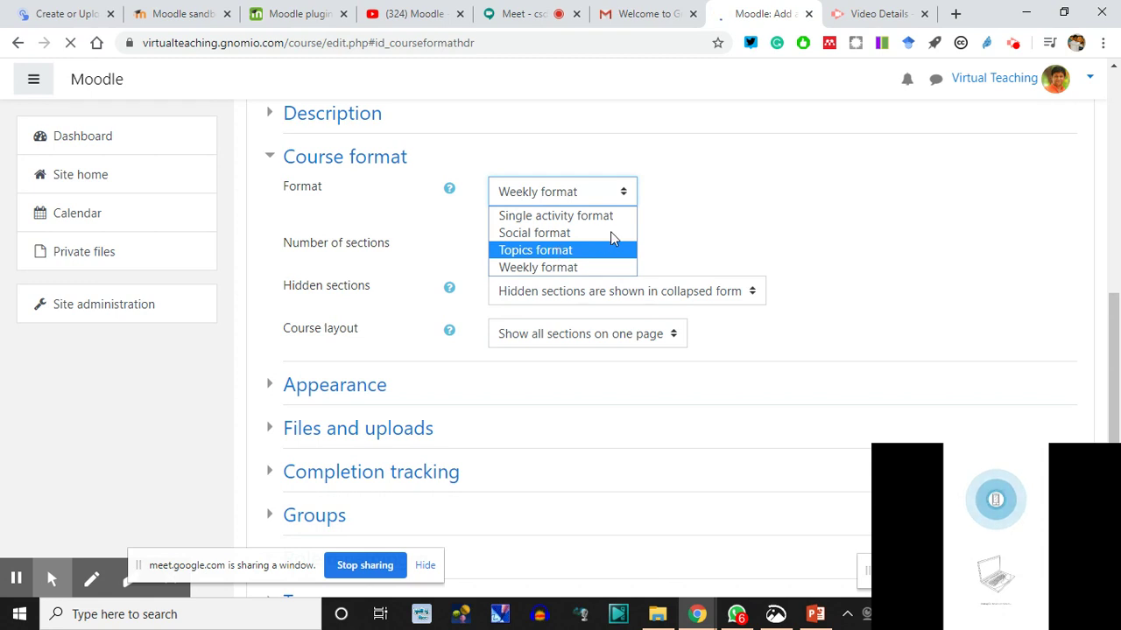
click(560, 251)
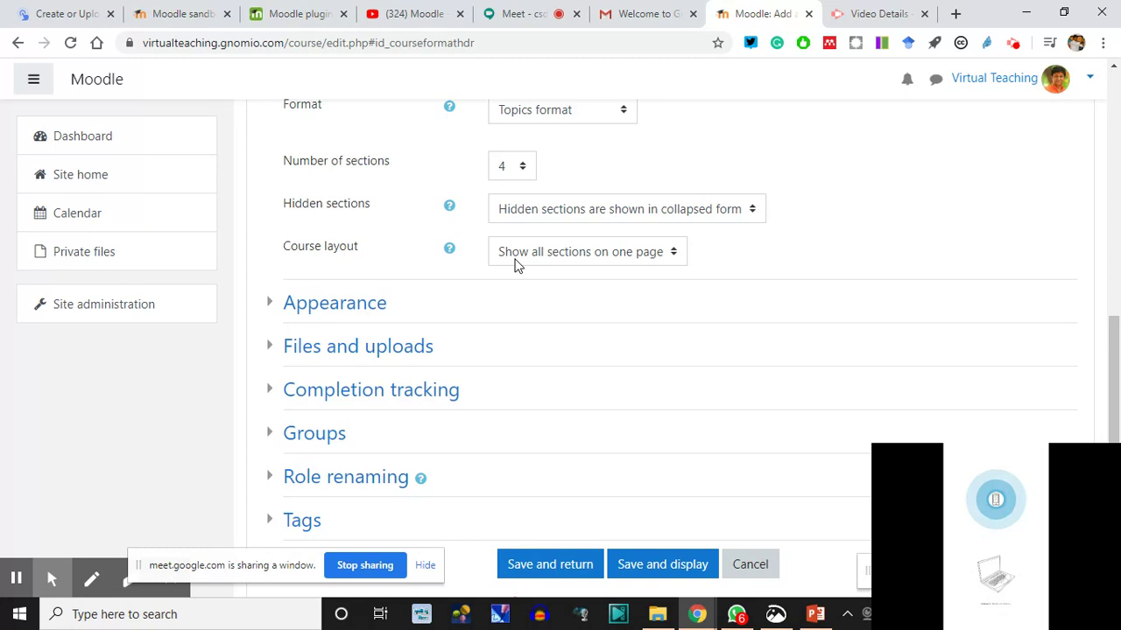
- Keep the course layout as Show all sections on one page and briefly view the Files and uploads section
click(671, 254)
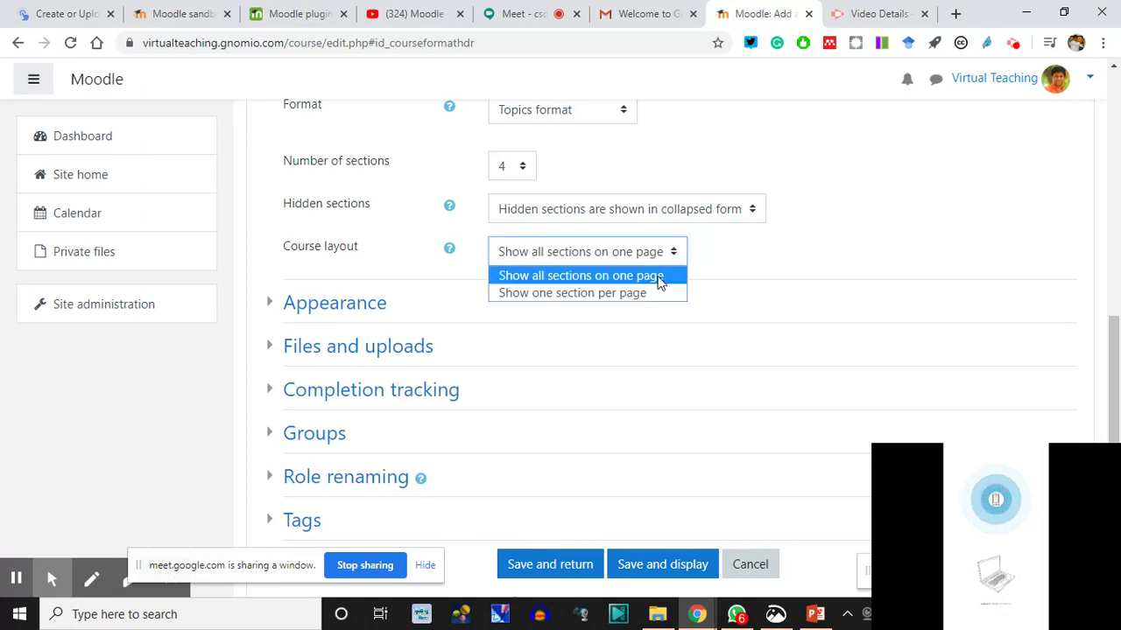
click(659, 278)
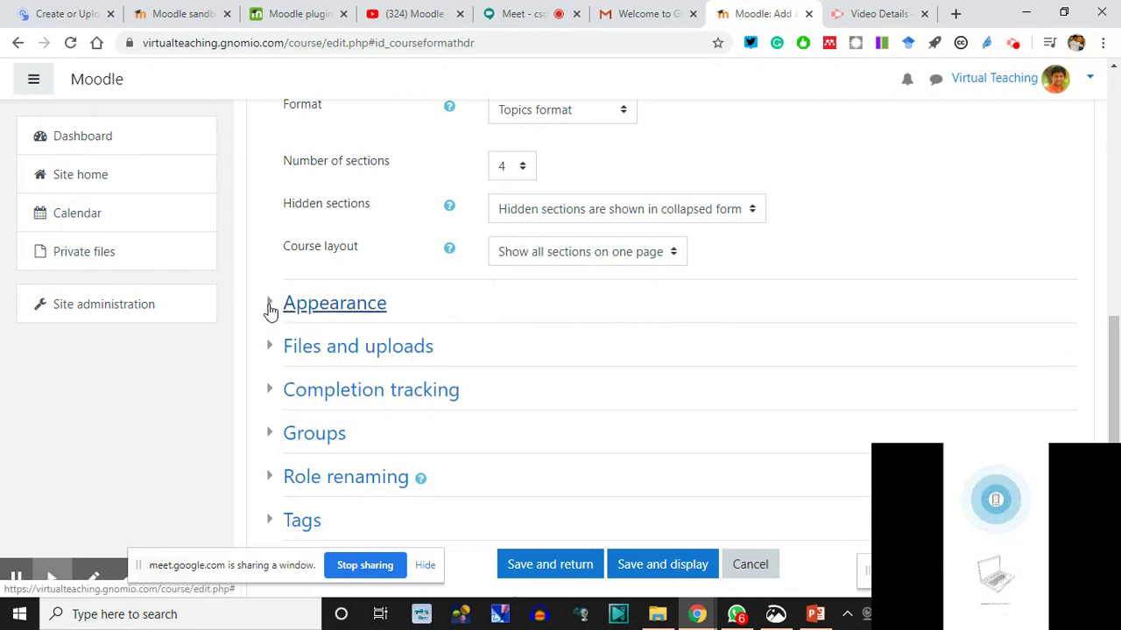
click(271, 350)
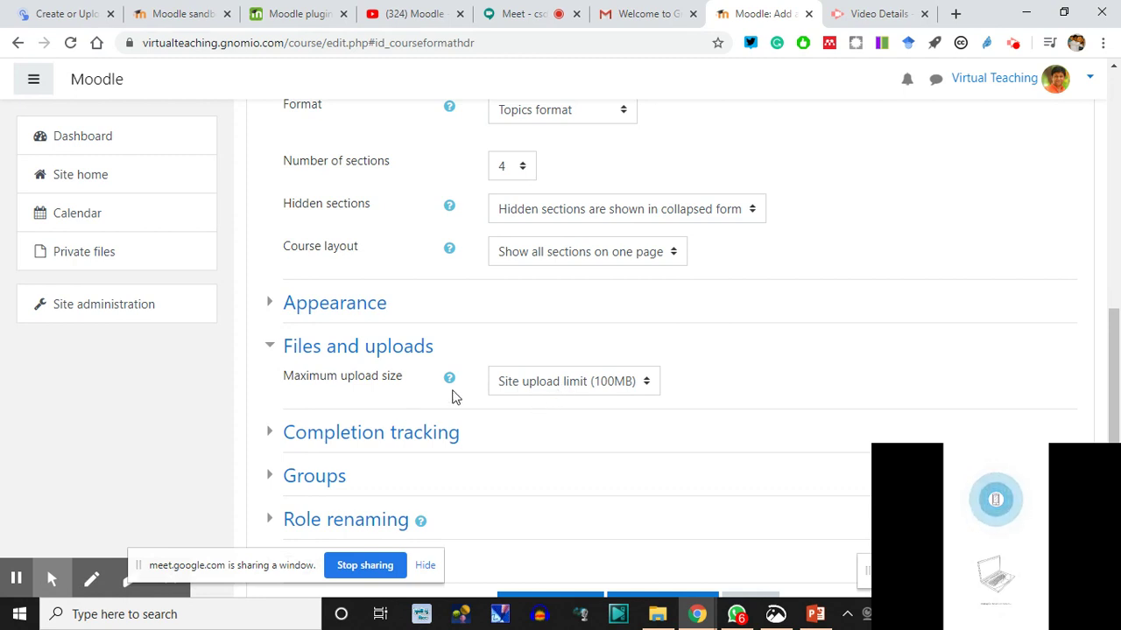
click(284, 350)
scroll(369, 276, up, 15)
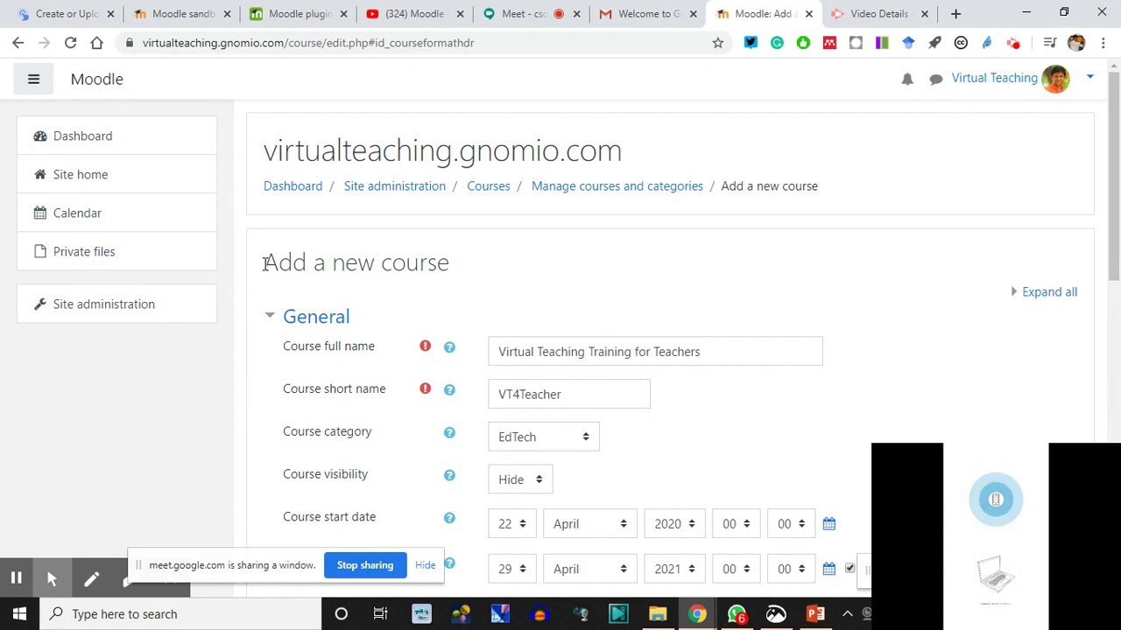
drag(262, 263, 472, 264)
click(415, 274)
scroll(415, 274, down, 9)
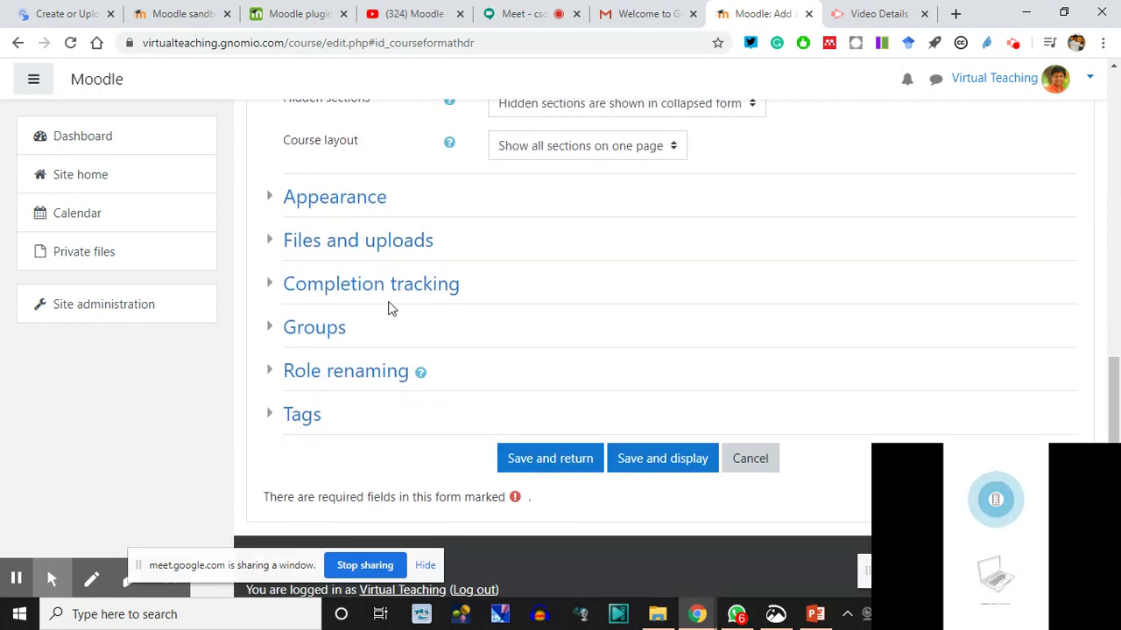
- Review the Appearance settings and the choices for showing the gradebook to students, and collapse the section
click(271, 203)
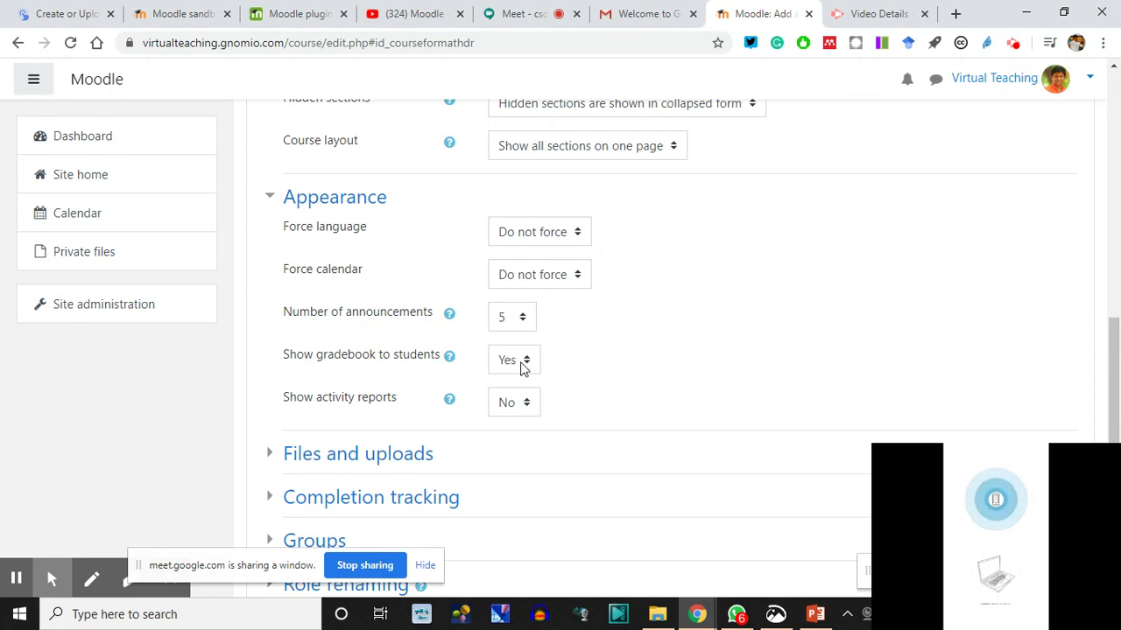
click(529, 365)
click(520, 383)
click(529, 366)
click(510, 402)
click(272, 200)
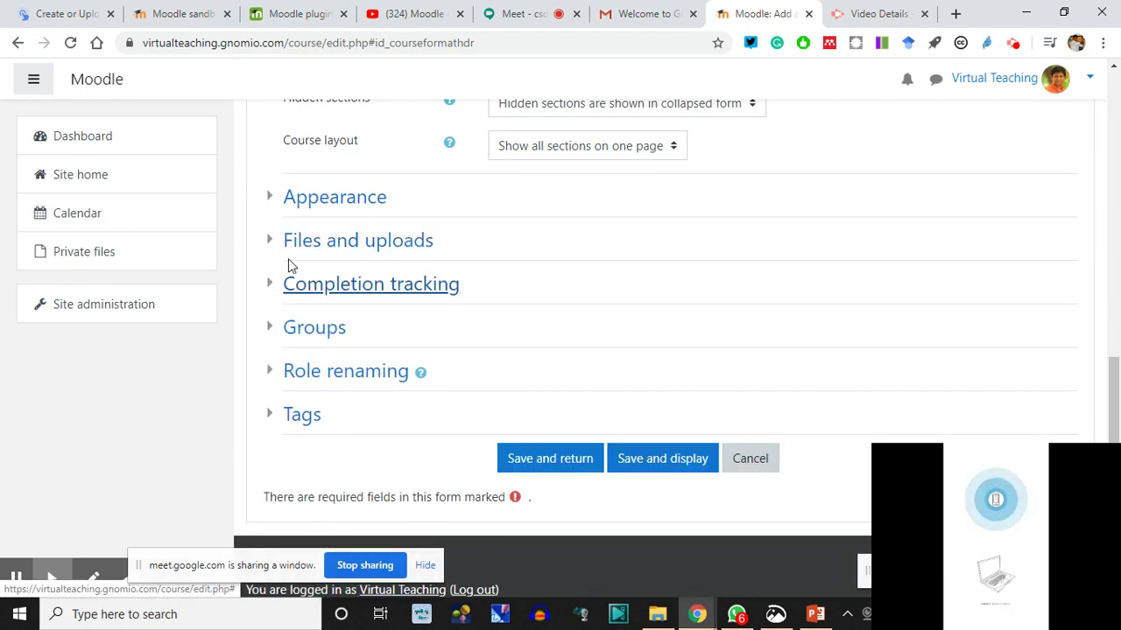
- Look through the maximum upload size choices under Files and uploads and read the setting's help text
click(270, 242)
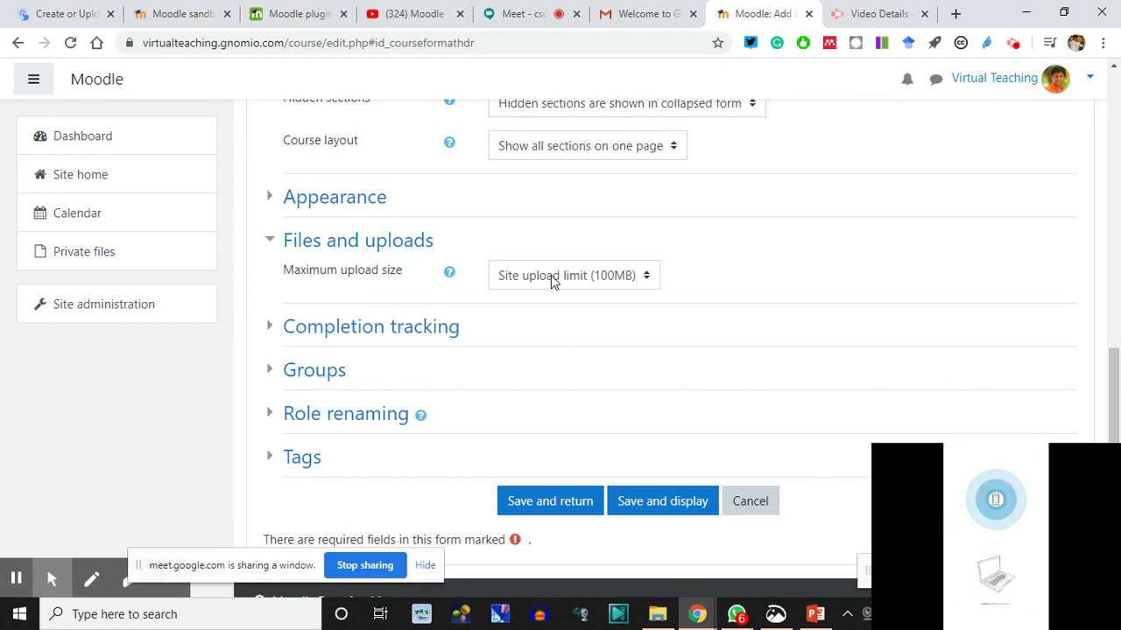
click(641, 280)
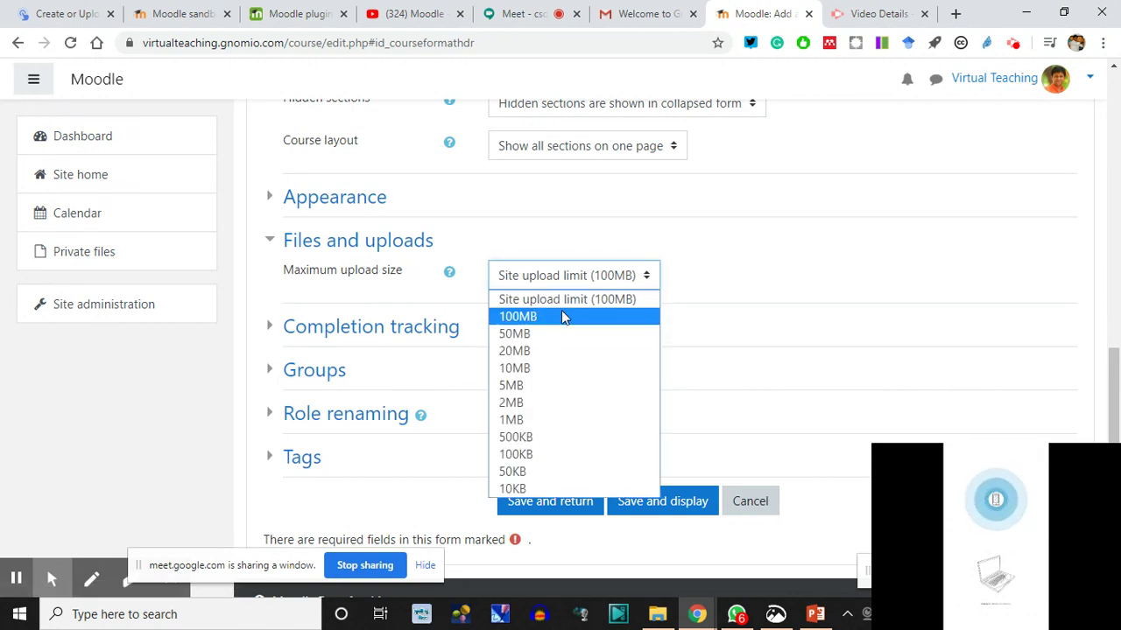
click(449, 275)
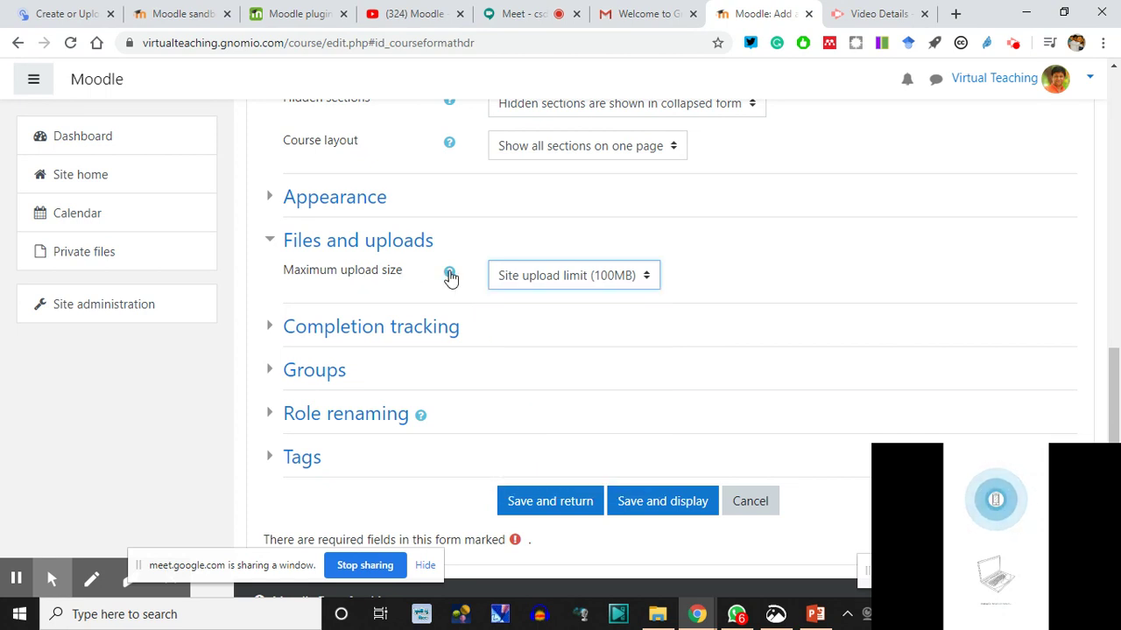
click(449, 275)
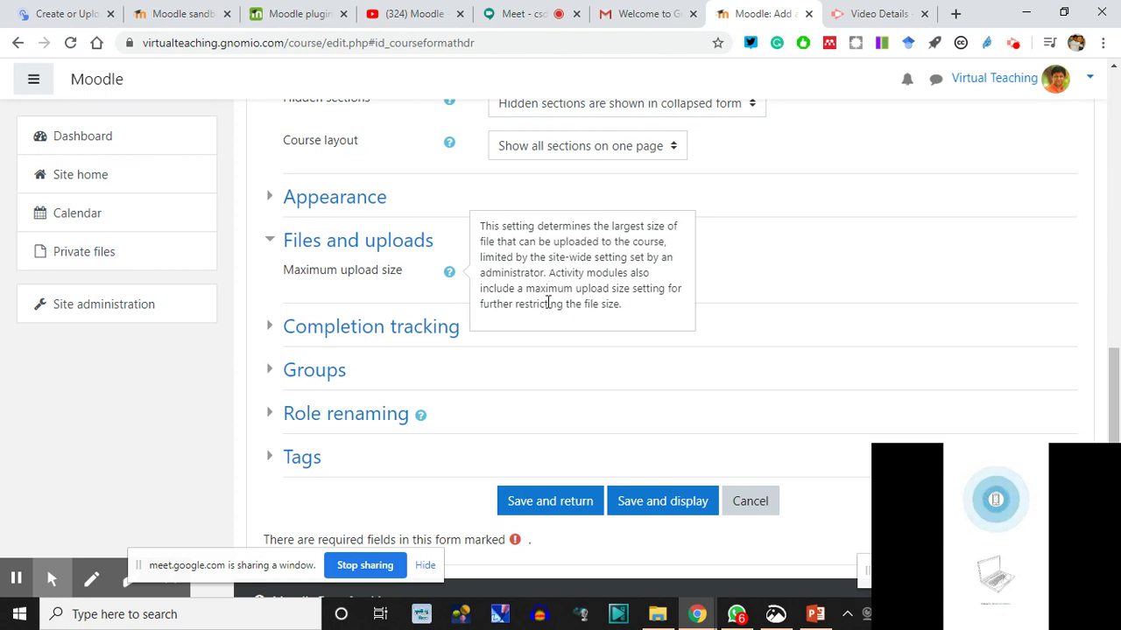
click(767, 212)
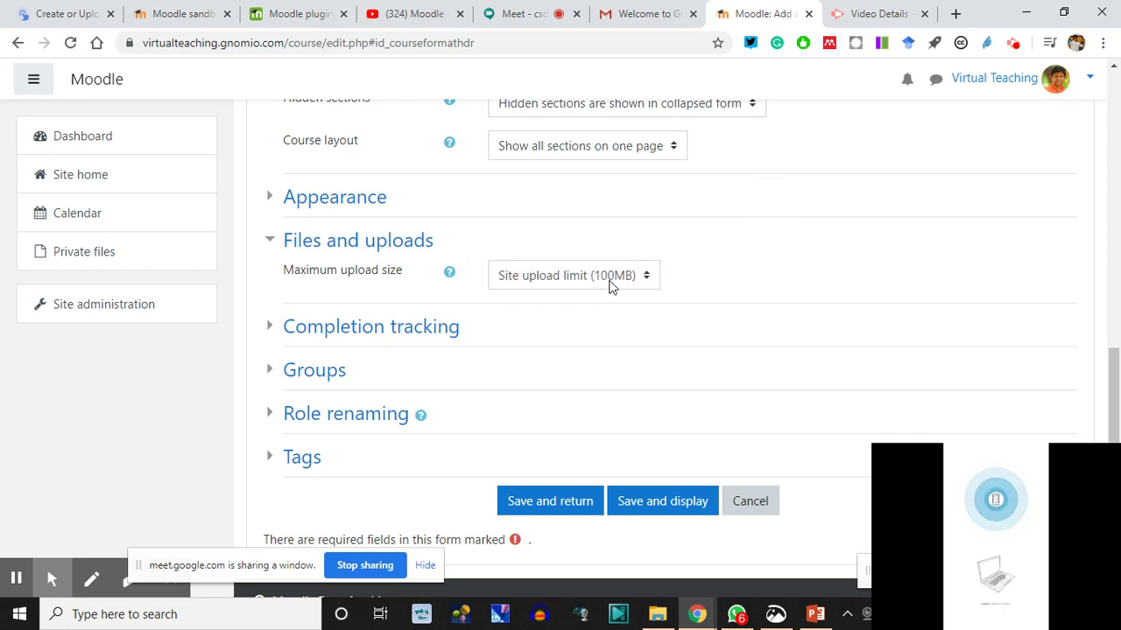
- Keep the maximum upload size at Site upload limit (100MB) and collapse Files and uploads
click(638, 286)
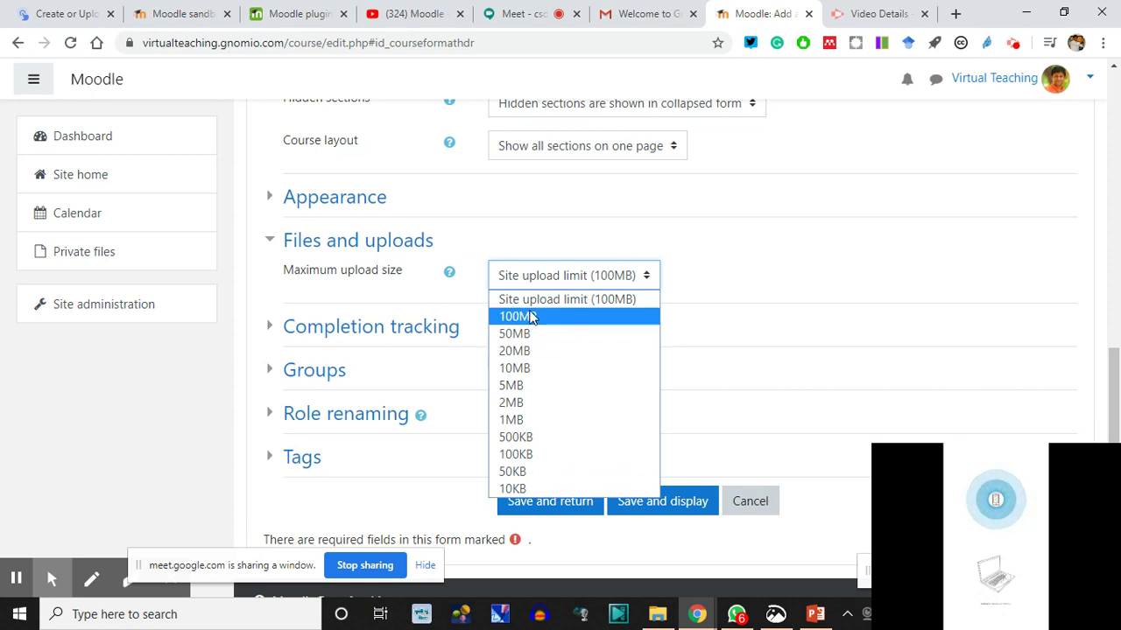
click(571, 284)
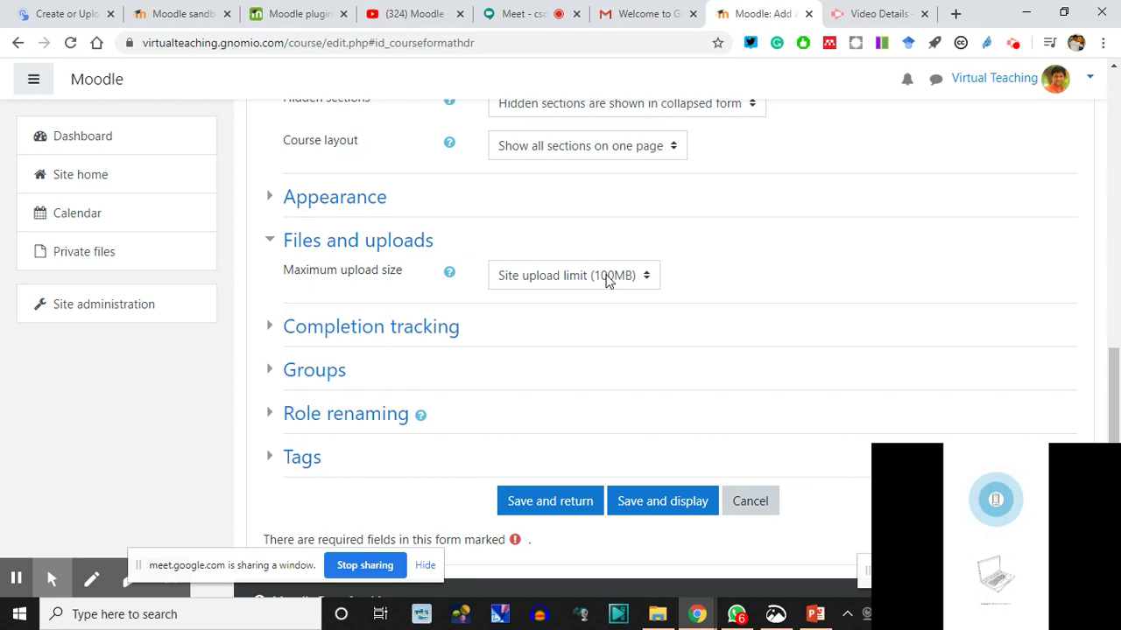
click(274, 241)
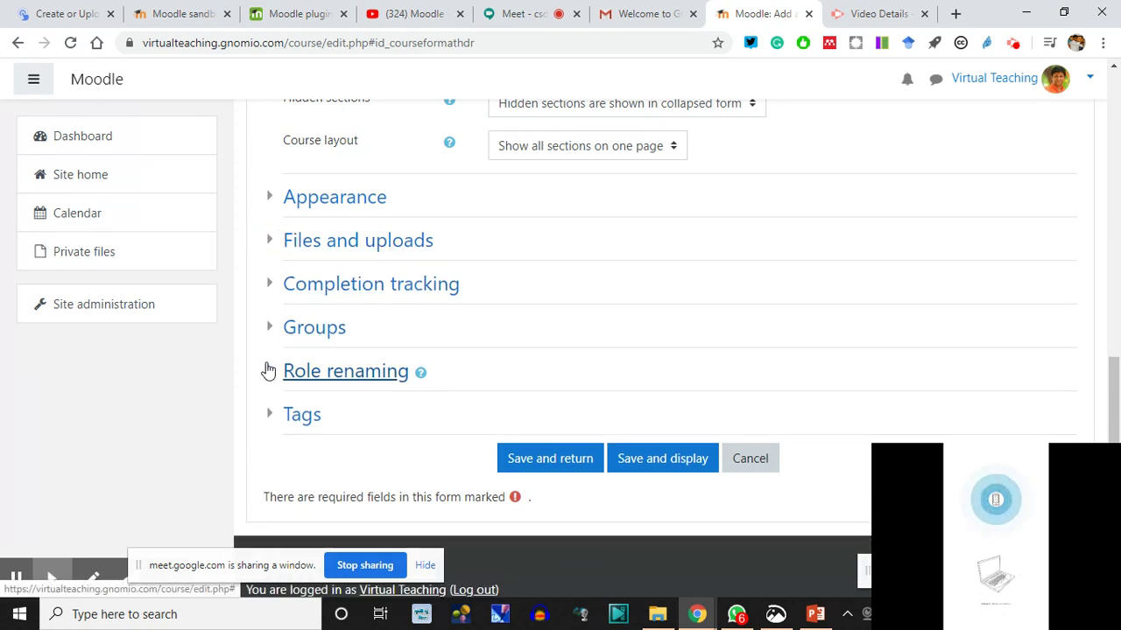
- Under Role renaming, set the word for Manager to Course Admin and the words for Course creator and Teacher to Teacher
click(268, 375)
scroll(394, 359, down, 1)
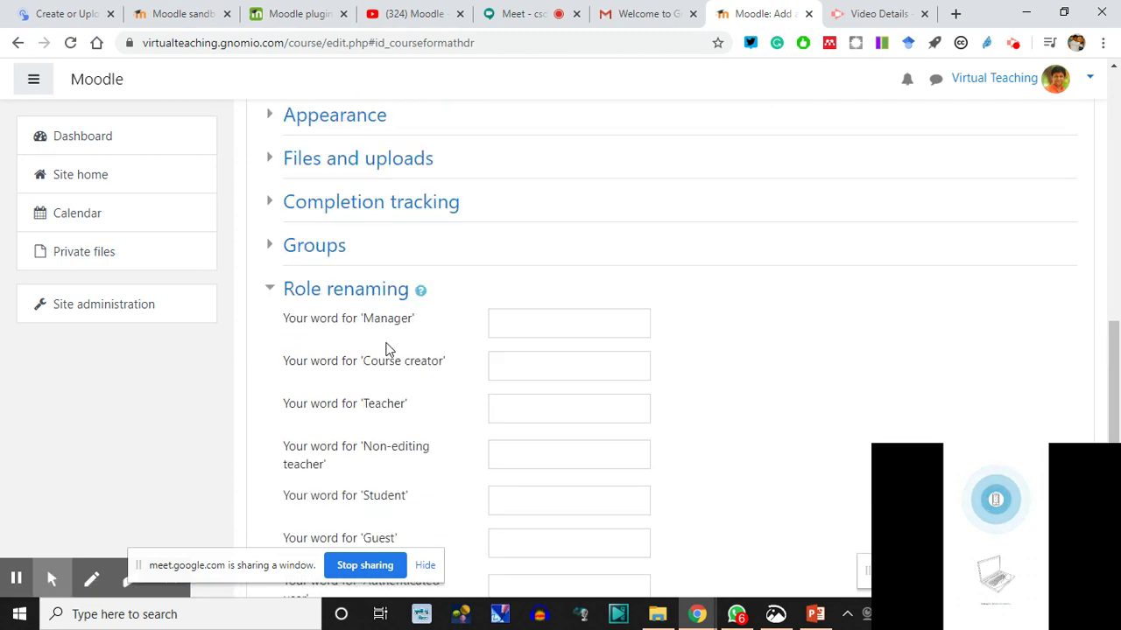
click(521, 335)
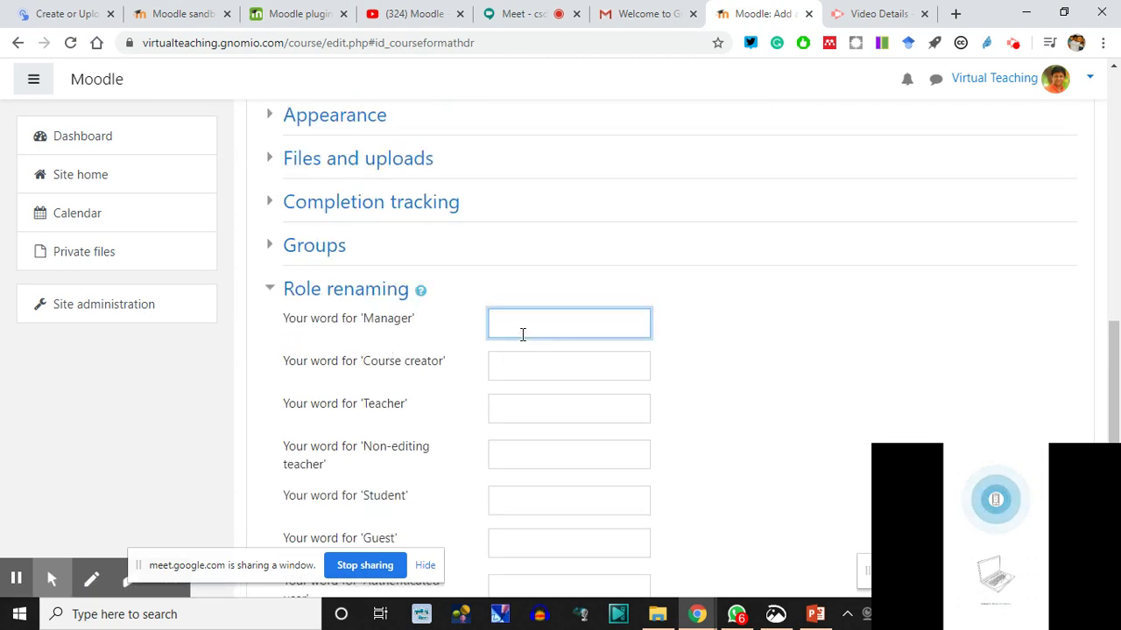
text(C)
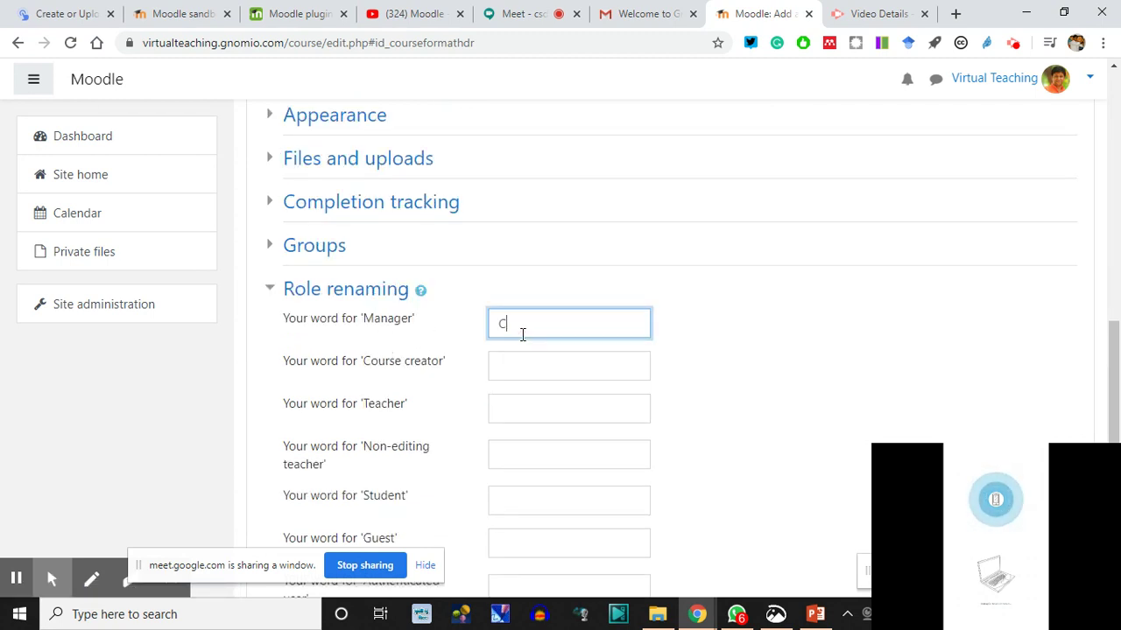
text(ourse Admin)
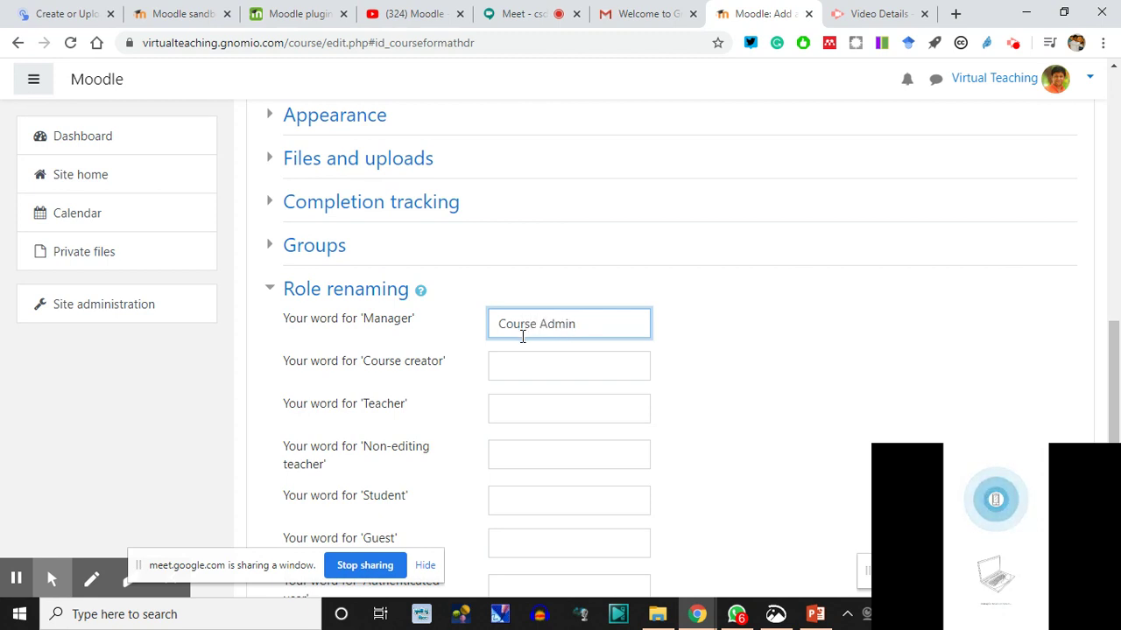
click(536, 368)
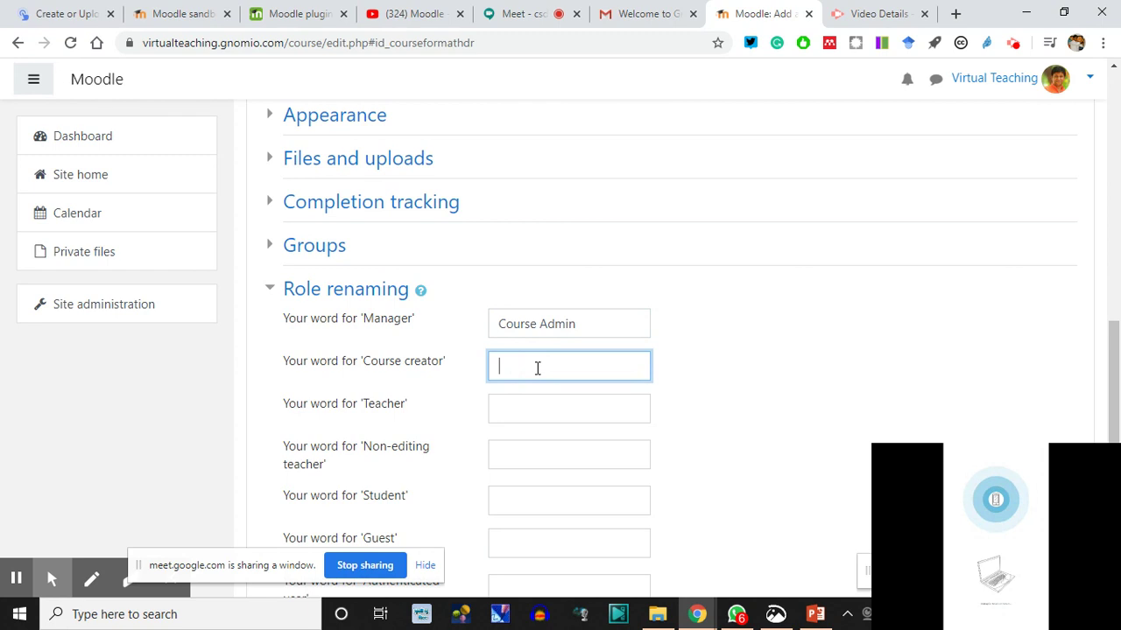
text(Teacher)
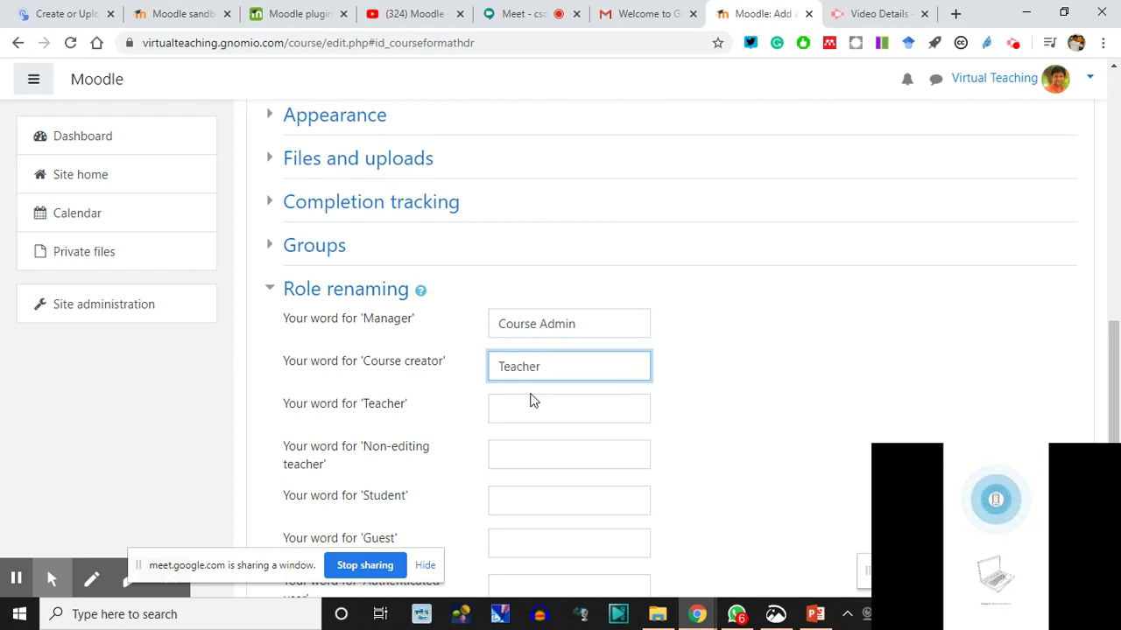
click(524, 405)
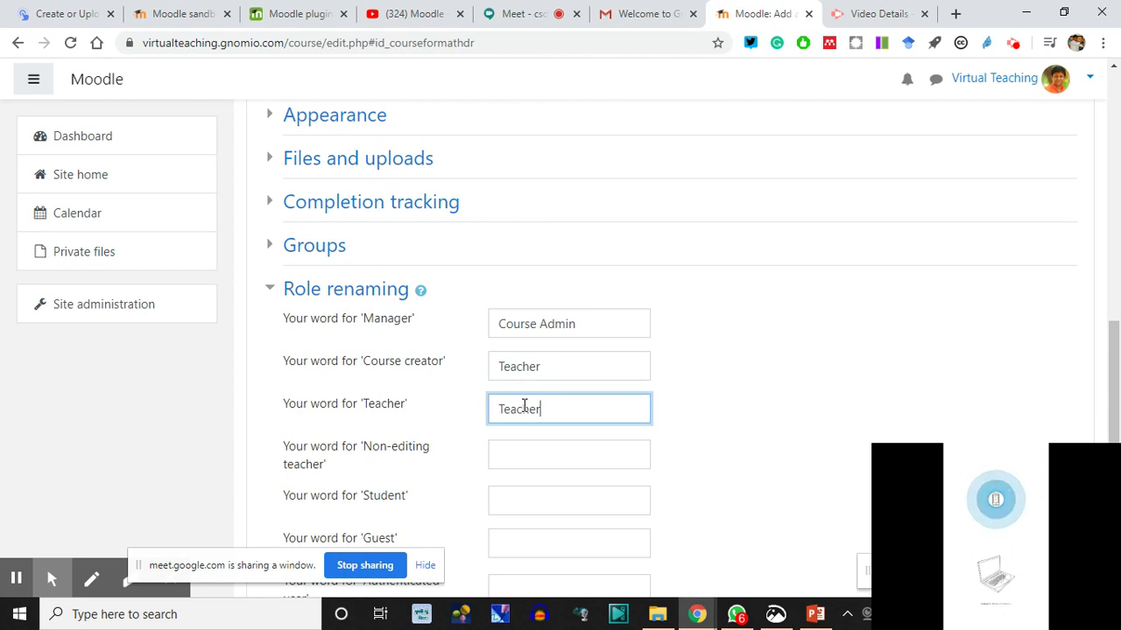
- Leave the remaining role names blank and save the new course, returning to course management
click(506, 503)
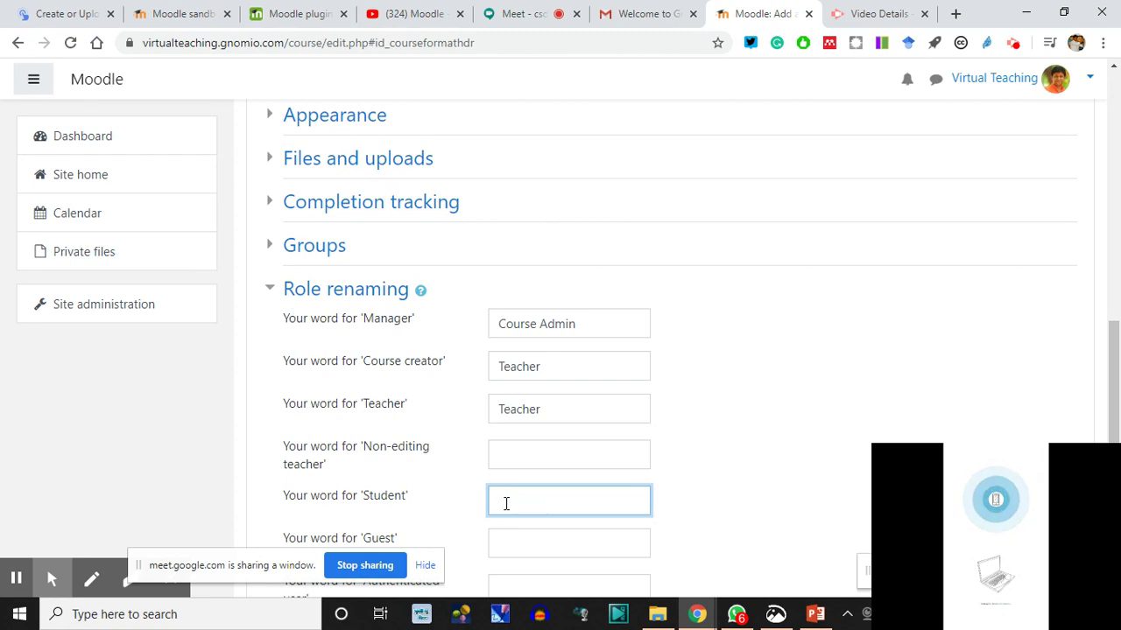
scroll(468, 530, down, 1)
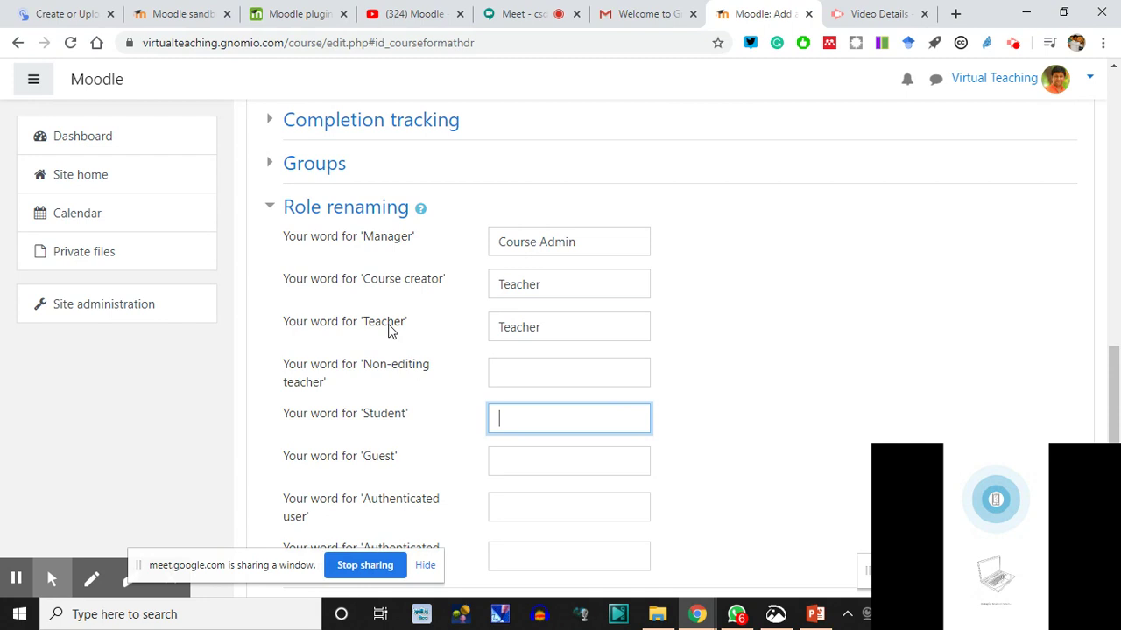
click(521, 329)
scroll(542, 455, down, 2)
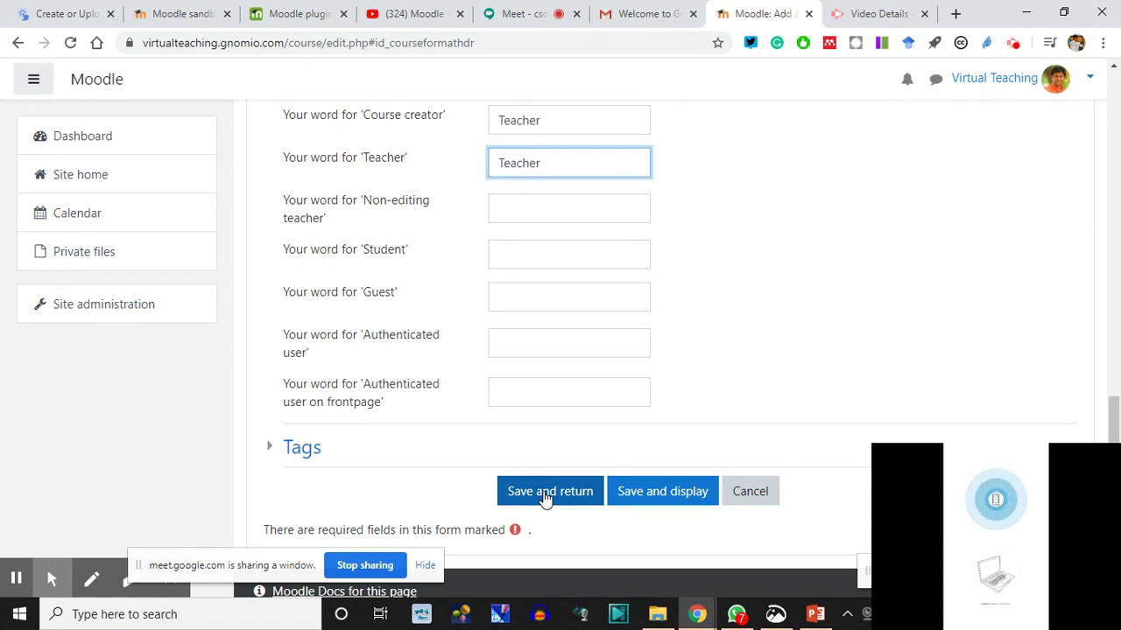
click(547, 496)
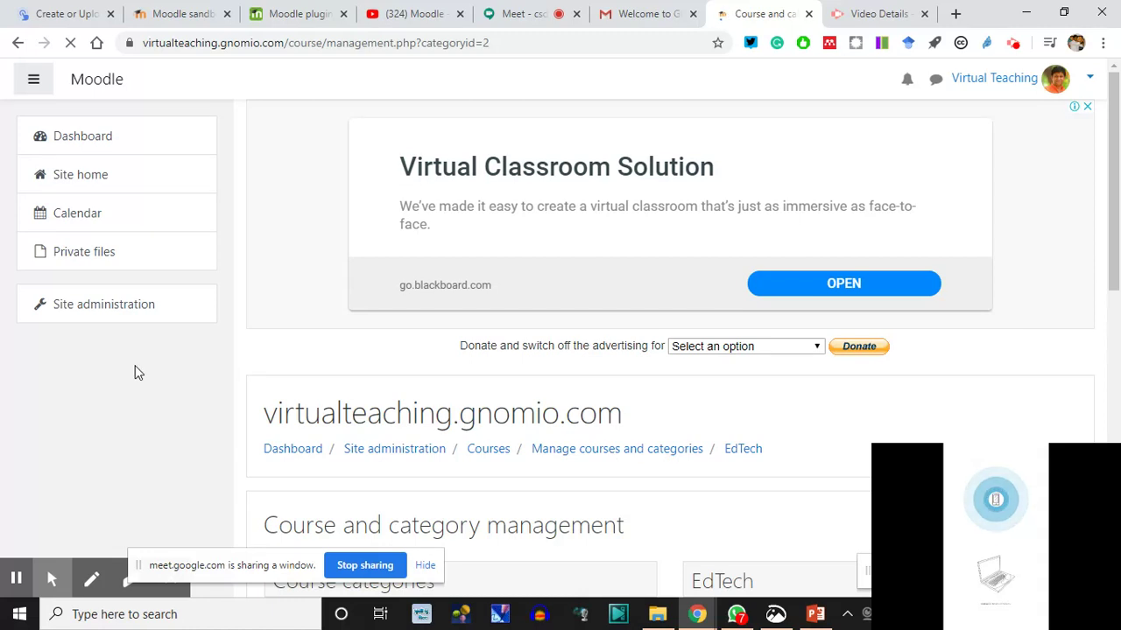
- Check the EdTech category's course list for the new Virtual Teaching Training for Teachers course
scroll(321, 416, down, 5)
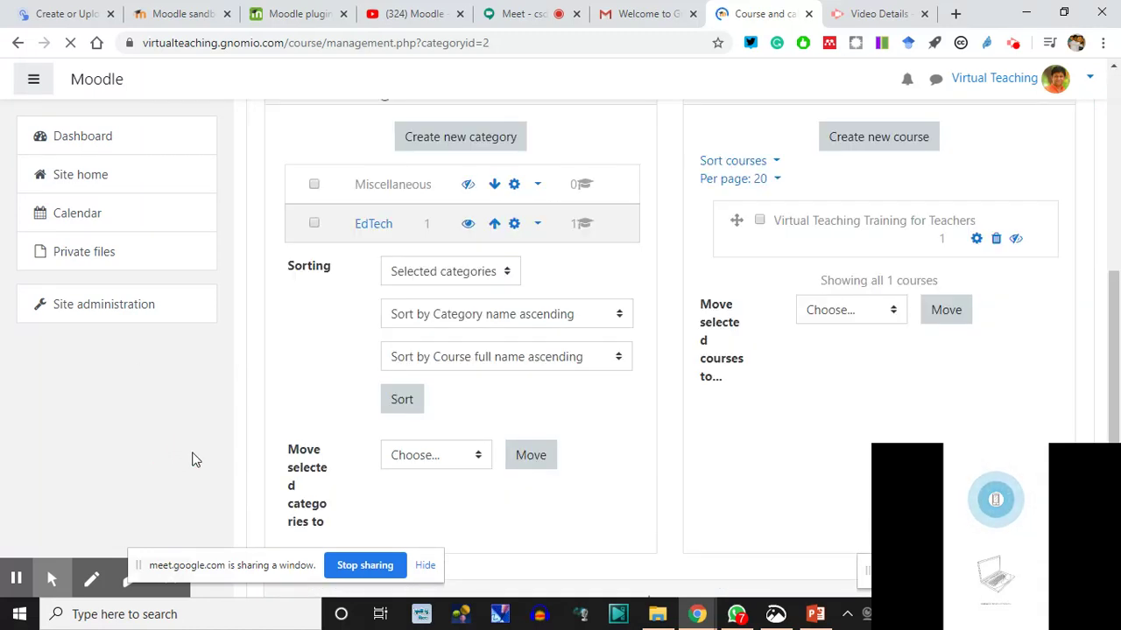
drag(138, 573, 9, 582)
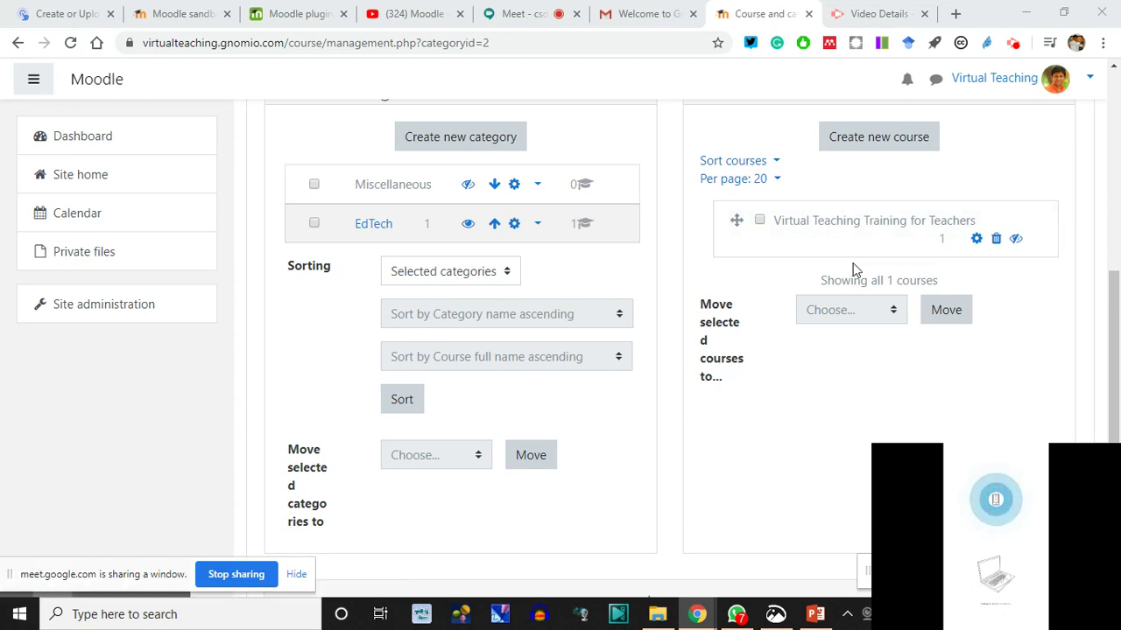
scroll(853, 390, up, 3)
- Go to the Dashboard and check the Courses view of the Course overview block
click(109, 137)
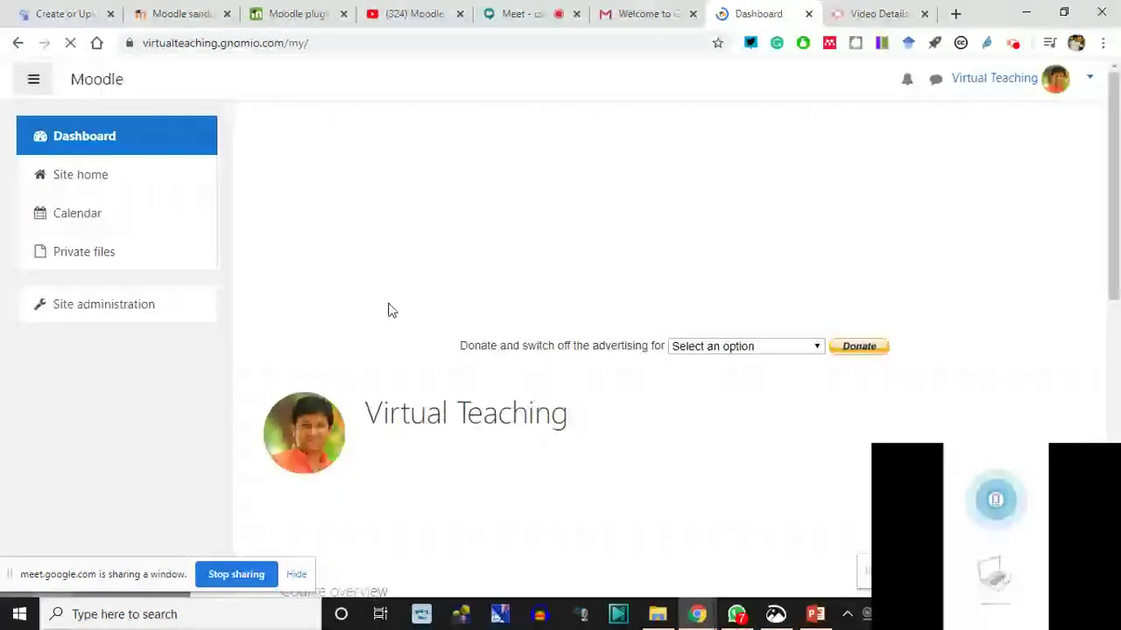
scroll(290, 313, down, 5)
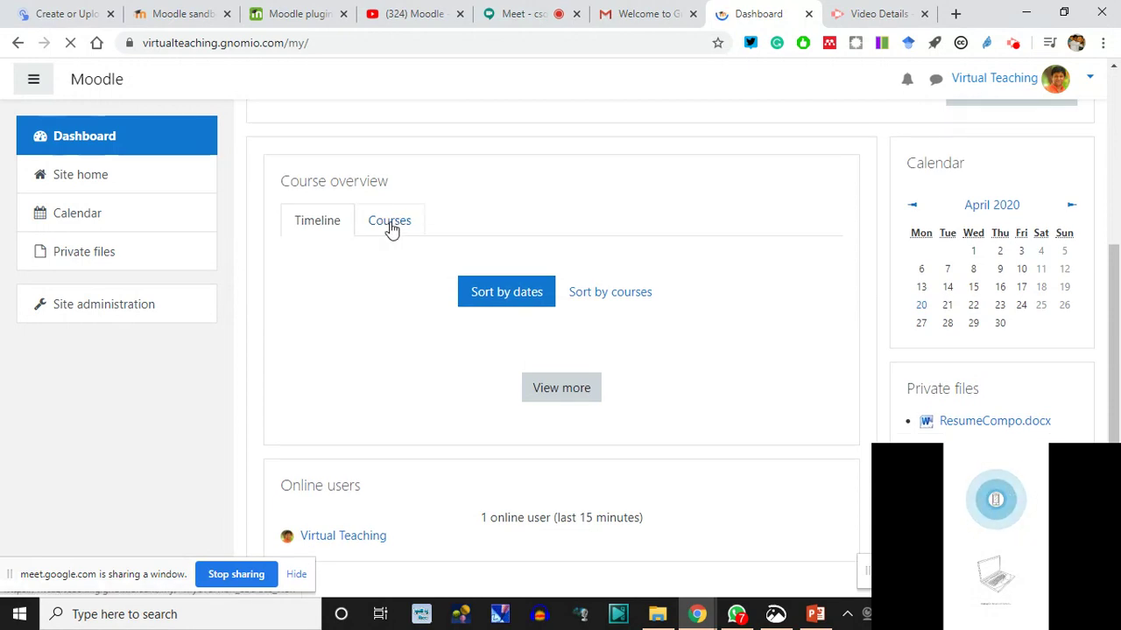
click(391, 226)
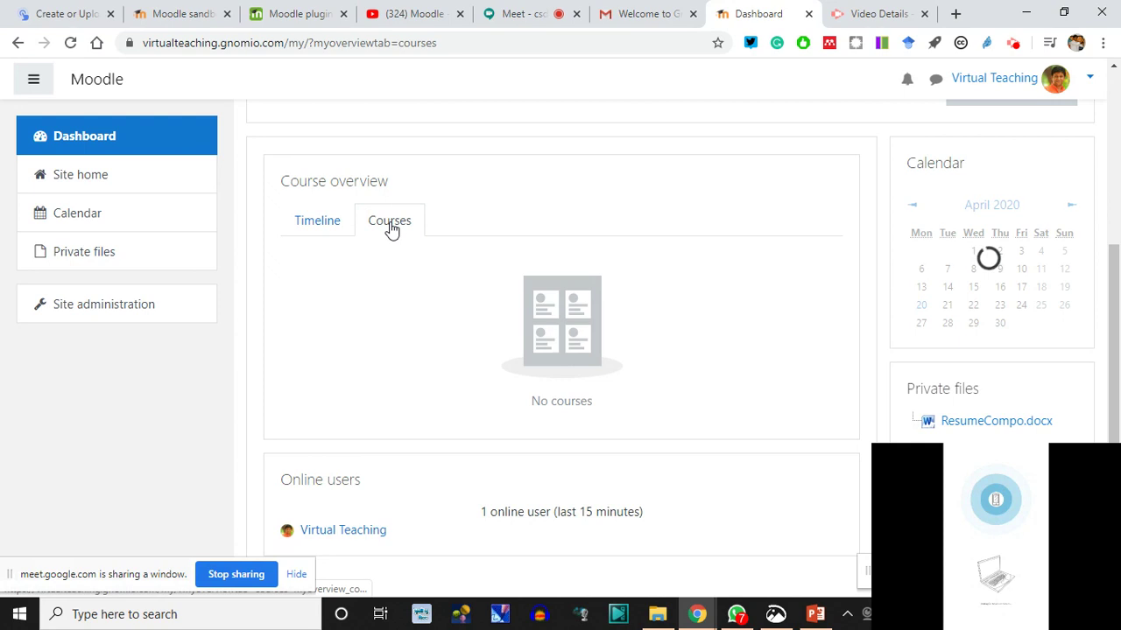
scroll(560, 359, down, 1)
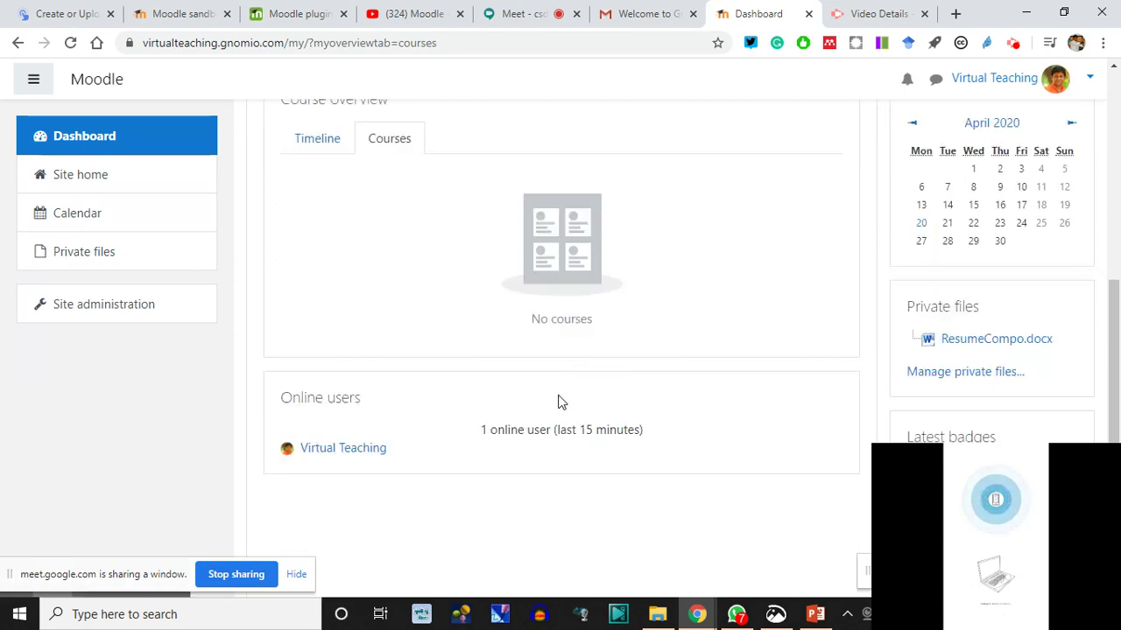
scroll(561, 394, up, 2)
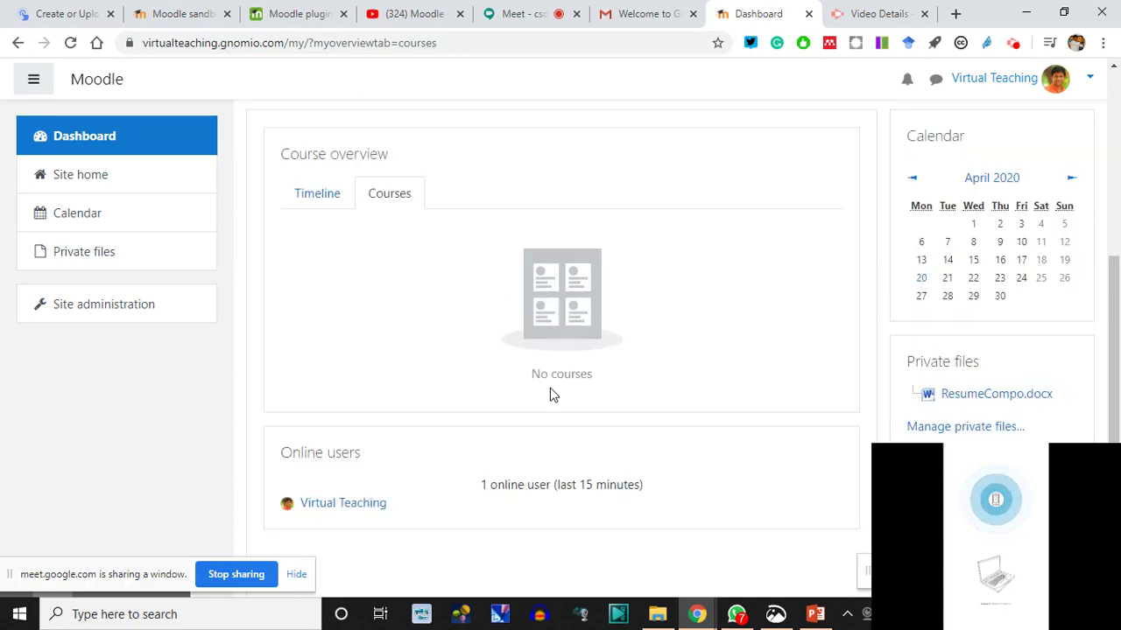
- Turn on page customising for the dashboard, look through its blocks for the course, and stop customising
click(994, 184)
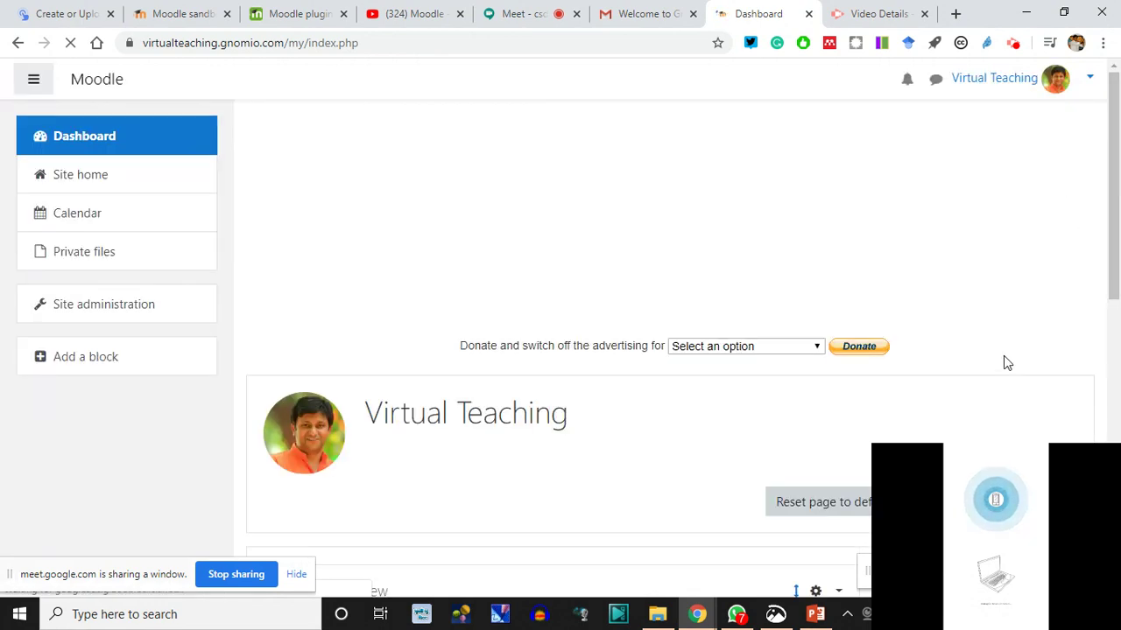
scroll(1003, 356, down, 5)
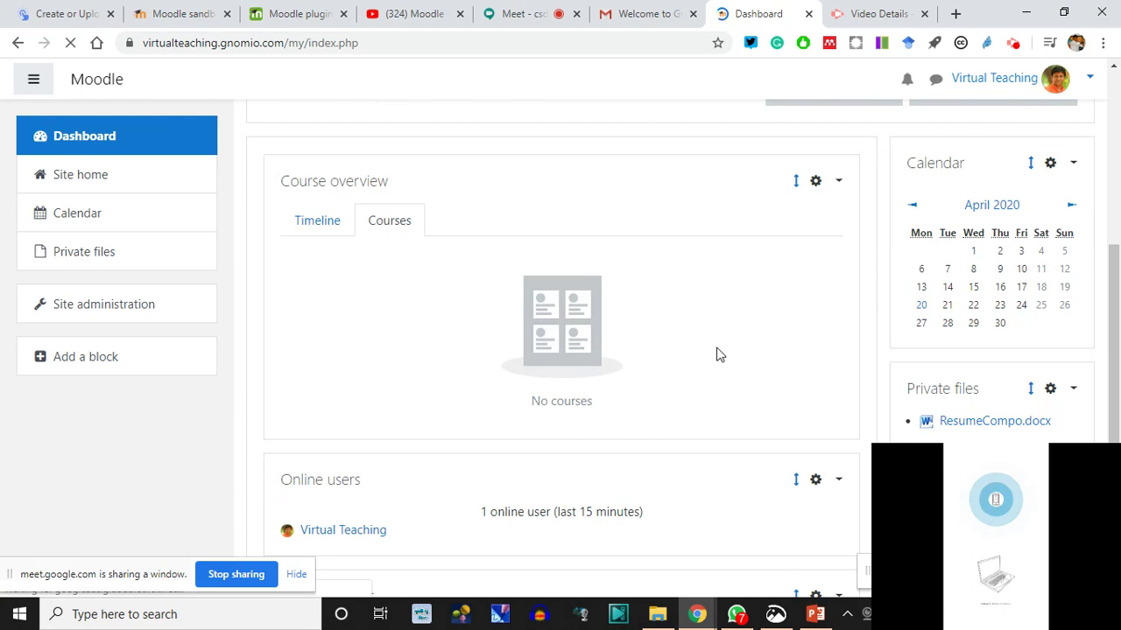
scroll(770, 365, down, 2)
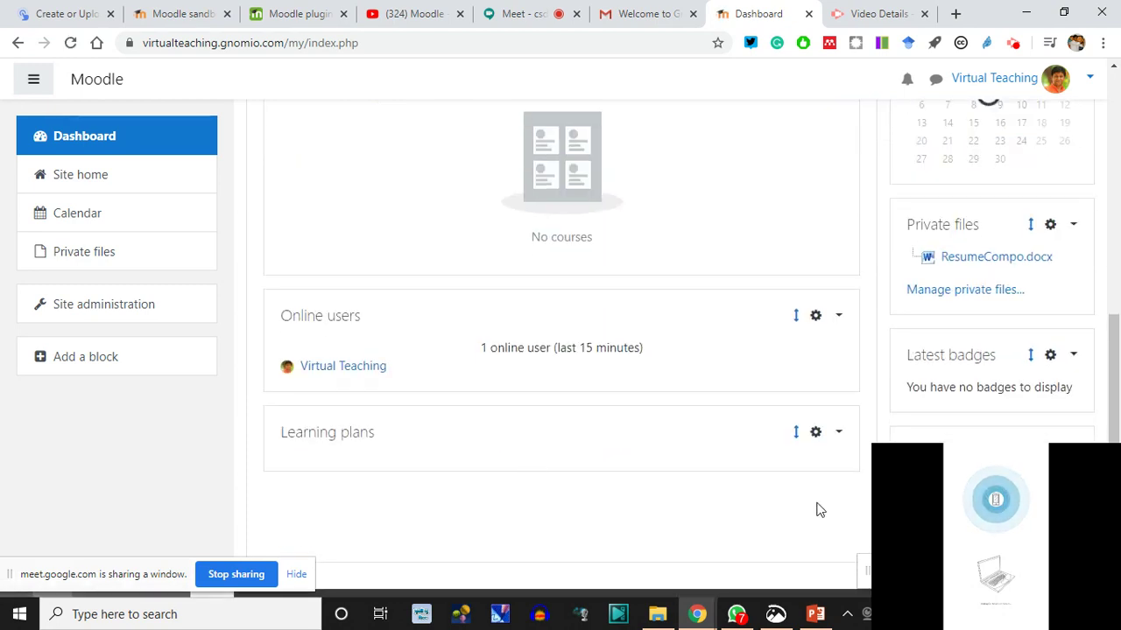
scroll(972, 287, down, 1)
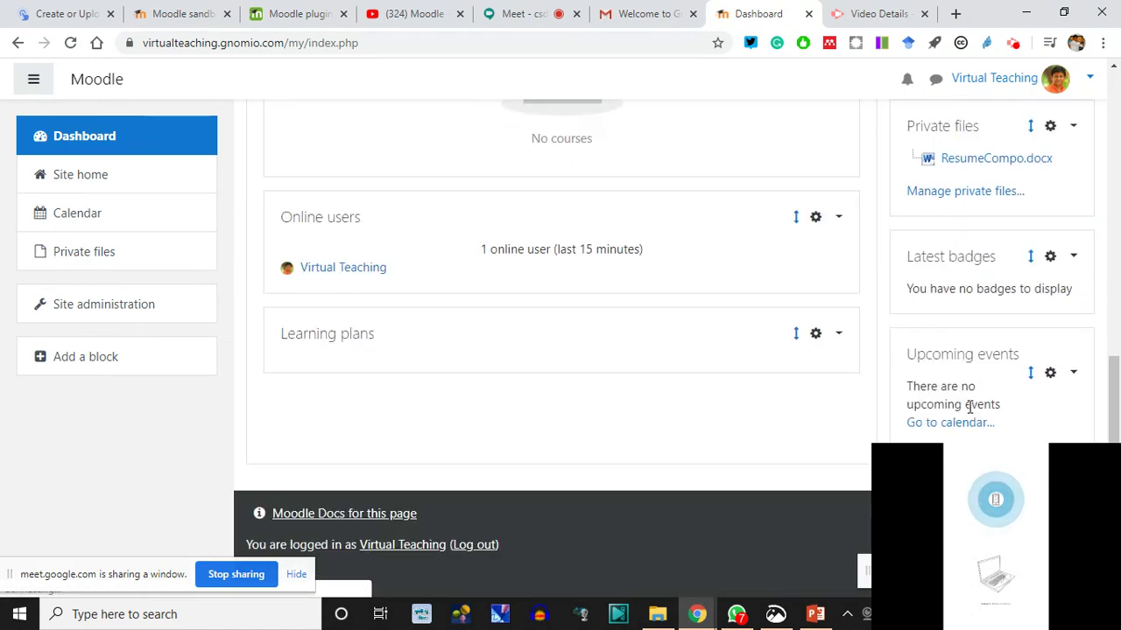
scroll(980, 306, up, 8)
click(982, 330)
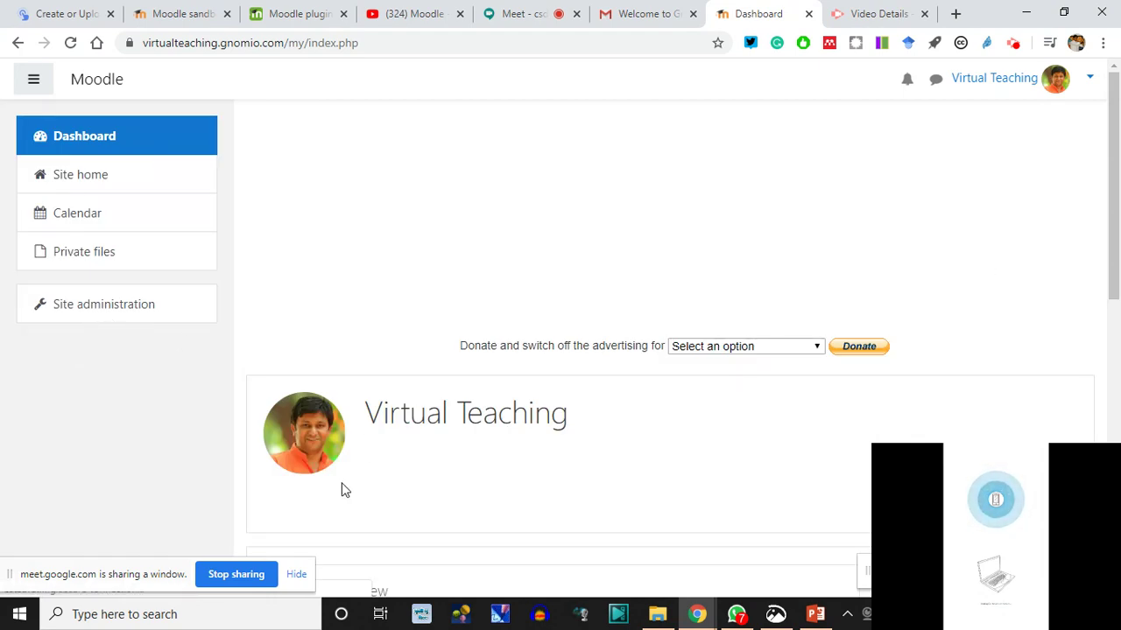
scroll(548, 520, down, 4)
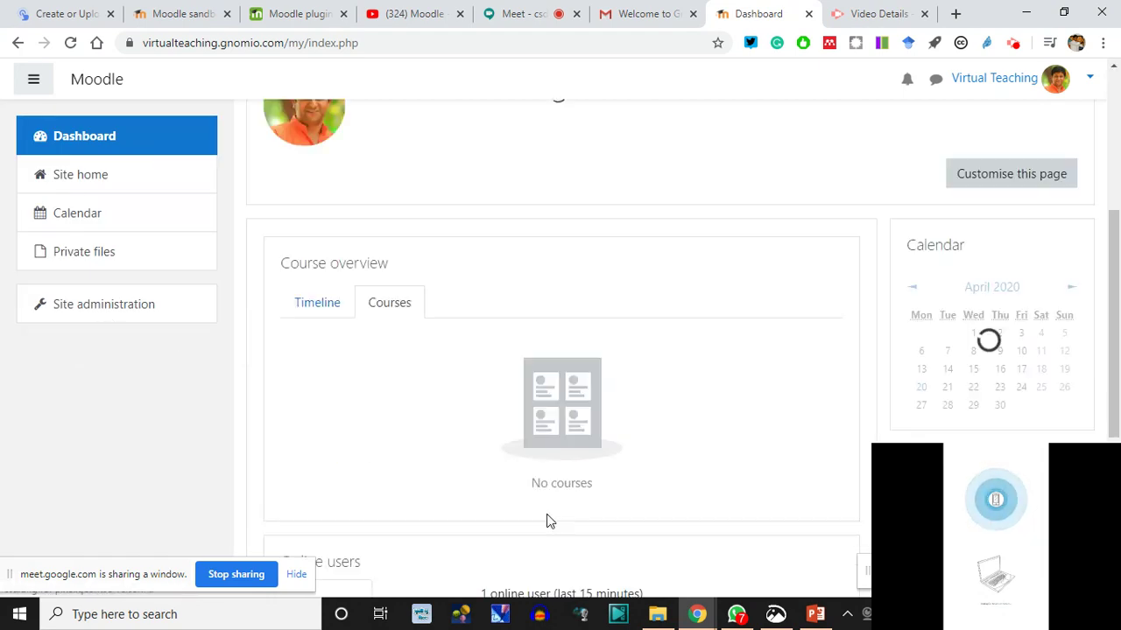
- Open the course and category management page from the site administration's course settings
click(98, 319)
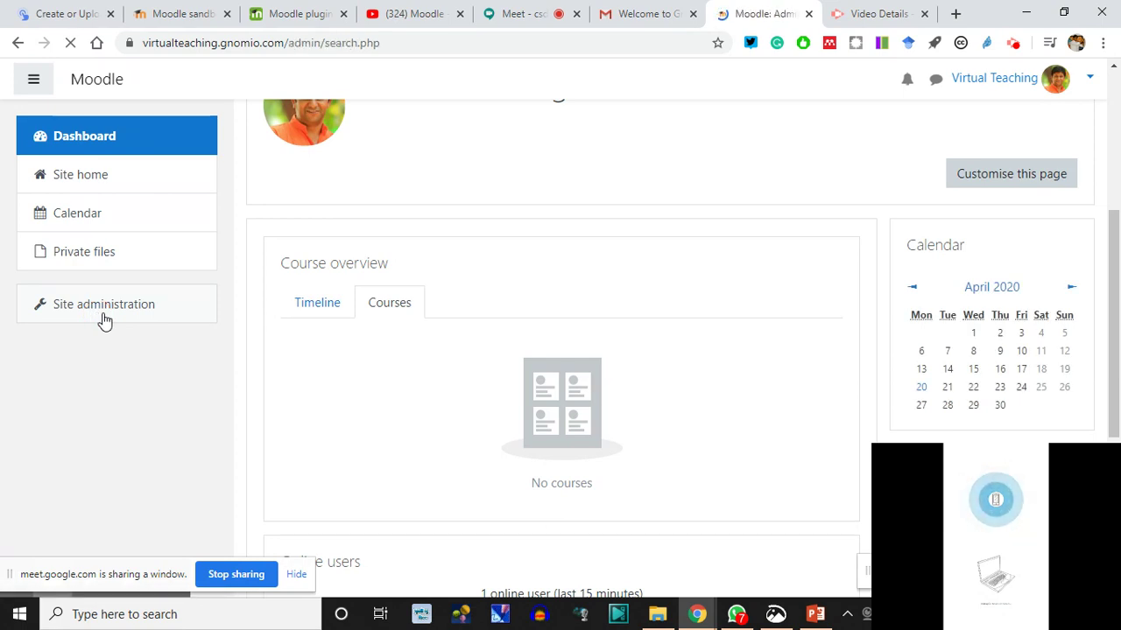
scroll(341, 355, down, 3)
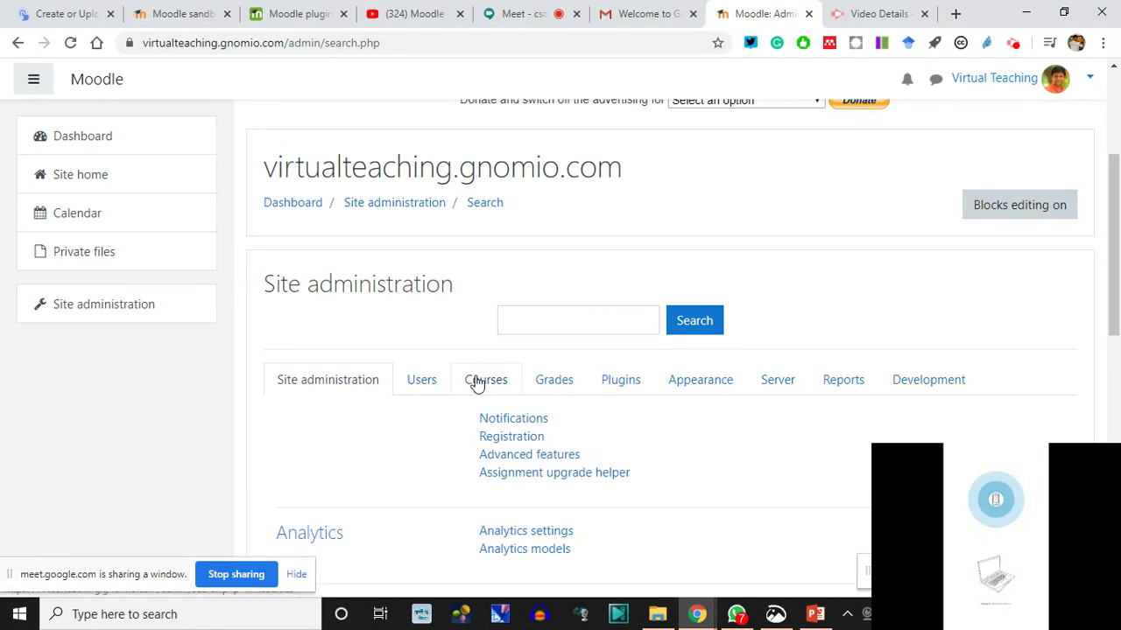
click(482, 383)
scroll(464, 425, down, 1)
click(563, 342)
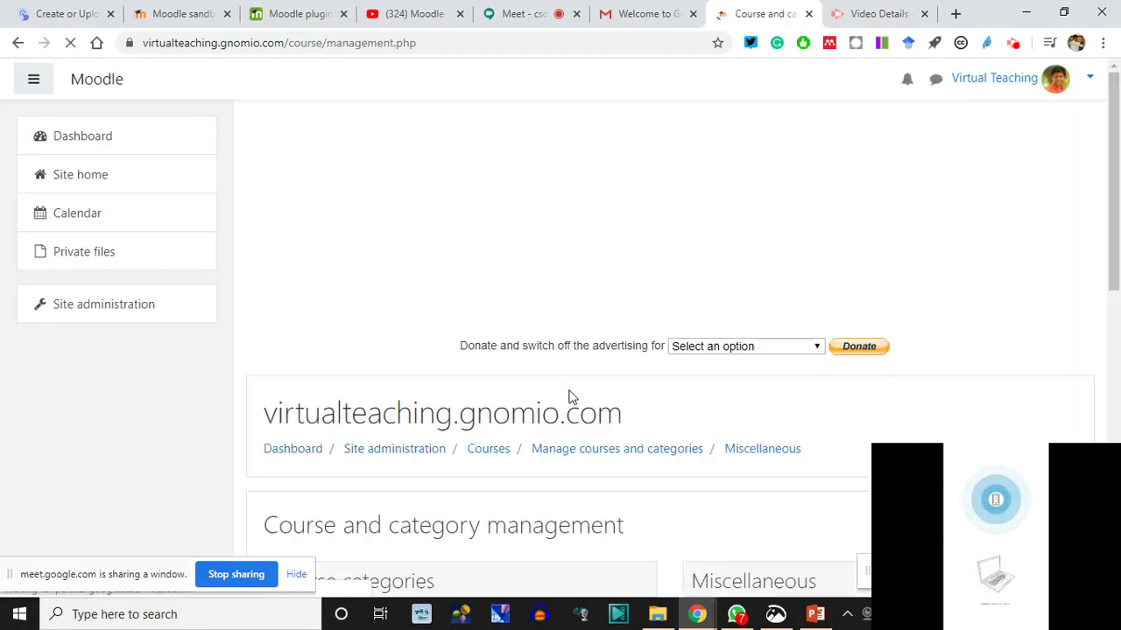
- Delete the empty Miscellaneous course category and continue back to course management
scroll(382, 355, down, 5)
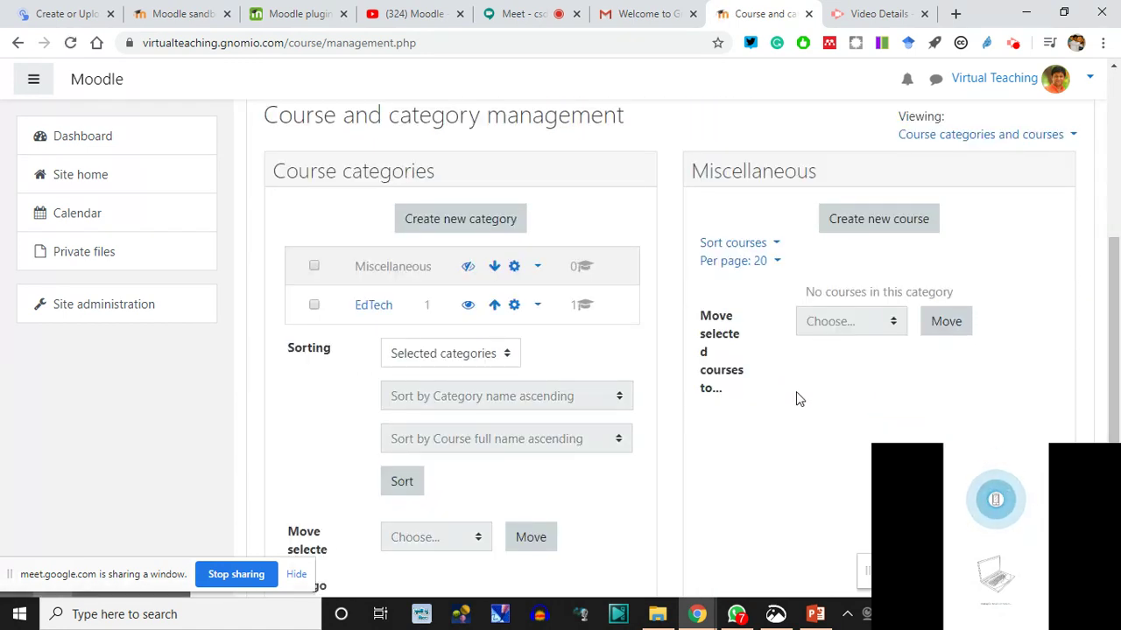
scroll(796, 393, down, 2)
scroll(796, 399, up, 1)
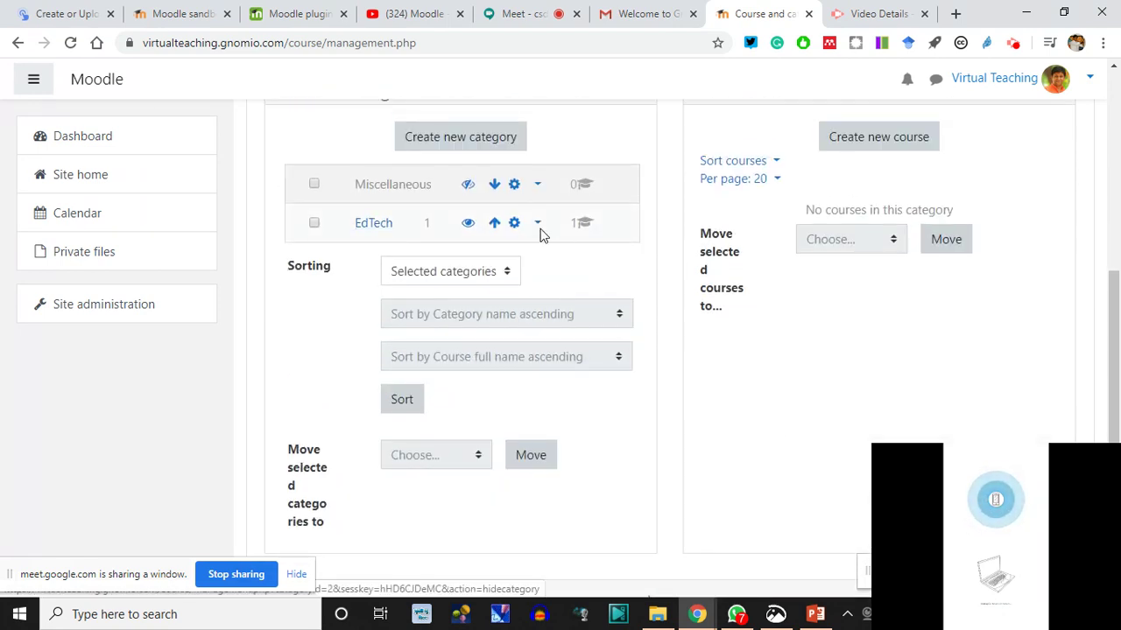
click(515, 185)
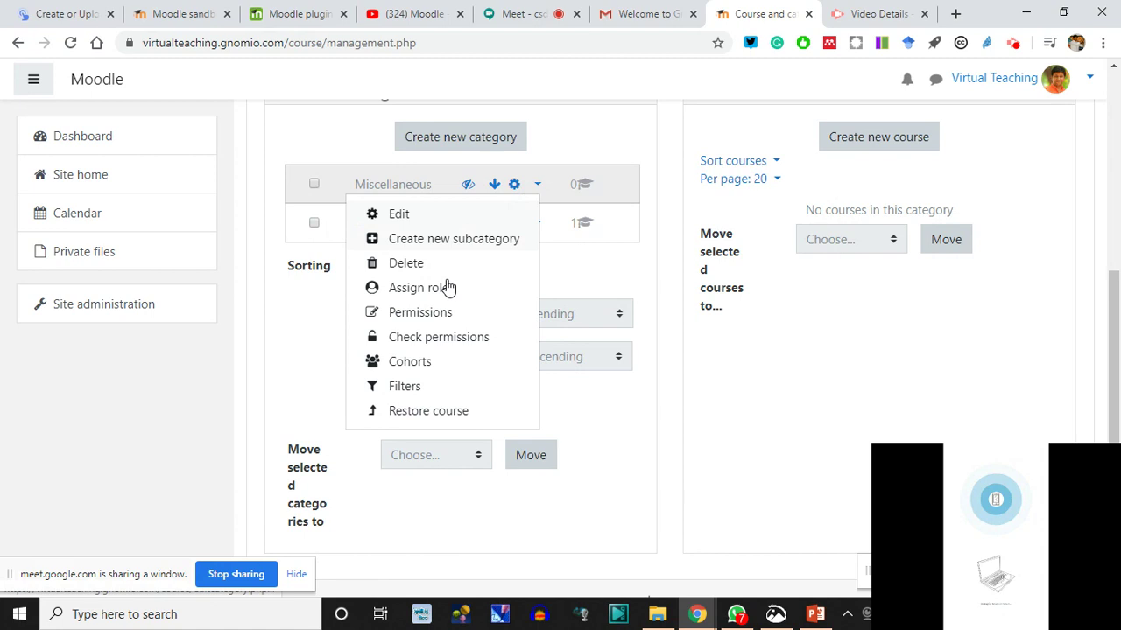
click(396, 264)
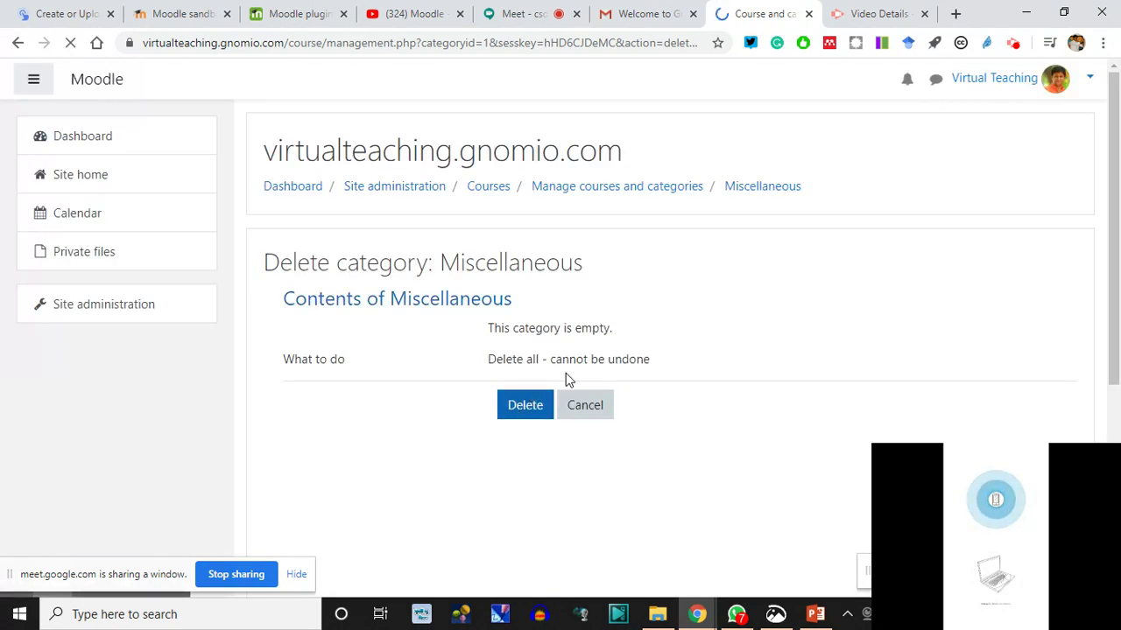
click(526, 406)
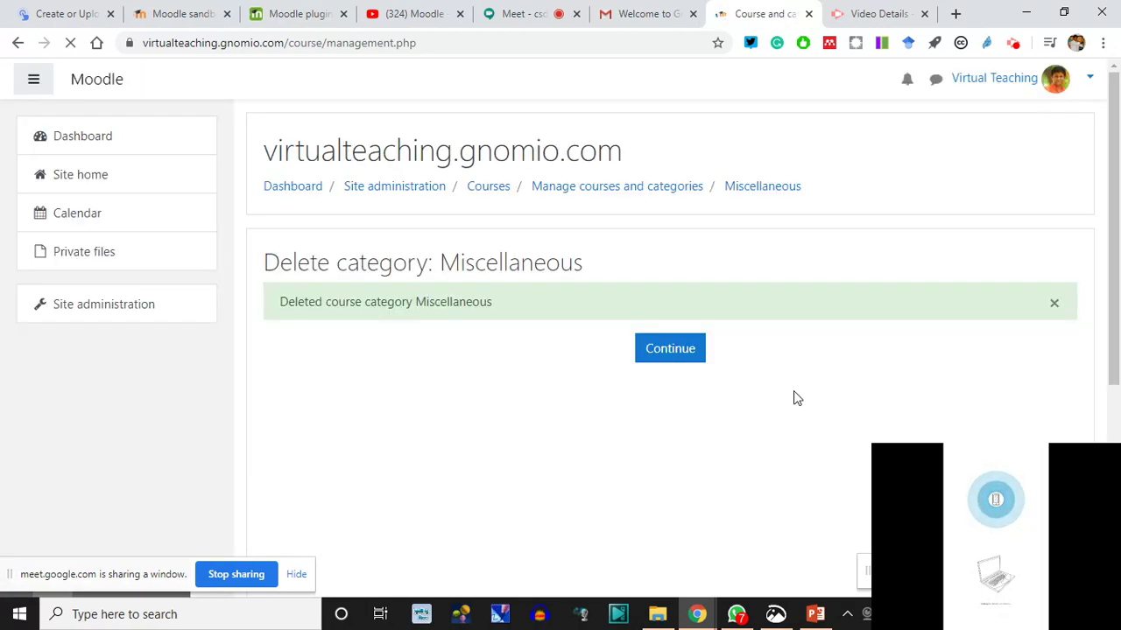
click(684, 355)
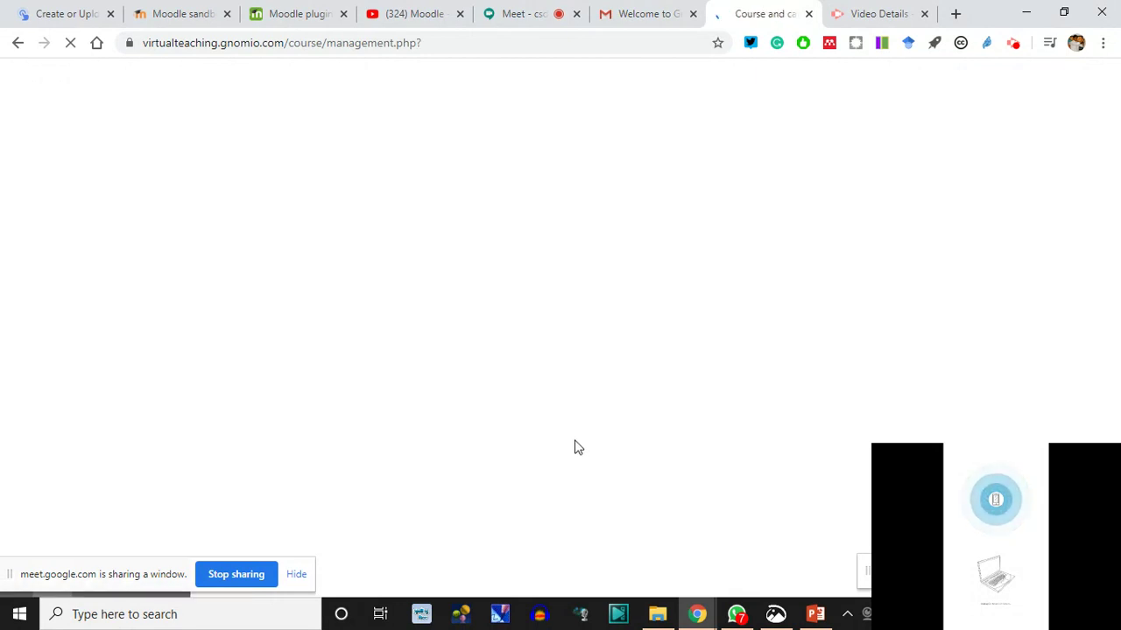
- Open the EdTech category and check its listing of the Virtual Teaching Training for Teachers course
scroll(443, 490, down, 3)
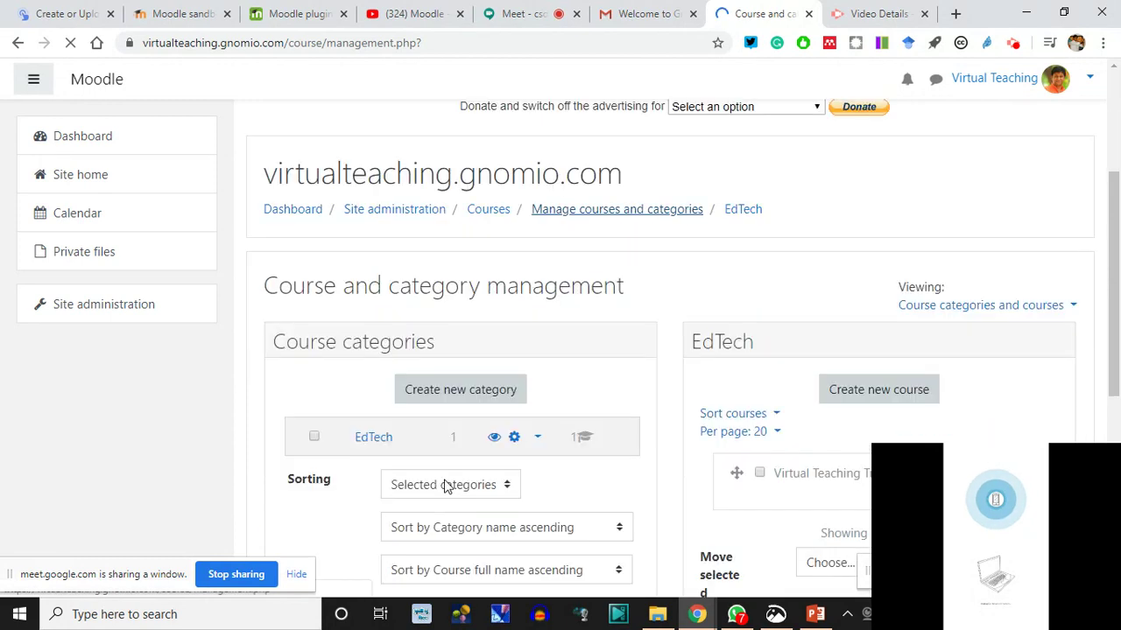
scroll(375, 433, down, 1)
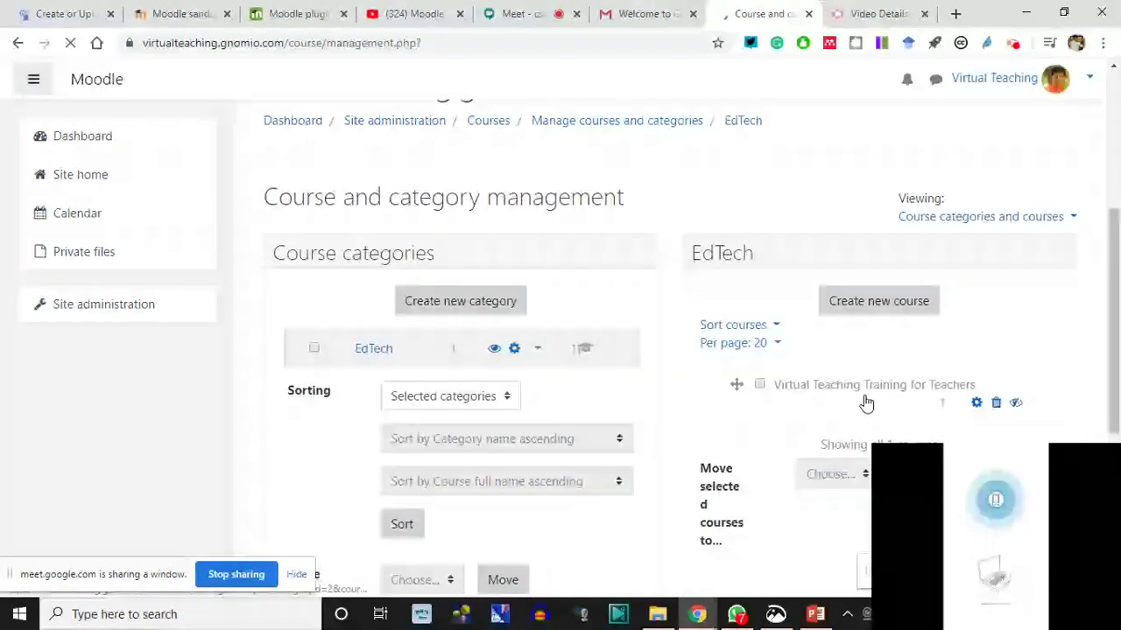
scroll(866, 400, down, 1)
click(374, 268)
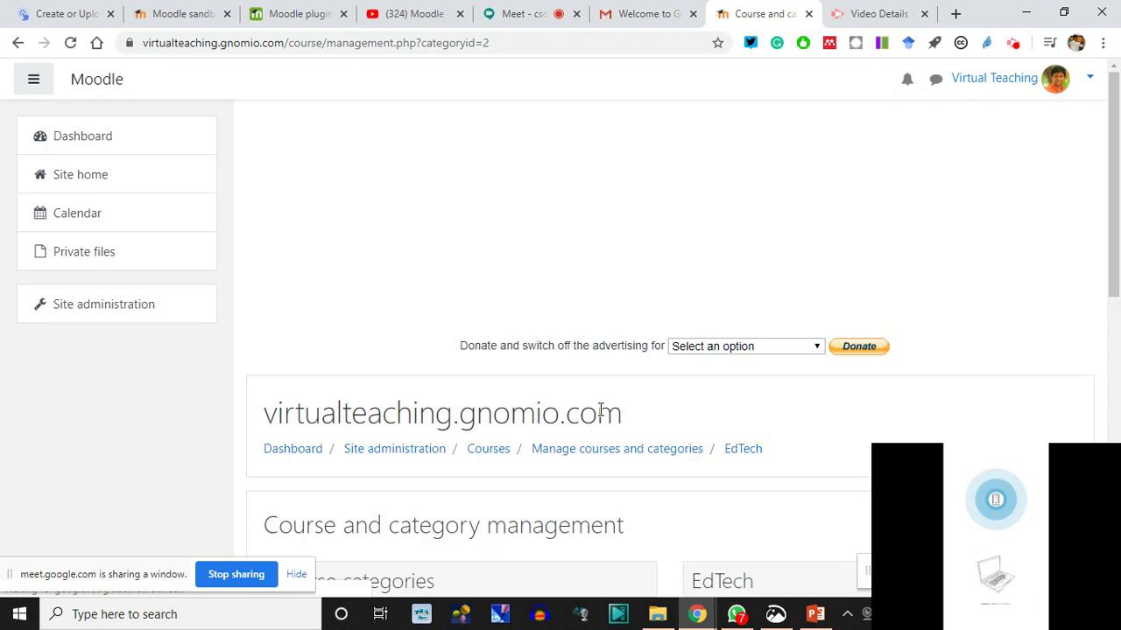
scroll(620, 393, down, 5)
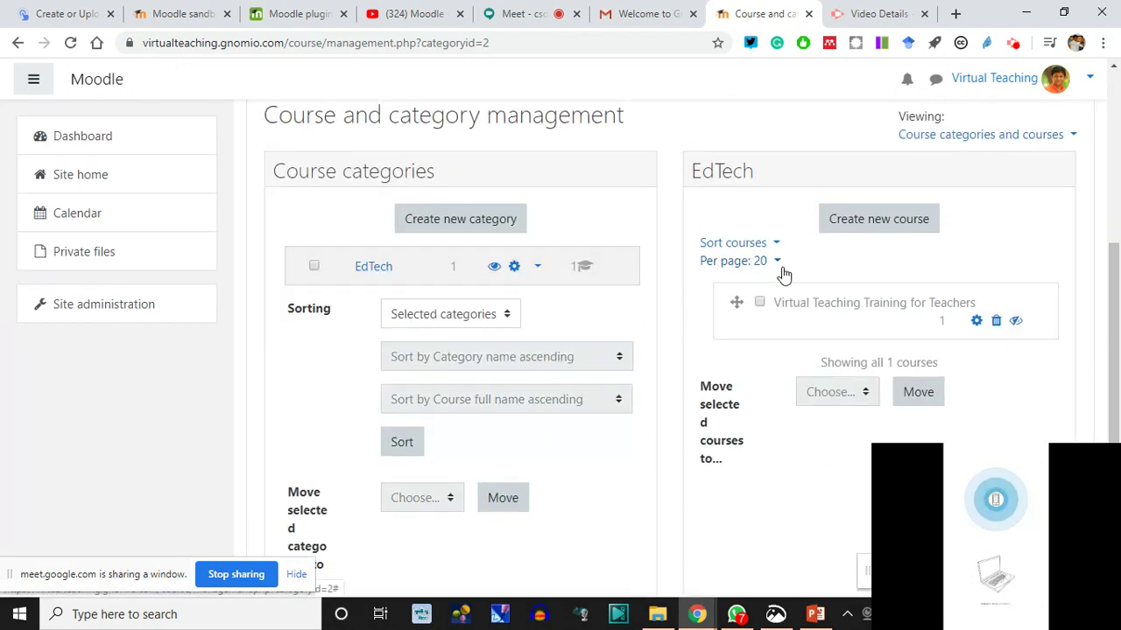
scroll(611, 344, down, 2)
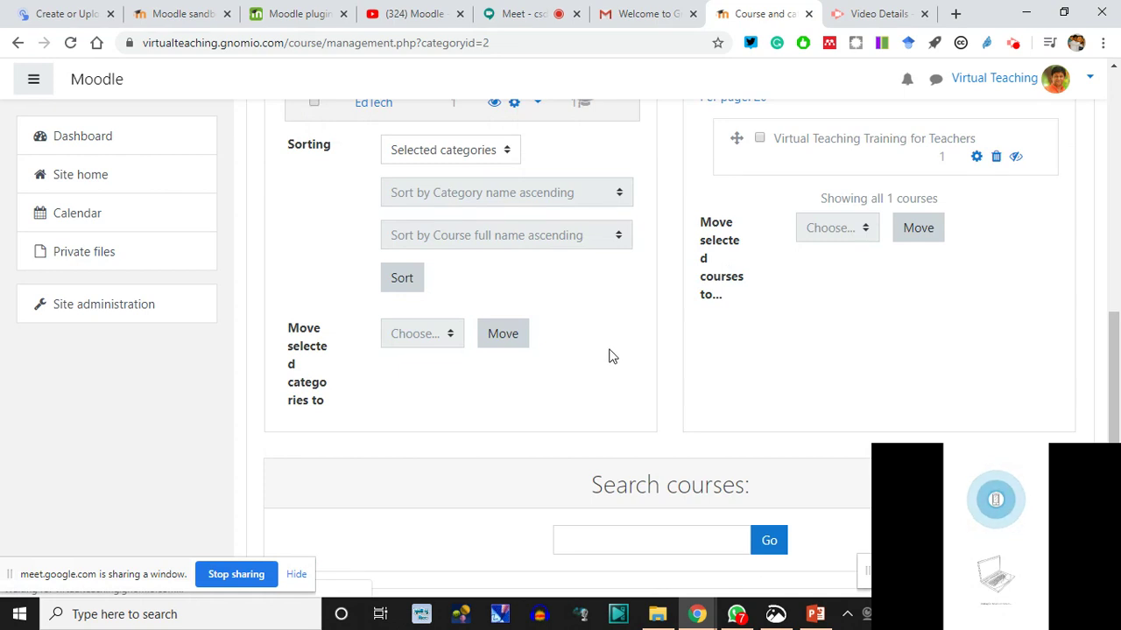
scroll(611, 357, up, 2)
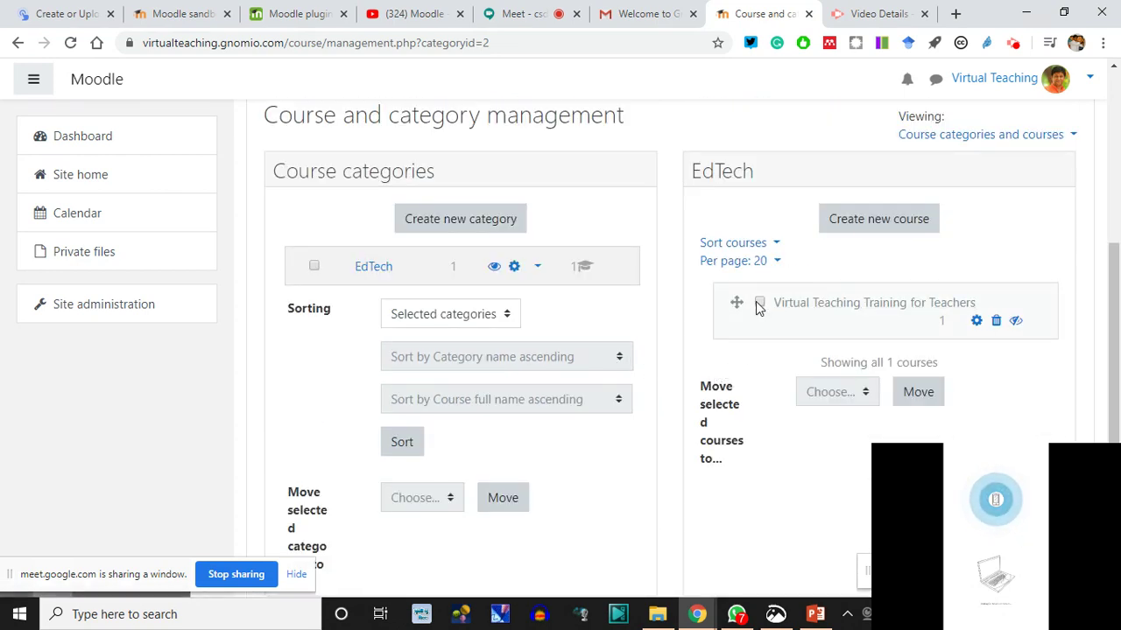
- Review the edit settings of the Virtual Teaching Training for Teachers course, including its visibility, and return to course management unchanged
click(977, 322)
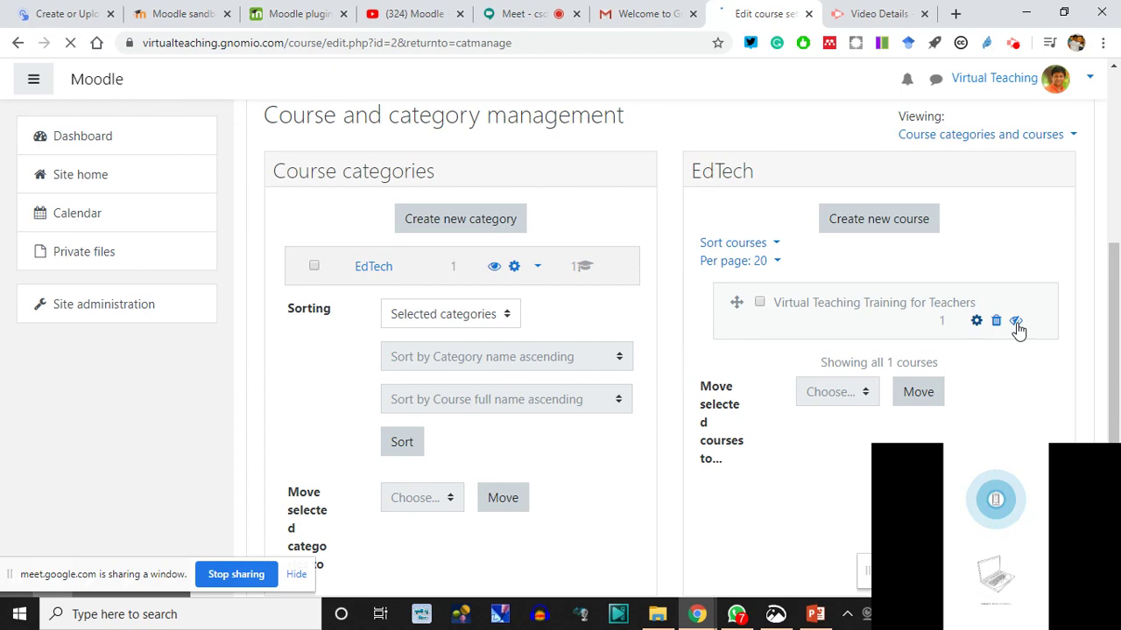
scroll(878, 368, down, 3)
scroll(489, 435, down, 8)
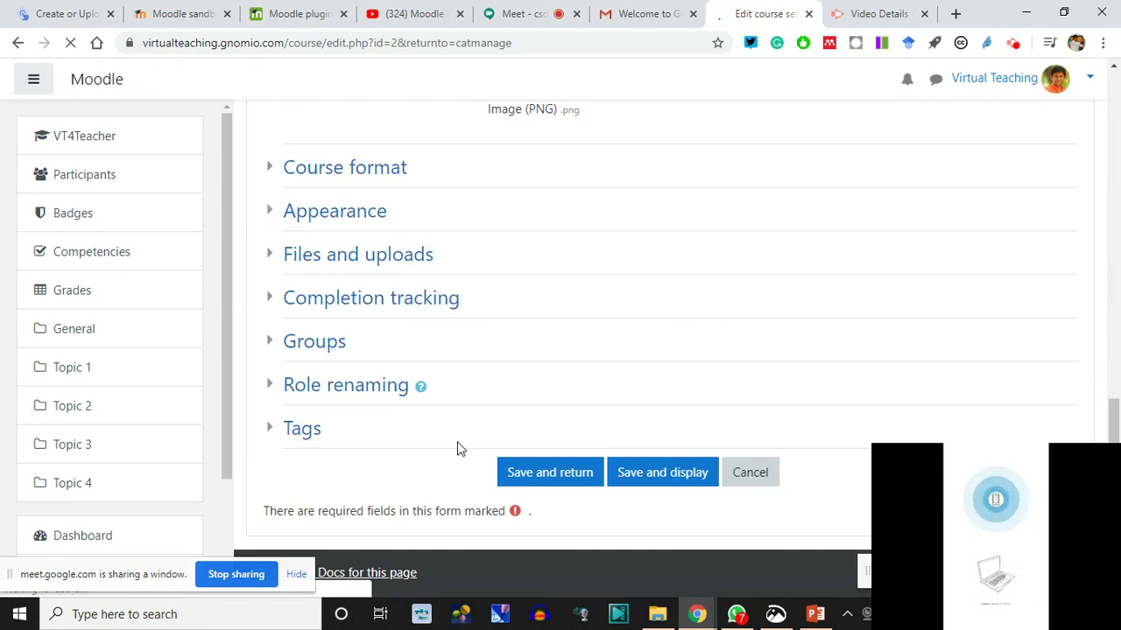
scroll(562, 397, up, 6)
scroll(561, 403, up, 3)
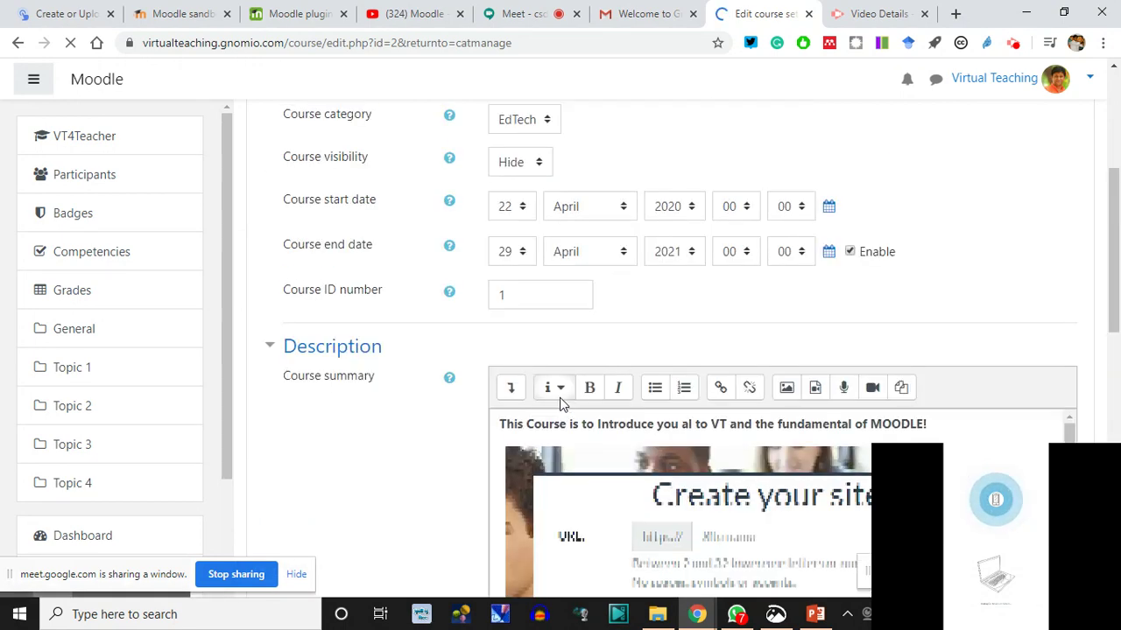
scroll(560, 402, up, 3)
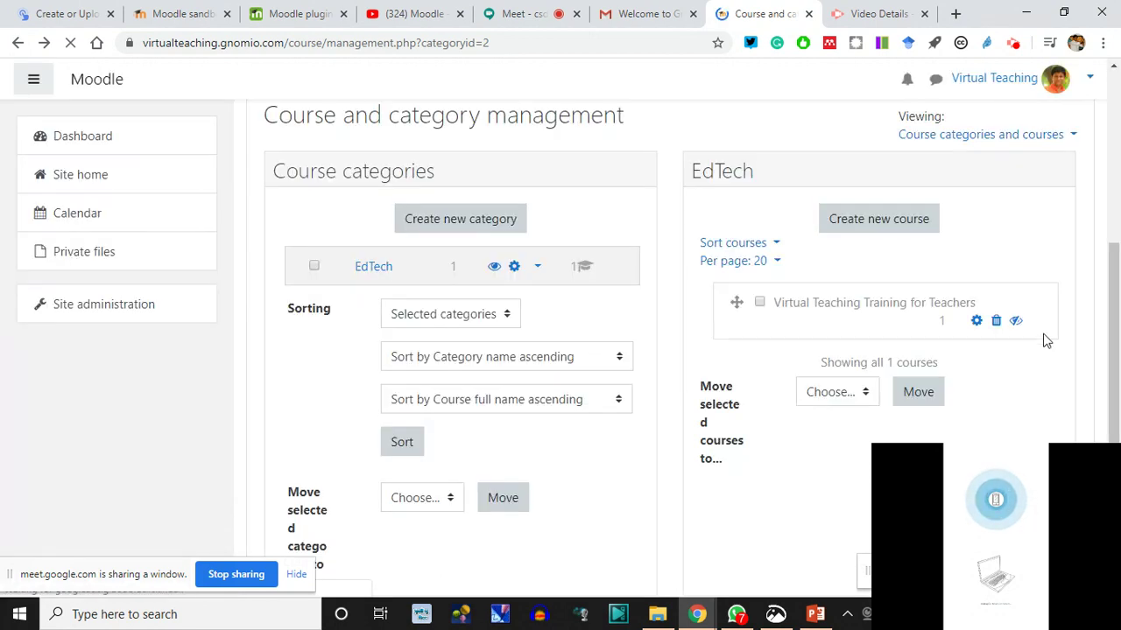
- Make the hidden Virtual Teaching Training for Teachers course visible in the EdTech course list
click(1021, 356)
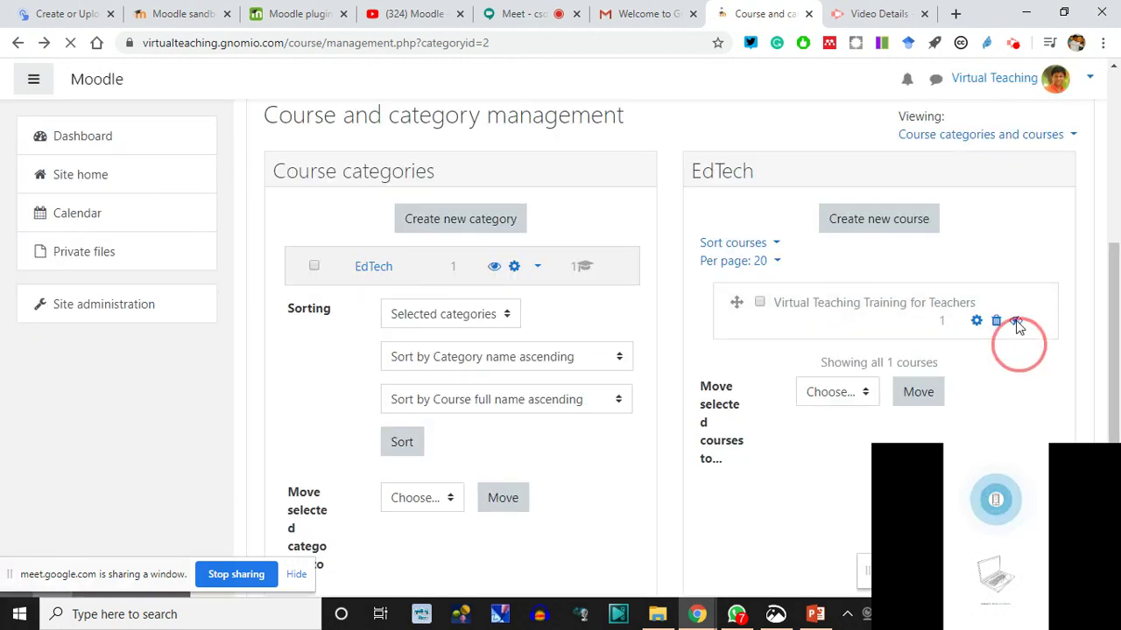
double_click(1016, 322)
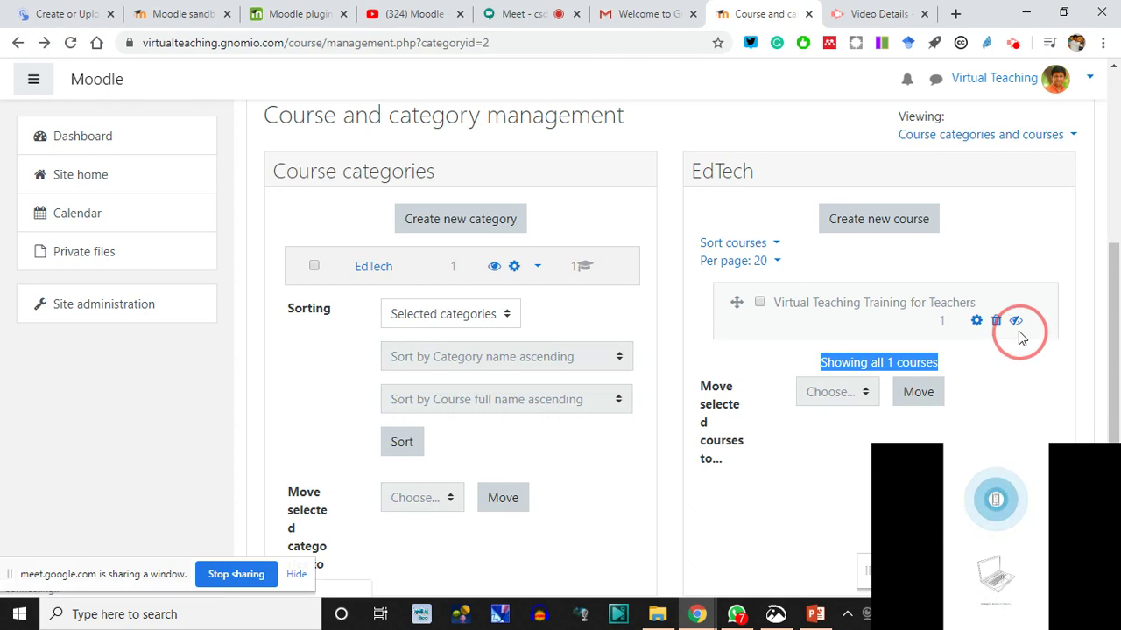
click(1016, 393)
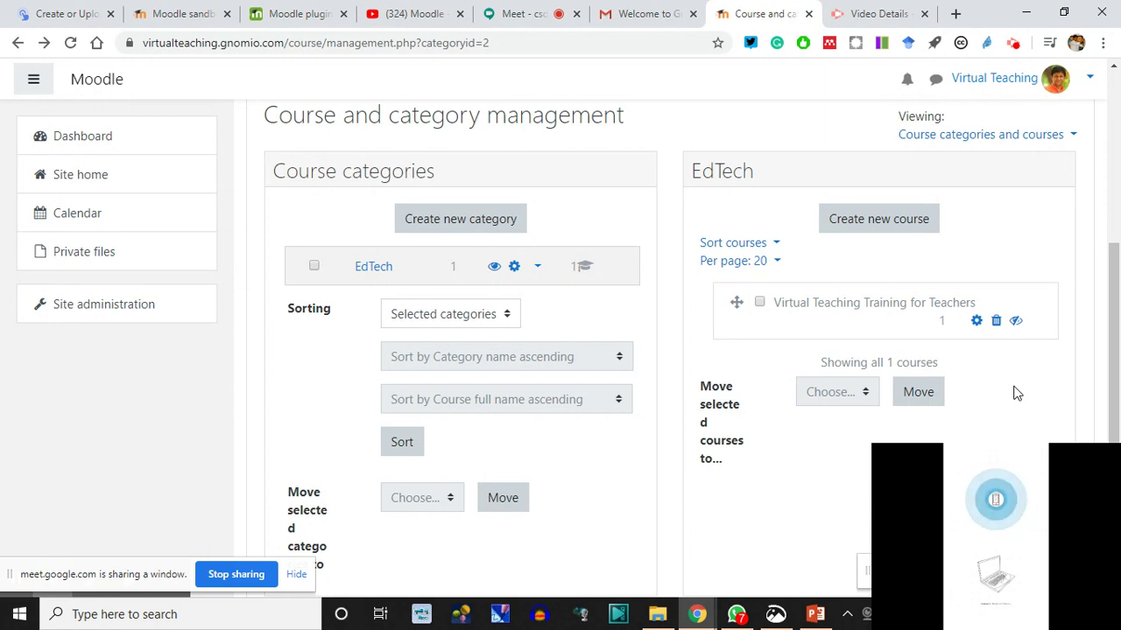
click(1015, 322)
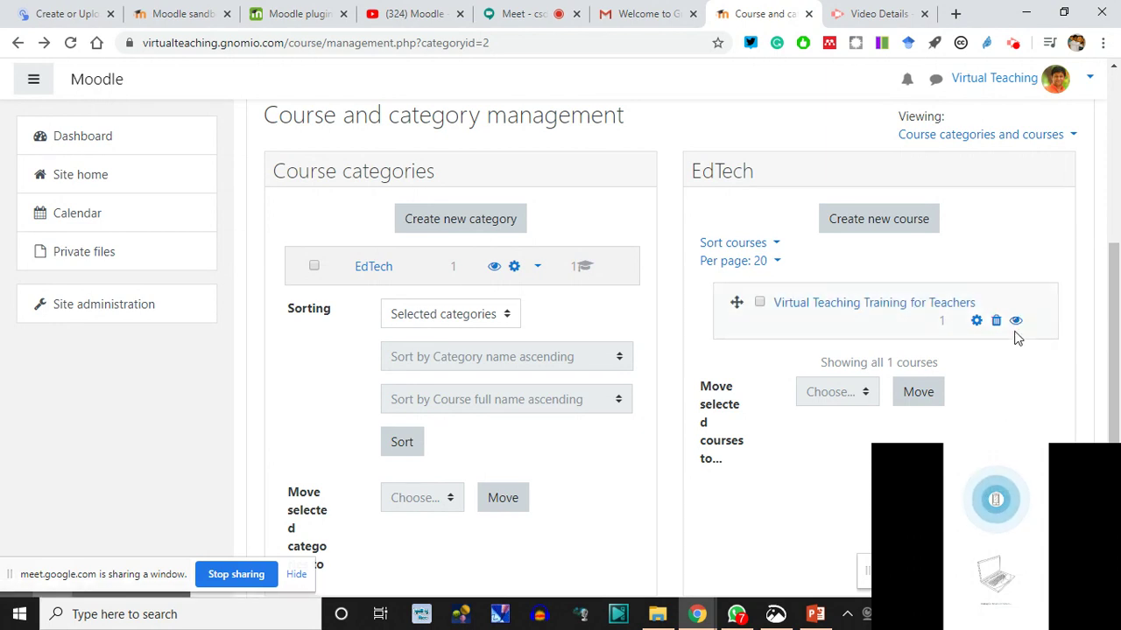
scroll(943, 390, down, 3)
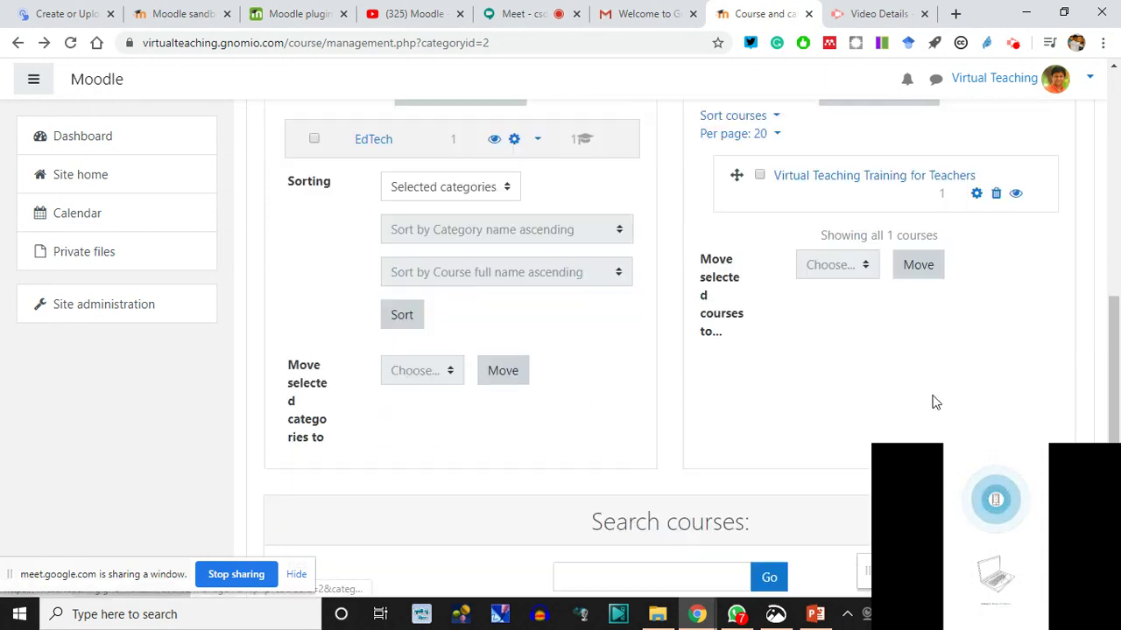
scroll(889, 373, up, 3)
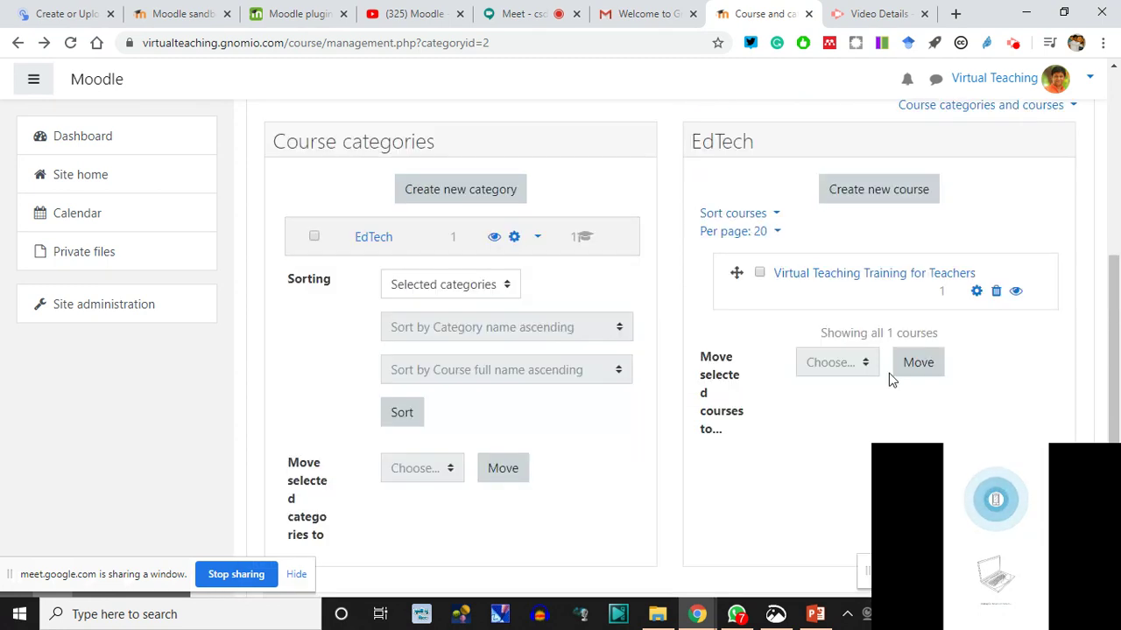
- Return to the Dashboard, check the Course overview for the course, and reload the page
click(105, 146)
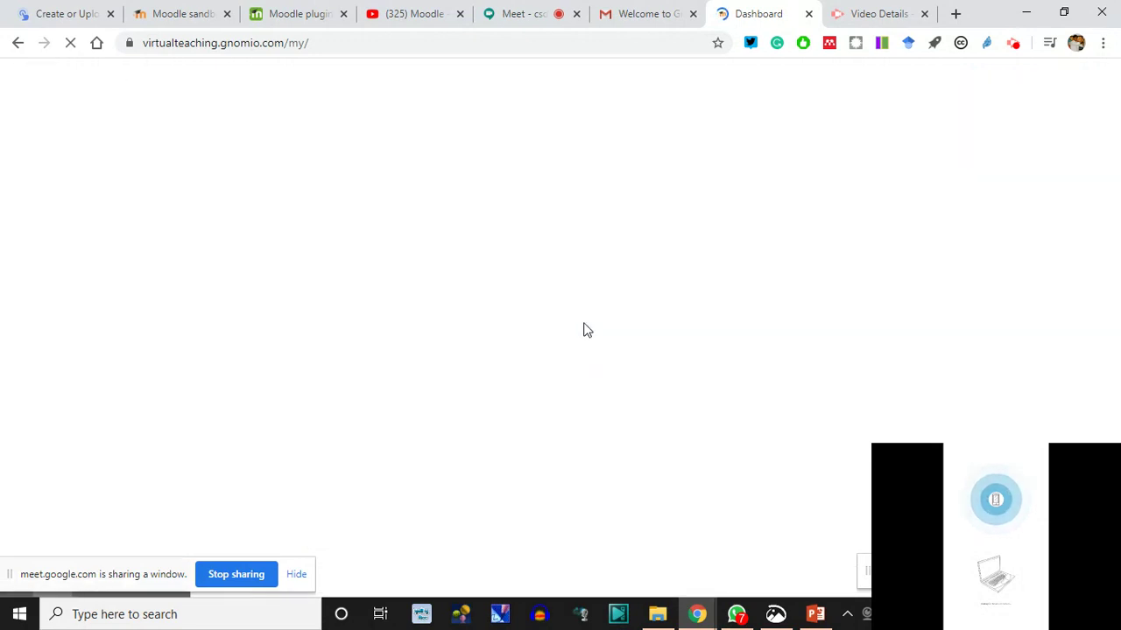
scroll(578, 258, down, 5)
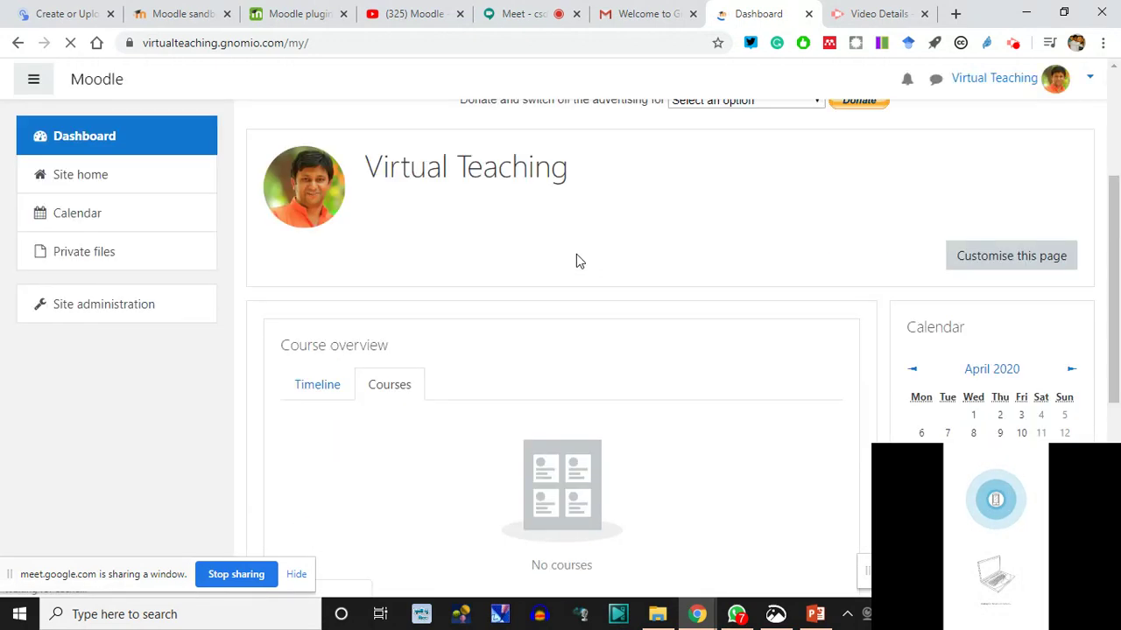
scroll(223, 391, down, 1)
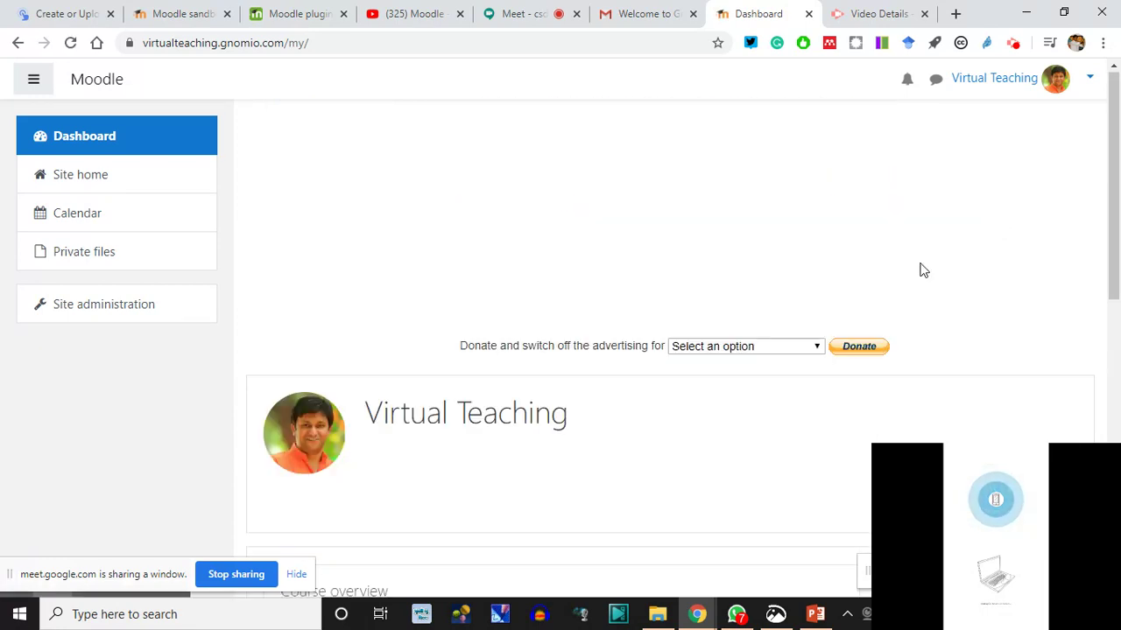
click(70, 43)
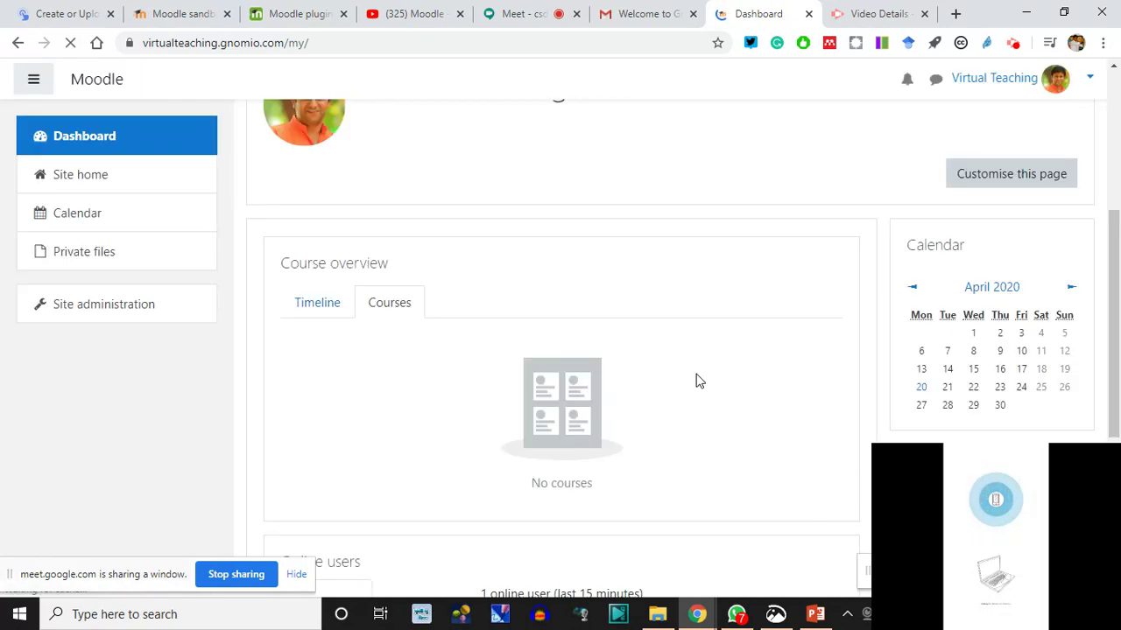
click(1013, 175)
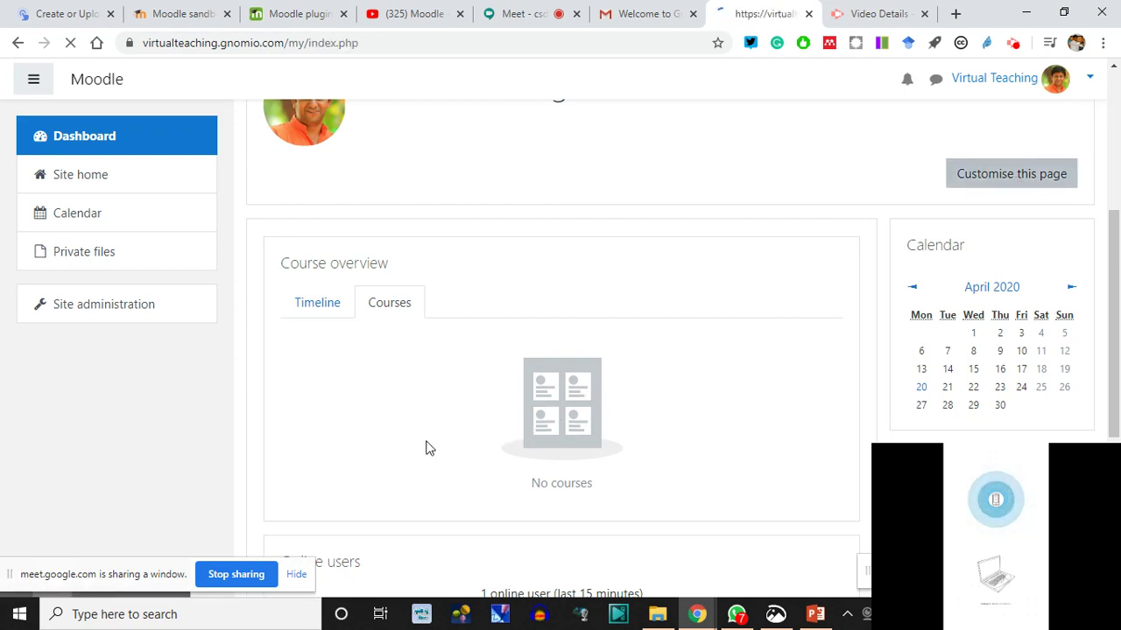
scroll(426, 445, down, 3)
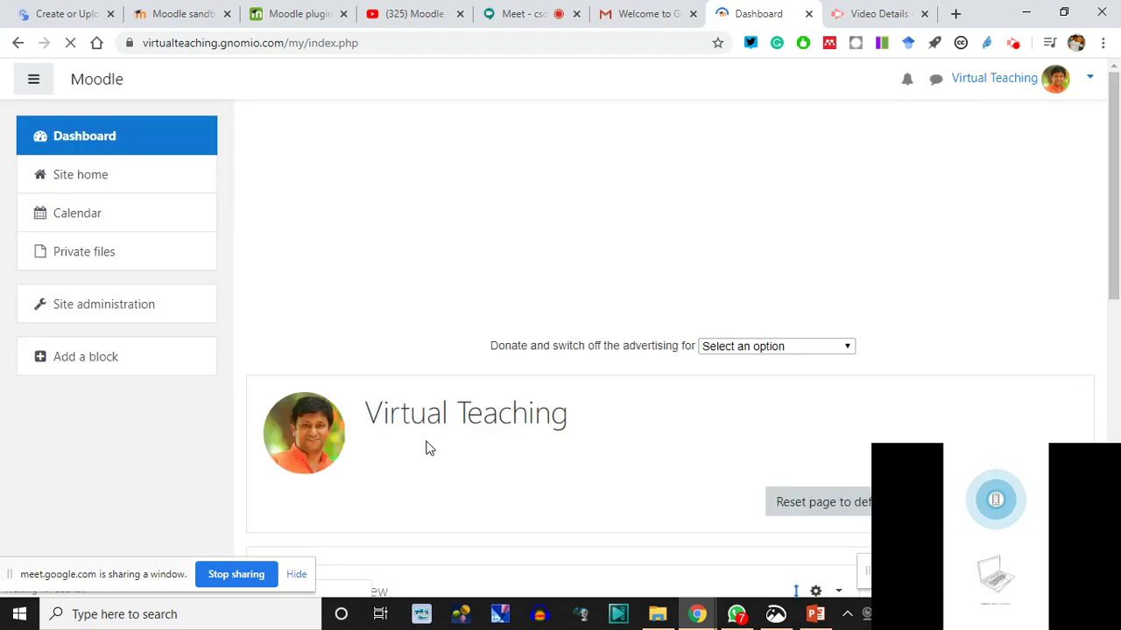
scroll(504, 449, down, 3)
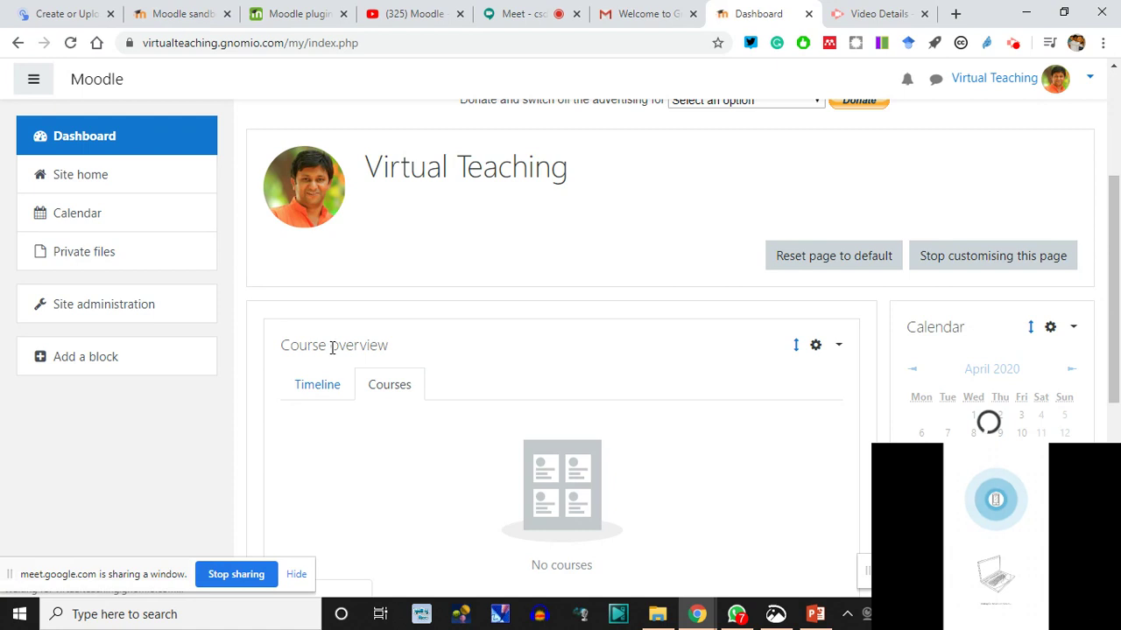
scroll(820, 352, down, 3)
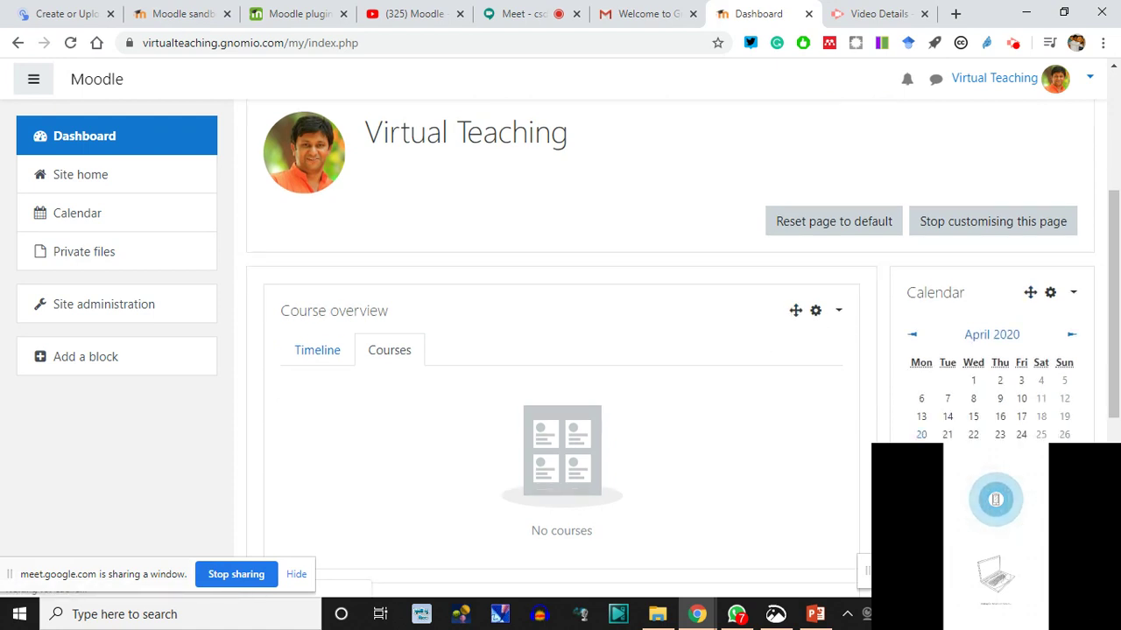
click(119, 357)
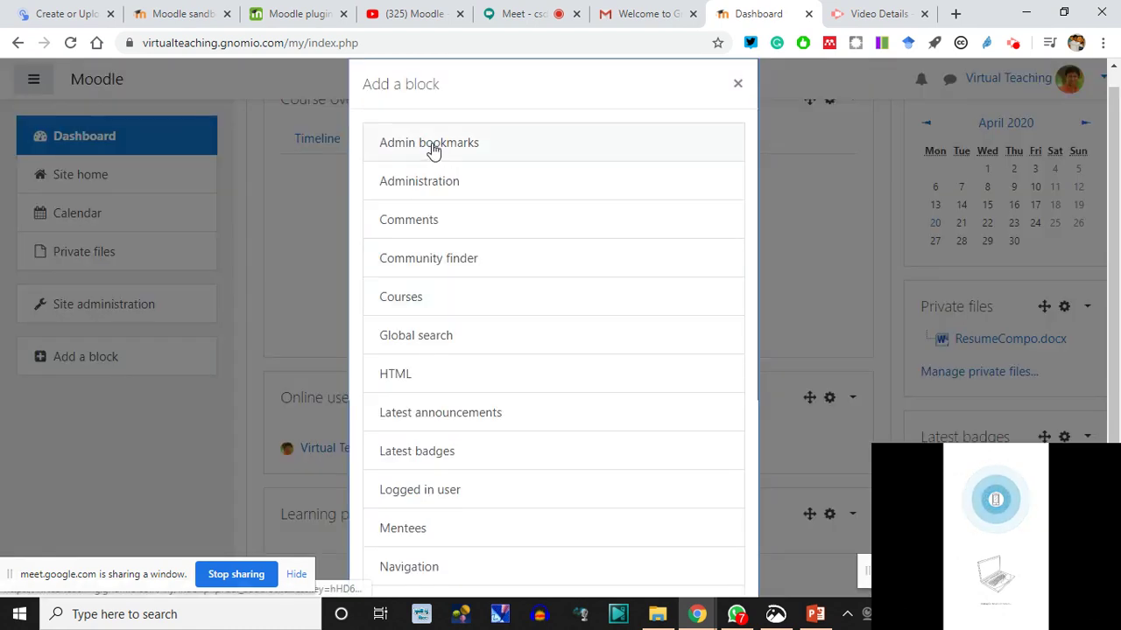
click(737, 83)
scroll(564, 336, up, 5)
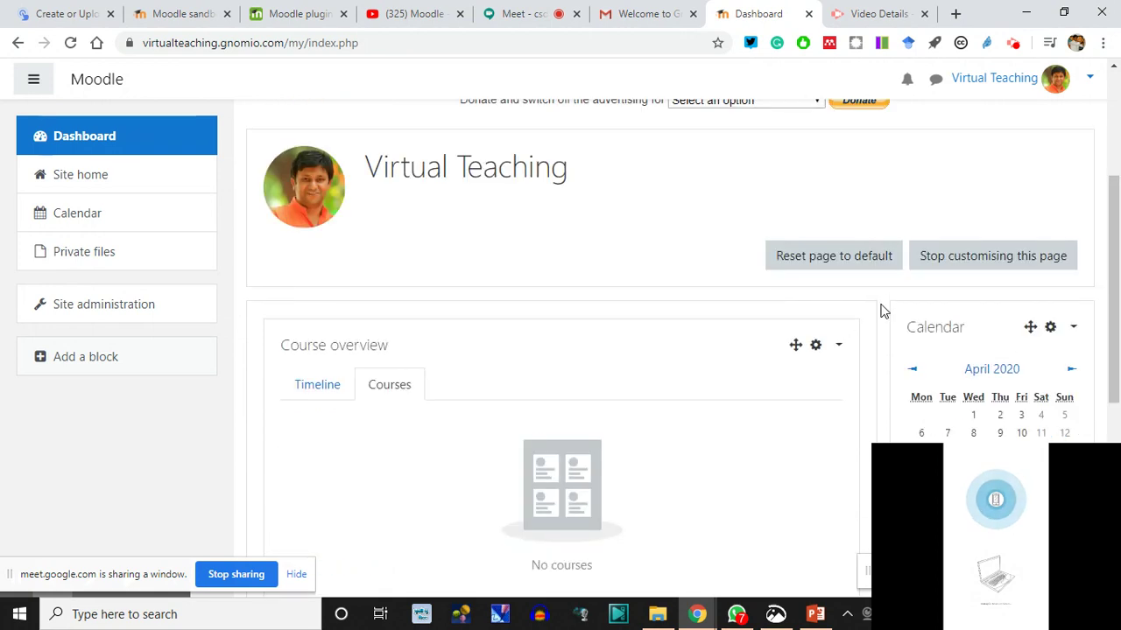
click(975, 263)
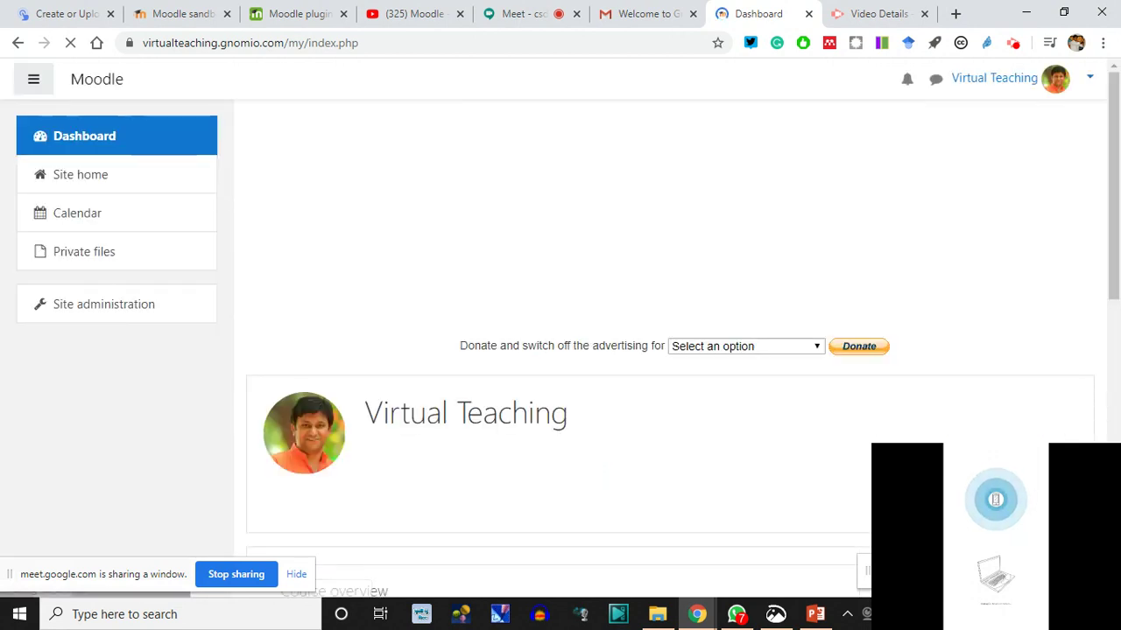
- Turn on customising for the Dashboard page and open the list of blocks that can be added
scroll(1019, 360, down, 2)
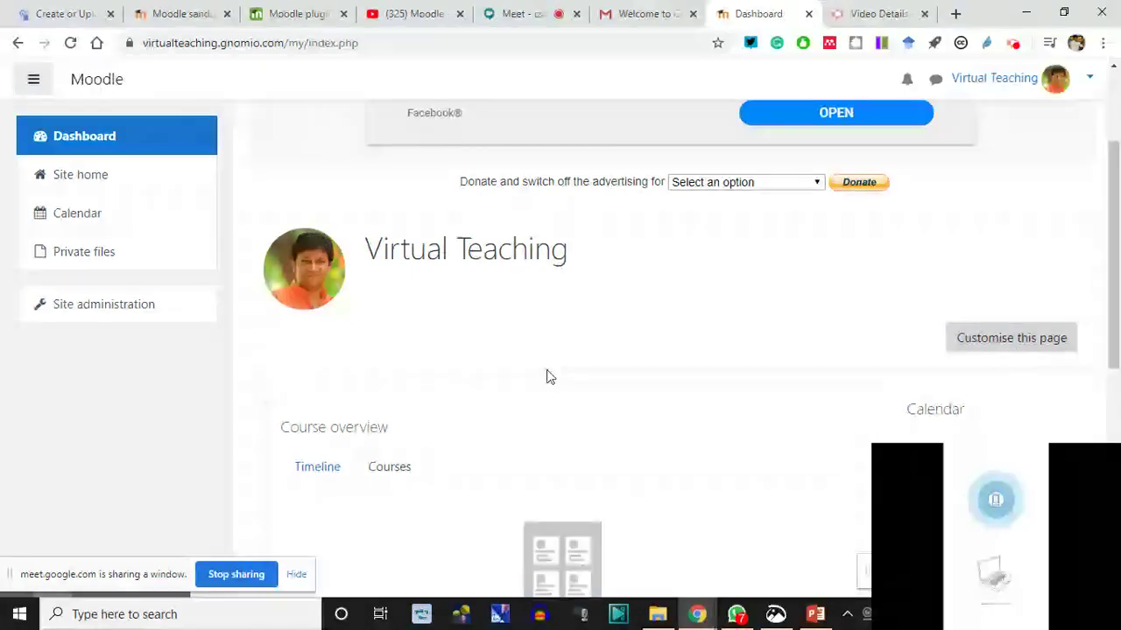
click(995, 339)
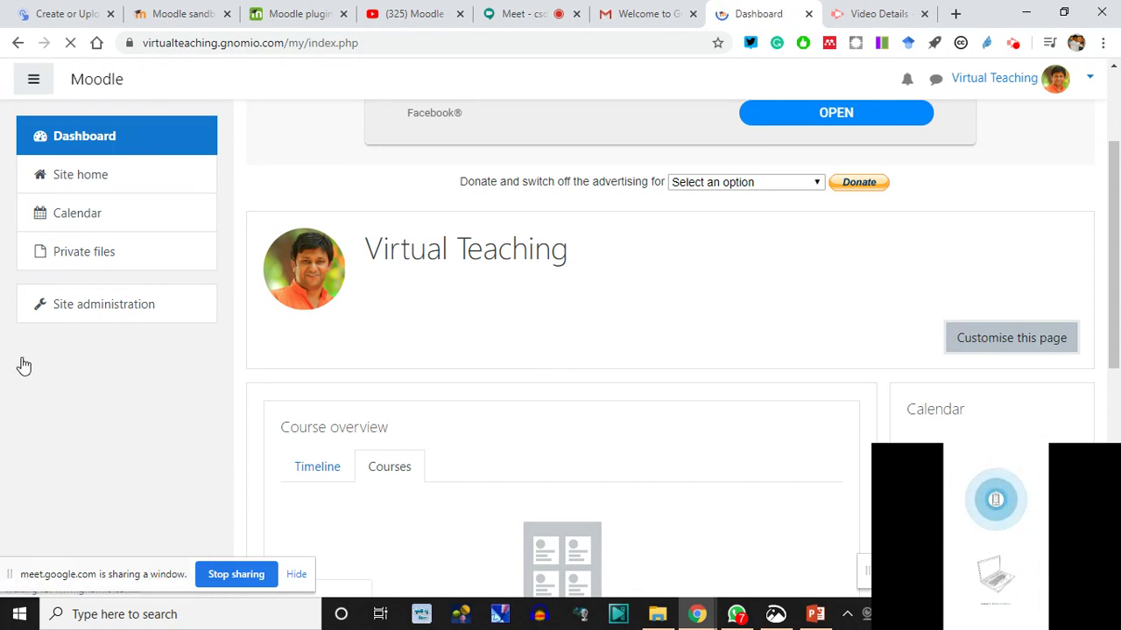
click(101, 364)
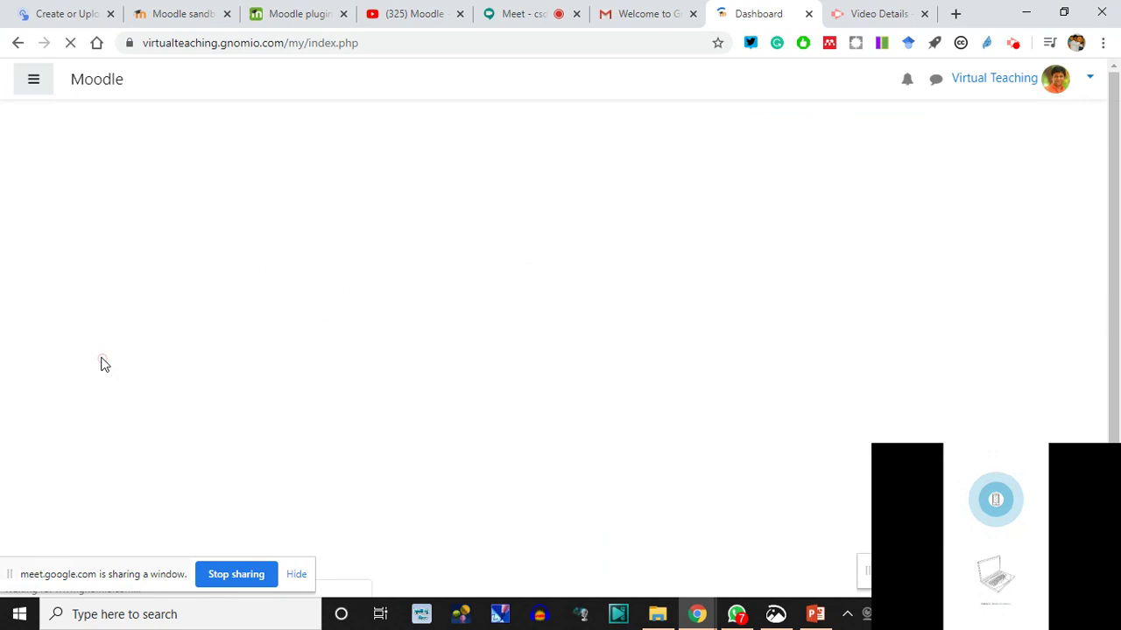
click(103, 364)
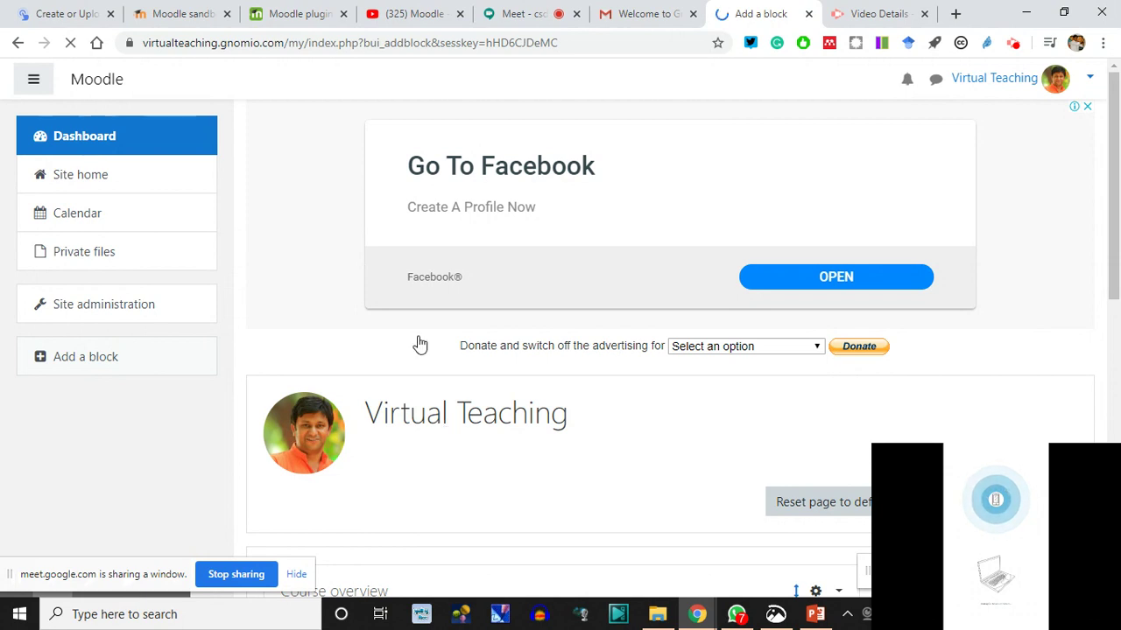
- Try to add the Courses block to the Dashboard and look through the page's blocks for it
scroll(370, 417, down, 2)
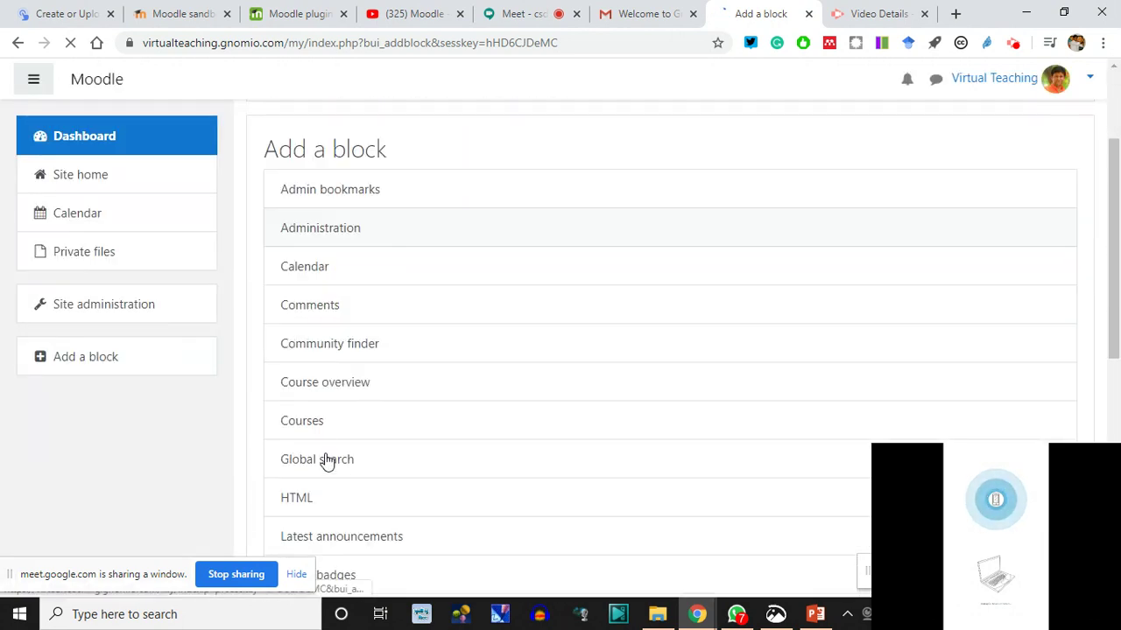
click(324, 429)
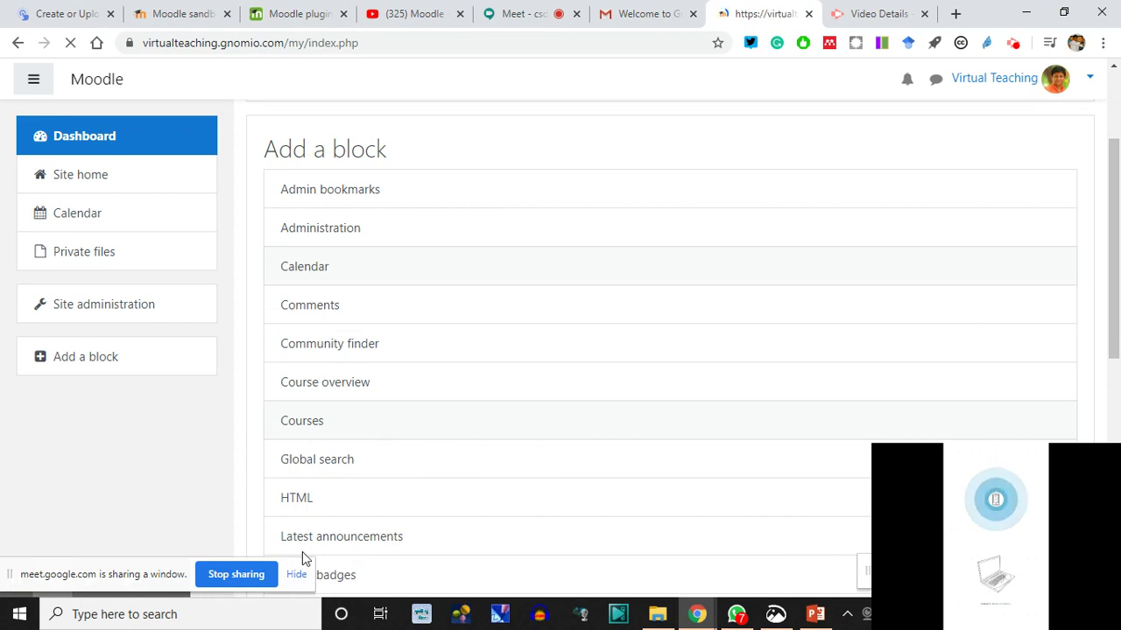
scroll(363, 285, down, 1)
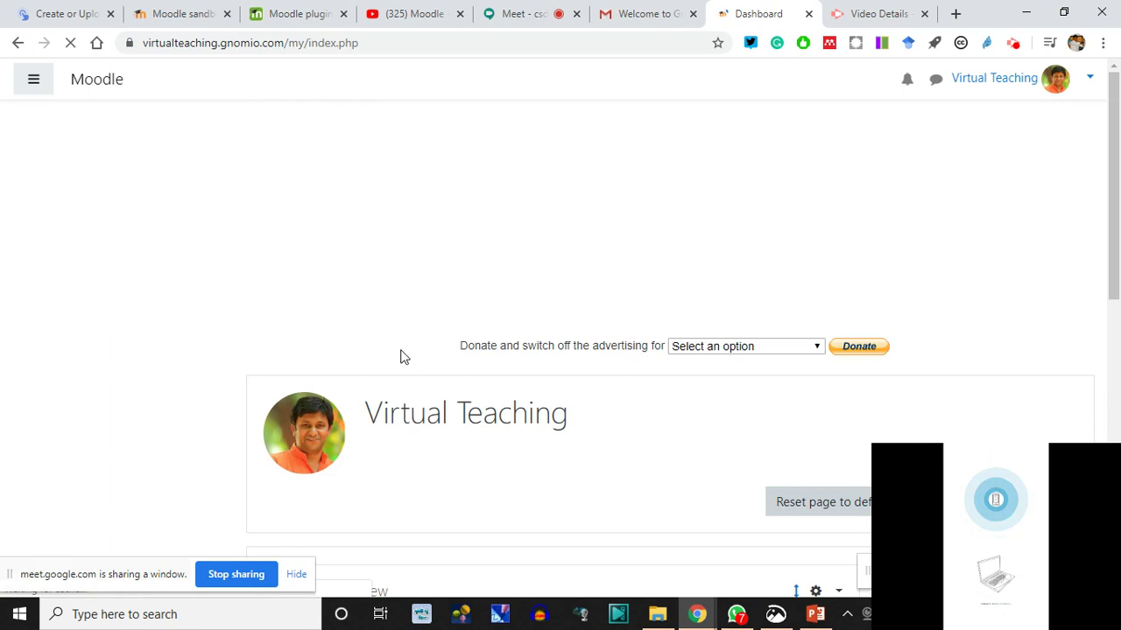
scroll(678, 433, down, 7)
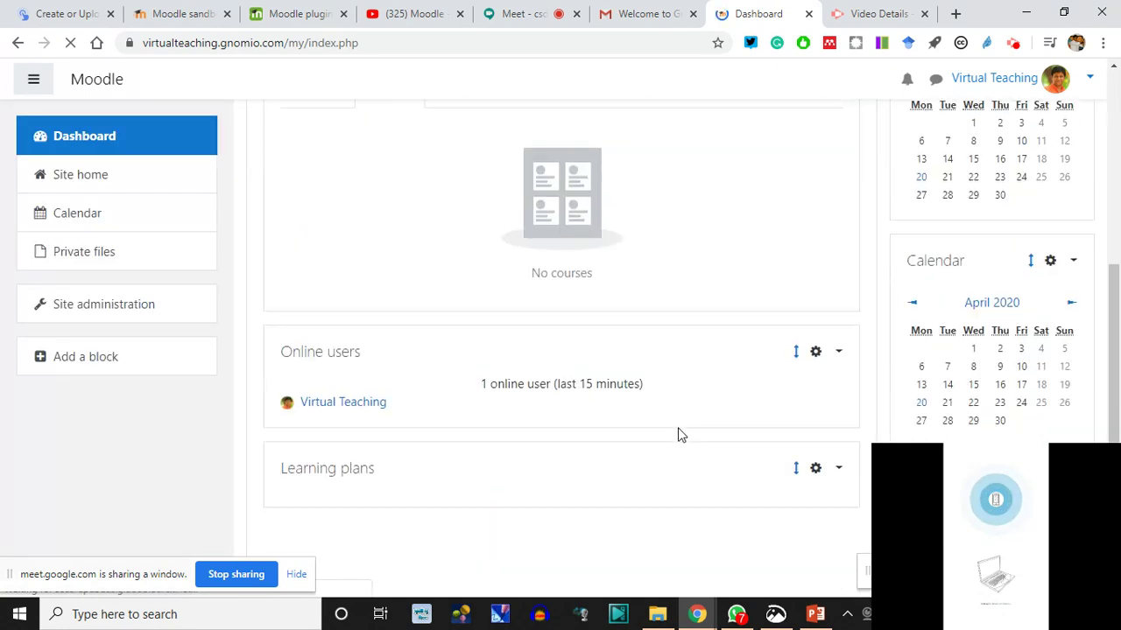
scroll(681, 434, down, 4)
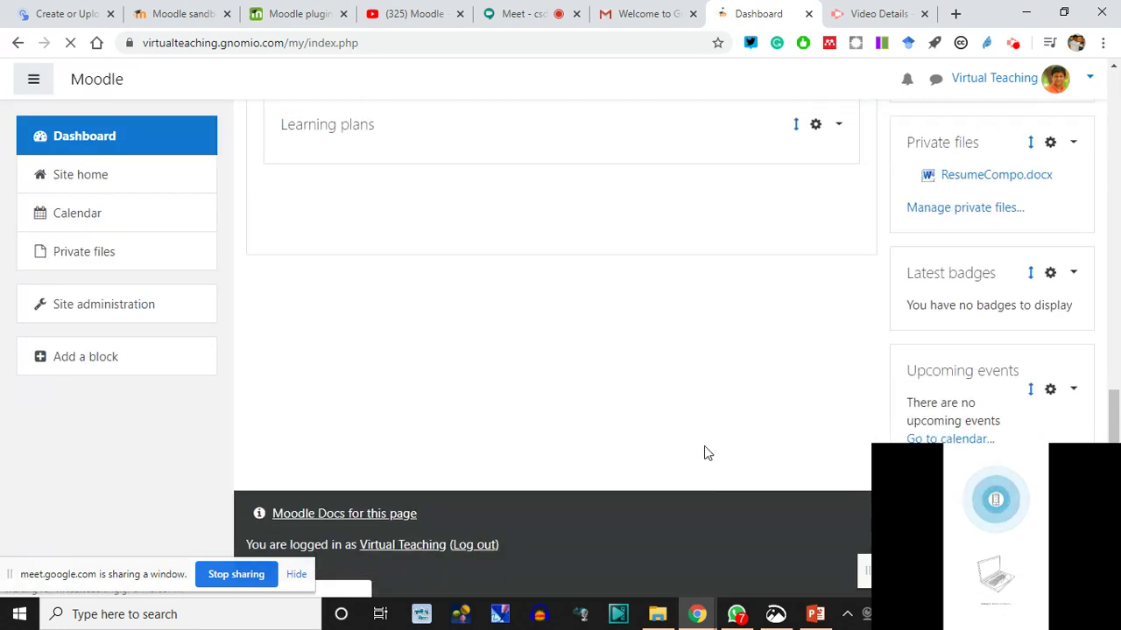
scroll(705, 451, up, 2)
scroll(722, 422, up, 3)
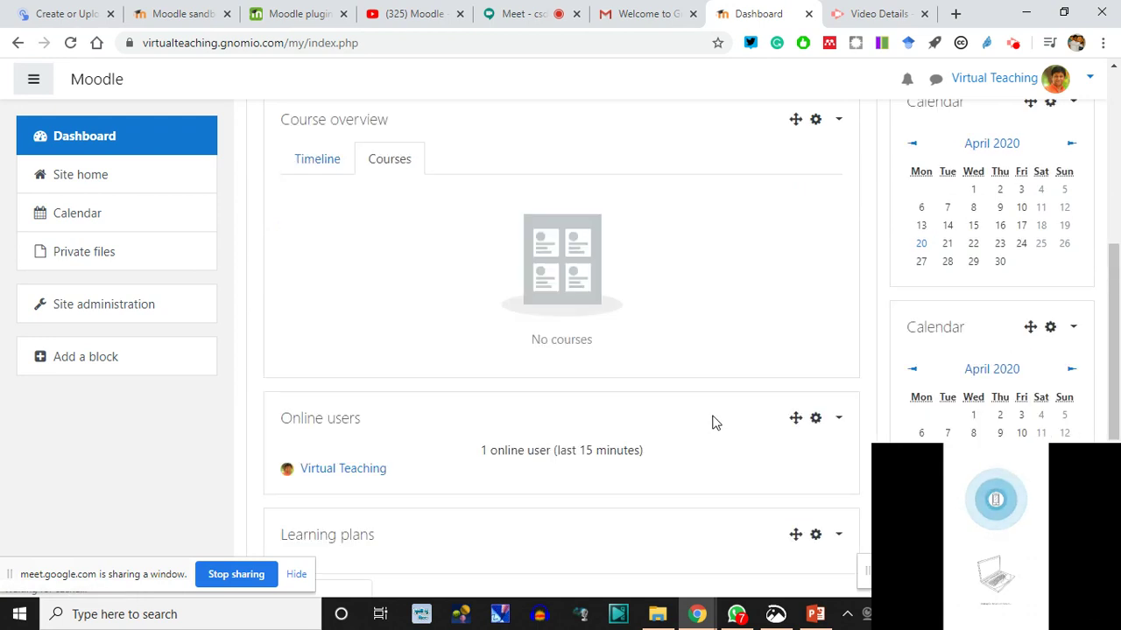
scroll(711, 421, up, 2)
scroll(718, 421, down, 2)
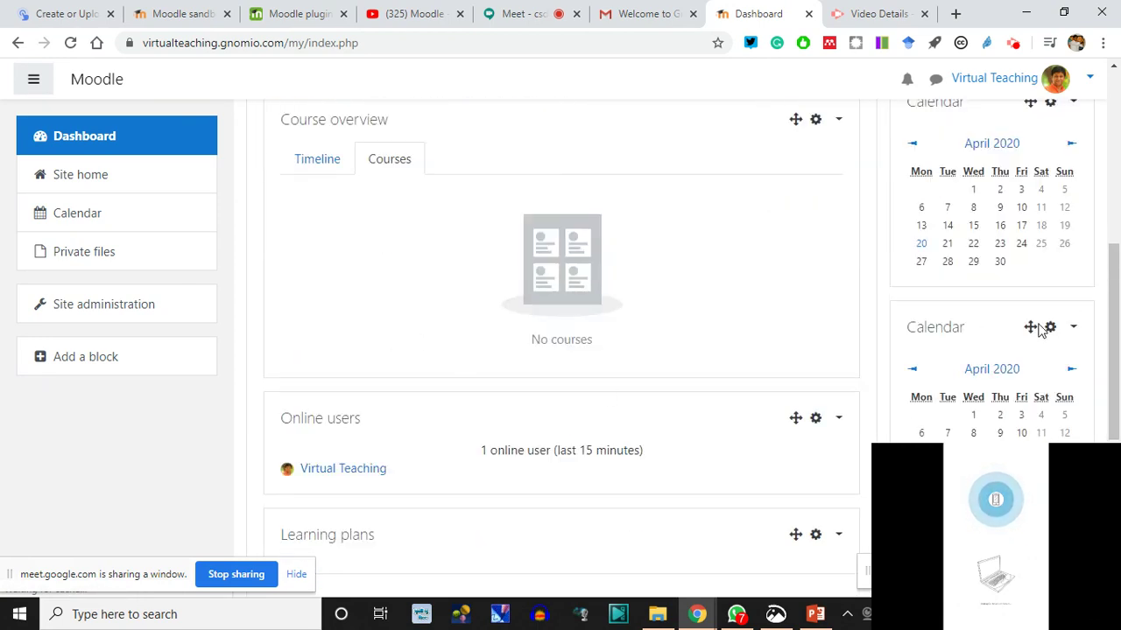
- Delete the duplicate second Calendar block from the Dashboard and confirm the deletion
scroll(1037, 326, up, 1)
click(1073, 411)
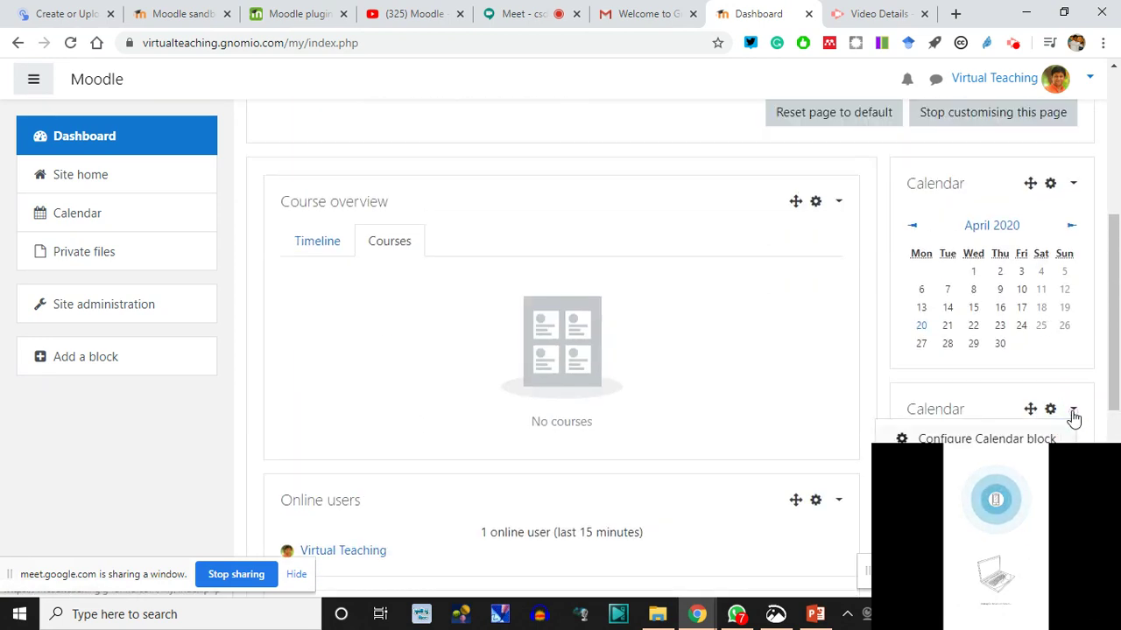
scroll(1007, 421, down, 2)
click(965, 377)
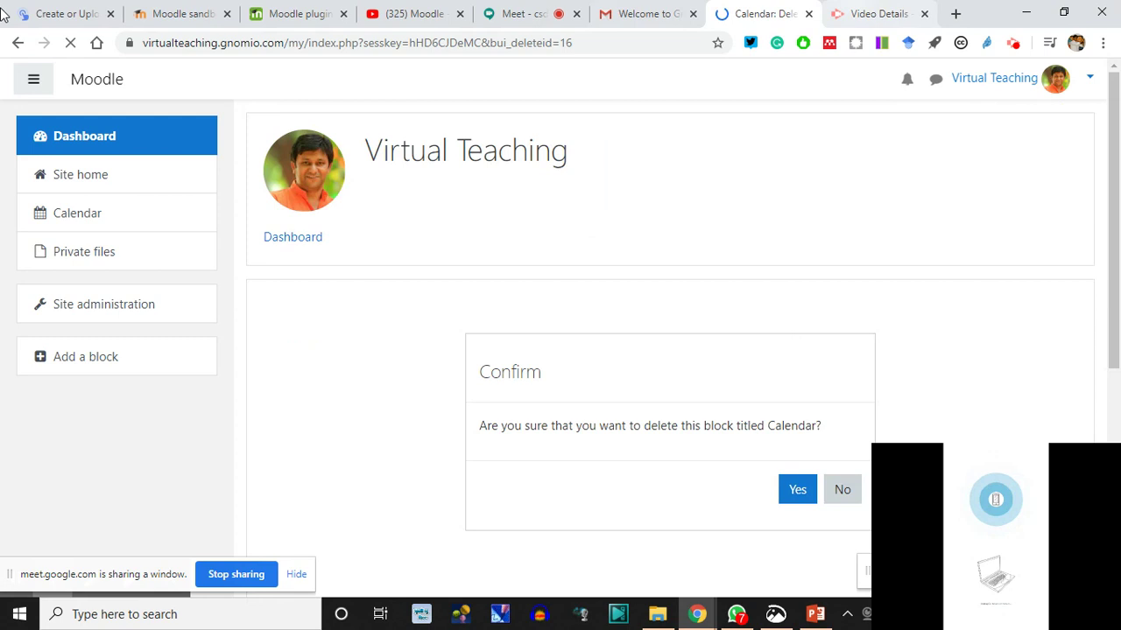
click(805, 498)
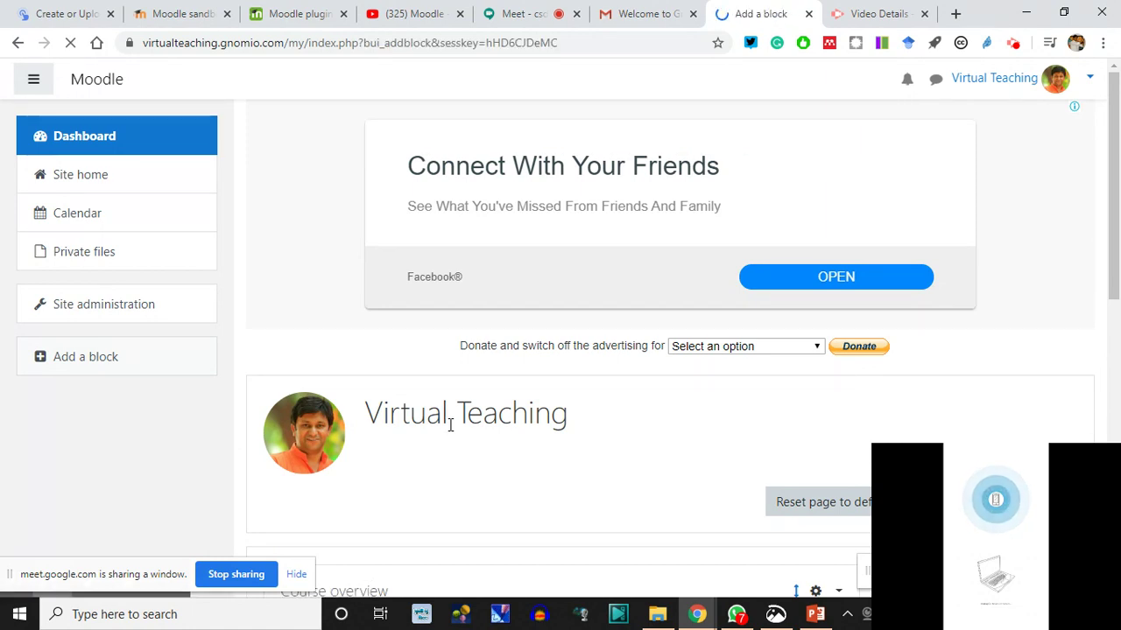
- Add the Courses block to the Dashboard and check that it lists the Virtual Teaching Training for Teachers course
scroll(488, 377, down, 2)
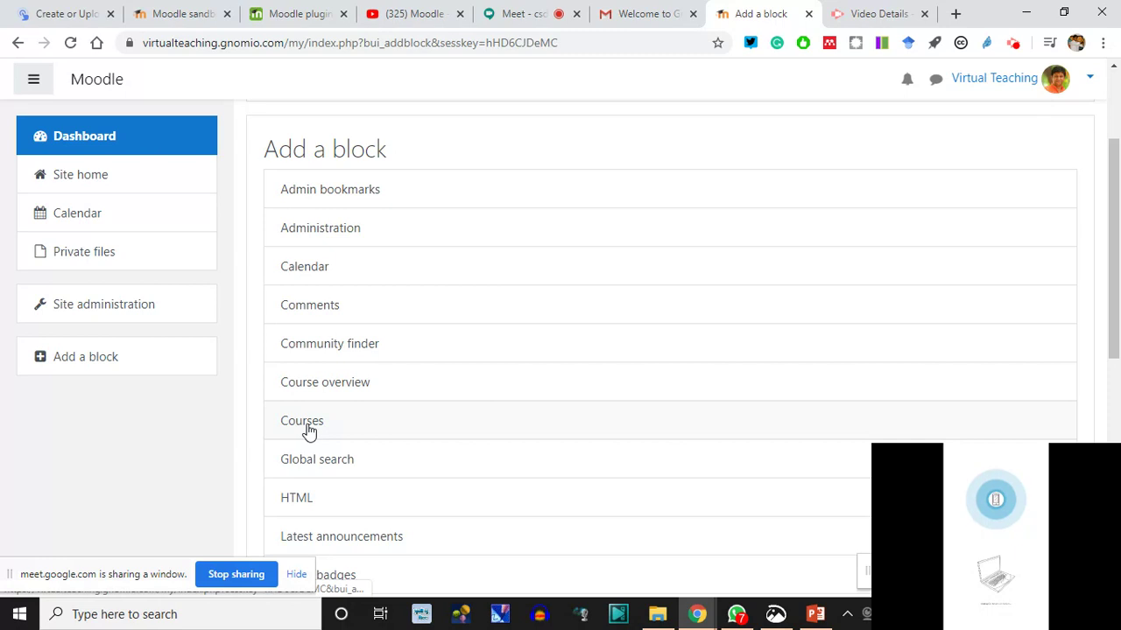
click(311, 429)
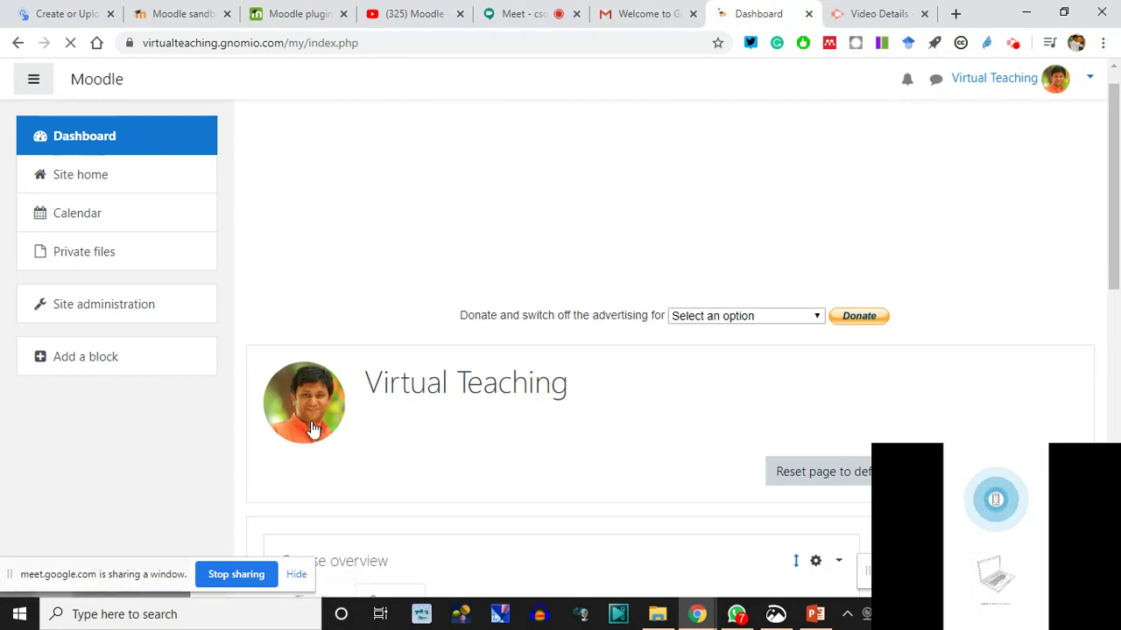
scroll(312, 429, down, 5)
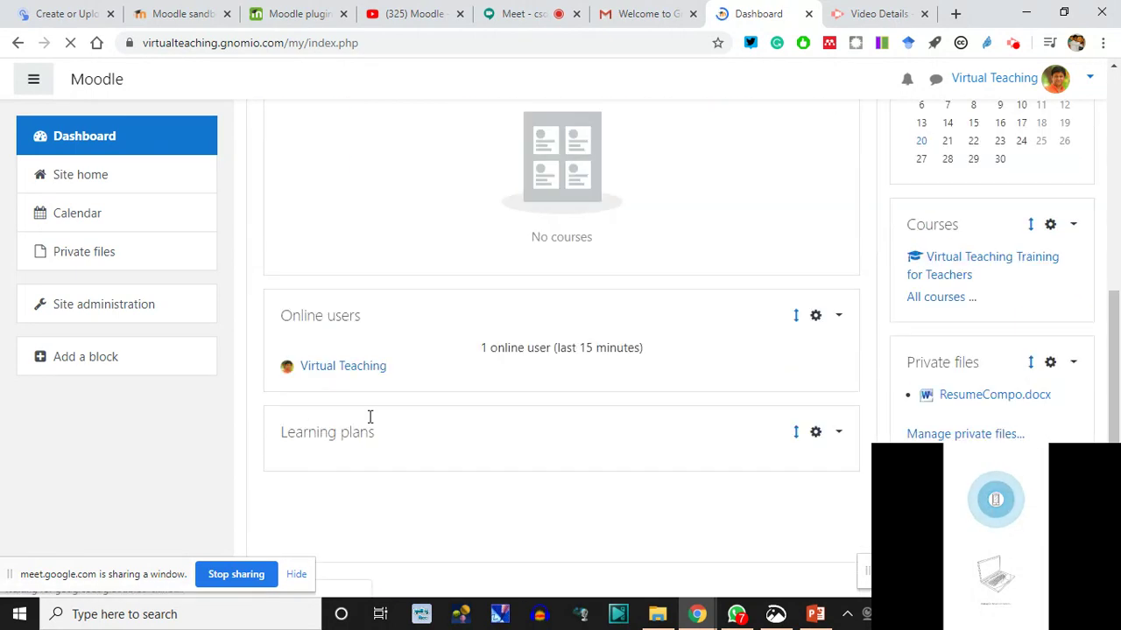
scroll(508, 465, down, 2)
scroll(669, 476, up, 4)
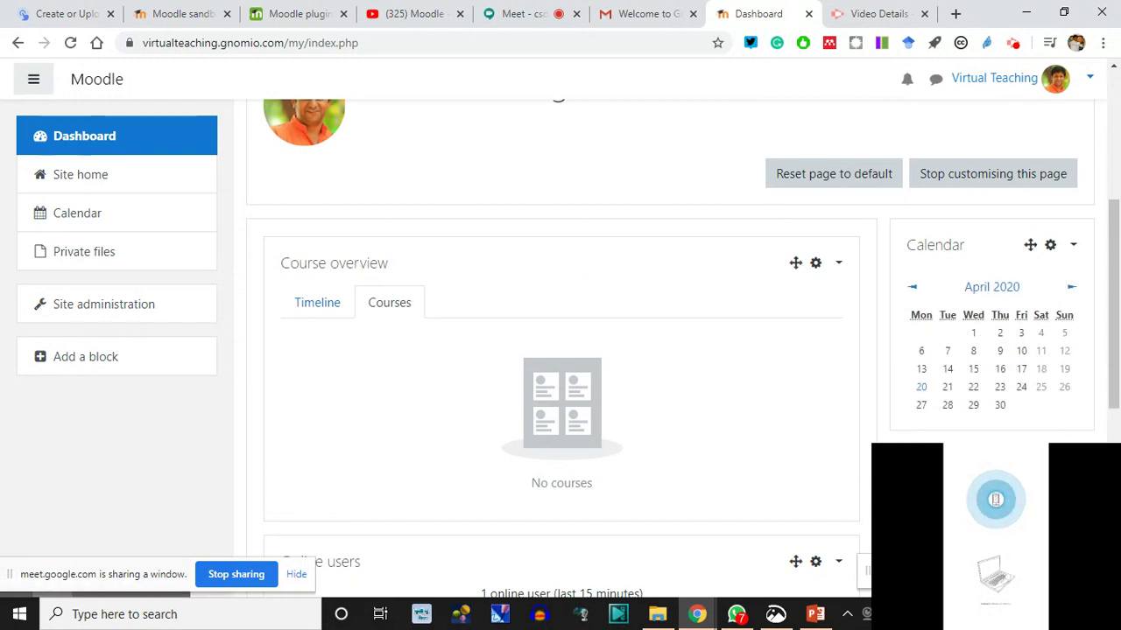
- Move the Courses block above Course overview in the main column and stop customising the page
scroll(963, 430, down, 1)
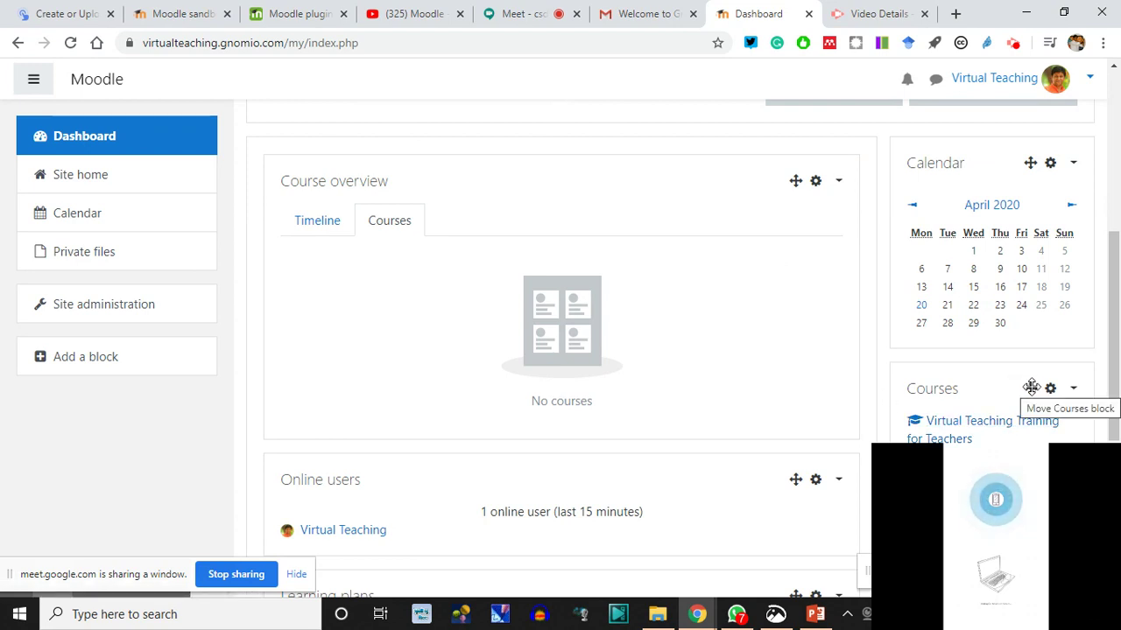
drag(1032, 387, 411, 170)
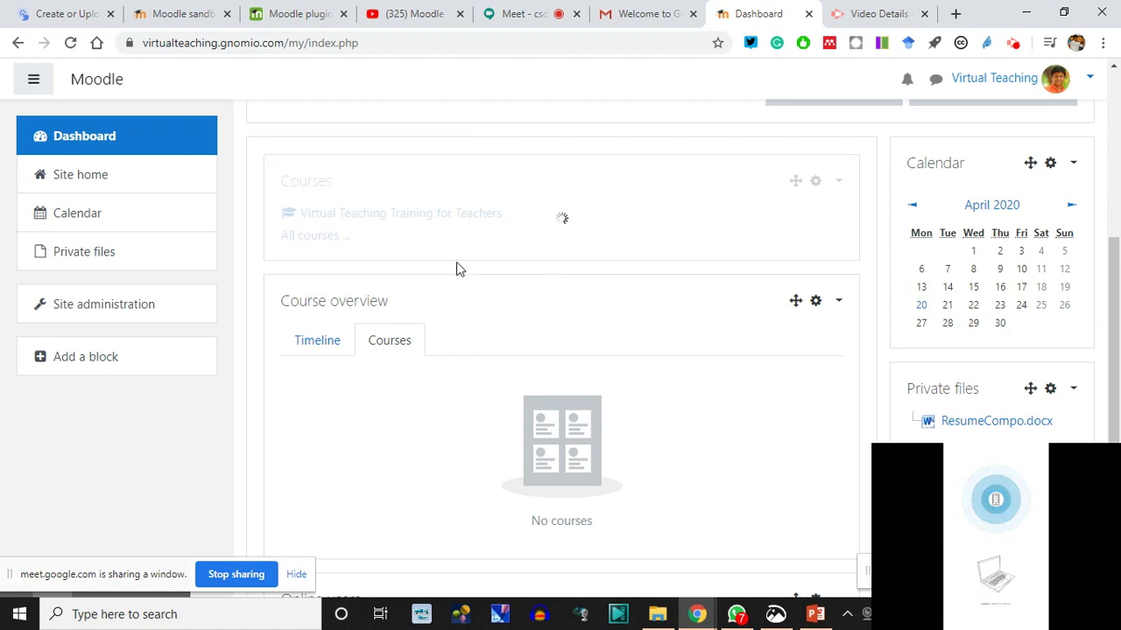
scroll(410, 170, up, 3)
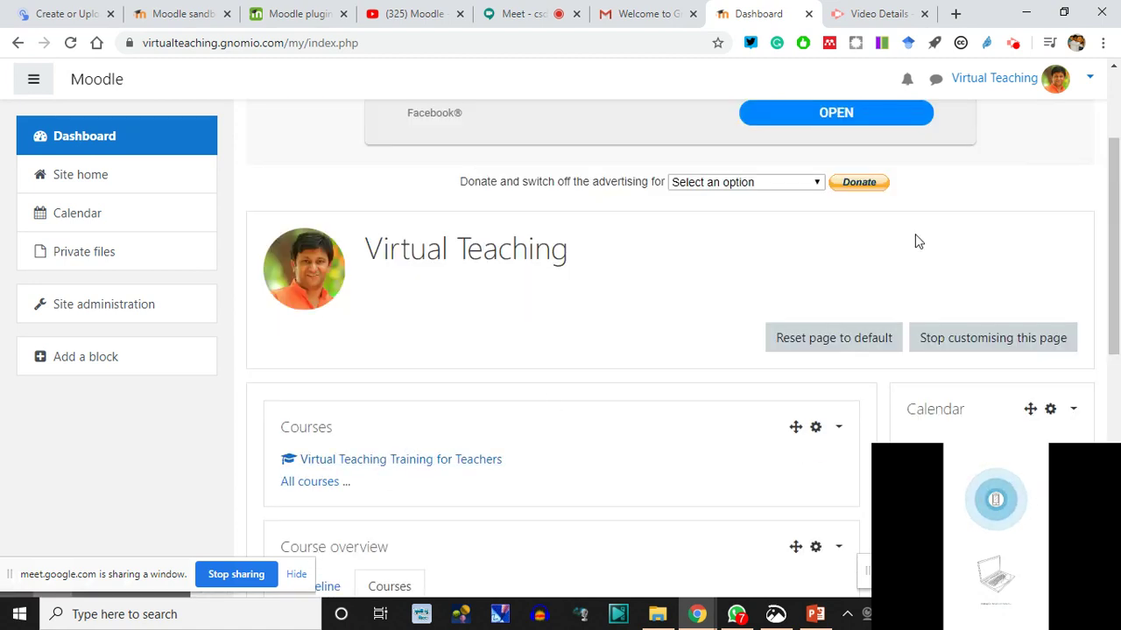
click(968, 346)
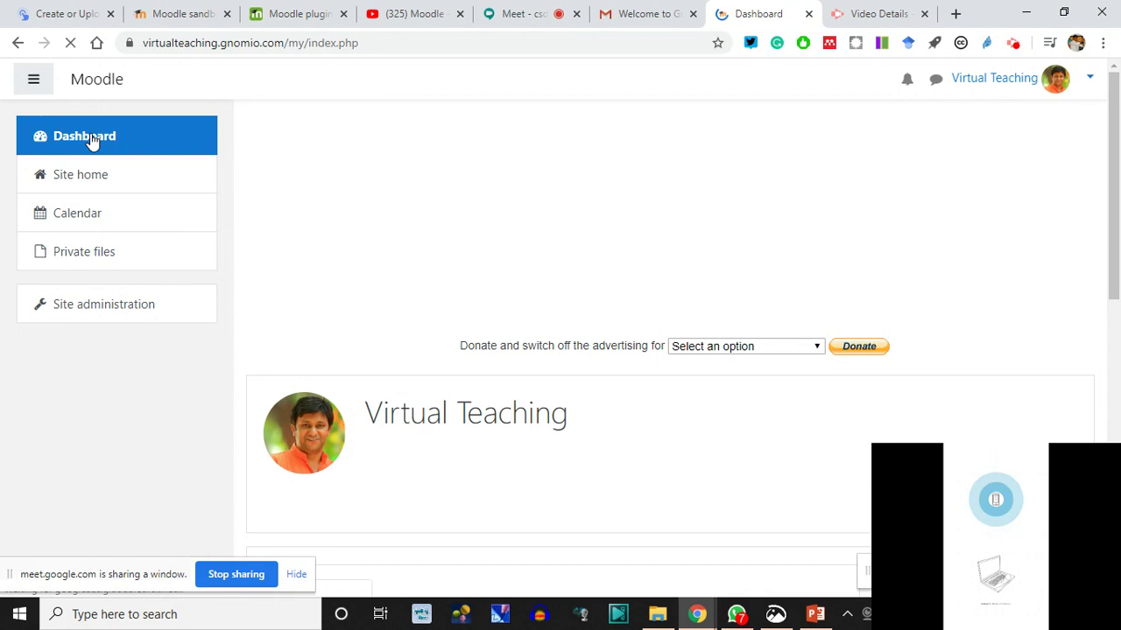
- Reopen the Dashboard and open the Virtual Teaching Training for Teachers course from its Courses block
click(91, 140)
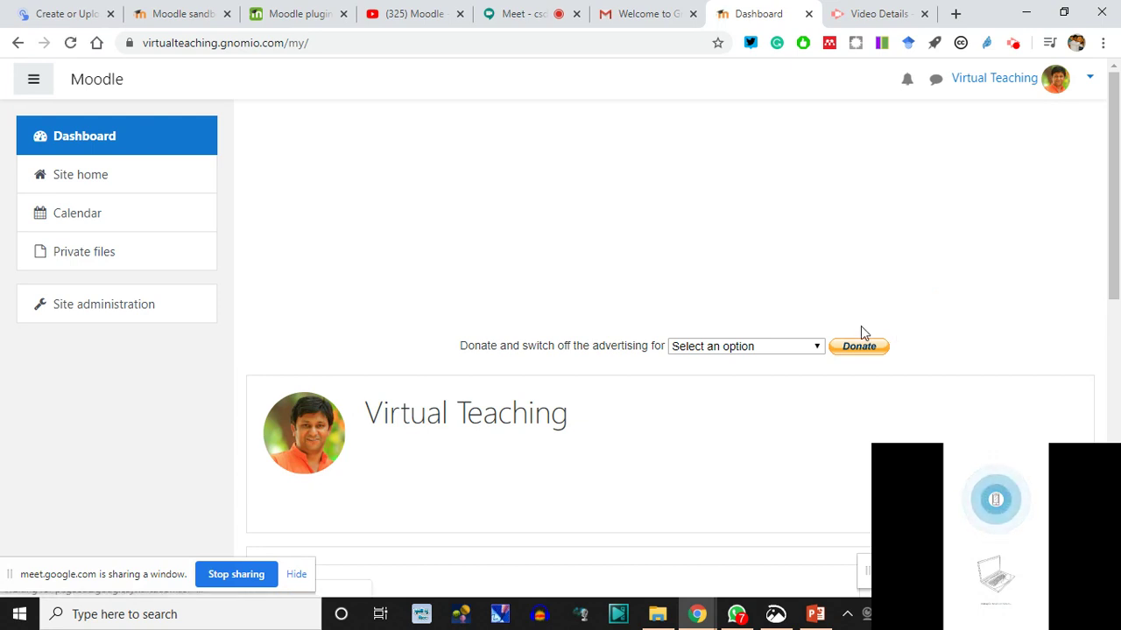
scroll(513, 370, down, 3)
scroll(420, 330, down, 1)
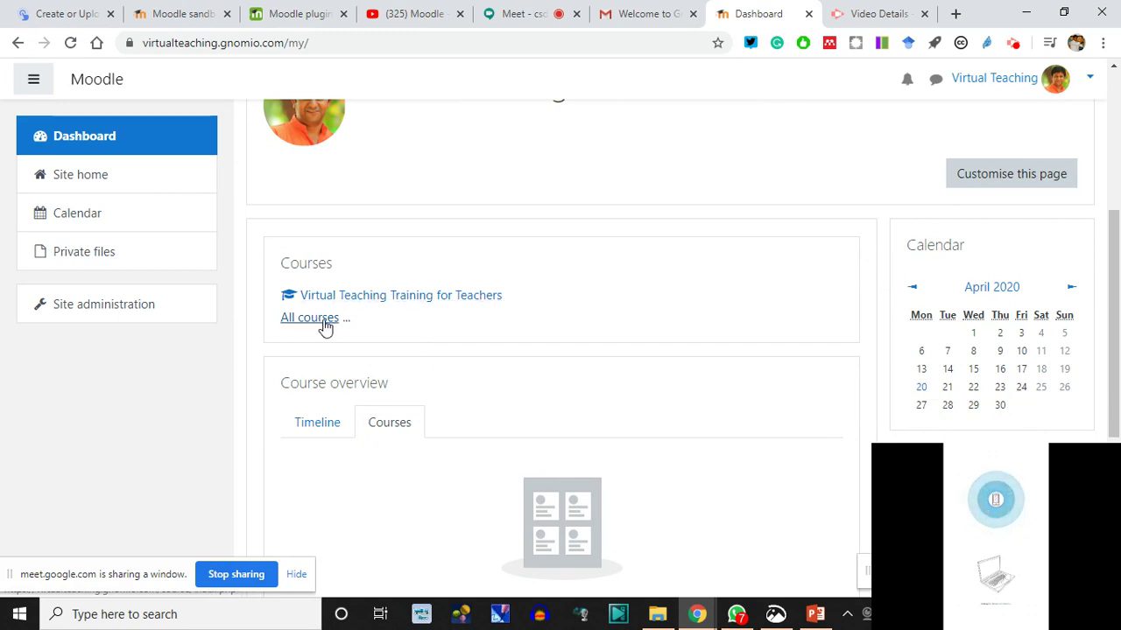
click(347, 298)
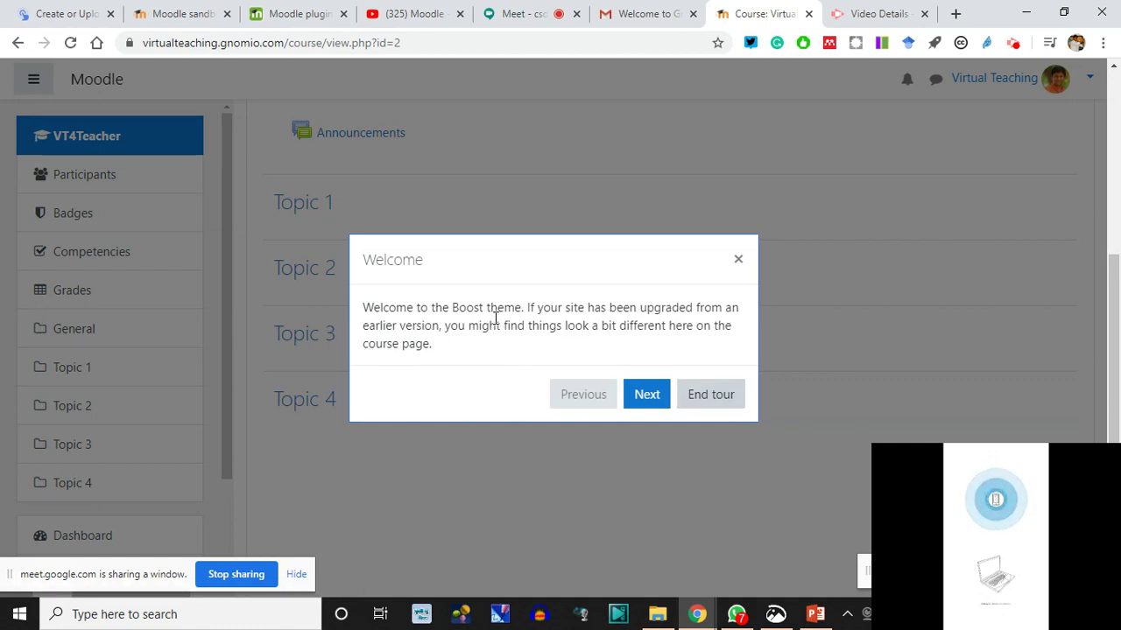
- Advance the Boost theme welcome tour to its Navigation step, close the tour, and review the course's topic sections
click(647, 395)
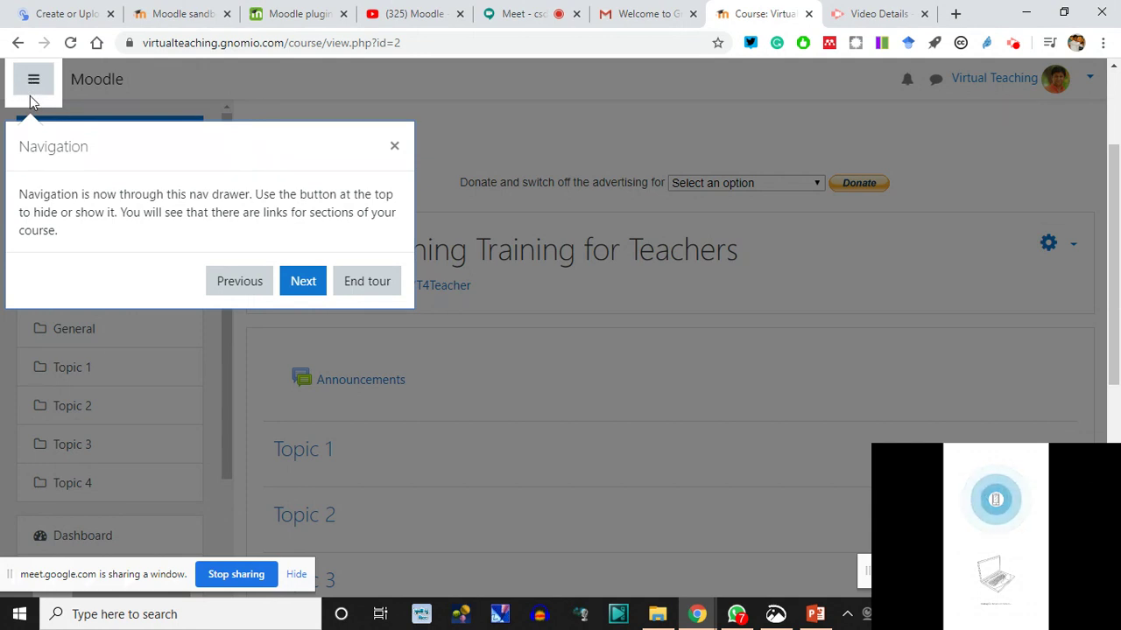
click(1050, 264)
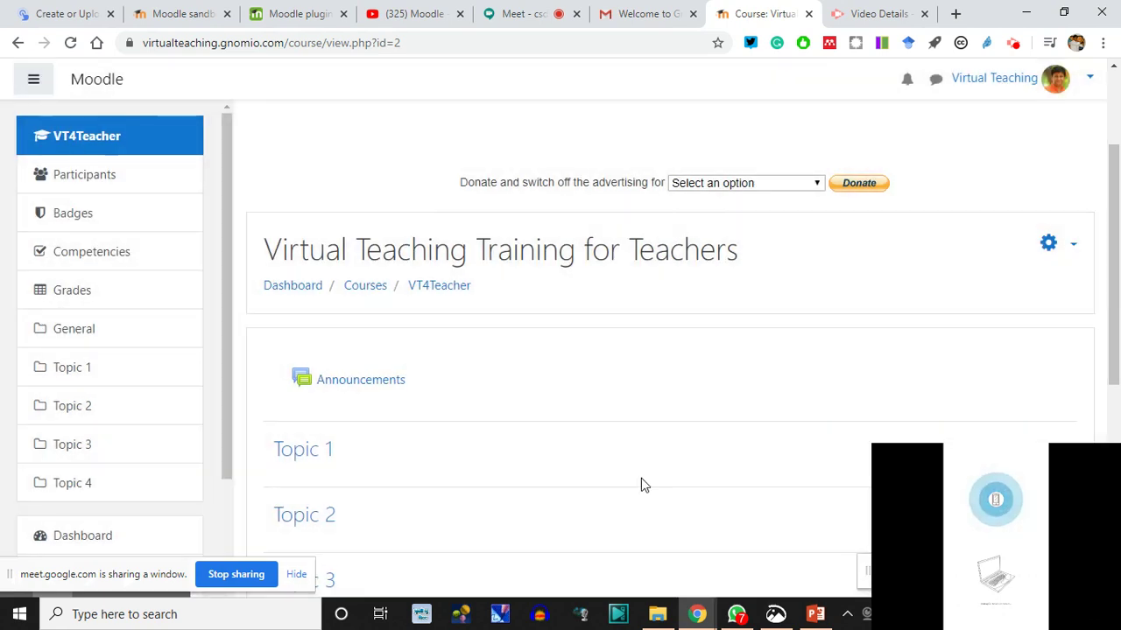
scroll(517, 473, down, 2)
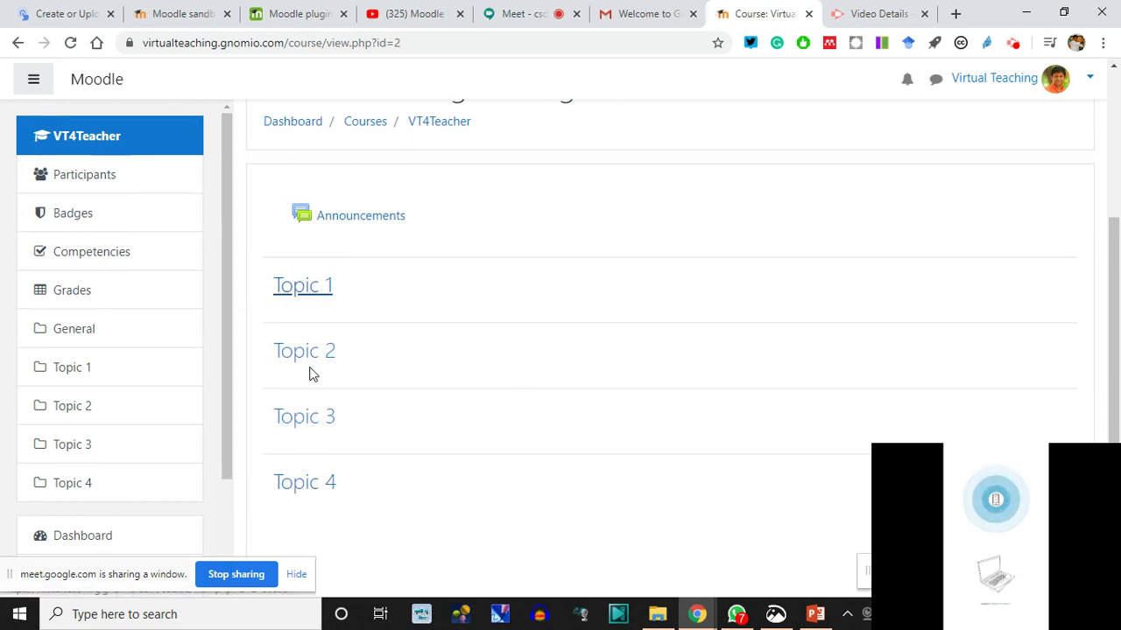
- Look over the Announcements item and the four topic sections on the course page
scroll(427, 233, up, 1)
scroll(317, 308, down, 1)
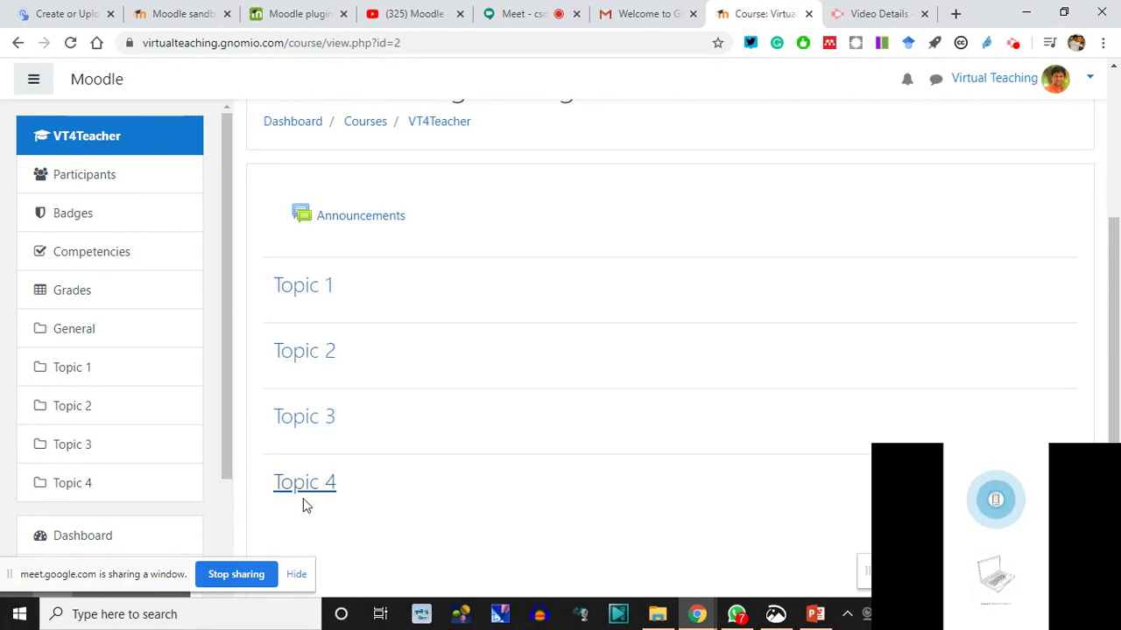
scroll(455, 289, up, 1)
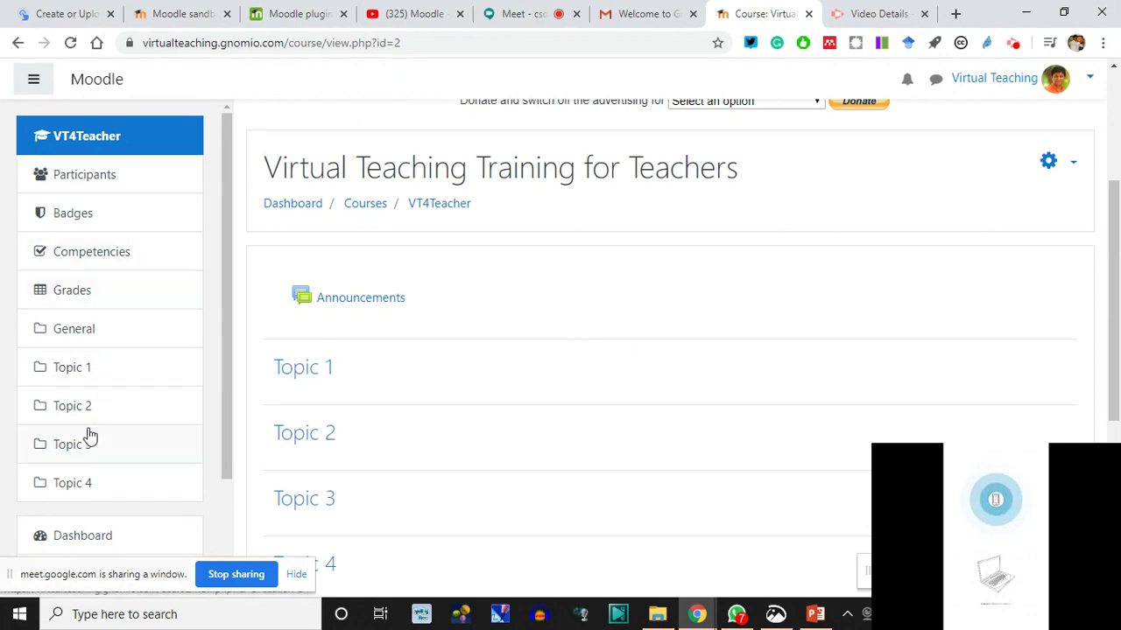
scroll(604, 460, down, 3)
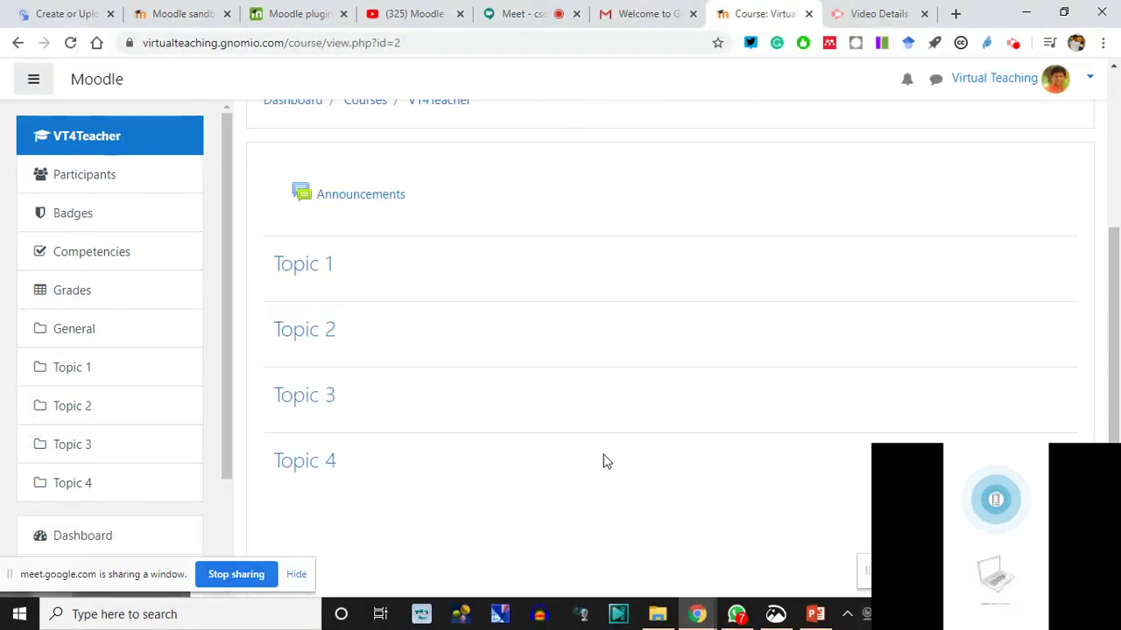
scroll(566, 423, up, 3)
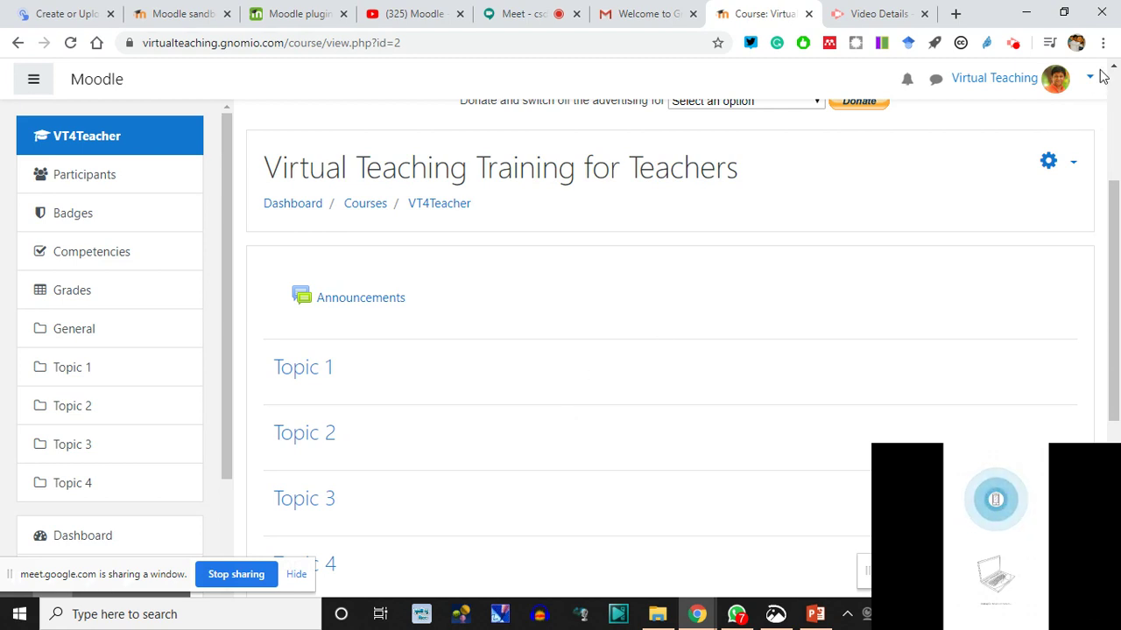
click(1089, 115)
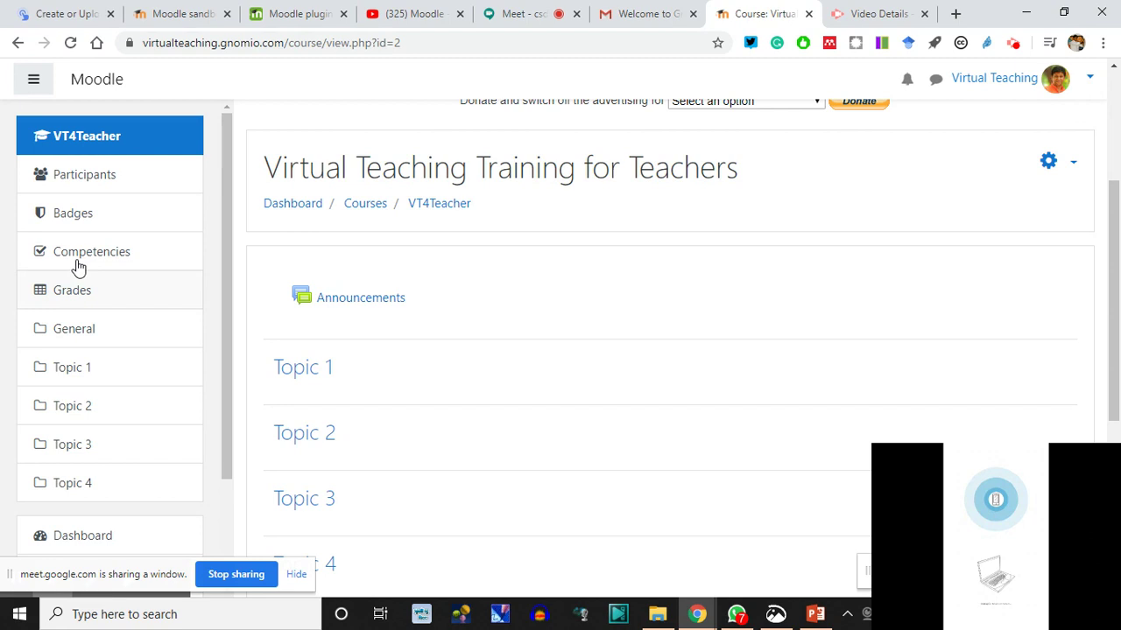
- Open Site administration and view its course management options
click(110, 90)
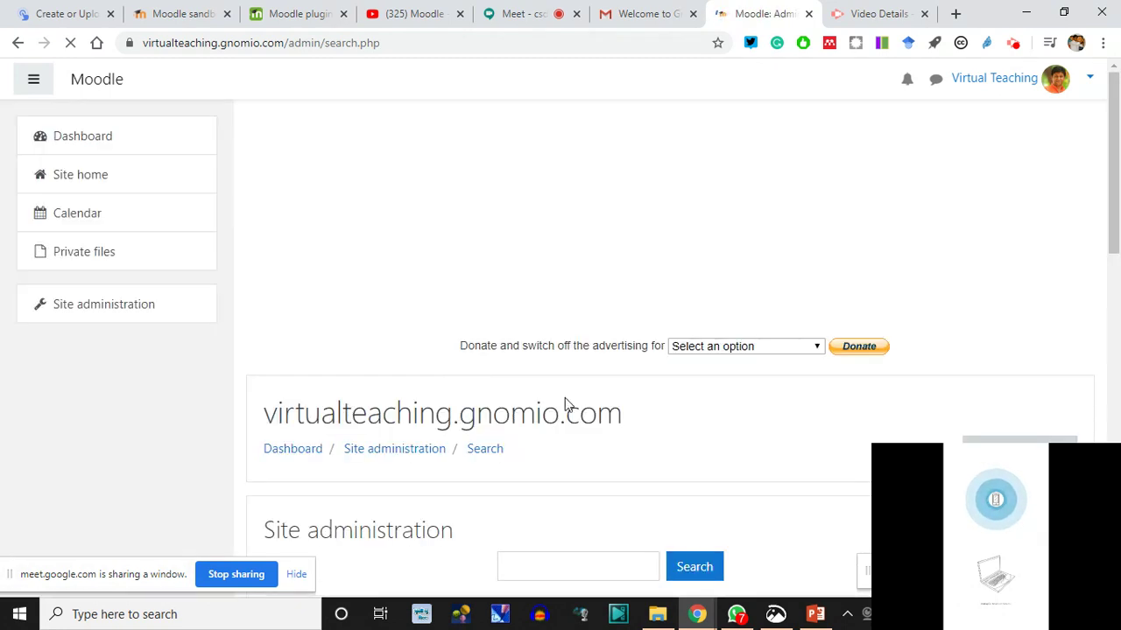
scroll(563, 400, down, 2)
scroll(495, 455, down, 2)
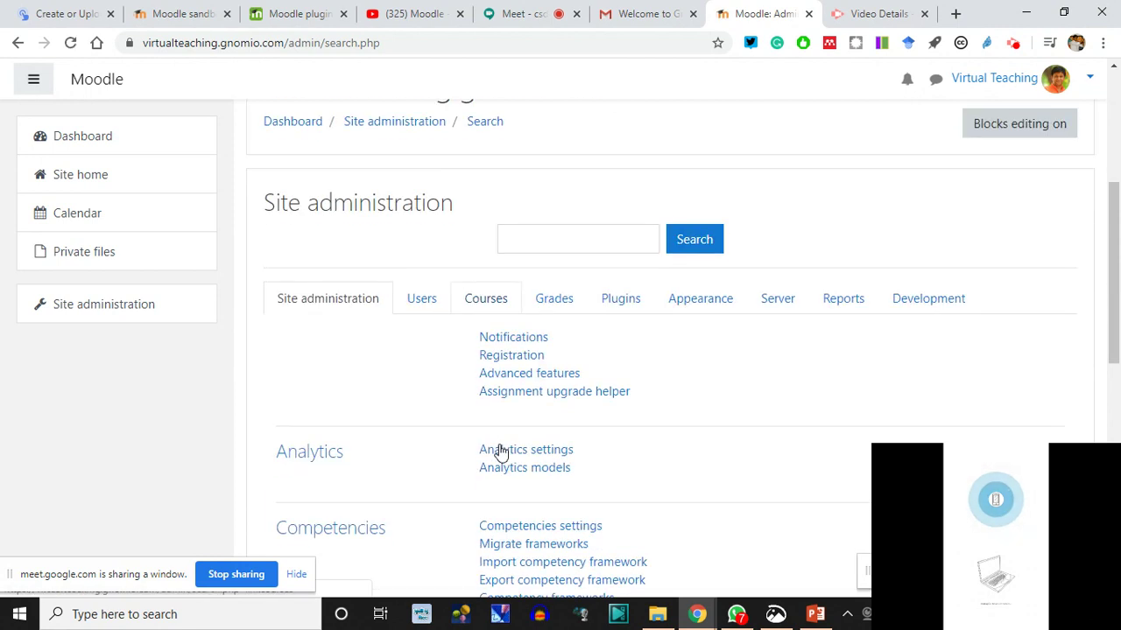
click(484, 302)
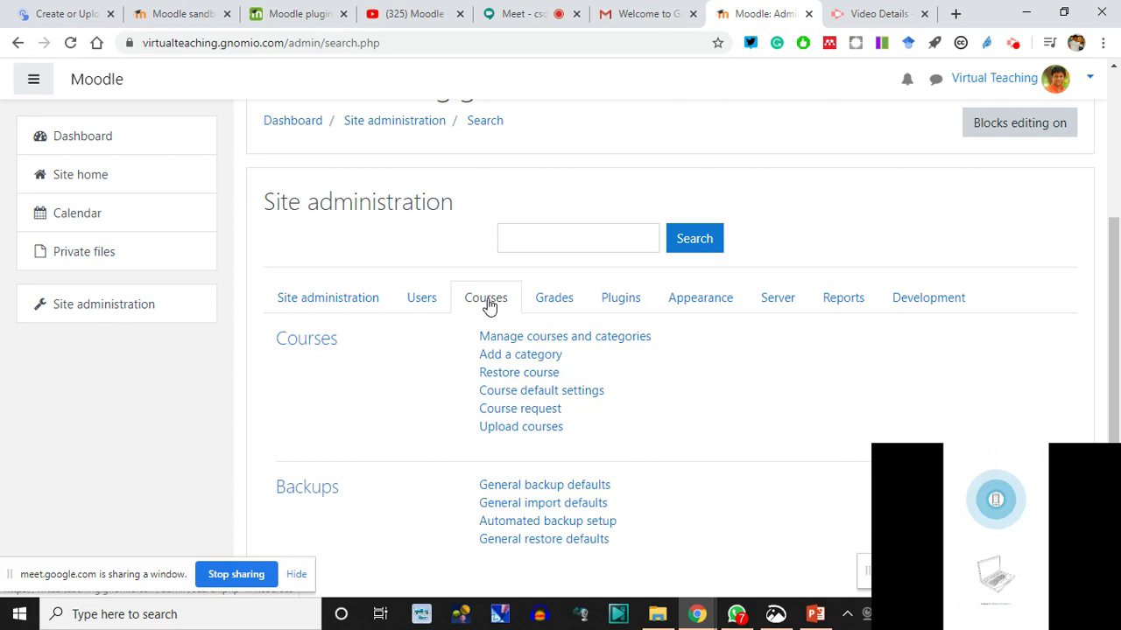
- Return to the Dashboard and reopen the Virtual Teaching Training for Teachers course
click(104, 138)
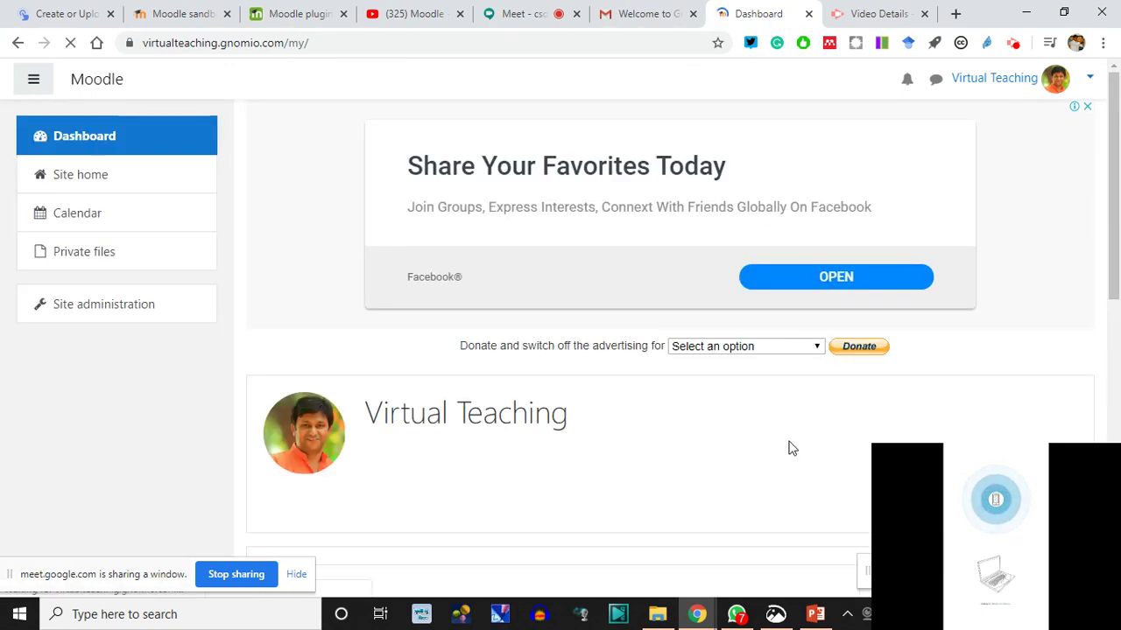
scroll(604, 438, down, 2)
scroll(604, 438, down, 2)
click(393, 295)
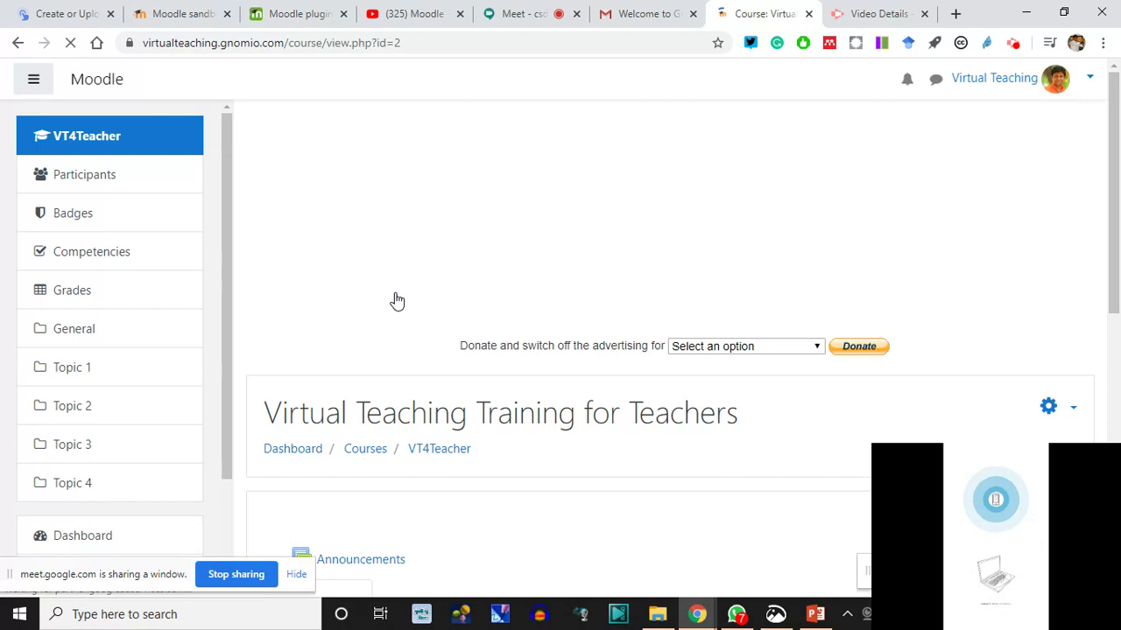
- Go through the tour's Navigation, Course participants and Add a block steps, and end the tour
scroll(568, 377, down, 1)
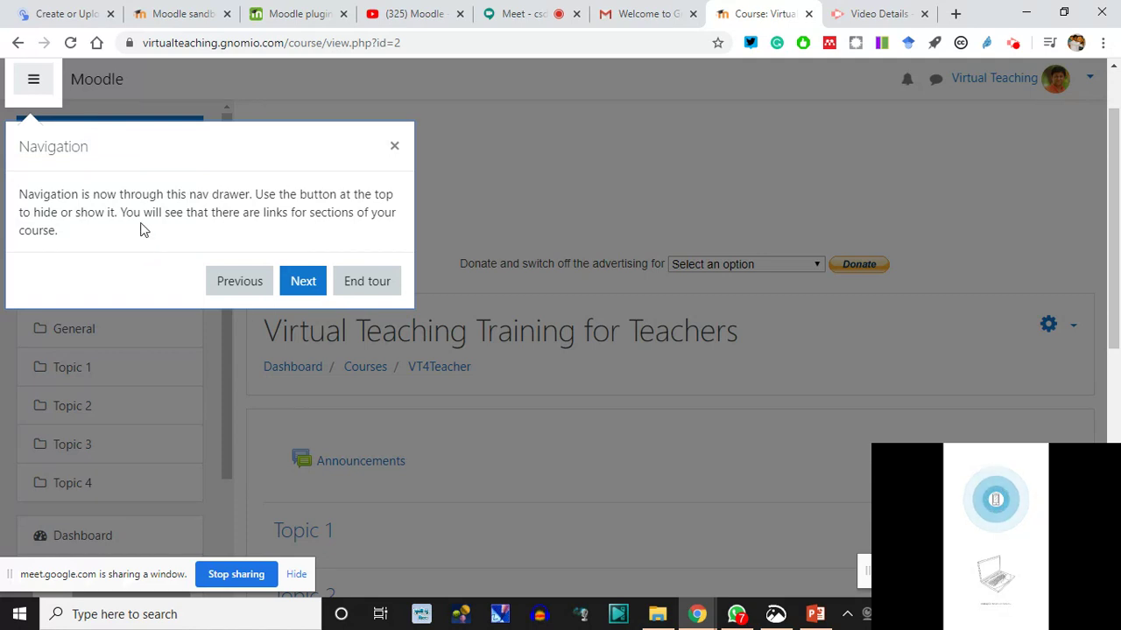
click(307, 284)
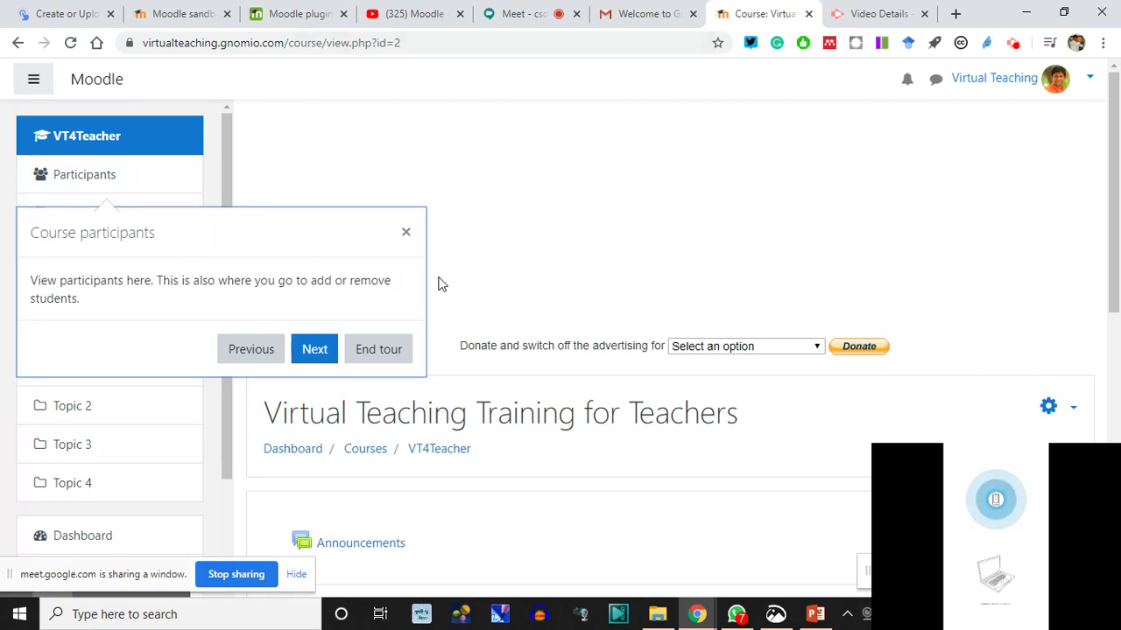
click(317, 353)
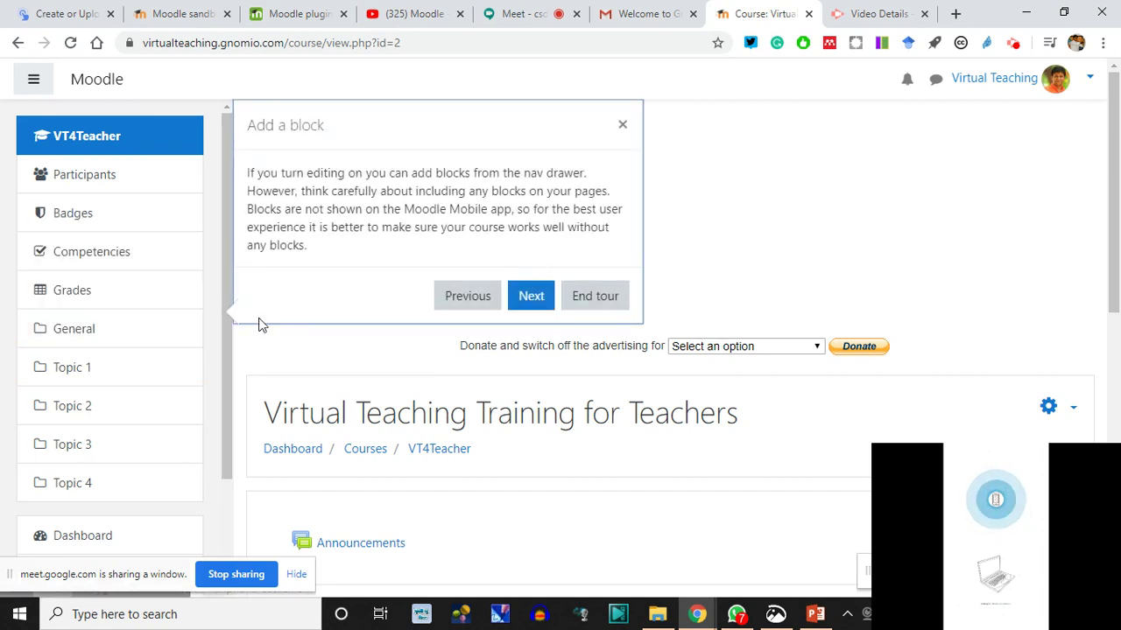
click(531, 296)
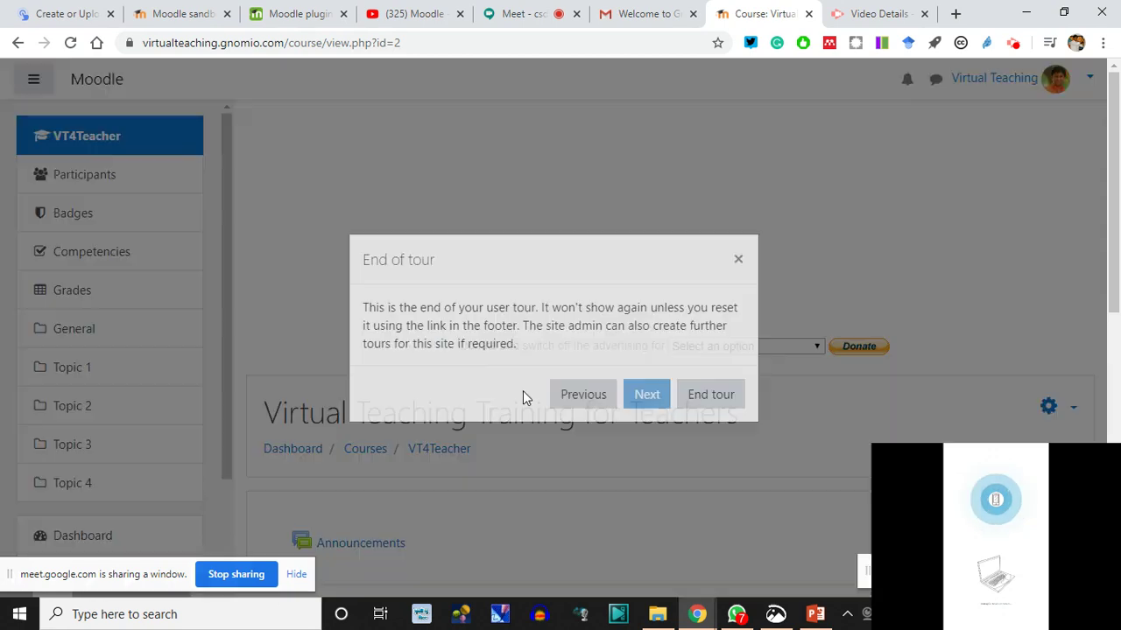
click(711, 398)
scroll(438, 475, down, 2)
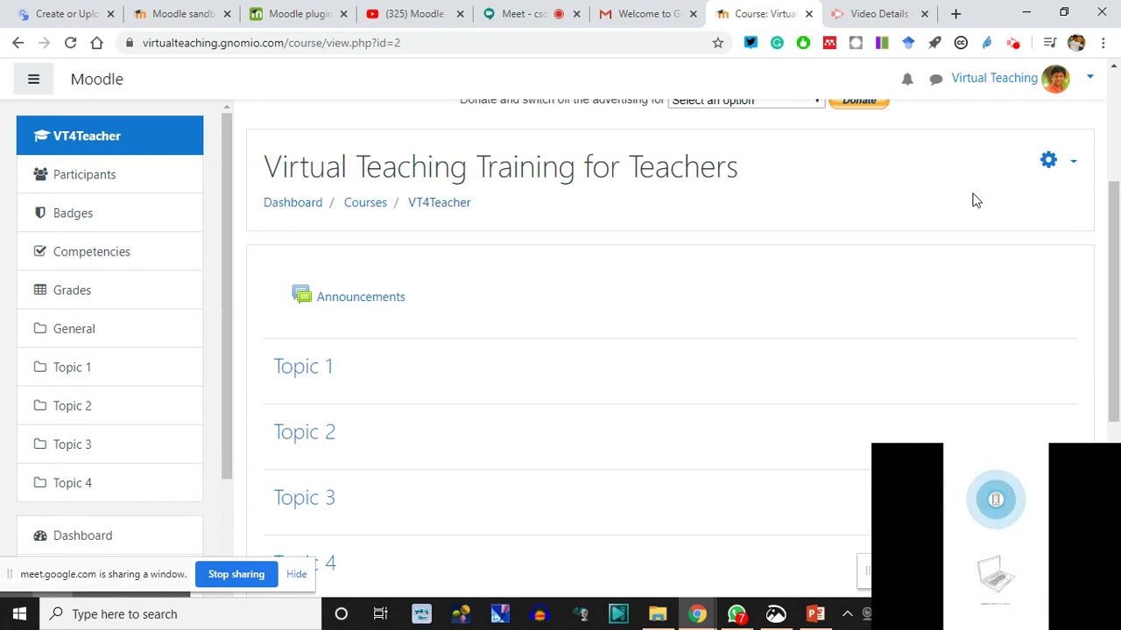
- Turn editing on for the Virtual Teaching Training for Teachers course
click(1051, 199)
drag(1050, 200, 1060, 155)
click(1042, 197)
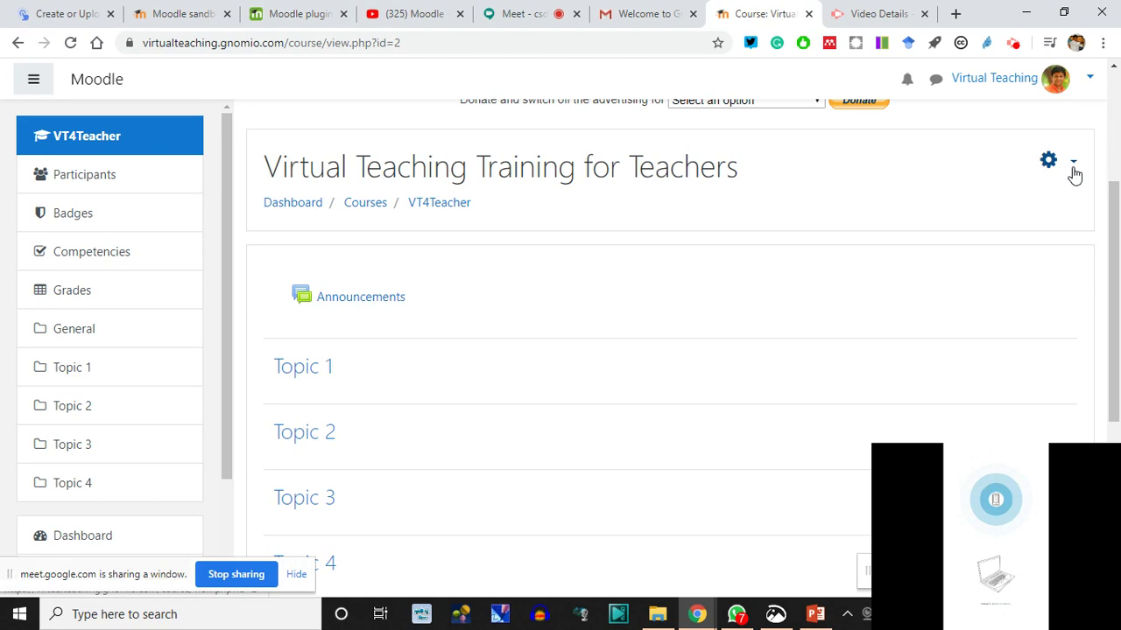
click(1073, 168)
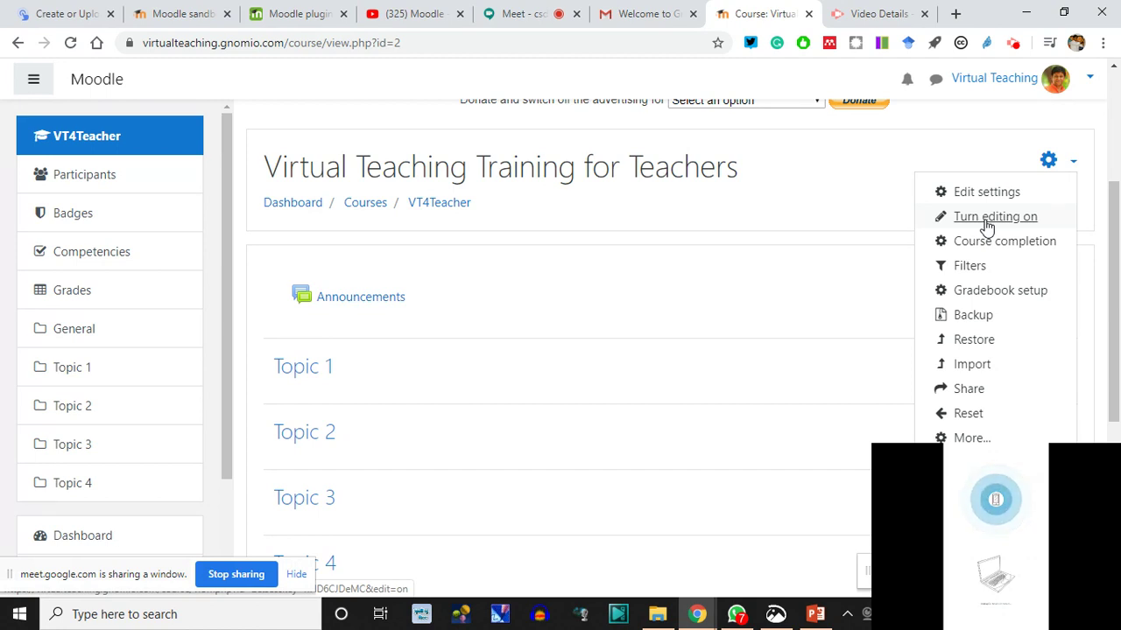
click(1075, 164)
click(1075, 167)
click(999, 220)
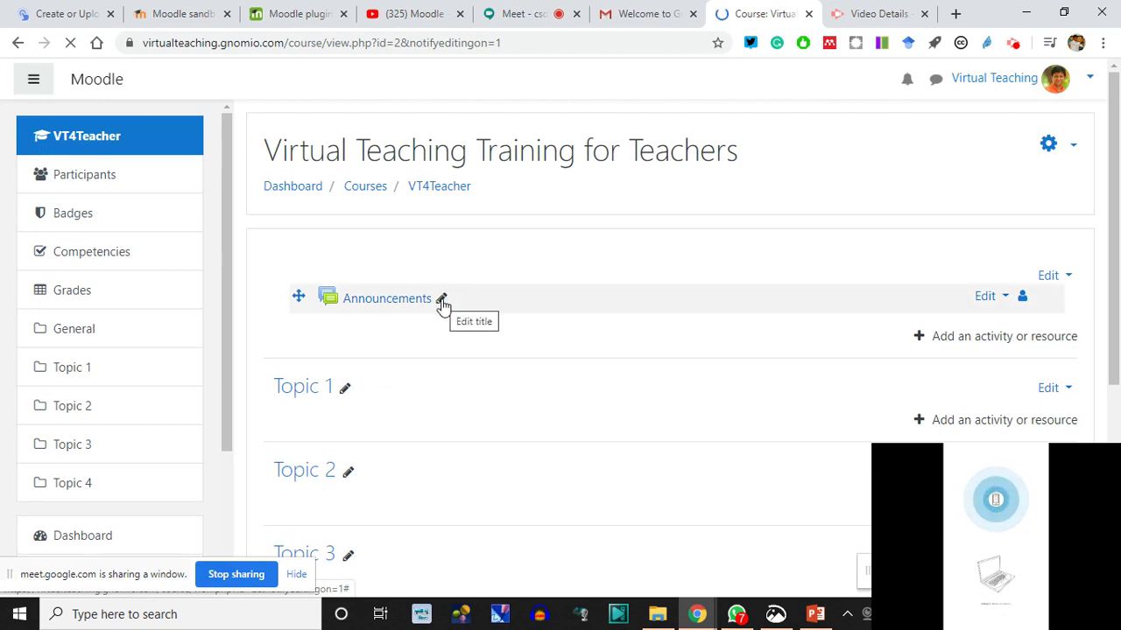
- Examine the editing controls of the general section, the Announcements item and the four topics
click(1068, 276)
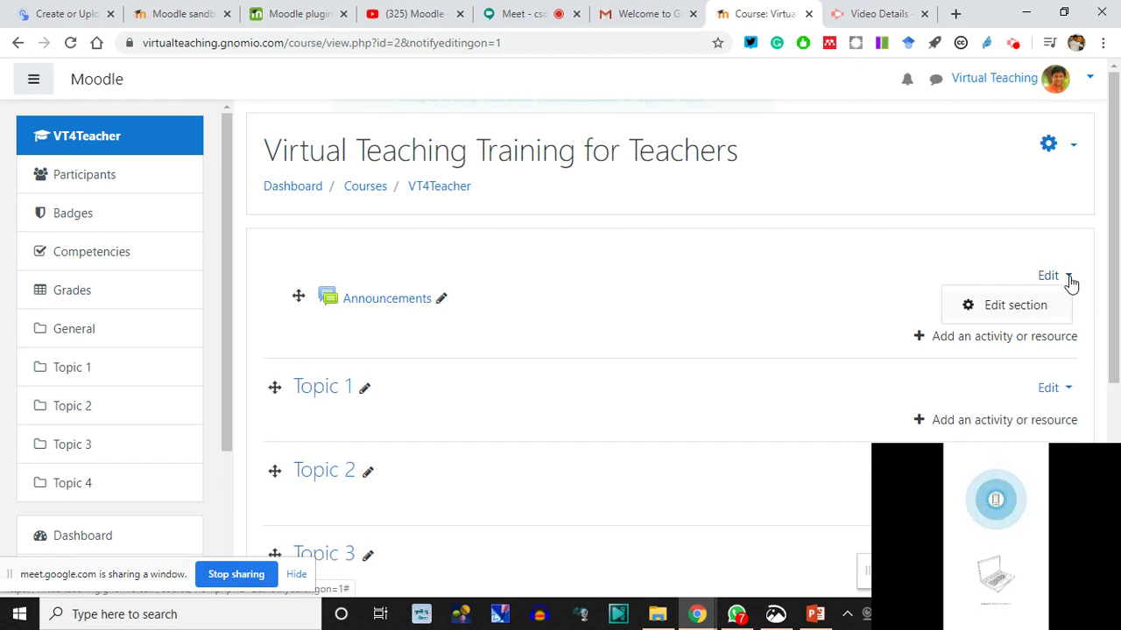
key(Escape)
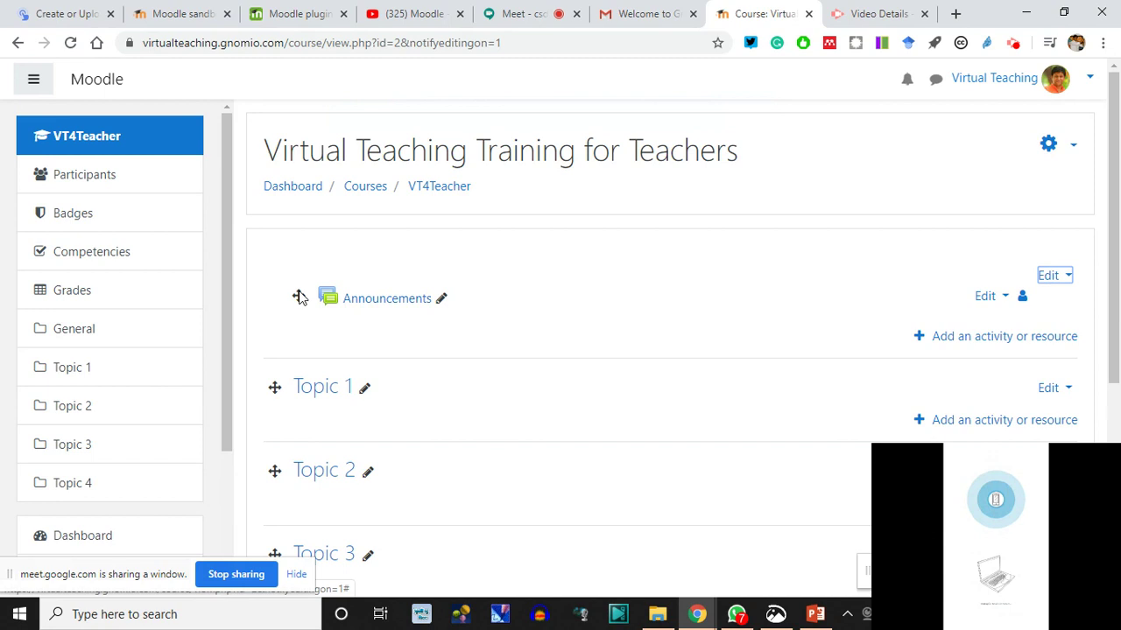
scroll(297, 455, down, 1)
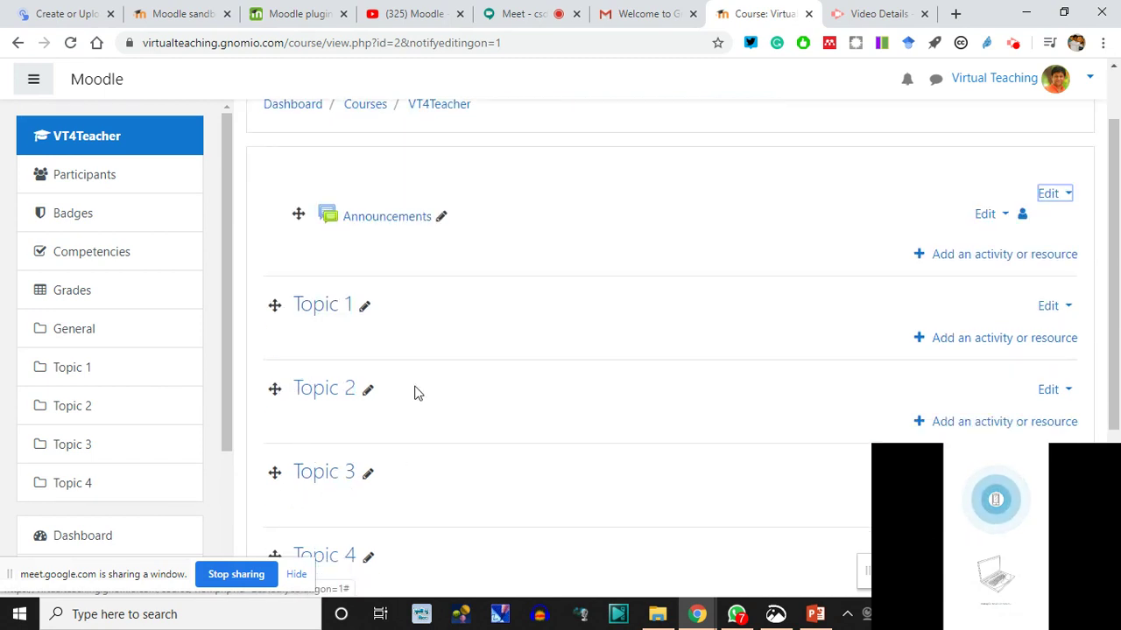
scroll(537, 388, down, 2)
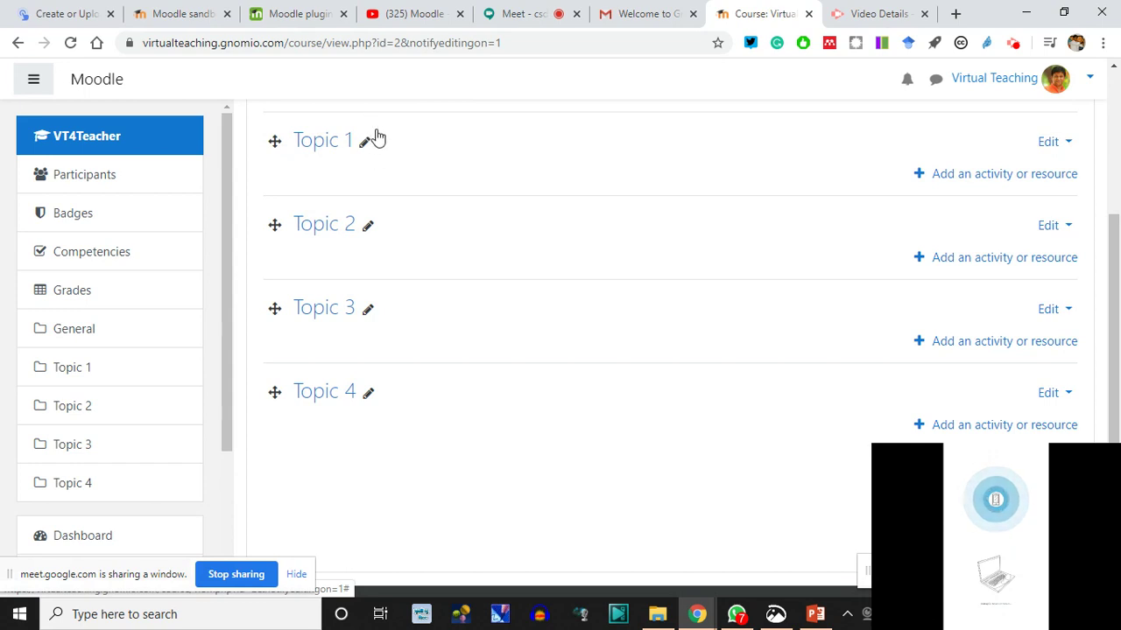
scroll(526, 426, down, 1)
scroll(490, 416, up, 4)
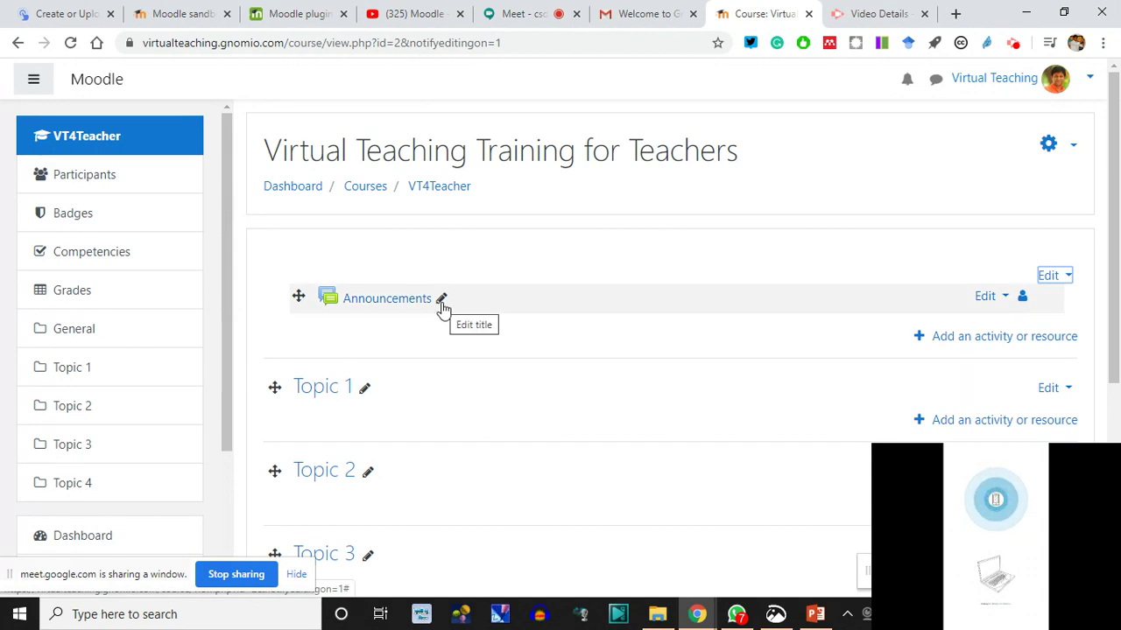
- Switch to the Google Meet call and open its chat
click(523, 10)
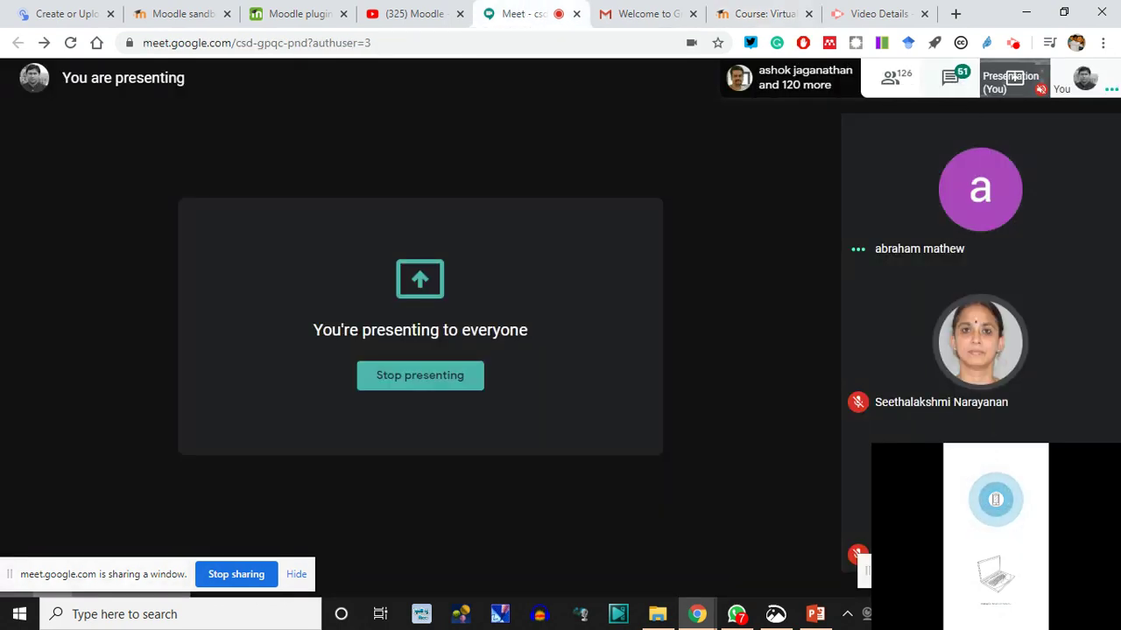
click(950, 77)
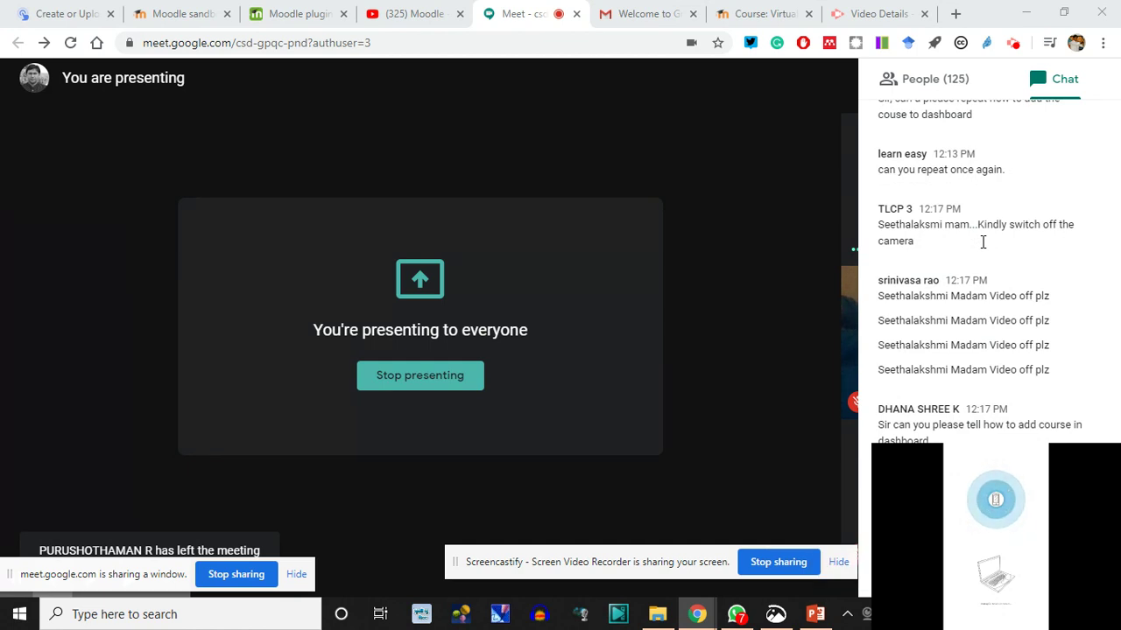
click(963, 343)
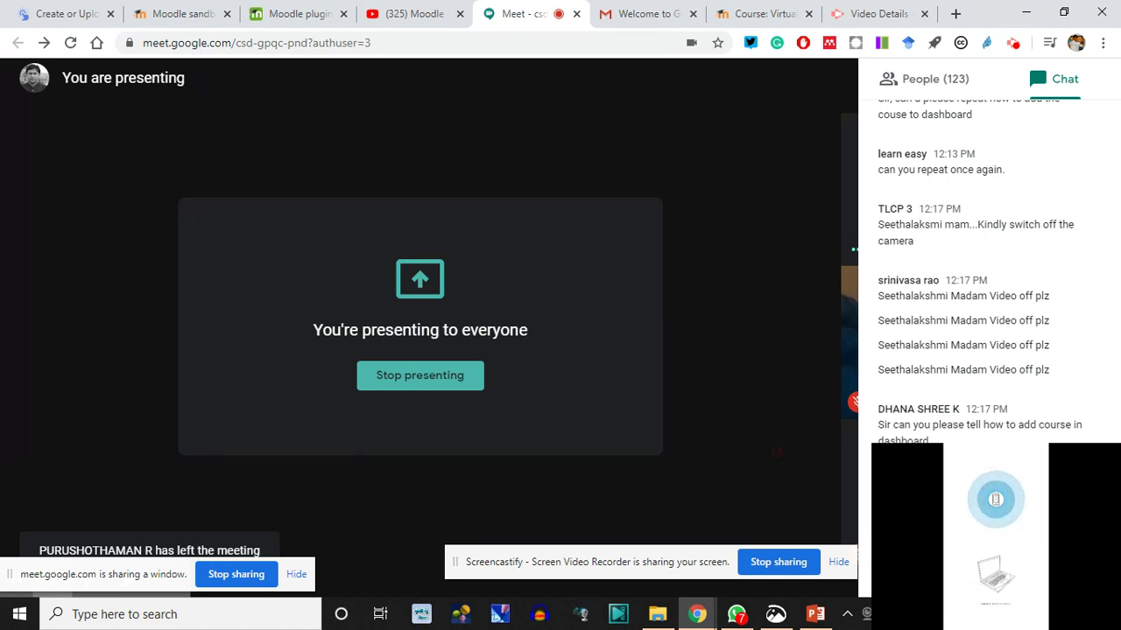
click(1064, 79)
click(950, 79)
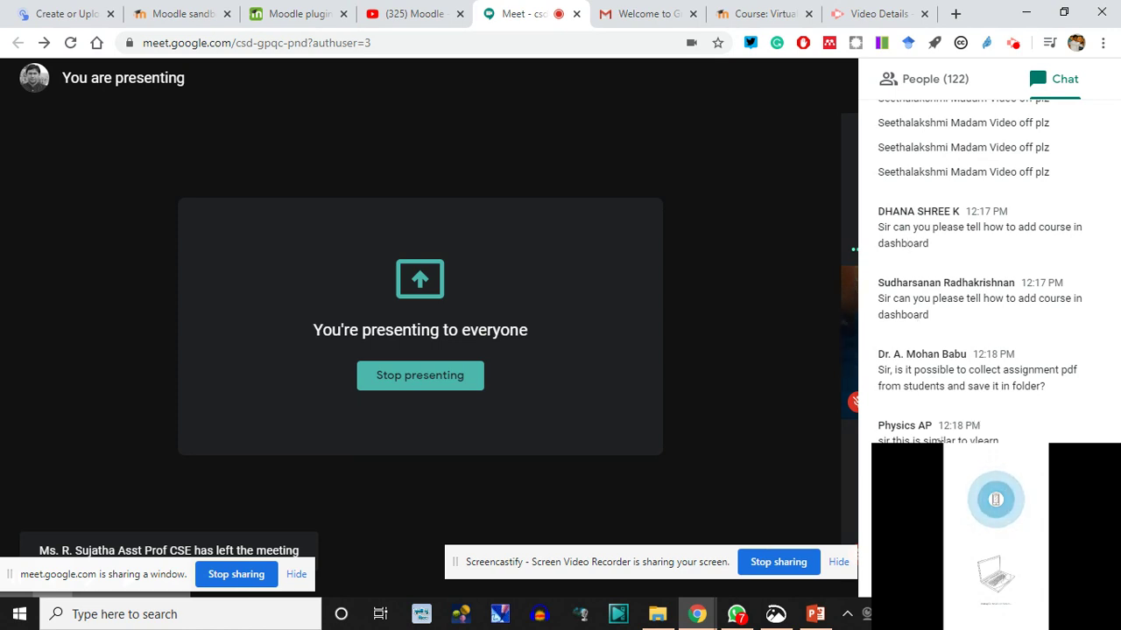
- Read through the participants' newer and earlier chat messages for questions about the Moodle session
double_click(982, 440)
click(972, 438)
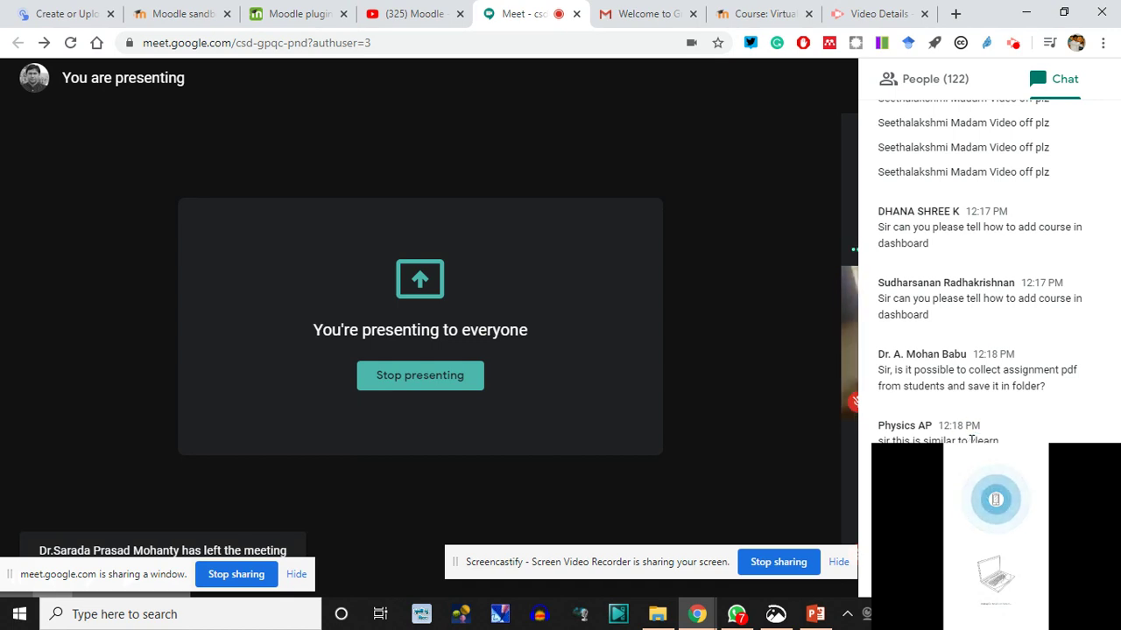
drag(970, 441, 981, 451)
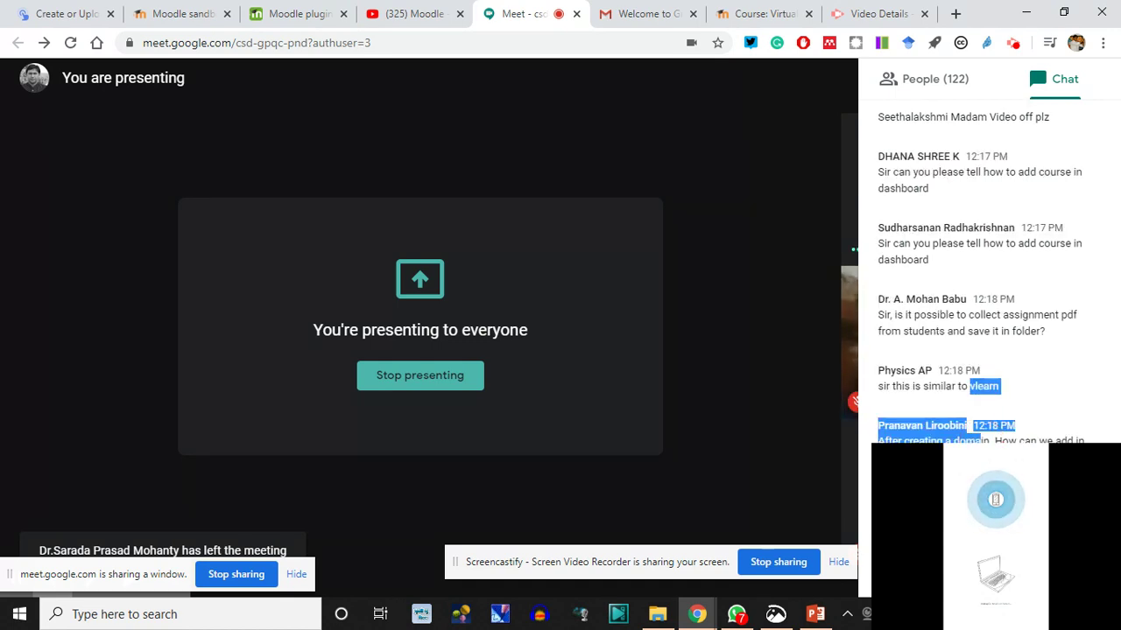
click(980, 451)
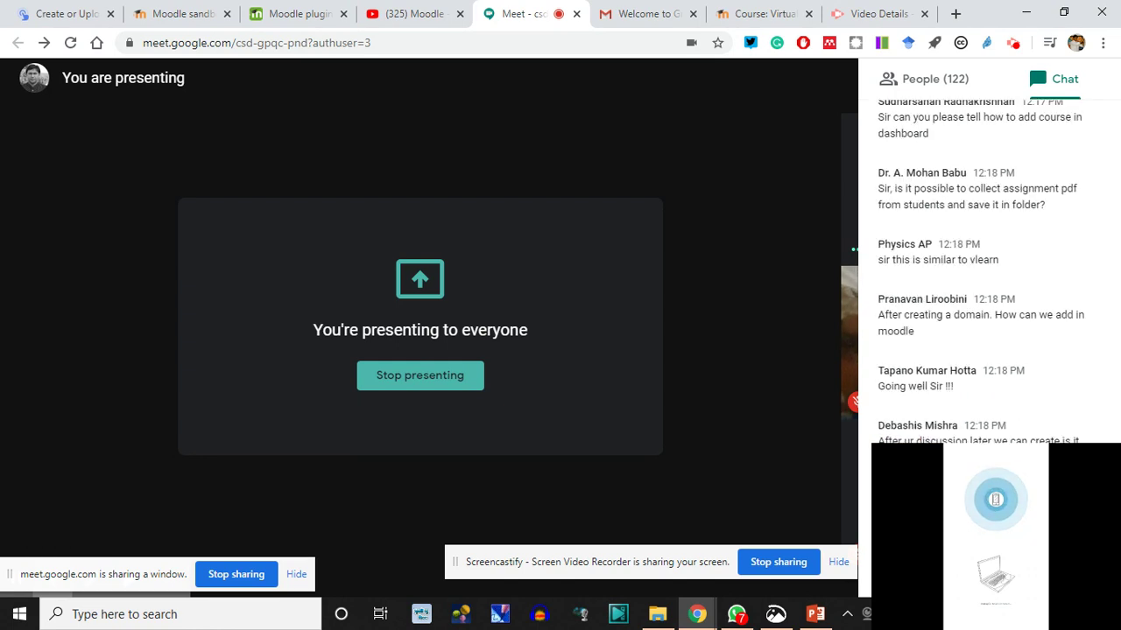
drag(965, 442, 982, 441)
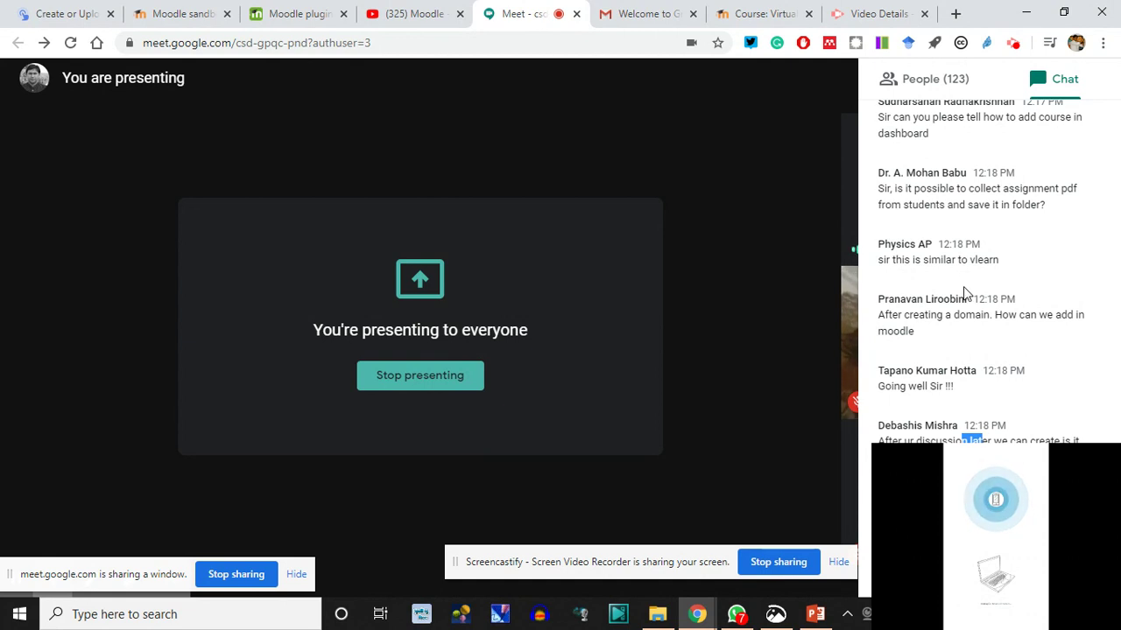
scroll(970, 319, up, 2)
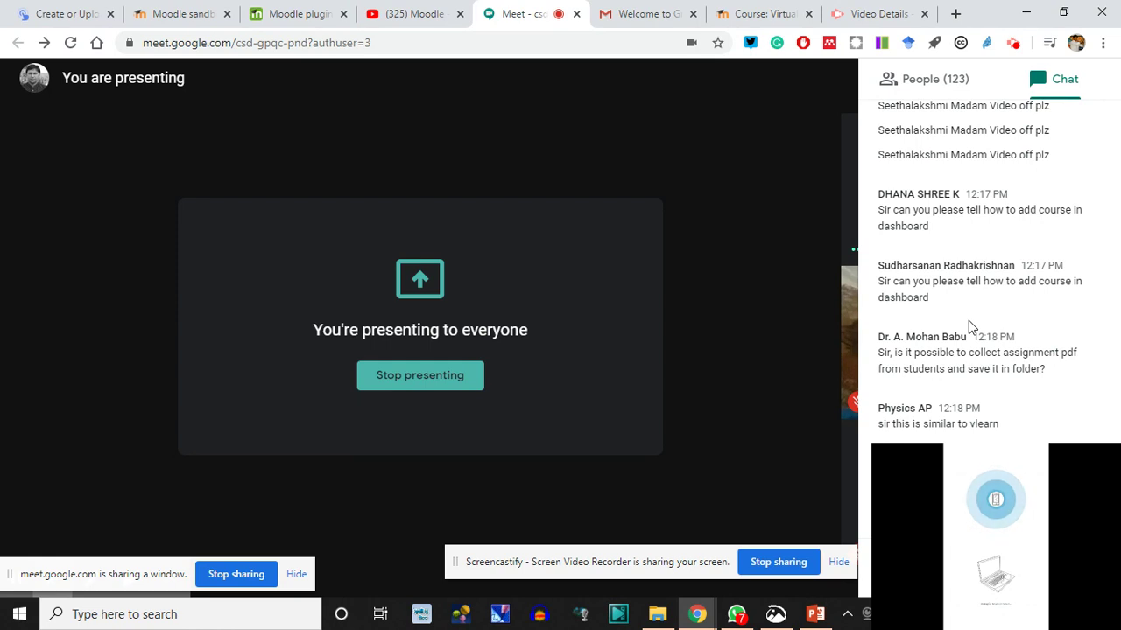
scroll(968, 321, up, 4)
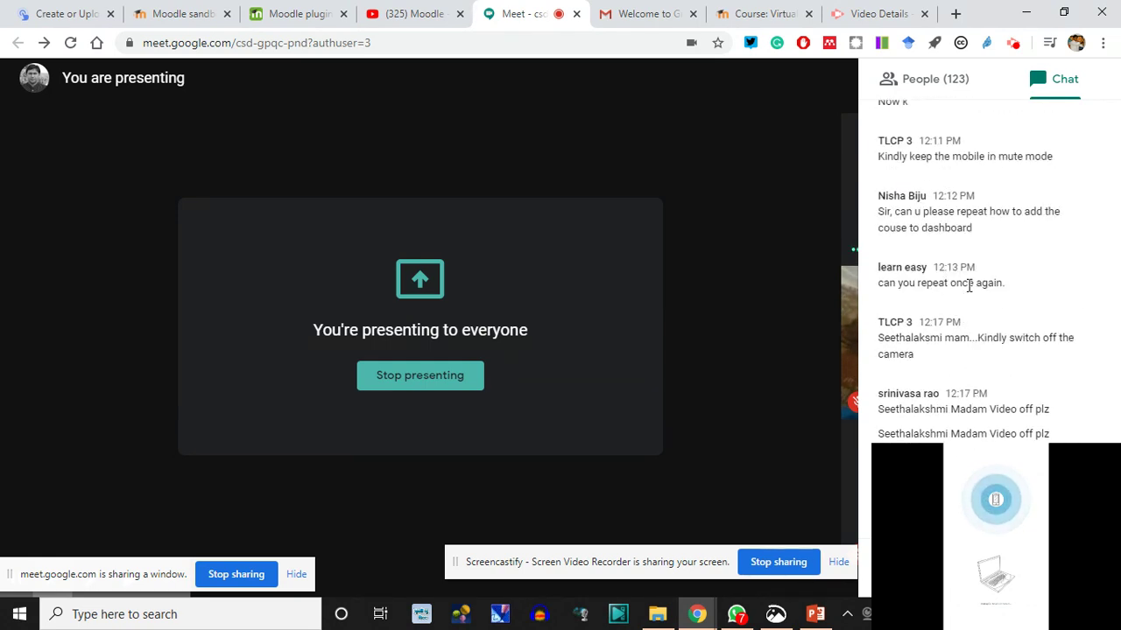
scroll(968, 292, up, 1)
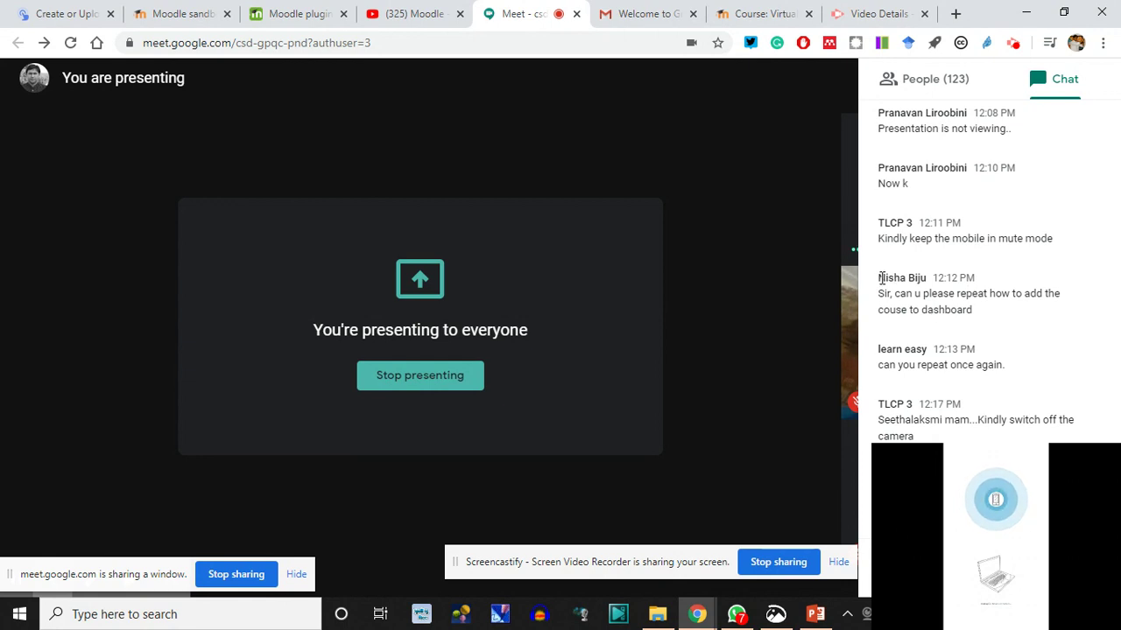
drag(878, 277, 898, 277)
click(898, 305)
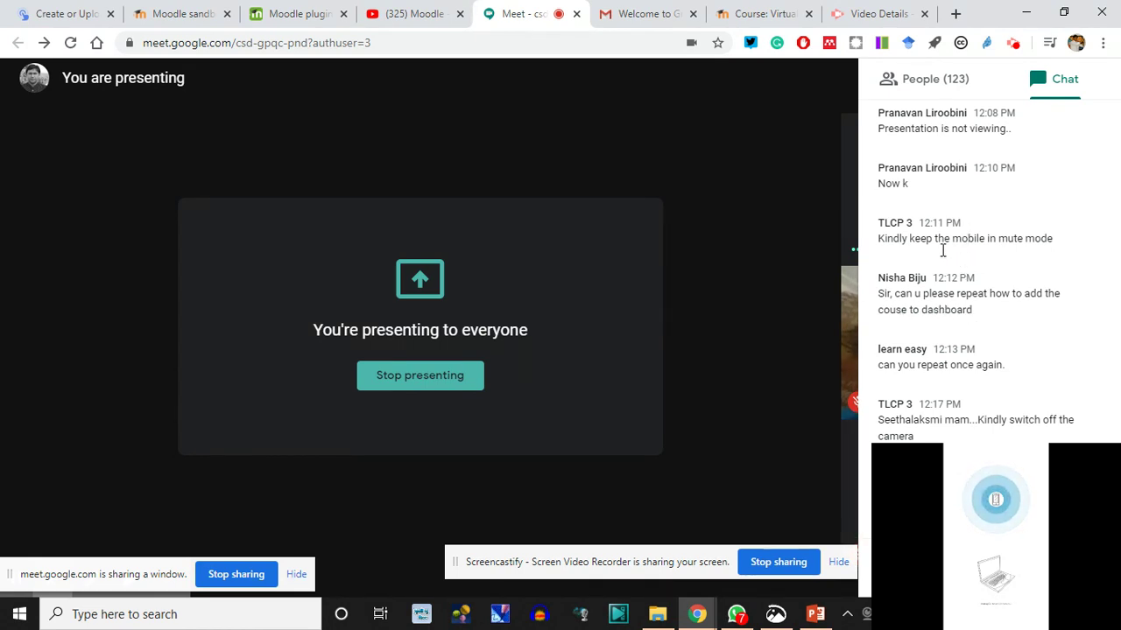
- Read the earlier chat messages for participants' questions about course summary files, access to the site and trust in the website
scroll(940, 252, up, 2)
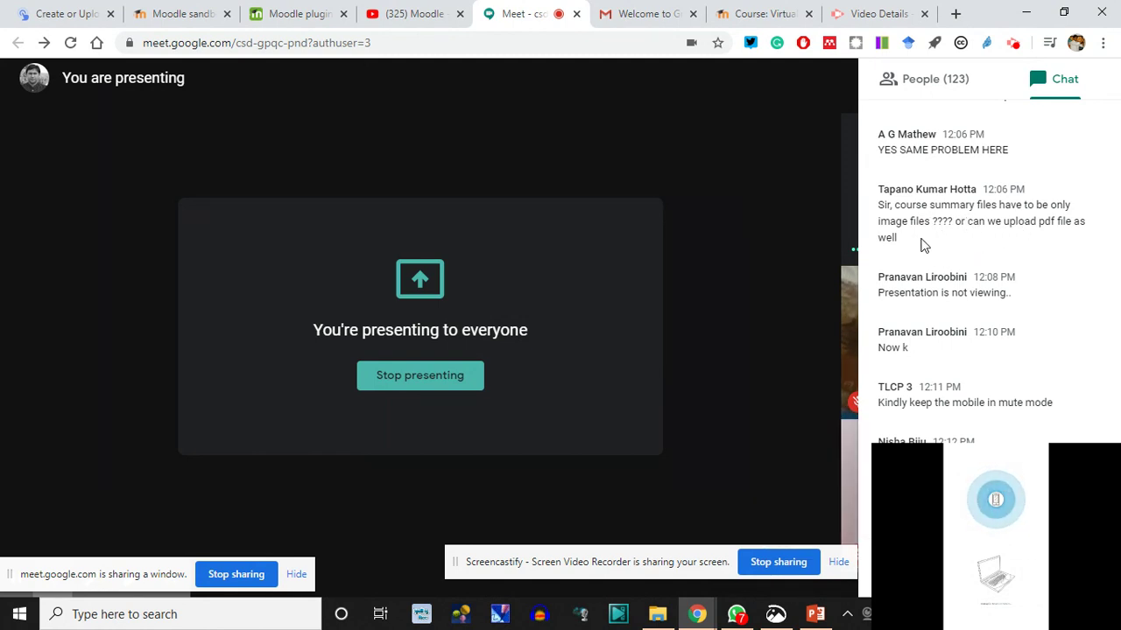
double_click(1046, 221)
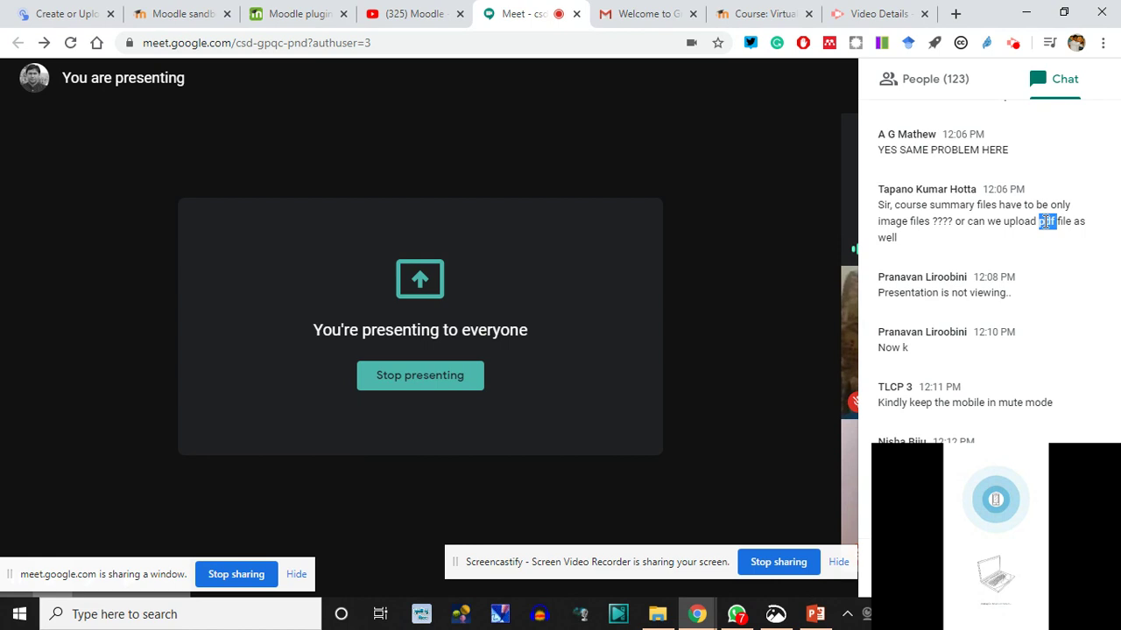
click(1031, 238)
click(910, 239)
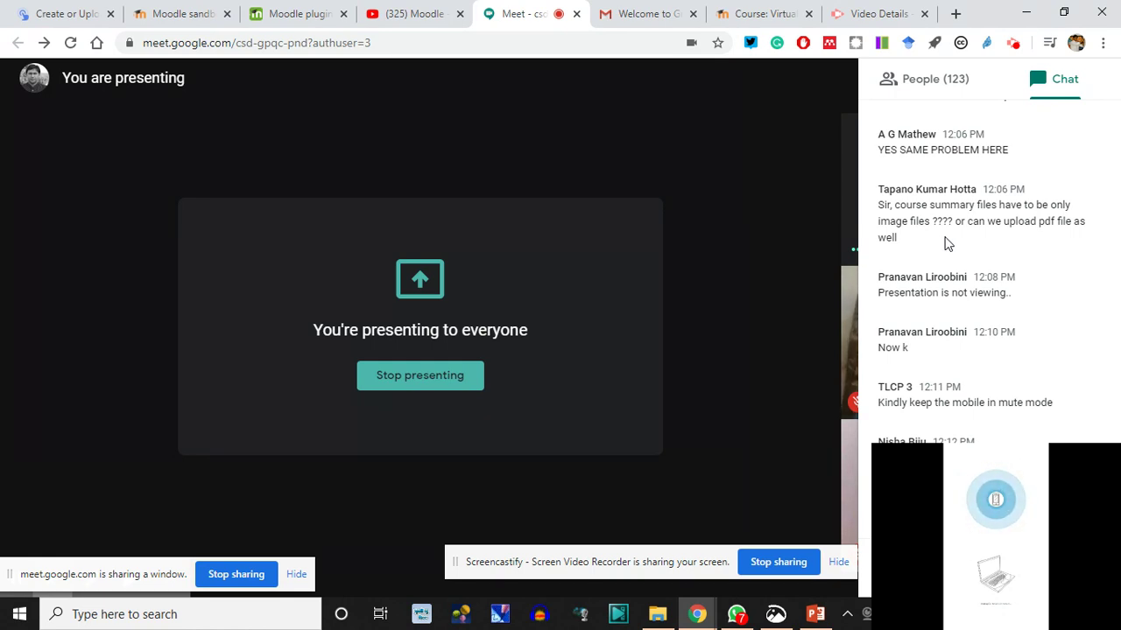
scroll(947, 243, up, 1)
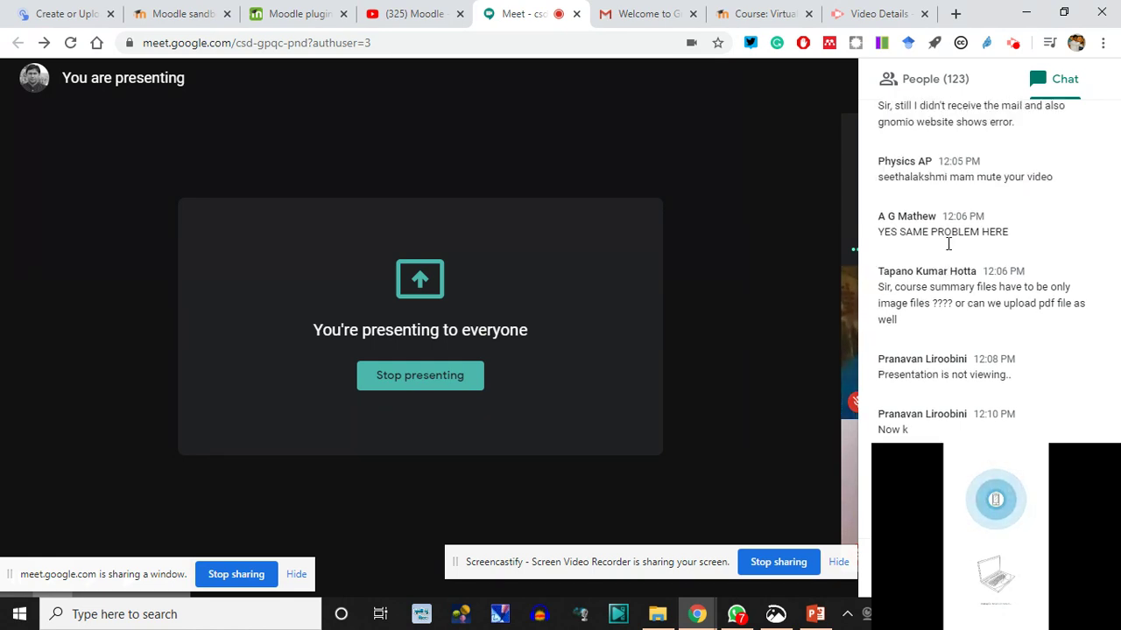
scroll(957, 260, up, 3)
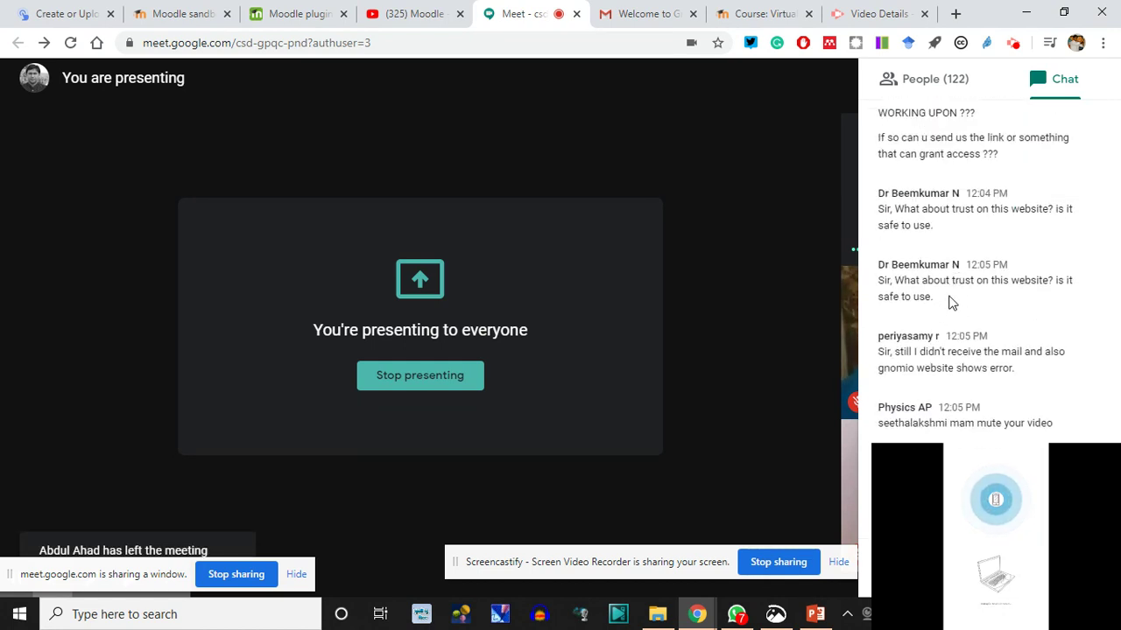
scroll(951, 302, up, 2)
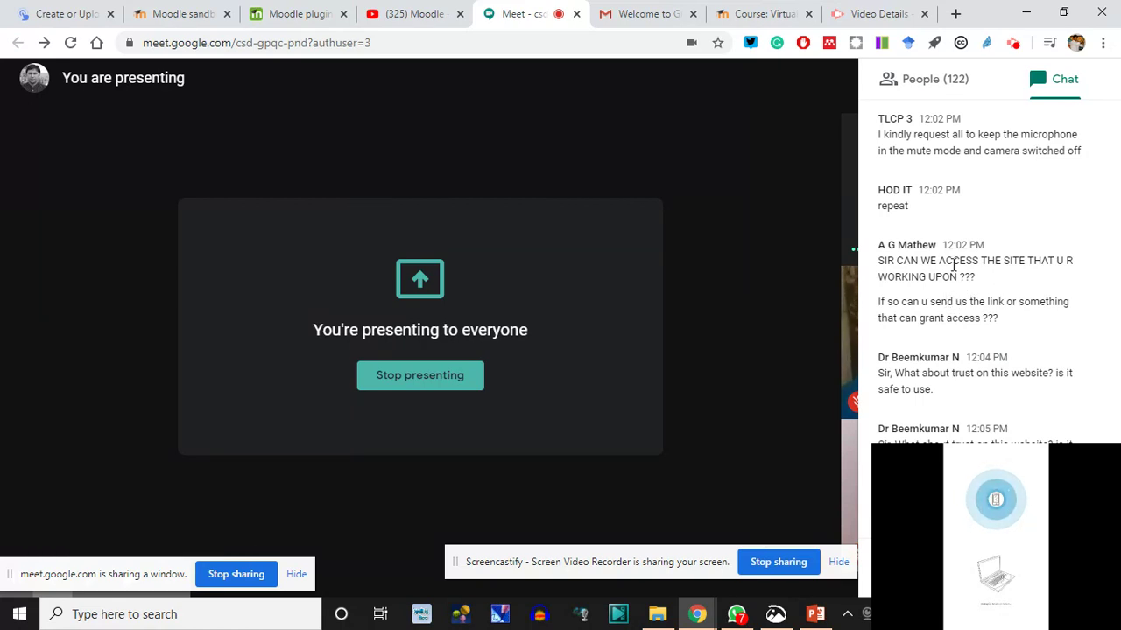
drag(879, 261, 985, 284)
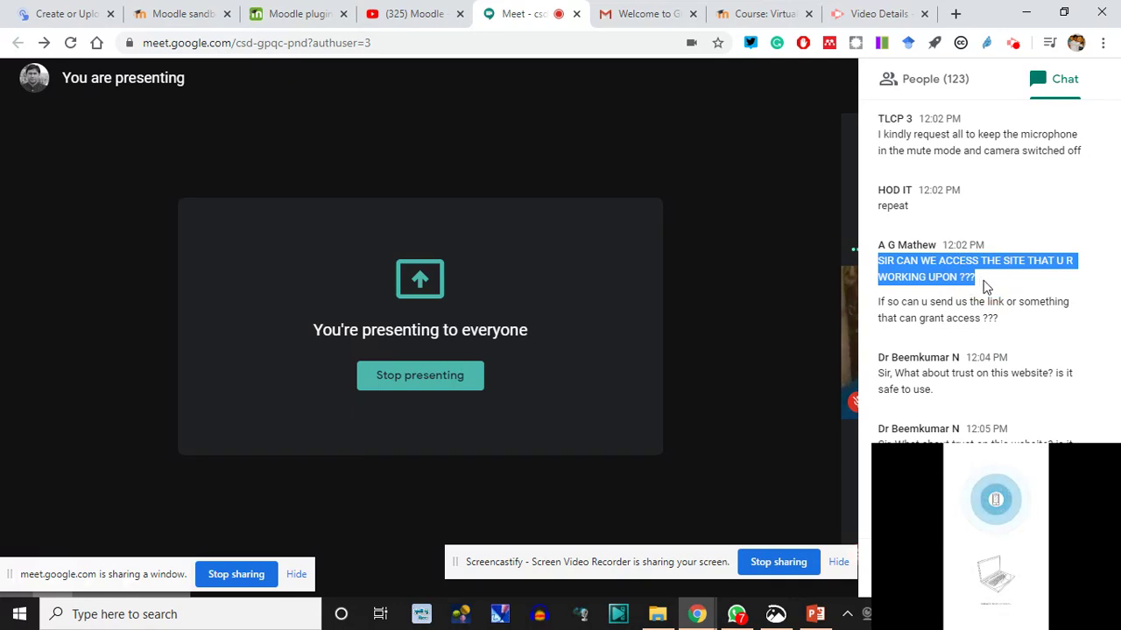
click(941, 330)
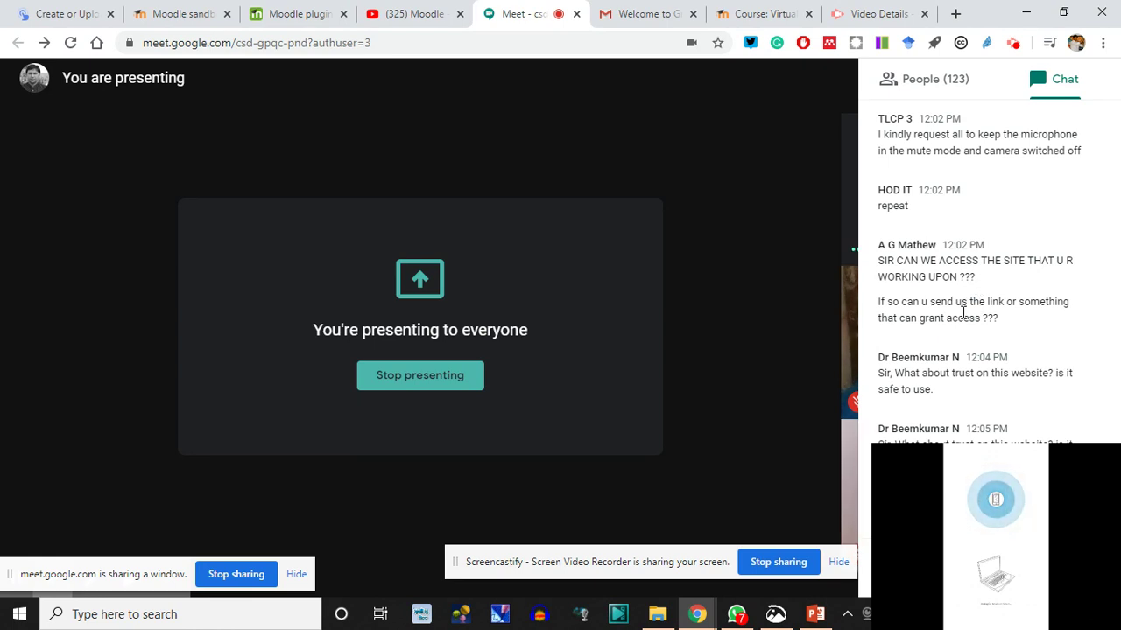
scroll(978, 242, up, 1)
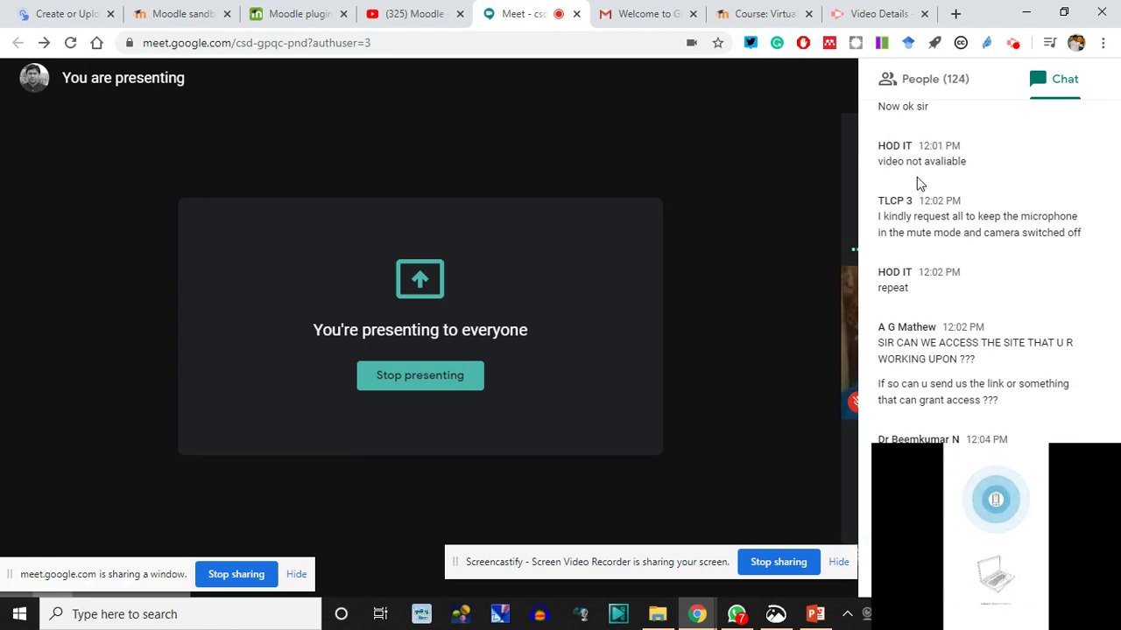
scroll(919, 263, up, 2)
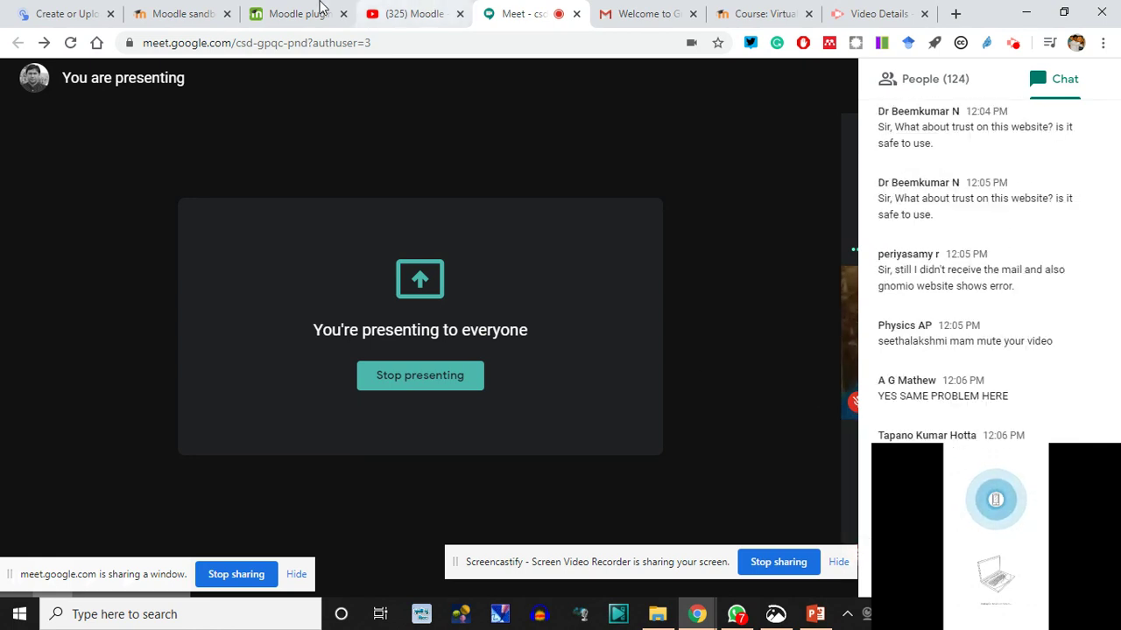
- Return to the Moodle course, try to move the Announcements item upward, and move the Topic 2 section above Topic 1
click(758, 10)
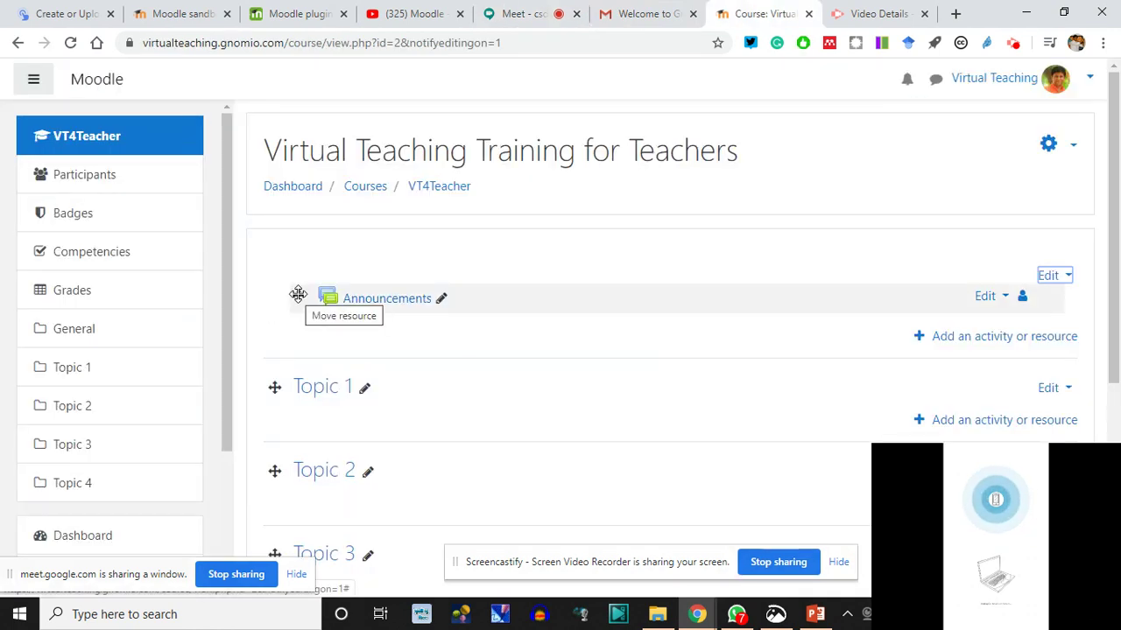
drag(298, 293, 300, 270)
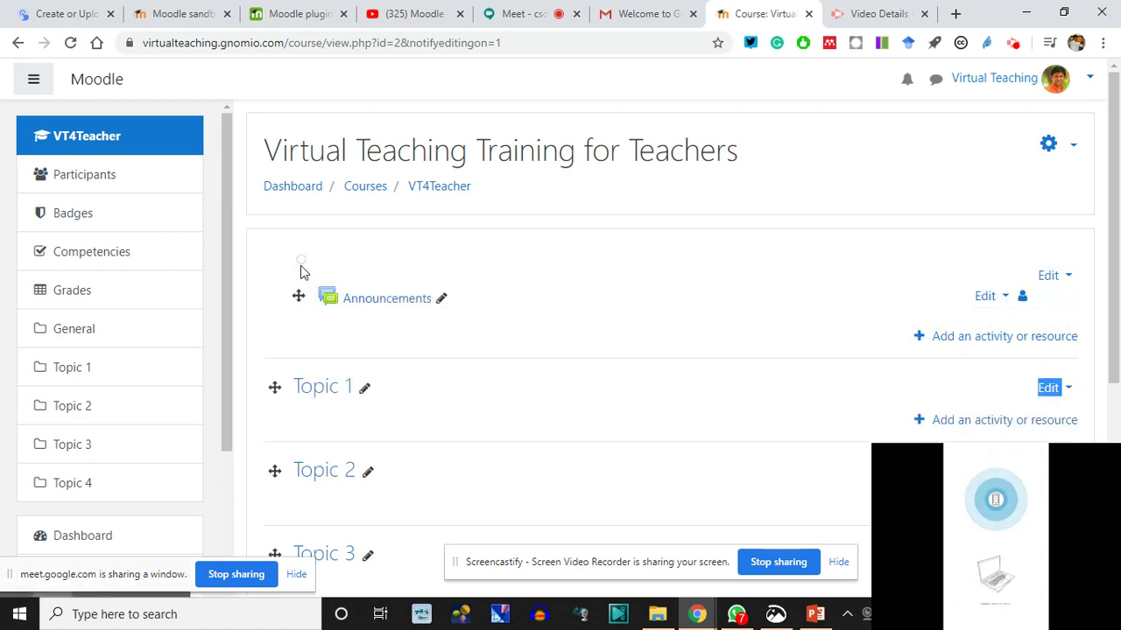
drag(275, 470, 278, 370)
scroll(325, 393, down, 3)
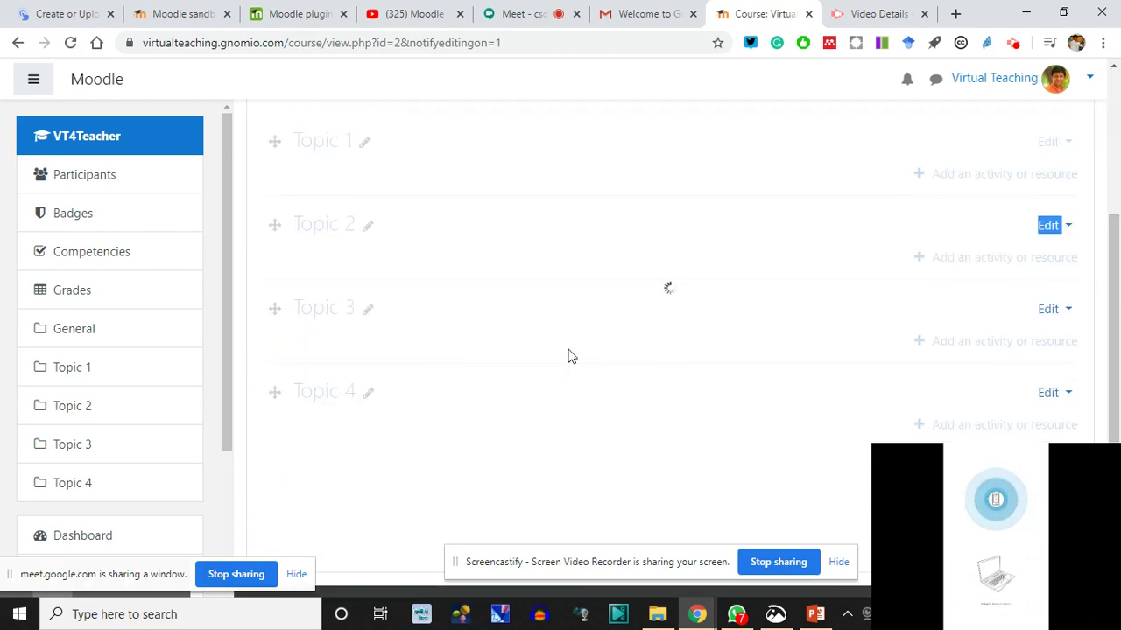
scroll(569, 355, up, 2)
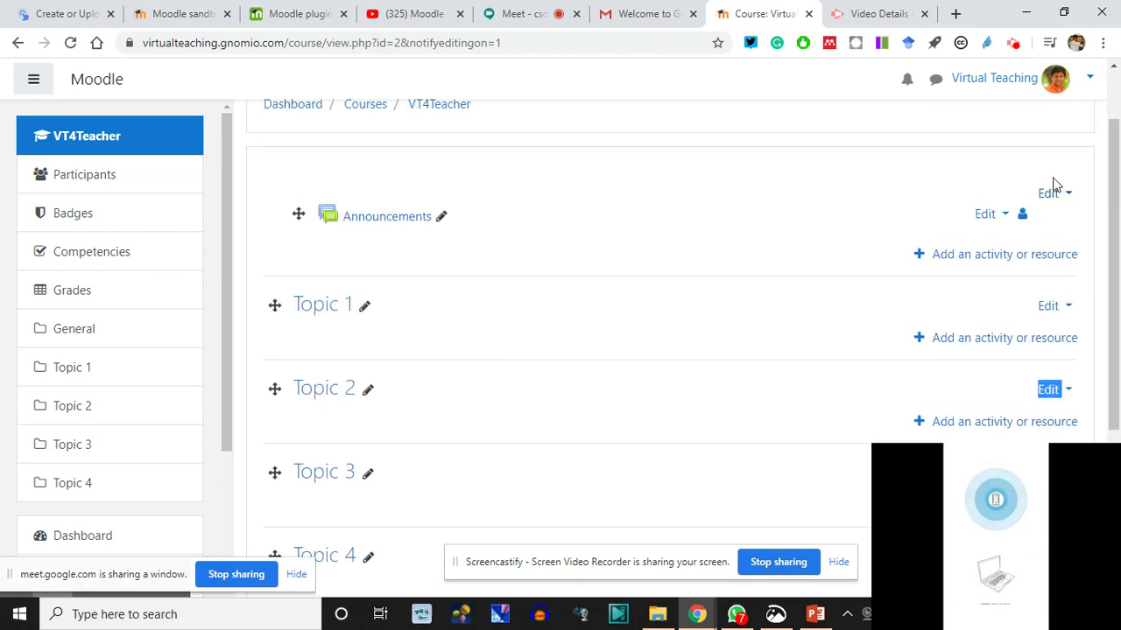
- Turn editing off for the Virtual Teaching Training for Teachers course and view the page without its editing controls
scroll(934, 271, up, 2)
click(1073, 150)
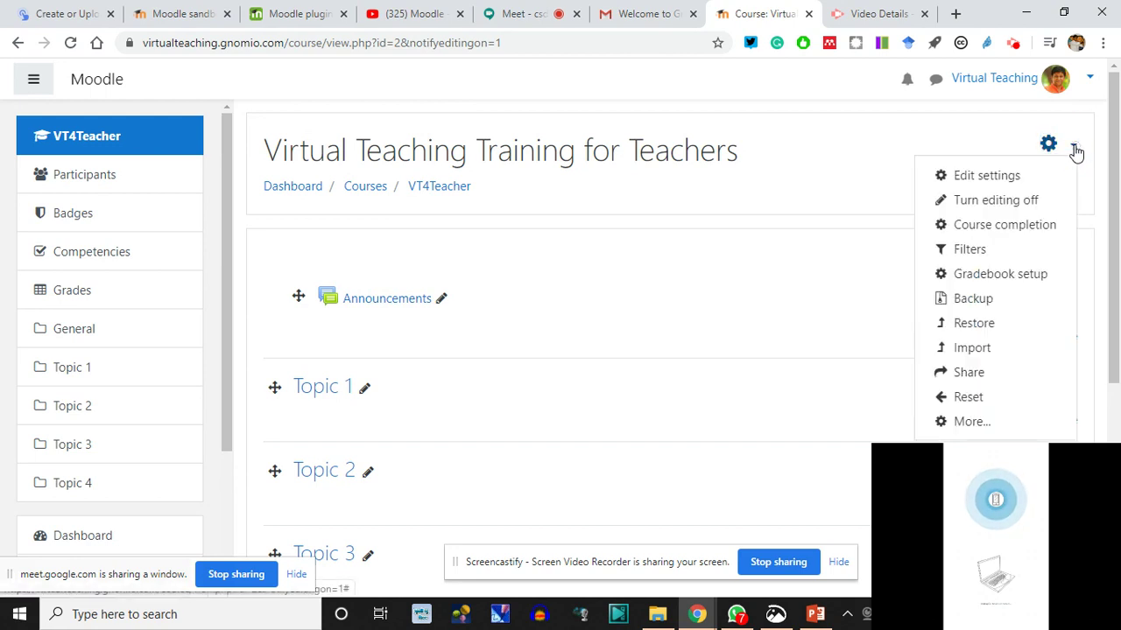
click(977, 203)
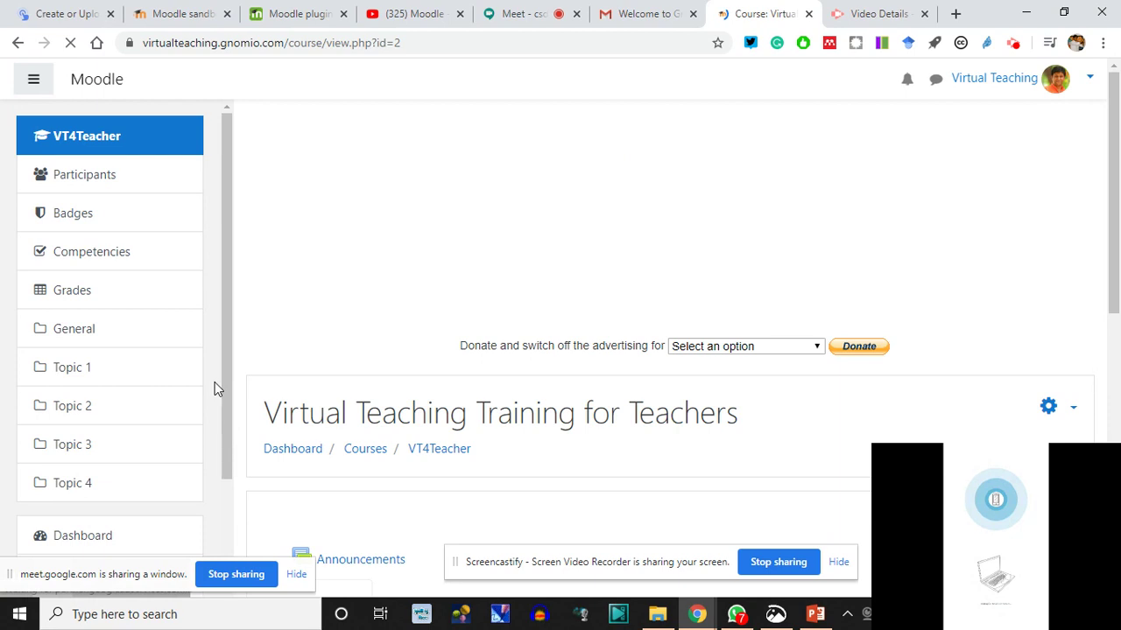
scroll(239, 412, down, 5)
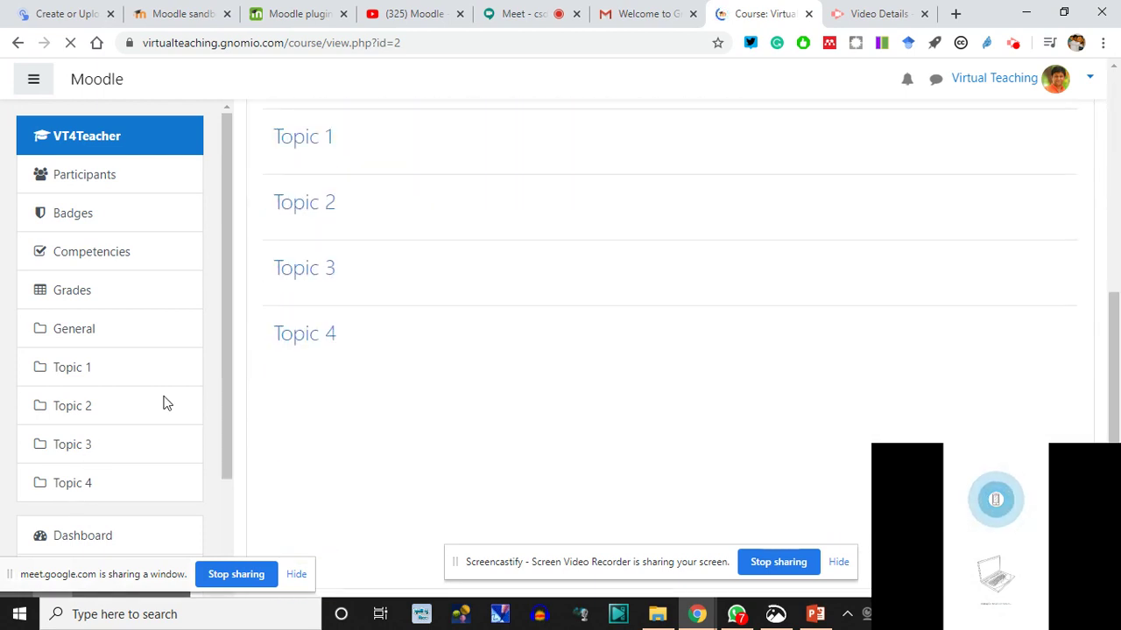
scroll(166, 403, down, 3)
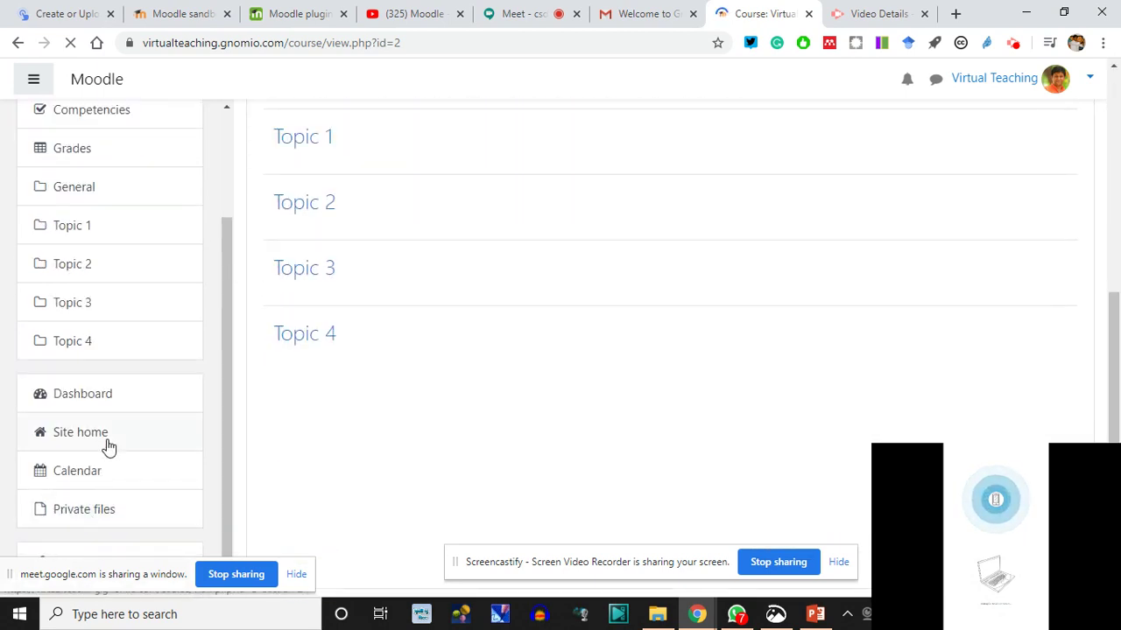
scroll(102, 485, down, 3)
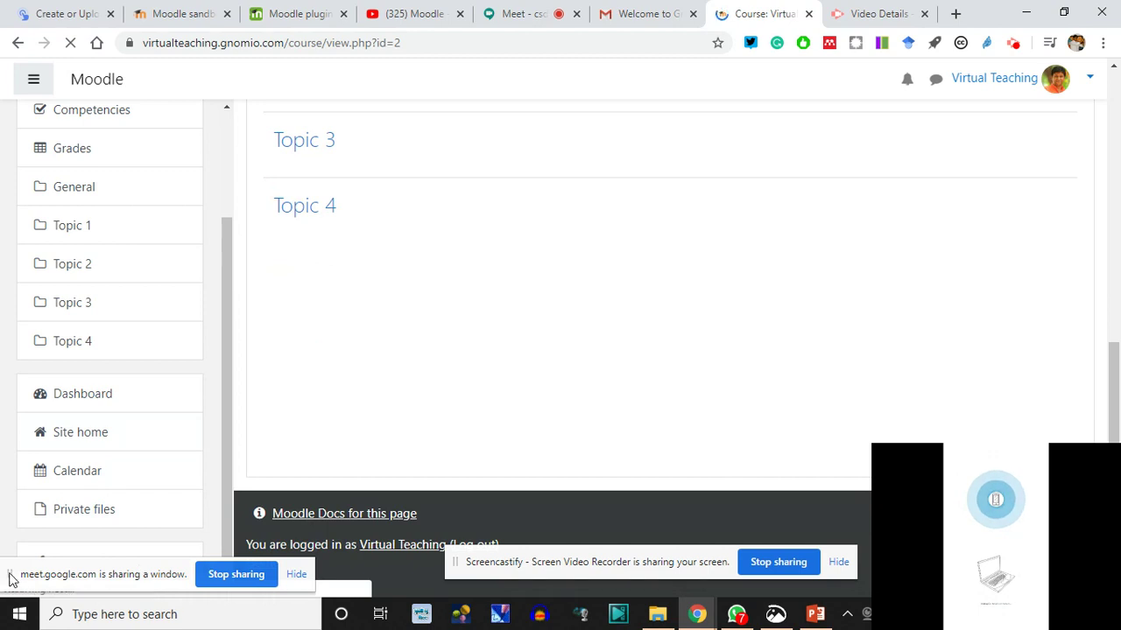
- Move the meet.google.com sharing notice off the course navigation and the recording controls
drag(10, 578, 257, 573)
click(223, 455)
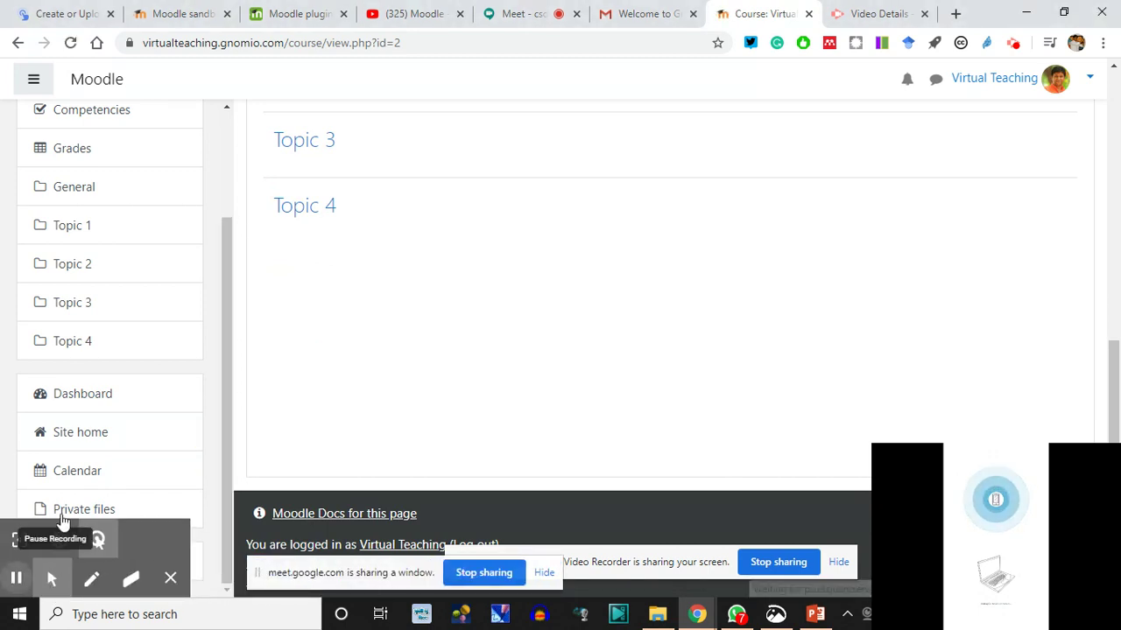
drag(230, 341, 247, 200)
- Turn course editing back on after viewing the Announcements item and the topics in normal mode
scroll(500, 219, up, 10)
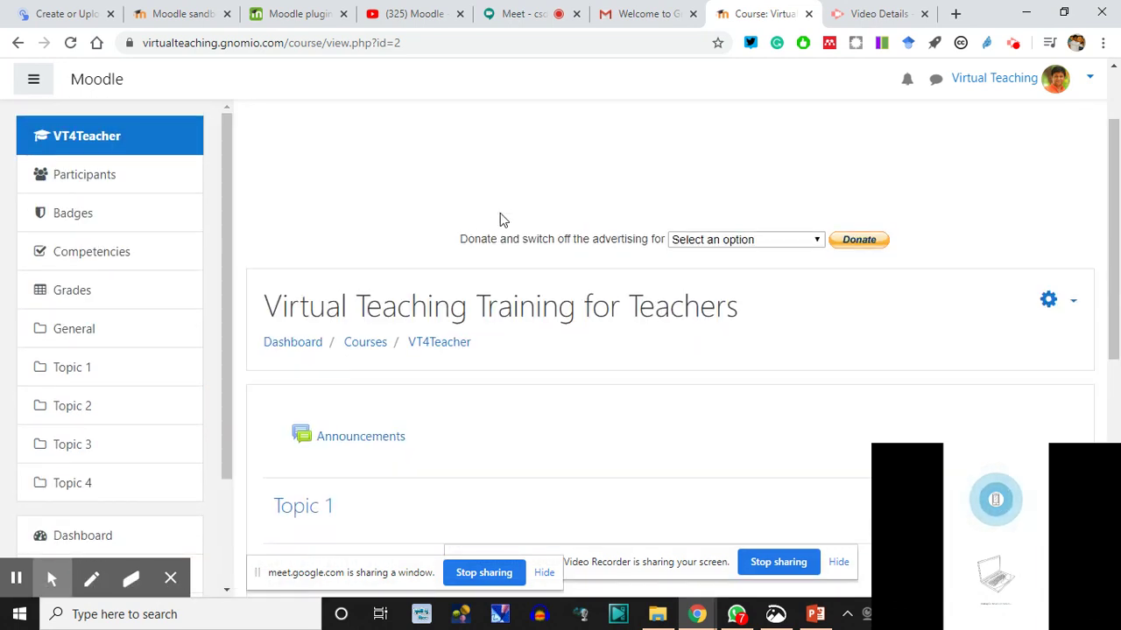
scroll(503, 224, down, 5)
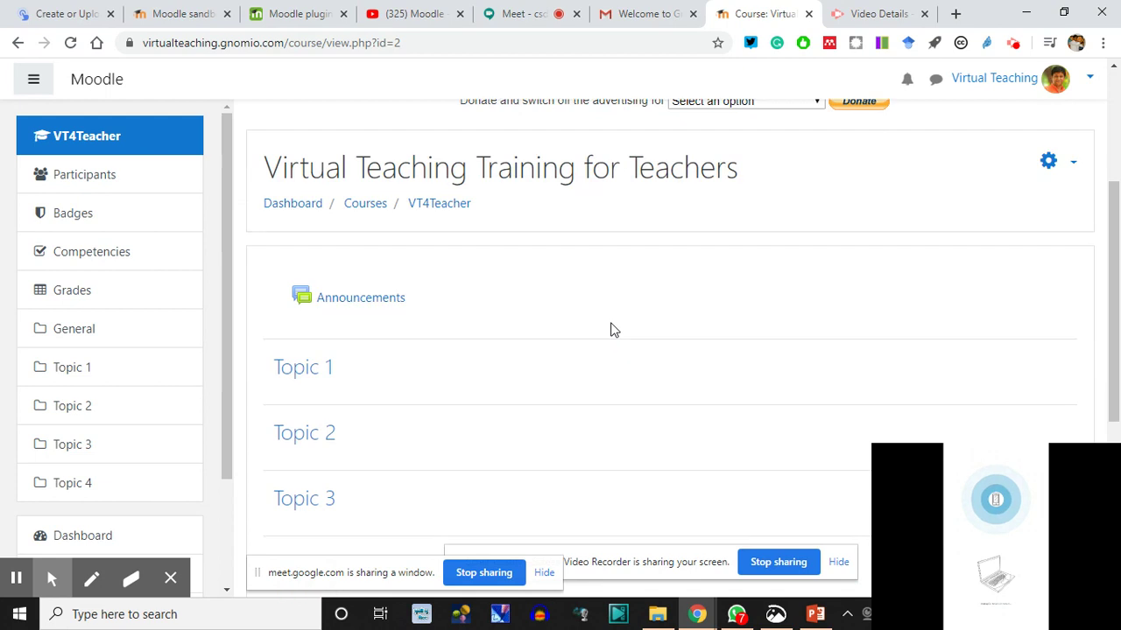
scroll(640, 250, up, 1)
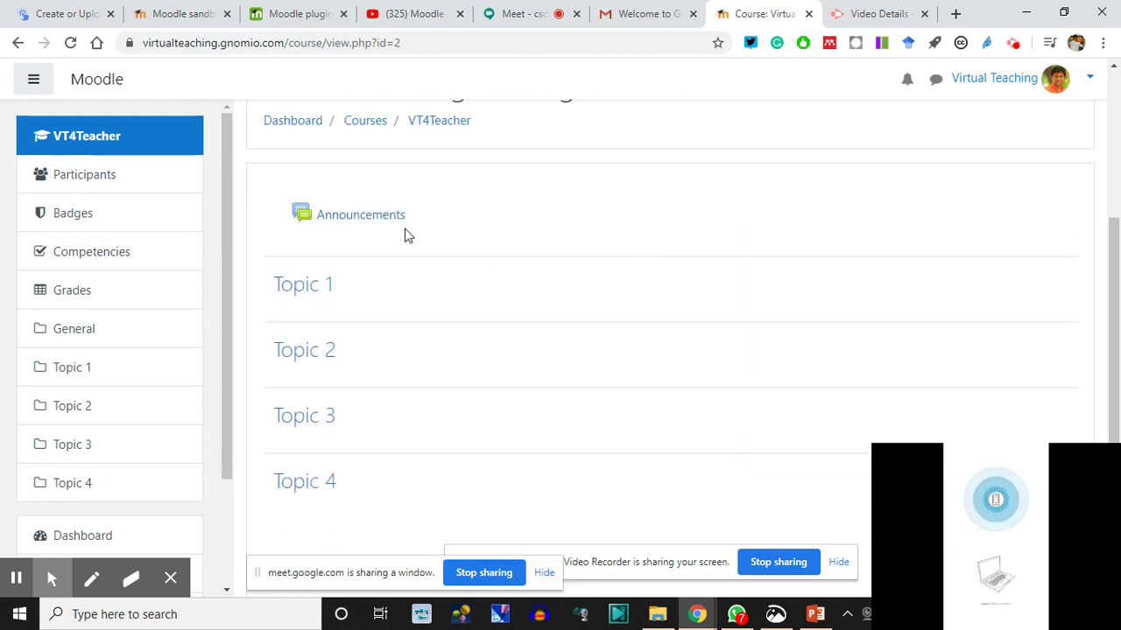
scroll(712, 244, up, 2)
click(1068, 247)
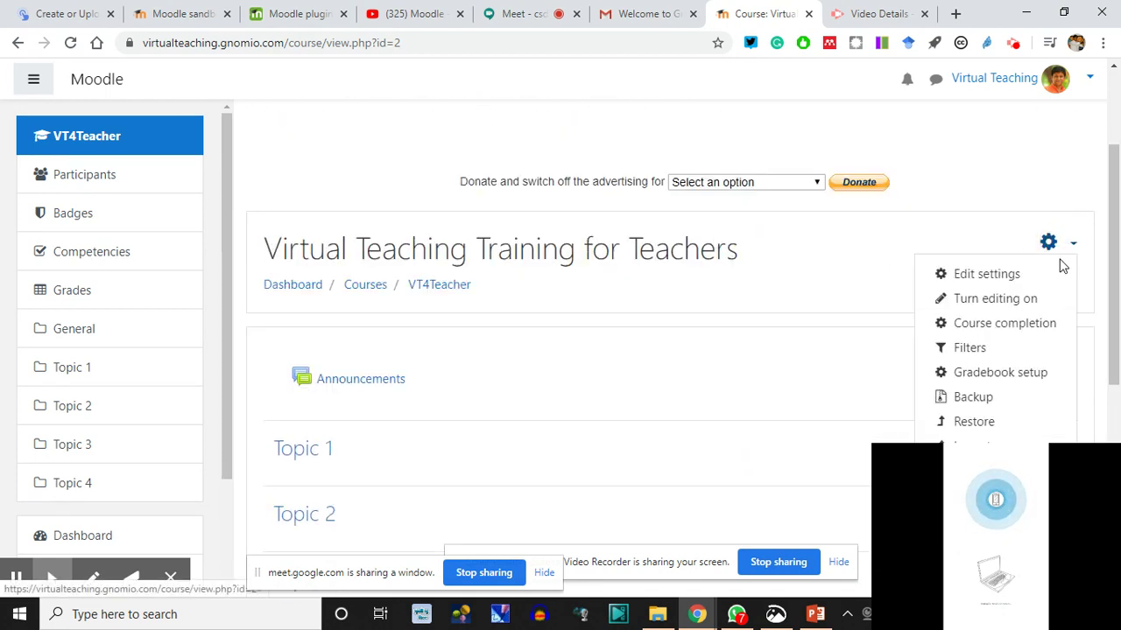
click(1005, 301)
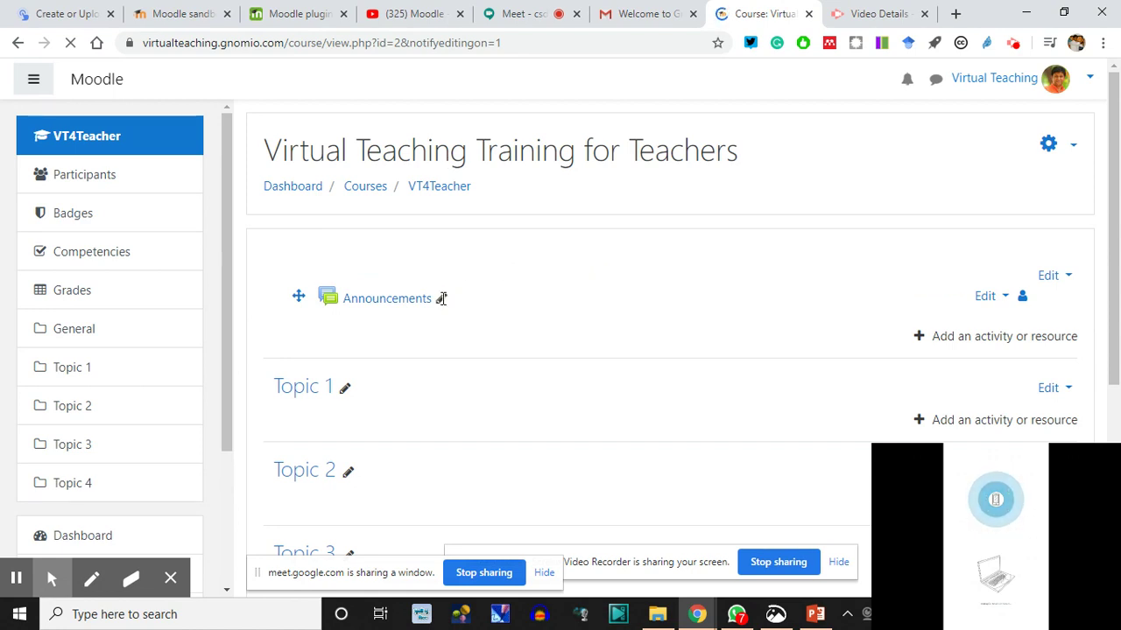
click(441, 304)
click(440, 300)
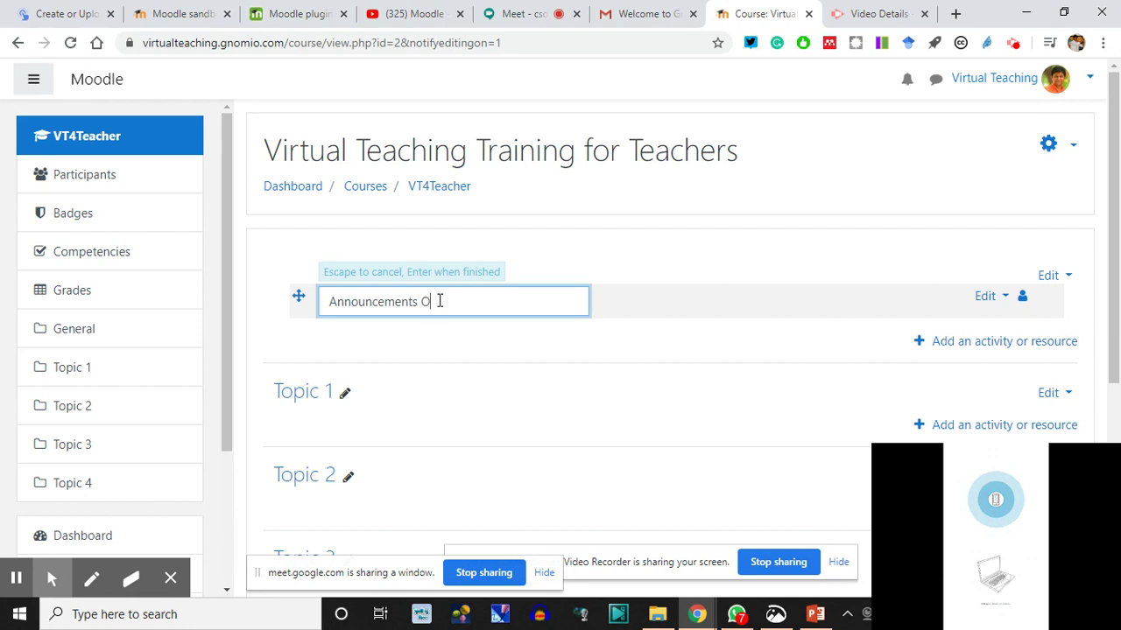
text(O)
key(BackSpace)
text(For Students)
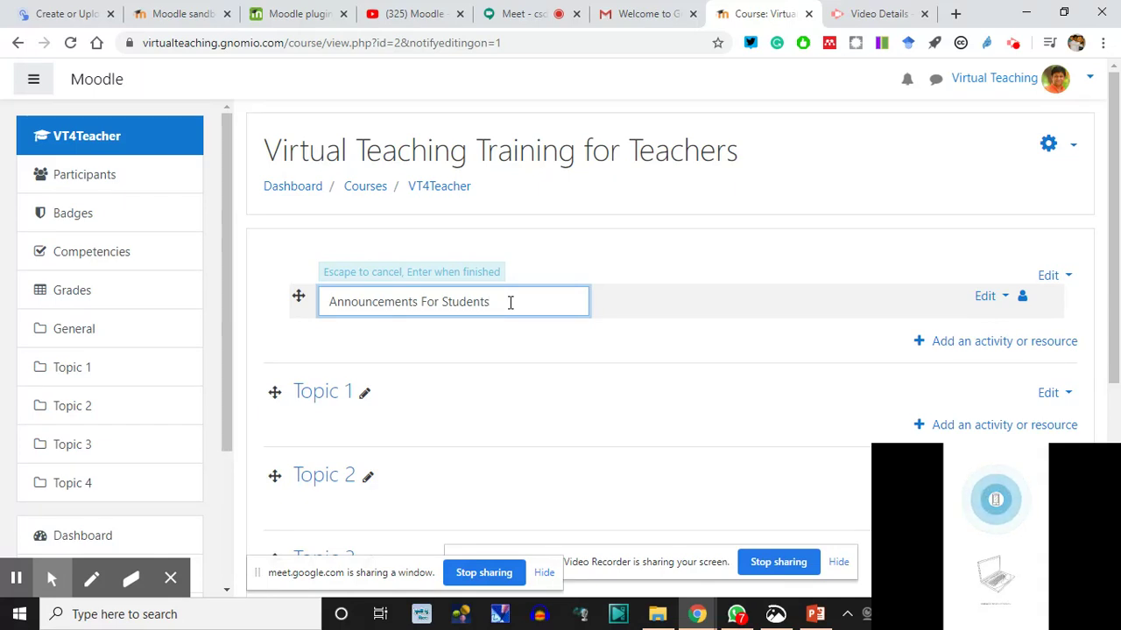
key(Escape)
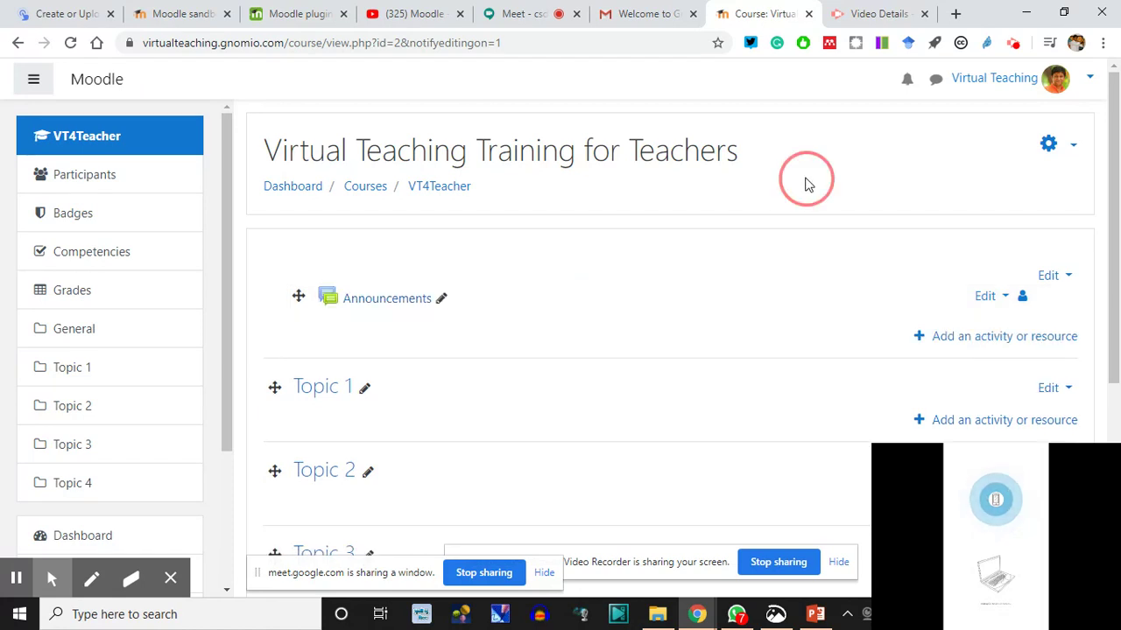
- Rename the Announcements item as "Announcements For Students" and save the new name
click(442, 300)
click(440, 299)
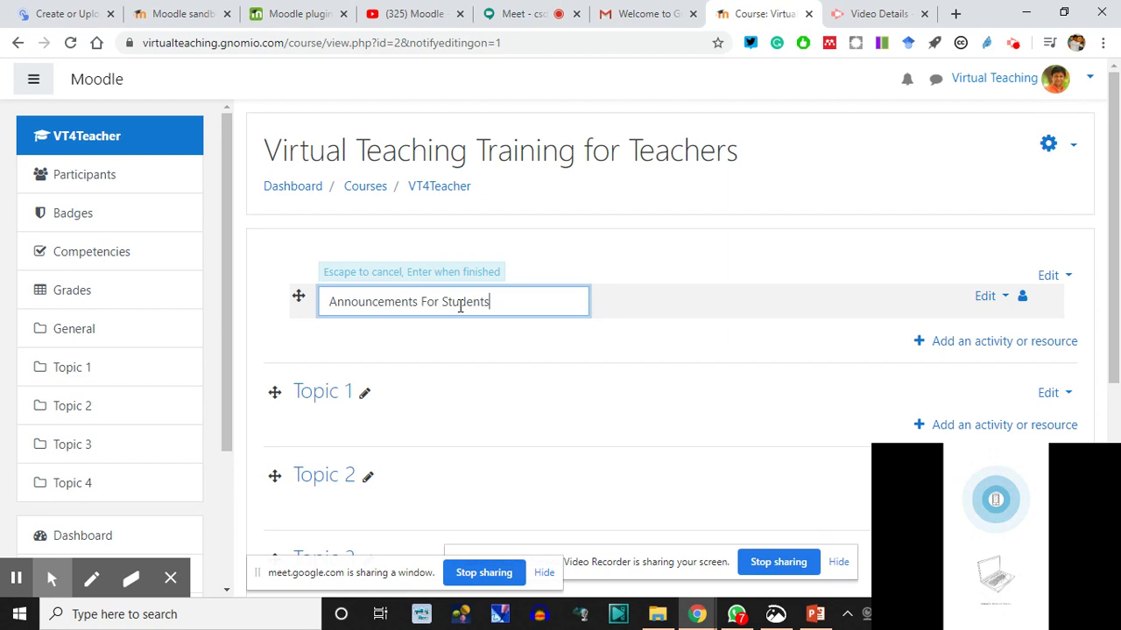
text(For Students)
key(Return)
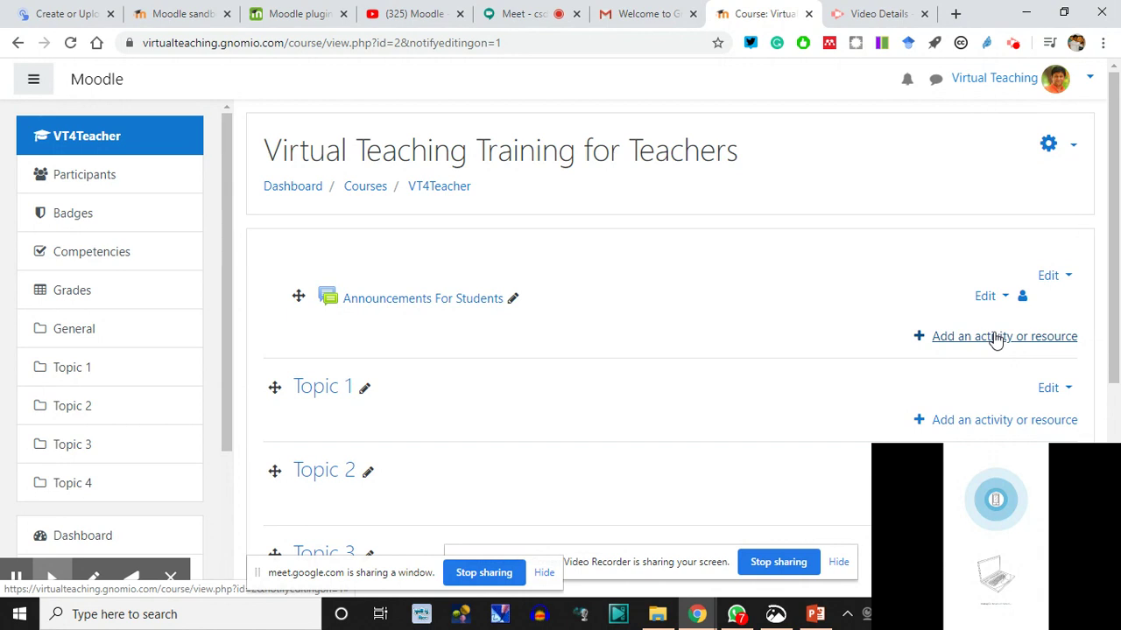
- Examine the general section and the four topics for where activities or resources can be added
scroll(499, 305, down, 1)
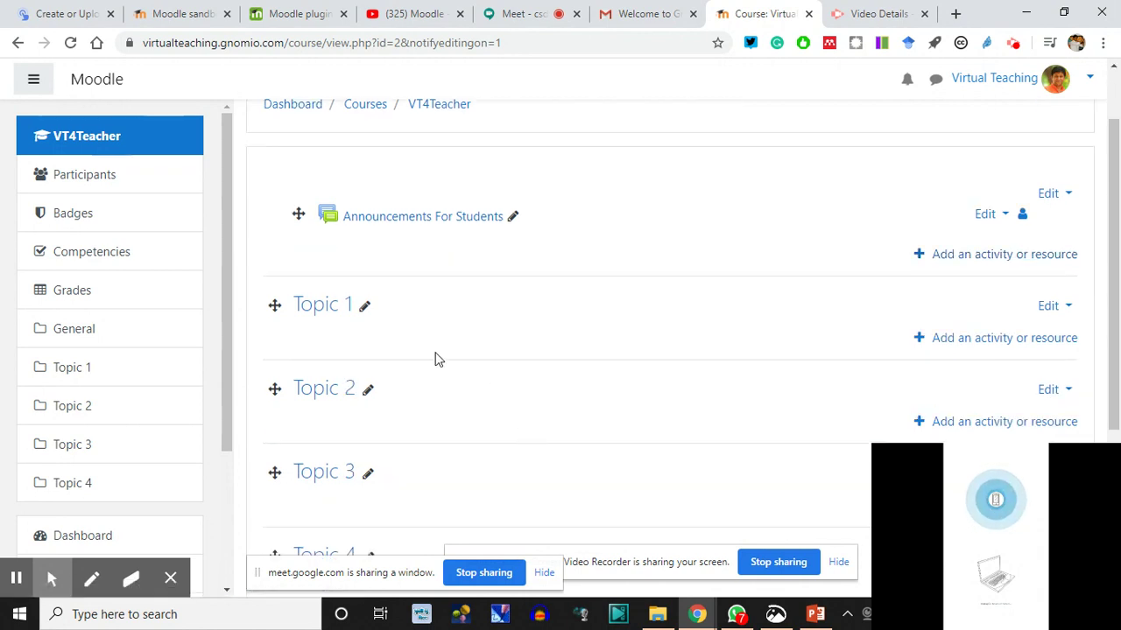
scroll(493, 375, down, 3)
scroll(832, 517, up, 4)
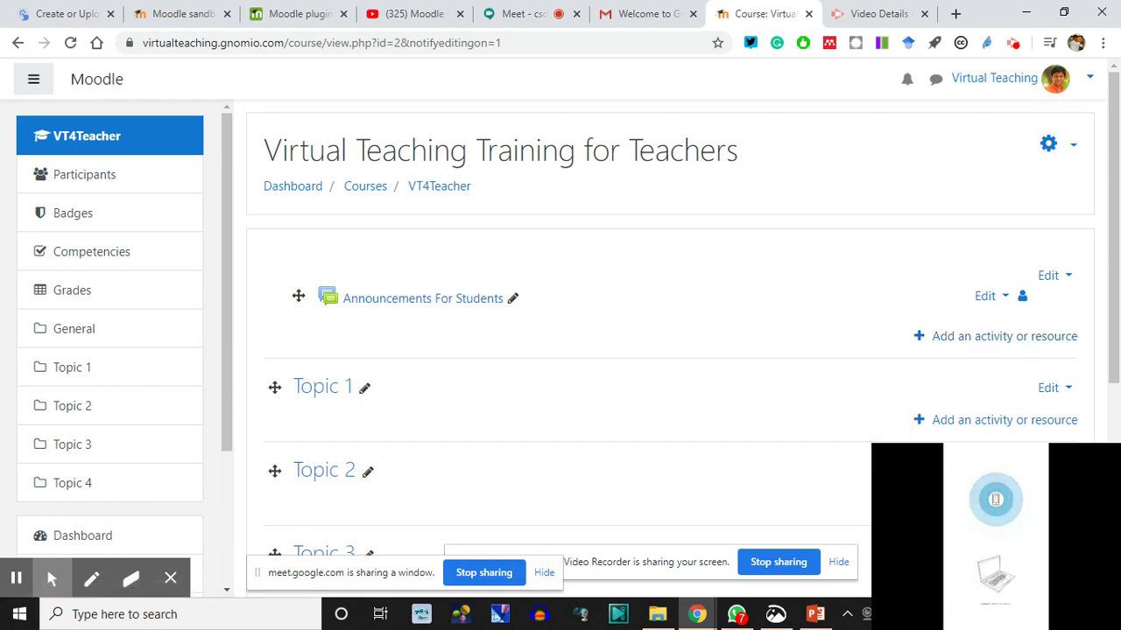
scroll(891, 426, down, 3)
click(891, 426)
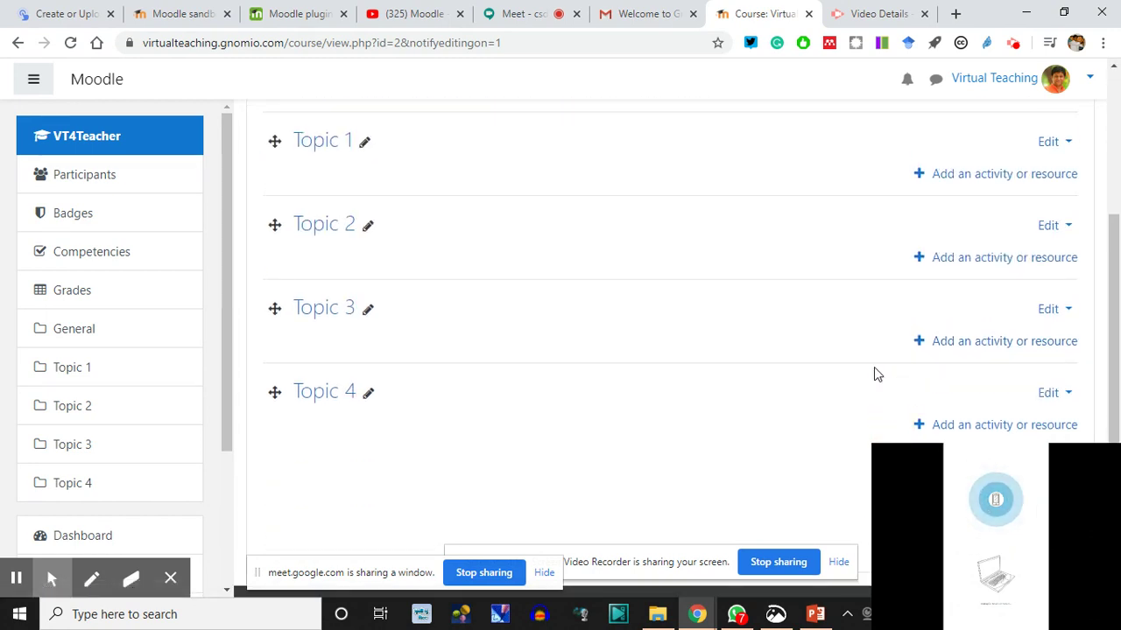
scroll(878, 375, up, 3)
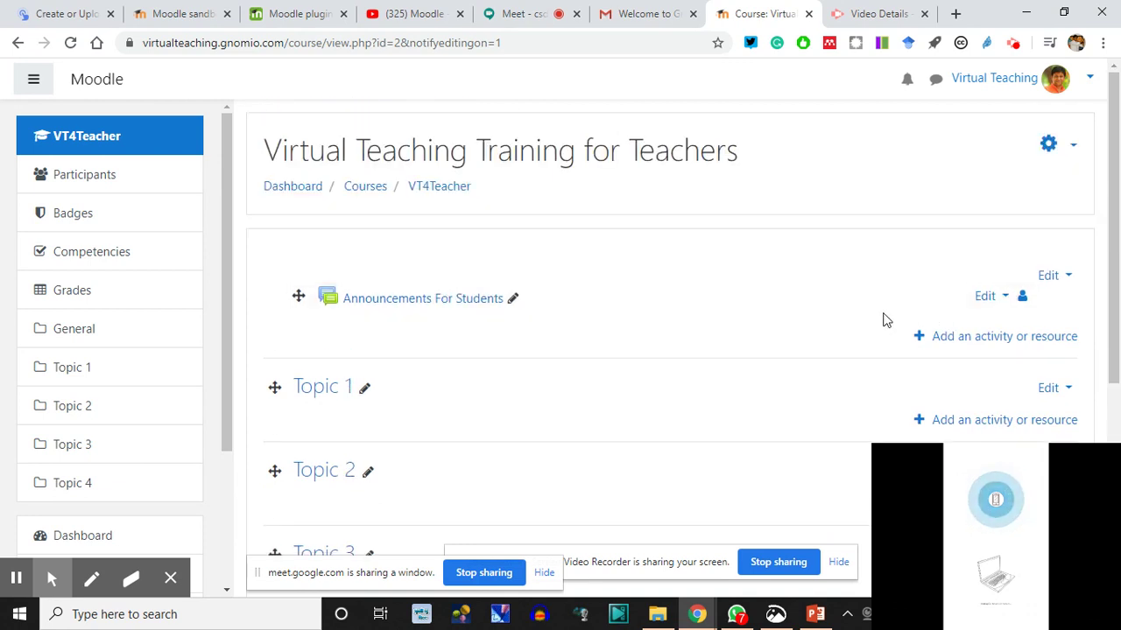
scroll(882, 317, down, 2)
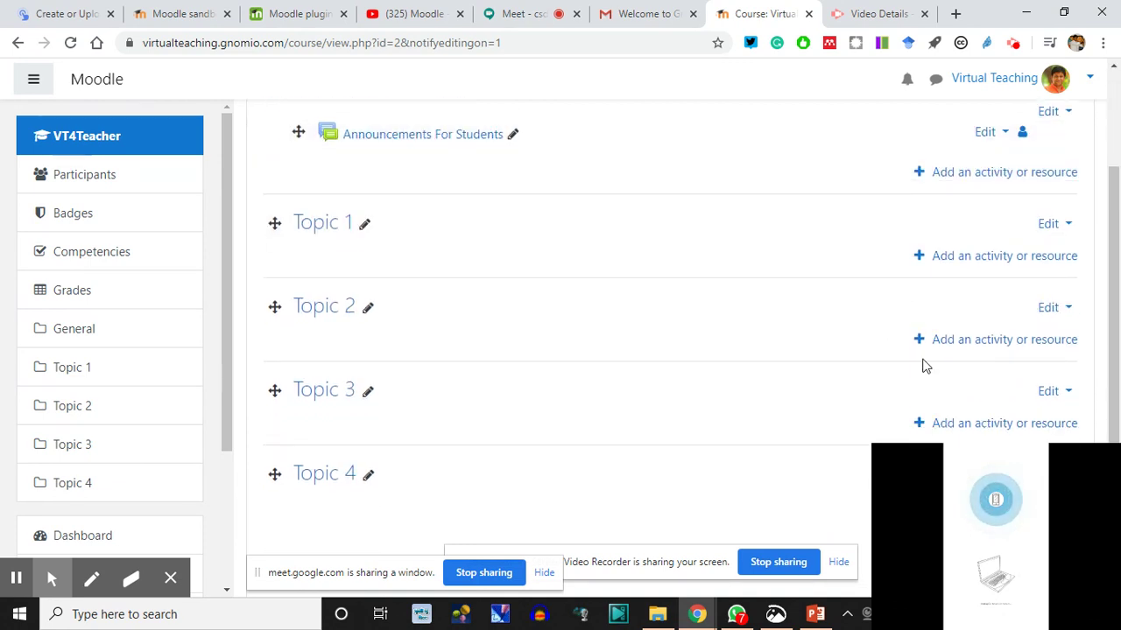
- Add one new topic section after Topic 4 at the end of the course
scroll(573, 460, down, 1)
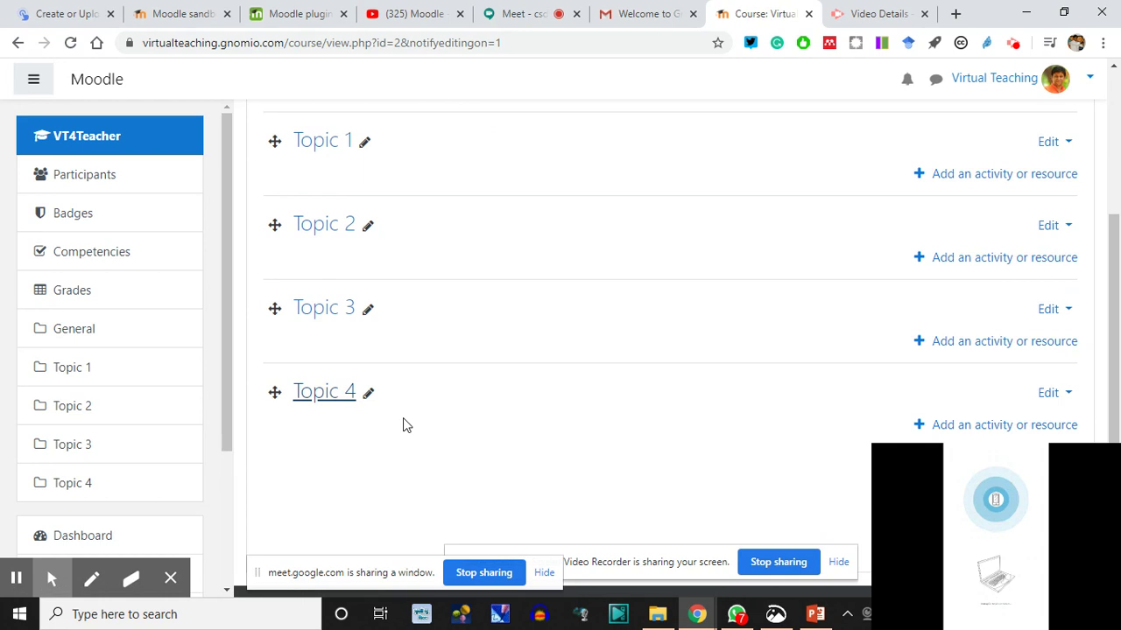
scroll(403, 425, down, 1)
click(1042, 363)
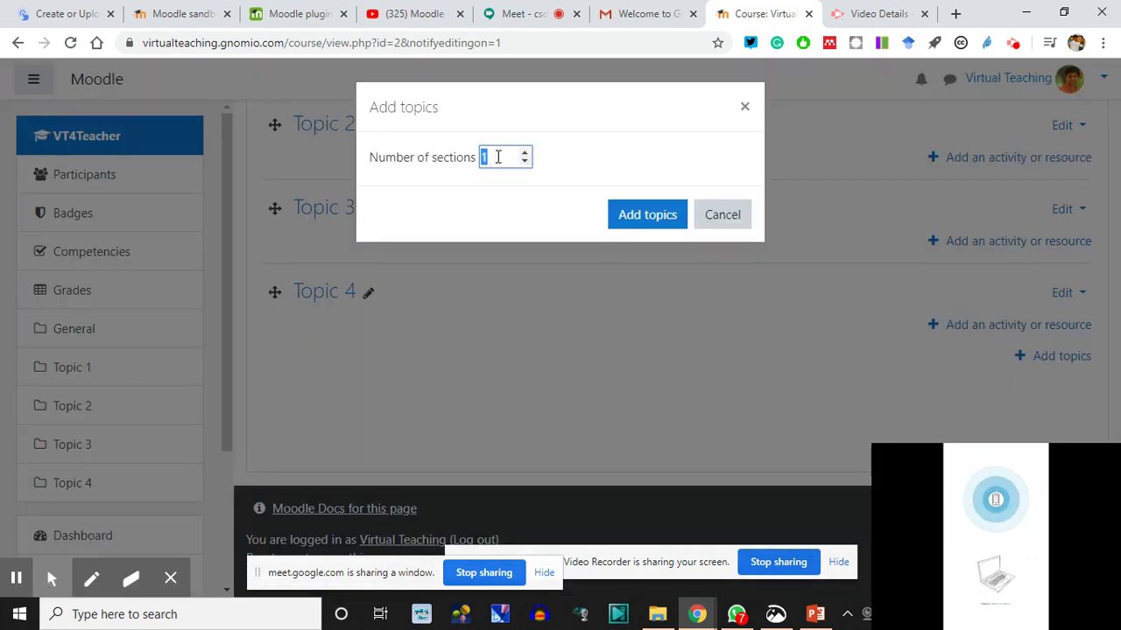
click(646, 219)
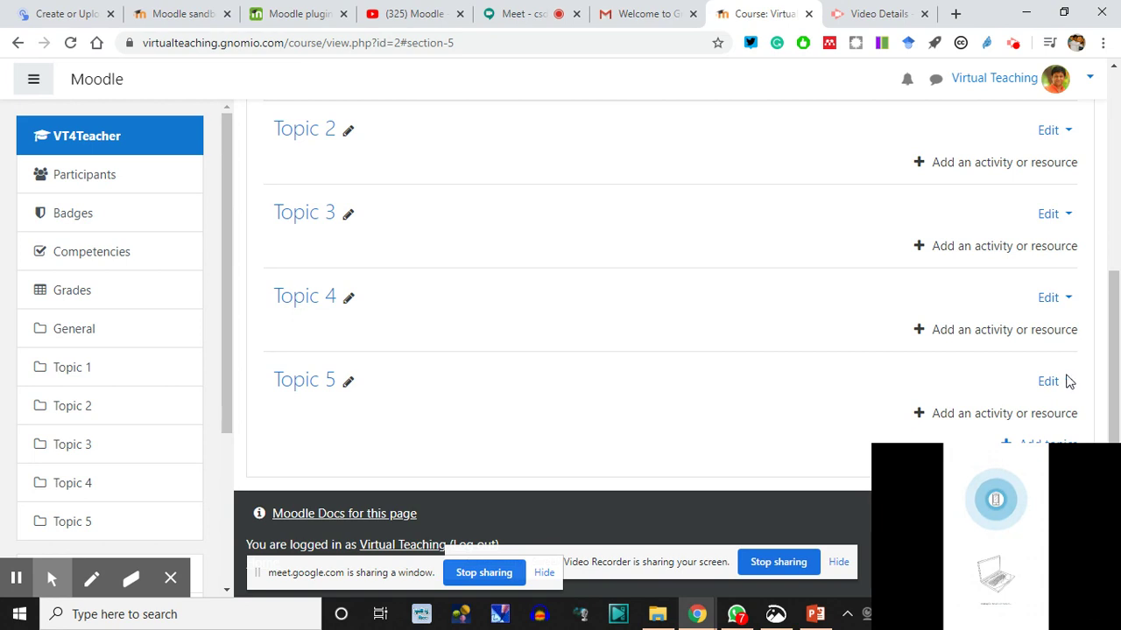
- Toggle Topic 5 to hidden and back to visible for students, and delete the topic from the course
click(1068, 385)
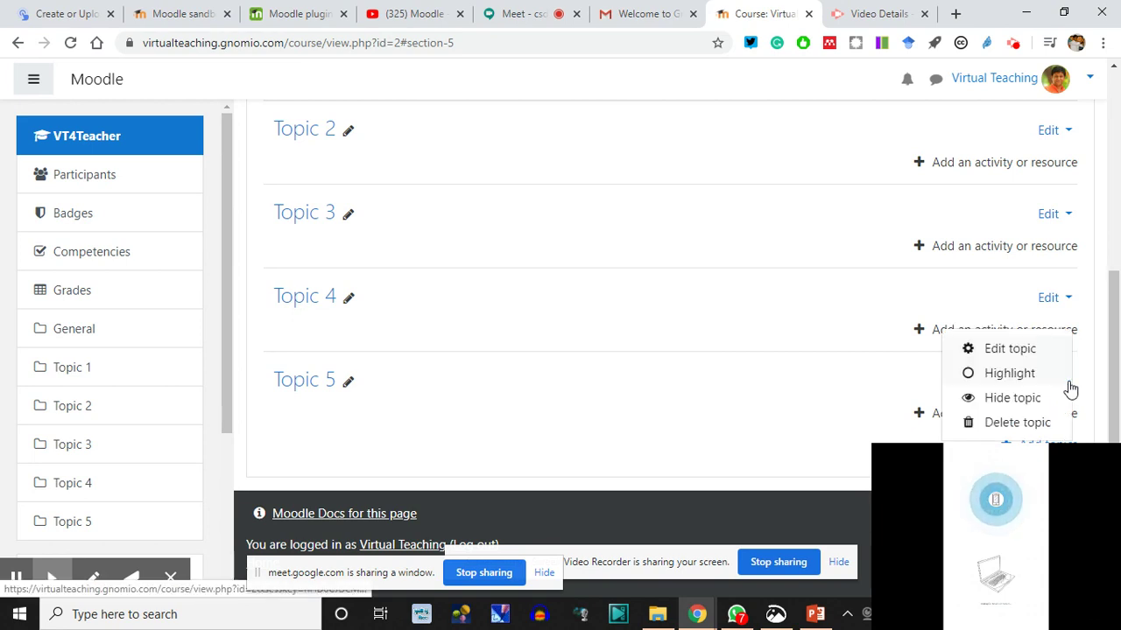
click(1009, 425)
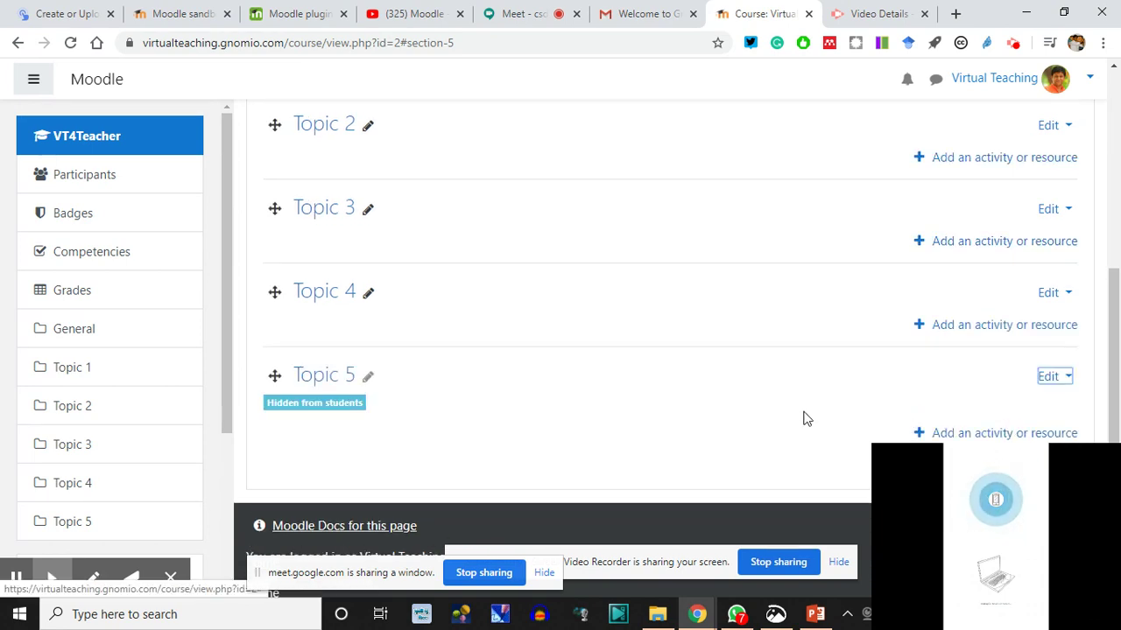
click(1059, 376)
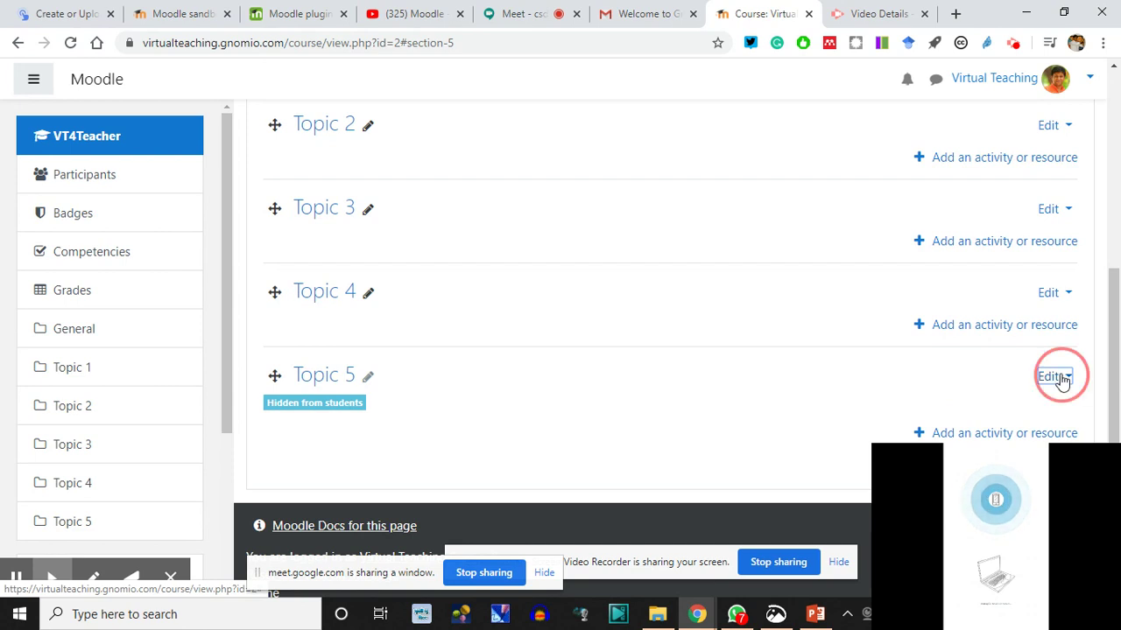
click(1038, 438)
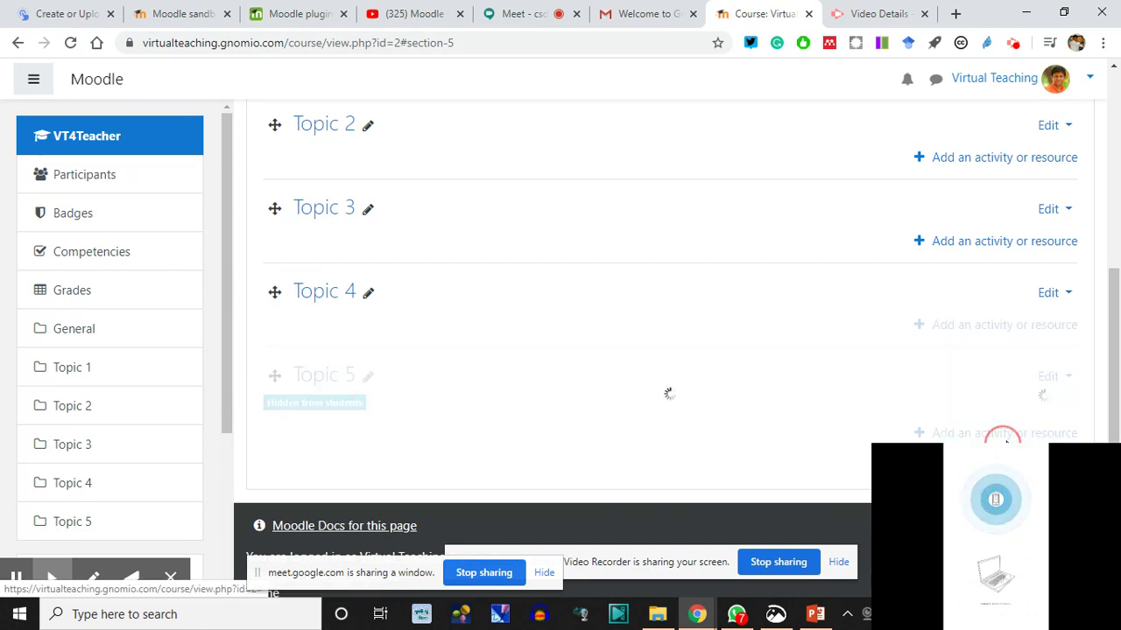
click(1059, 377)
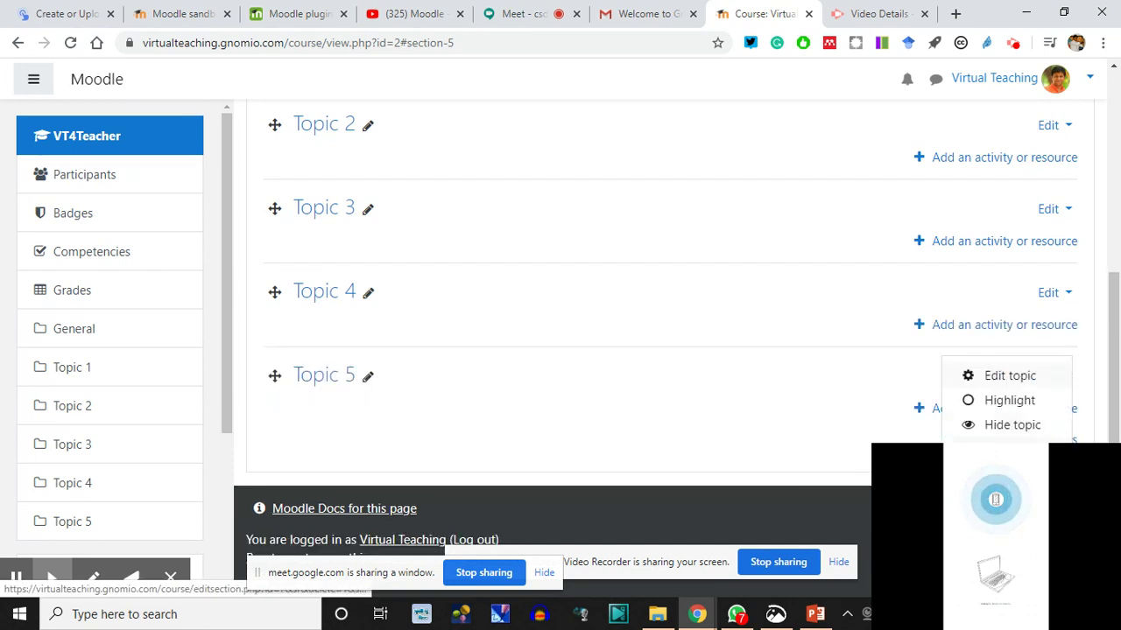
click(1018, 437)
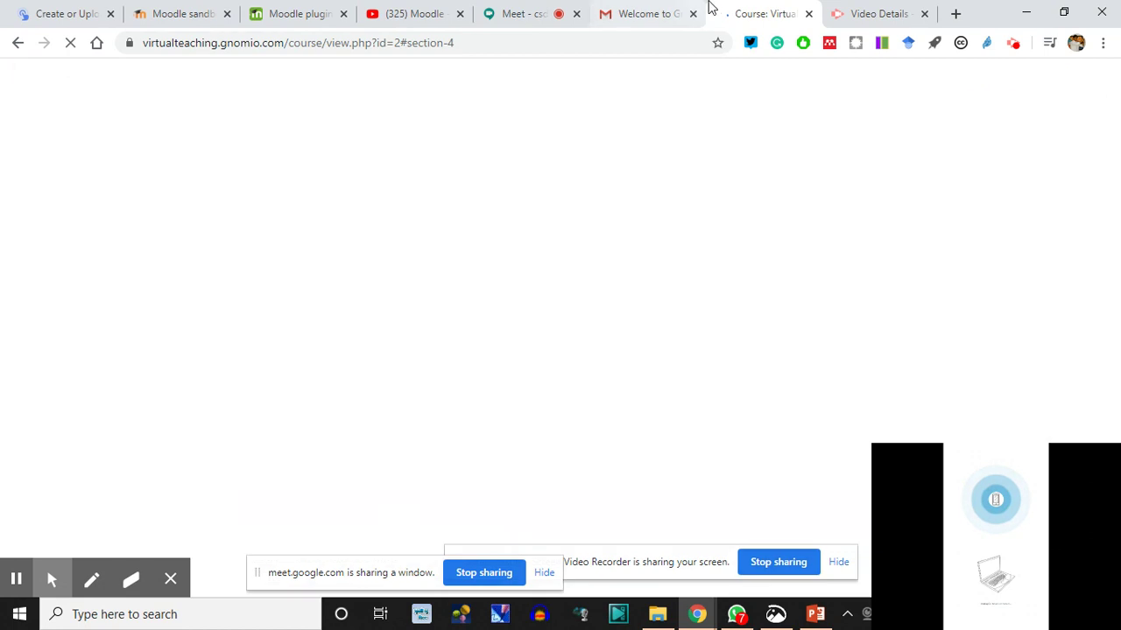
- Rename Topic 1 as "Introduction to Virtual Teaching" and save the new name
scroll(464, 355, up, 4)
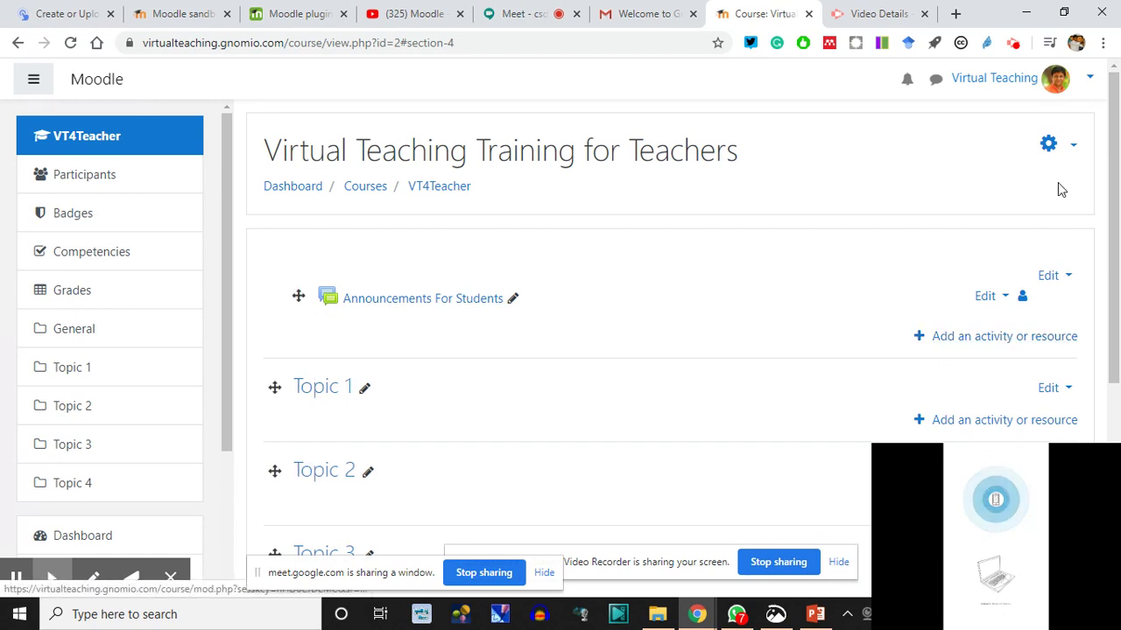
scroll(383, 353, up, 4)
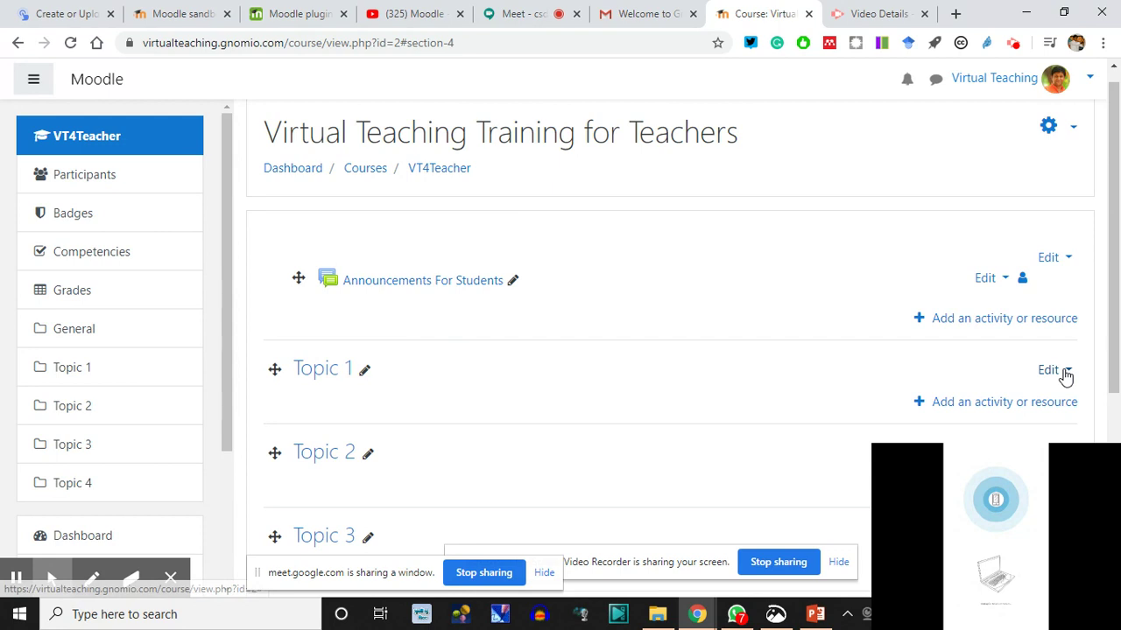
click(364, 370)
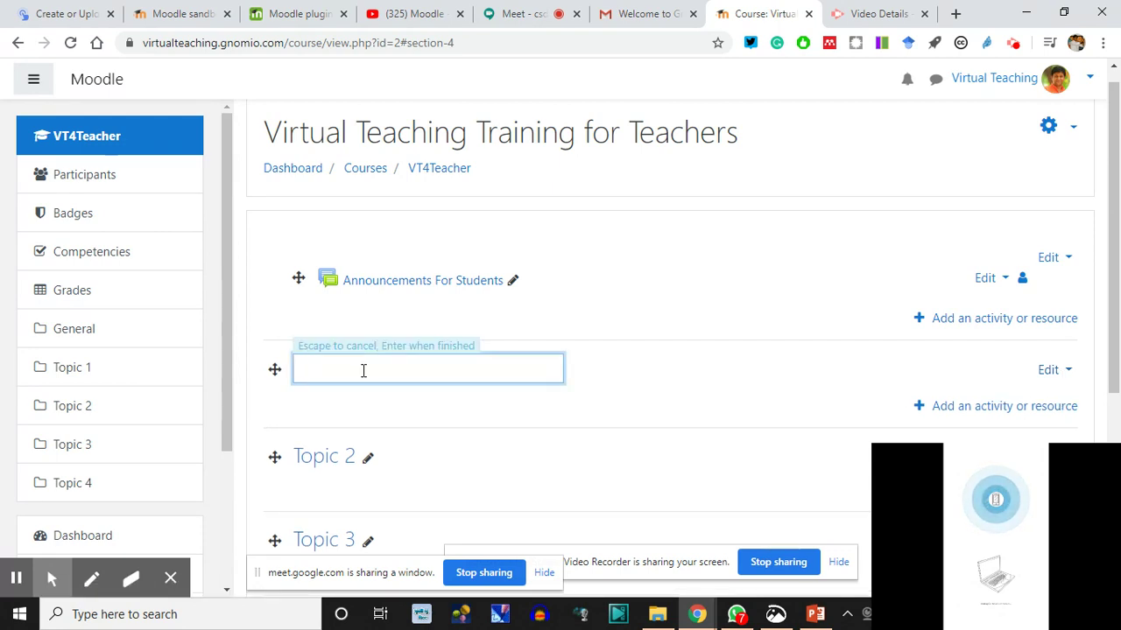
text(Introduction to V)
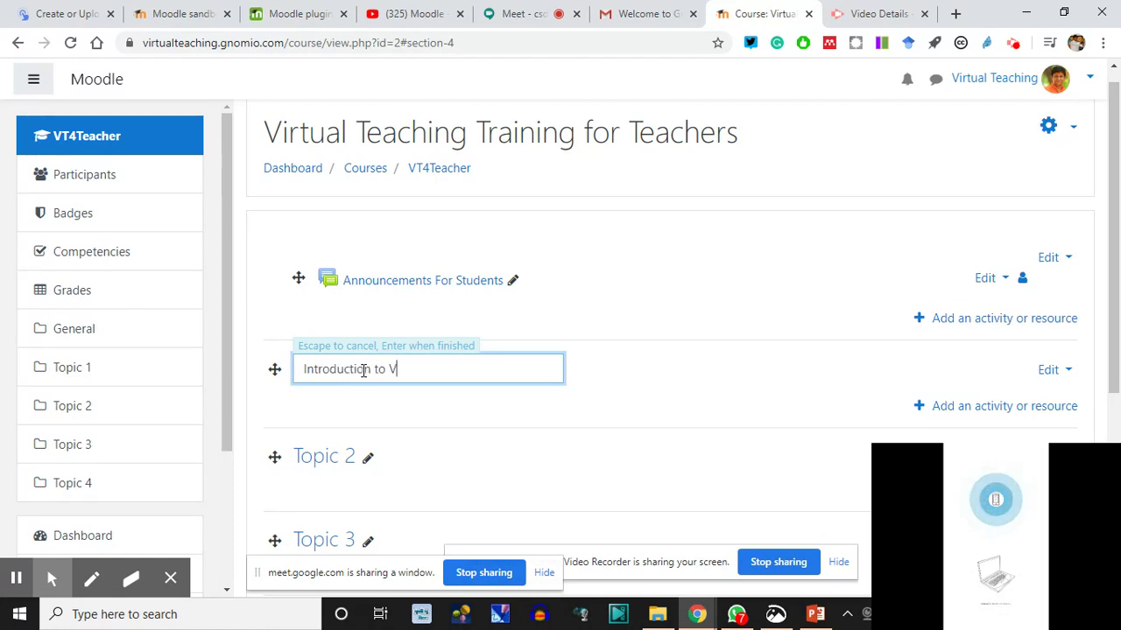
text(irtual Tra)
text(ining)
key(BackSpace)
key(BackSpace)
key(BackSpace)
key(BackSpace)
key(BackSpace)
key(BackSpace)
key(BackSpace)
text(eaching)
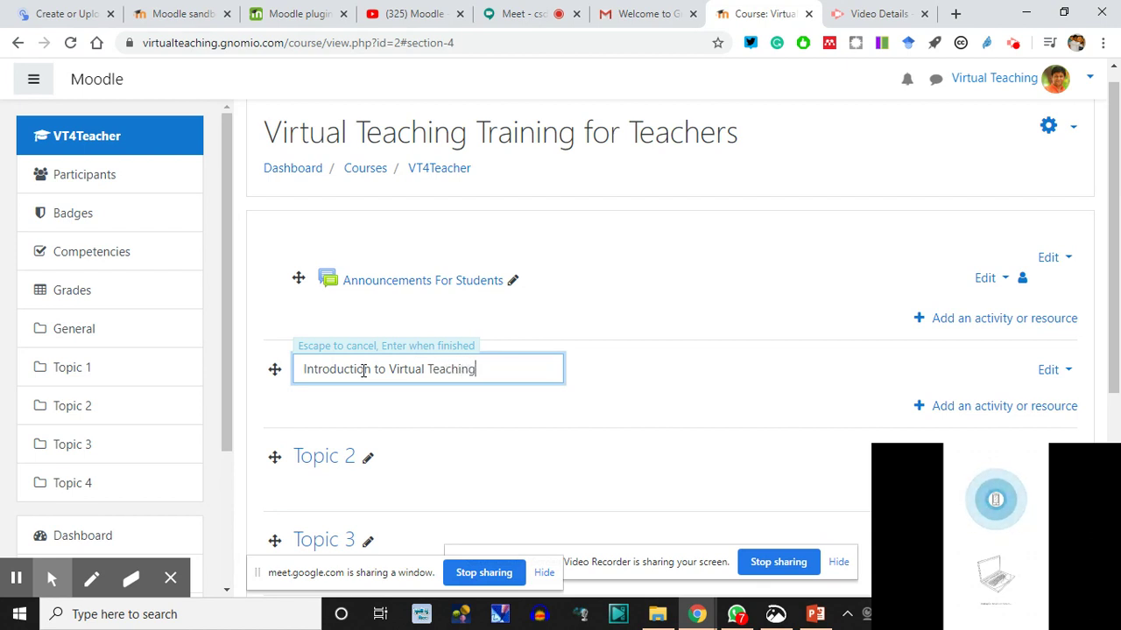
key(Return)
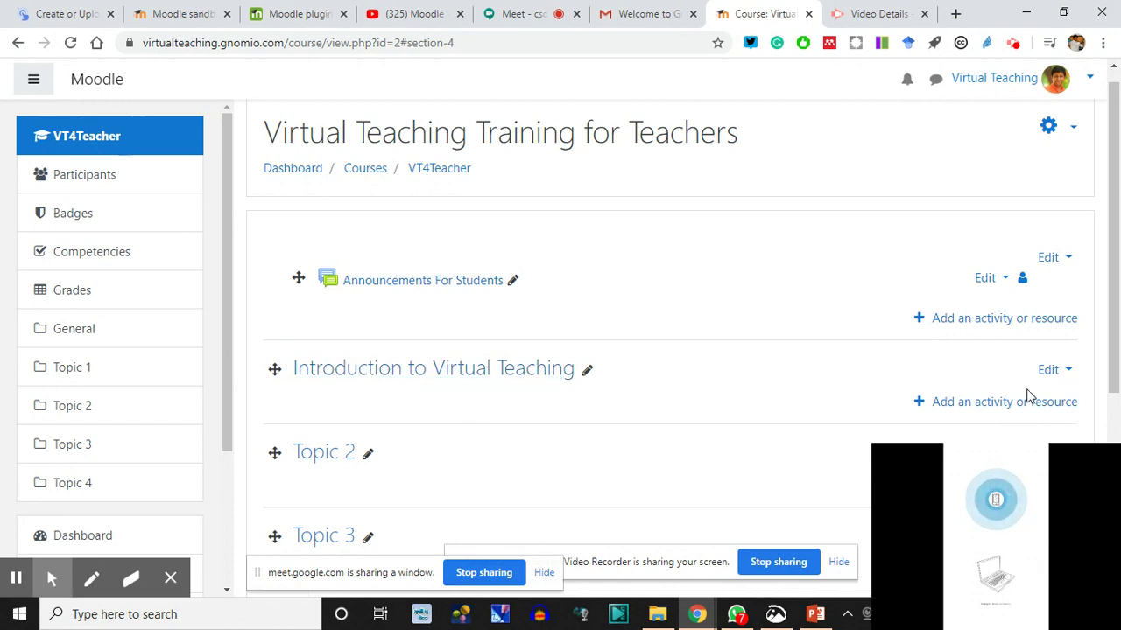
- Review the activities and resources that can be added to the Introduction to Virtual Teaching section, and close the list without adding anything
click(992, 404)
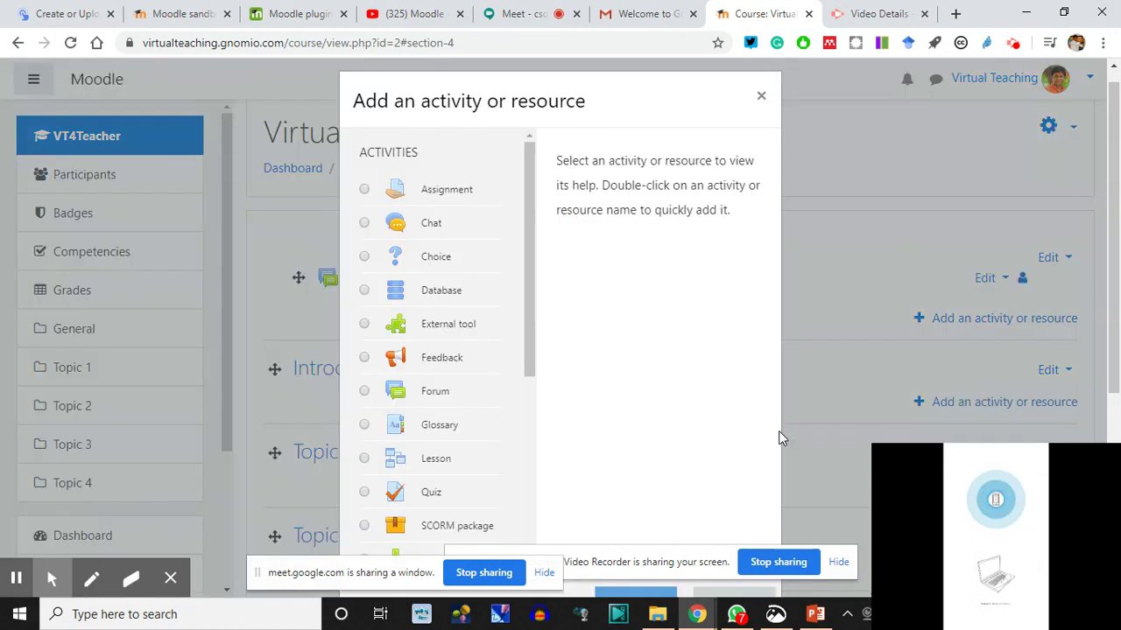
scroll(430, 407, down, 3)
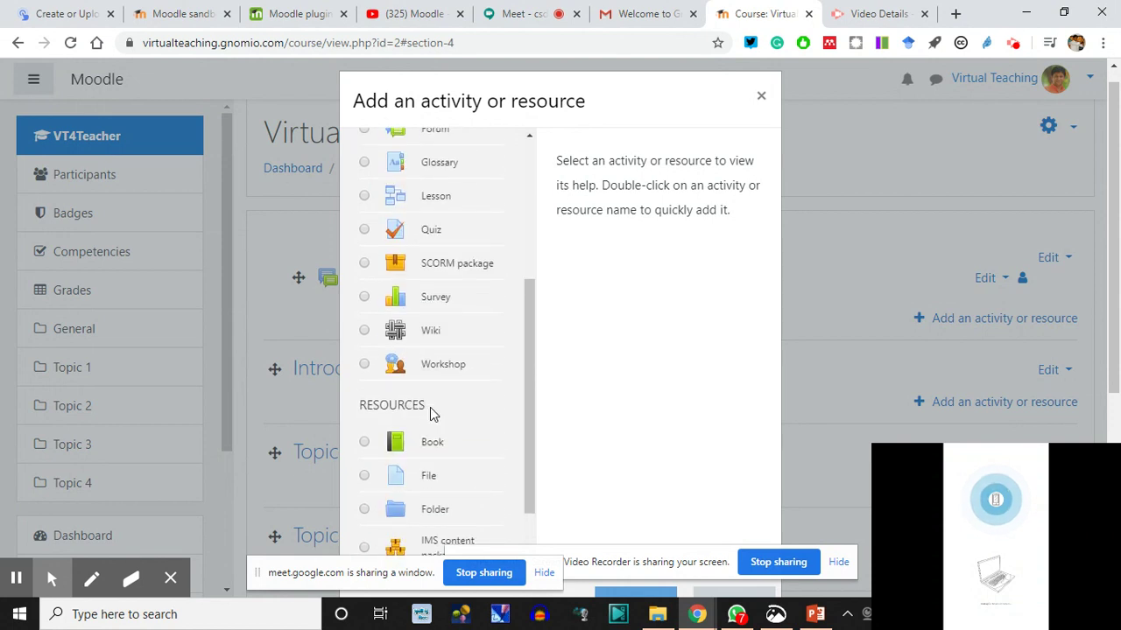
scroll(430, 407, down, 1)
scroll(582, 245, up, 1)
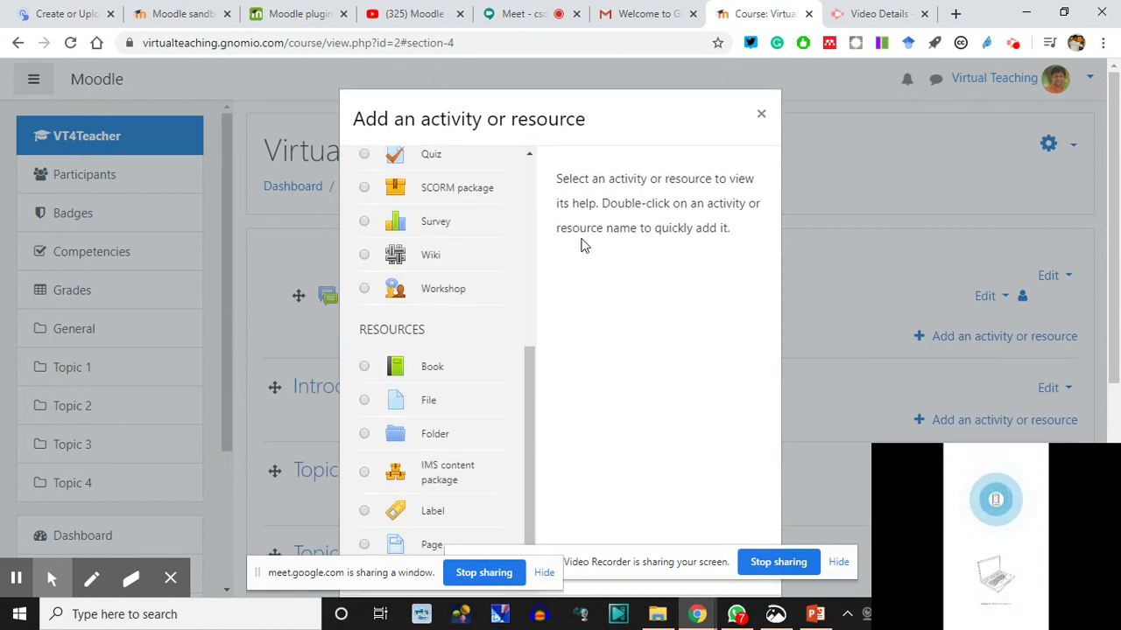
drag(526, 381, 528, 243)
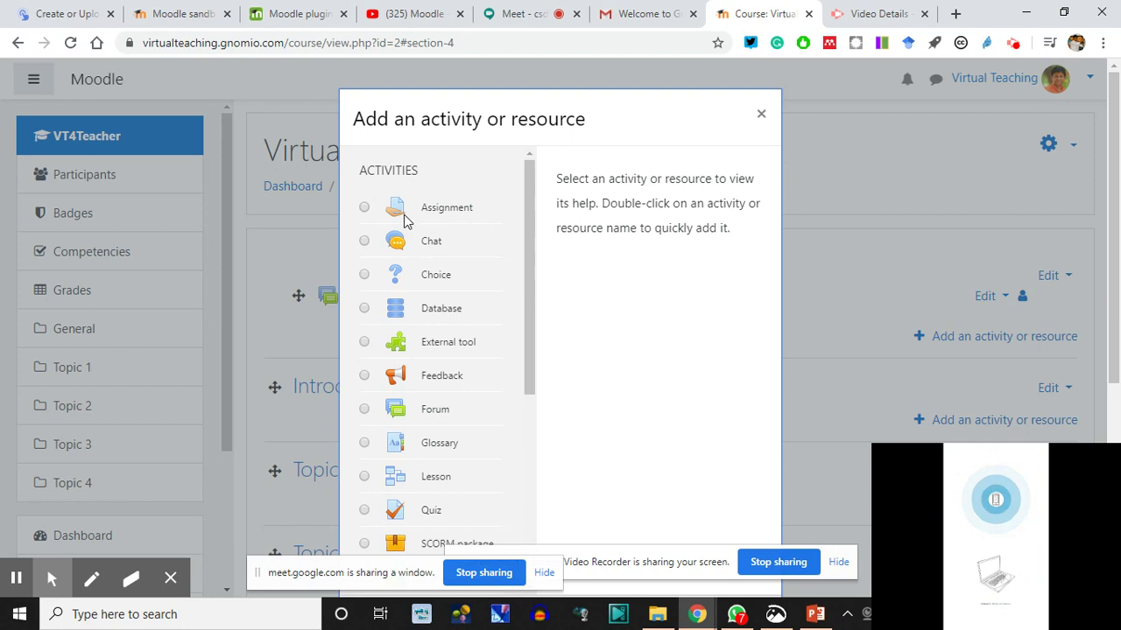
click(761, 115)
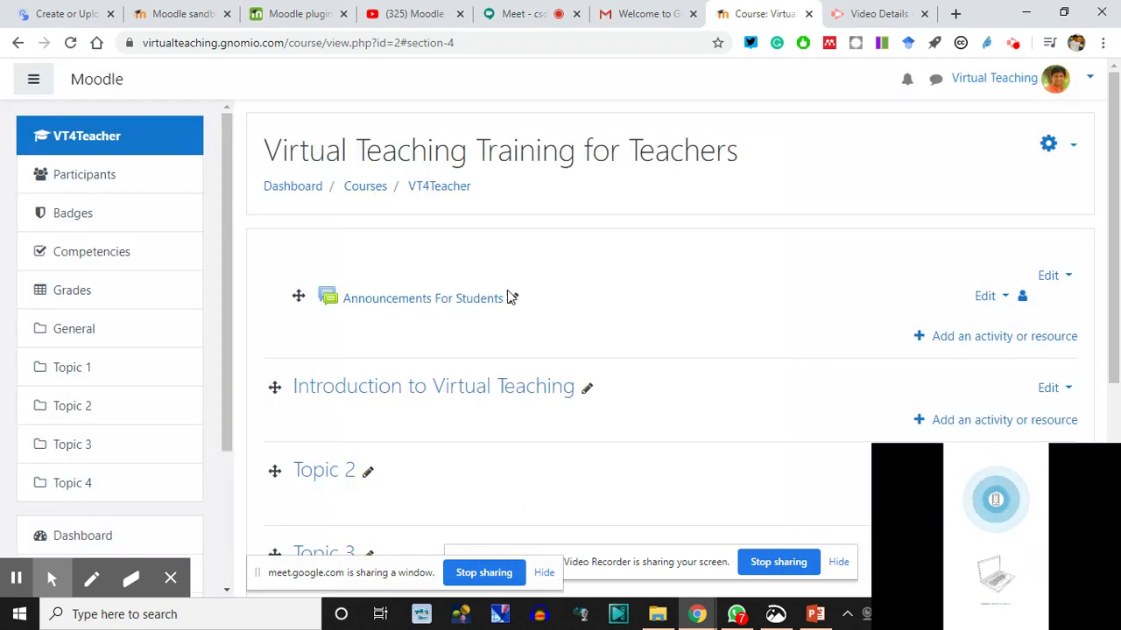
- Open the activity and resource list for the general section and read the description of the Assignment activity
click(957, 340)
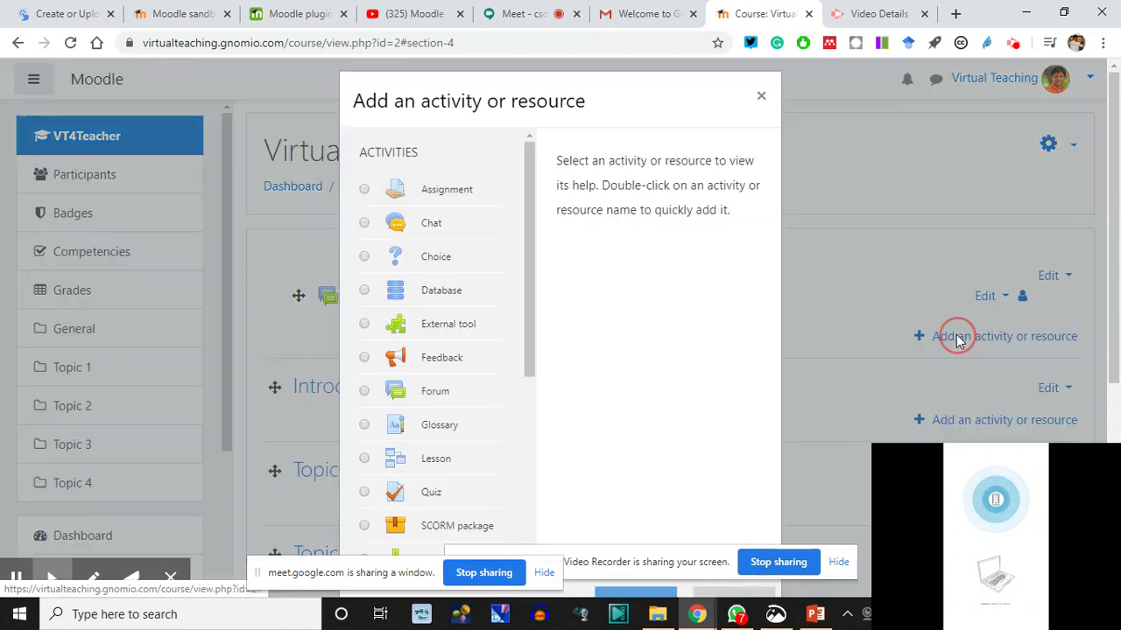
click(446, 198)
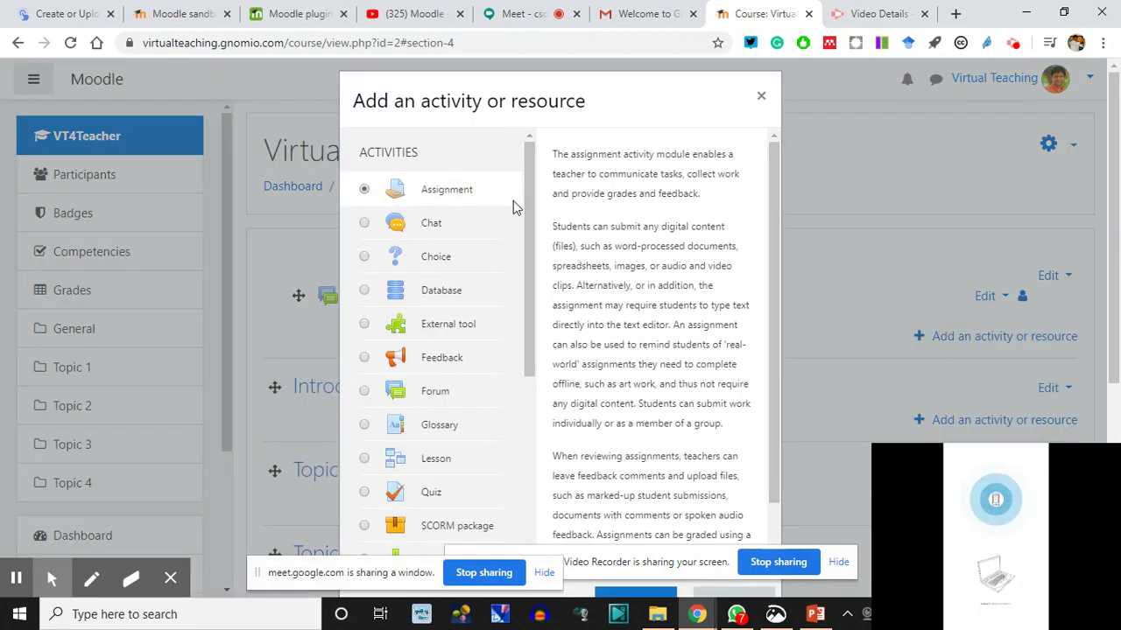
drag(627, 161, 607, 292)
click(643, 325)
scroll(642, 325, down, 1)
drag(672, 83, 655, 61)
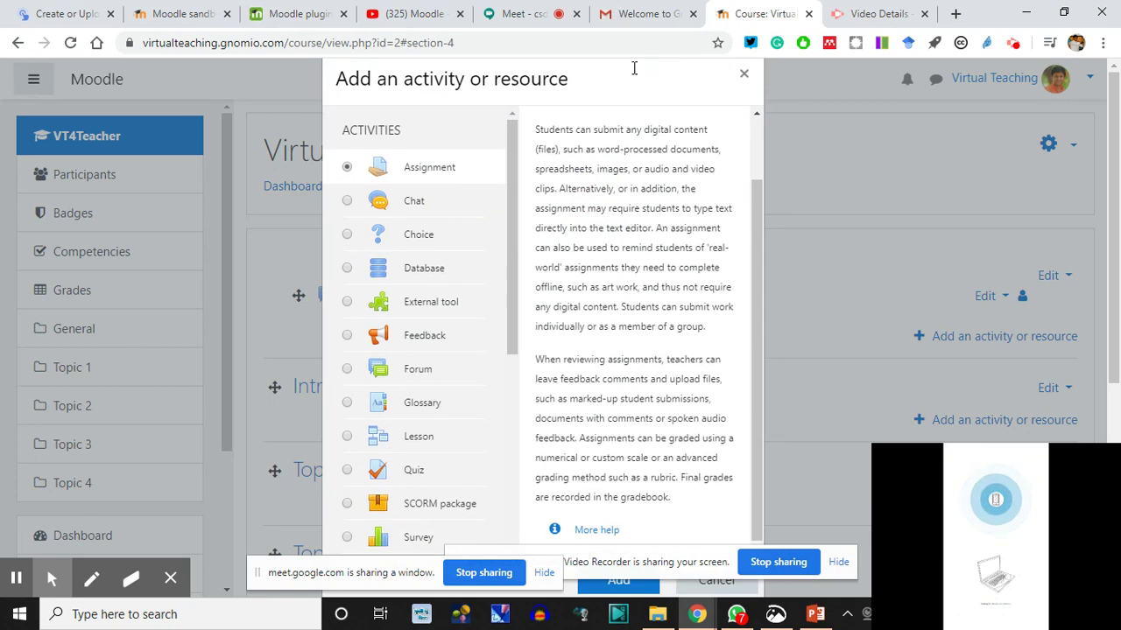
- Choose the Chat activity, review its description and start adding it to the general section
click(437, 204)
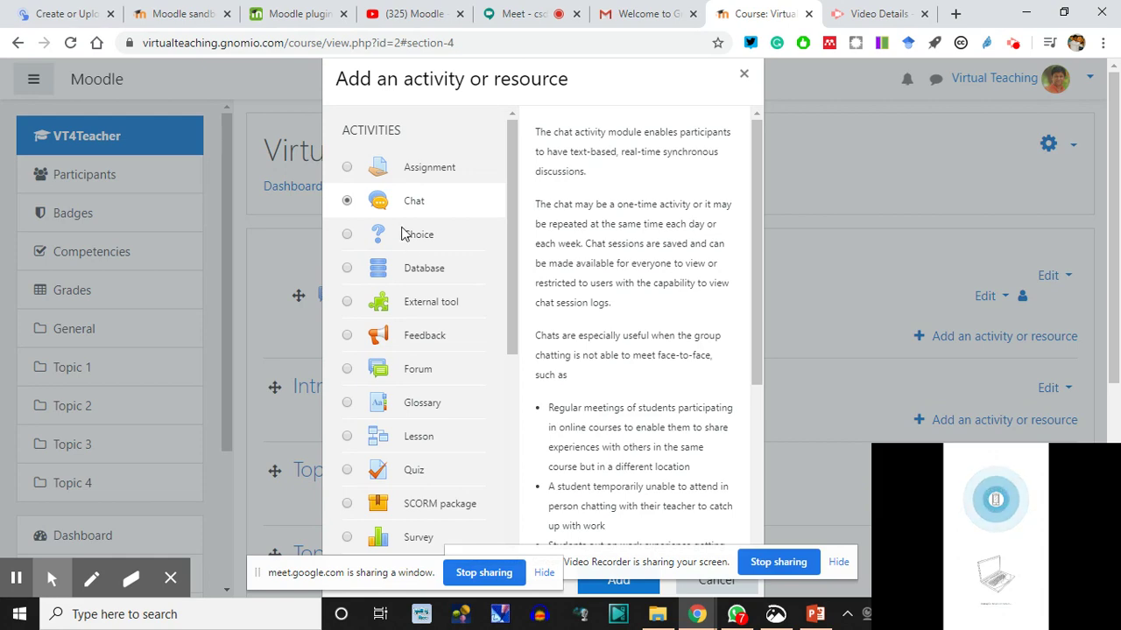
scroll(578, 320, down, 1)
scroll(594, 325, down, 4)
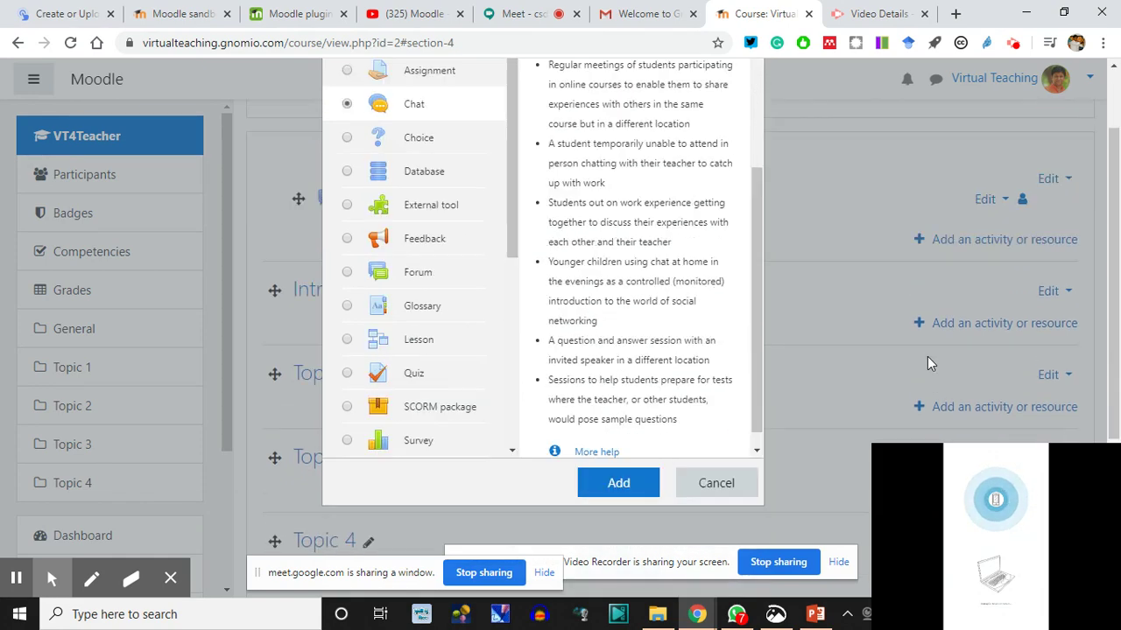
click(617, 416)
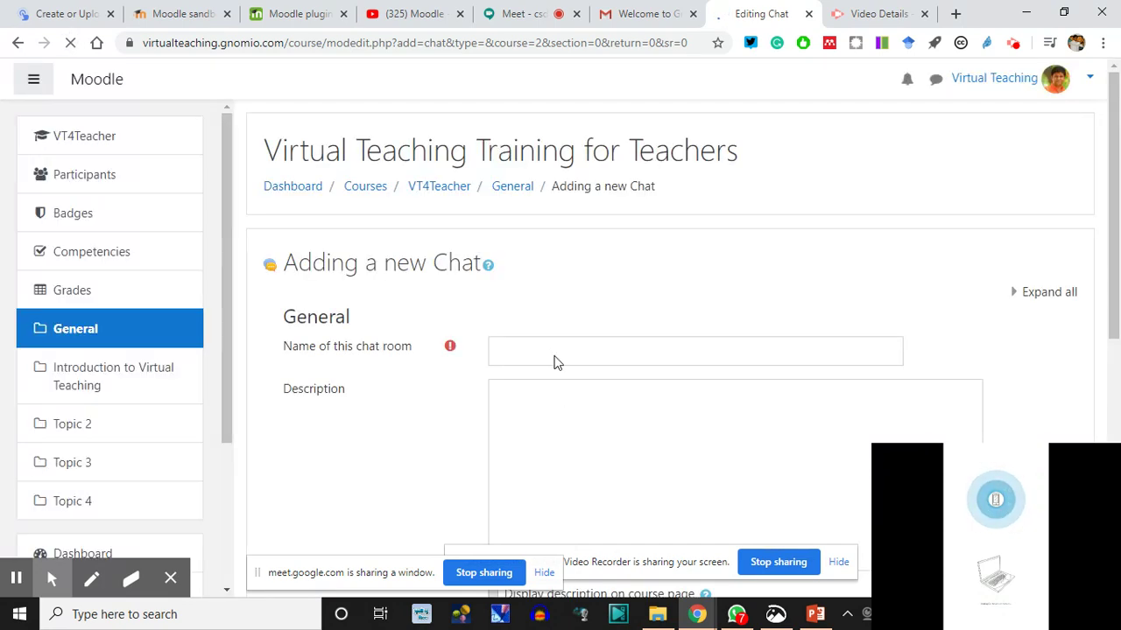
- Name the new chat room "Welcome Chat"
click(522, 353)
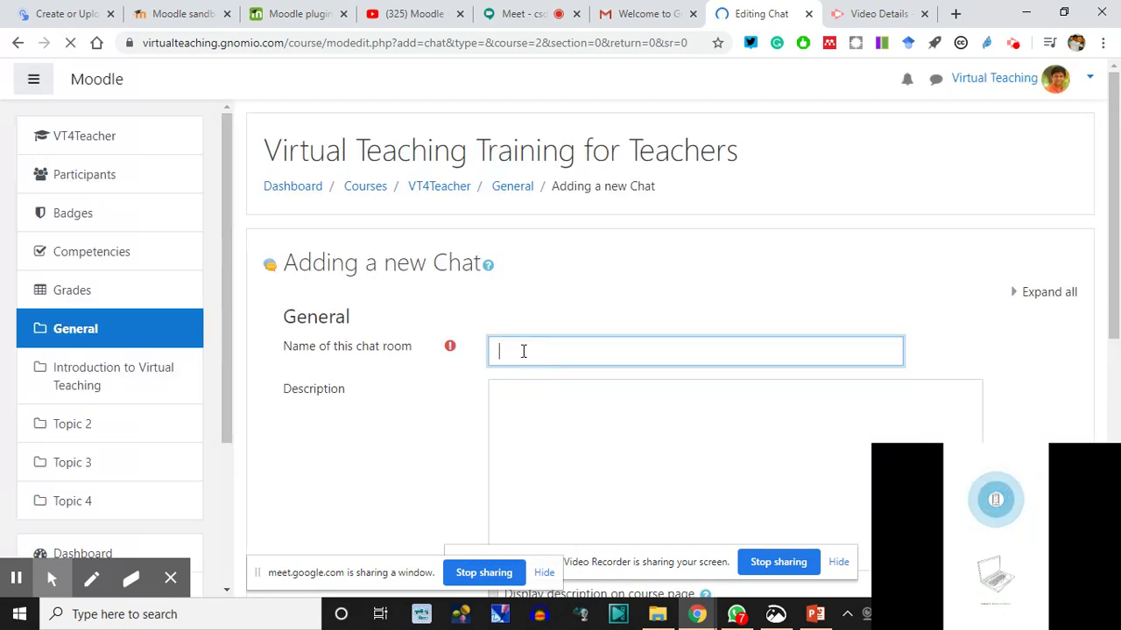
text(Welcome Cha)
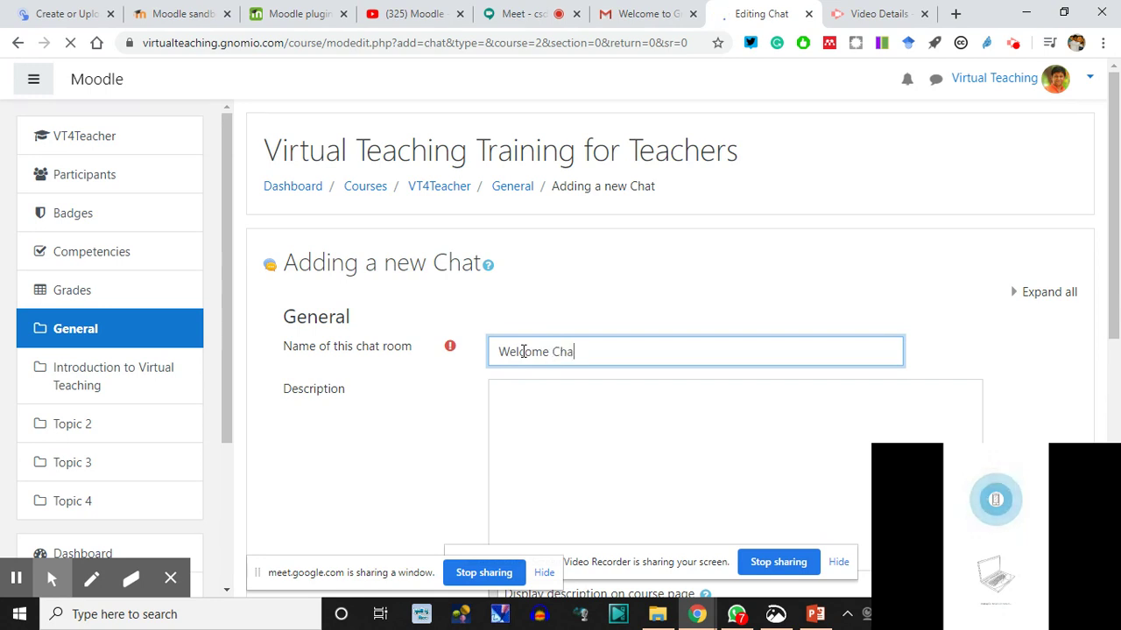
text(t)
- Enter "Share Your Observations and Introductions!" as the description of the chat room
click(507, 395)
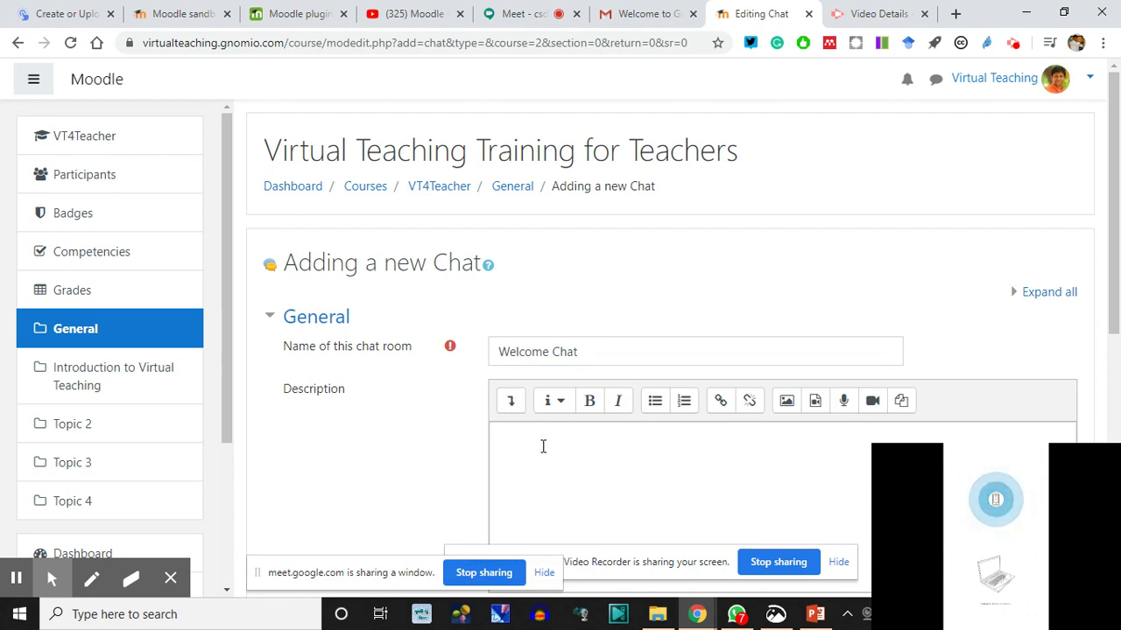
scroll(574, 407, down, 3)
text(hare)
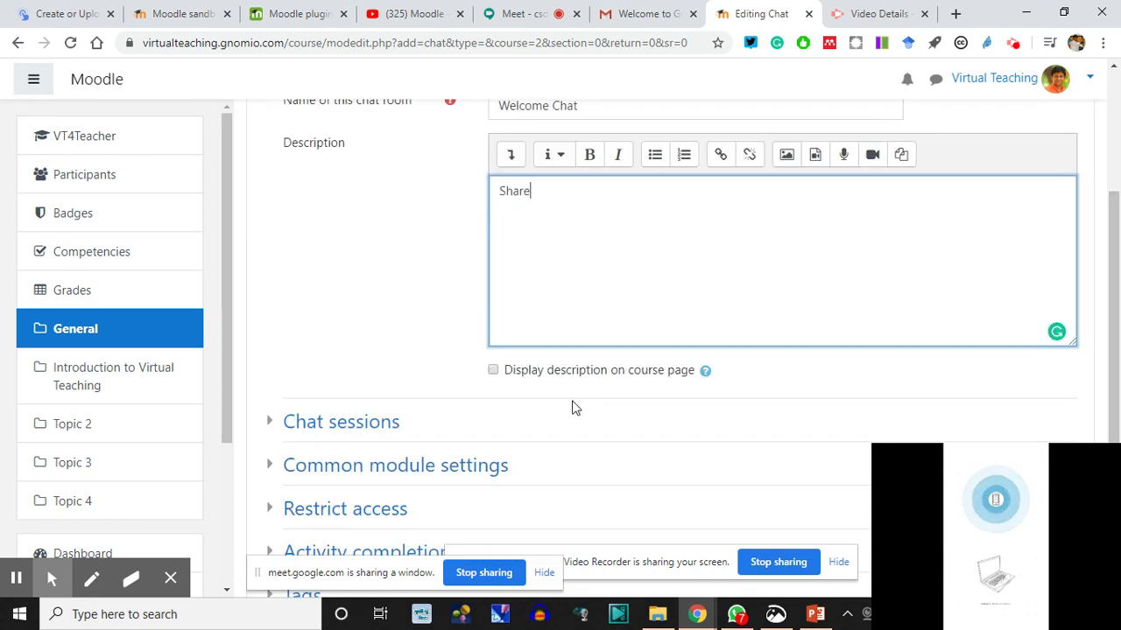
text( Your Observation)
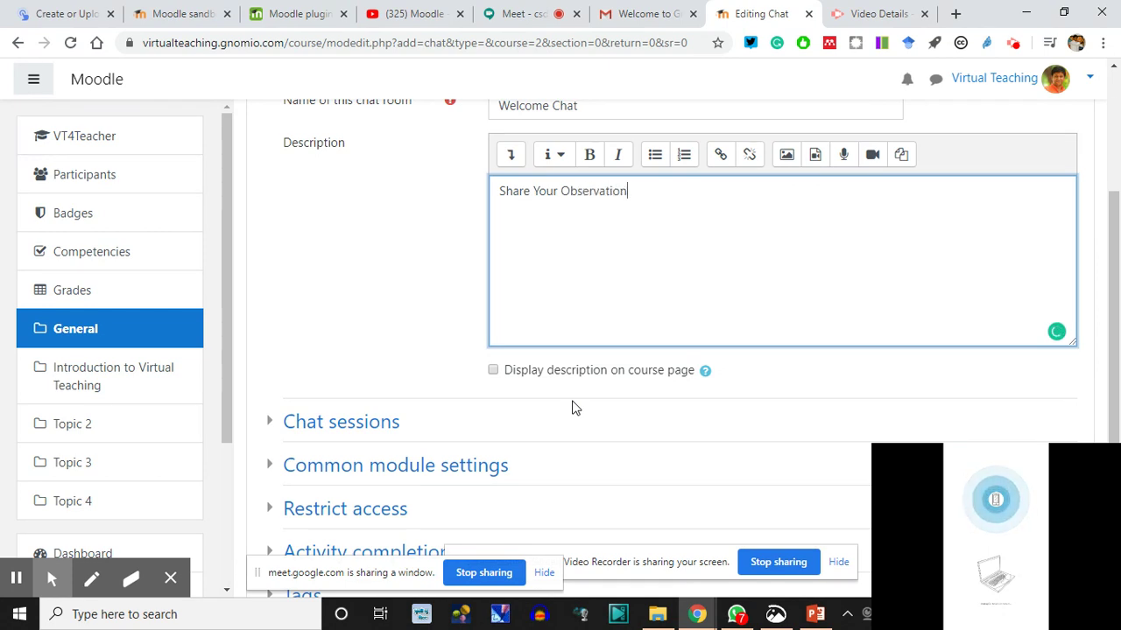
text(s and Intr)
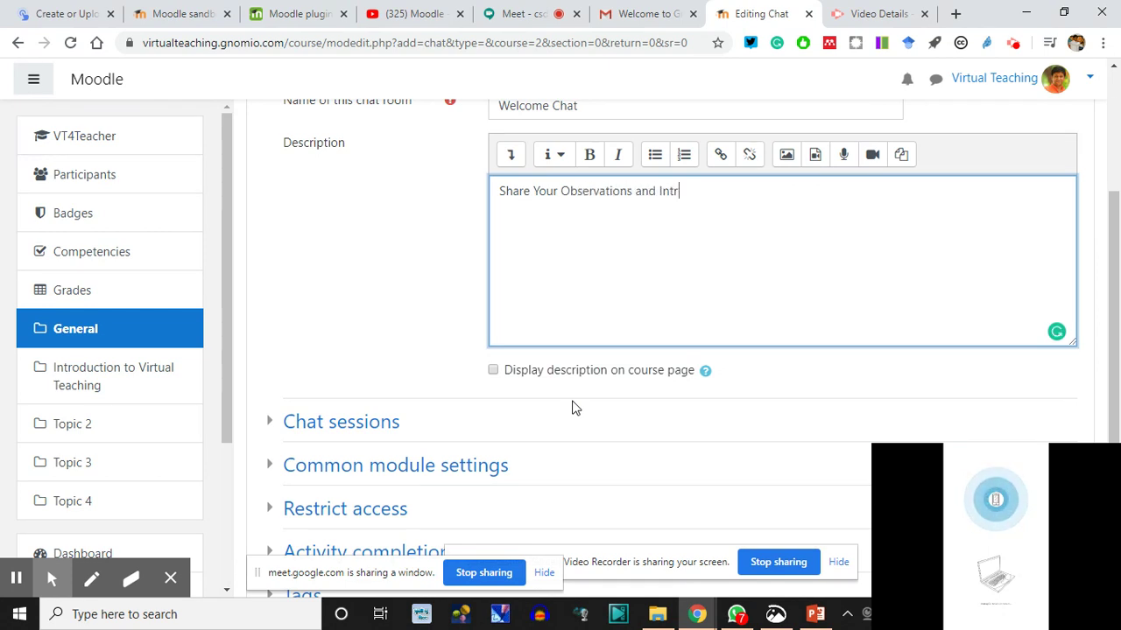
text(oductions!)
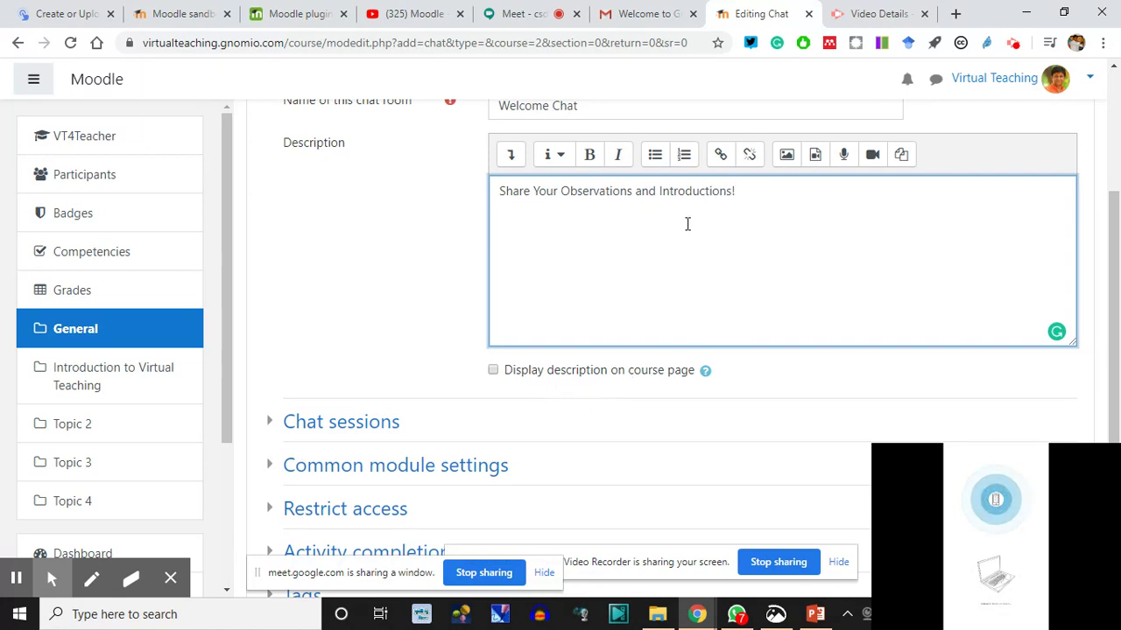
- Open the Moodle site's Dashboard in a separate browser tab and return to the chat settings form
right_click(100, 84)
click(149, 94)
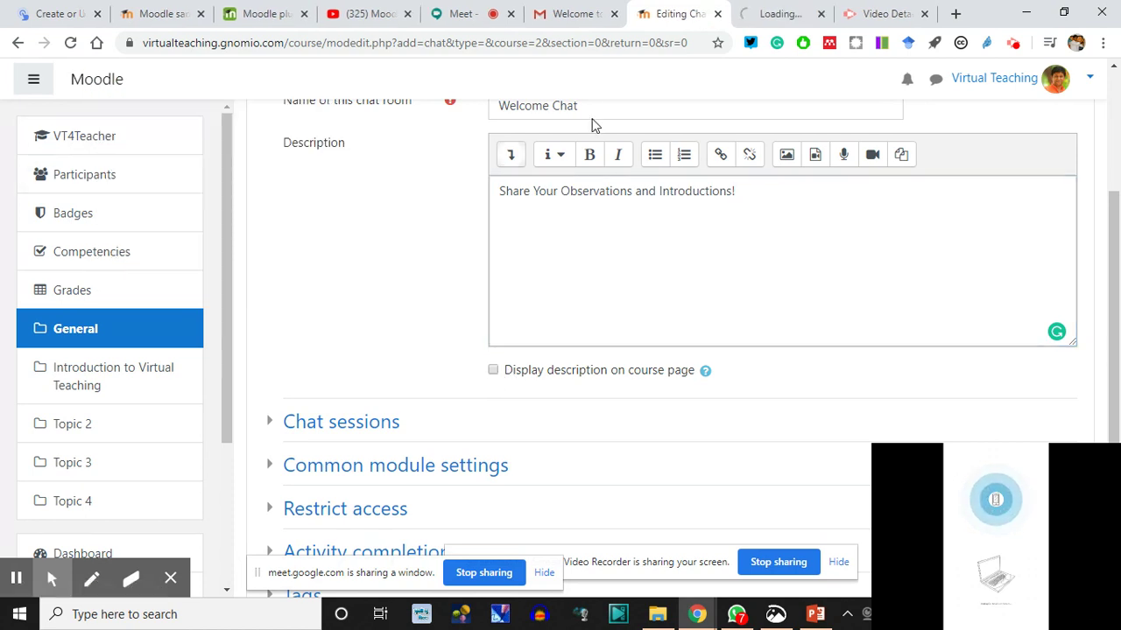
click(770, 11)
click(678, 9)
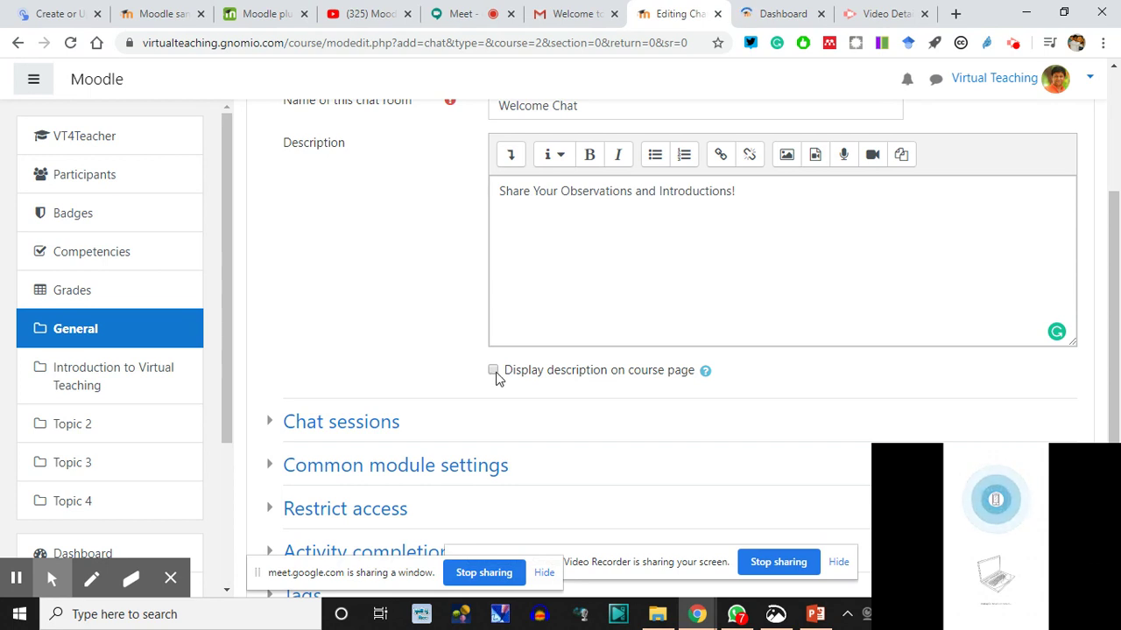
- Expand the chat session settings and set the day of the next chat time to 22
click(780, 11)
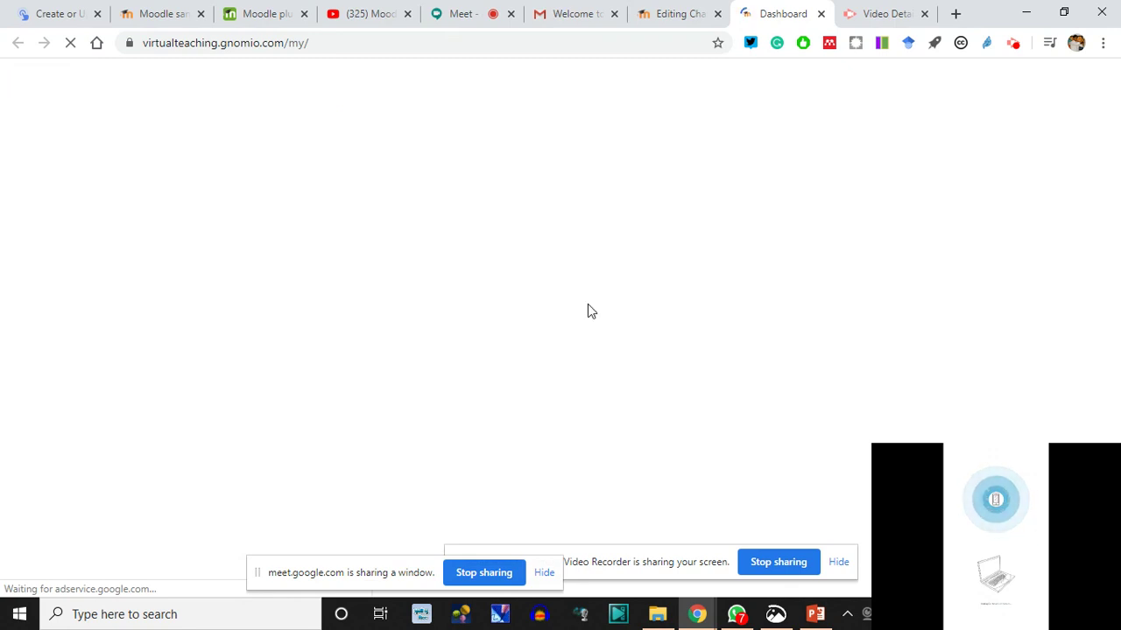
key(ctrl+shift+Tab)
scroll(592, 350, down, 2)
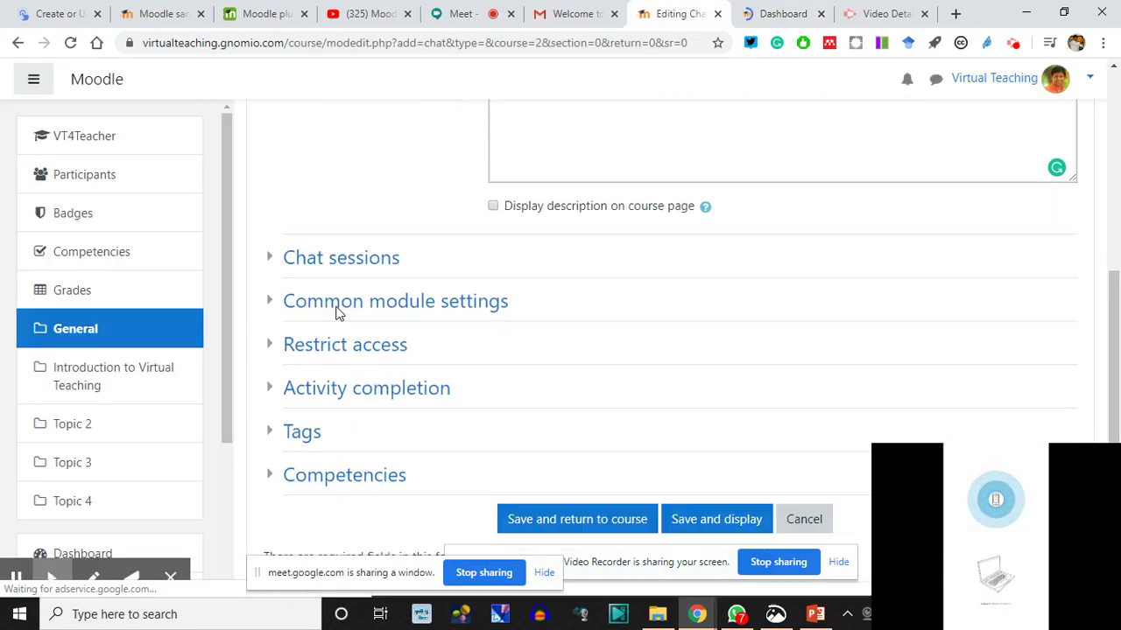
click(265, 263)
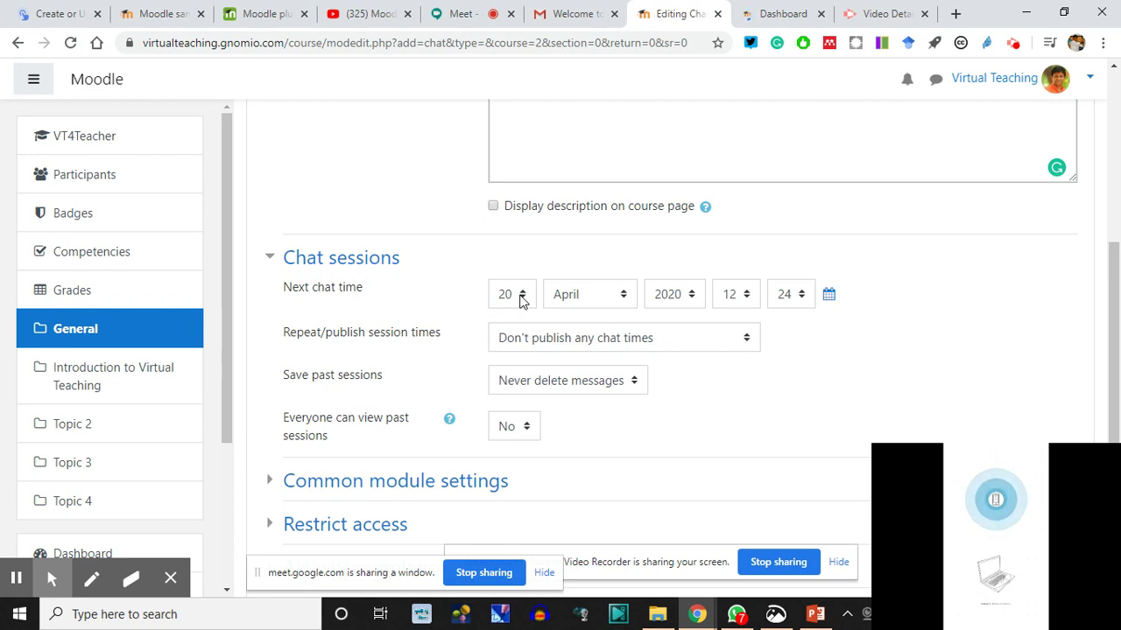
click(521, 296)
scroll(524, 456, down, 3)
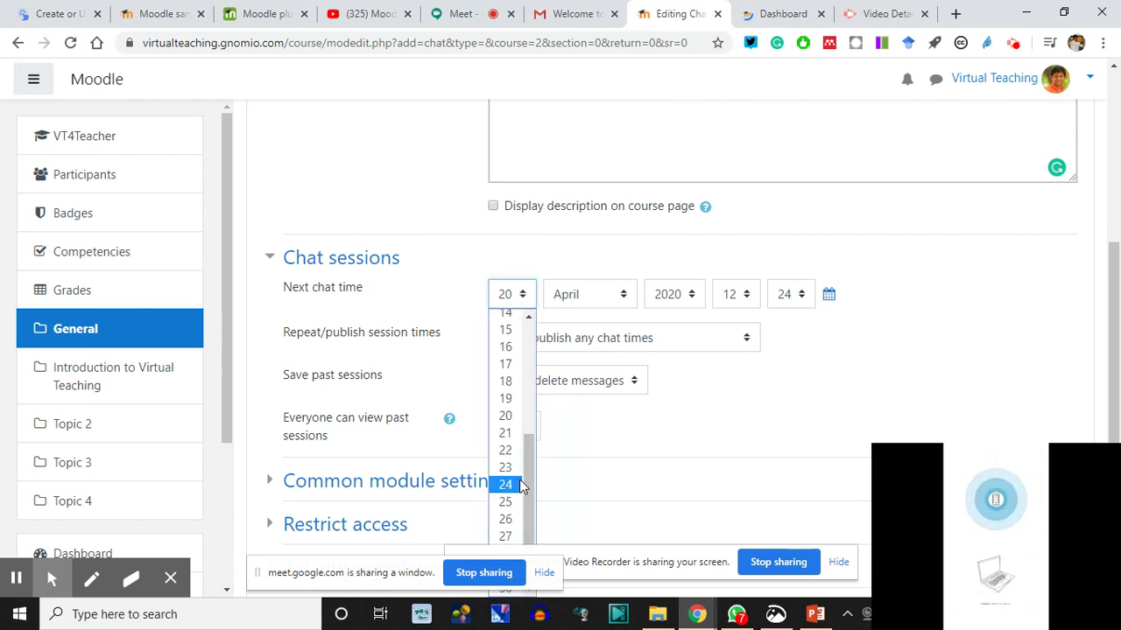
click(517, 450)
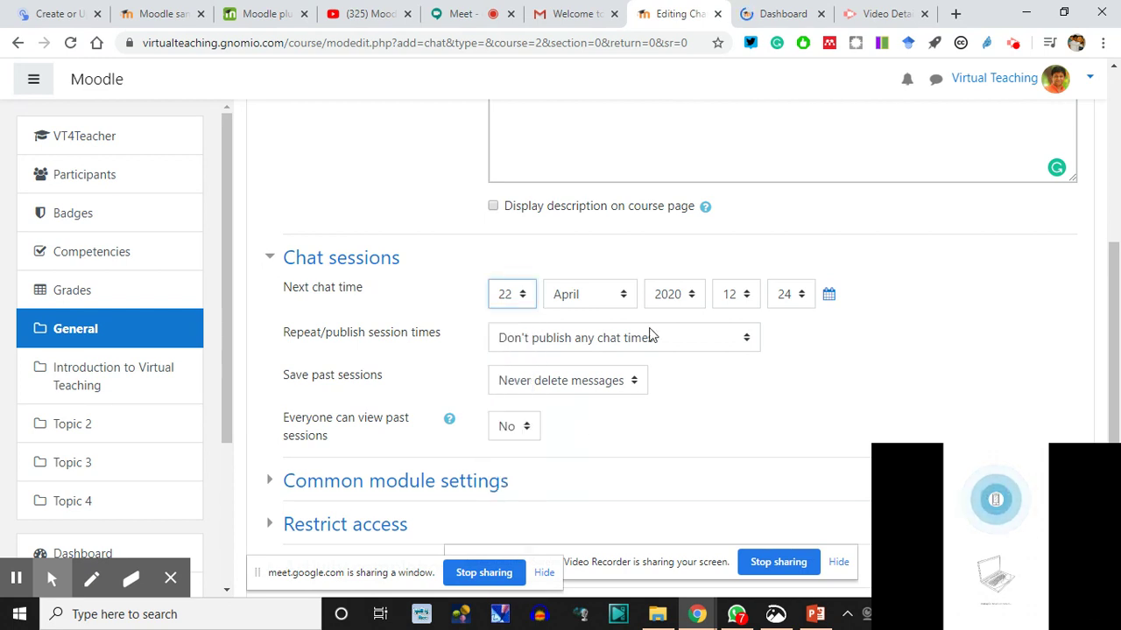
- Set the hour of the next chat time to 09 and the minutes to 00
click(732, 300)
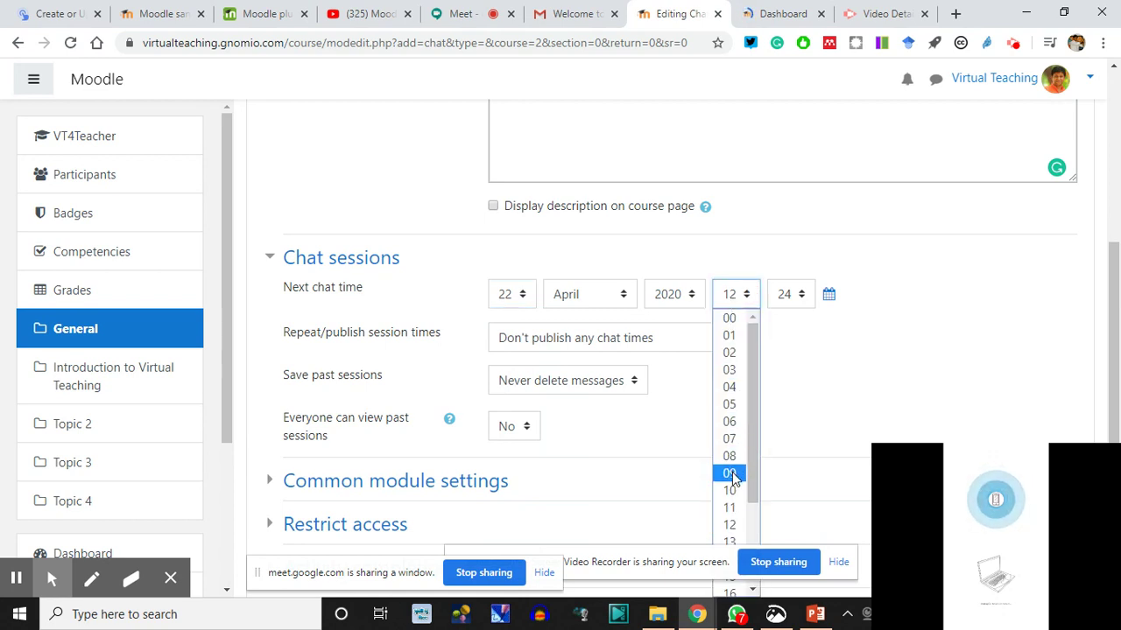
click(731, 473)
click(786, 299)
key(0)
key(1)
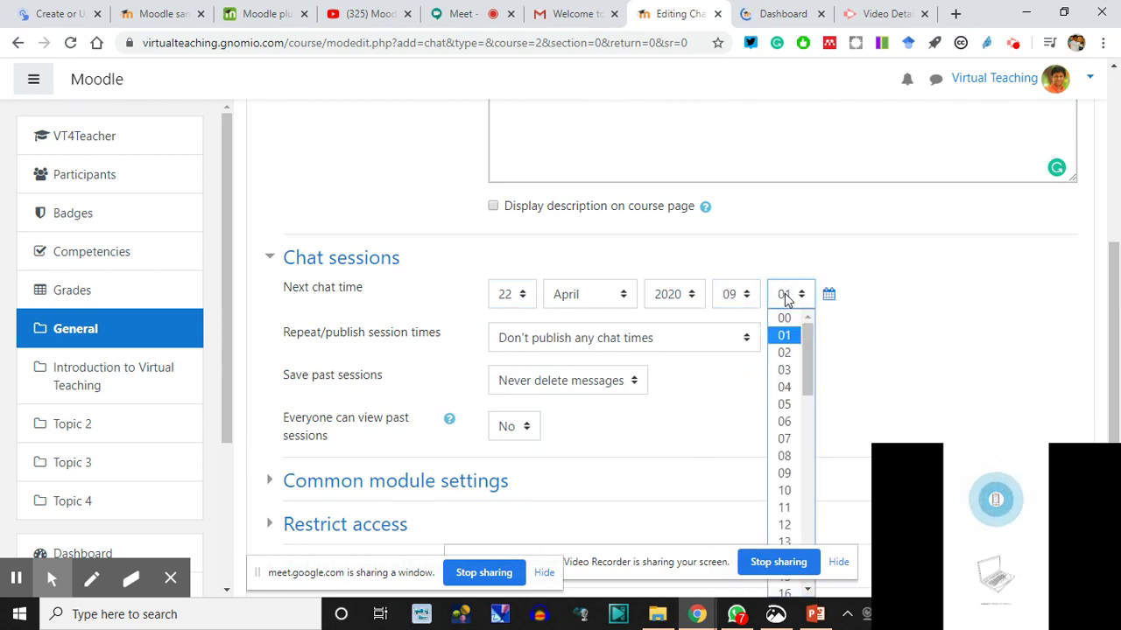
click(784, 318)
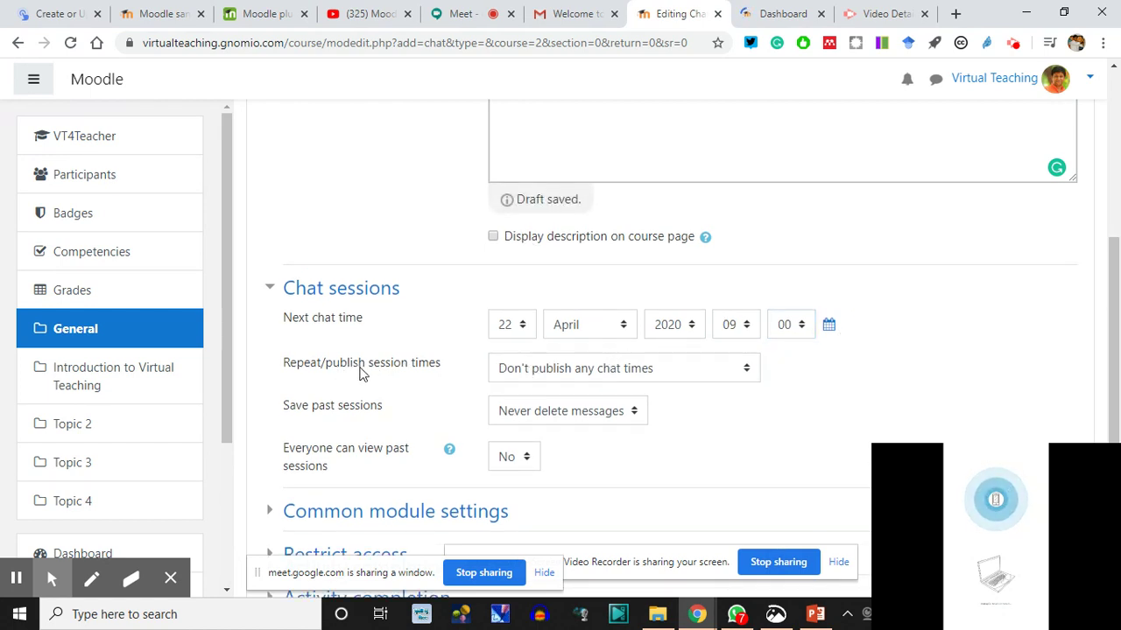
- Set the chat session to repeat and be published at the same time every day
click(697, 373)
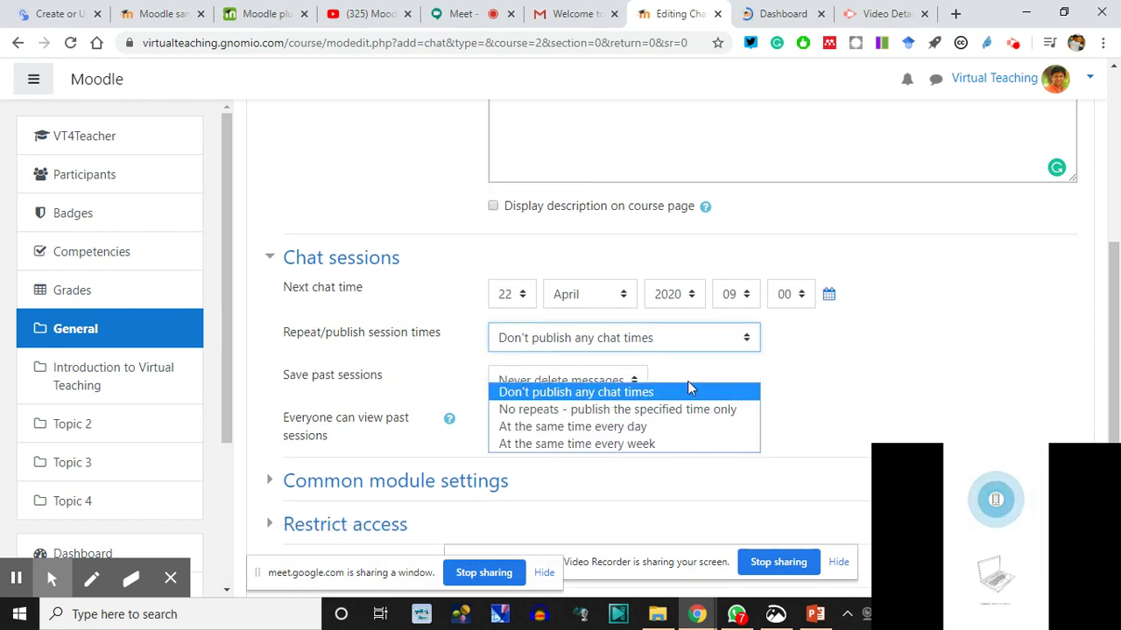
click(612, 428)
click(912, 355)
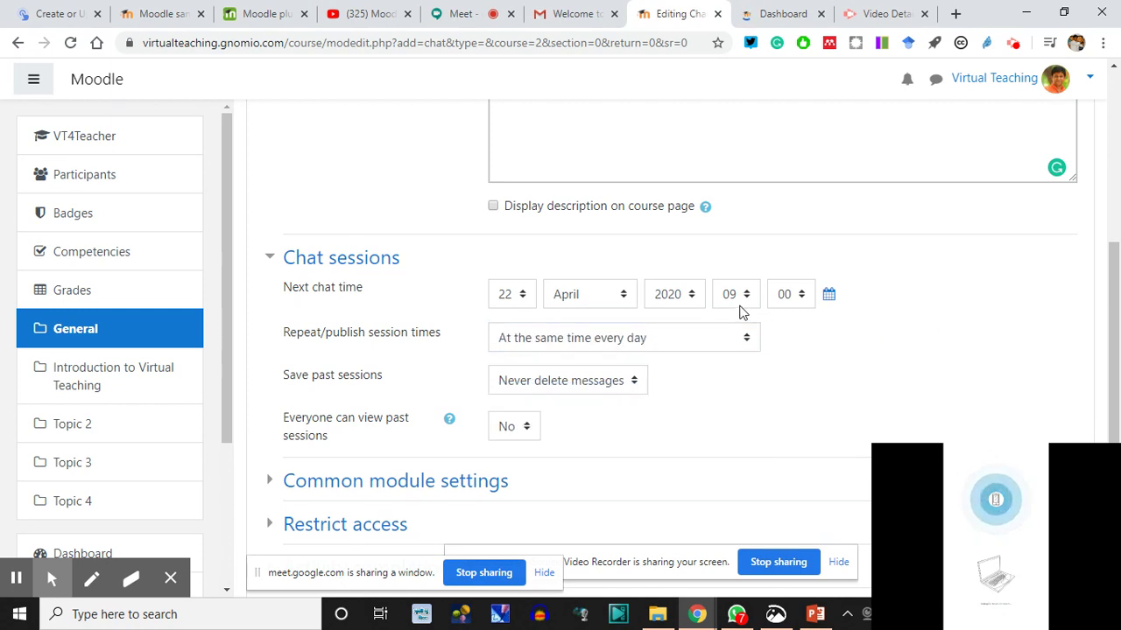
- Open the Virtual Teaching Training for Teachers course from the Dashboard in the separate browser tab and return to the chat settings form
click(771, 9)
scroll(376, 420, down, 3)
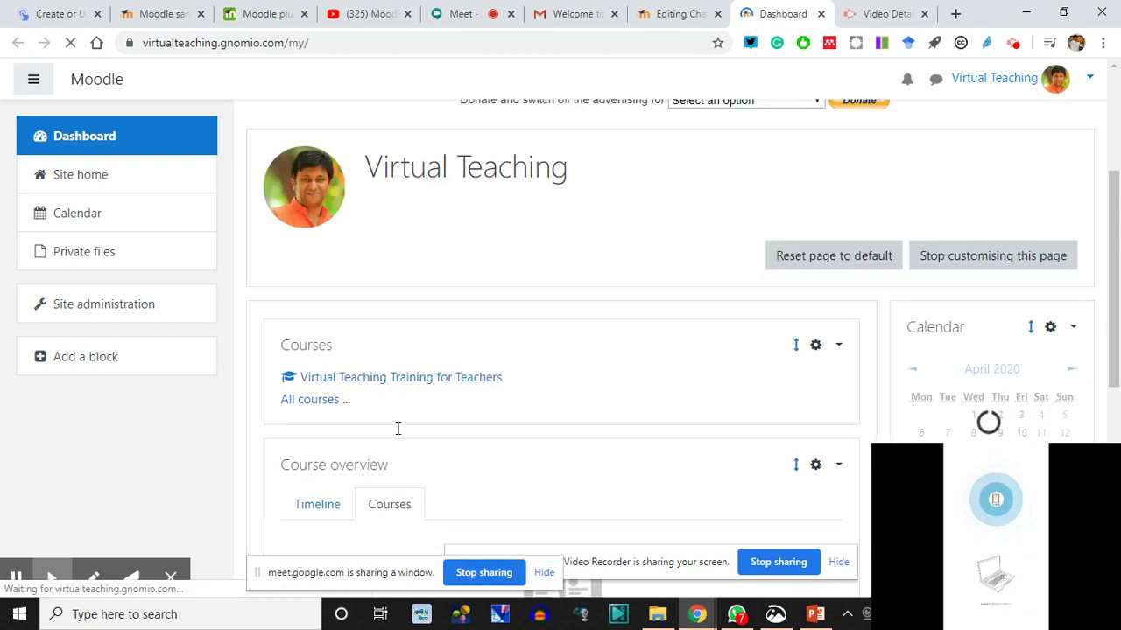
click(683, 14)
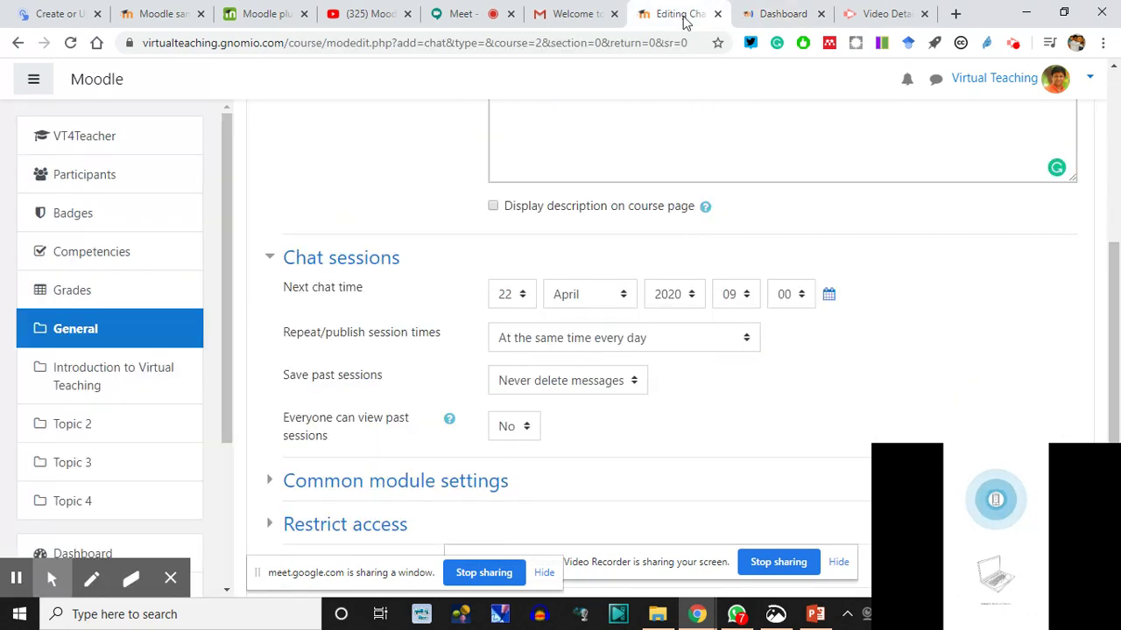
- Review the new chat form from its remaining settings sections back up to its heading, name and description
scroll(586, 325, down, 1)
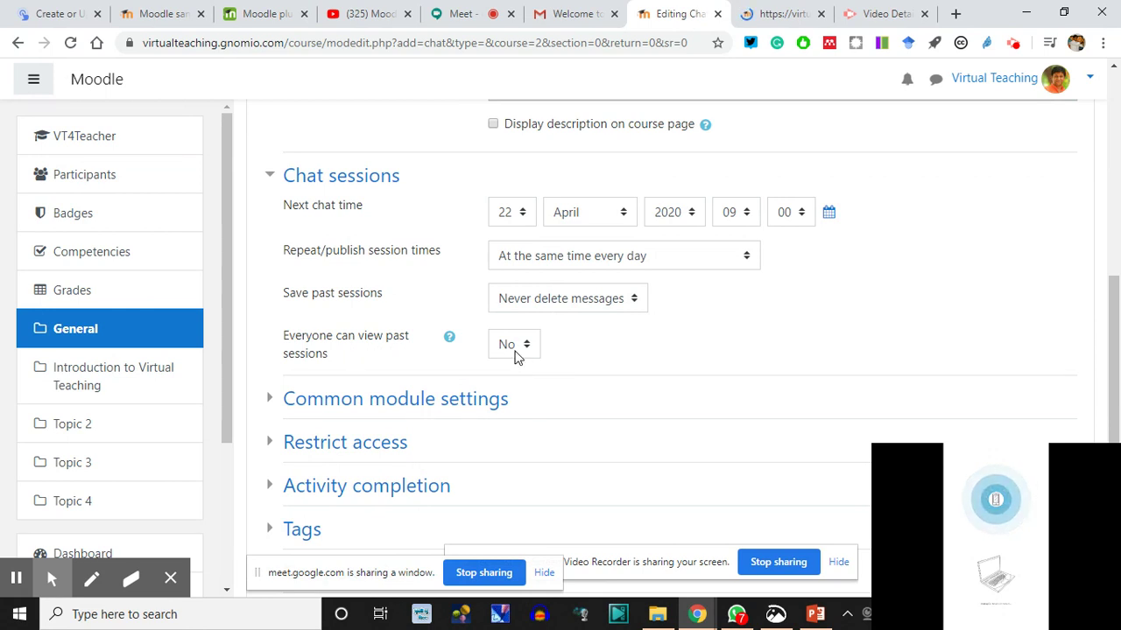
scroll(516, 355, down, 2)
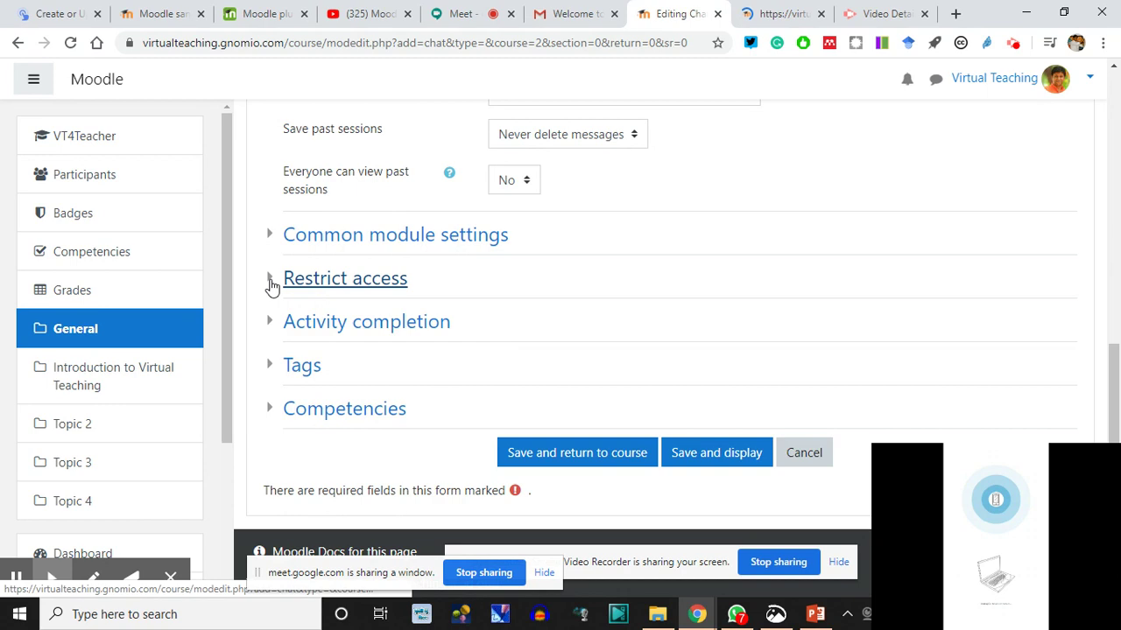
scroll(376, 275, up, 7)
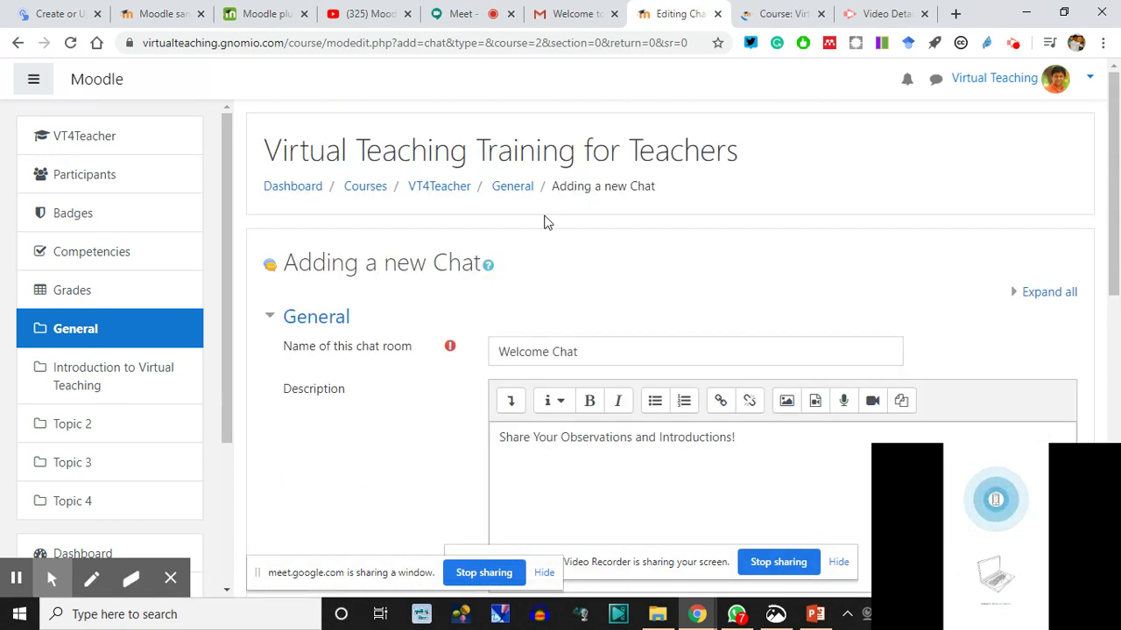
drag(285, 263, 471, 264)
scroll(382, 329, down, 1)
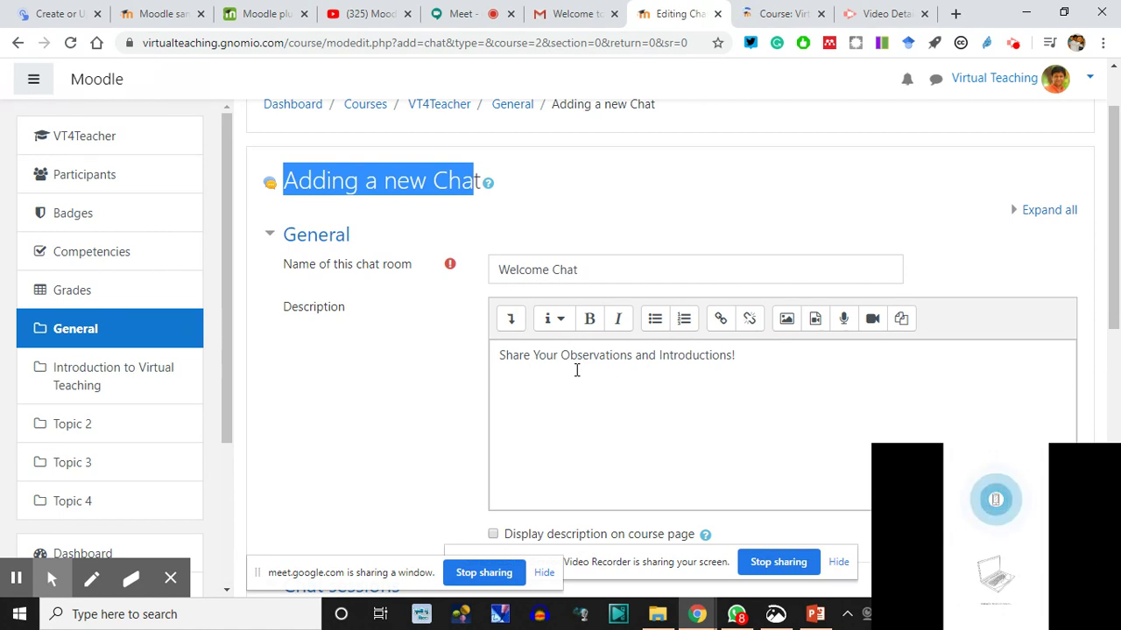
click(398, 177)
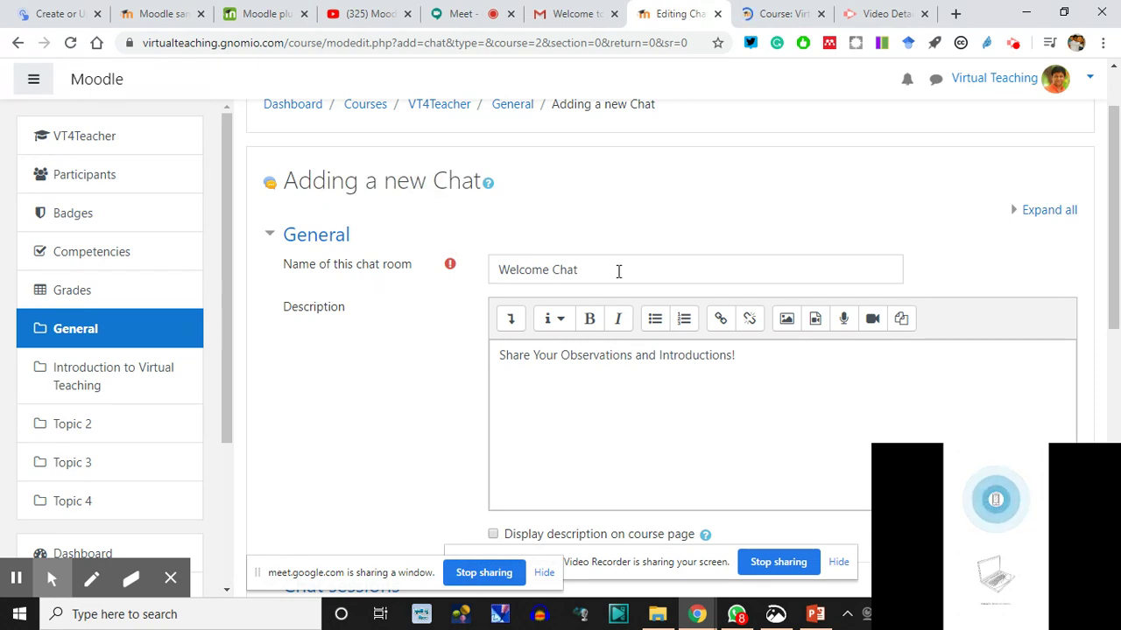
- Enable displaying the chat description on the course page and review the chat session settings
scroll(590, 375, down, 1)
click(590, 303)
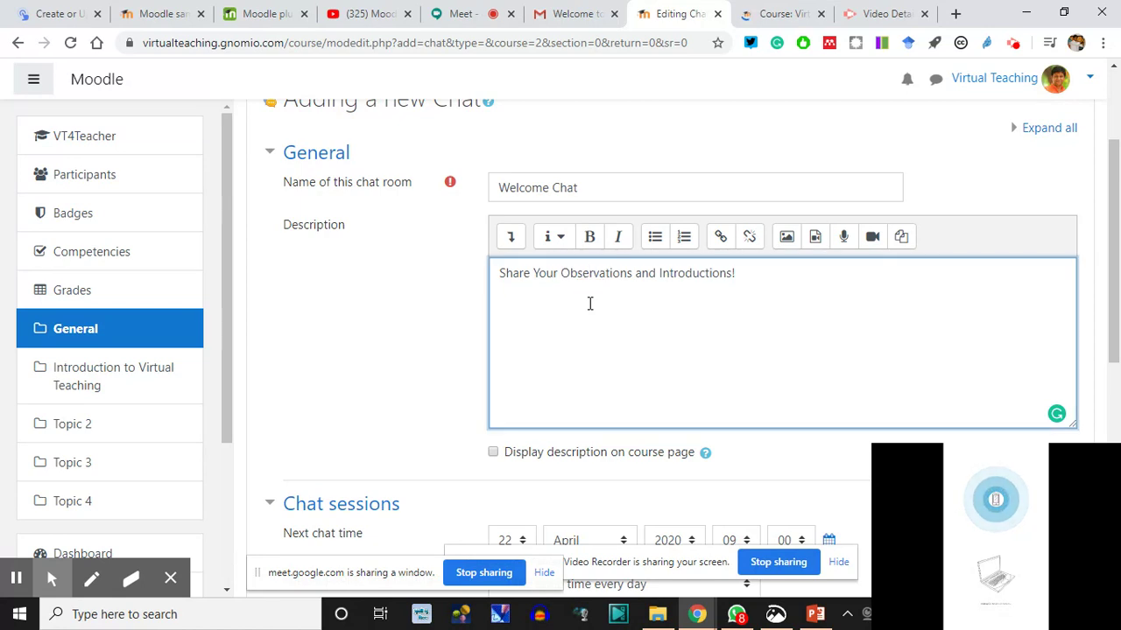
scroll(590, 303, down, 4)
click(493, 125)
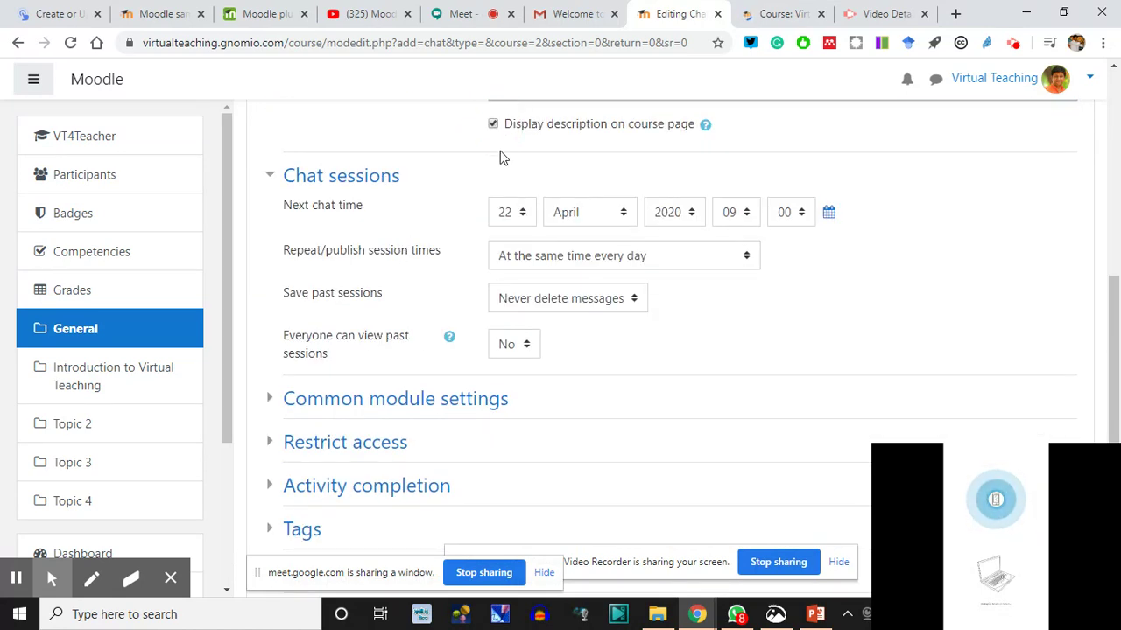
click(272, 179)
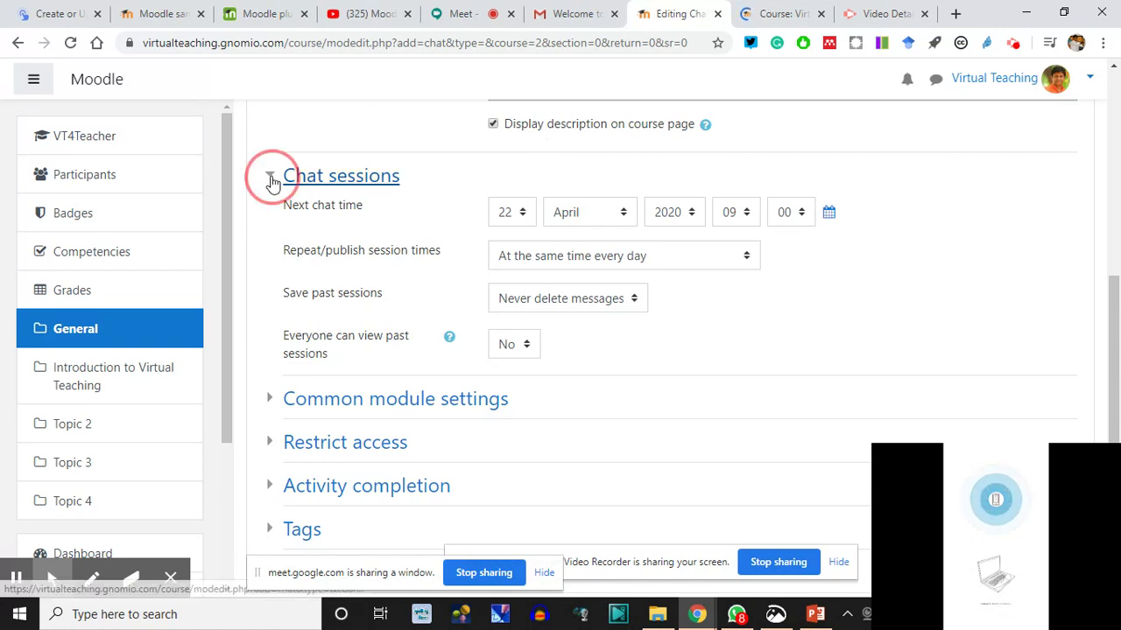
click(271, 180)
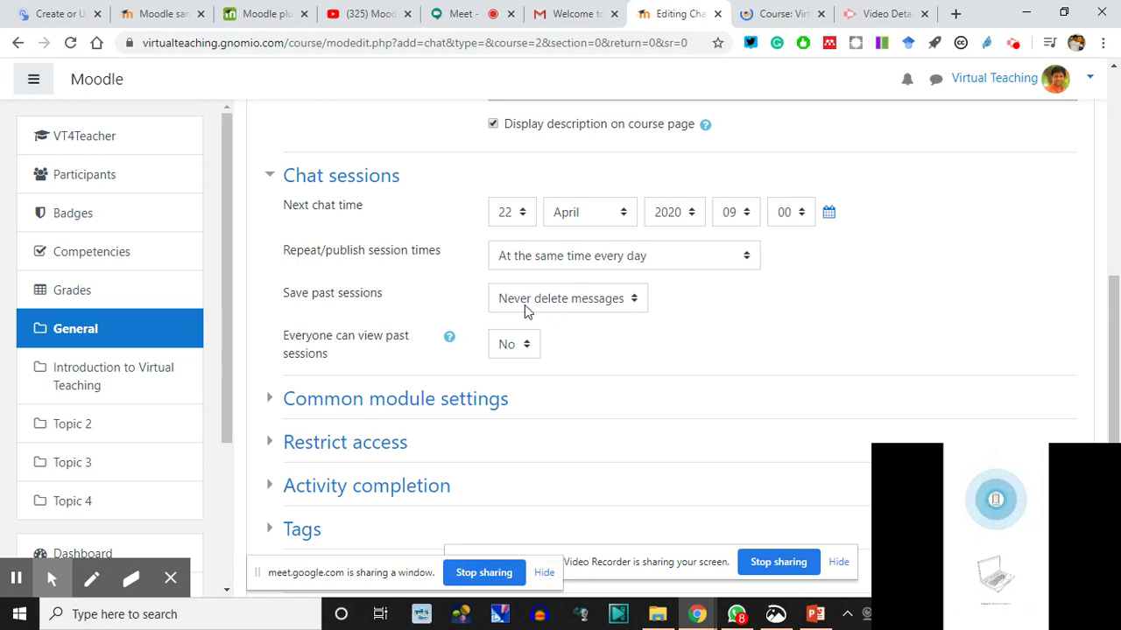
- Add a date access restriction that opens the chat to students from 22 April 2020 at 09:00
scroll(263, 398, down, 2)
click(270, 282)
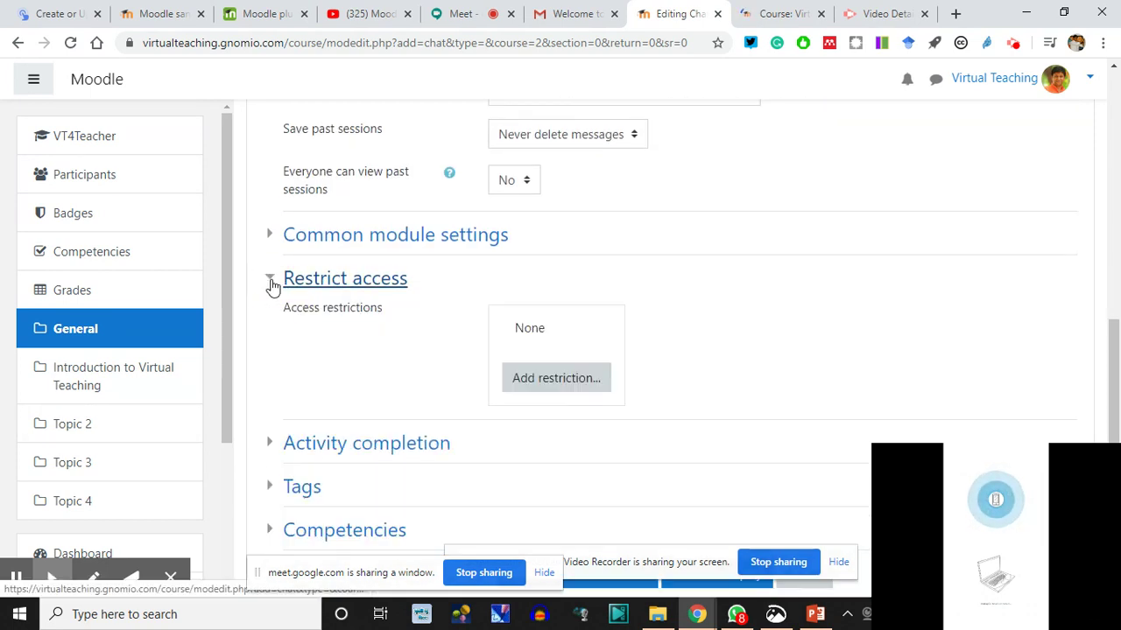
click(546, 381)
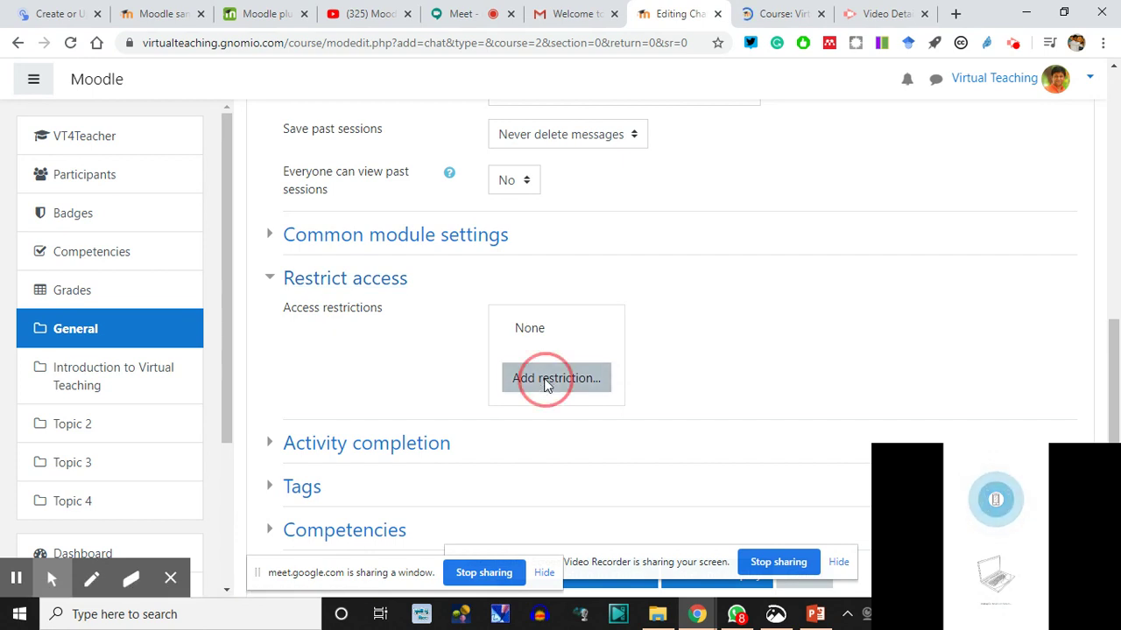
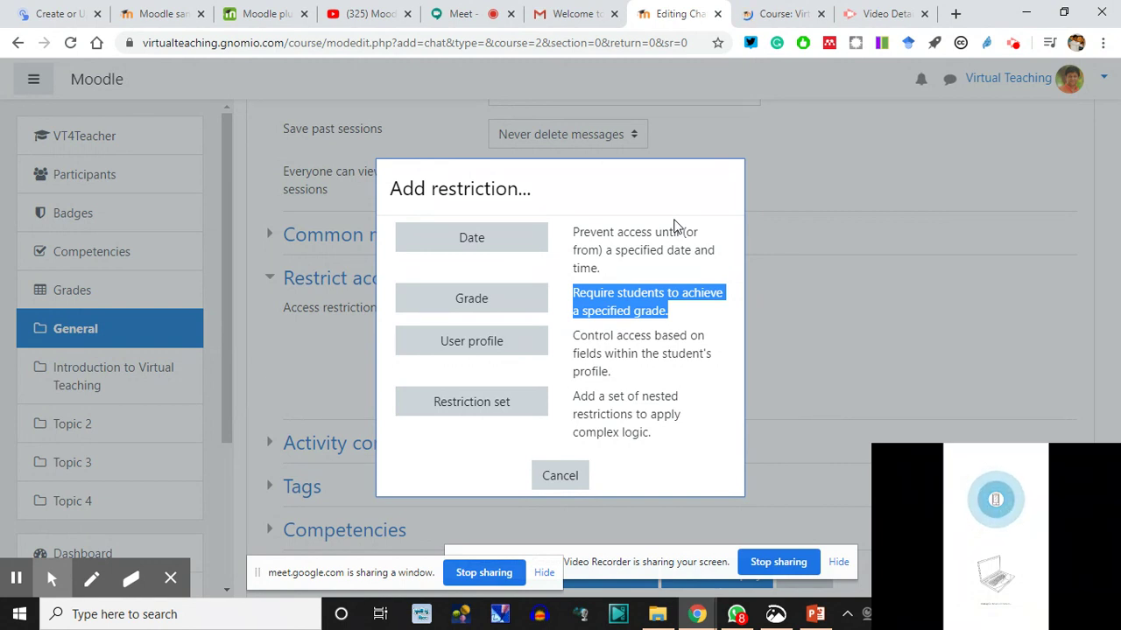
click(499, 246)
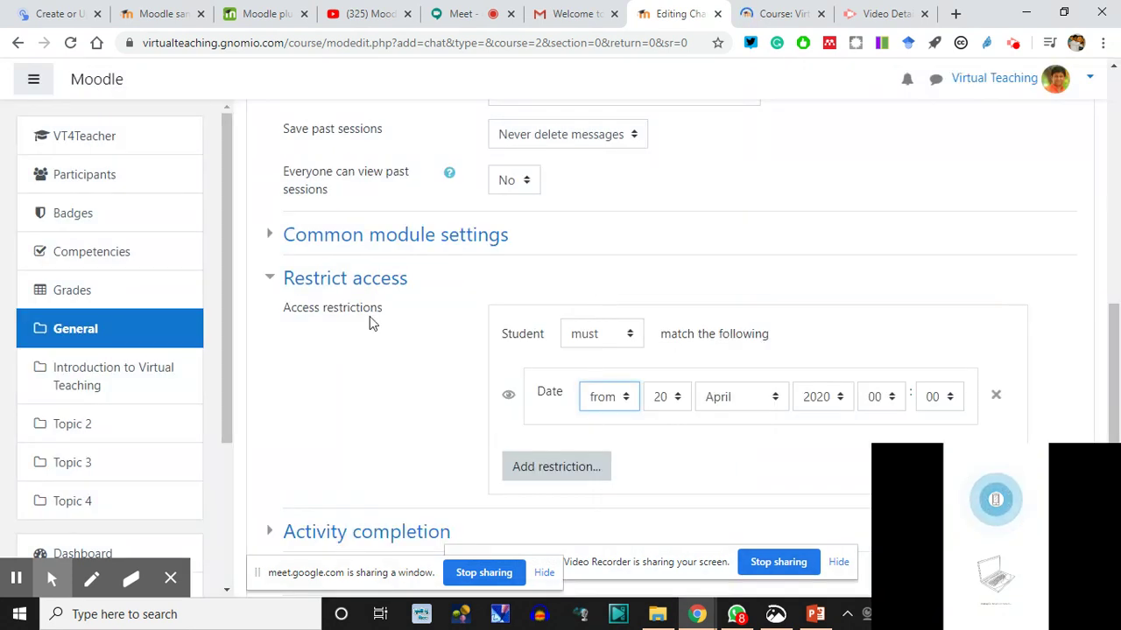
click(674, 398)
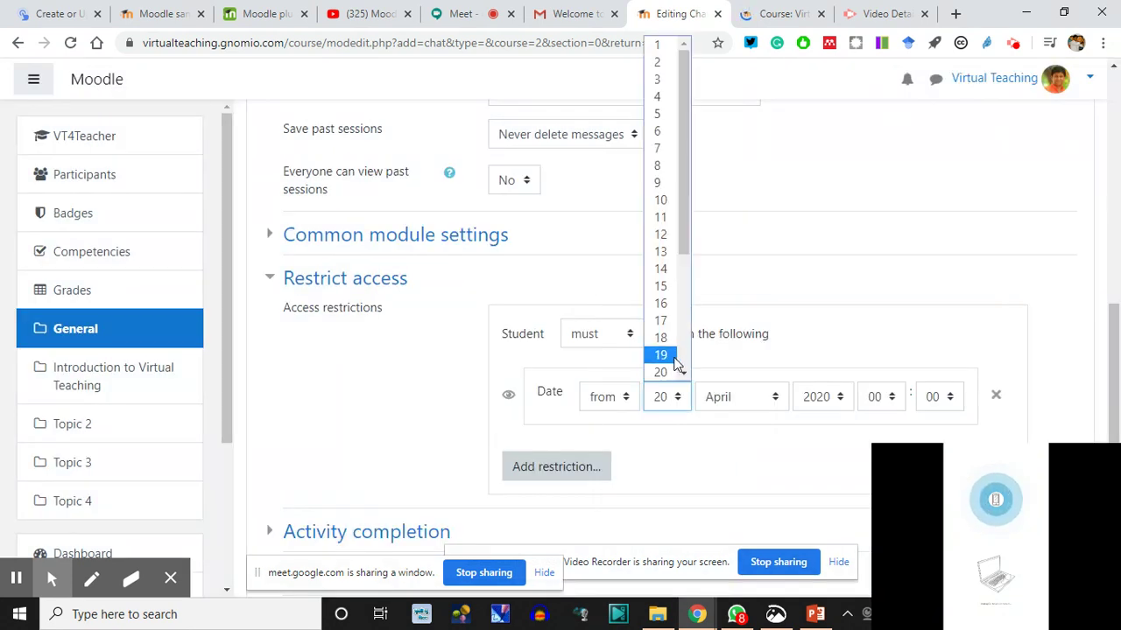
drag(690, 215, 686, 280)
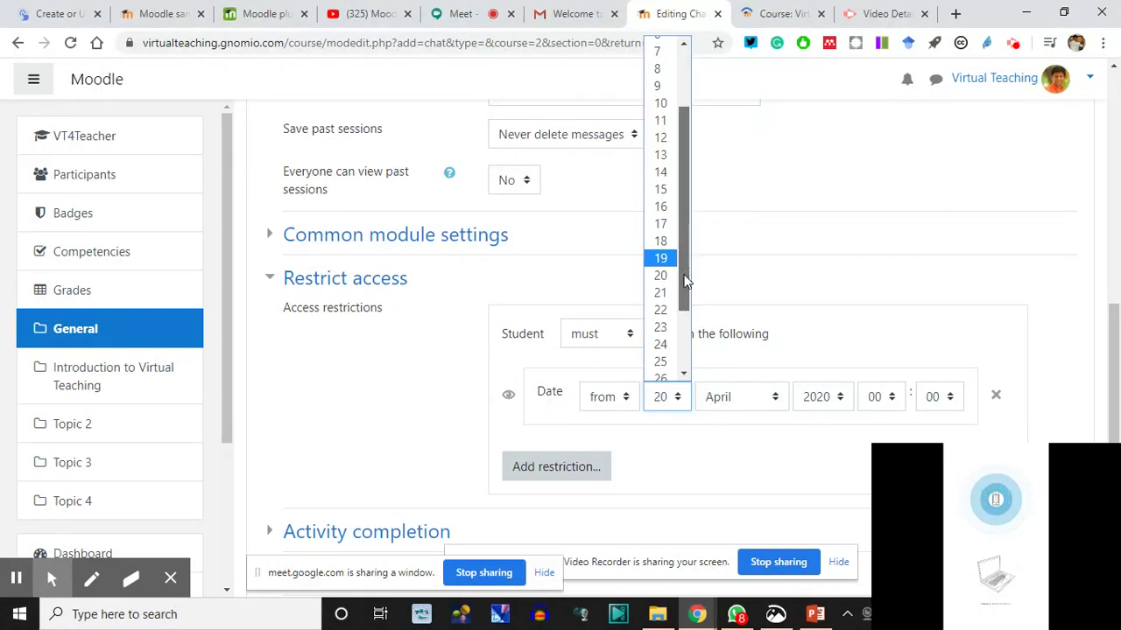
click(660, 309)
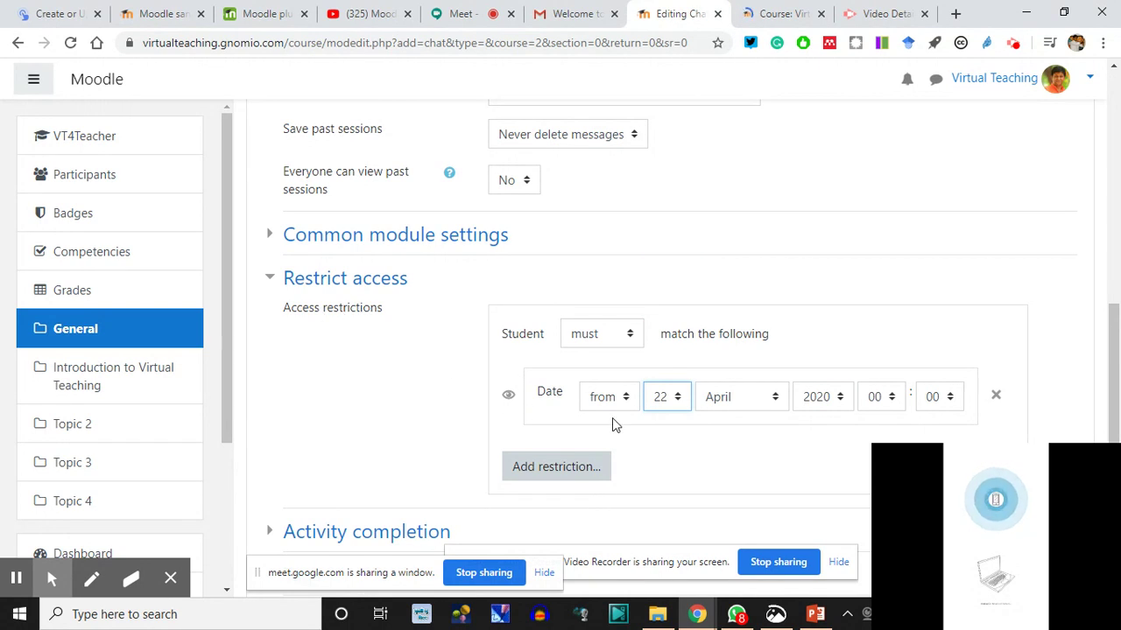
click(881, 399)
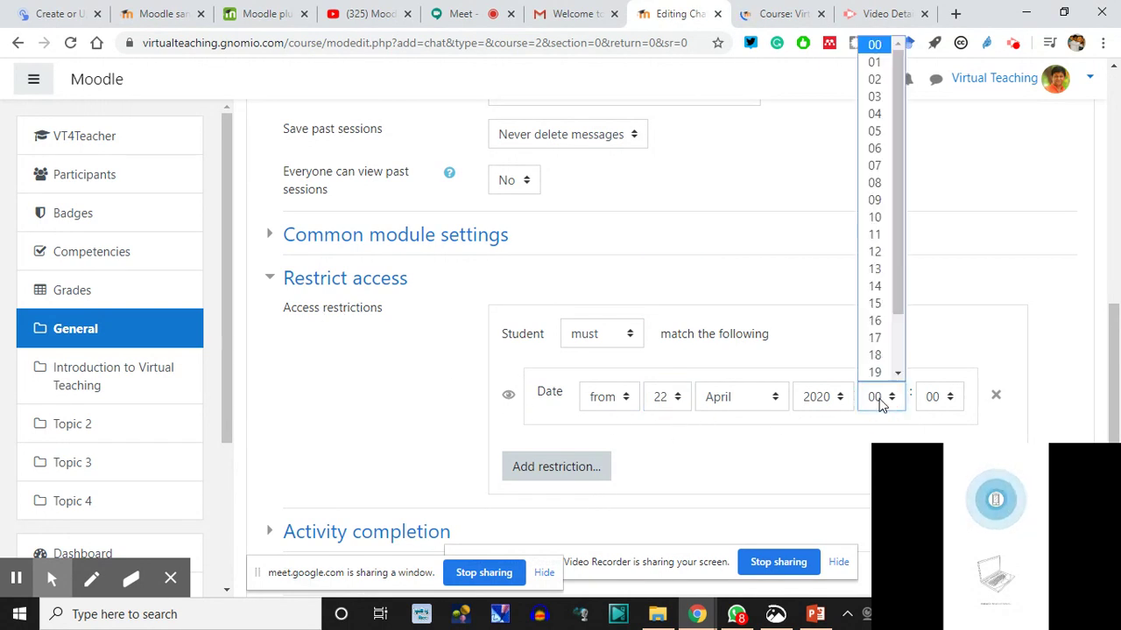
click(879, 204)
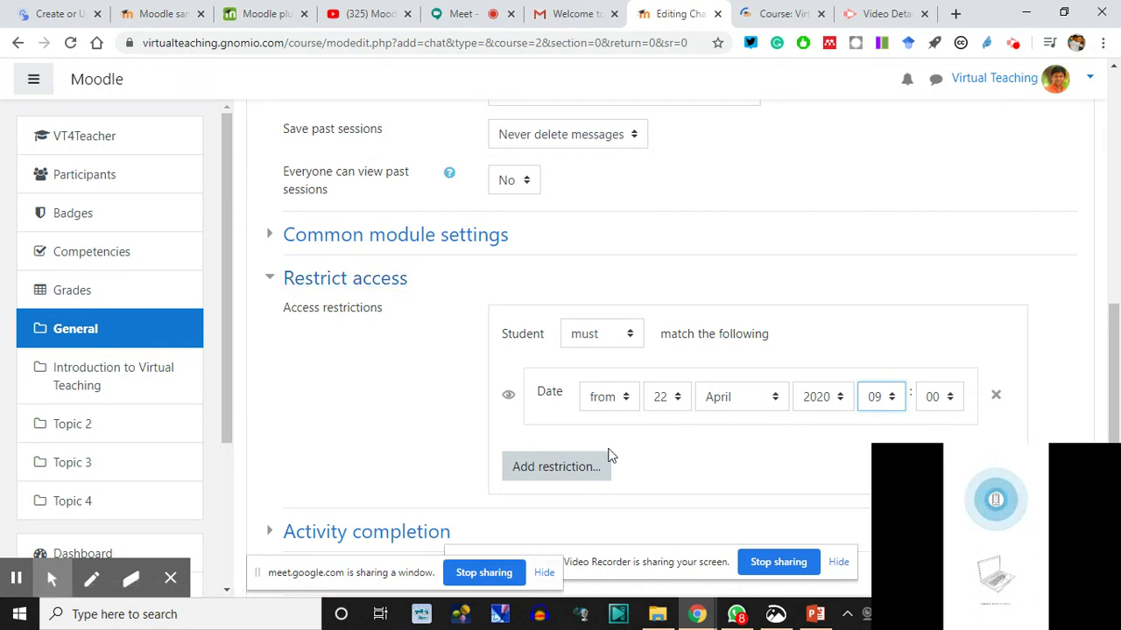
- Remove the date restriction from the chat and collapse the access restriction settings
click(995, 395)
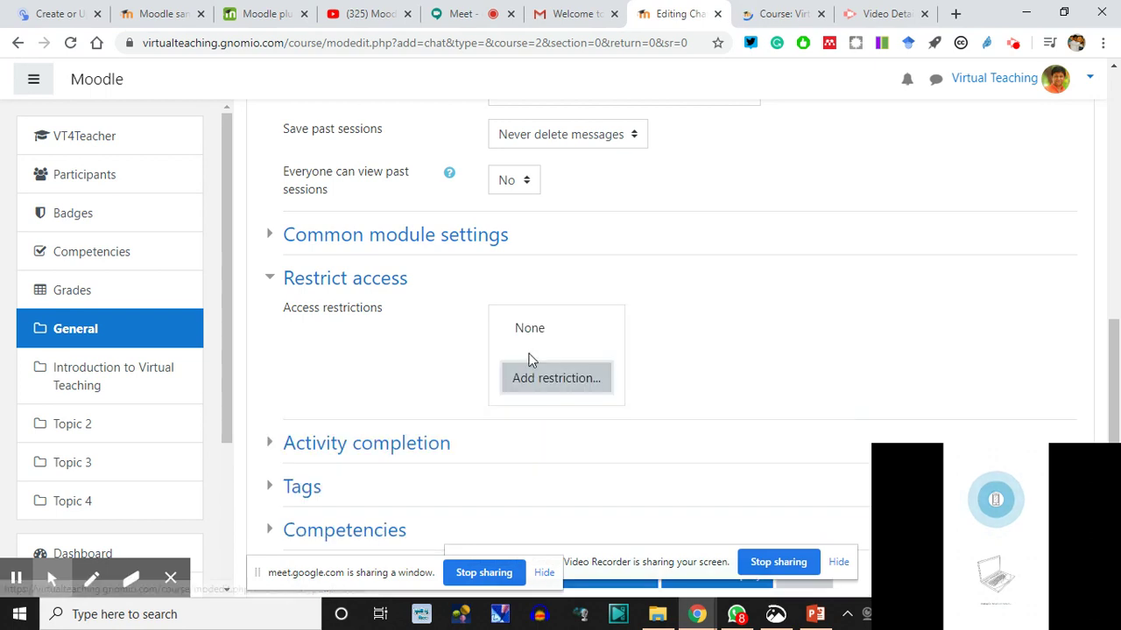
click(274, 283)
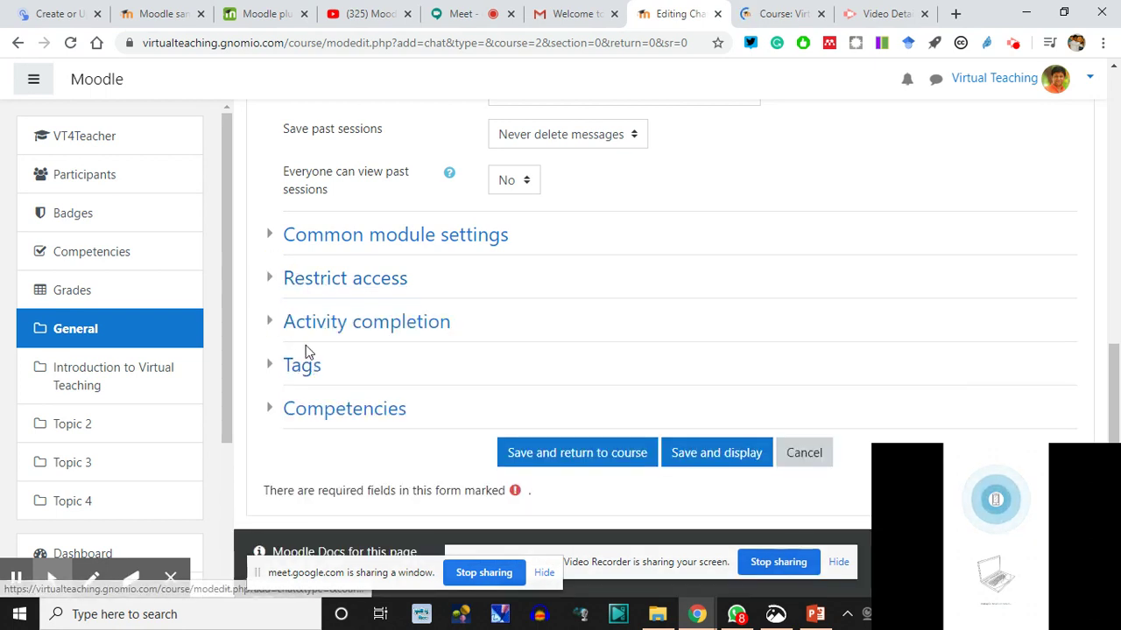
- Check the activity completion settings, and save the chat activity and display it
click(273, 324)
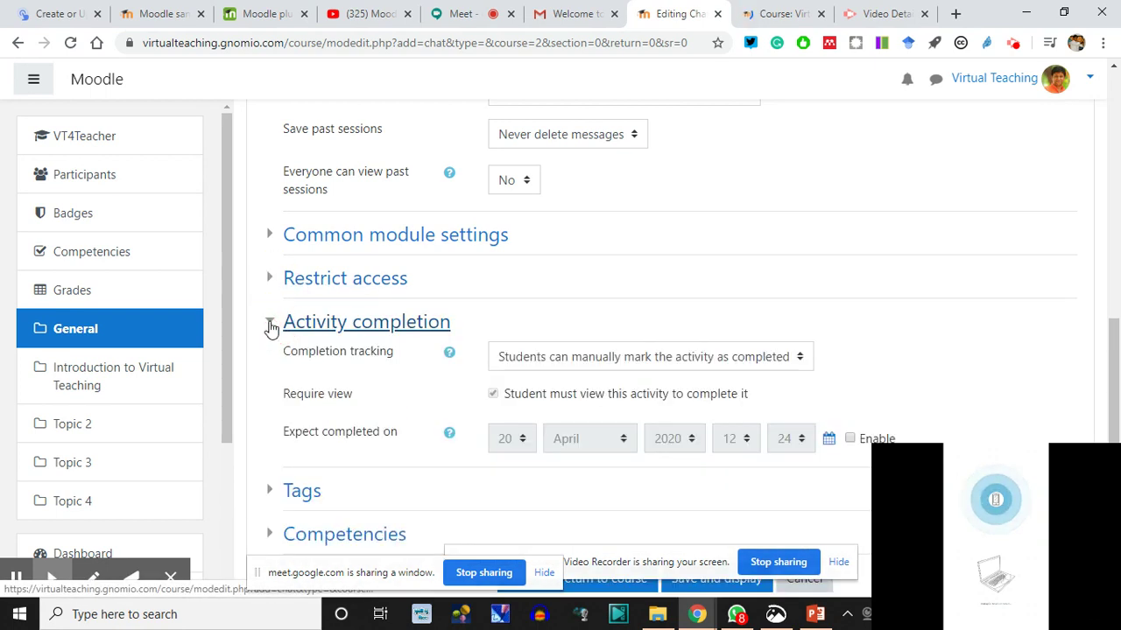
click(272, 325)
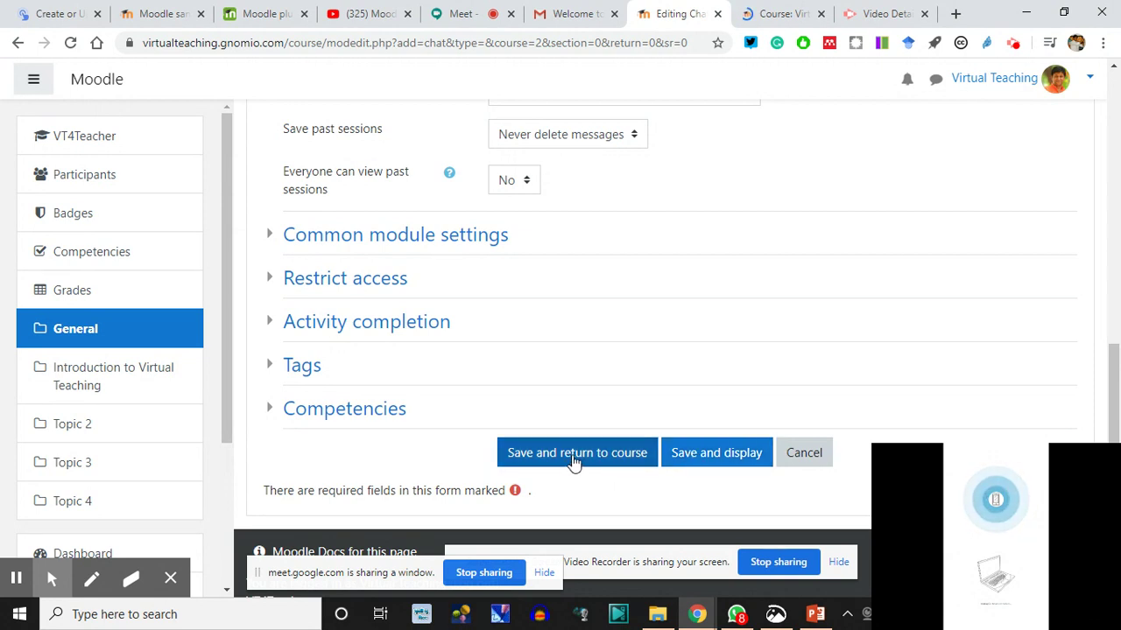
click(704, 462)
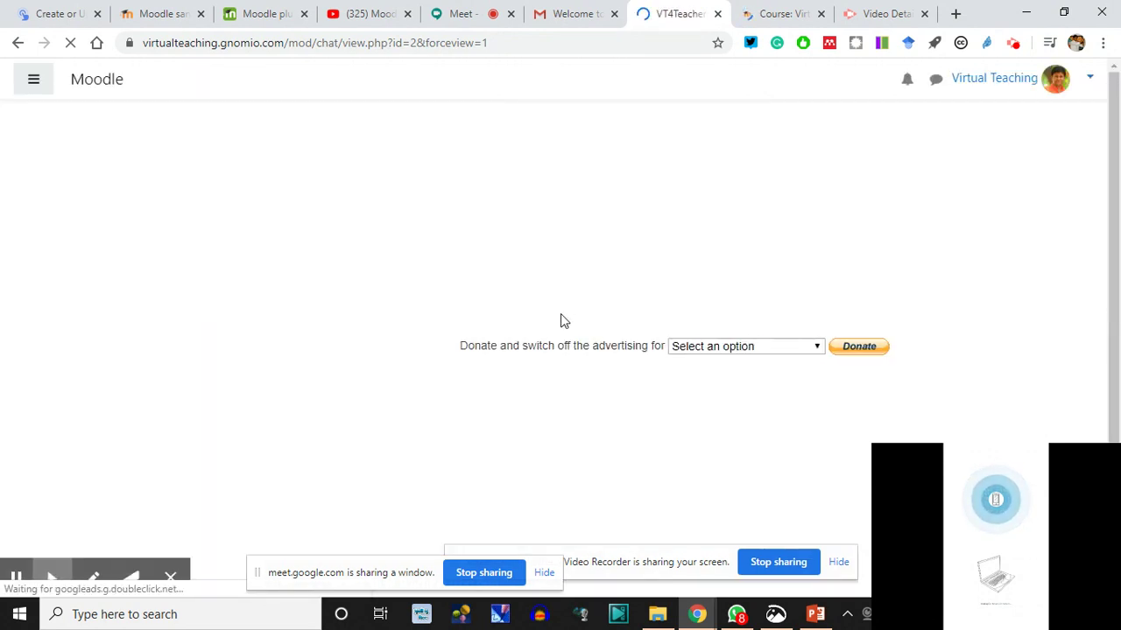
- Check the start date and time of the next session on the Welcome Chat page
scroll(563, 320, down, 4)
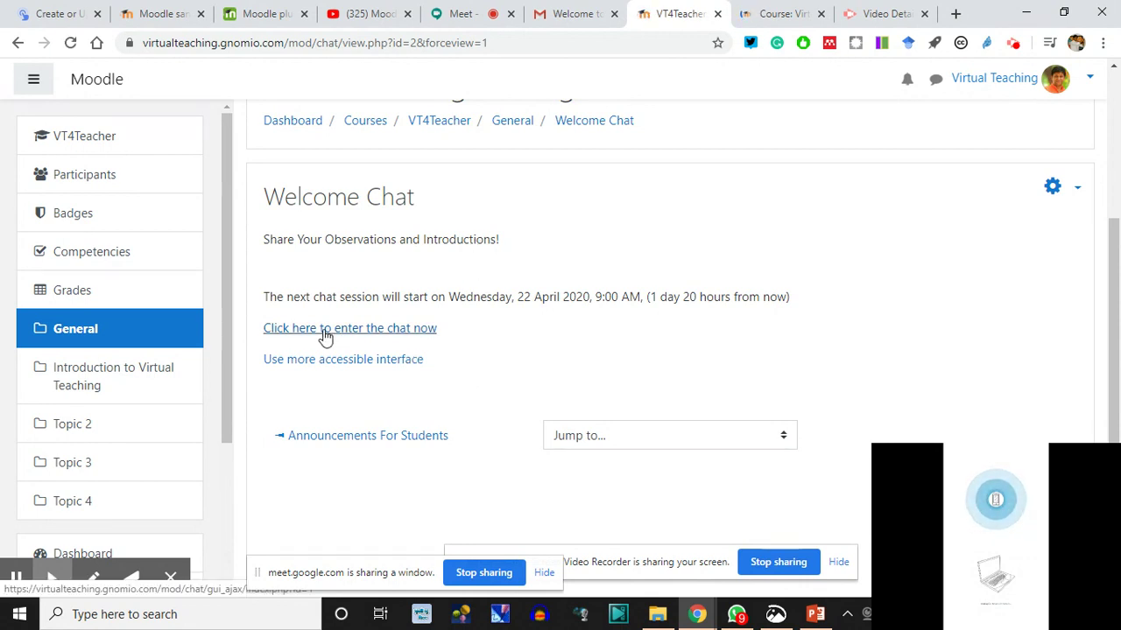
drag(270, 297, 400, 298)
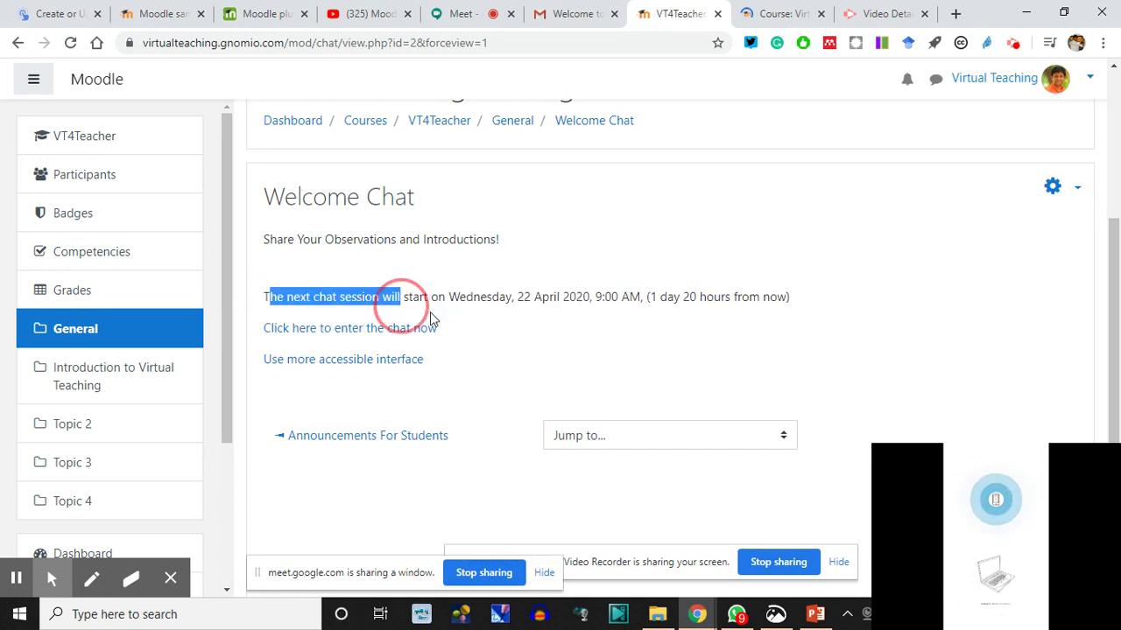
click(430, 311)
click(489, 313)
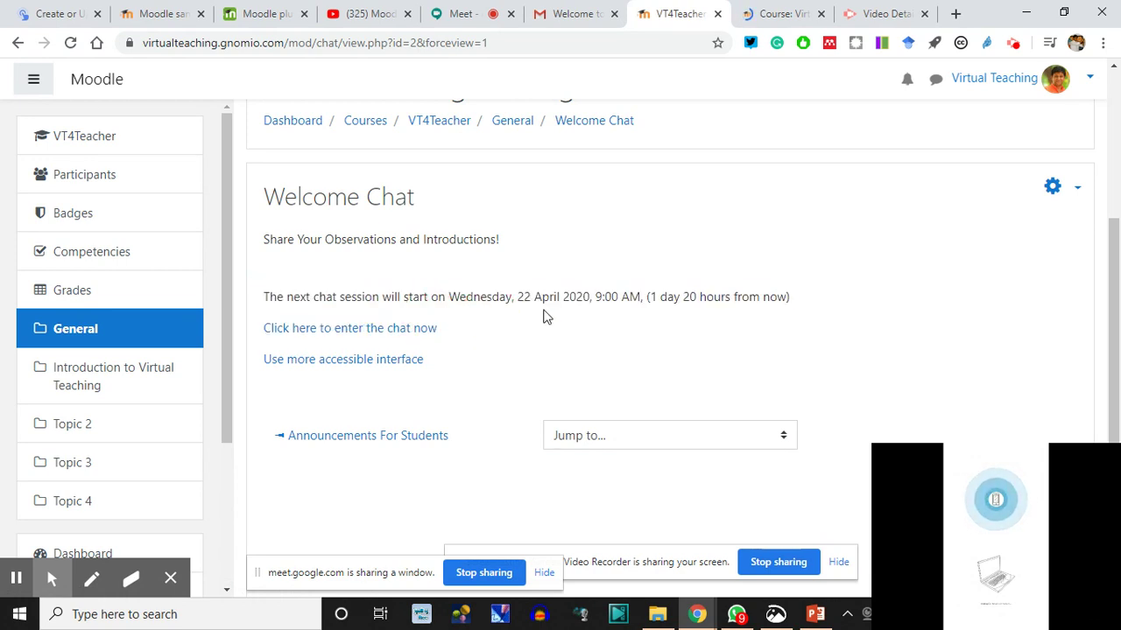
click(742, 312)
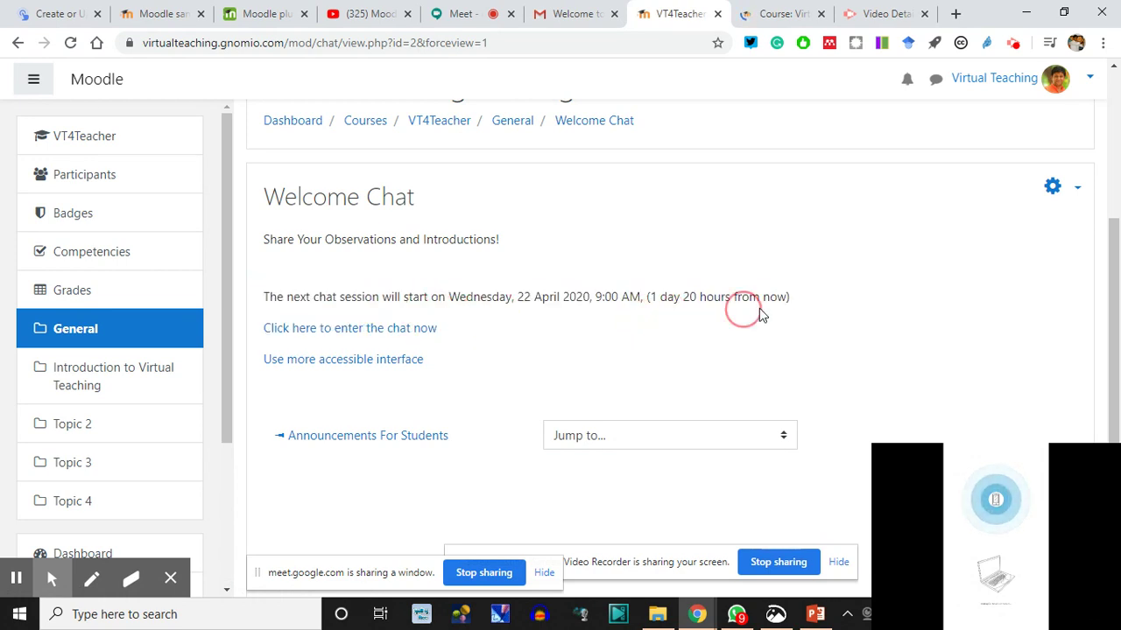
- Enter the Welcome Chat and move its pop-up window clear of the activity page's chat links
click(385, 330)
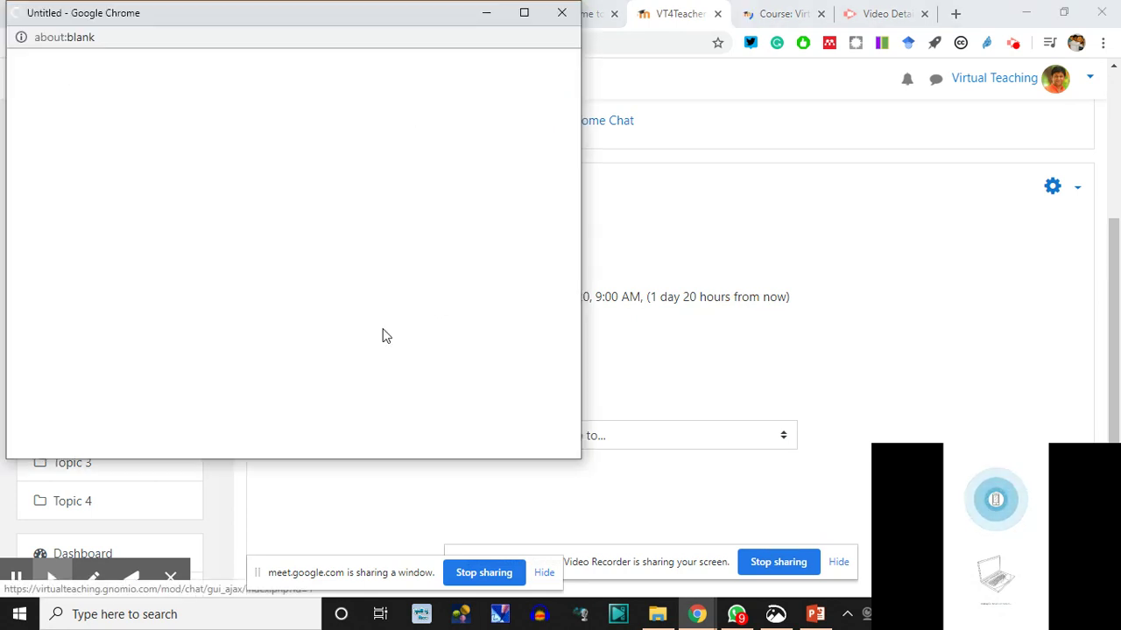
drag(363, 12, 649, 73)
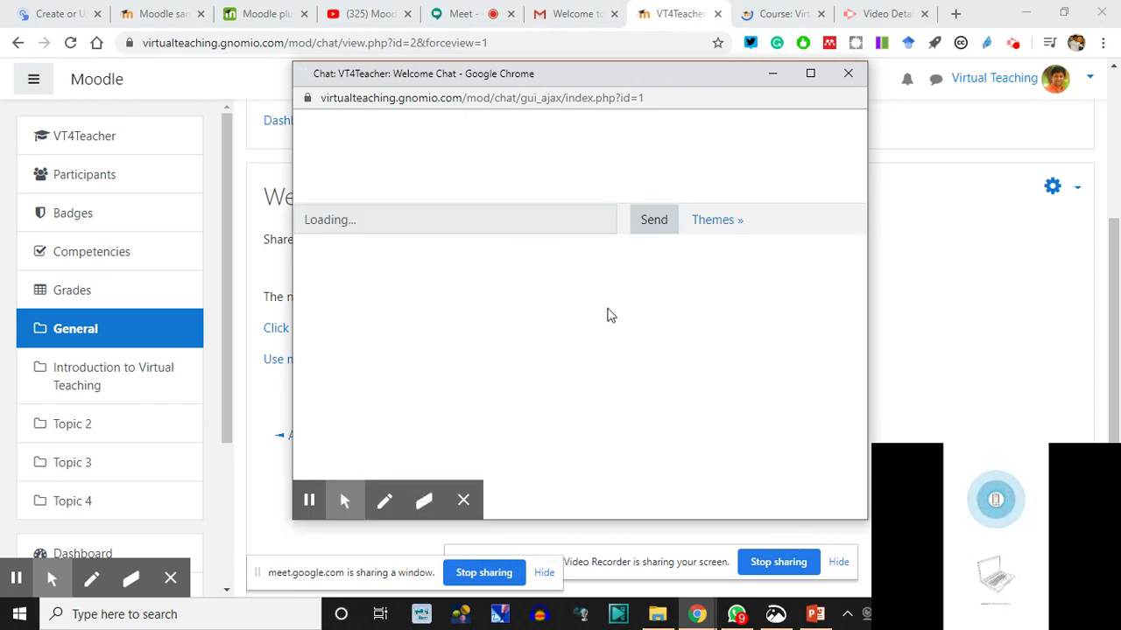
drag(616, 79, 577, 35)
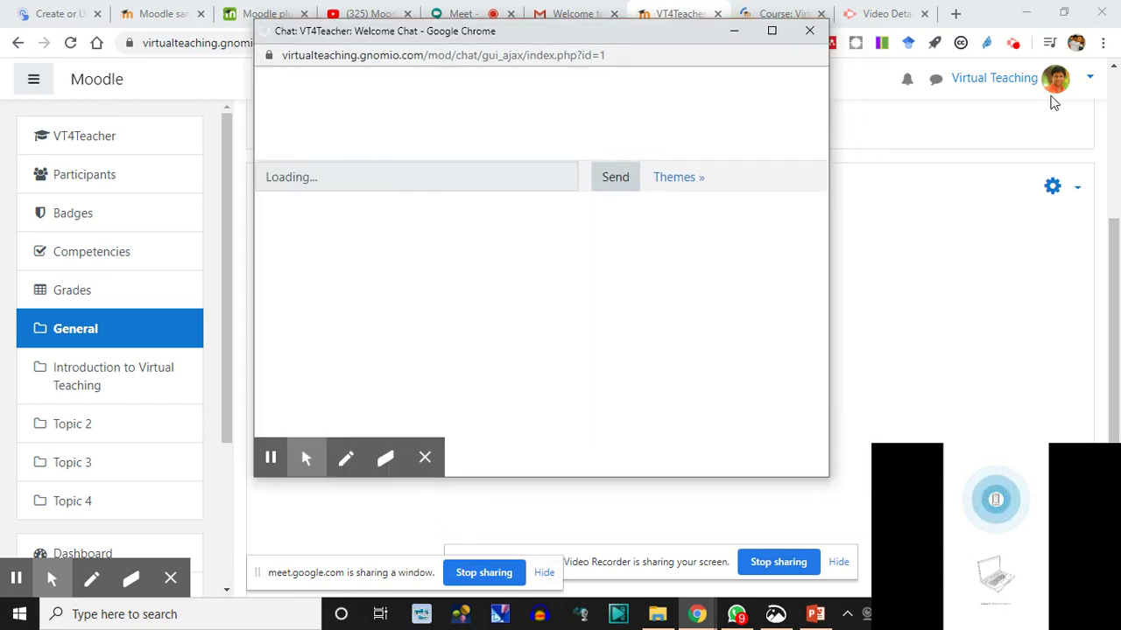
click(300, 445)
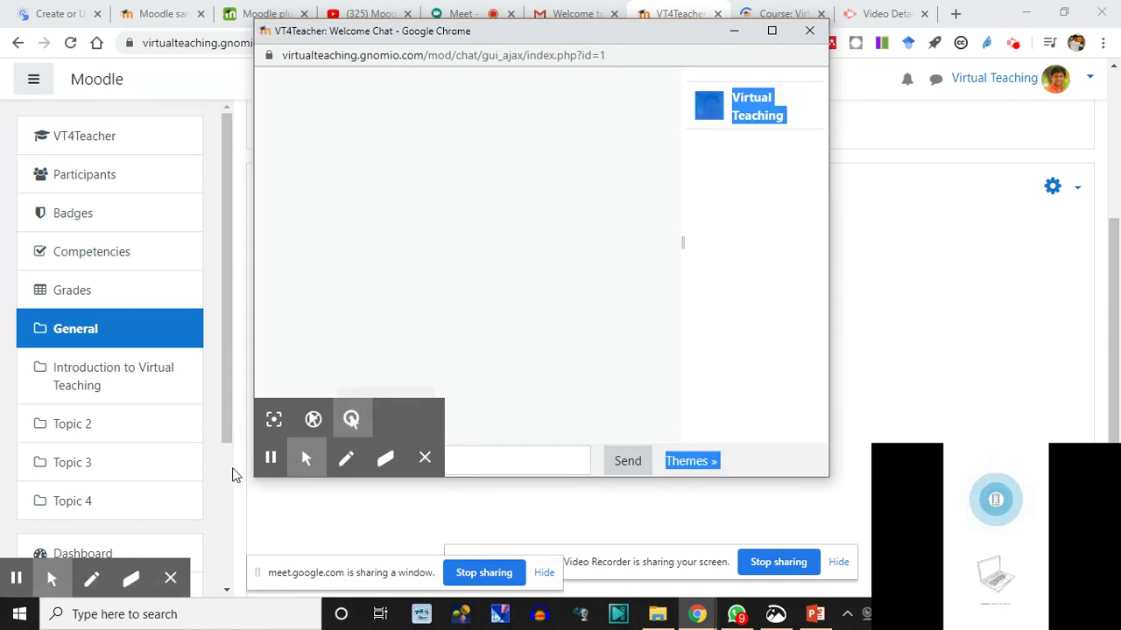
drag(592, 39, 766, 48)
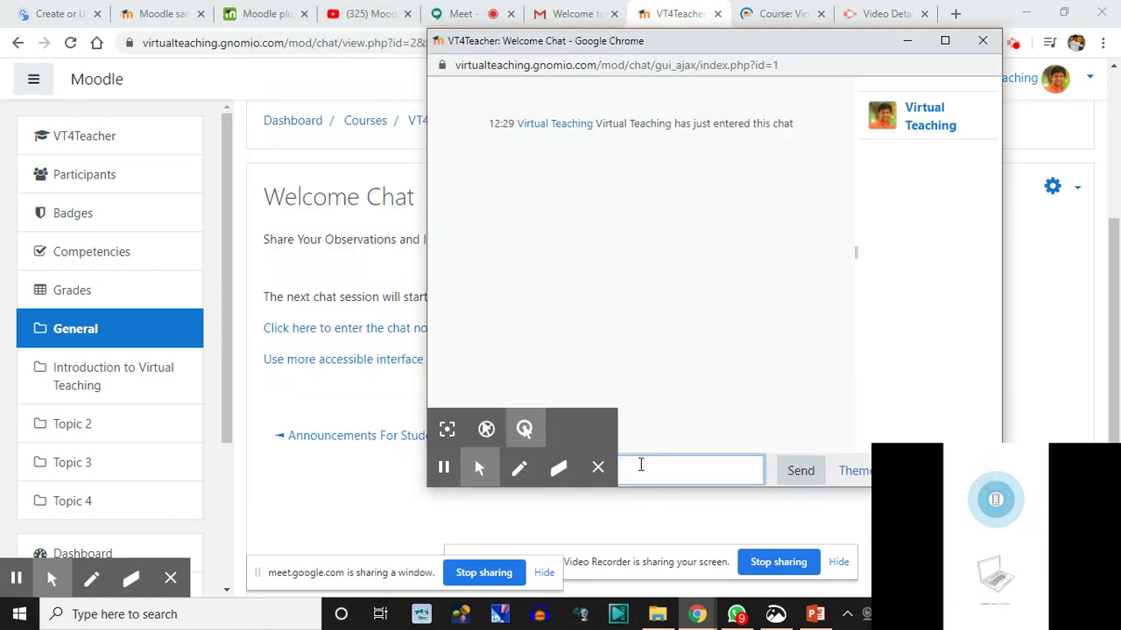
- Send the messages "Hello!" and "I welcome this Work" in the chat, and close the chat window
key(Return)
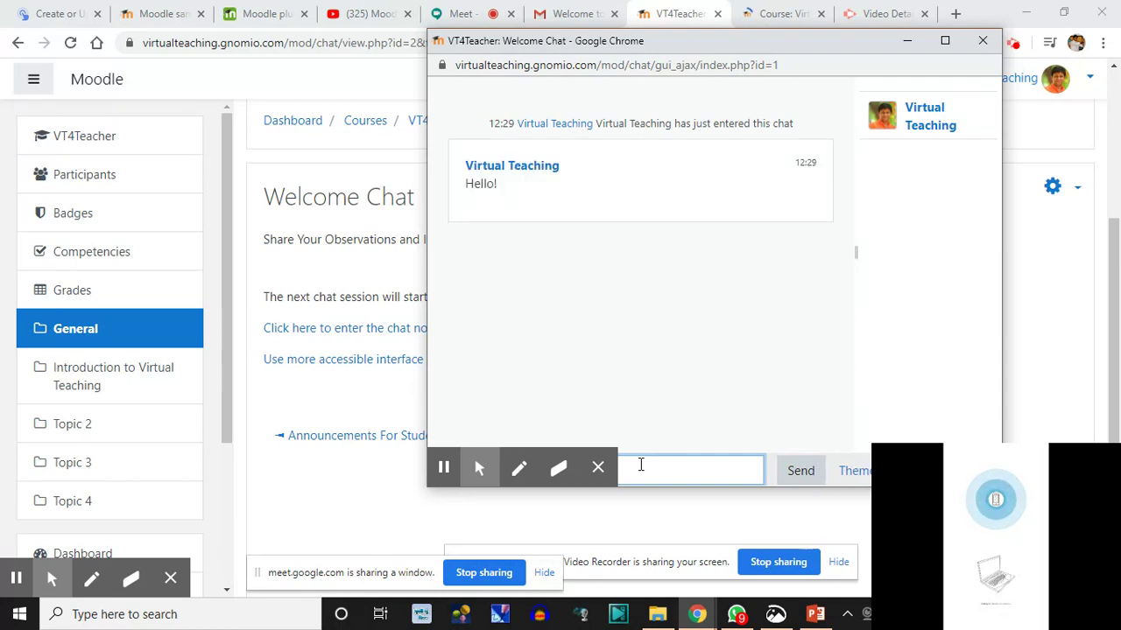
key(Return)
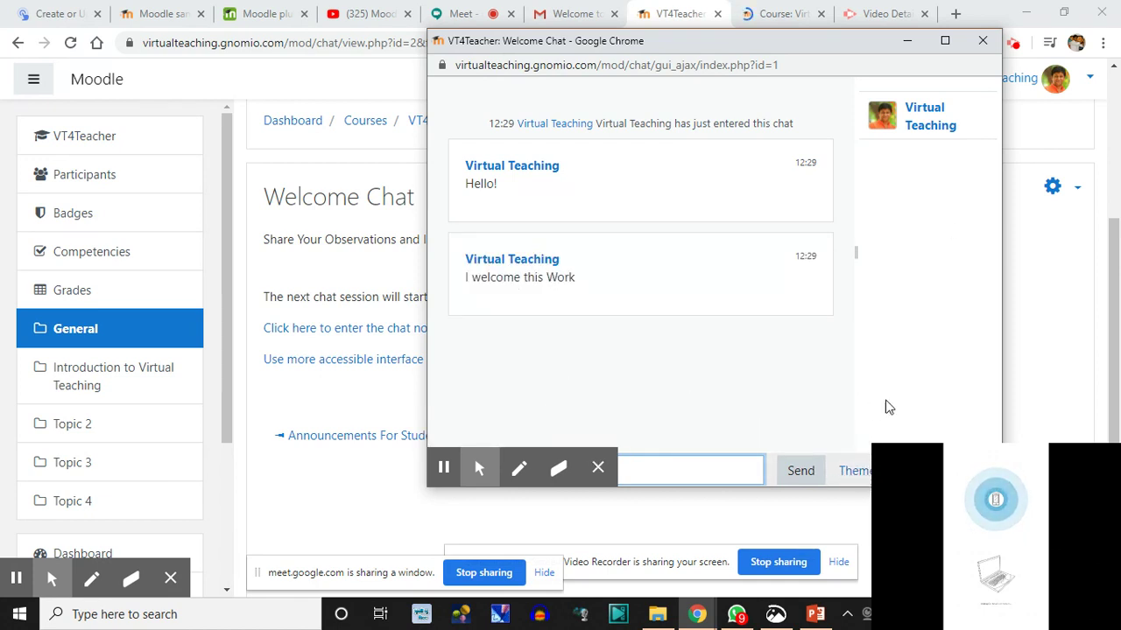
click(982, 40)
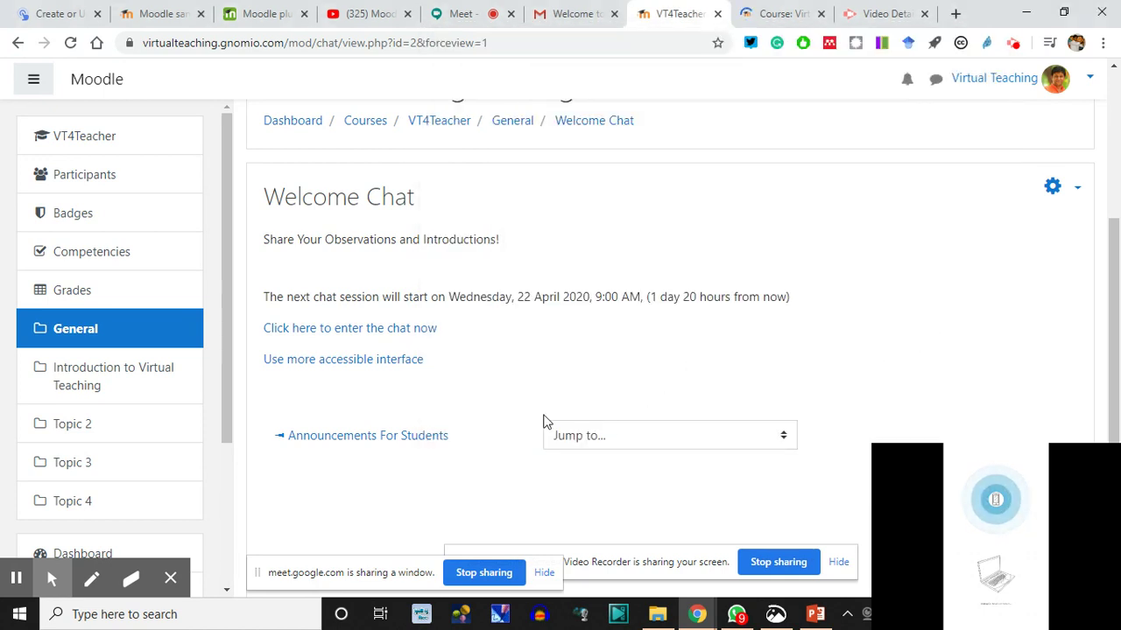
- Return to the Virtual Teaching Training for Teachers course page through the site's course list
click(365, 121)
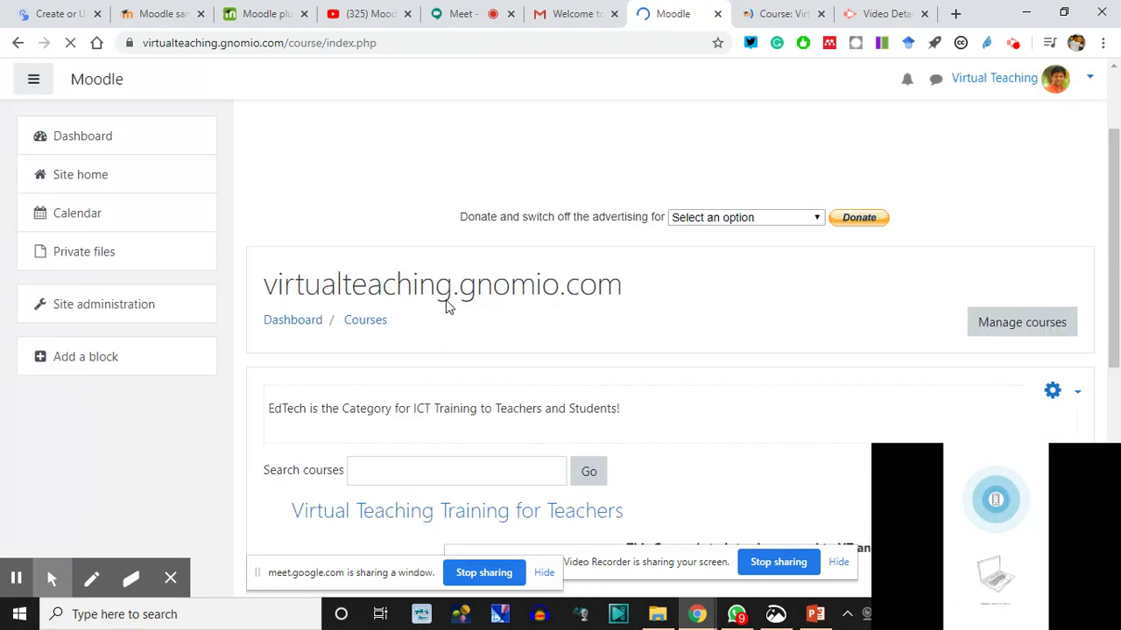
scroll(444, 302, down, 4)
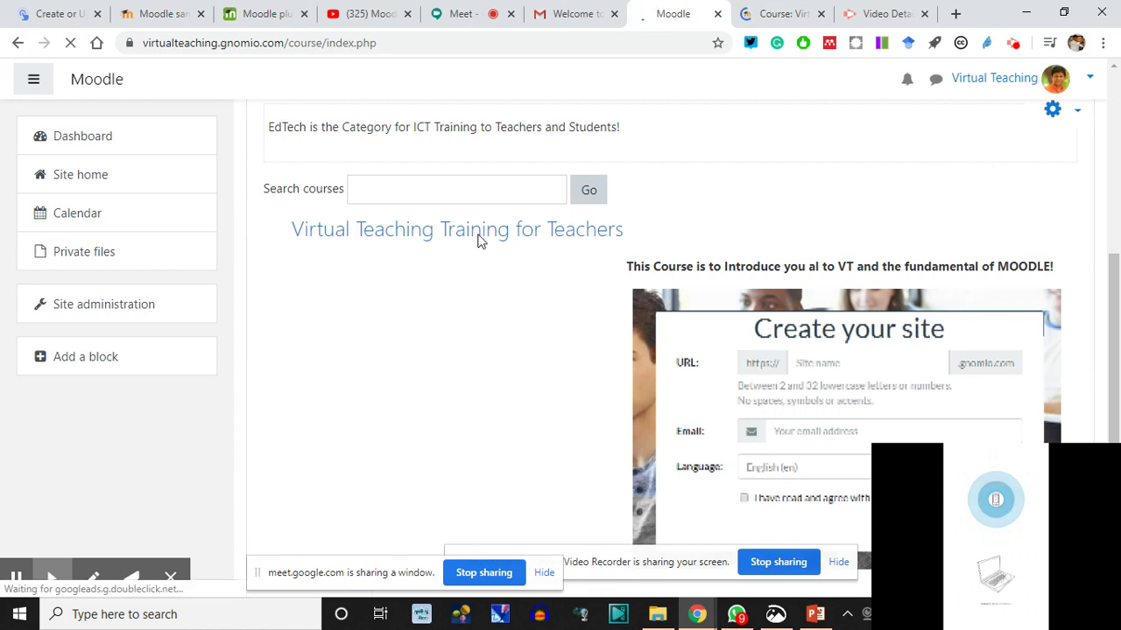
scroll(770, 393, down, 1)
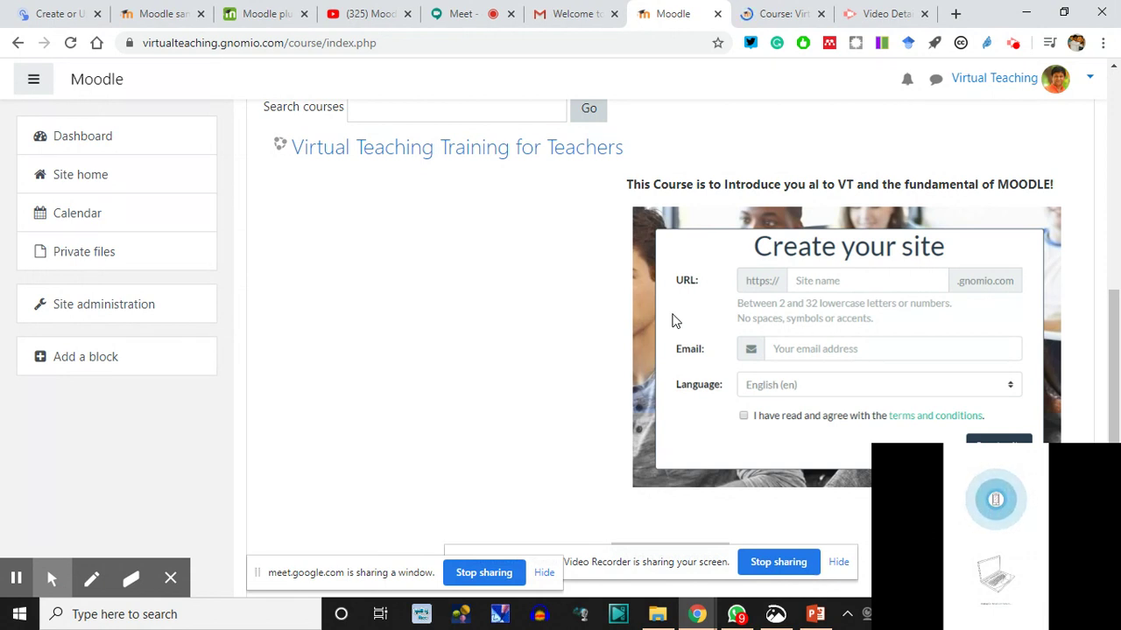
click(493, 145)
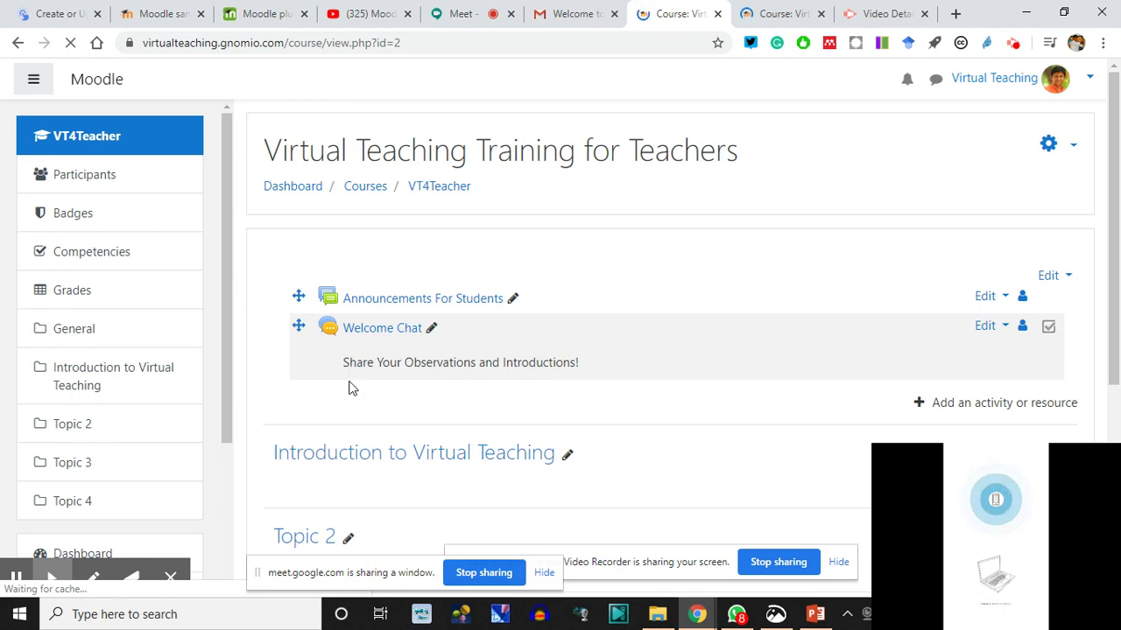
mouse_move(365, 407)
mouse_down()
mouse_move(578, 387)
mouse_move(373, 376)
mouse_up()
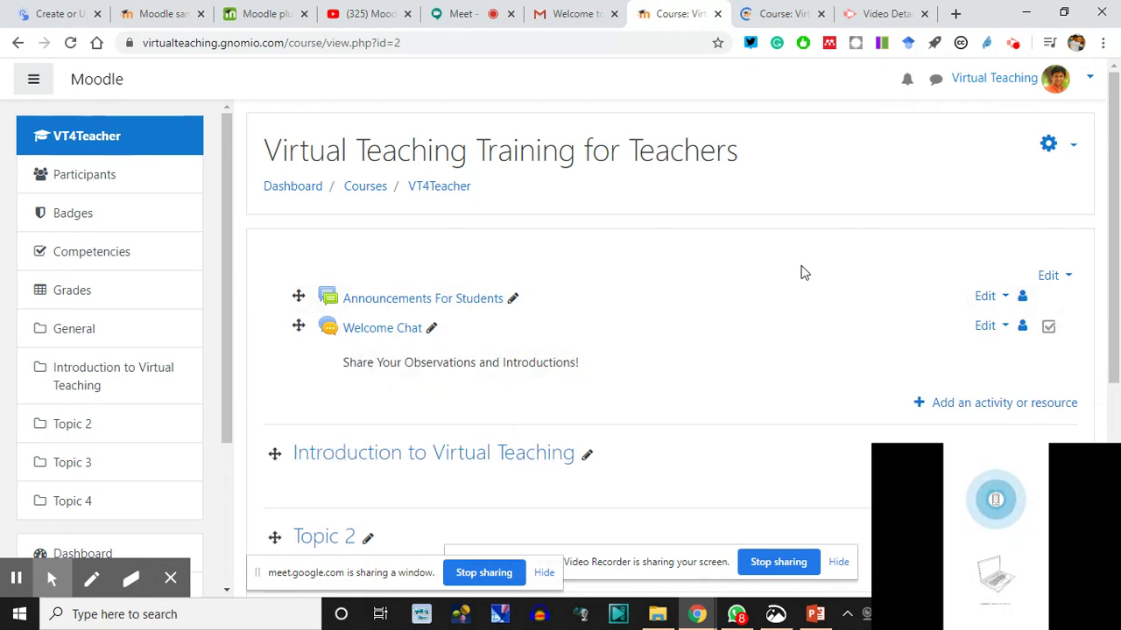
click(1070, 153)
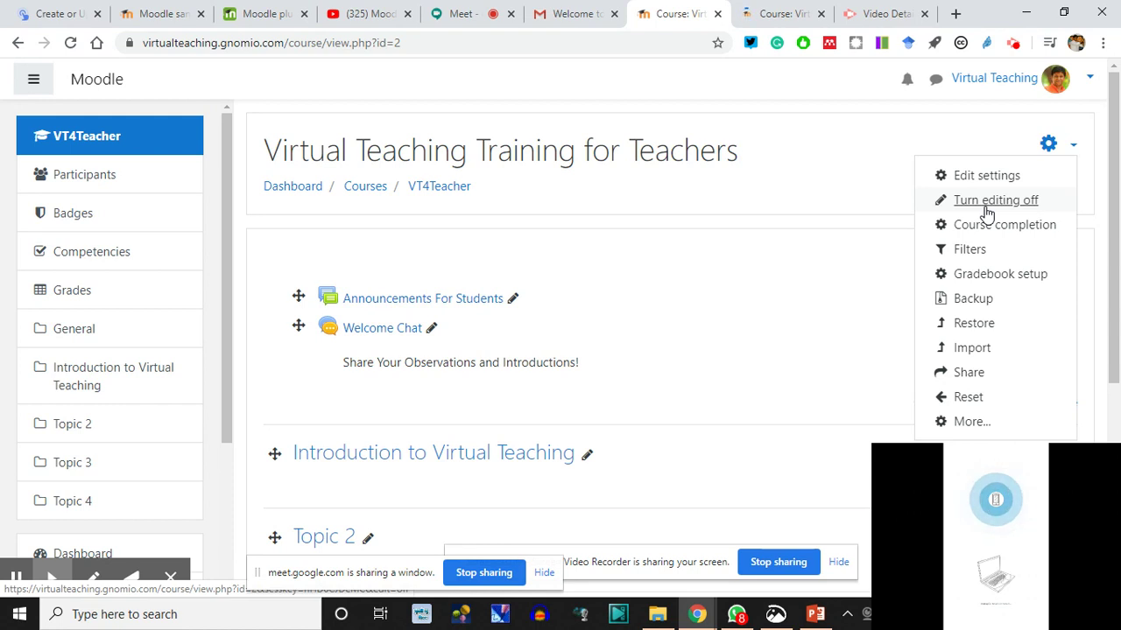
scroll(613, 455, down, 1)
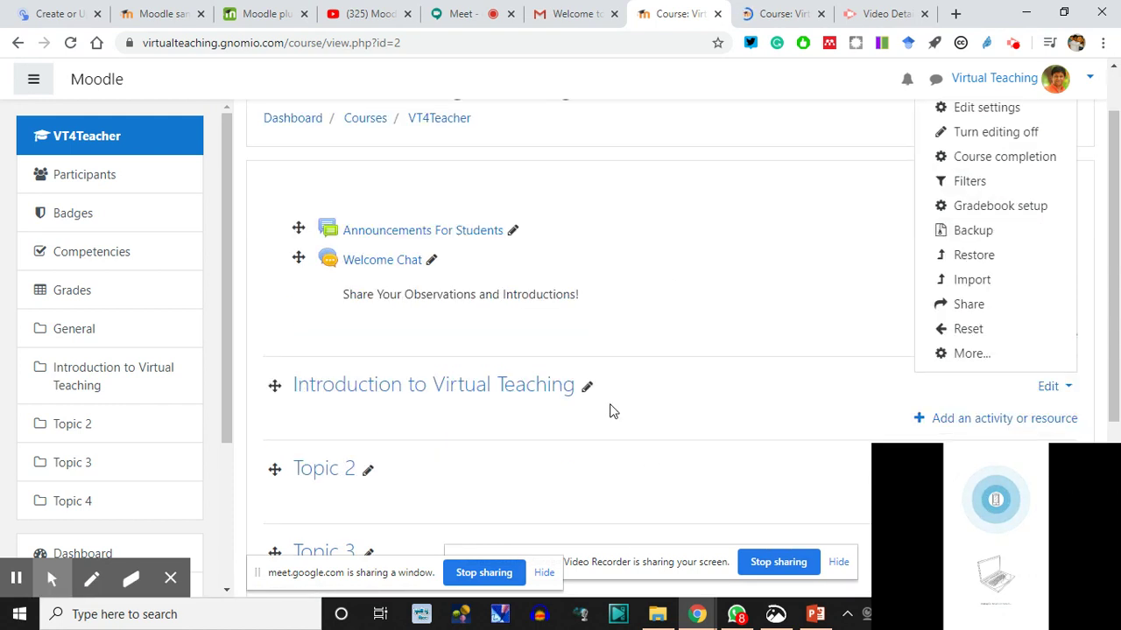
scroll(754, 365, up, 1)
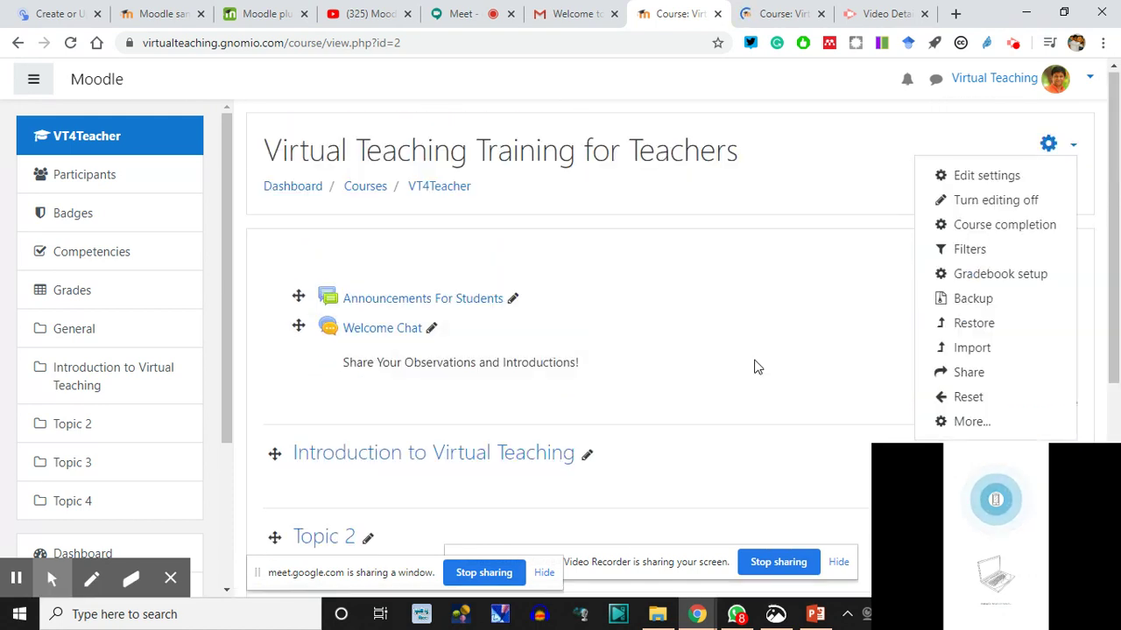
click(805, 179)
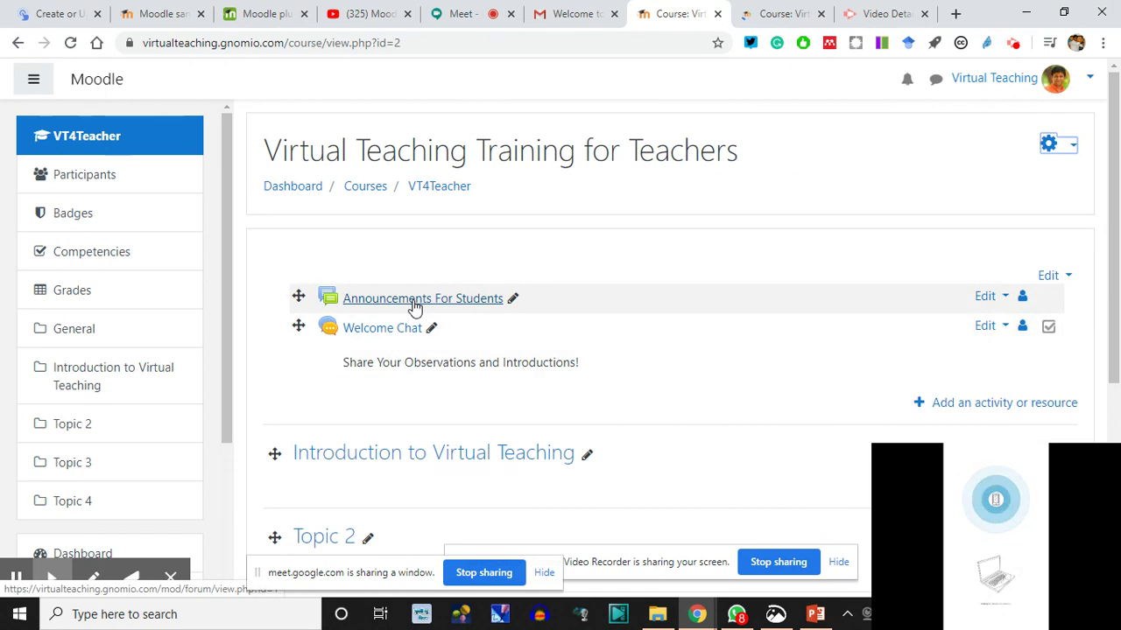
- Open the activity chooser for the course's general section and read the description of the Choice activity
click(968, 407)
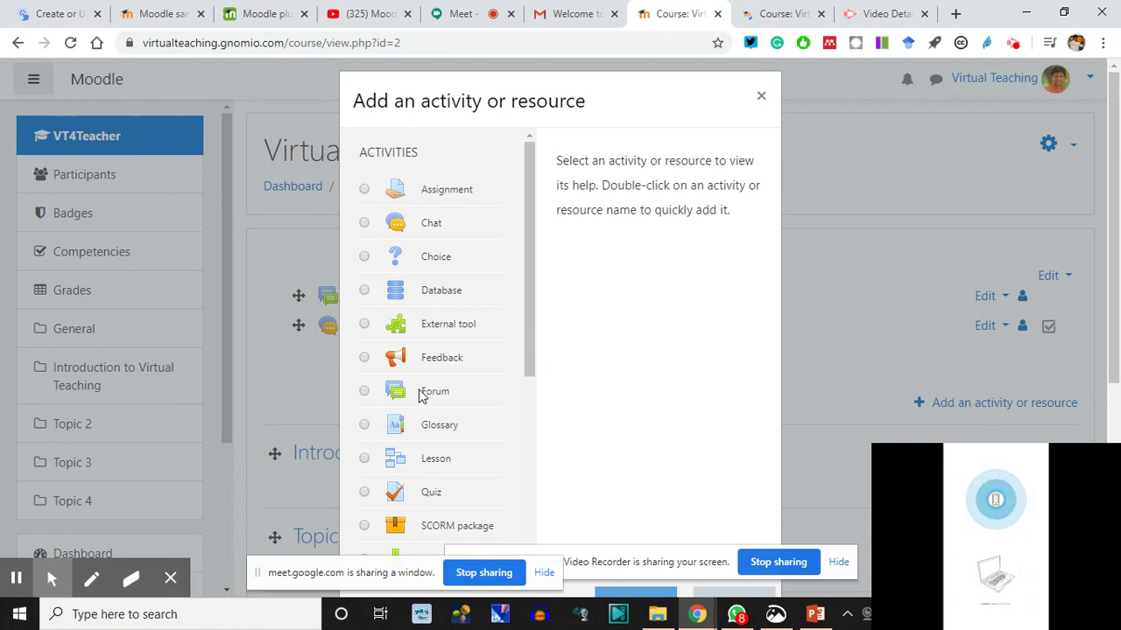
click(531, 264)
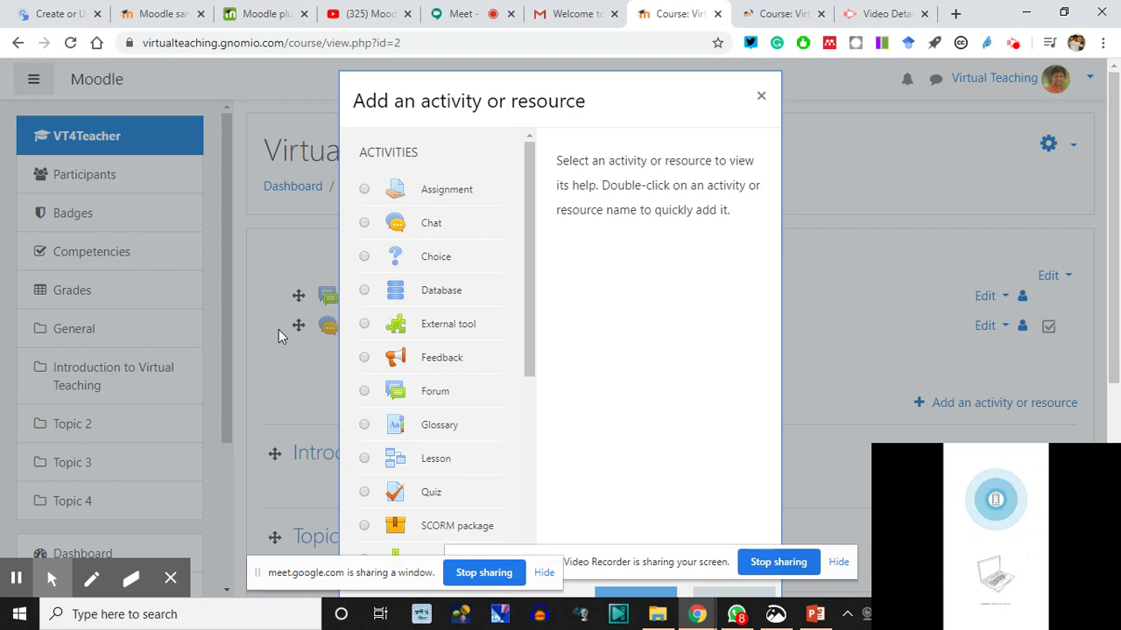
click(454, 271)
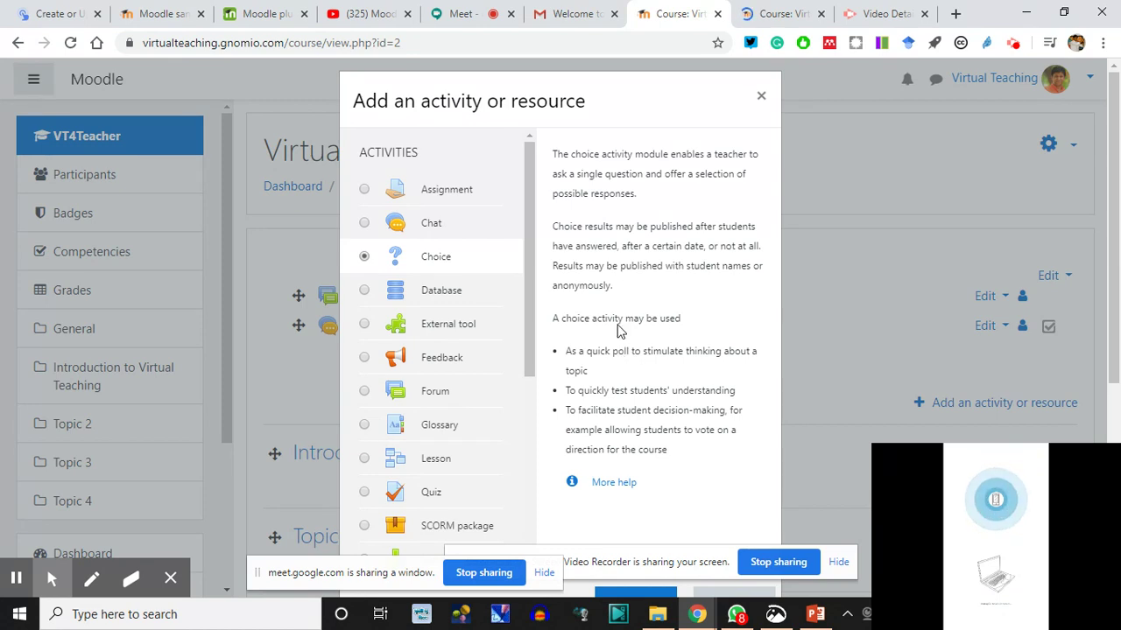
click(621, 100)
drag(621, 100, 600, 65)
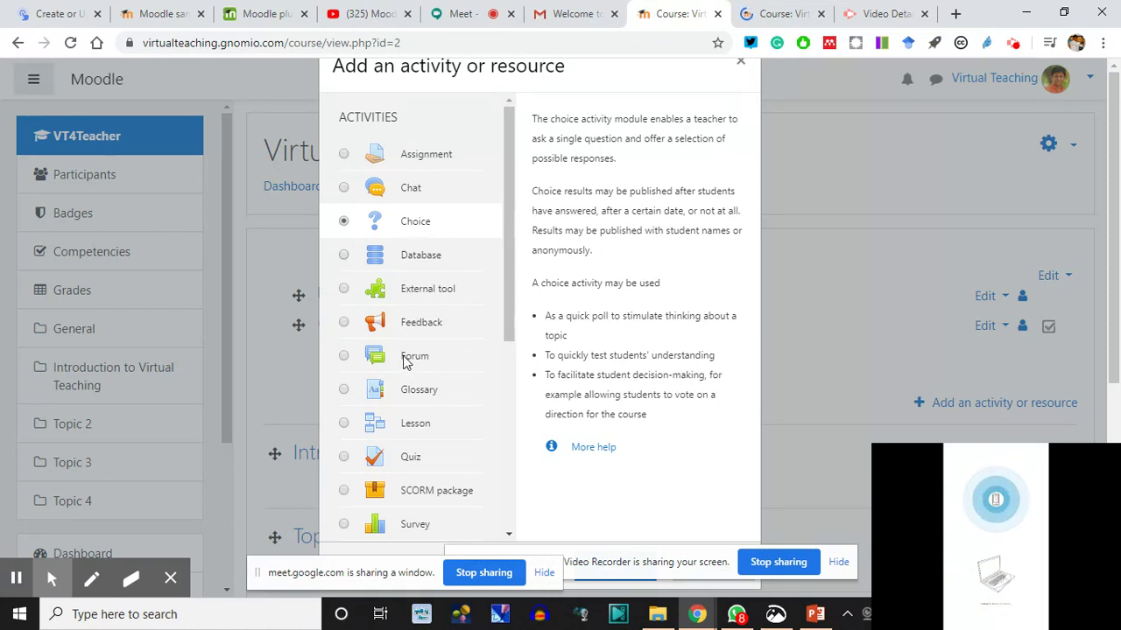
- Read the Forum activity's description and start adding a new forum to the general section
click(405, 362)
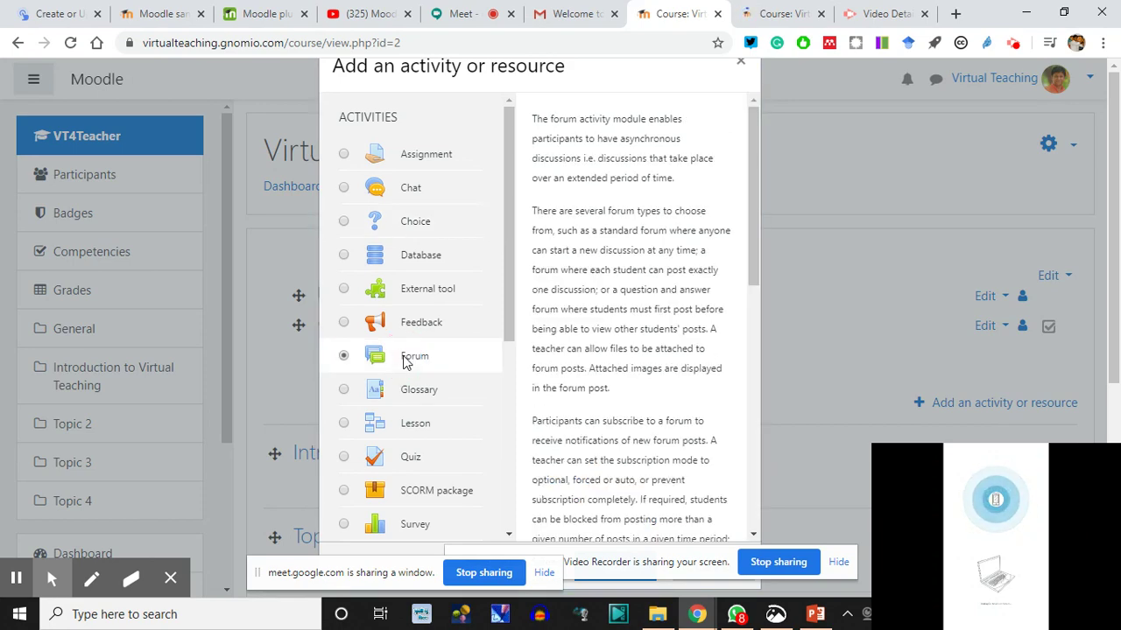
scroll(657, 367, down, 7)
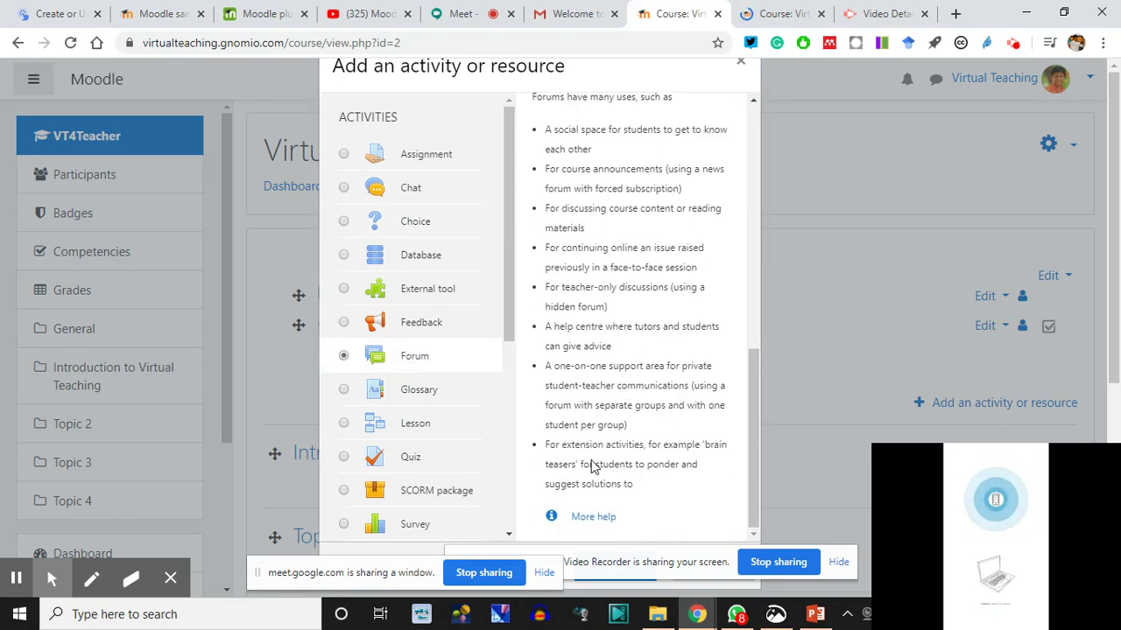
scroll(592, 477, down, 4)
click(611, 241)
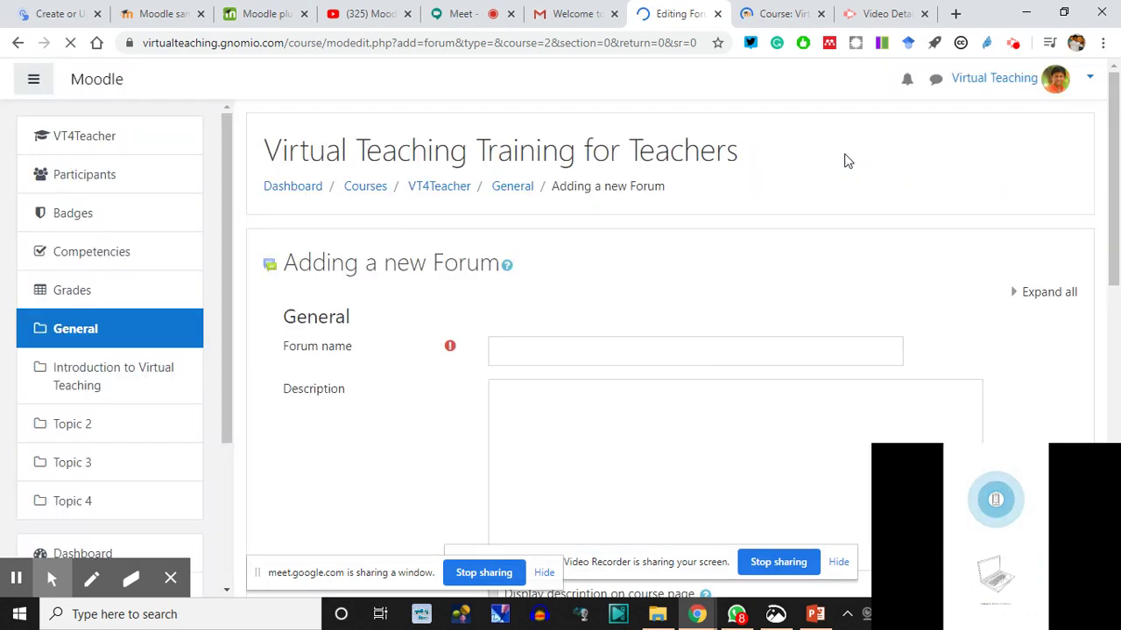
- Name the forum "Importance of Virtual Teaching in Post COVID World" and enter "Discuss!" as its description
scroll(367, 385, down, 1)
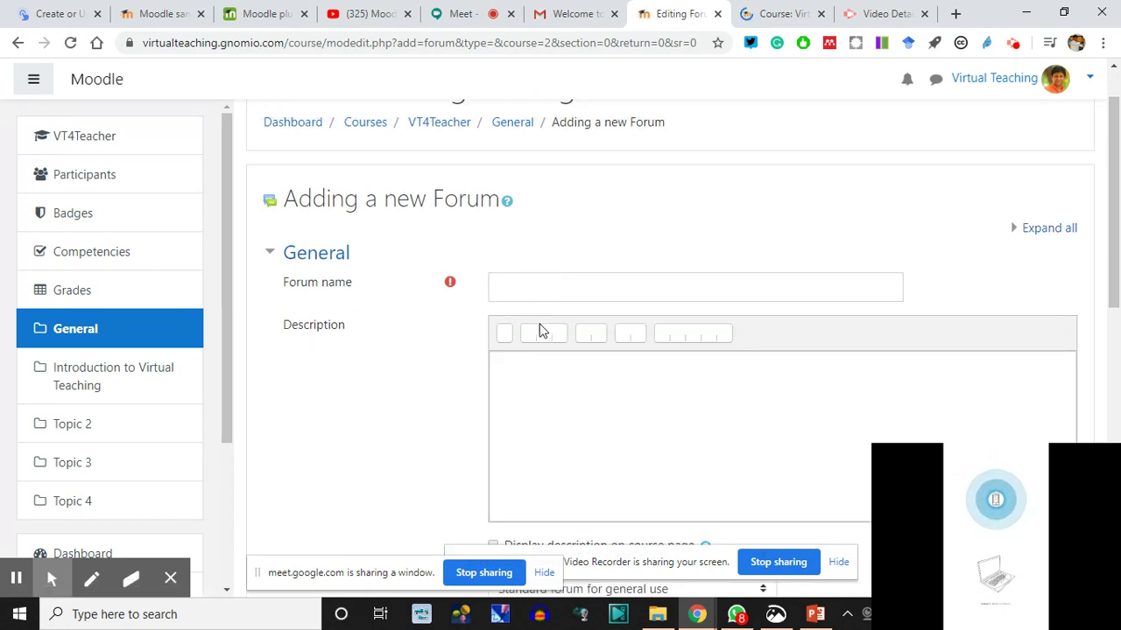
scroll(541, 263, down, 1)
click(542, 202)
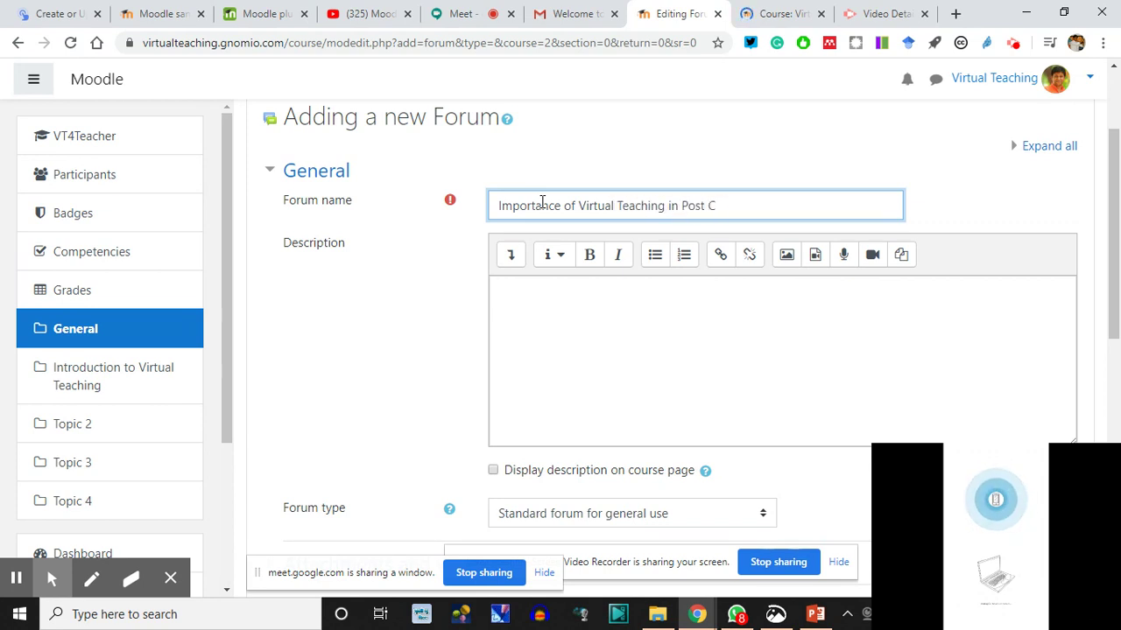
text(ID World)
click(591, 307)
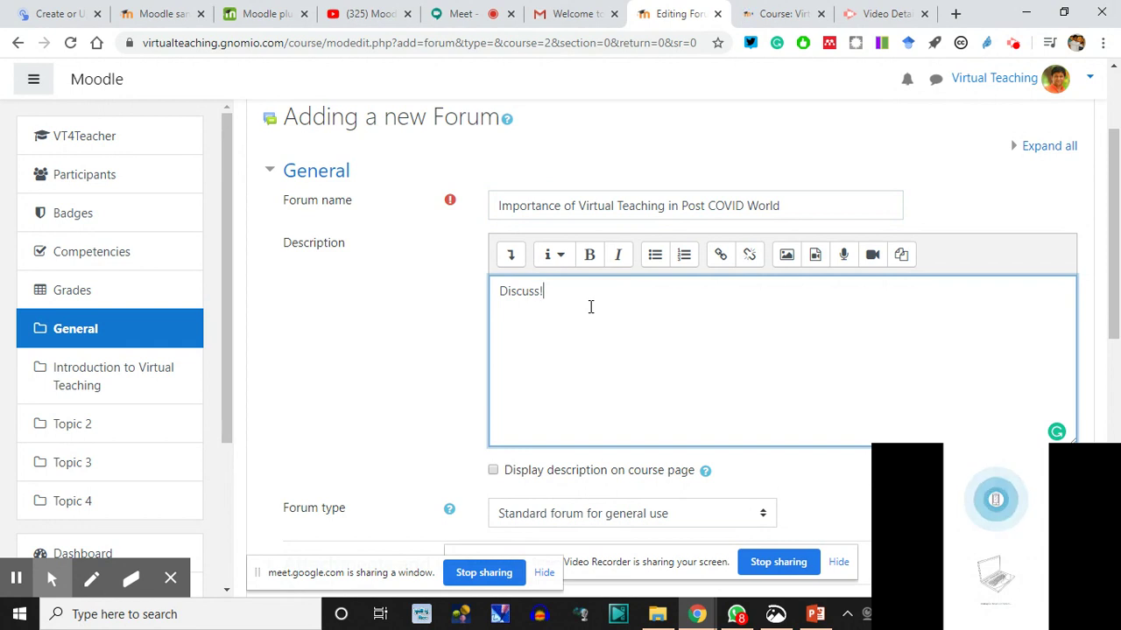
- Set the forum's maximum attachment size to 2MB in the attachments and word count settings
scroll(593, 321, down, 2)
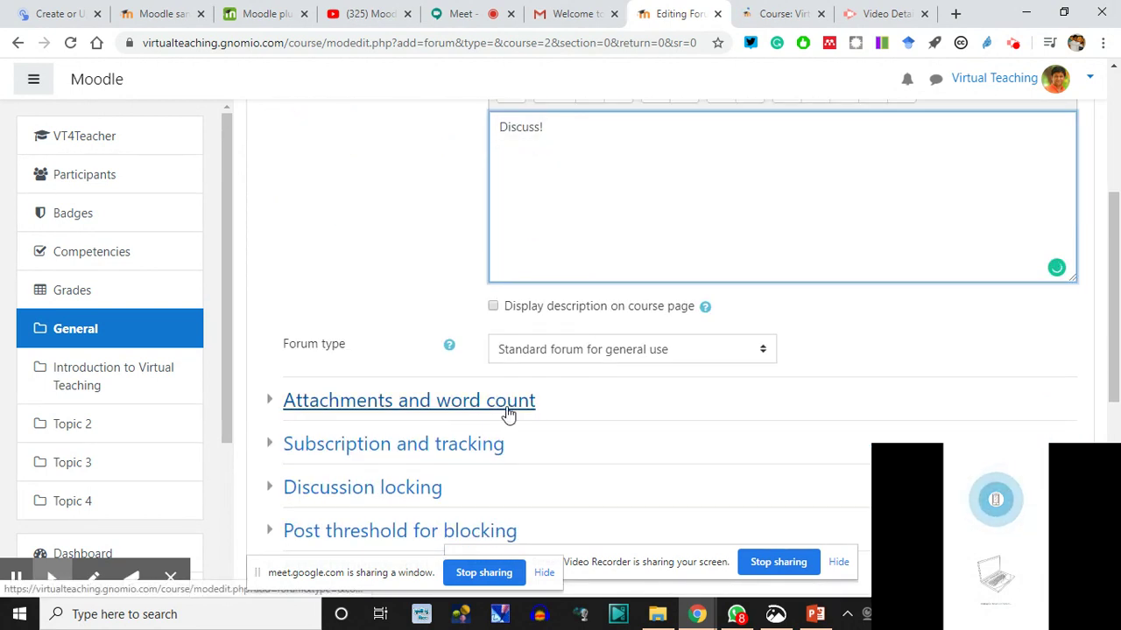
click(267, 405)
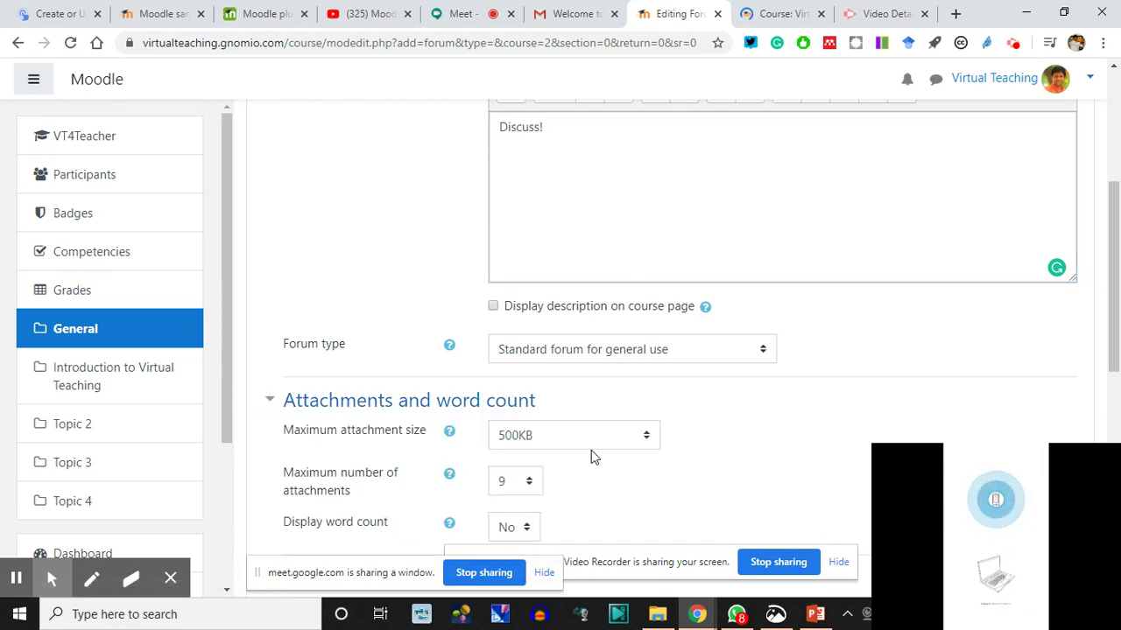
click(633, 438)
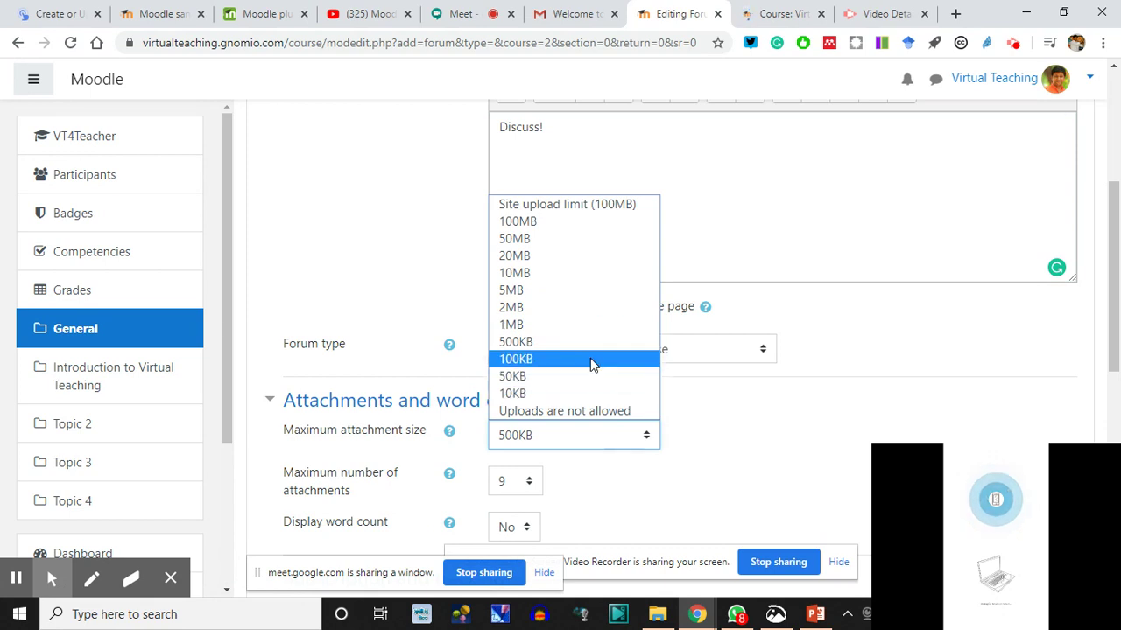
click(542, 315)
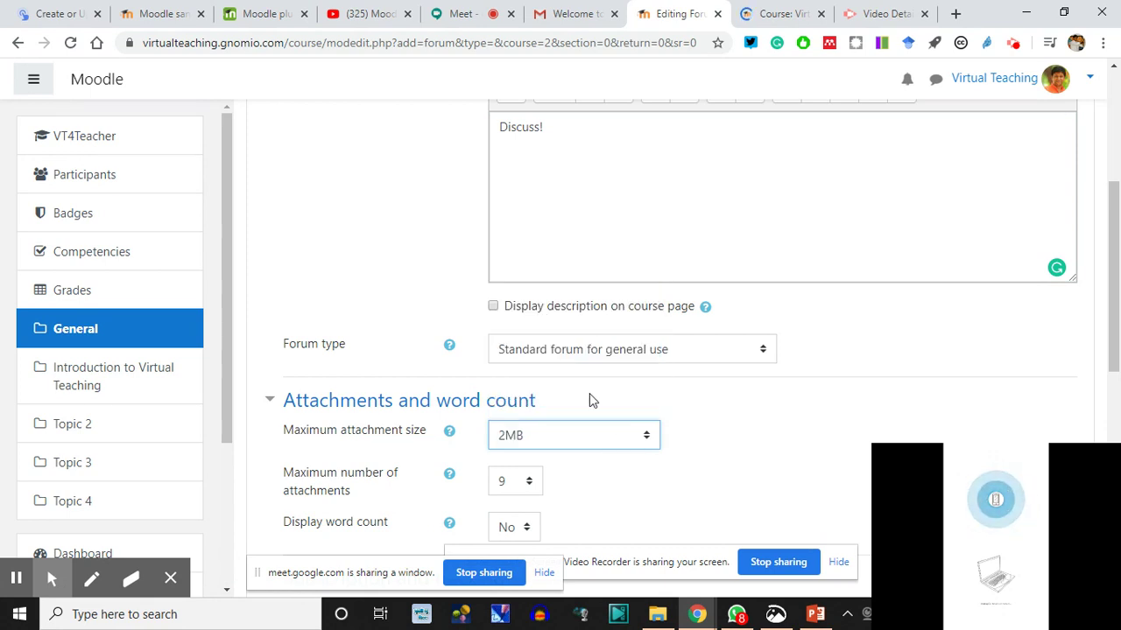
- Disallow attachment uploads for the forum and set its word count display to Yes
click(616, 443)
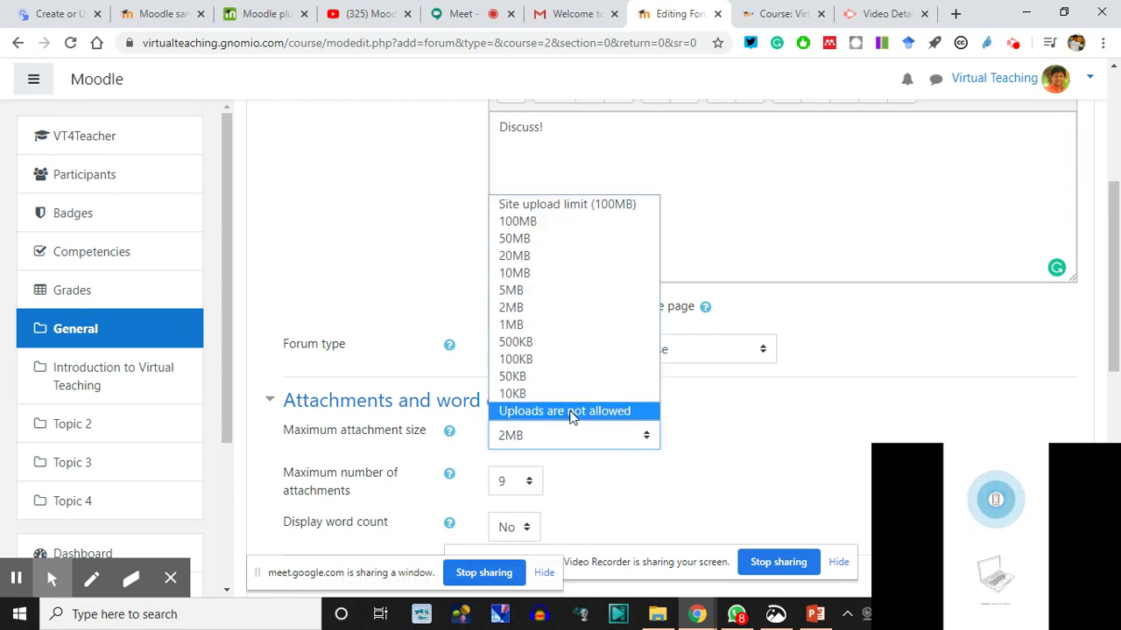
click(562, 415)
click(568, 187)
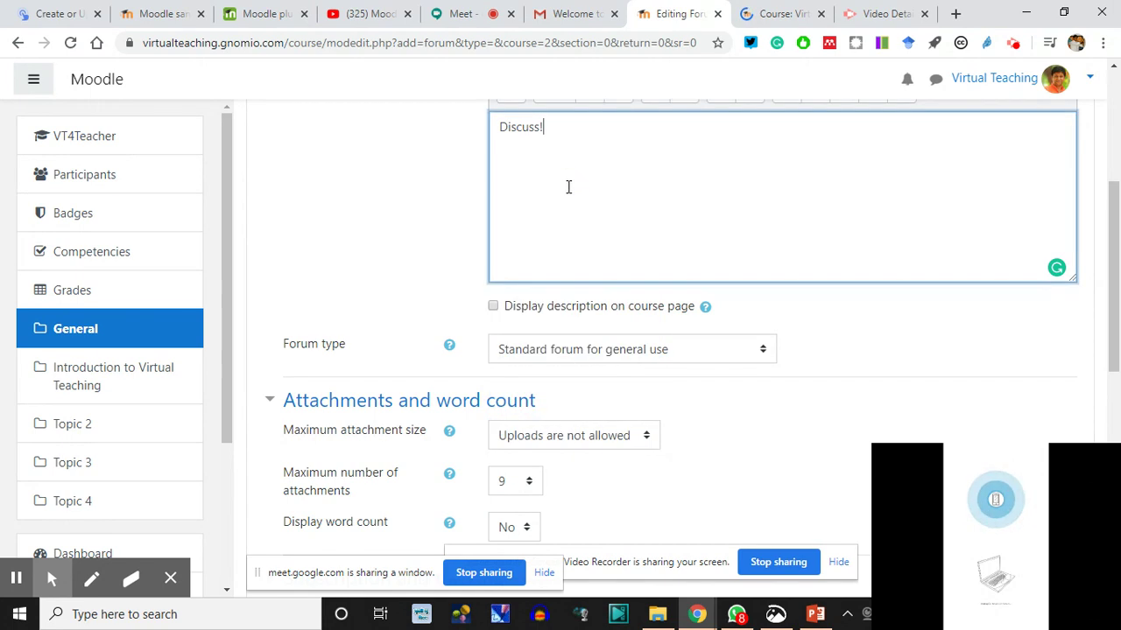
scroll(569, 429, down, 2)
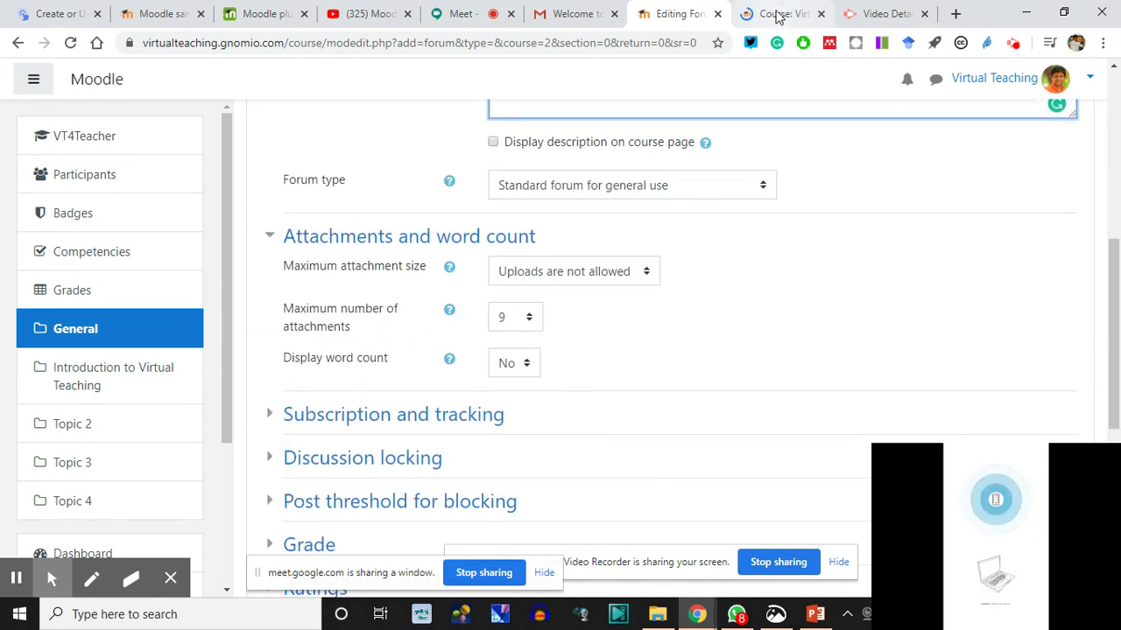
click(520, 367)
click(508, 413)
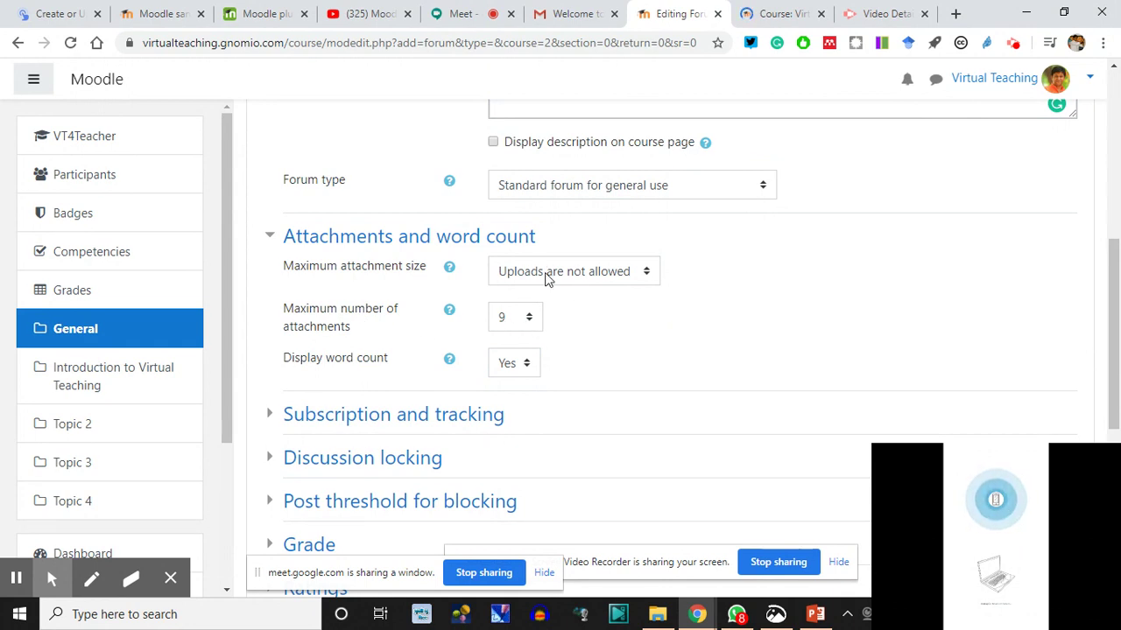
click(625, 357)
- Examine the forum's grade settings and the available grade category options, then collapse the section
scroll(408, 423, down, 3)
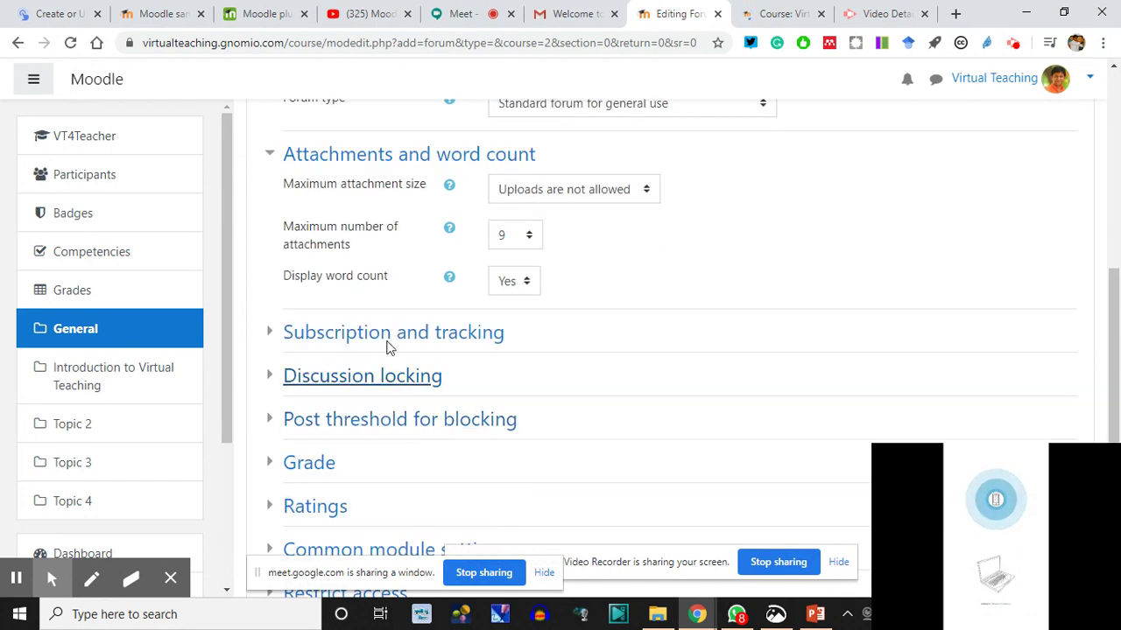
scroll(382, 347, down, 1)
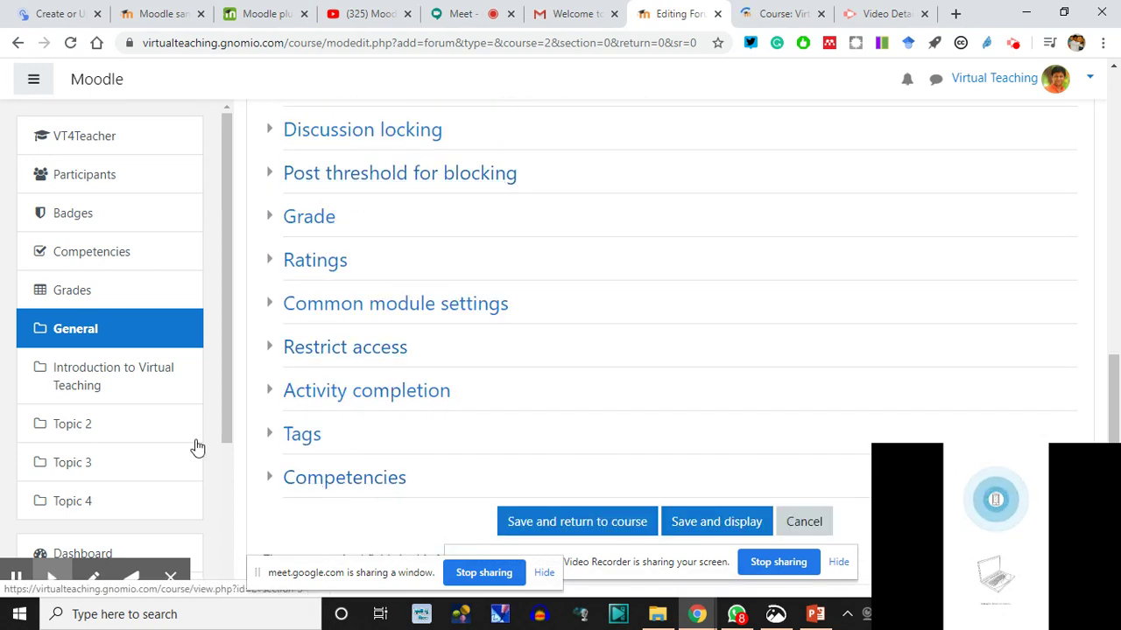
click(271, 218)
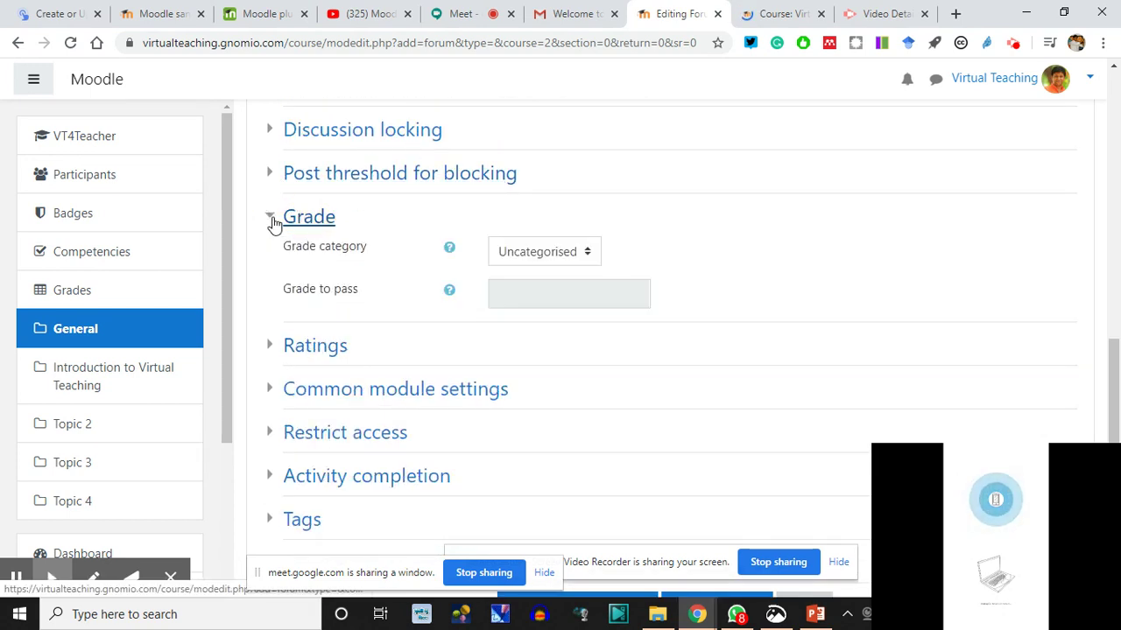
click(560, 253)
click(555, 253)
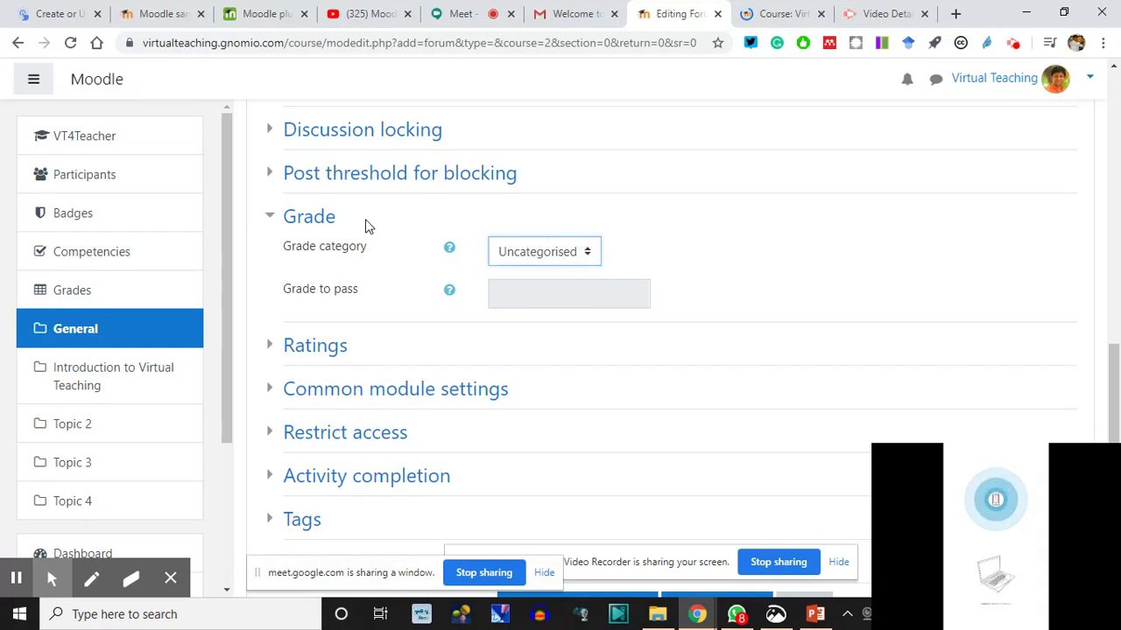
click(571, 257)
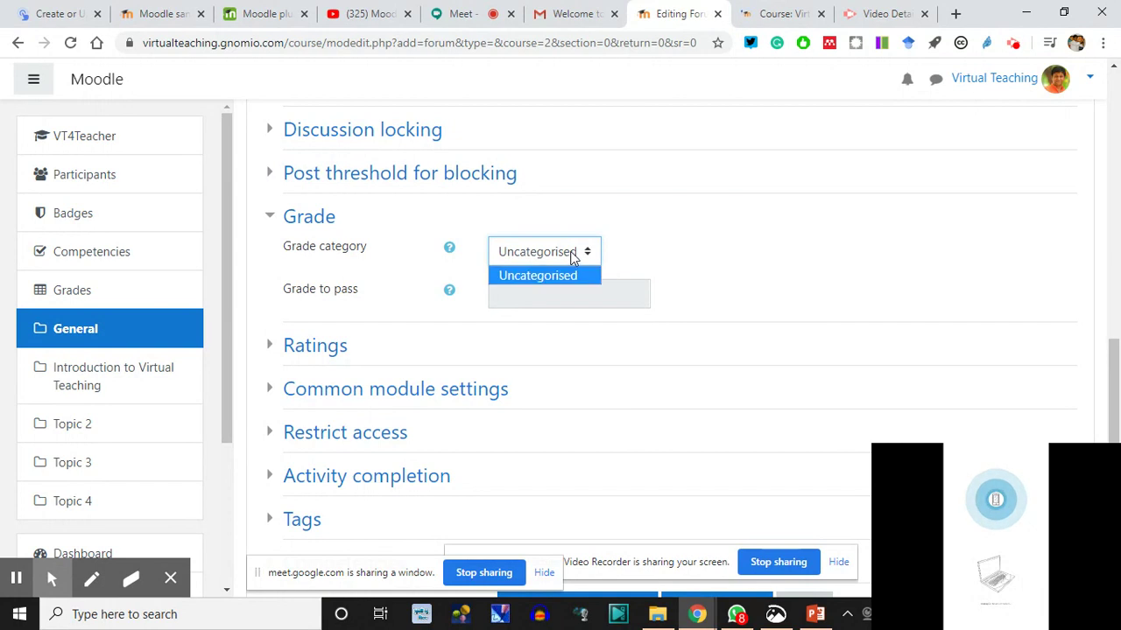
click(274, 218)
click(273, 218)
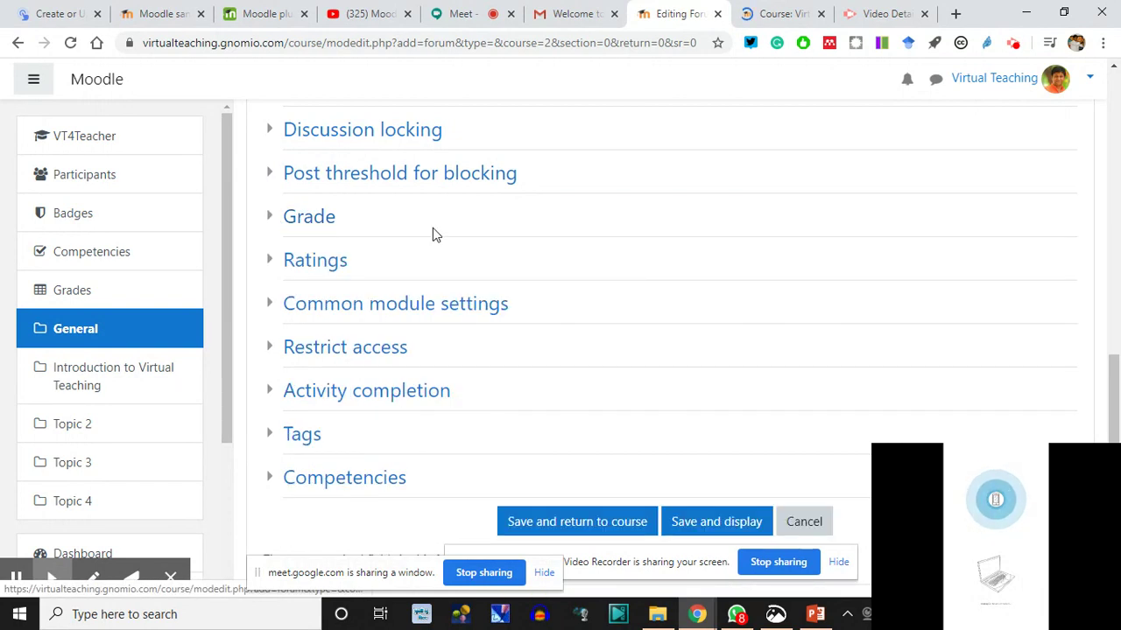
- Try to restrict access to the forum by requiring completion of the Welcome Chat activity
click(270, 351)
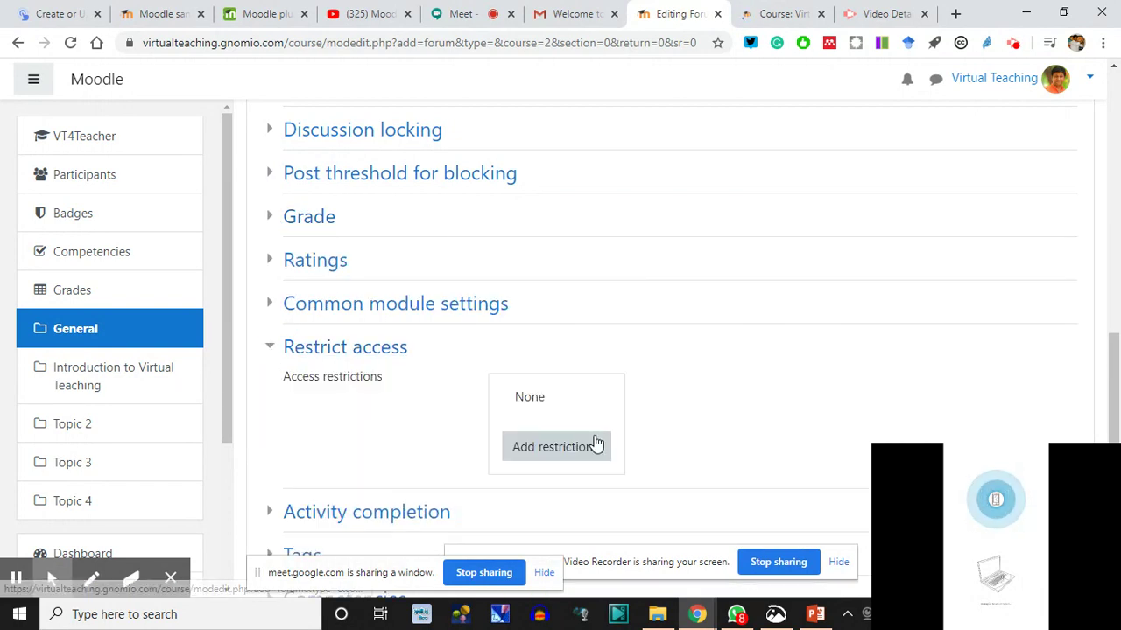
click(552, 454)
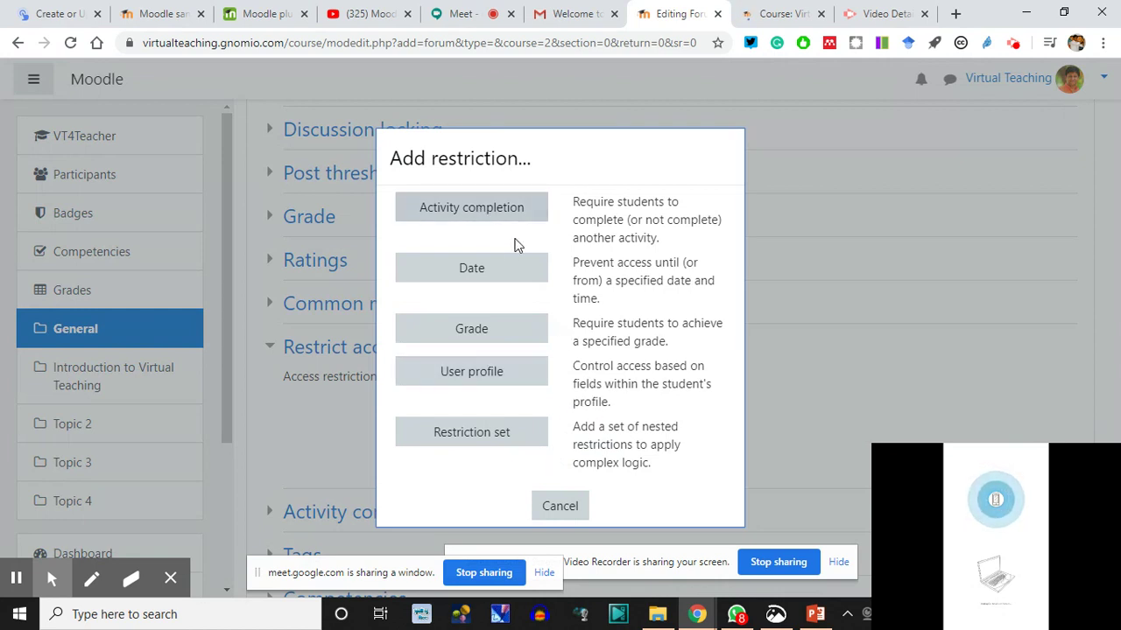
click(647, 225)
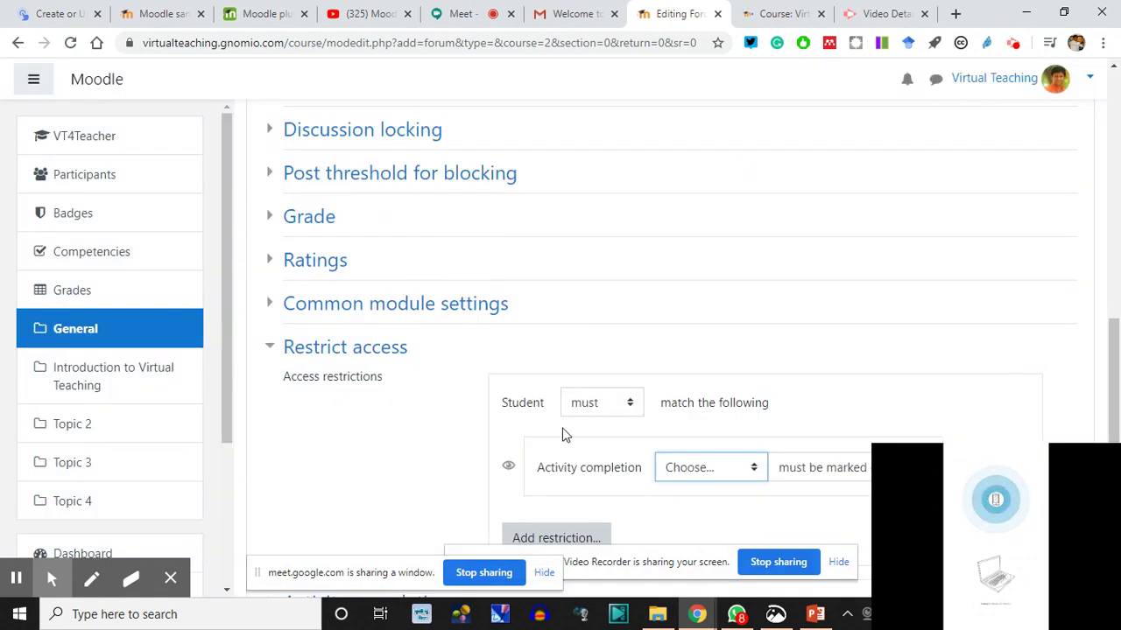
click(714, 473)
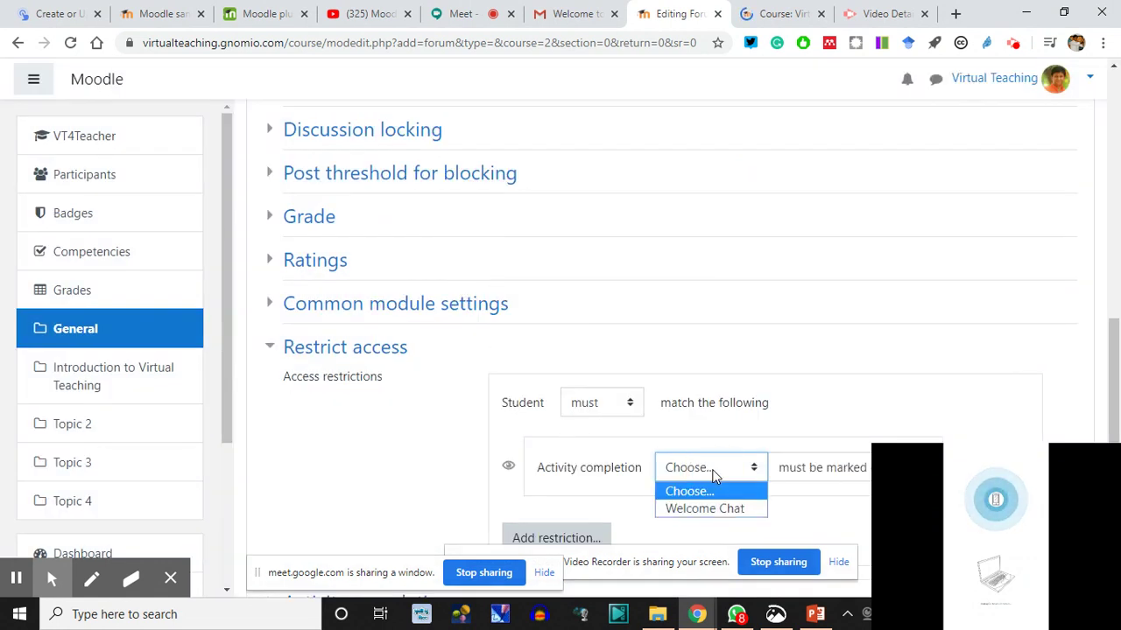
click(703, 509)
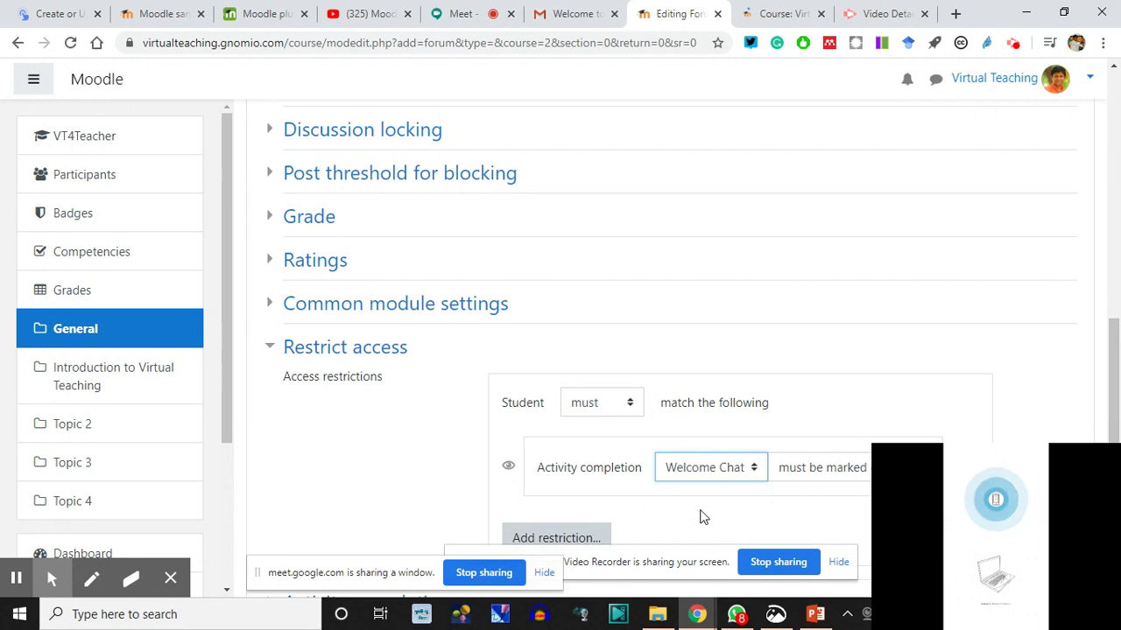
click(754, 473)
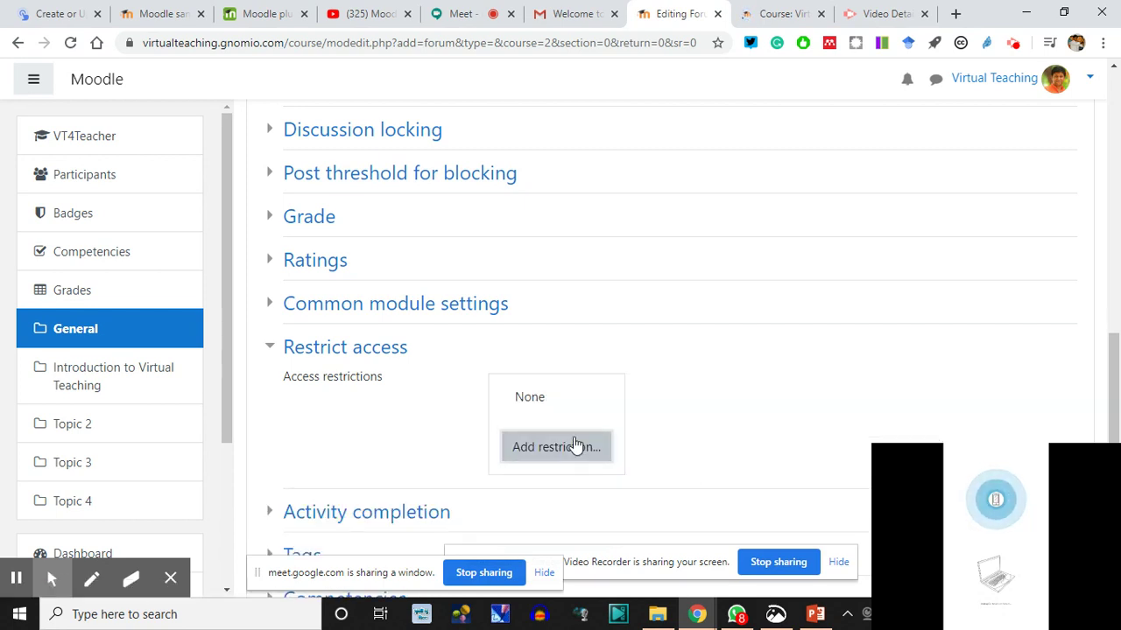
- Add a date restriction to the forum that allows access from 22 April 2020 at 05:00
click(555, 443)
click(481, 269)
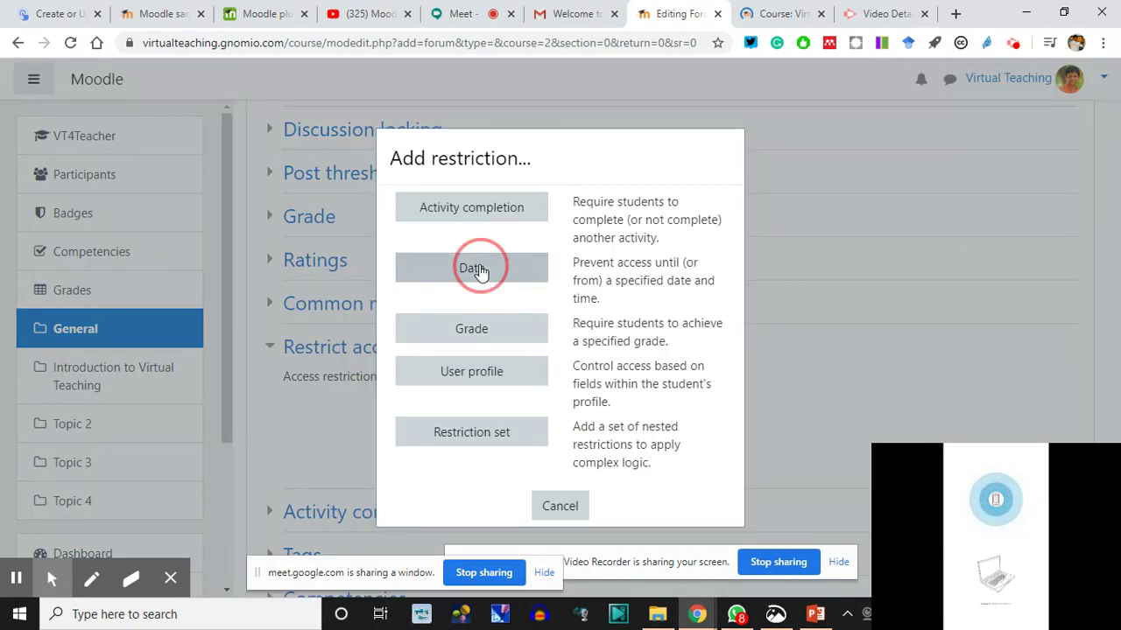
click(675, 472)
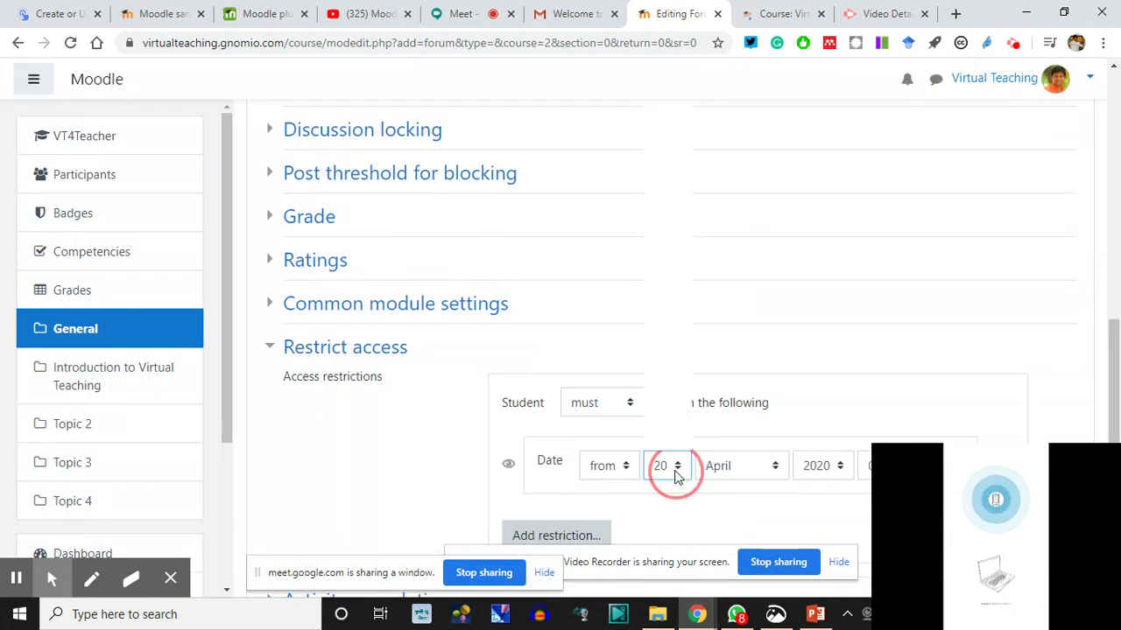
drag(683, 310, 683, 379)
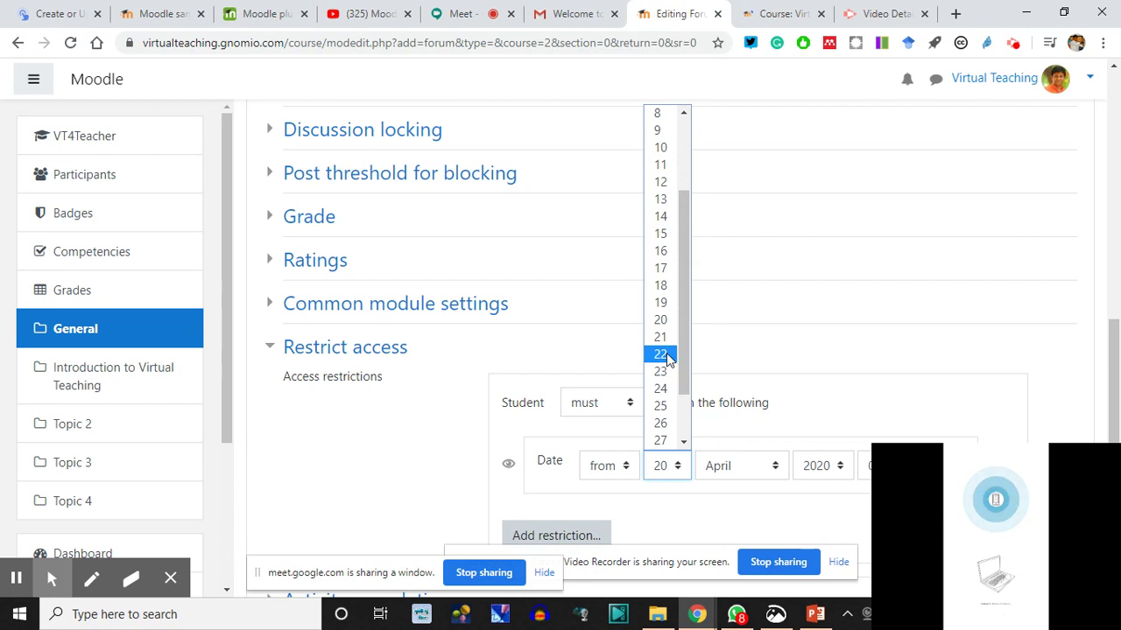
click(665, 354)
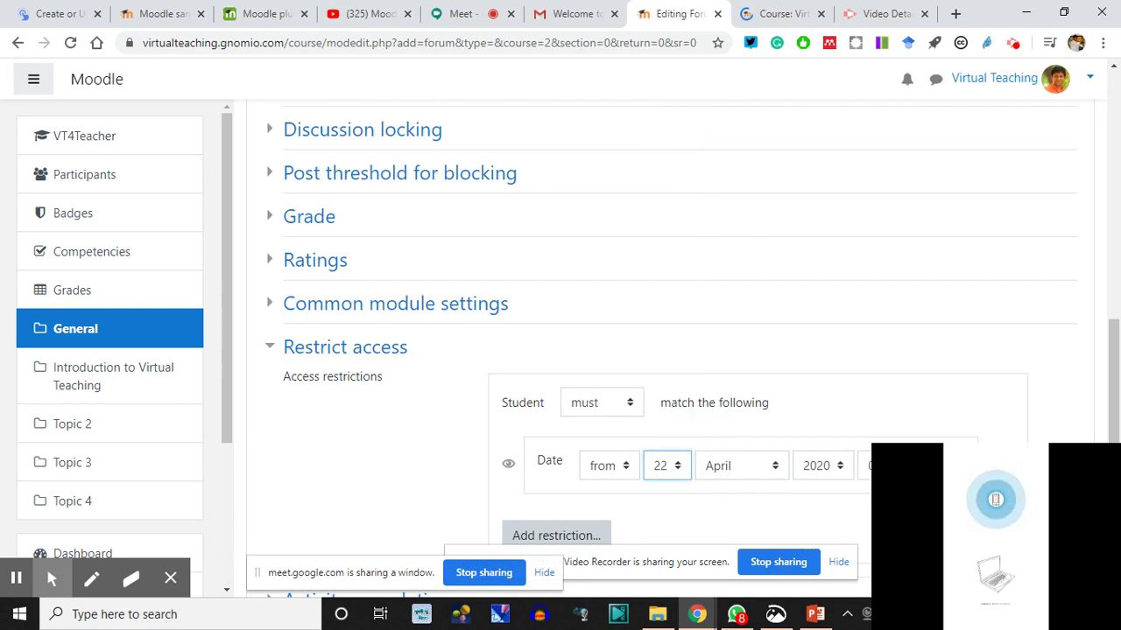
click(867, 465)
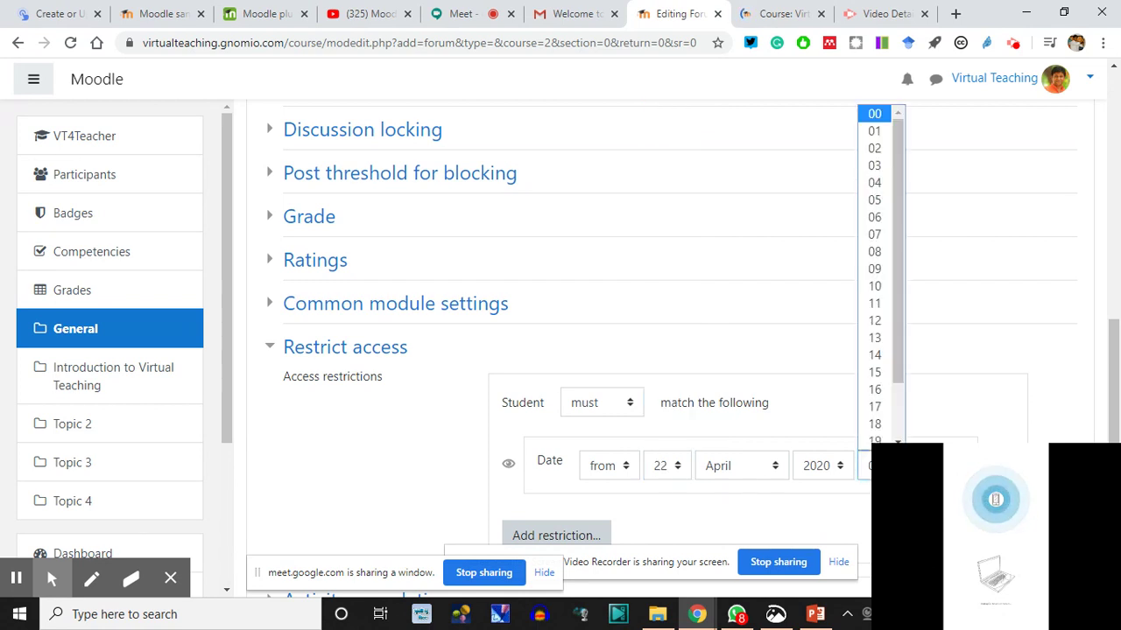
click(882, 218)
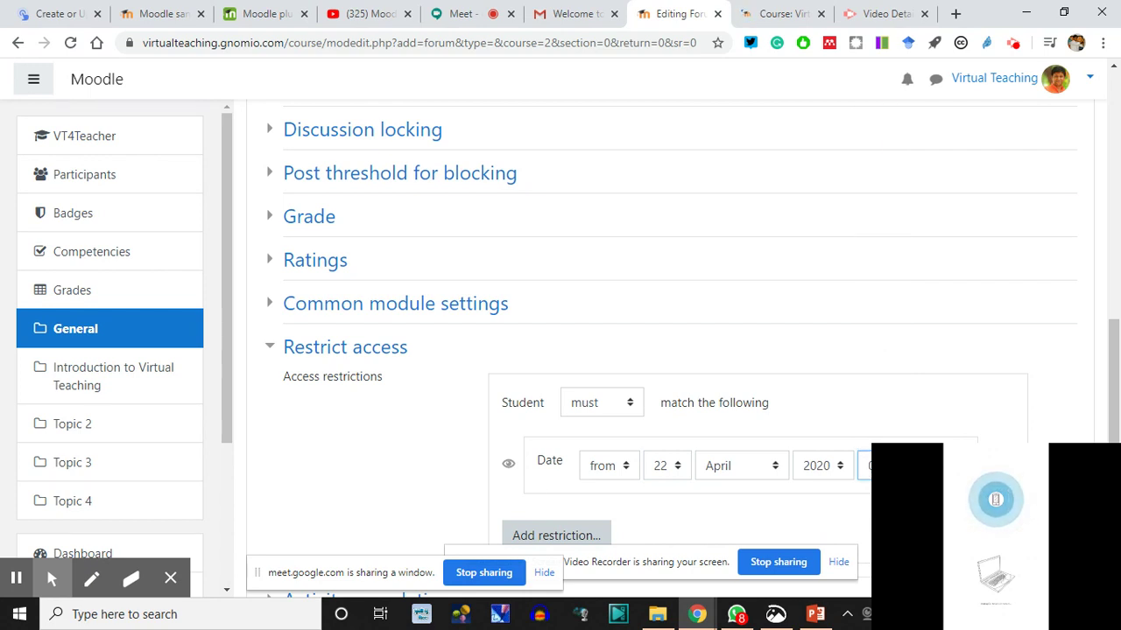
click(867, 465)
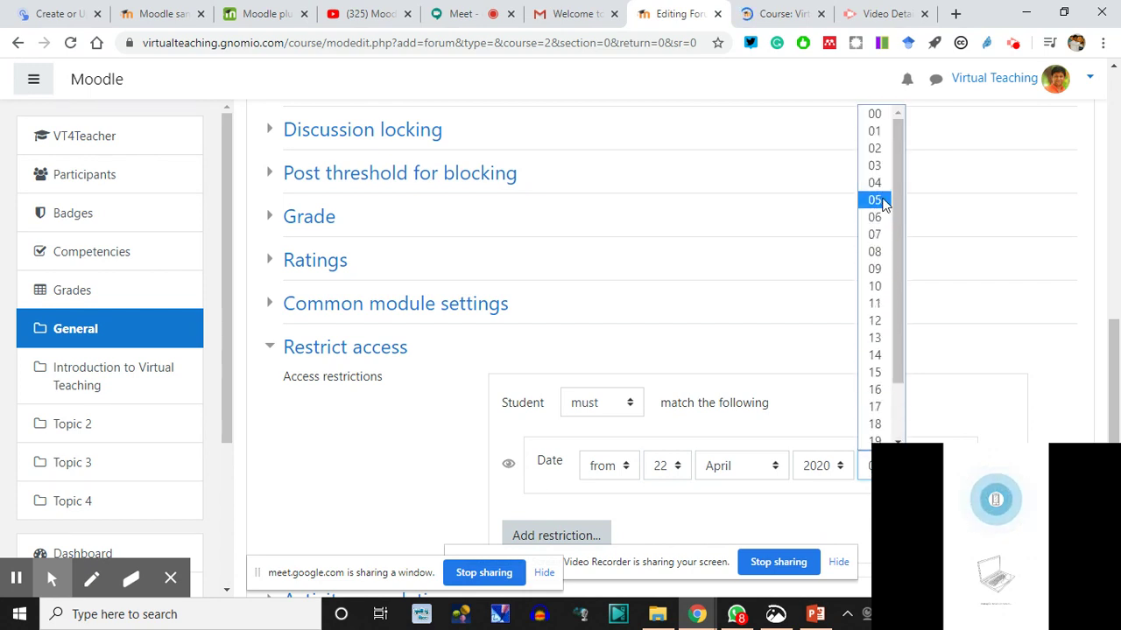
click(875, 200)
- Save the new forum and display it
scroll(656, 500, down, 2)
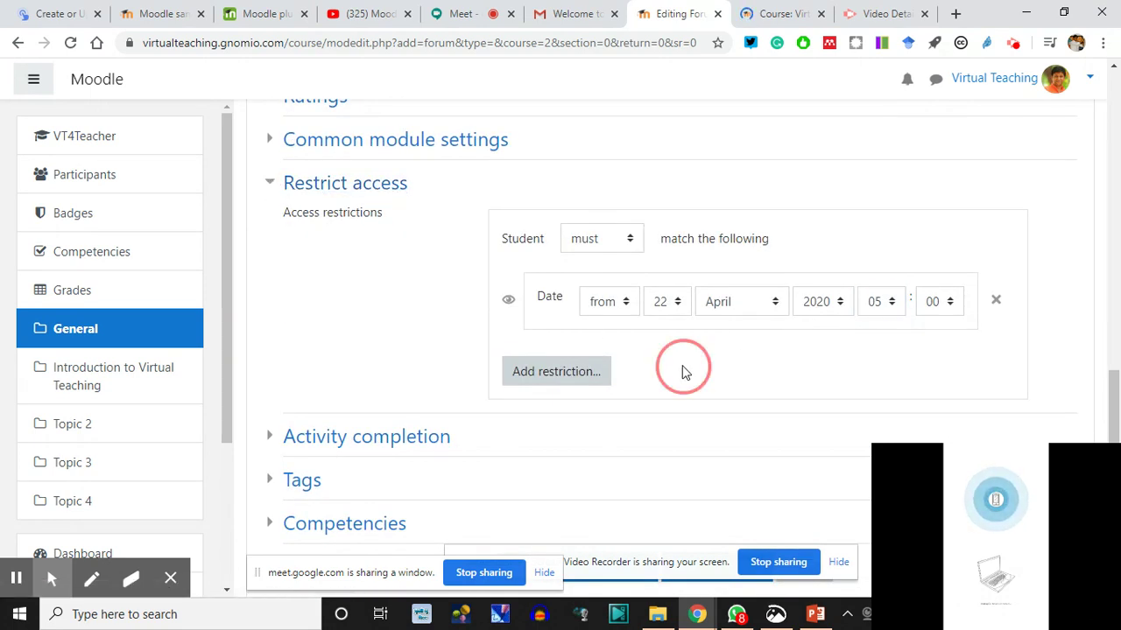
scroll(543, 403, down, 2)
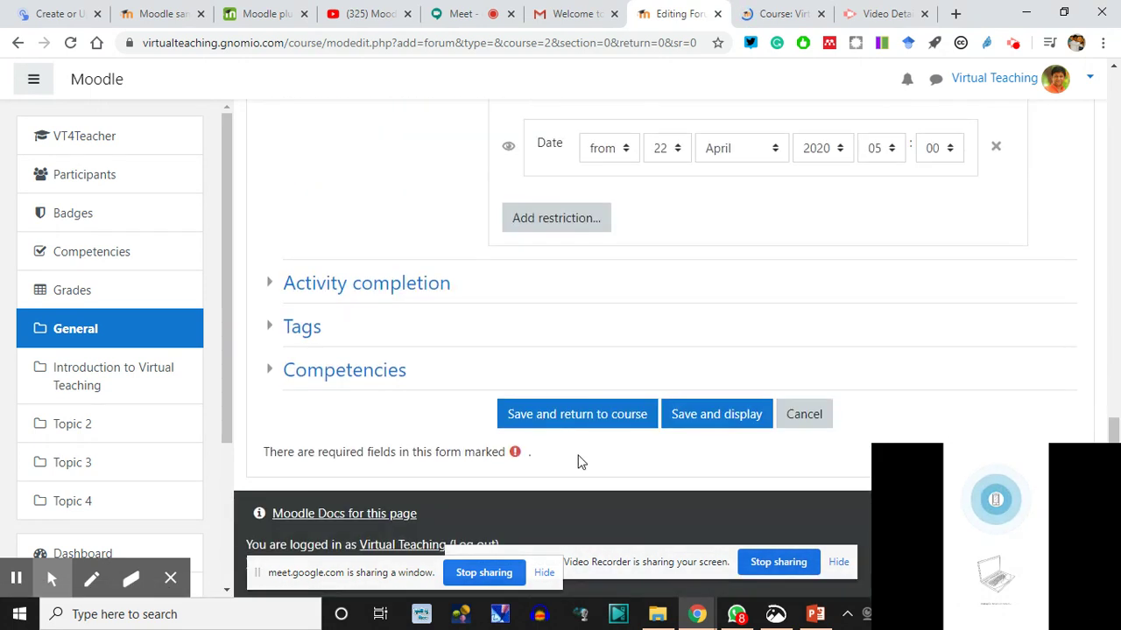
click(716, 422)
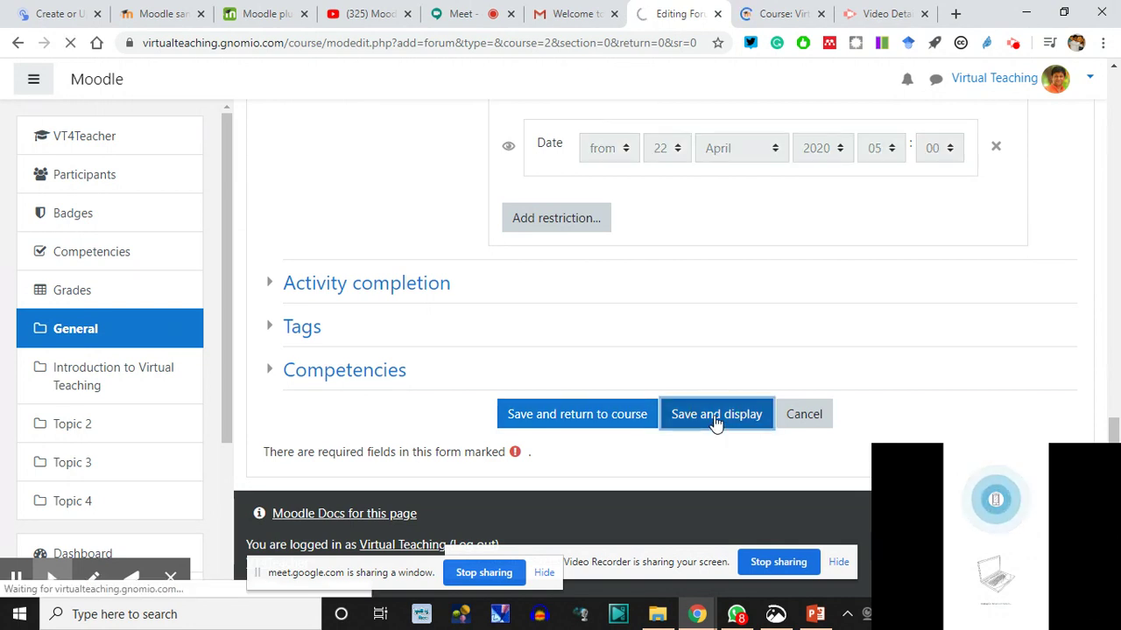
- Switch to the course page in the other browser tab and open the account menu
click(779, 13)
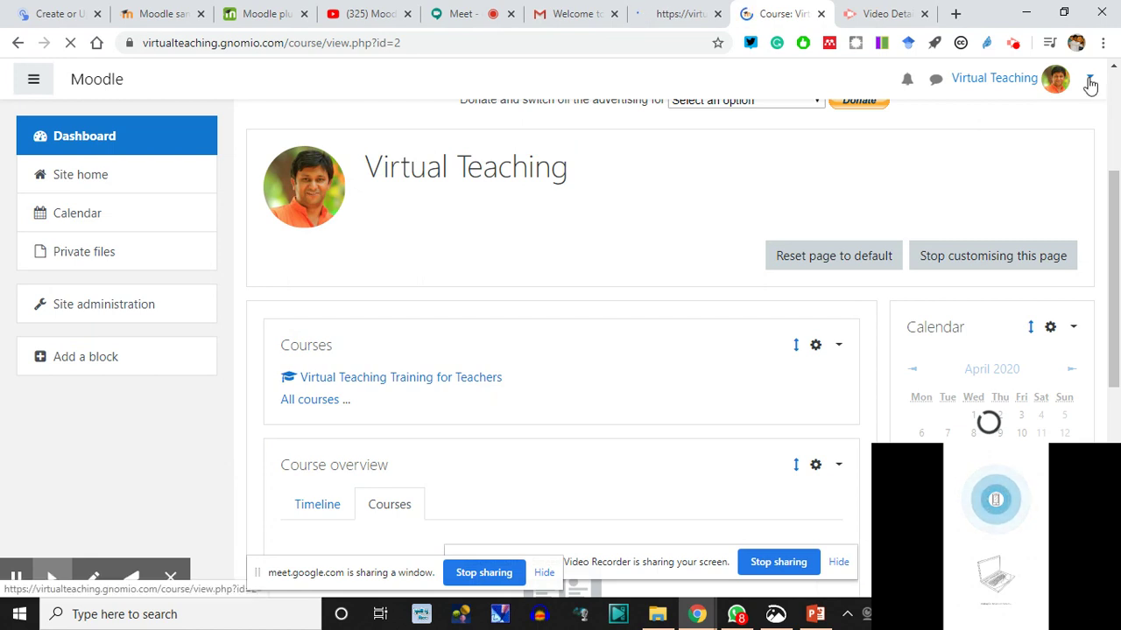
click(1090, 82)
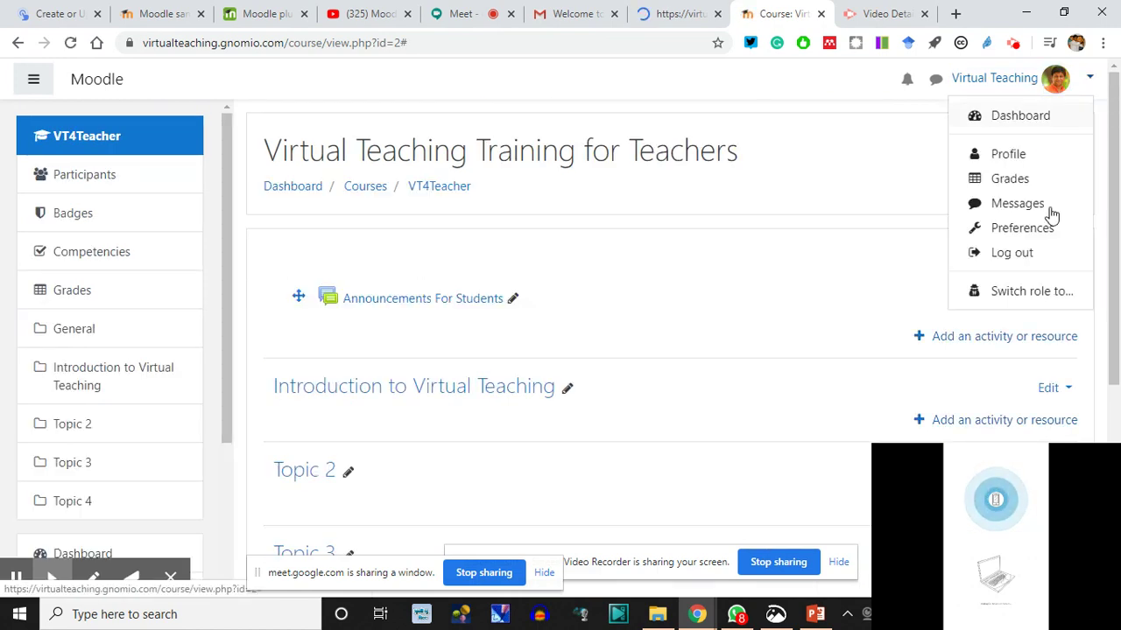
- Switch to the Teacher role to see how the Virtual Teaching Training for Teachers course appears to that role
click(1011, 291)
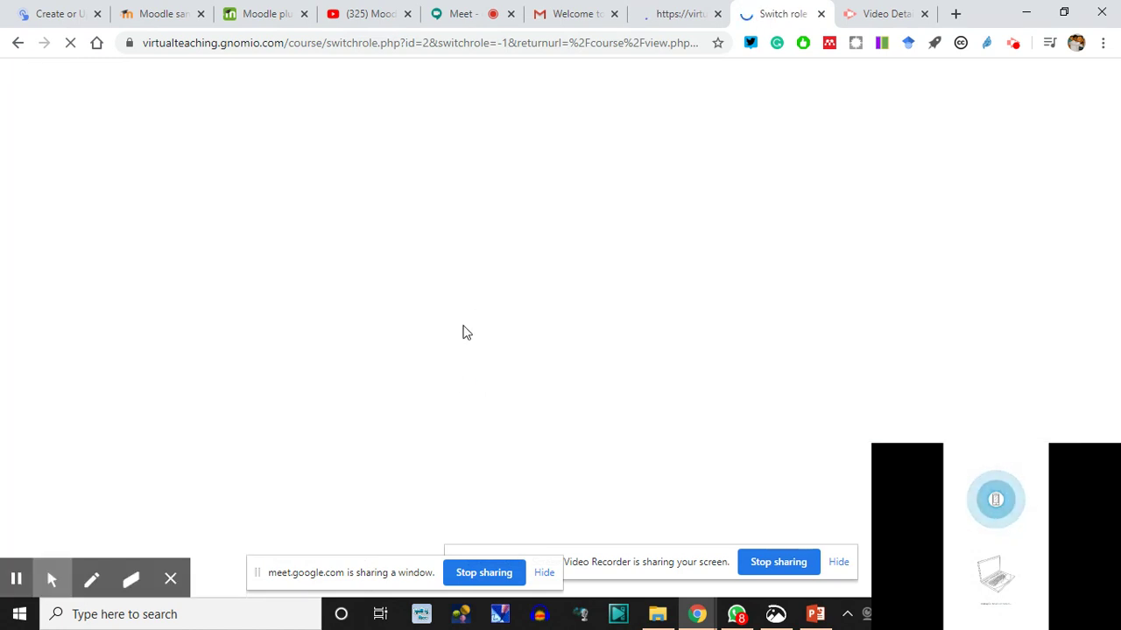
scroll(355, 454, down, 1)
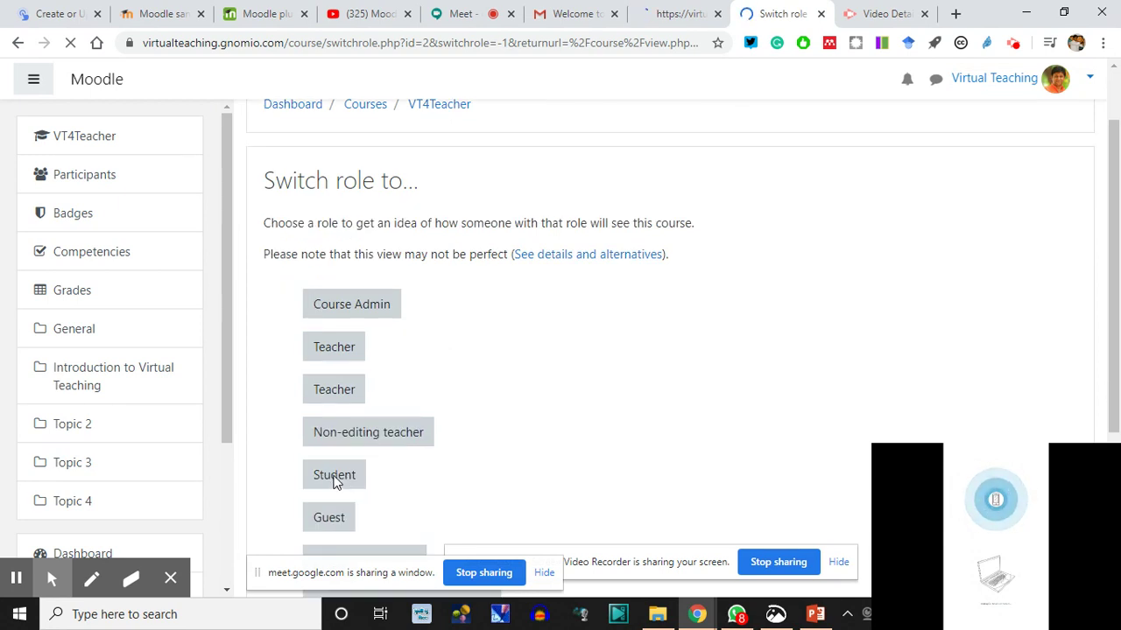
click(333, 478)
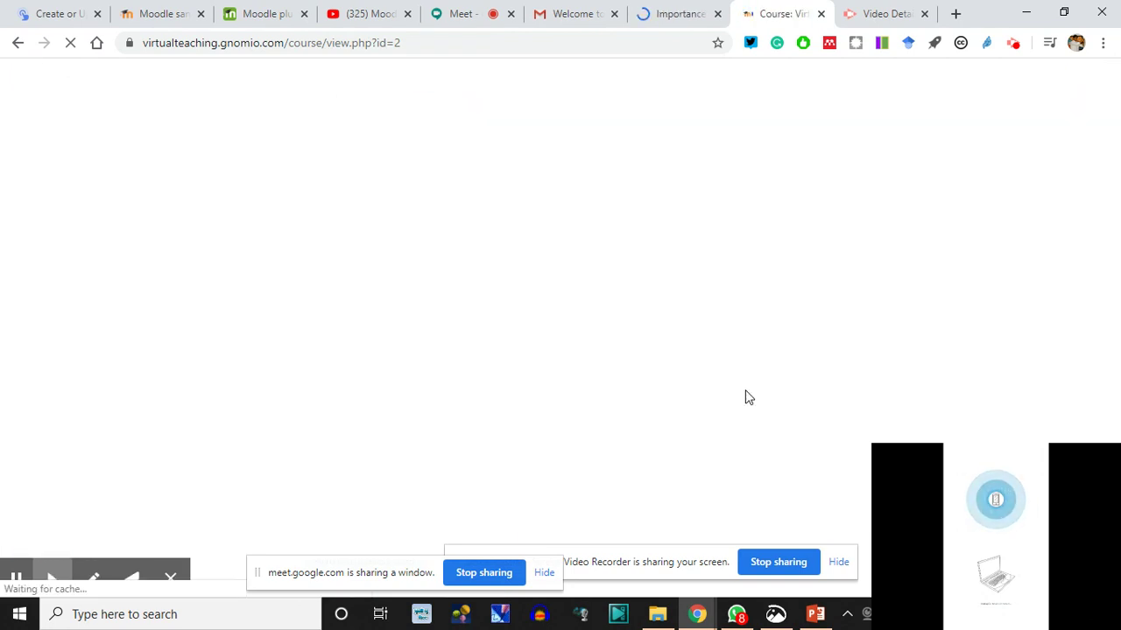
scroll(472, 391, down, 1)
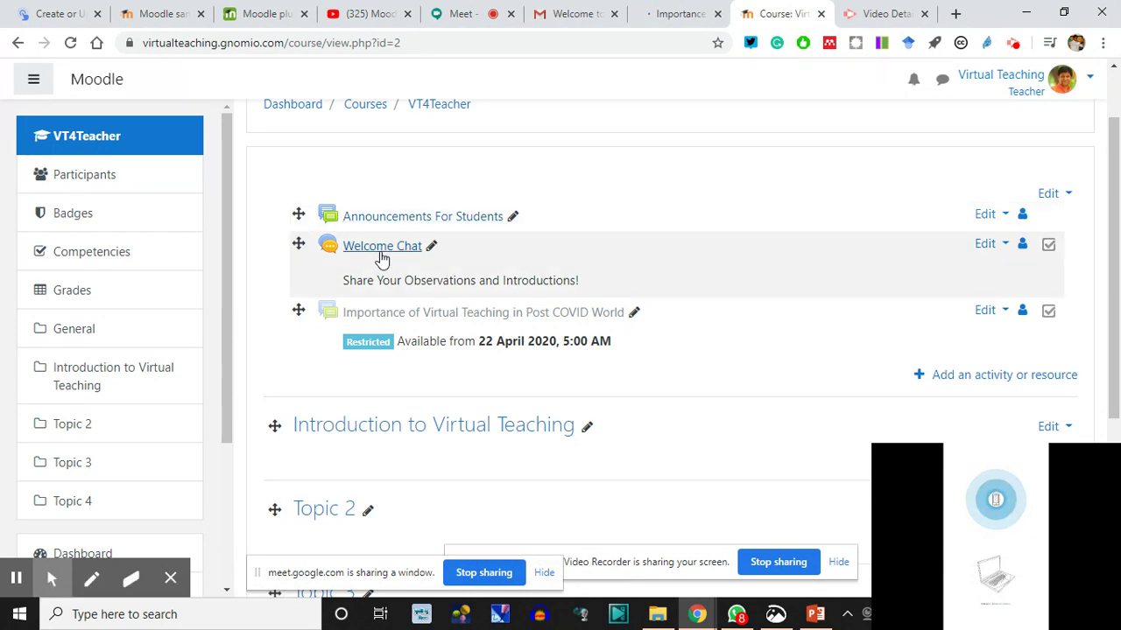
- Look over the Welcome Chat description and open the "Importance of Virtual Teaching in Post COVID World" forum
drag(344, 280, 602, 286)
click(654, 144)
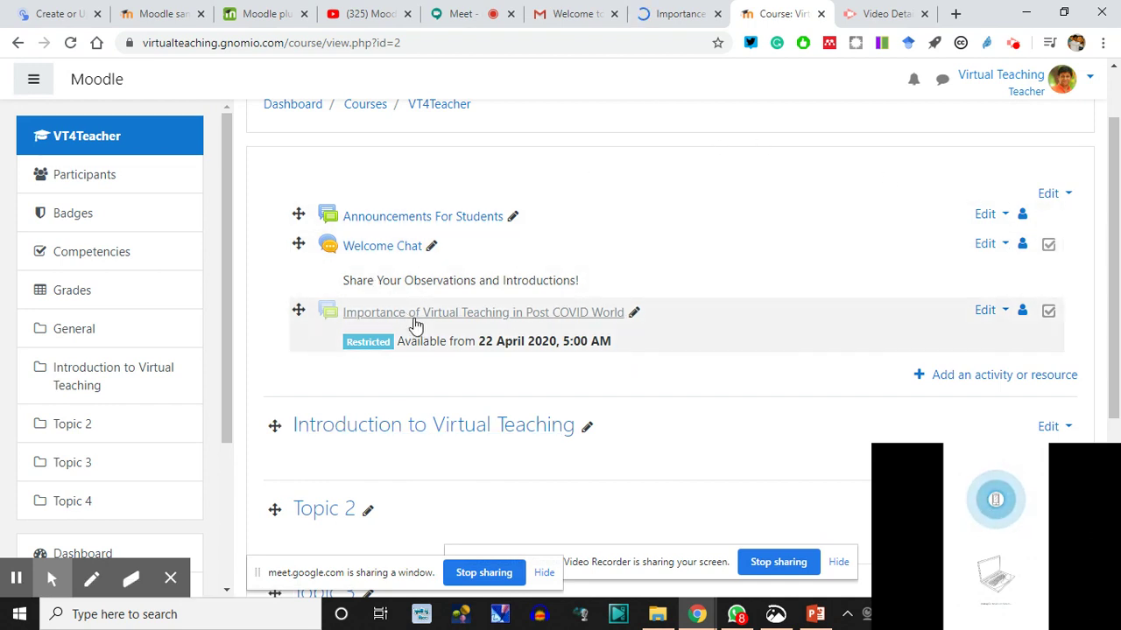
click(429, 319)
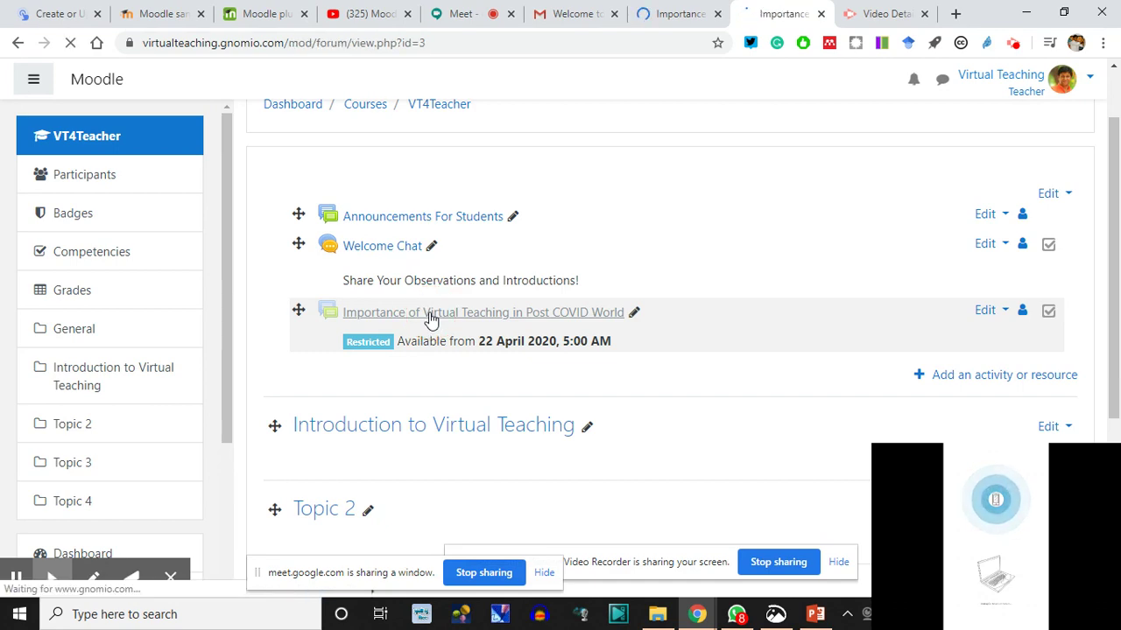
scroll(442, 323, down, 3)
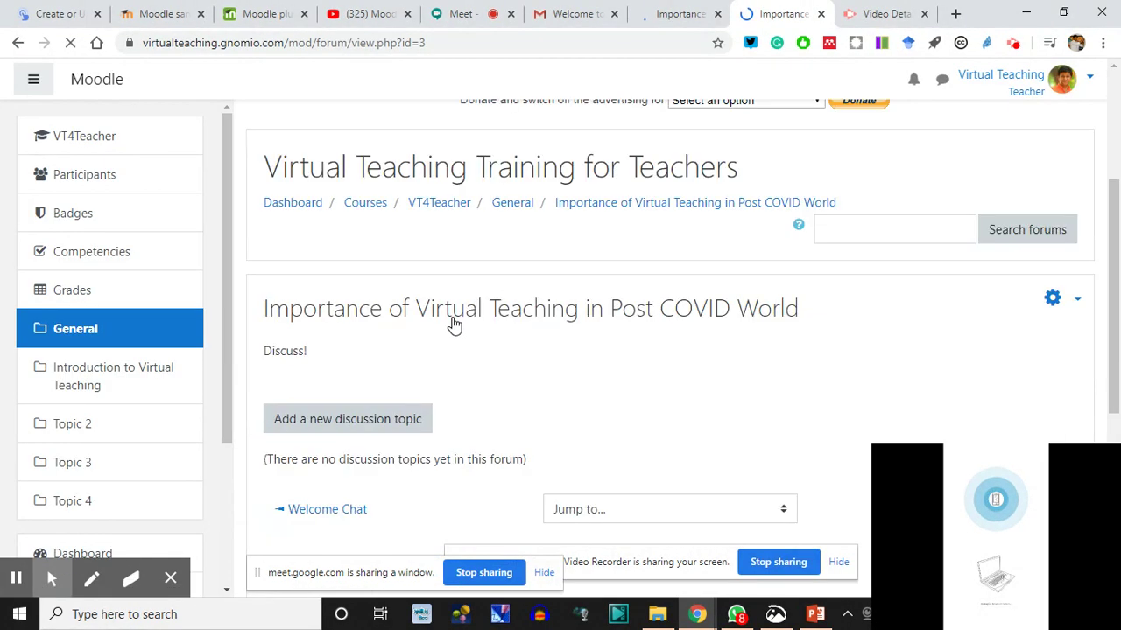
scroll(464, 341, down, 2)
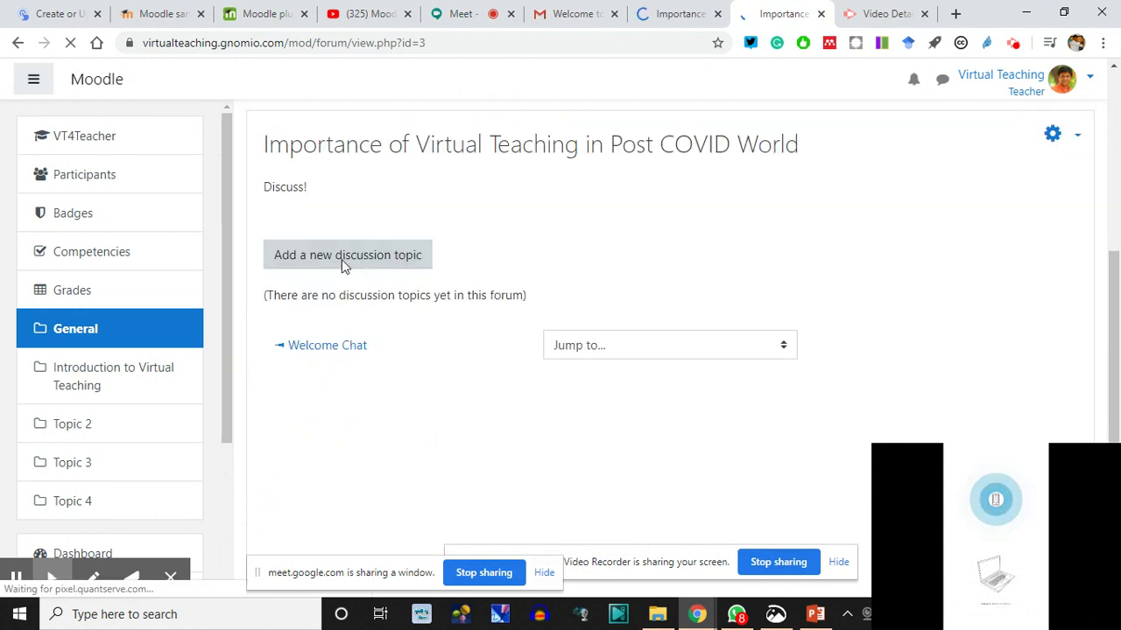
- Examine the forum's new discussion topic form with its Subject and Message fields, leaving it without posting
click(349, 262)
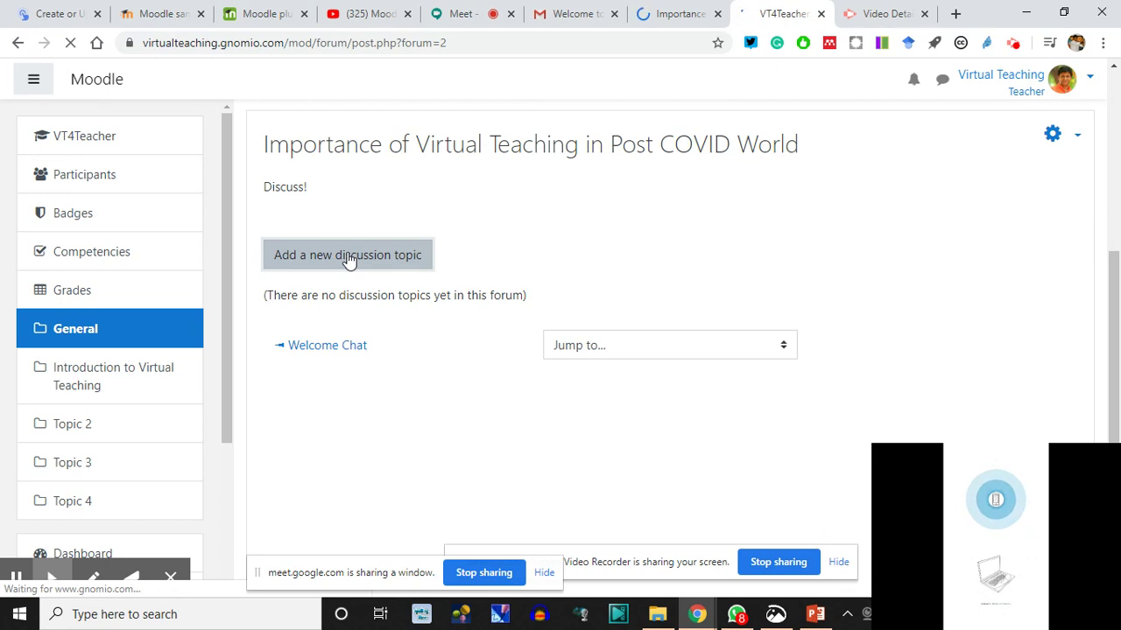
scroll(463, 389, down, 2)
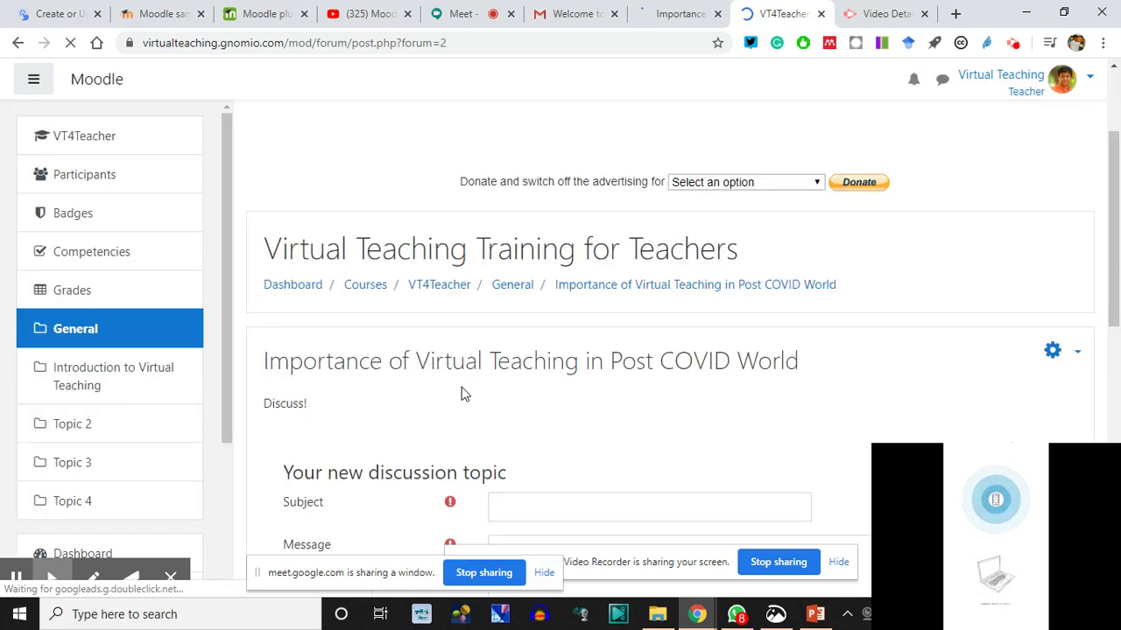
scroll(463, 394, down, 2)
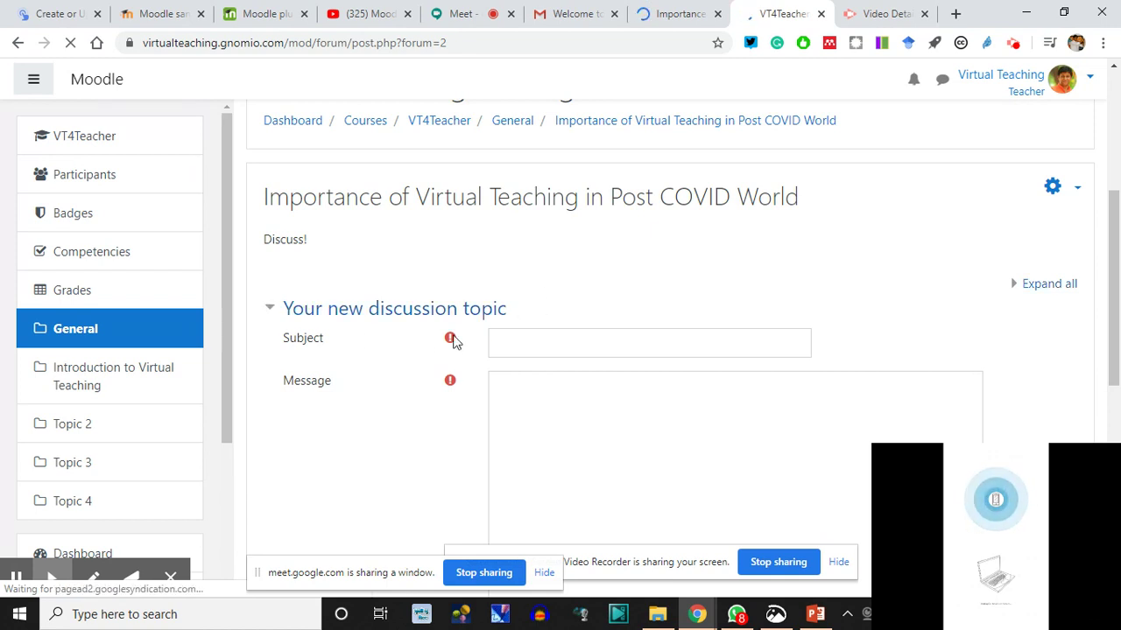
click(519, 364)
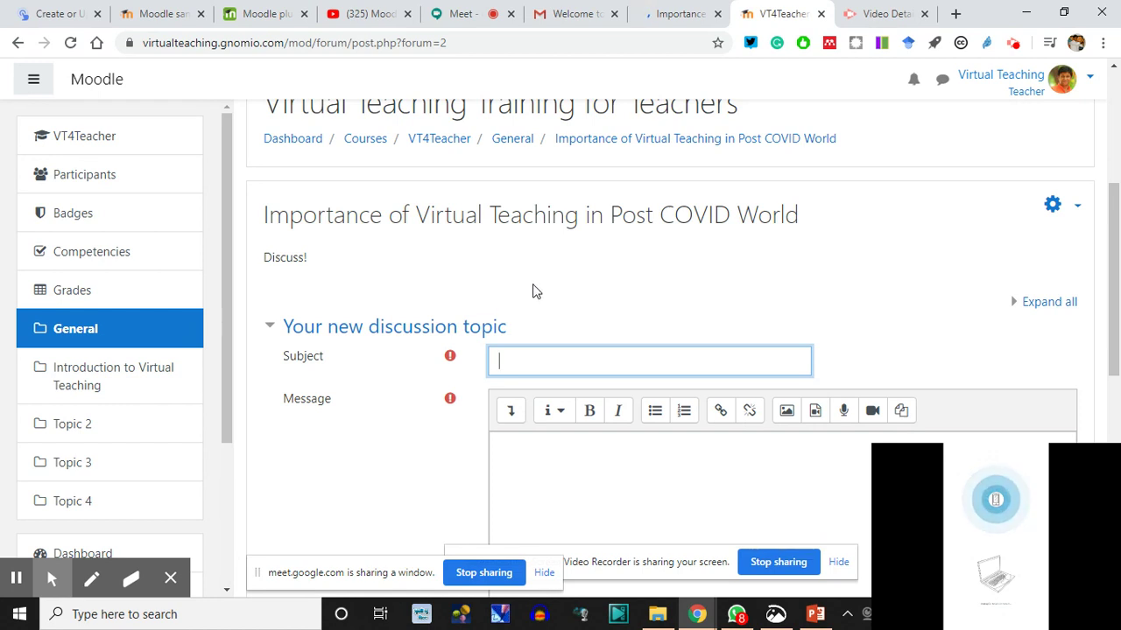
scroll(652, 305, up, 2)
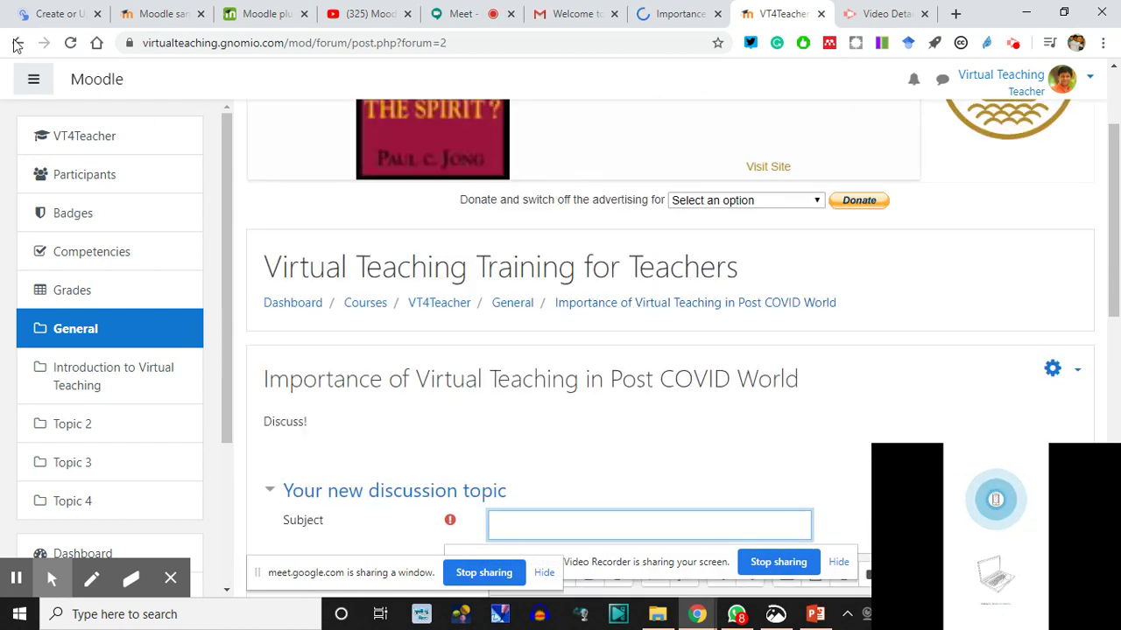
click(17, 43)
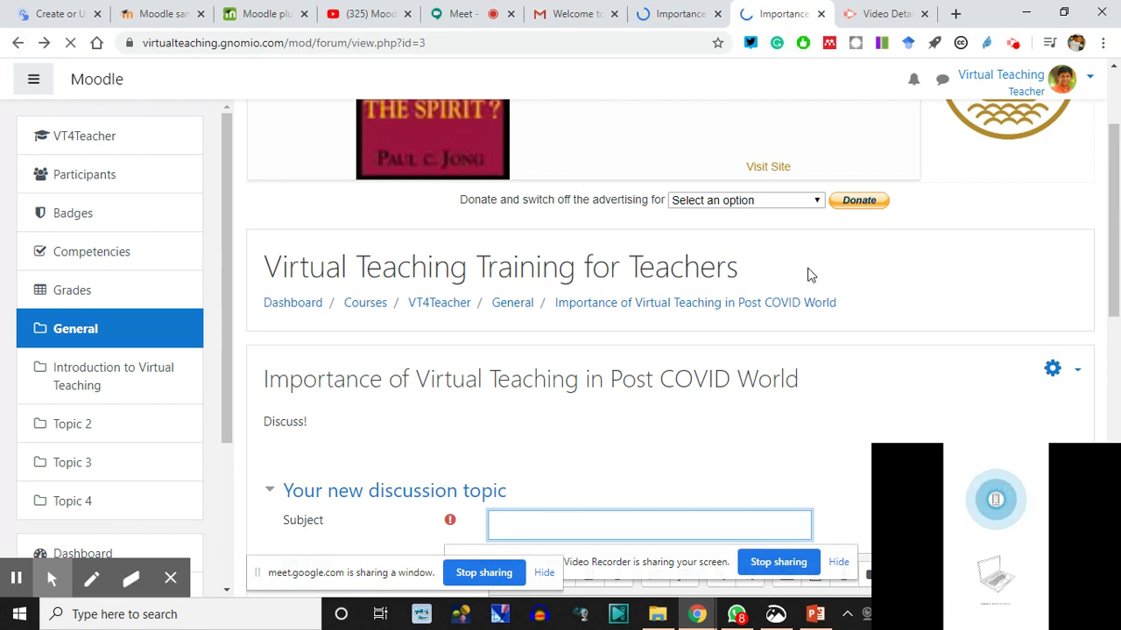
- View the "Importance of Virtual Teaching in Post COVID World" forum page in the other open Moodle tab
click(647, 11)
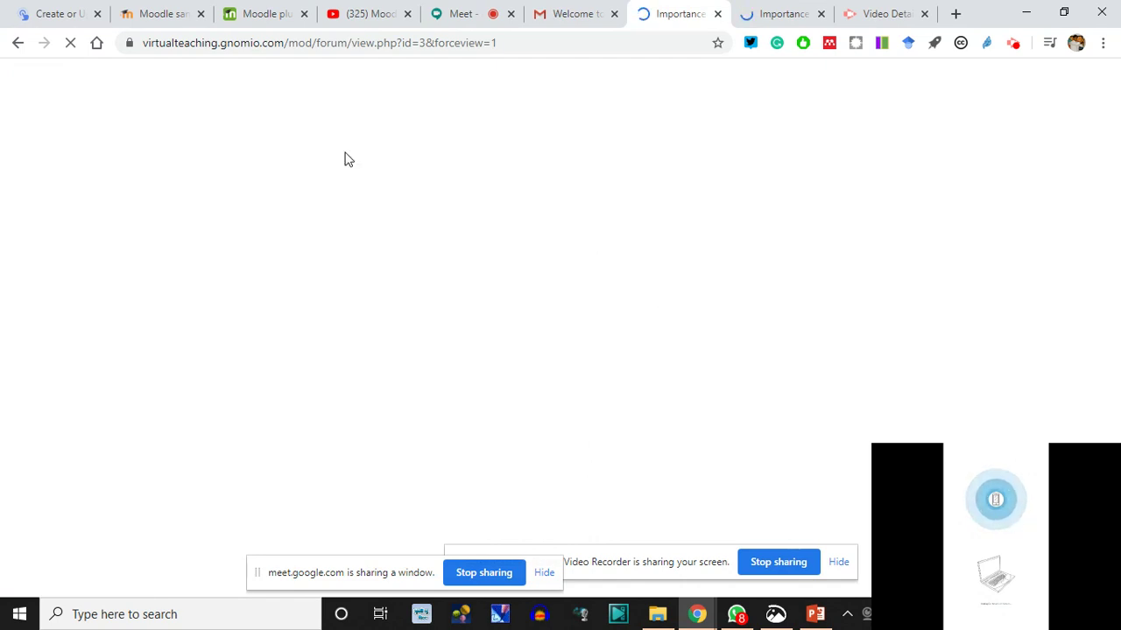
click(775, 14)
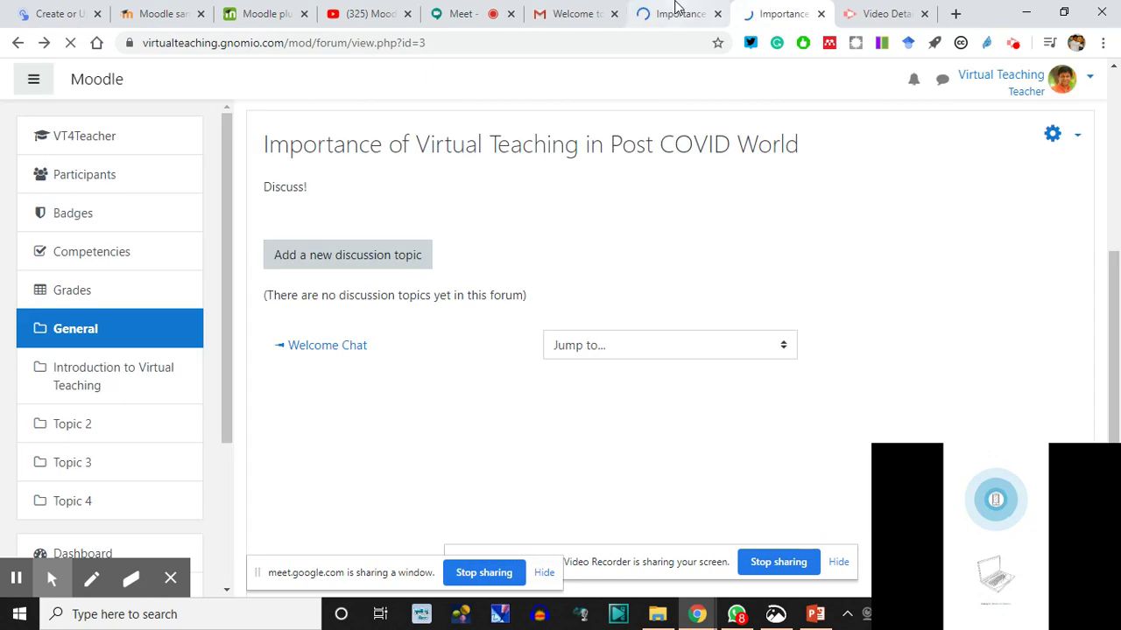
click(674, 14)
click(774, 13)
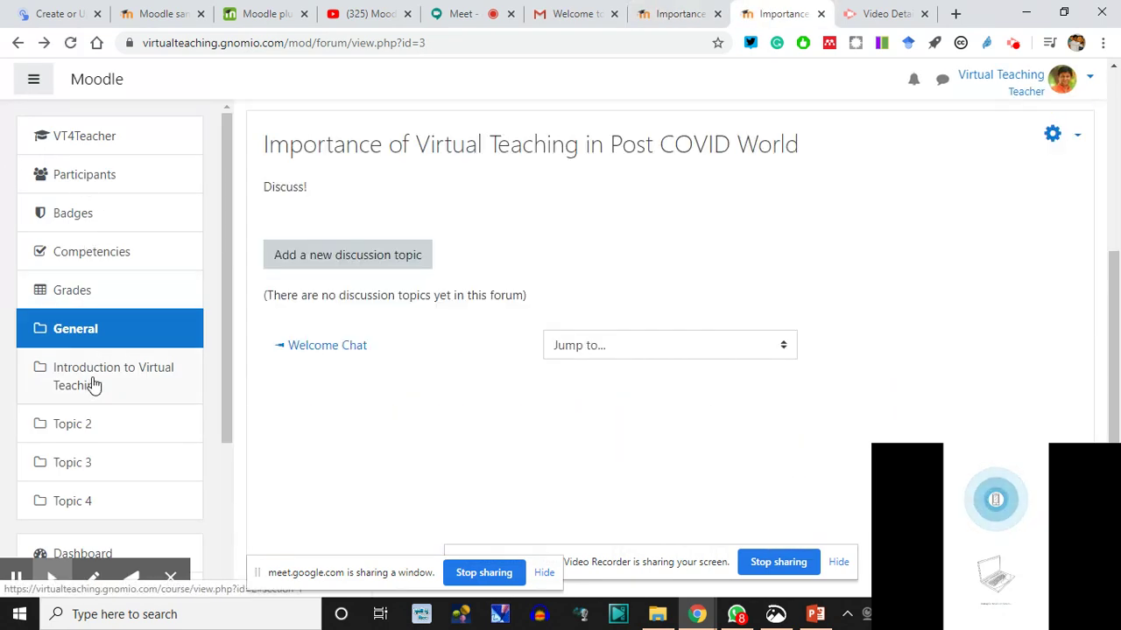
click(94, 333)
click(689, 8)
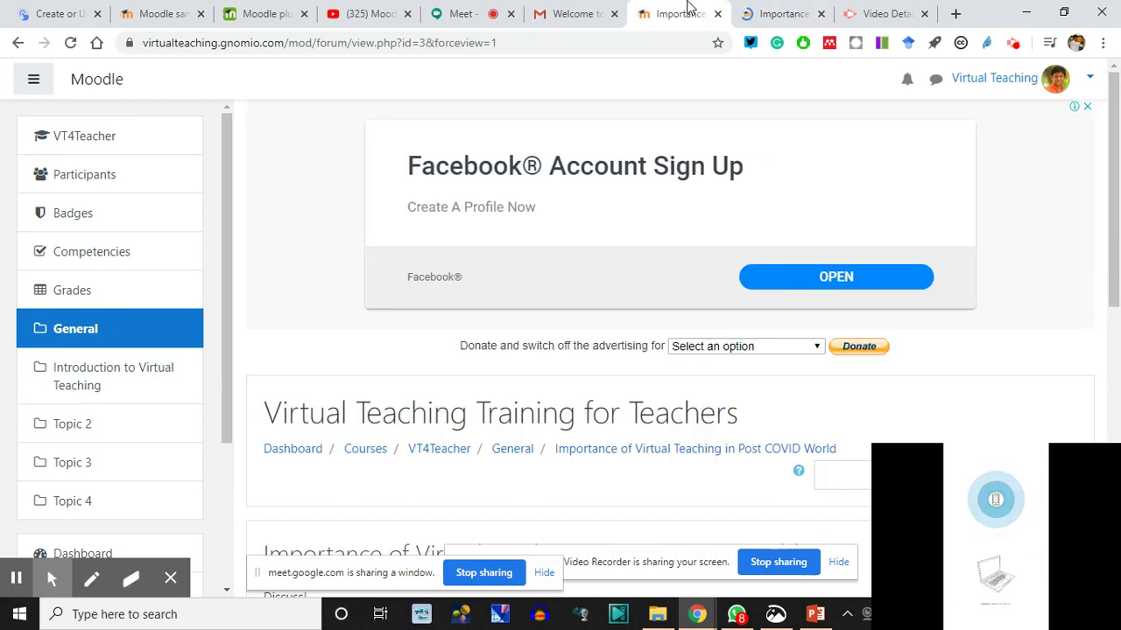
scroll(465, 303, down, 4)
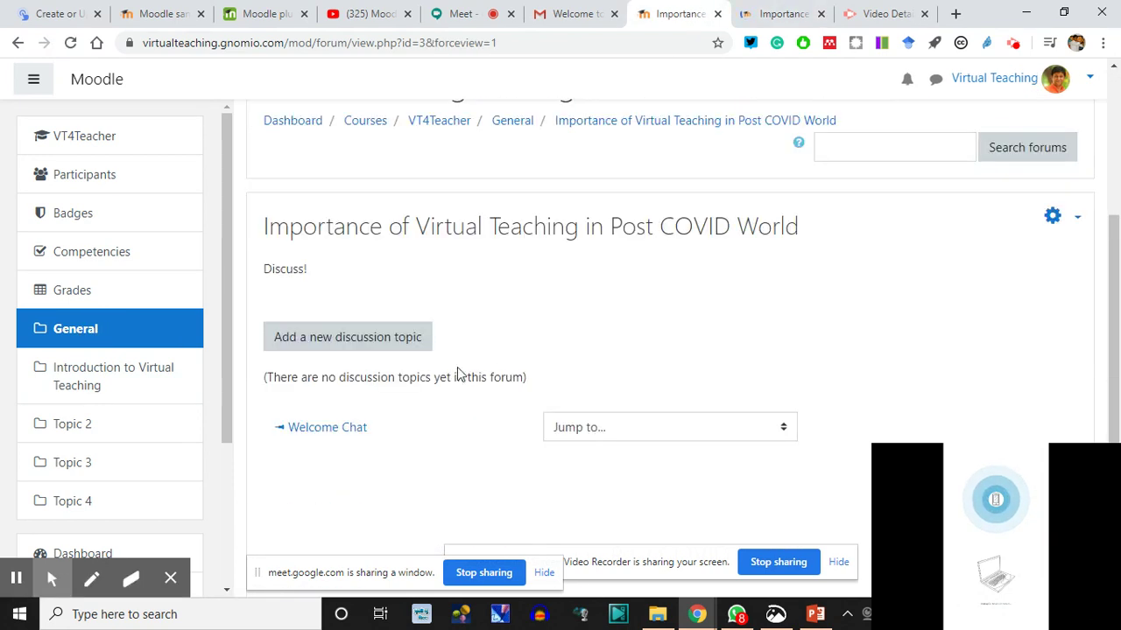
- Go back from the forum to the Virtual Teaching Training for Teachers course page and look over its sections
click(17, 42)
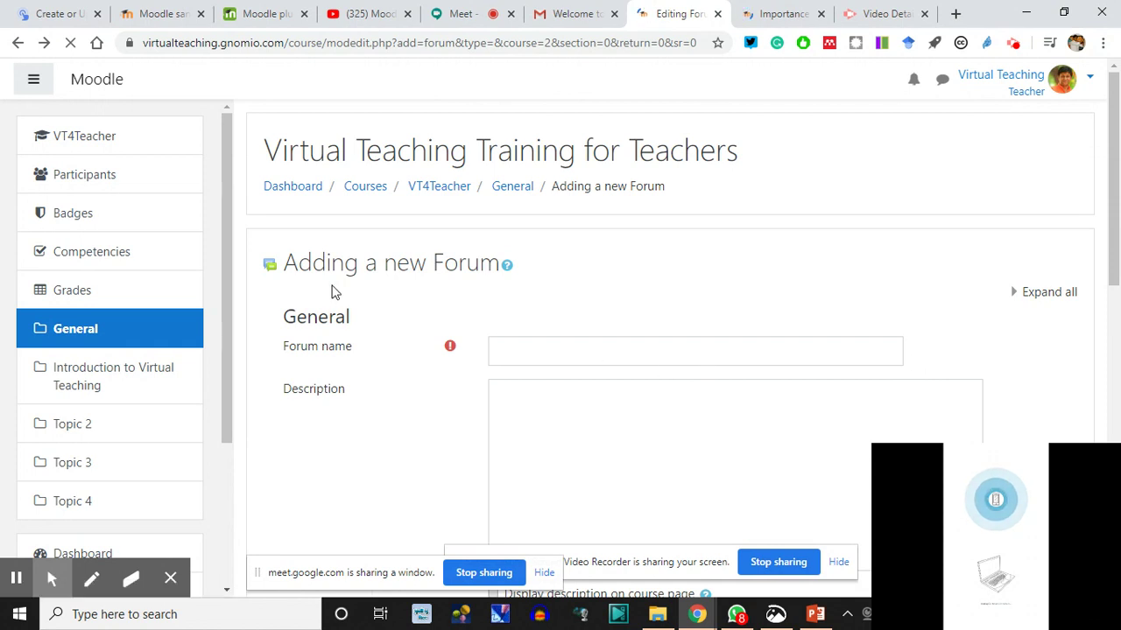
click(18, 42)
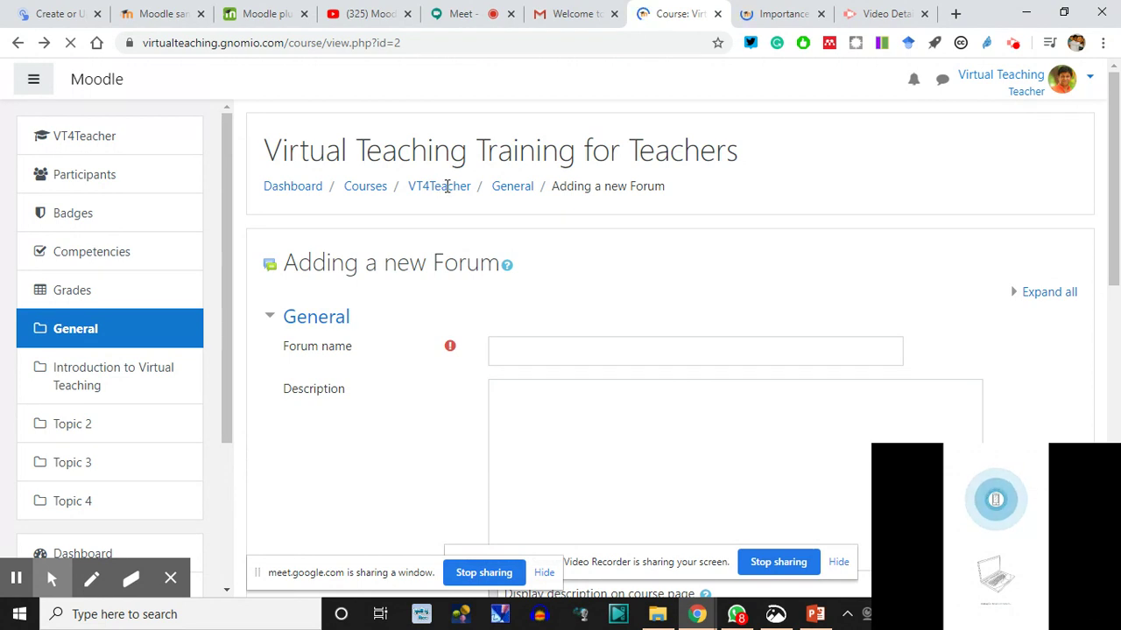
scroll(578, 385, down, 2)
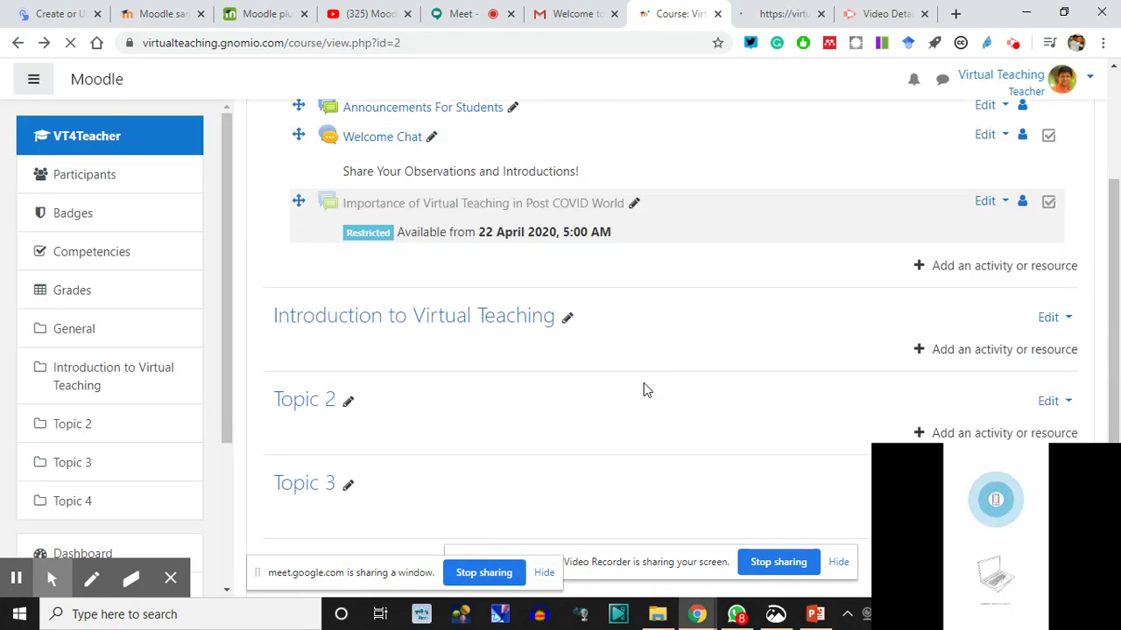
scroll(500, 330, up, 1)
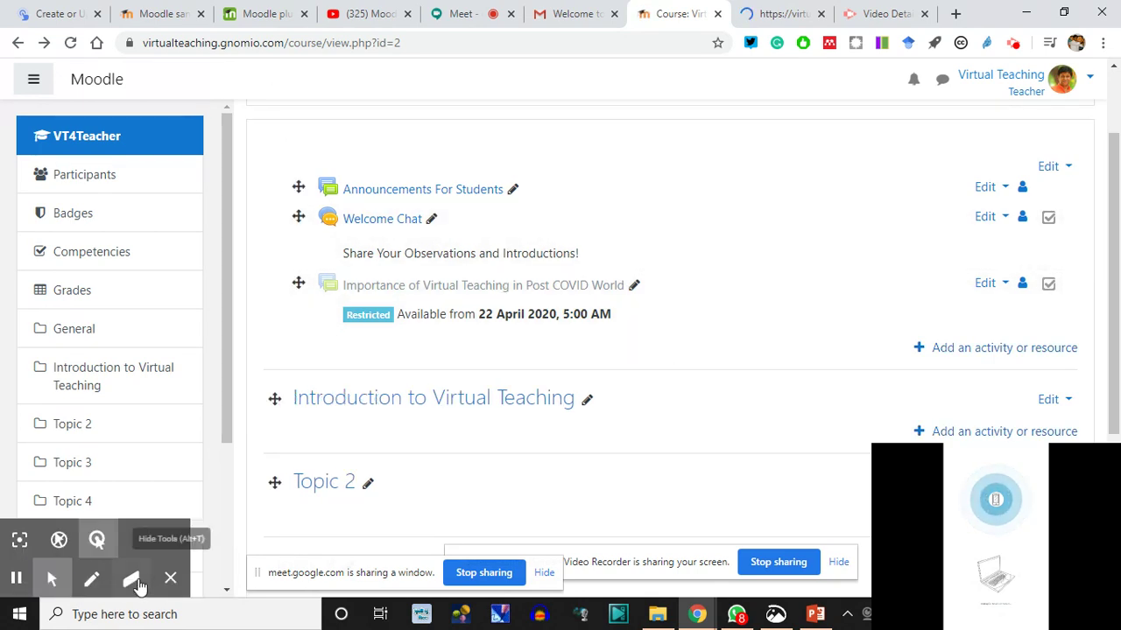
scroll(442, 352, down, 1)
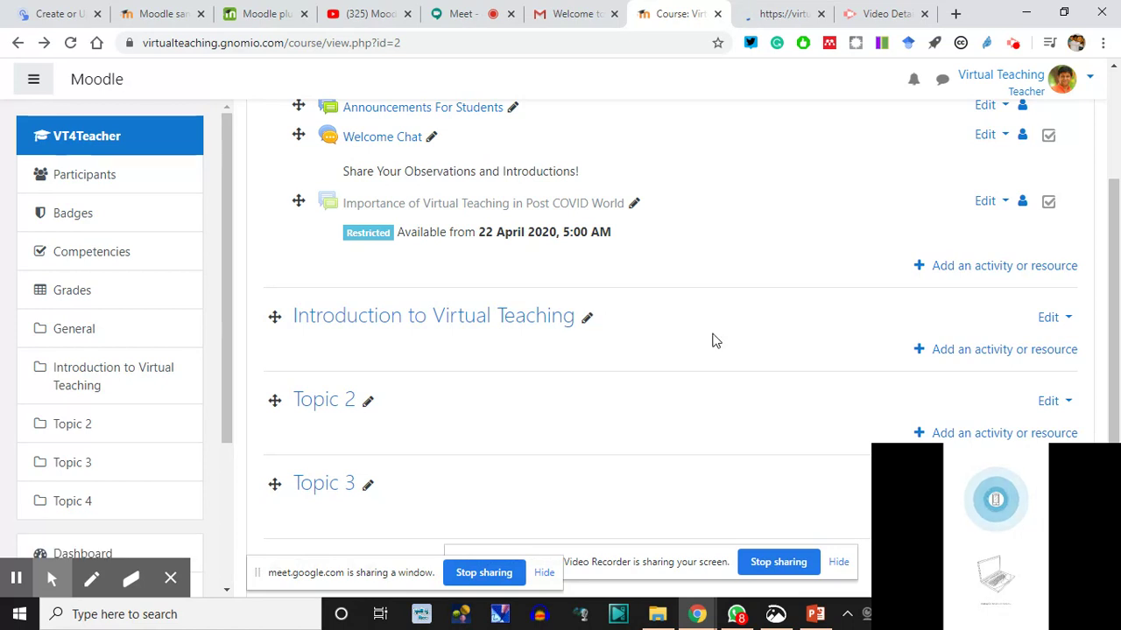
scroll(977, 340, up, 2)
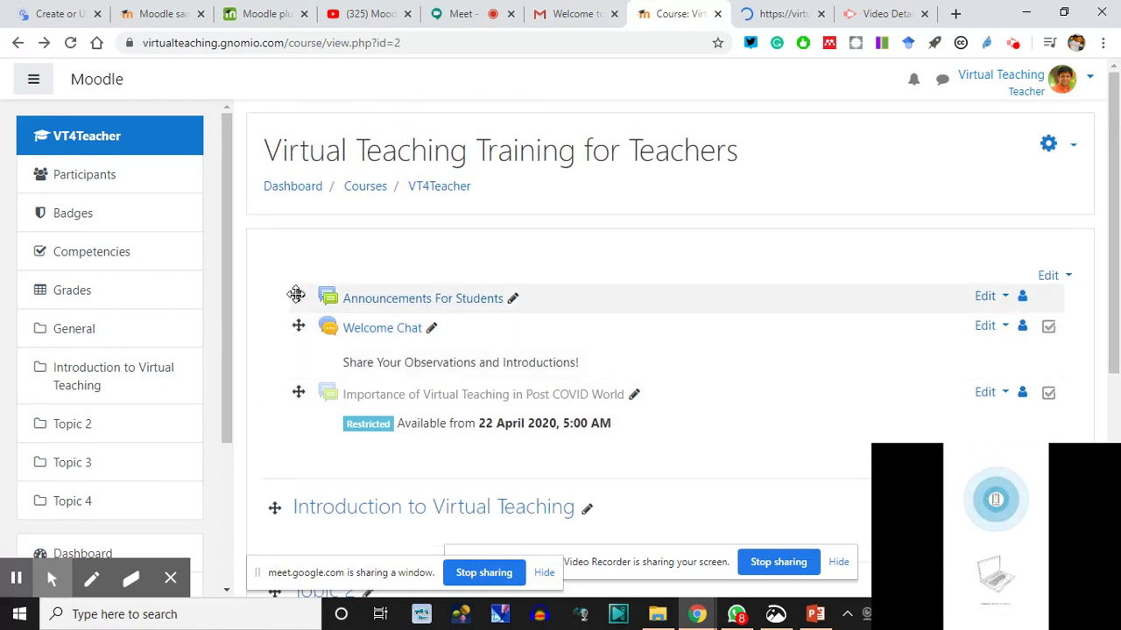
click(1076, 155)
click(1076, 155)
scroll(824, 373, down, 2)
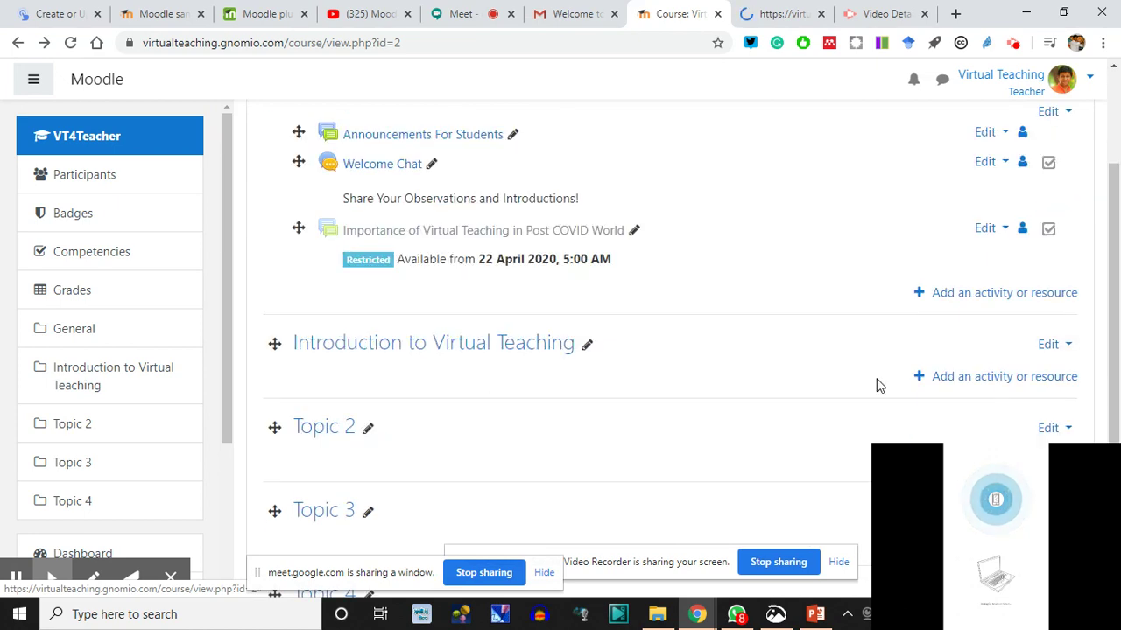
click(1024, 381)
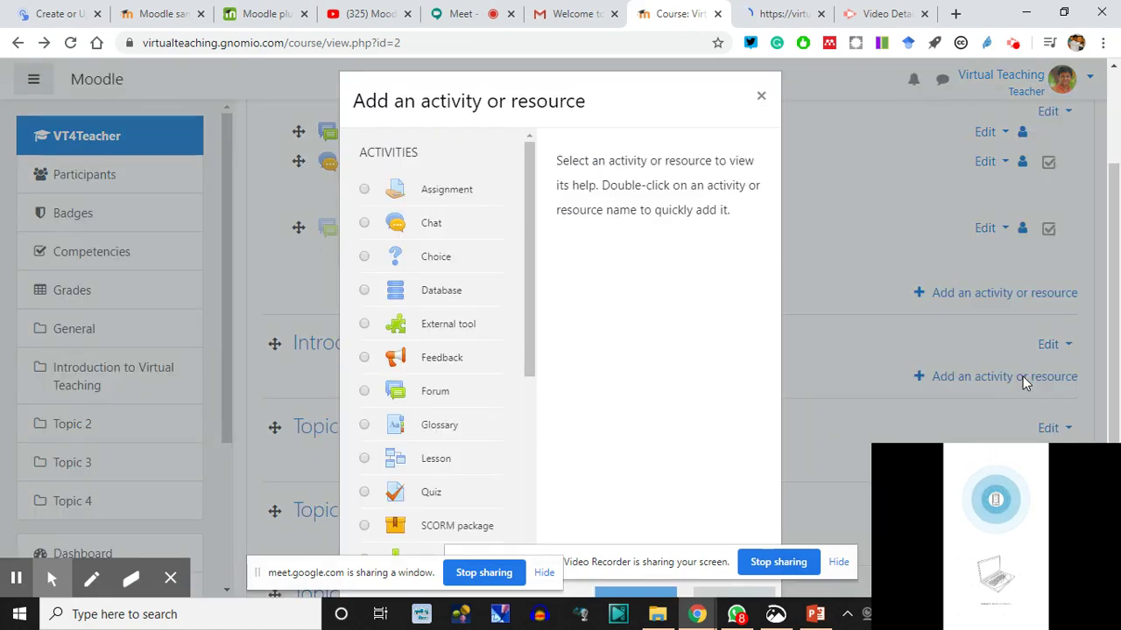
scroll(461, 400, down, 6)
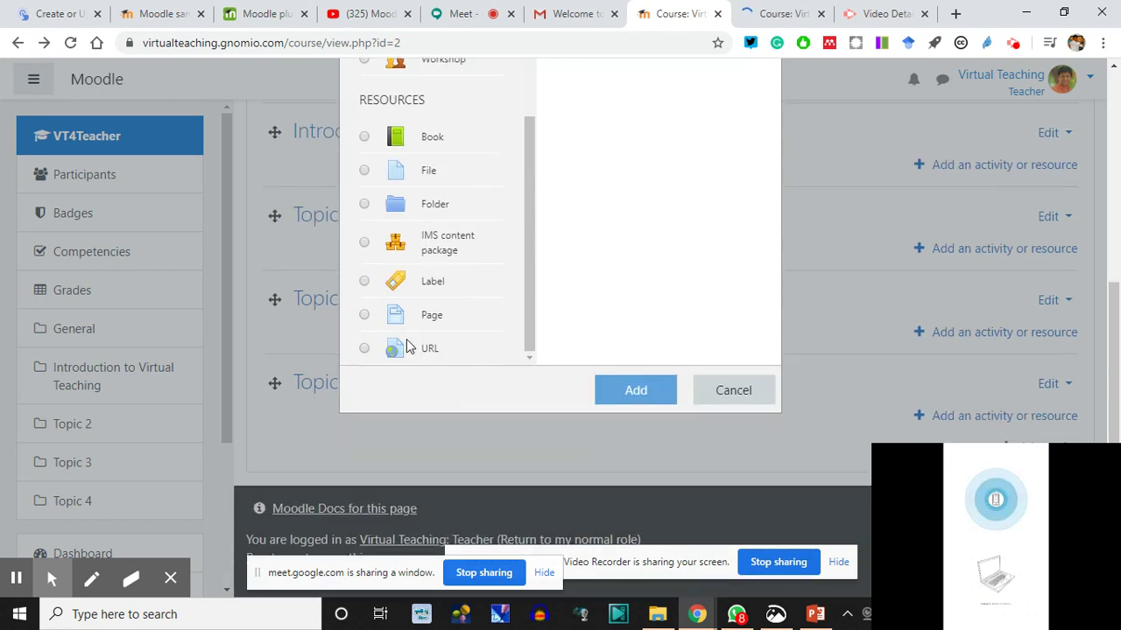
click(364, 315)
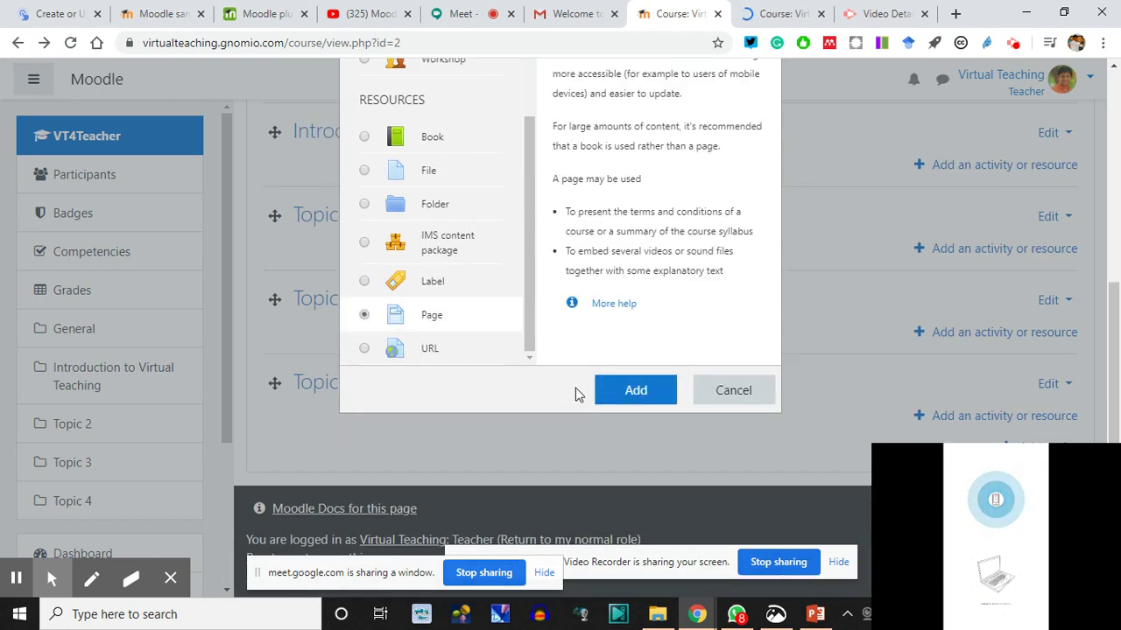
scroll(523, 324, up, 5)
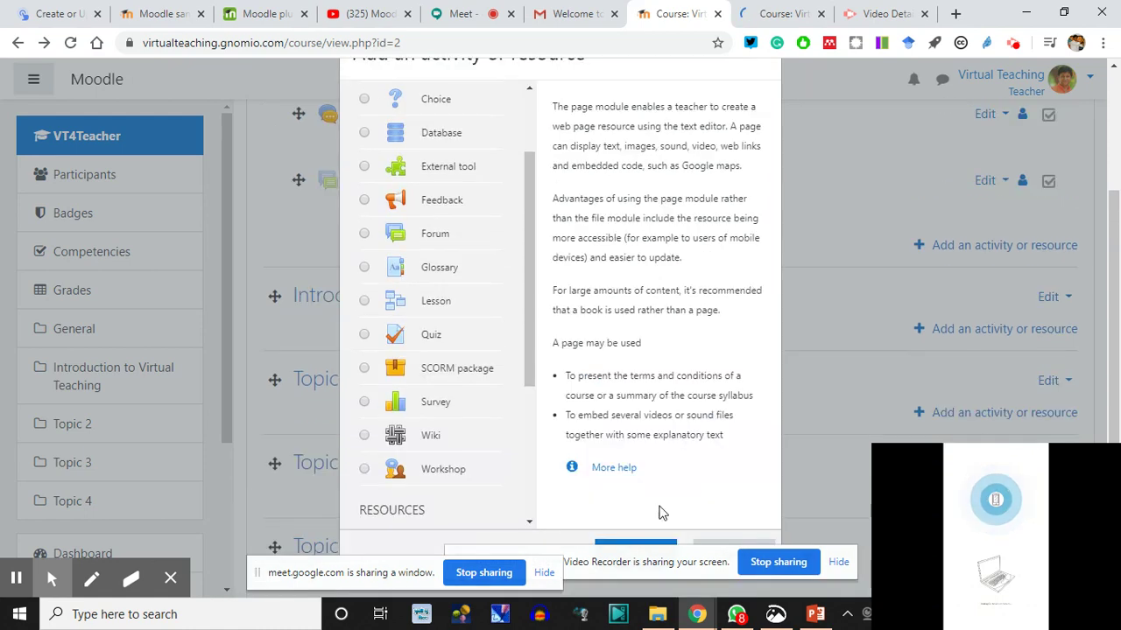
scroll(661, 513, down, 2)
click(738, 393)
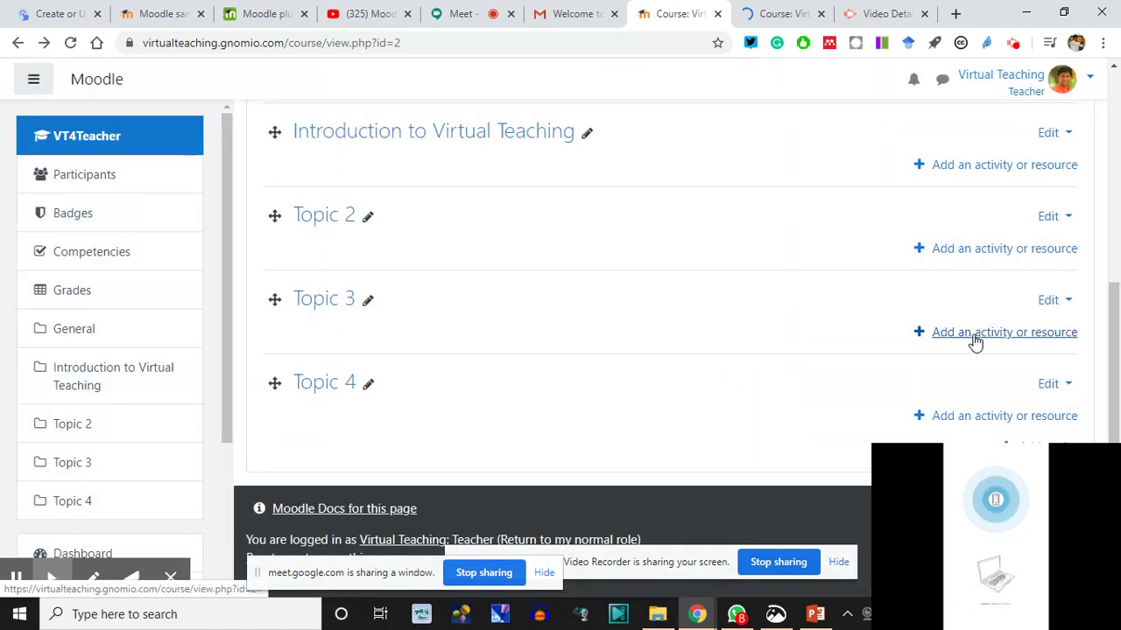
- Open the activity and resource chooser for the Introduction to Virtual Teaching section and read the File and Book descriptions
scroll(974, 341, up, 2)
click(1017, 331)
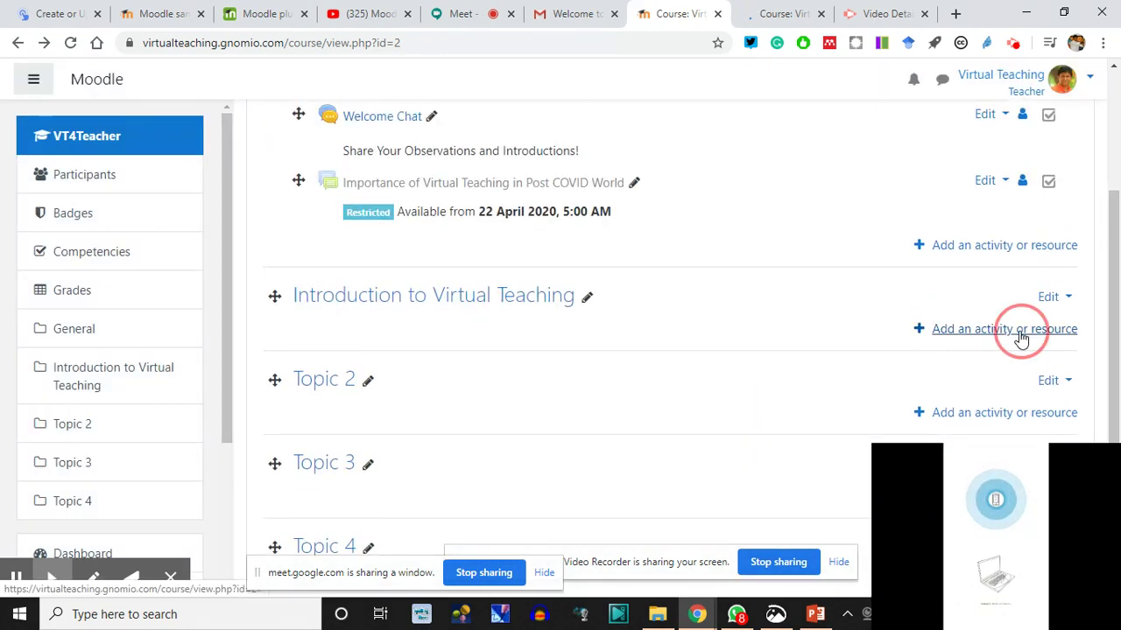
scroll(469, 280, down, 2)
scroll(463, 284, up, 2)
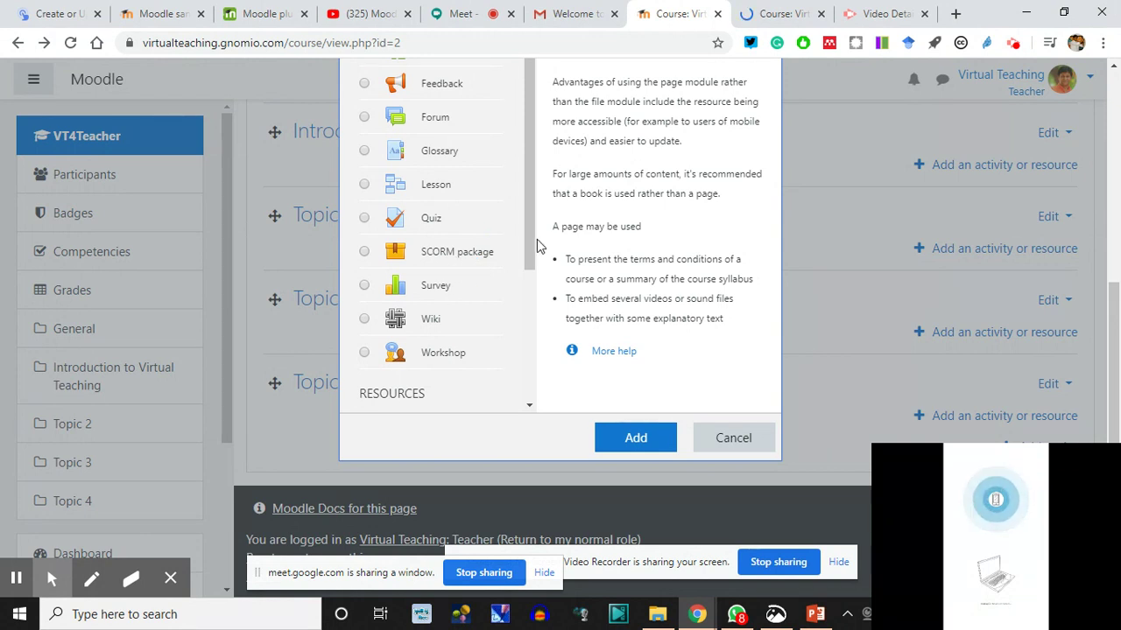
drag(528, 243, 516, 293)
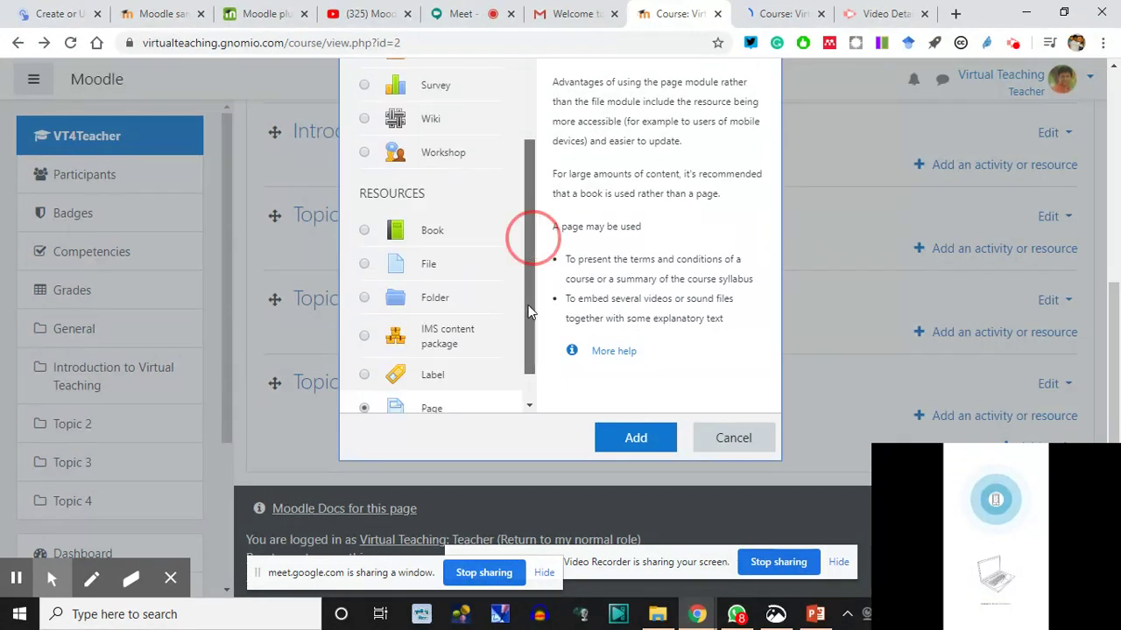
click(454, 257)
scroll(600, 247, up, 3)
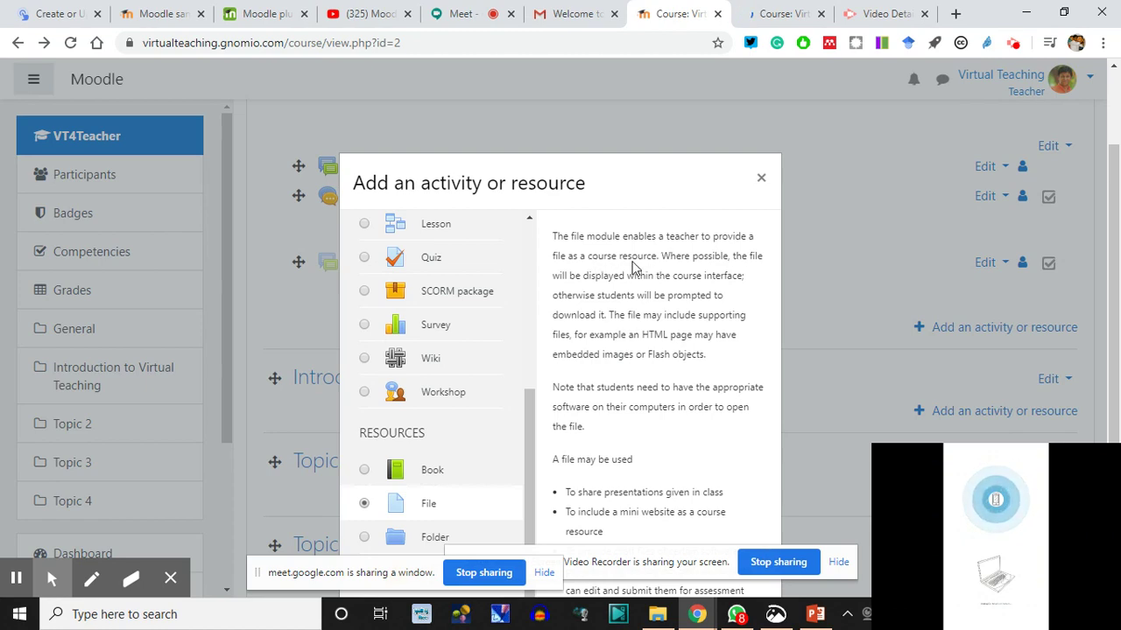
scroll(464, 339, down, 2)
click(432, 308)
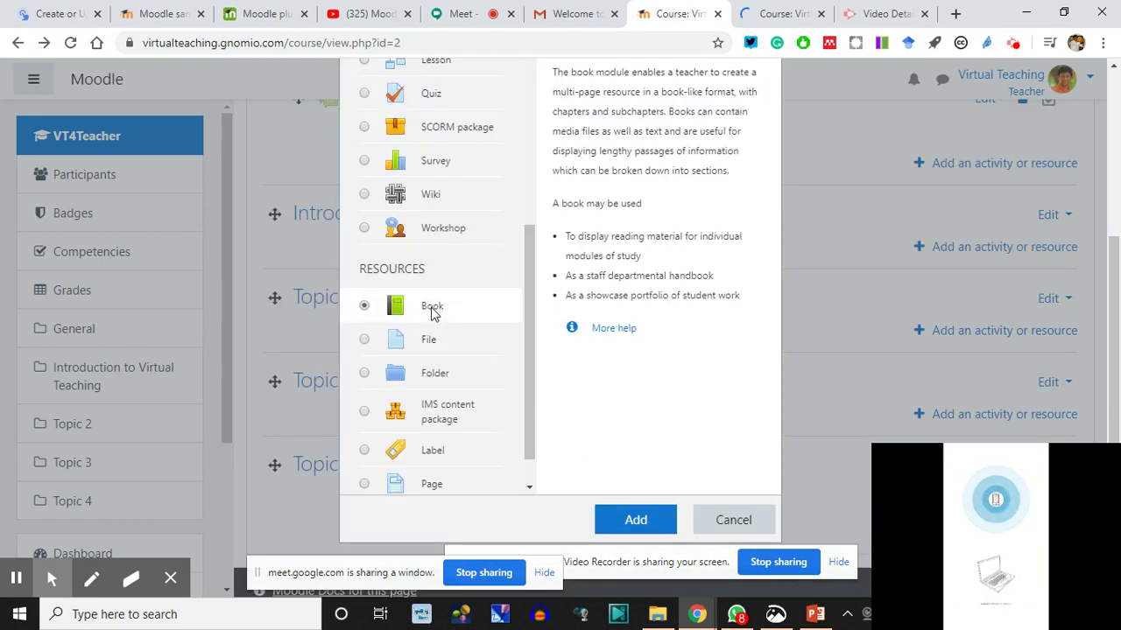
scroll(580, 318, up, 2)
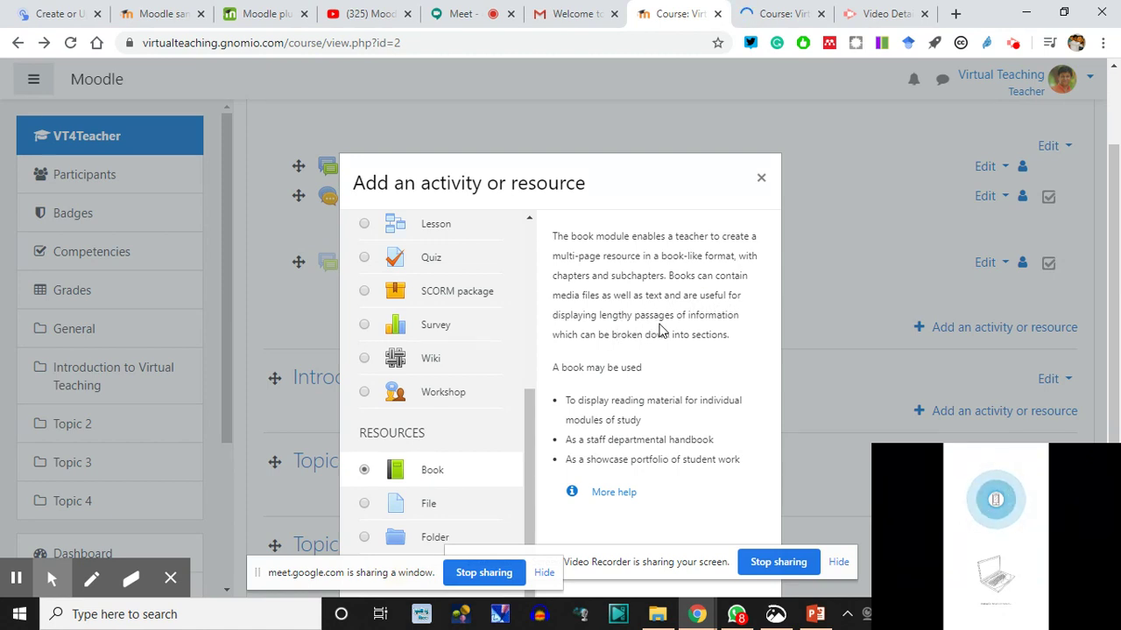
scroll(509, 391, down, 2)
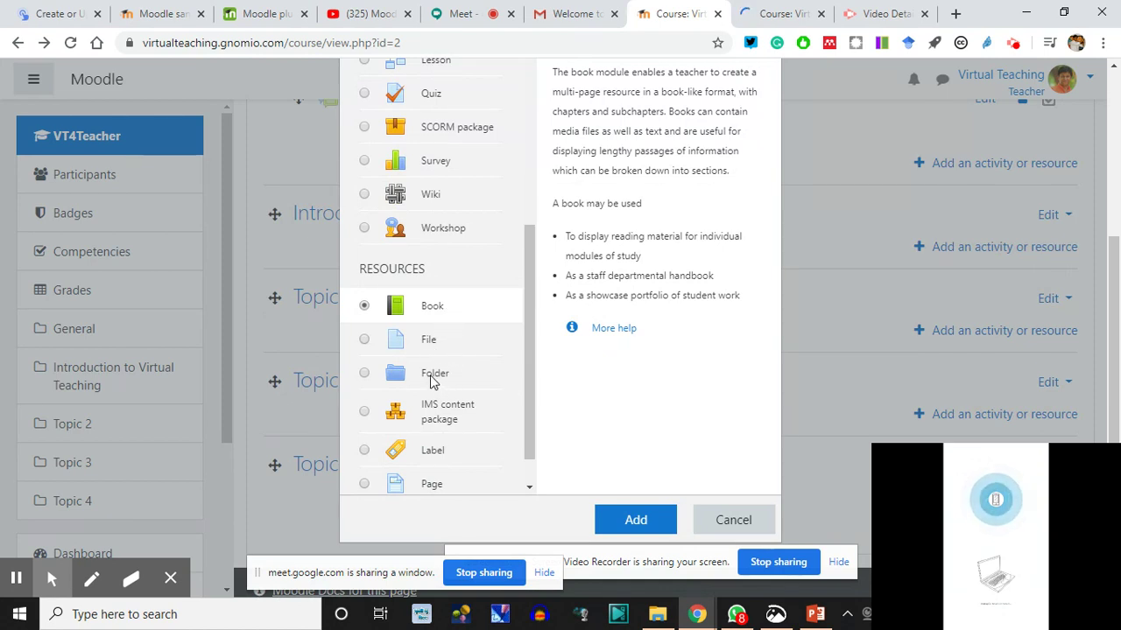
- Choose the Page resource and start adding it to the Introduction to Virtual Teaching section
scroll(433, 381, down, 3)
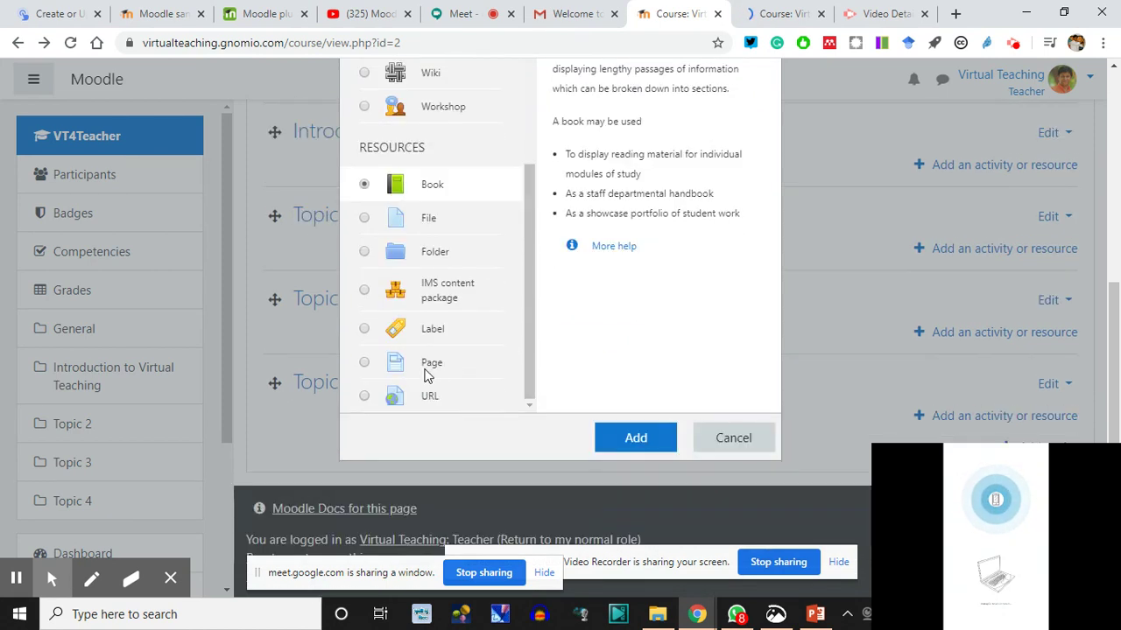
click(427, 372)
click(639, 434)
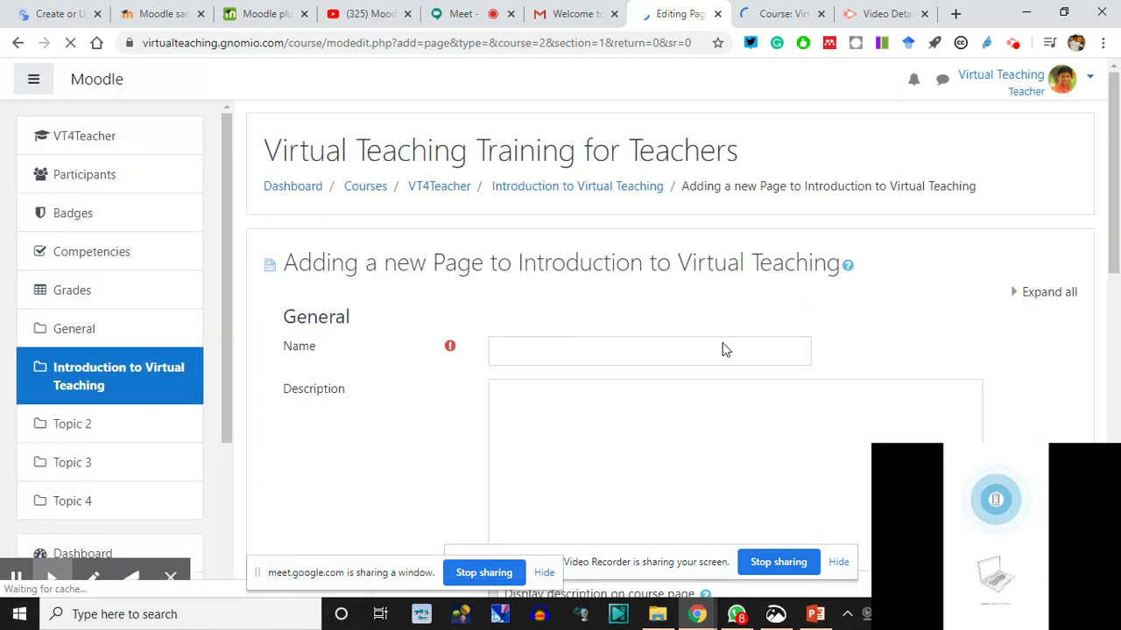
- Switch to Gmail and open the mailbox of the university Google account
click(573, 14)
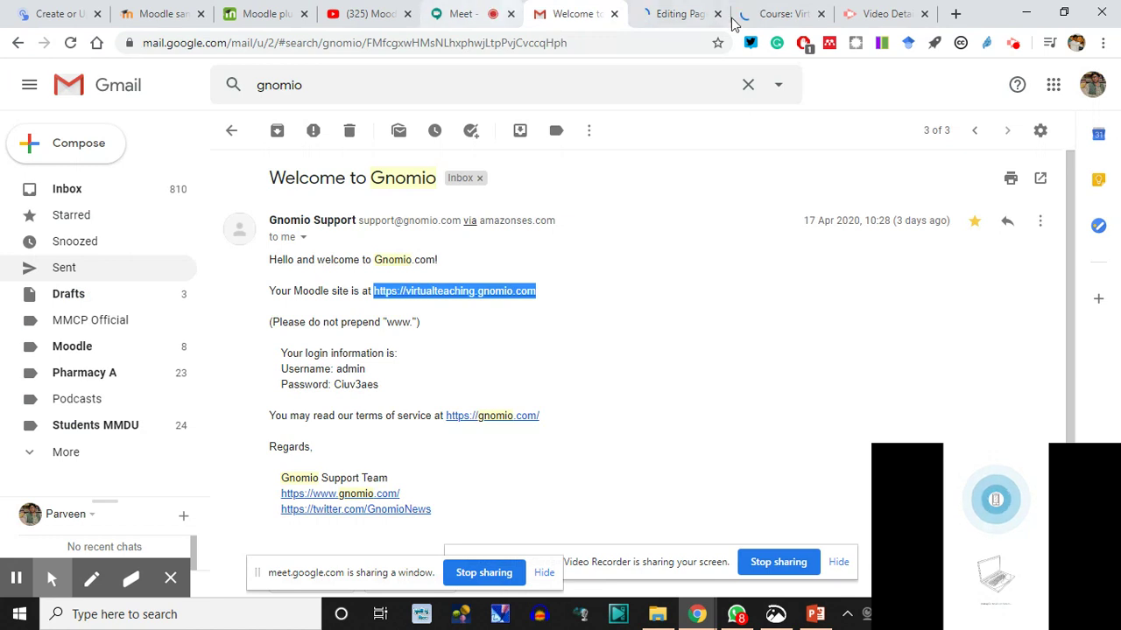
click(1092, 85)
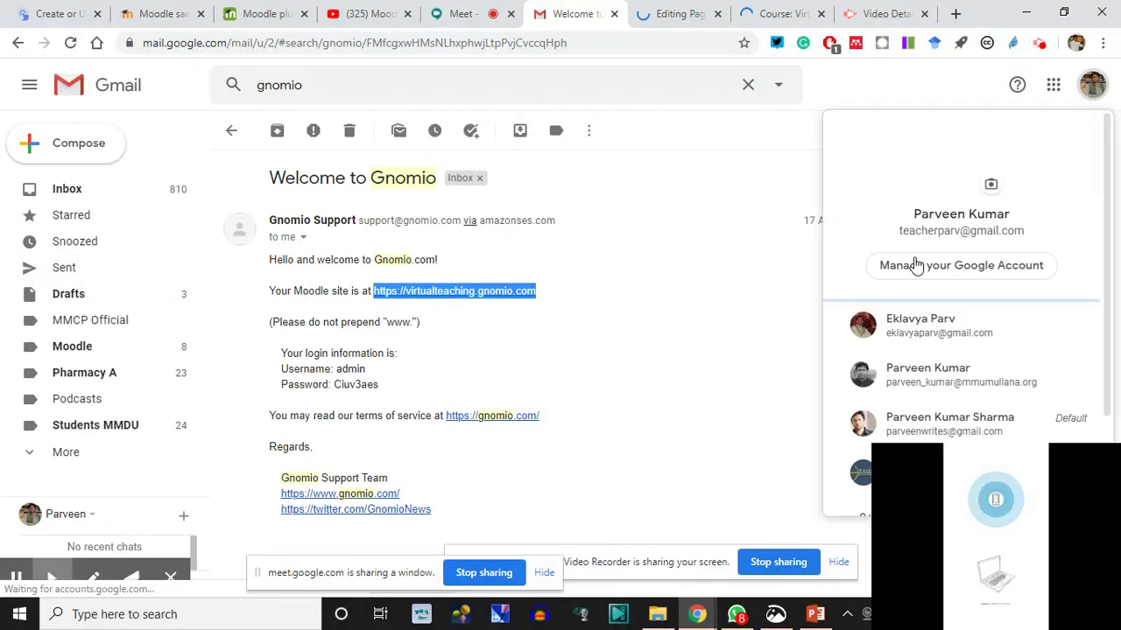
click(930, 381)
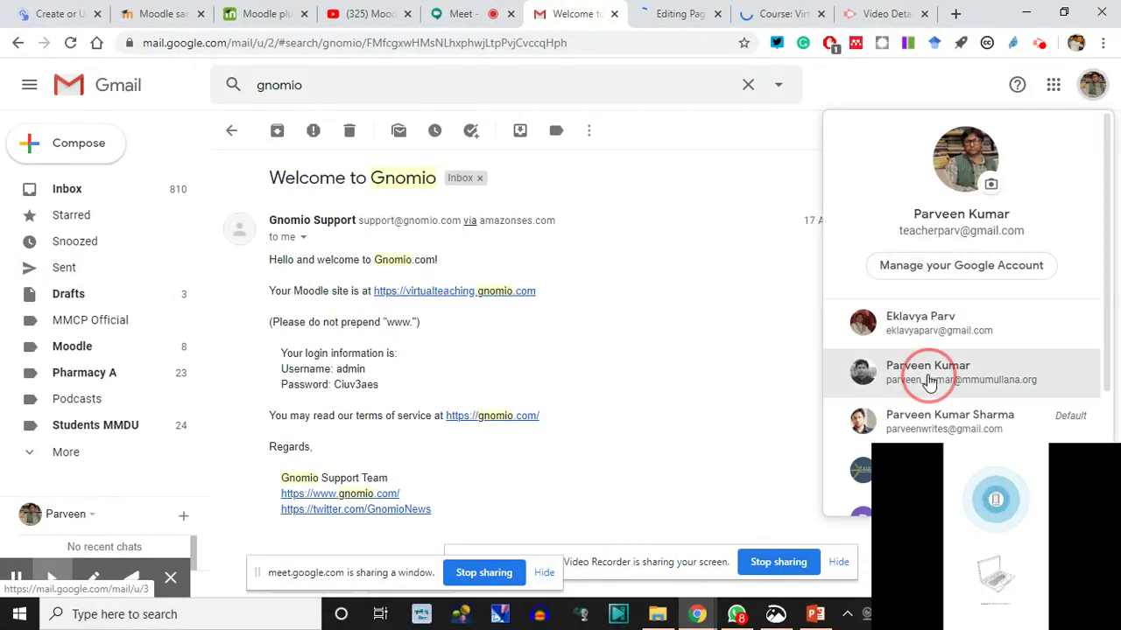
- Return to the new Page form in Moodle and name the page "CIT VT Workshop"
click(709, 11)
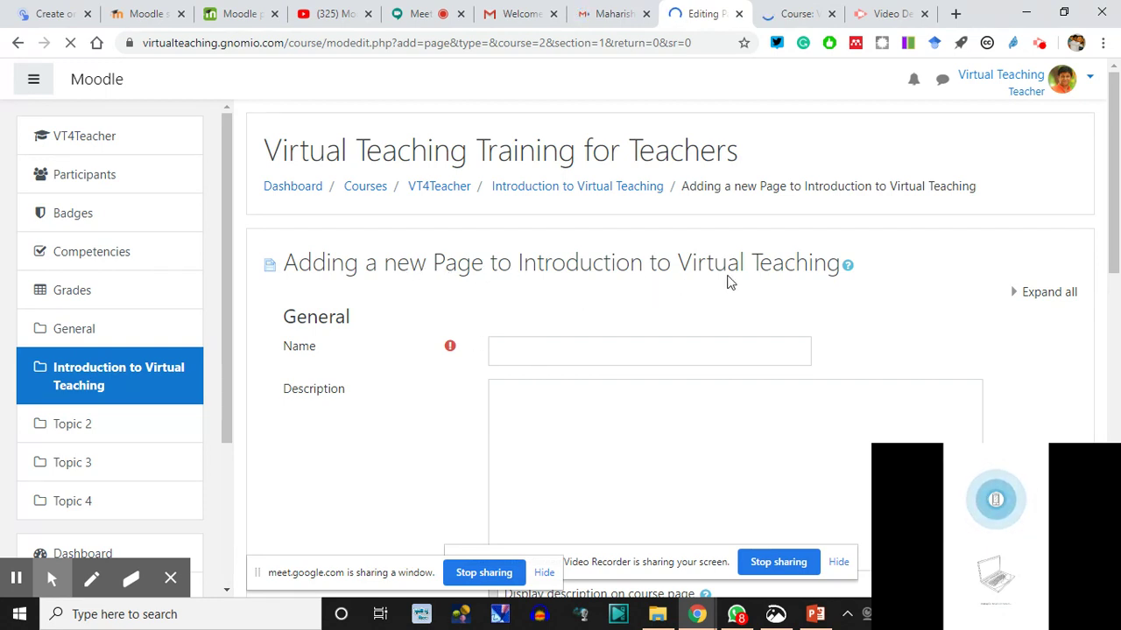
click(538, 354)
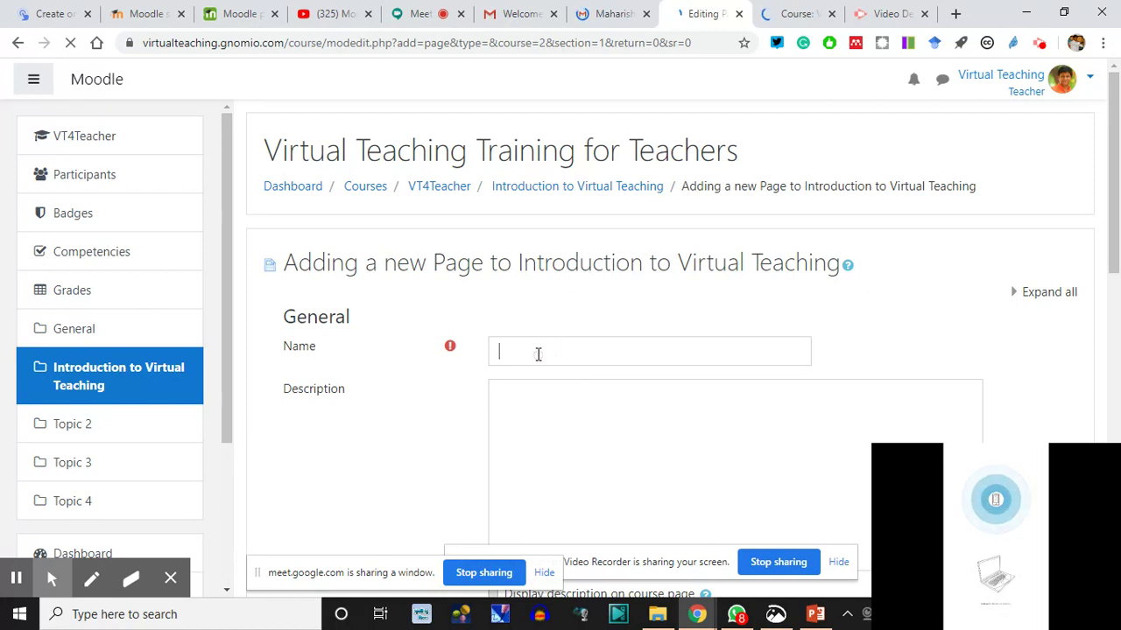
text(CIT VT Wor)
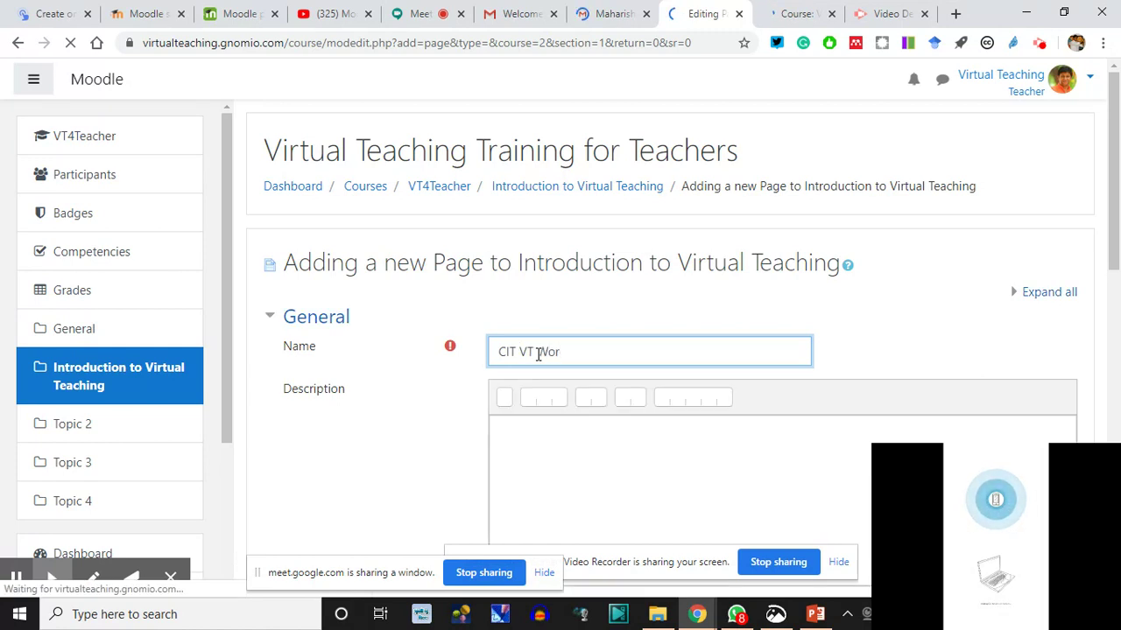
click(594, 354)
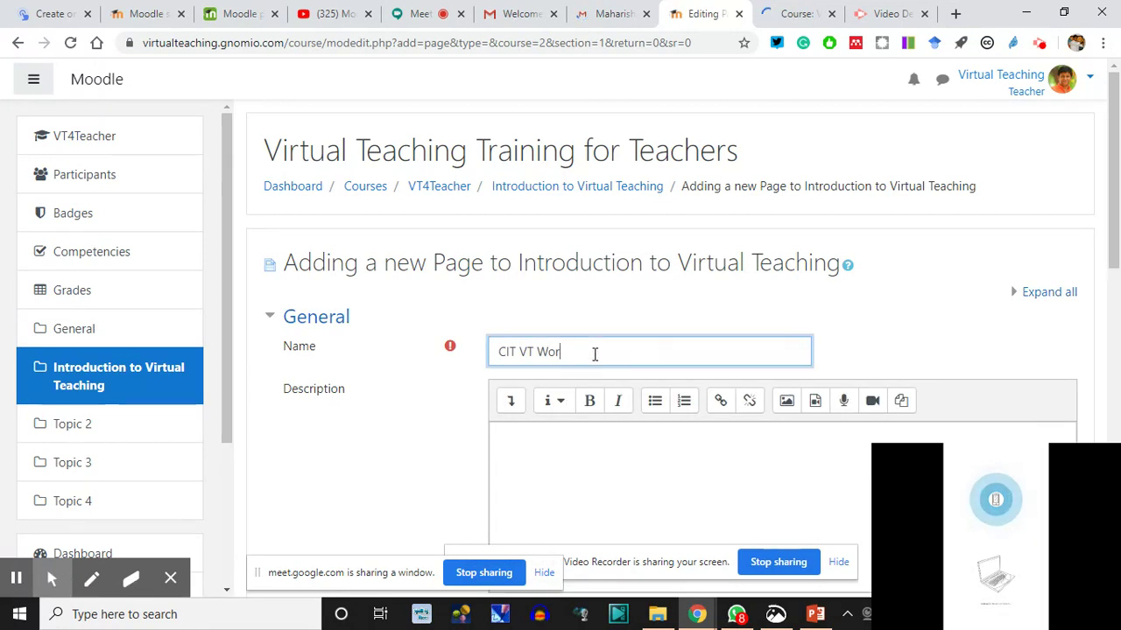
text(kshop)
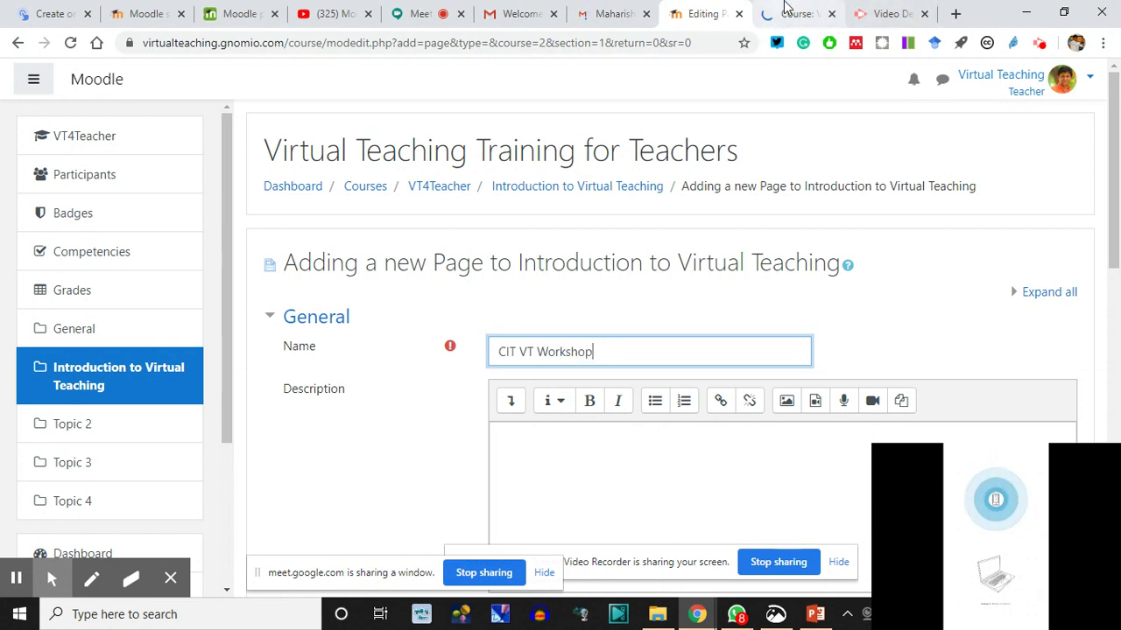
- Check the university account's Gmail inbox and close the extra Moodle course tab, returning to the new Page form
click(606, 14)
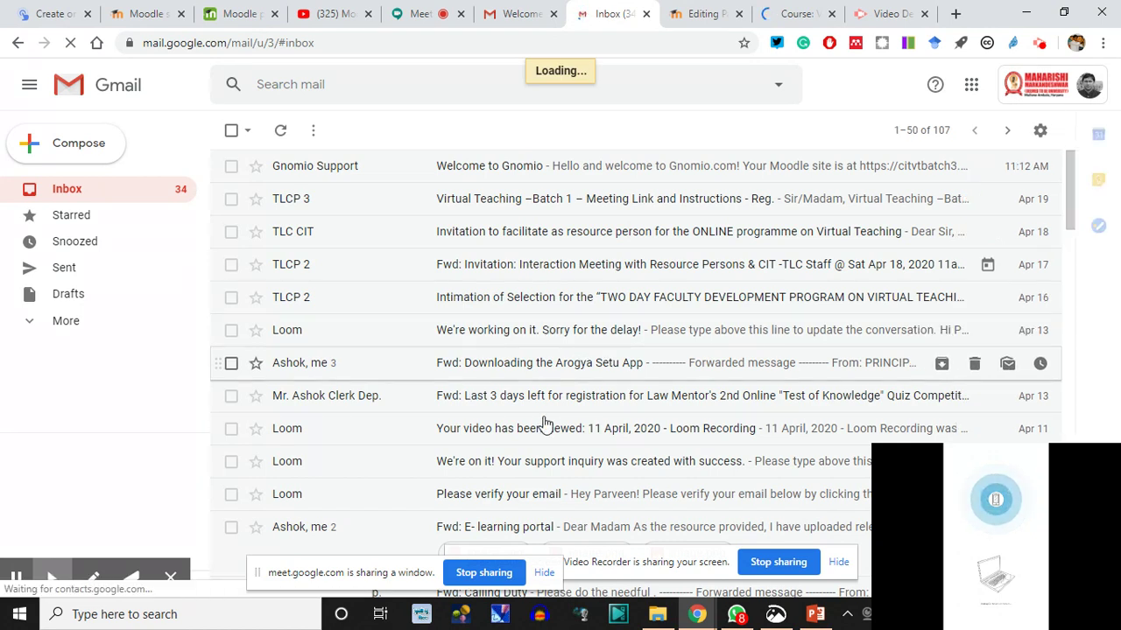
click(775, 10)
click(830, 14)
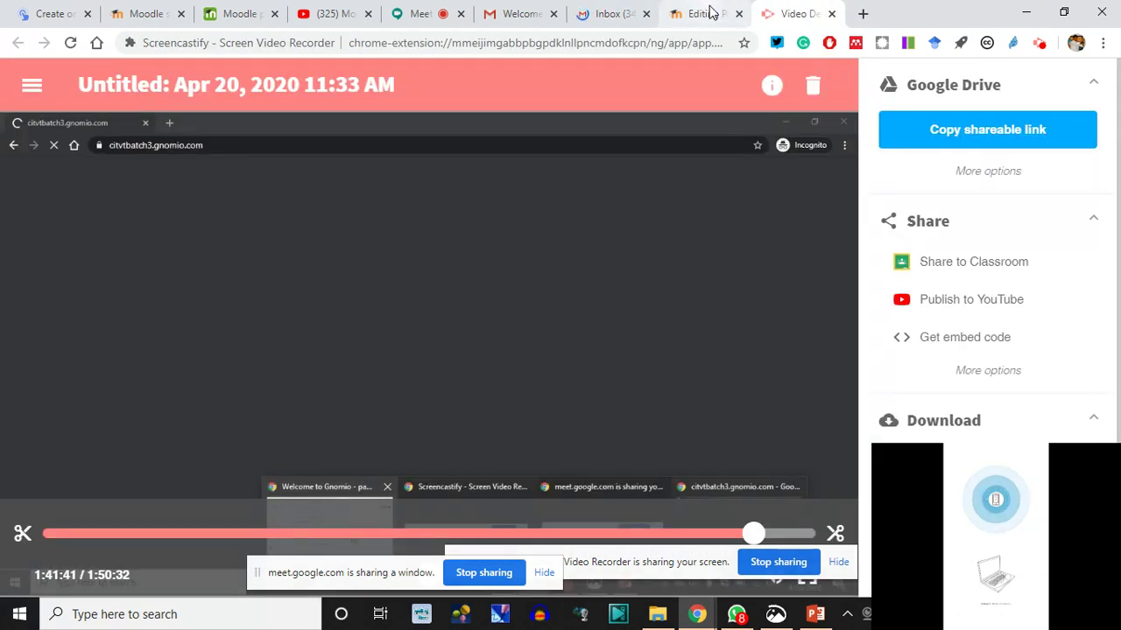
click(711, 12)
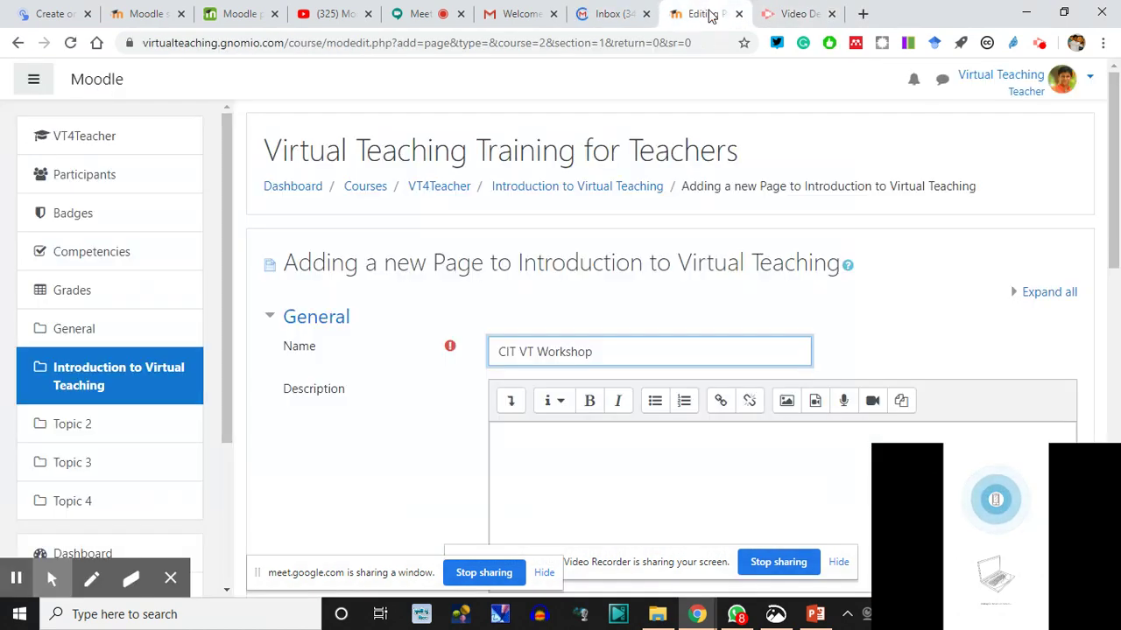
- Examine the Description and Page content editors of the new Page form, including their media and recording tools
scroll(560, 376, down, 2)
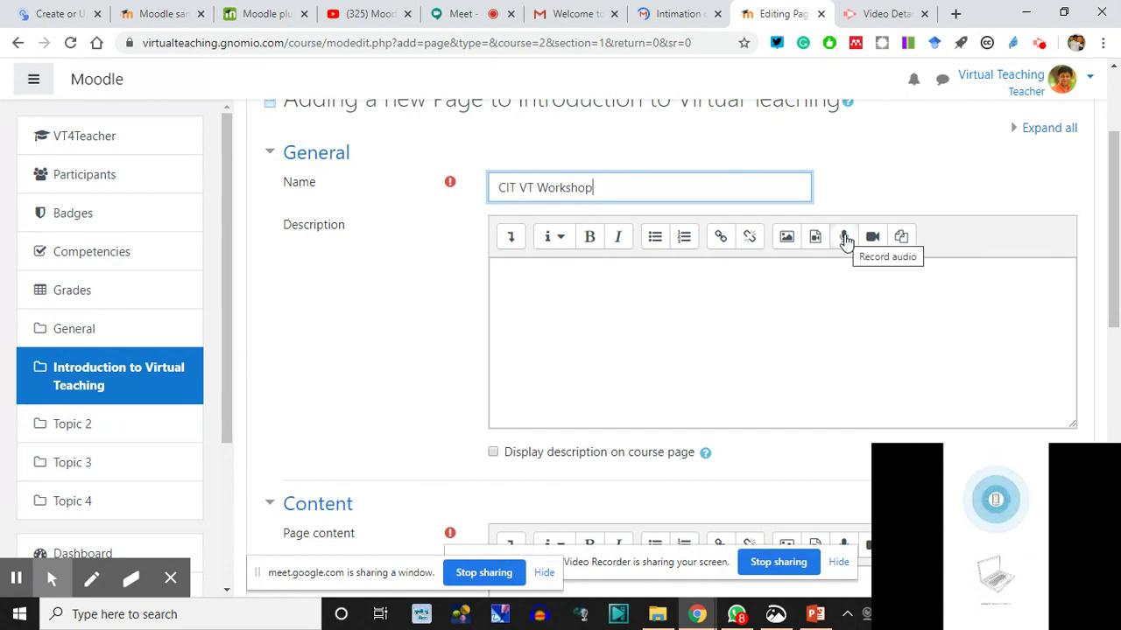
scroll(403, 277, up, 1)
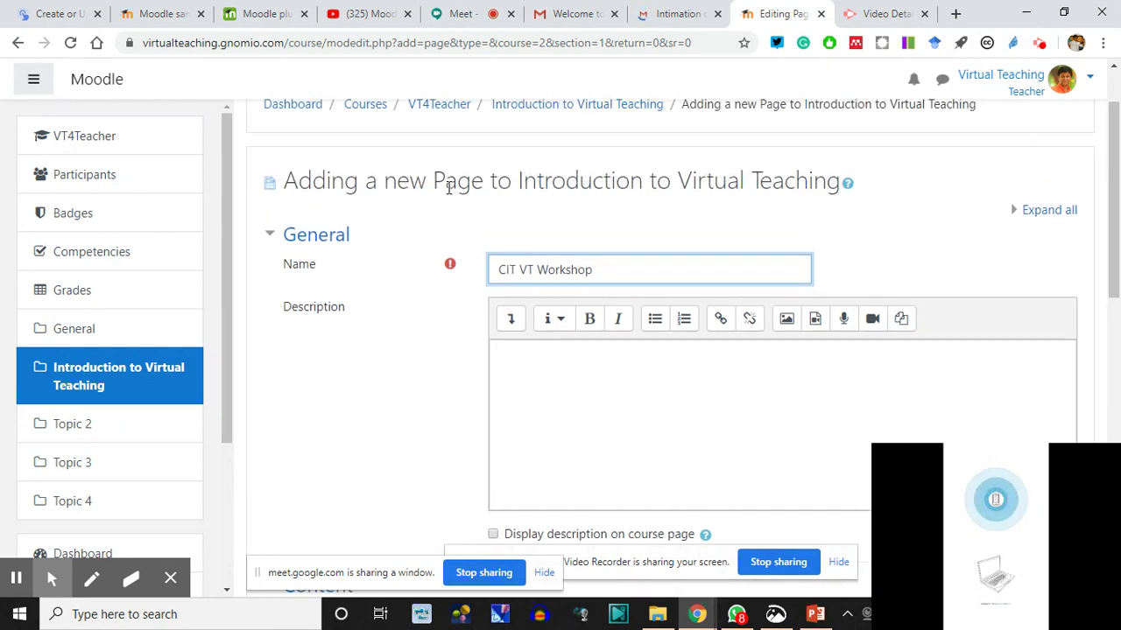
click(513, 355)
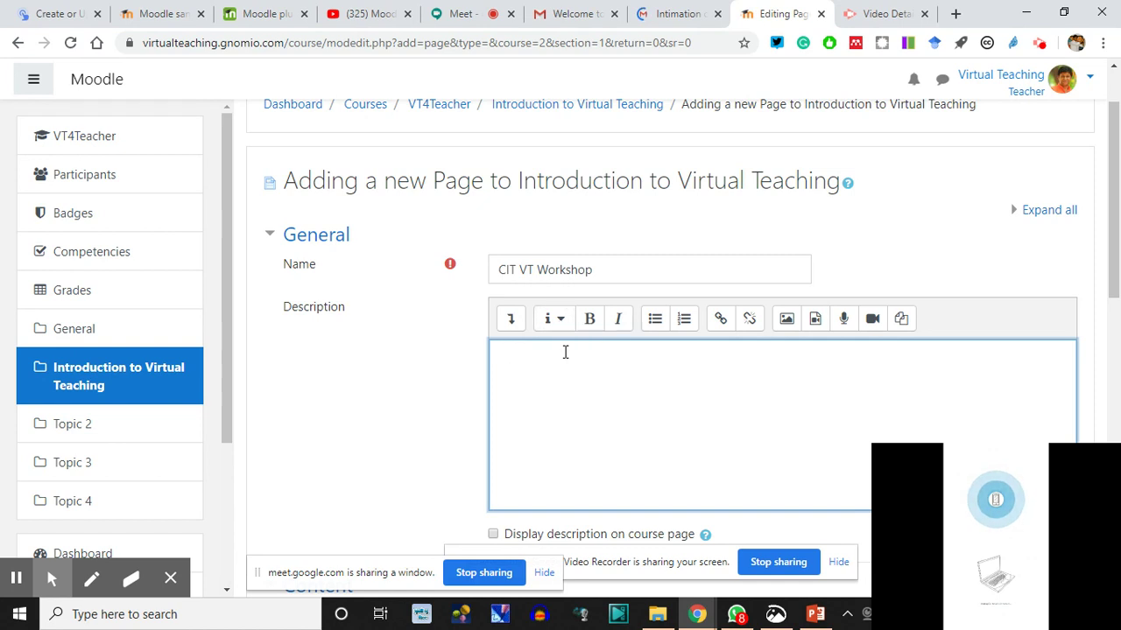
scroll(564, 354, down, 3)
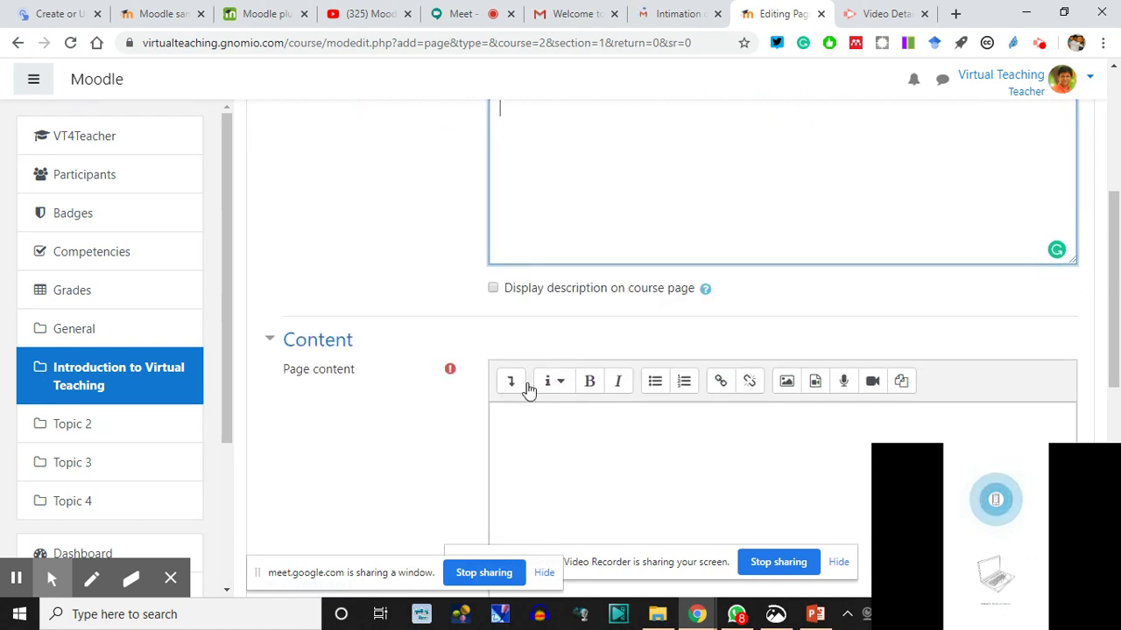
click(549, 430)
scroll(570, 335, up, 1)
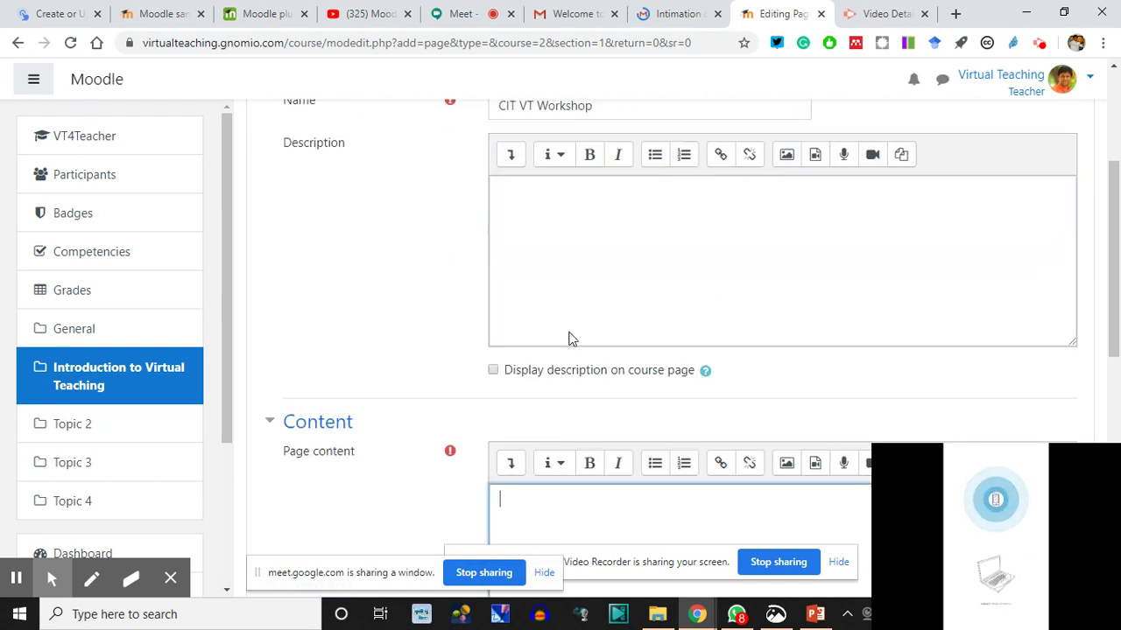
scroll(526, 263, up, 1)
click(530, 282)
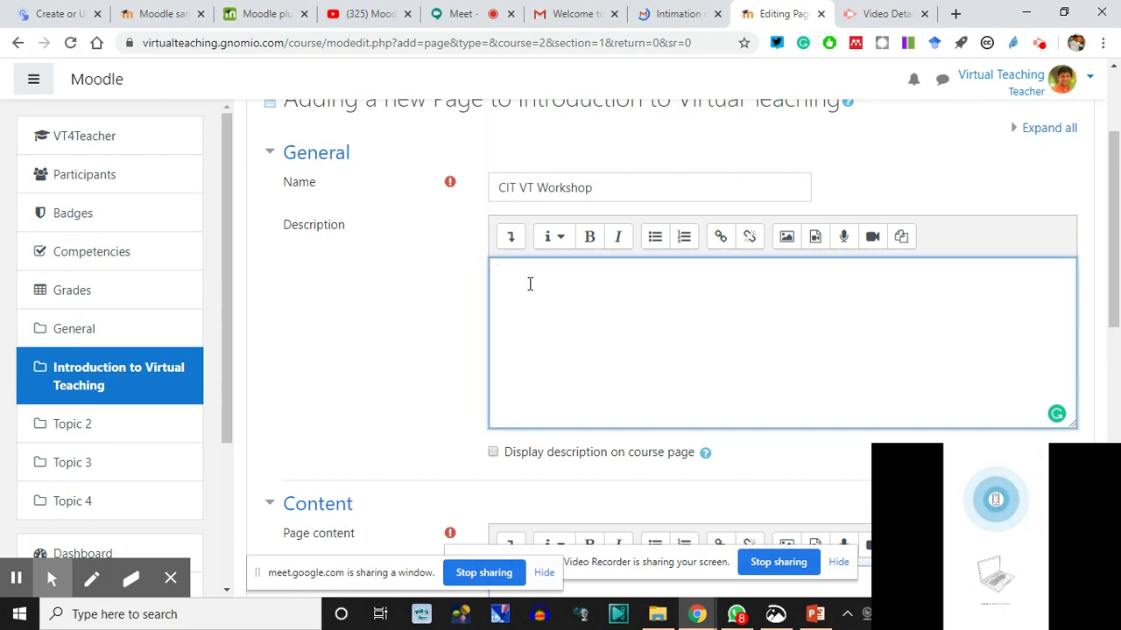
scroll(529, 285, down, 3)
click(545, 383)
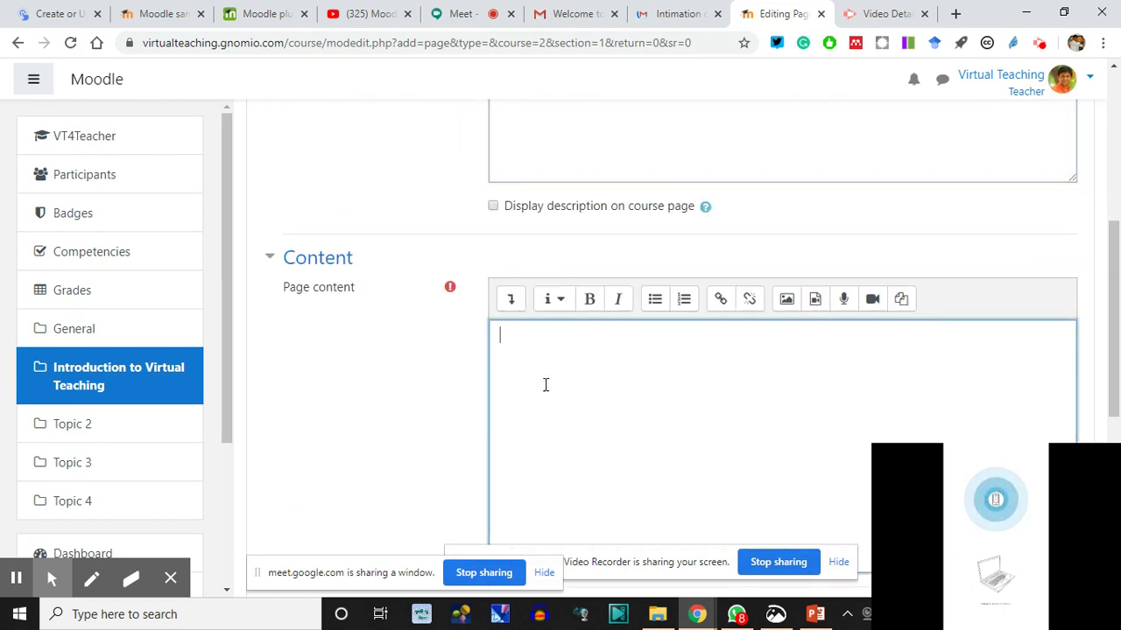
scroll(547, 382, up, 3)
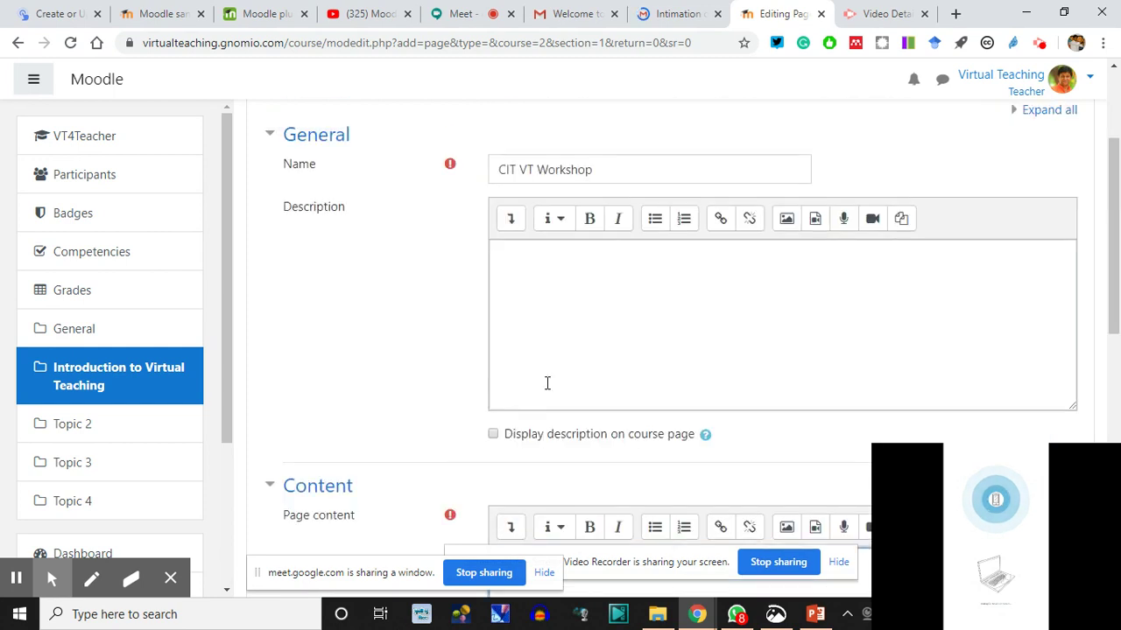
- Record an audio clip for the page's Description, allowing microphone access, and play the recording back
click(536, 280)
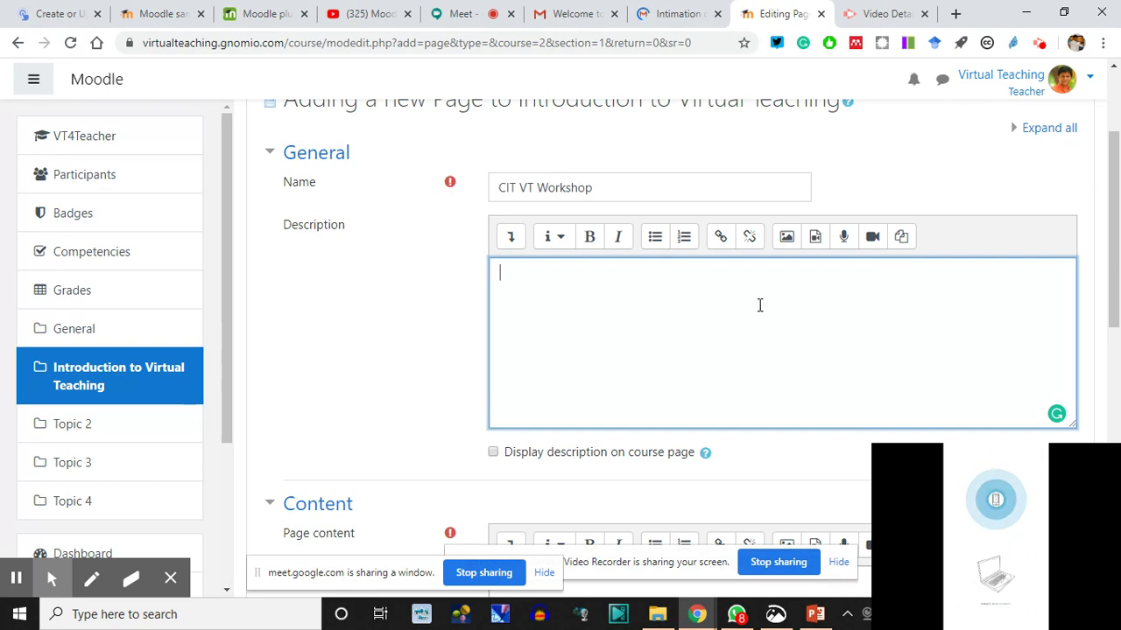
click(843, 237)
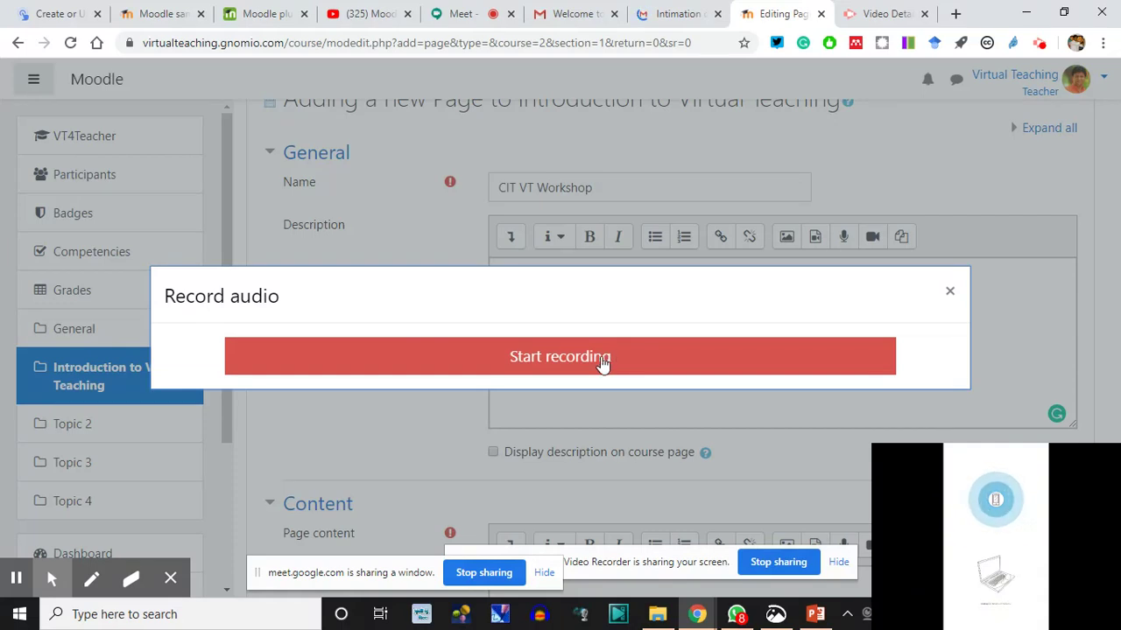
click(604, 359)
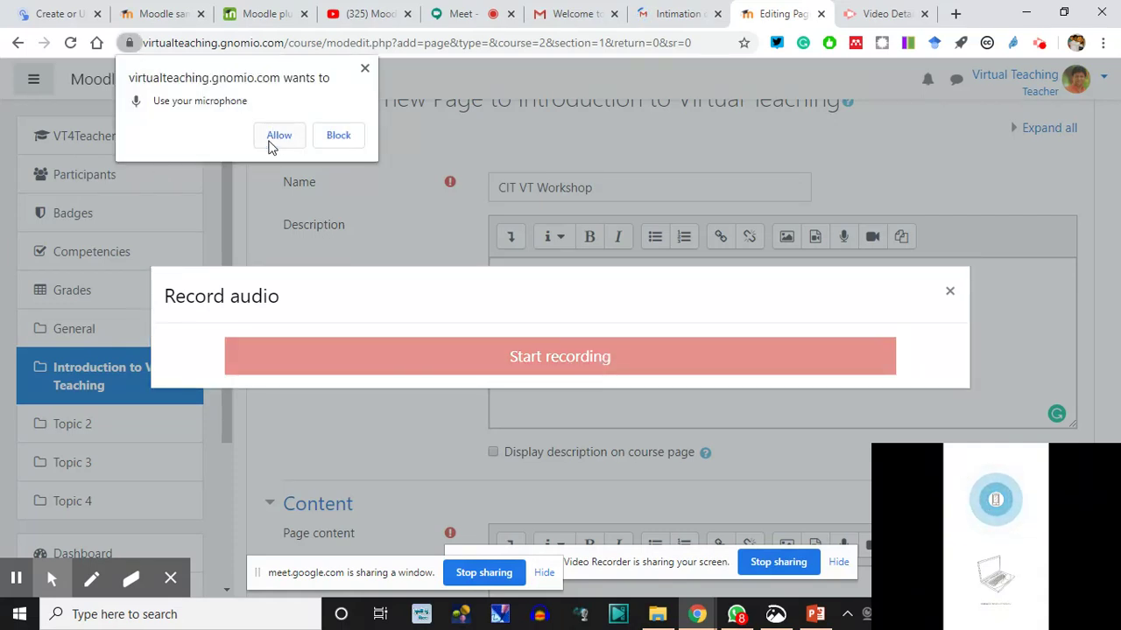
click(278, 136)
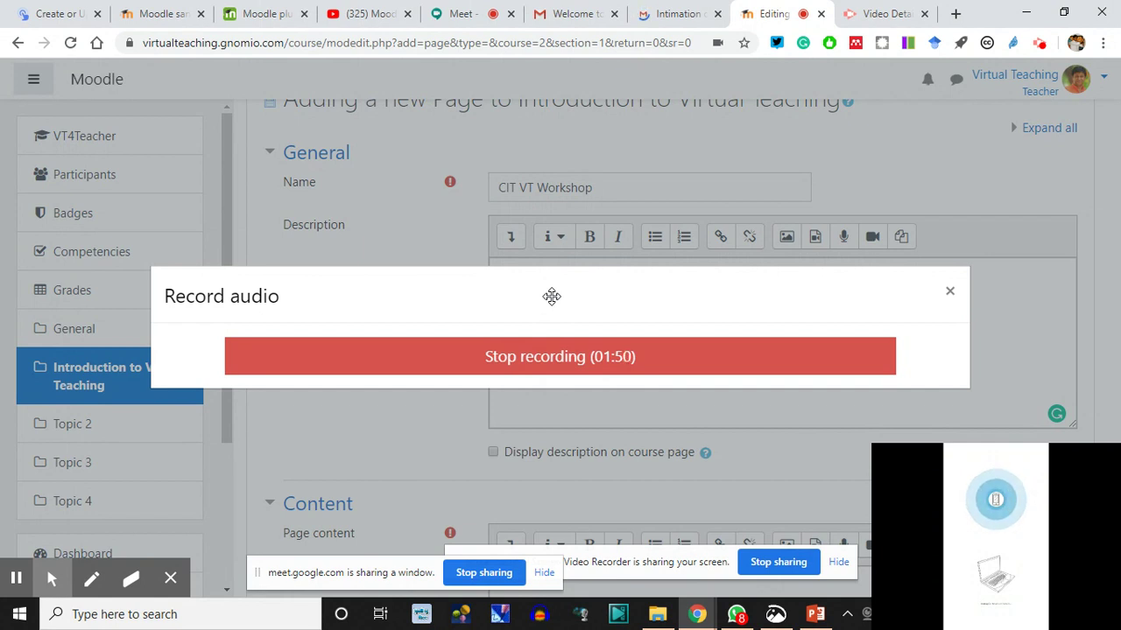
drag(551, 296, 607, 324)
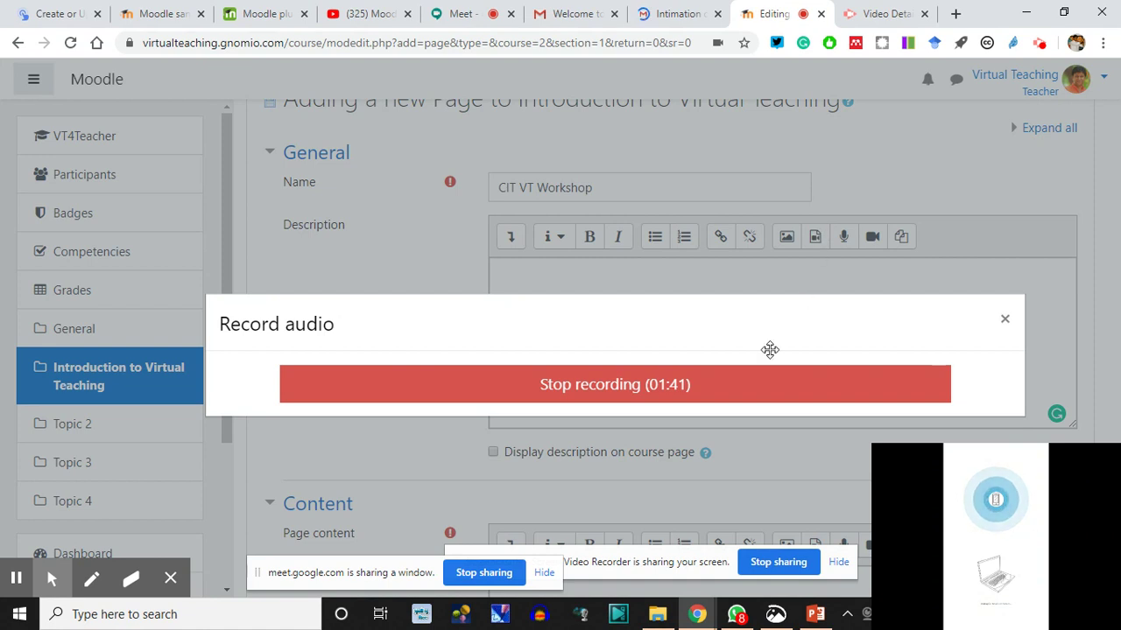
click(589, 387)
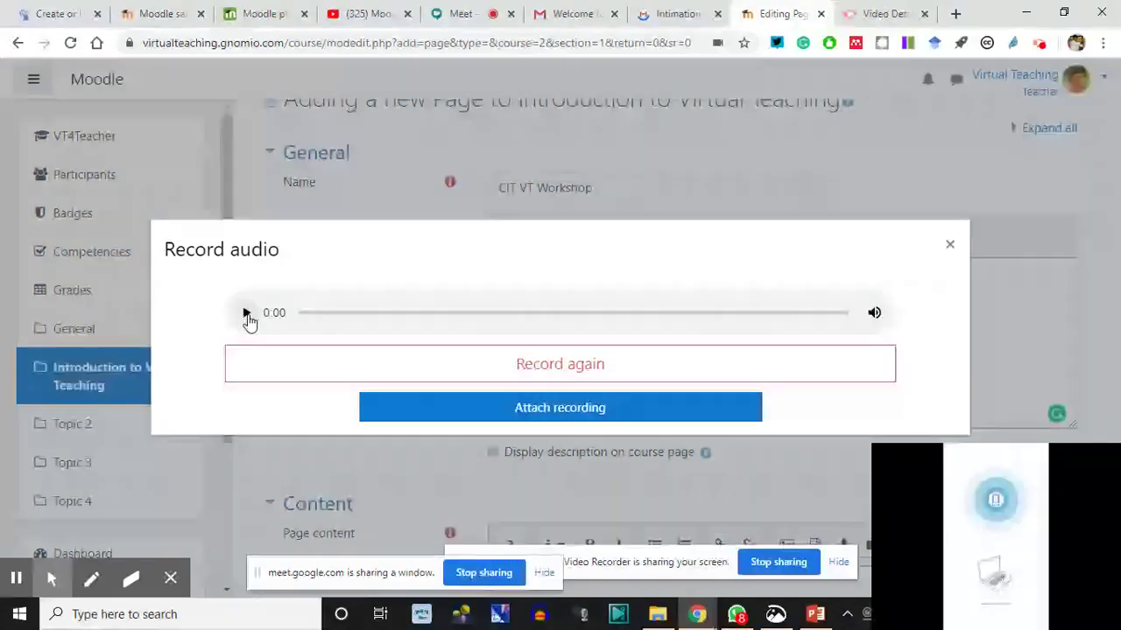
click(247, 315)
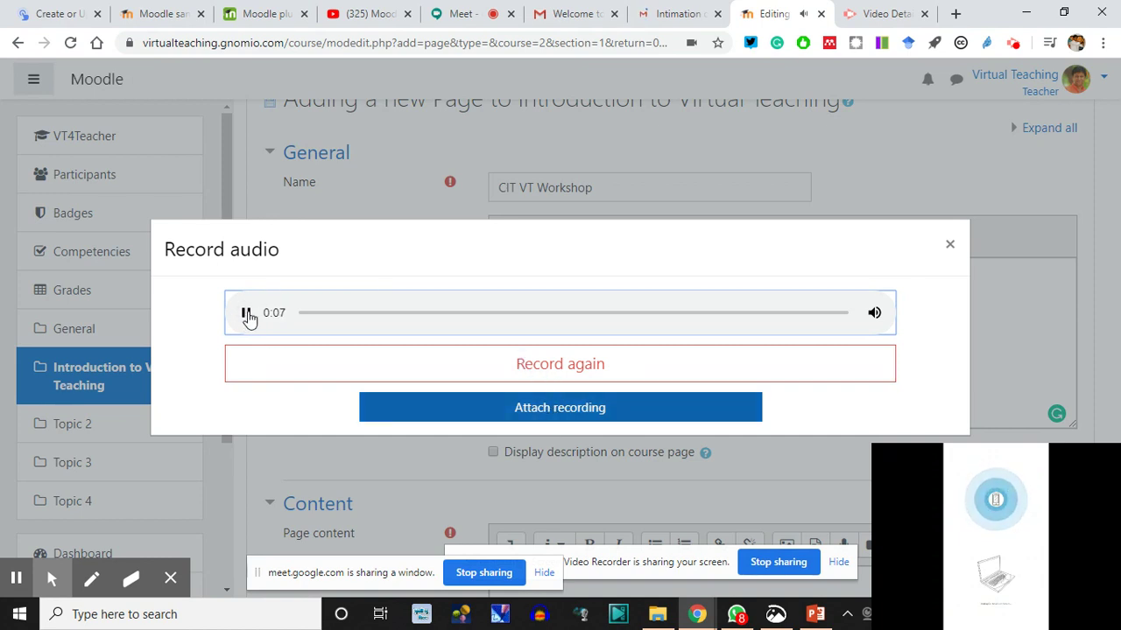
- Attach the audio recording to the page's Description and play it back in the editor
click(245, 316)
click(529, 411)
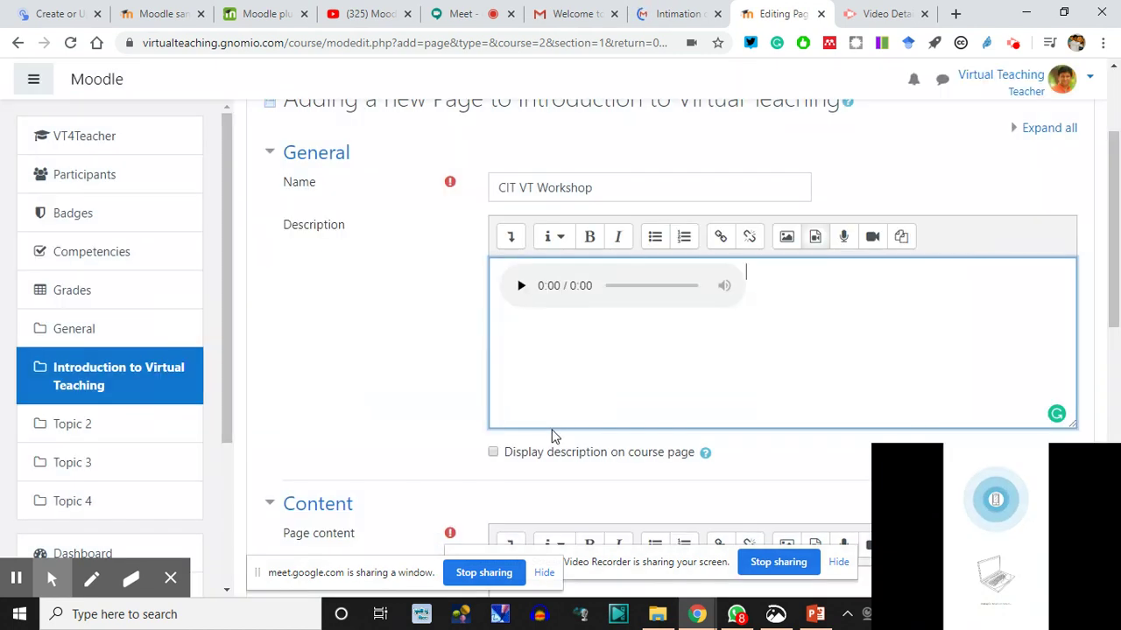
click(520, 288)
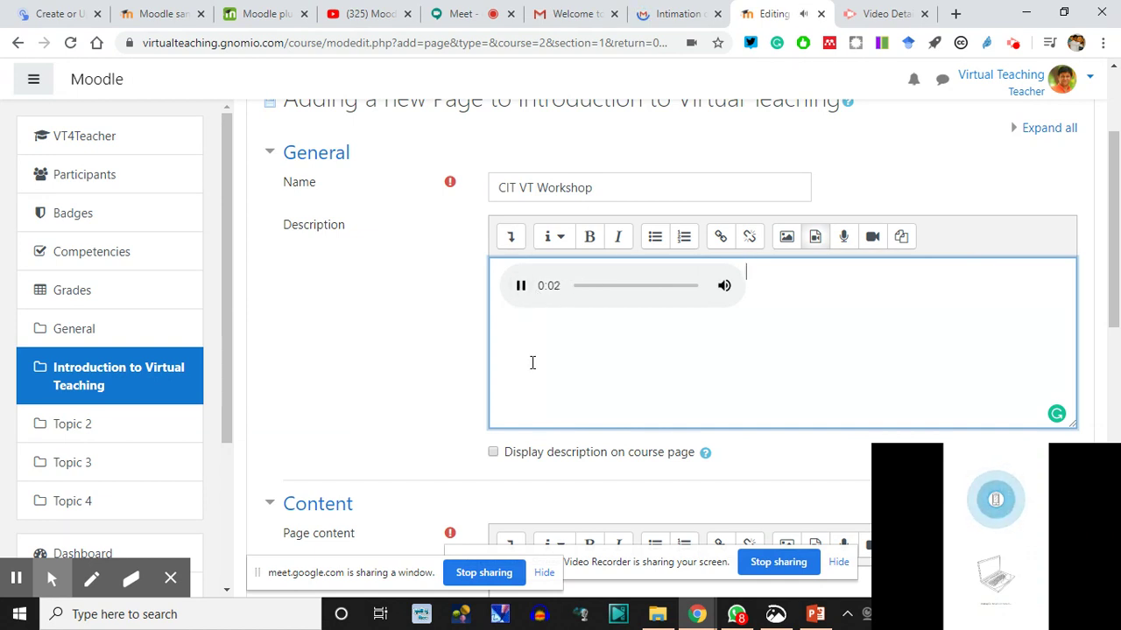
click(521, 289)
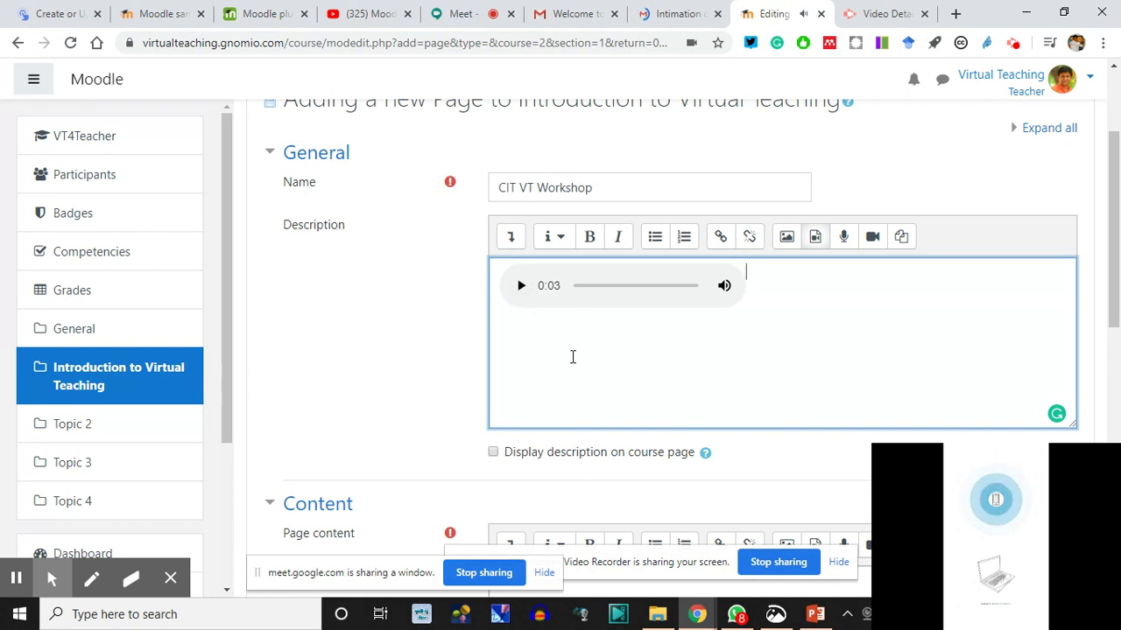
- Enable displaying the description on the course page
scroll(548, 330, down, 2)
scroll(554, 341, down, 1)
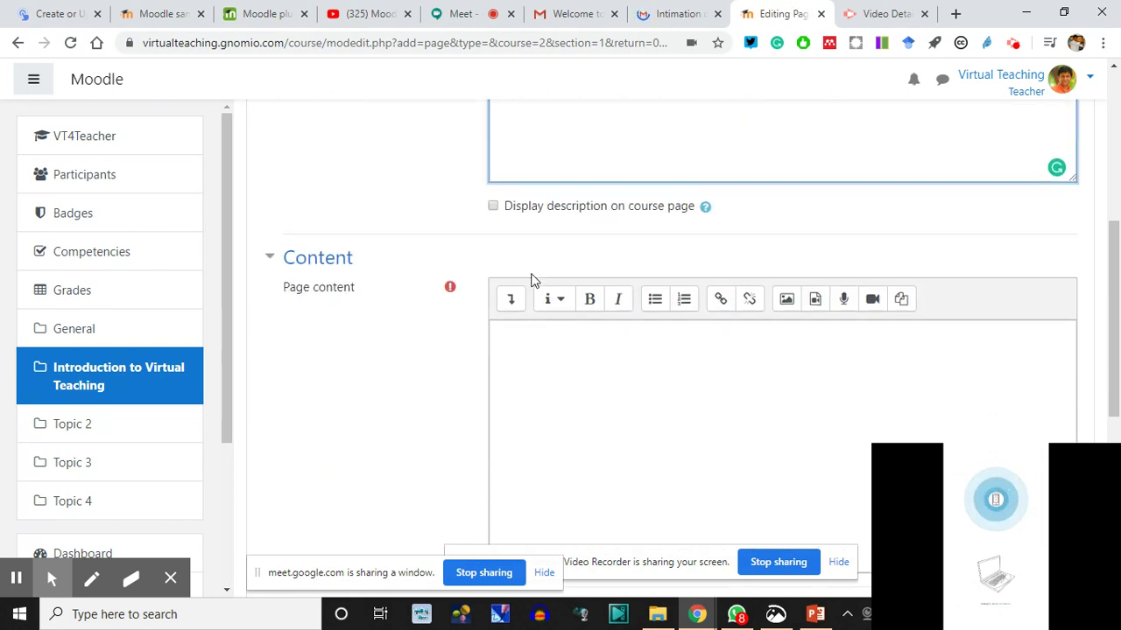
click(494, 208)
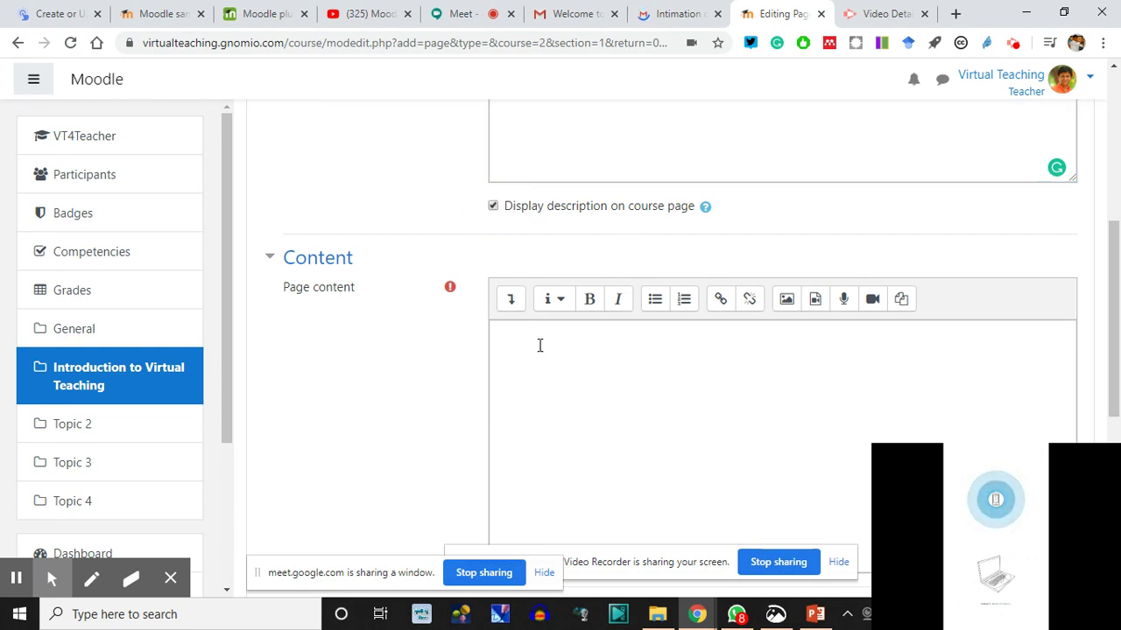
- Switch to Gmail, open the "Intimation of Selection" email and copy its text from "We are glad to inform you" through the WhatsApp group instructions
click(672, 14)
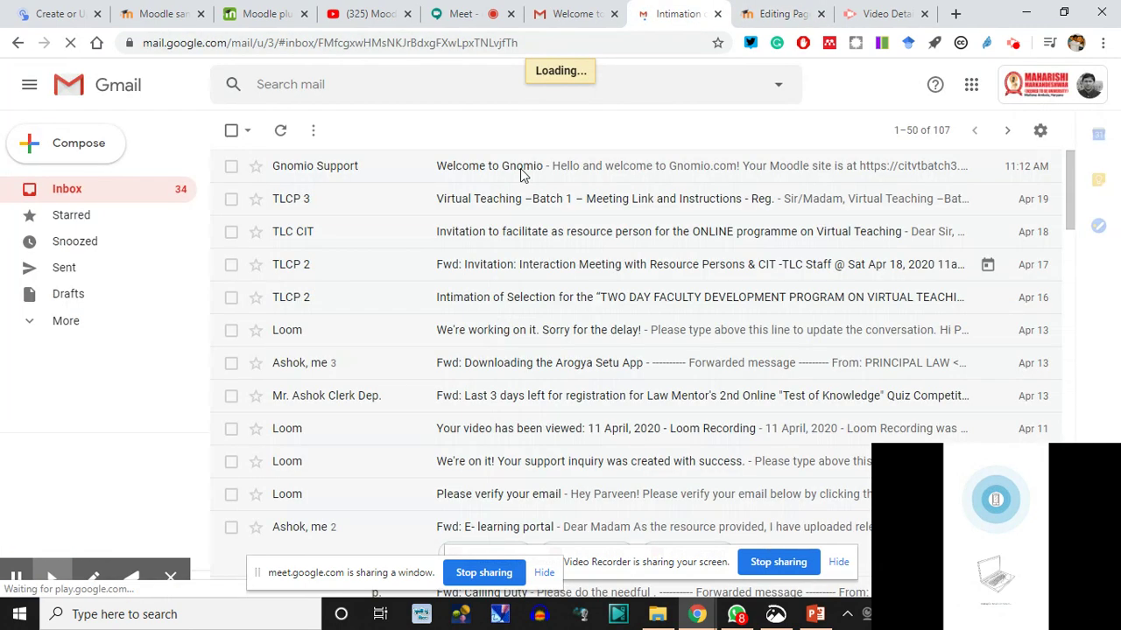
click(496, 293)
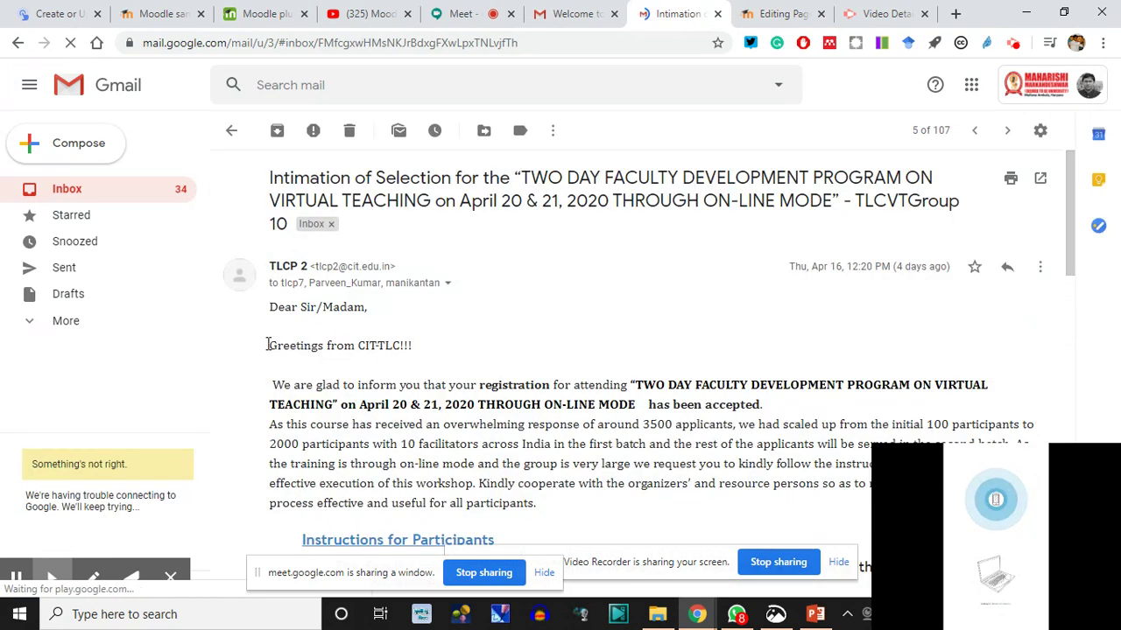
drag(311, 345, 495, 446)
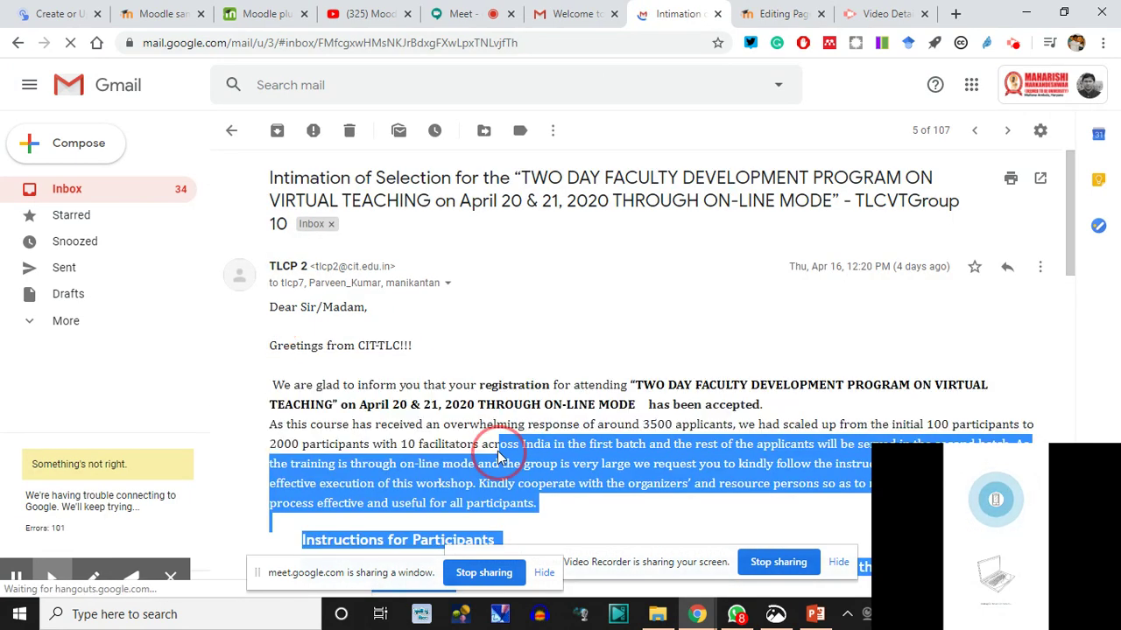
scroll(289, 350, down, 2)
click(284, 229)
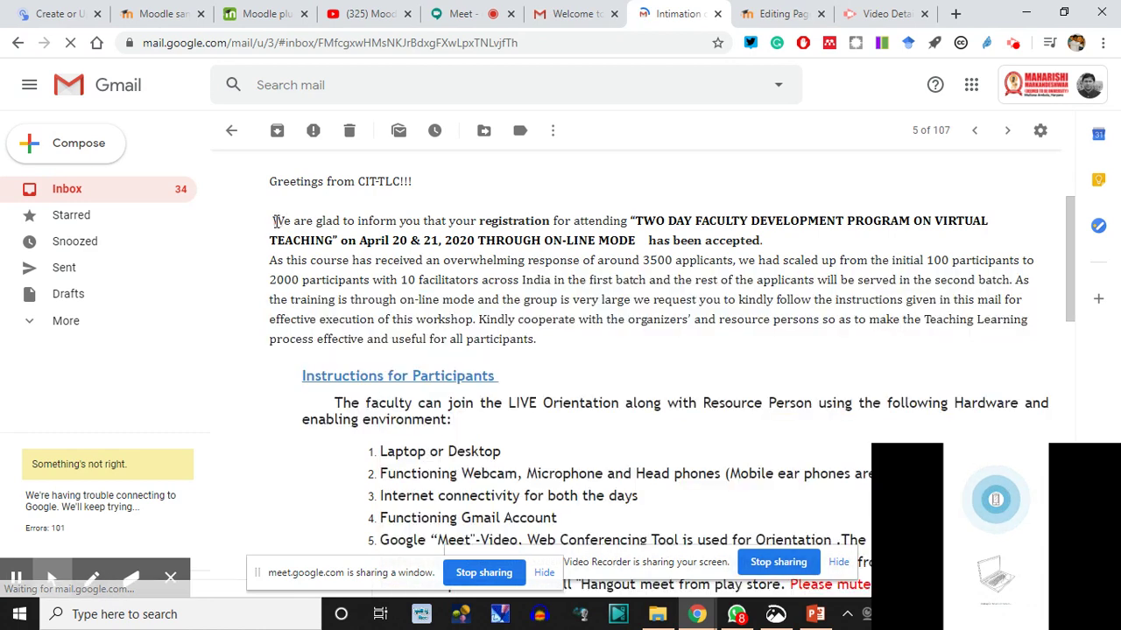
drag(468, 378, 569, 471)
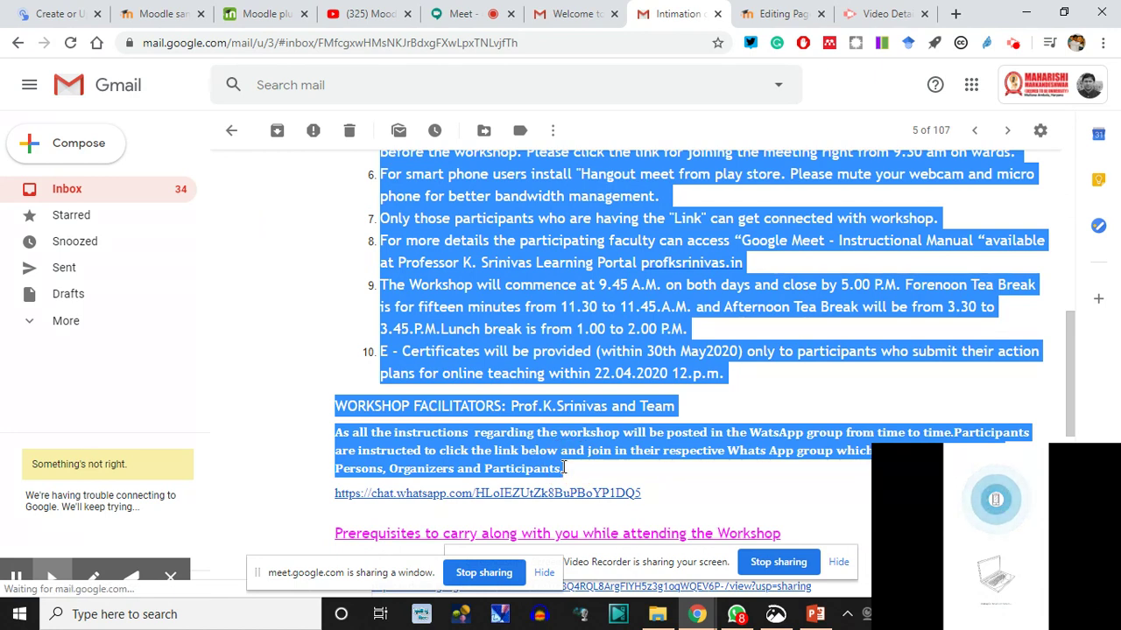
- Return to the new Page form in Moodle and paste the copied email text into the Page content
click(758, 16)
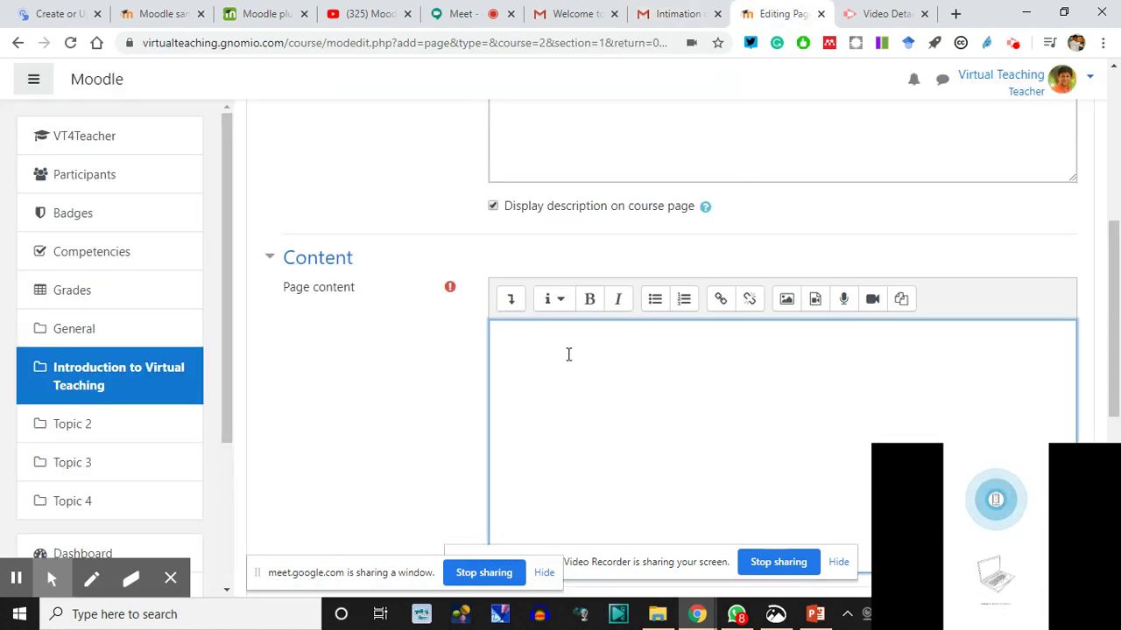
key(ctrl+v)
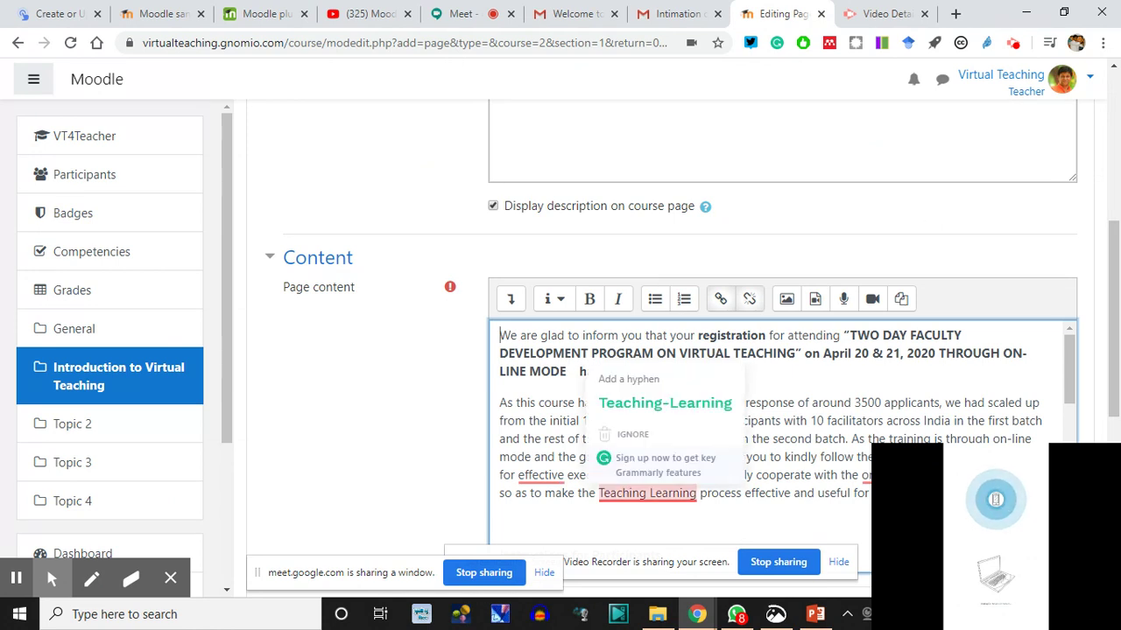
scroll(866, 477, up, 1)
mouse_move(866, 505)
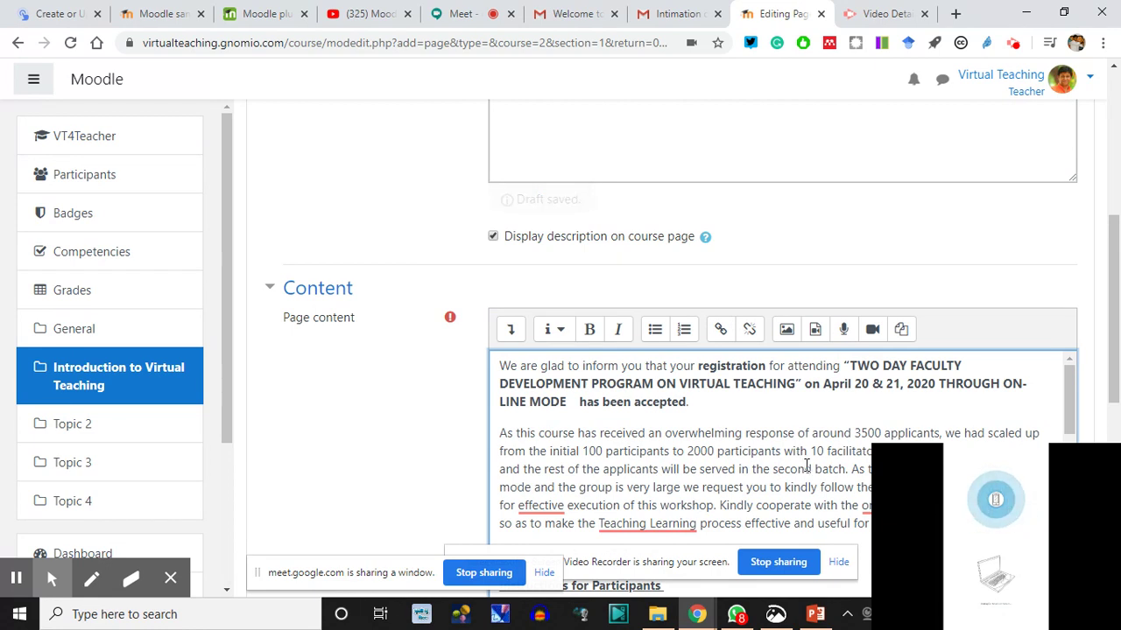
scroll(807, 466, down, 1)
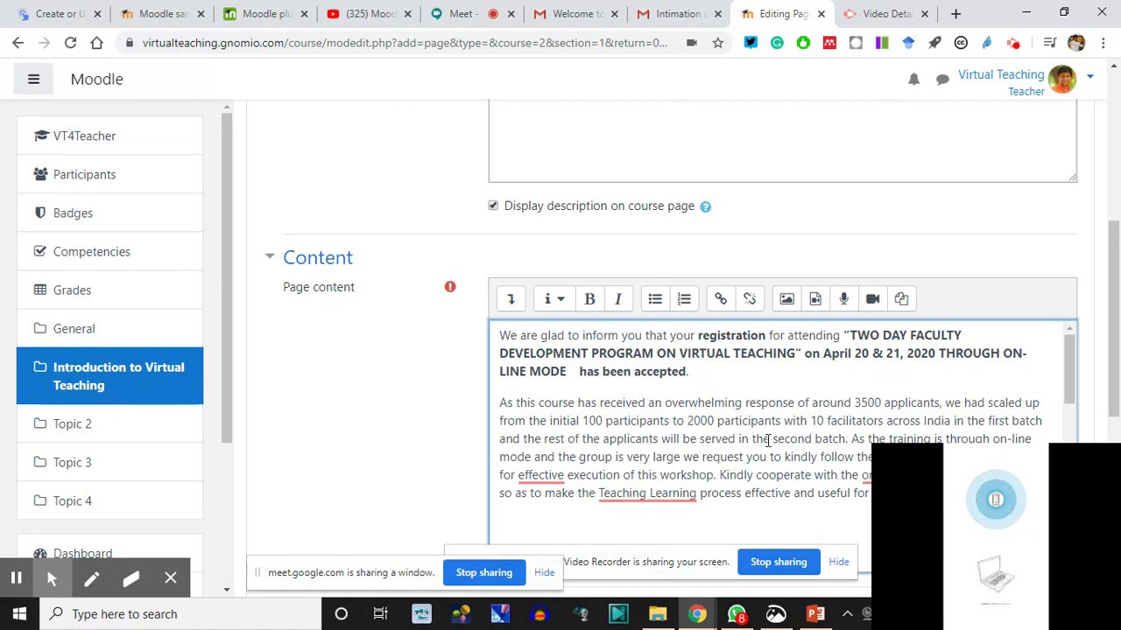
- Remove the extra spaces before "has been accepted" in the first paragraph of the Page content
click(578, 374)
key(BackSpace)
key(BackSpace)
key(BackSpace)
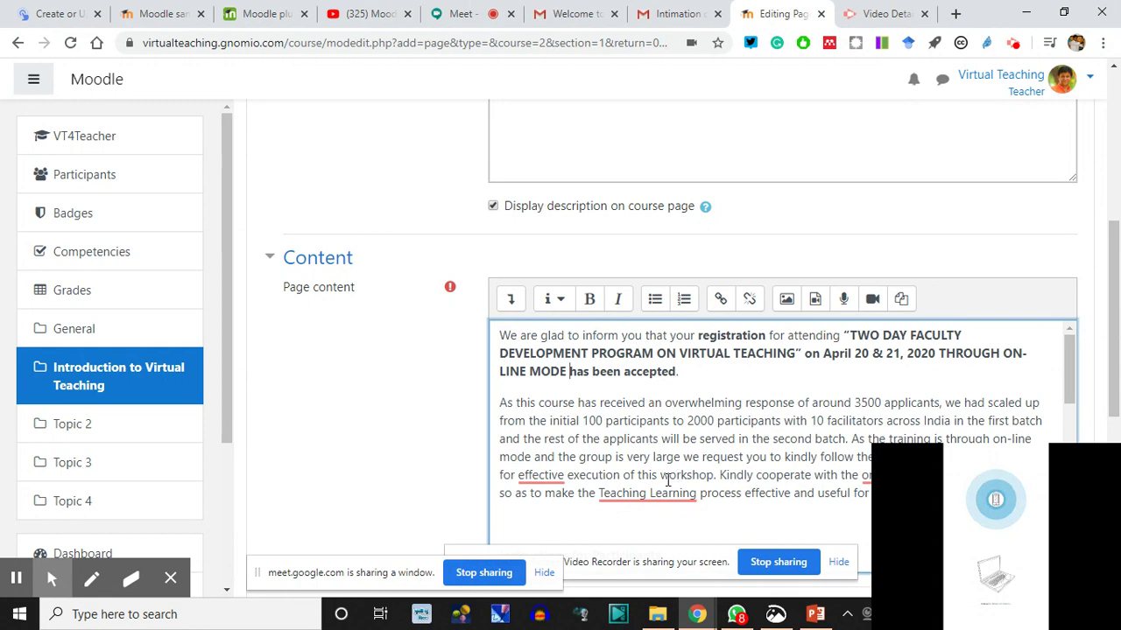
- Add a new line after the closing paragraph at the end of the Page content
scroll(668, 481, down, 10)
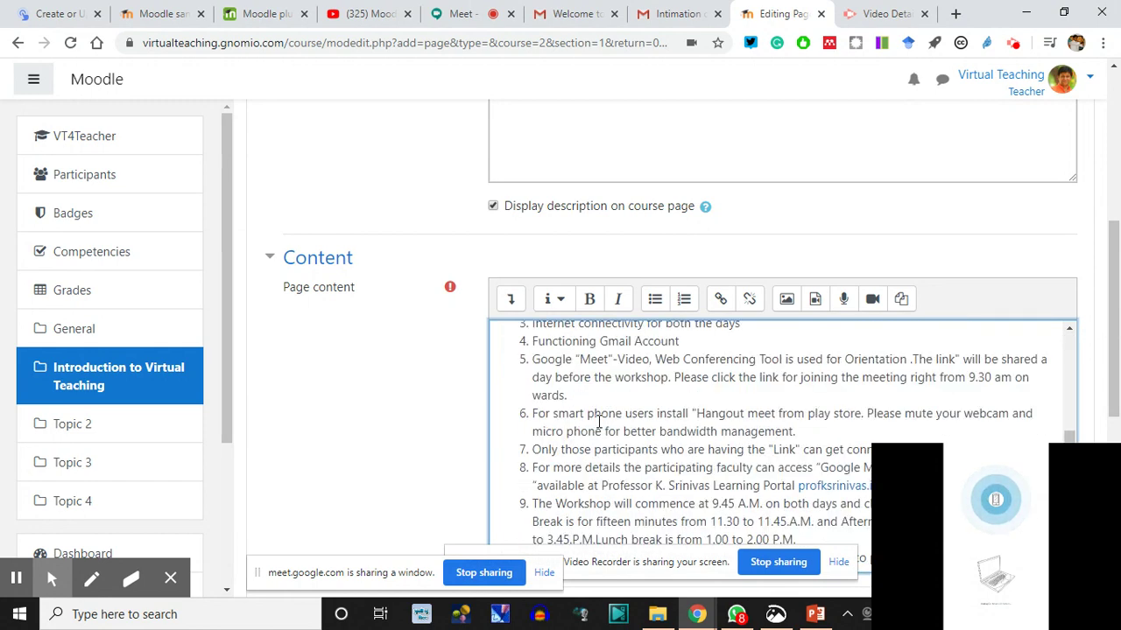
scroll(610, 421, down, 5)
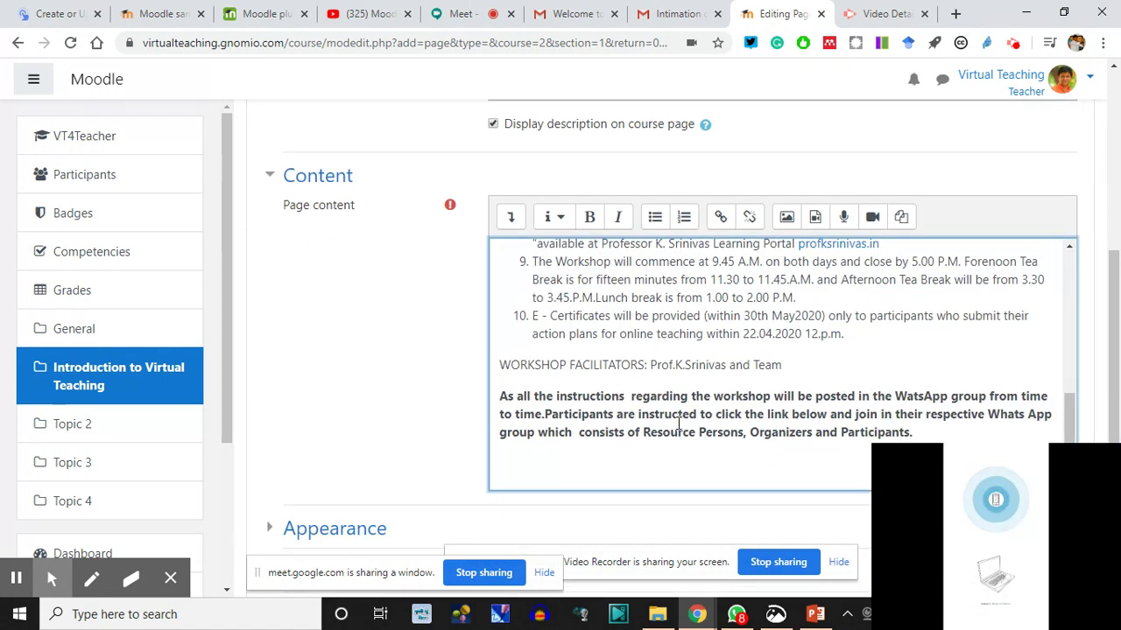
click(923, 435)
key(Return)
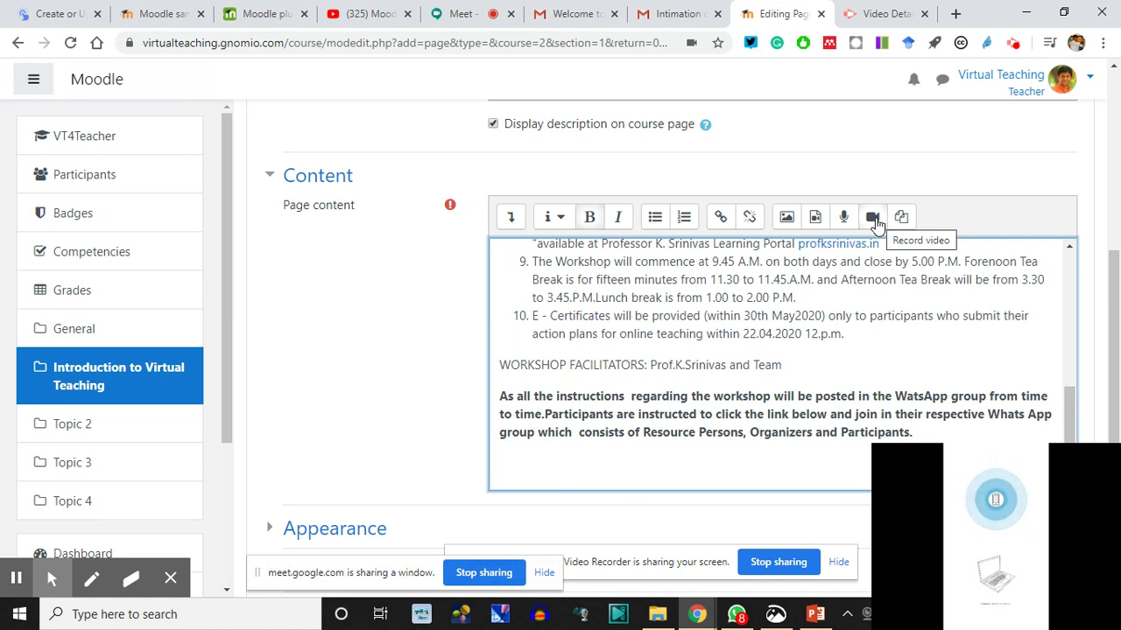
- Try to record a video for the Page content, and close the video recorder
click(873, 218)
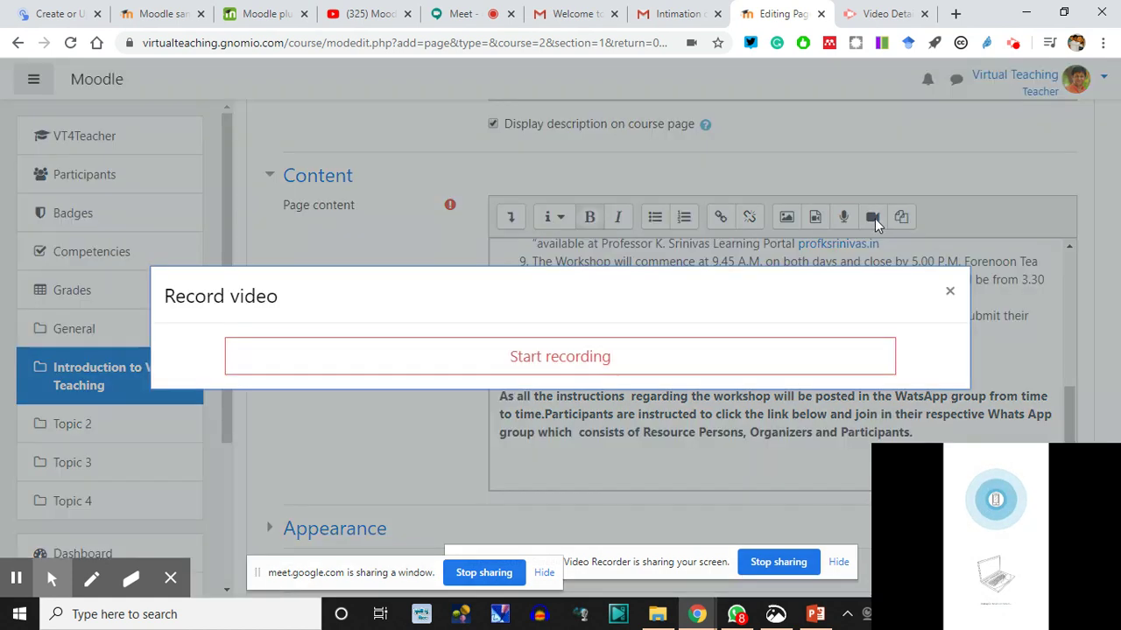
click(537, 364)
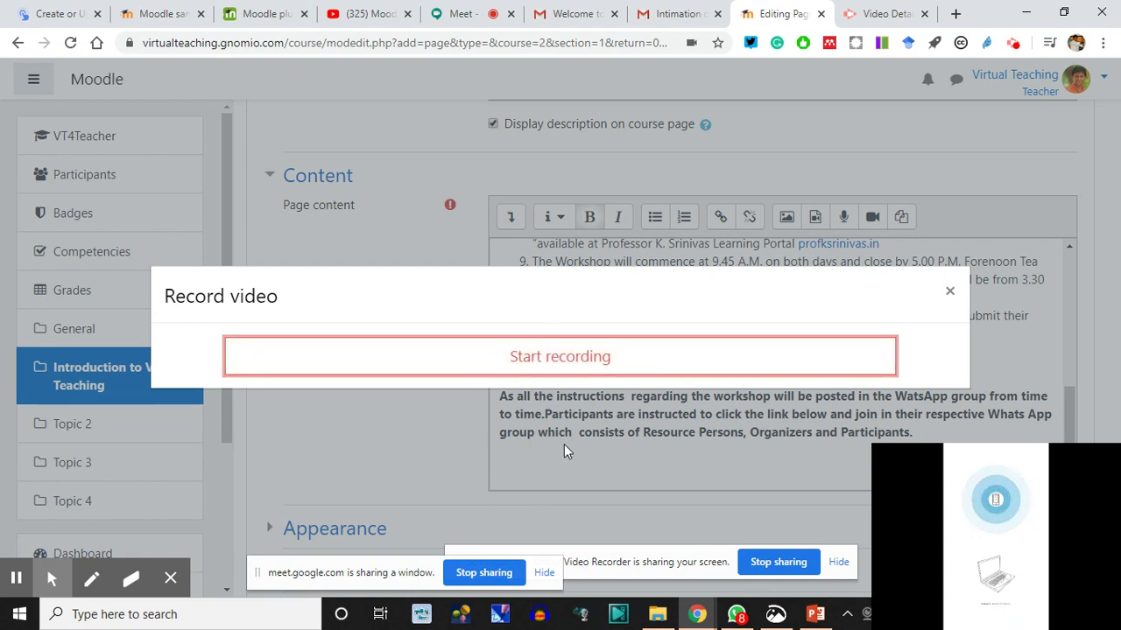
click(950, 294)
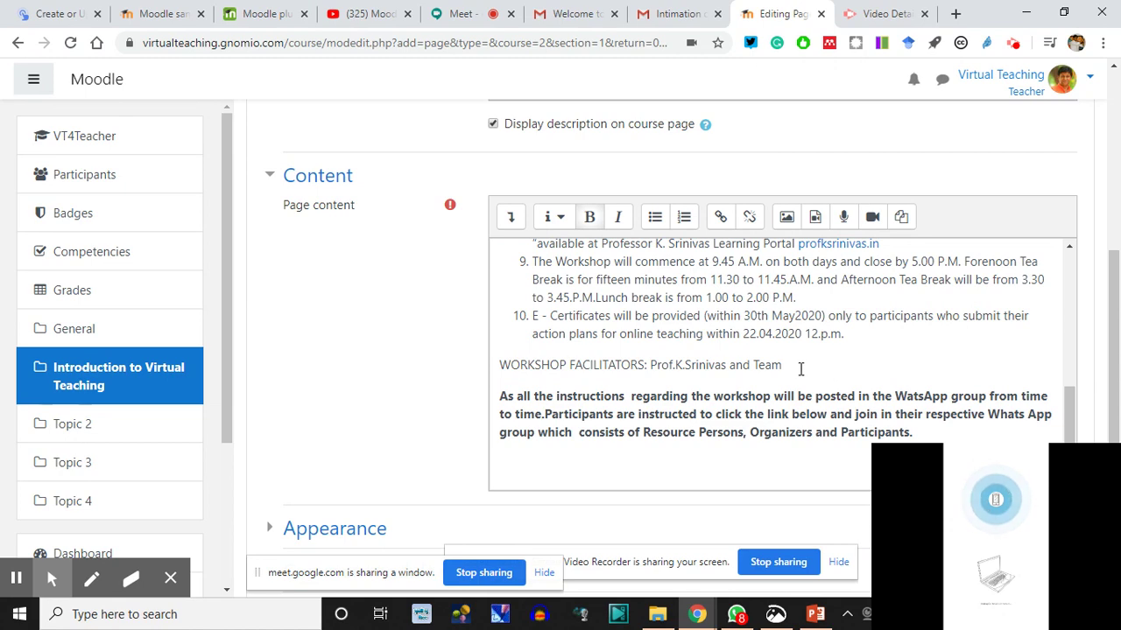
- Start inserting an image into the Page content and browse the Server files and Private files repositories
scroll(785, 373, up, 2)
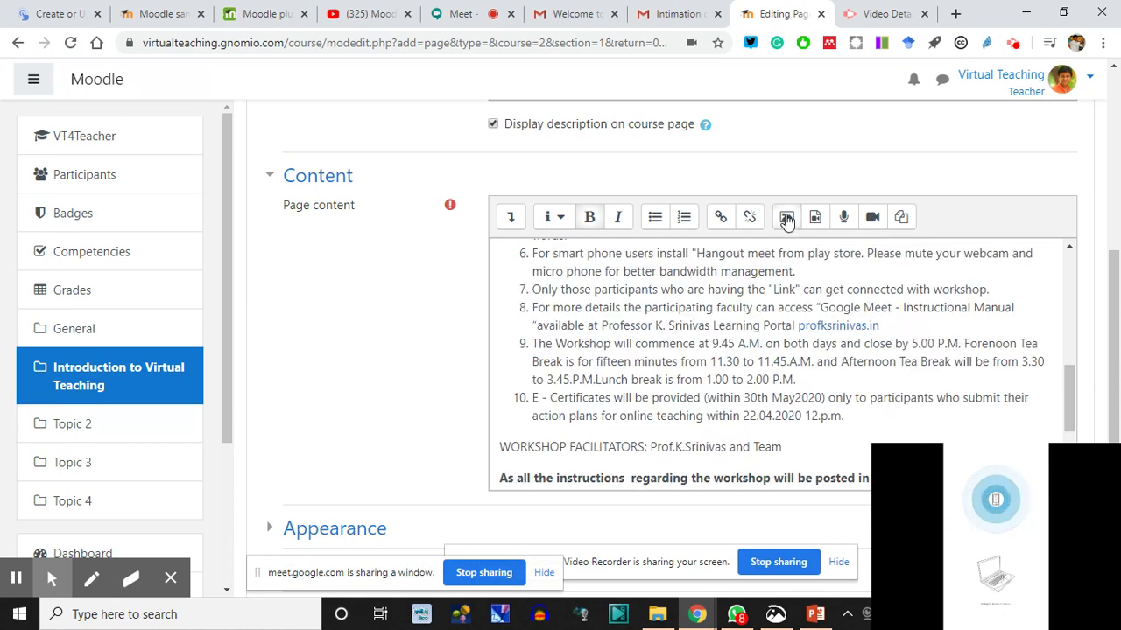
click(787, 217)
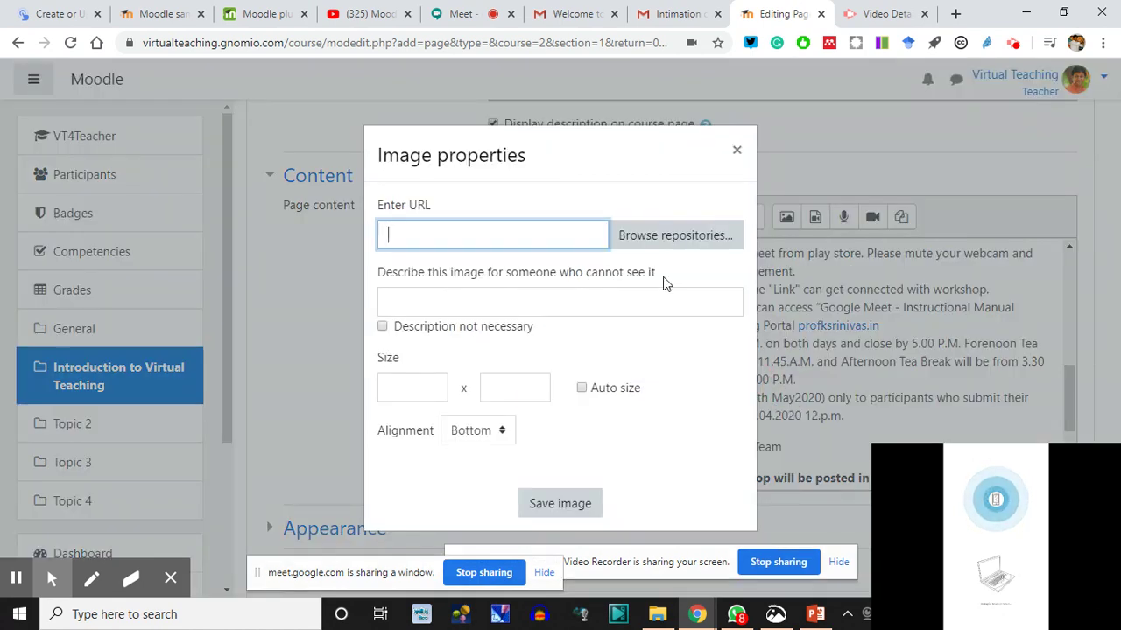
click(656, 238)
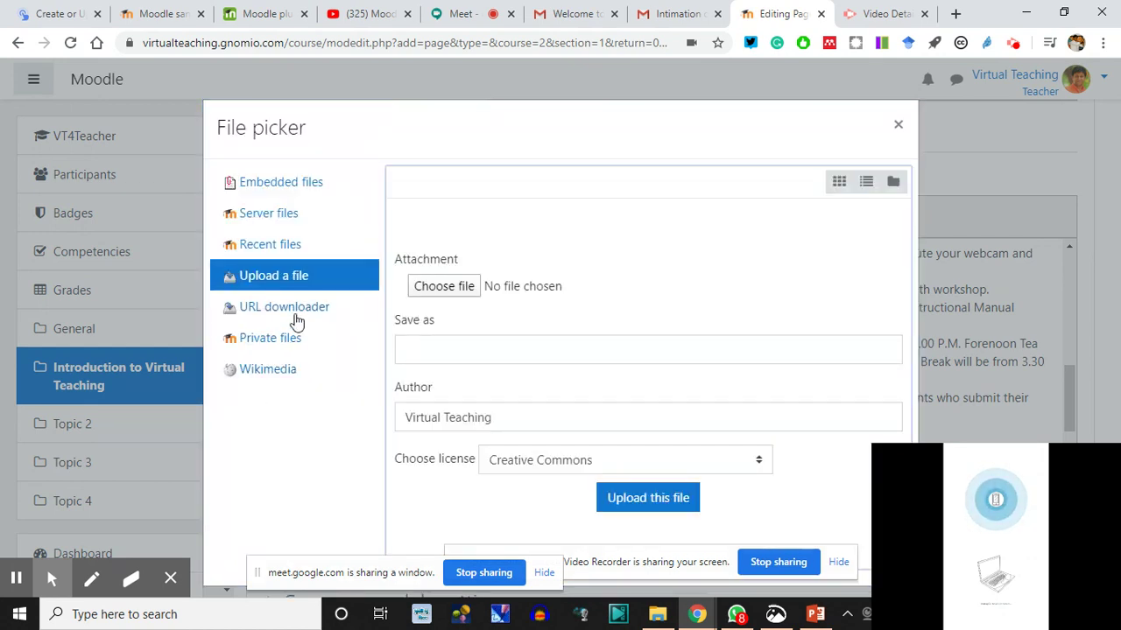
click(272, 220)
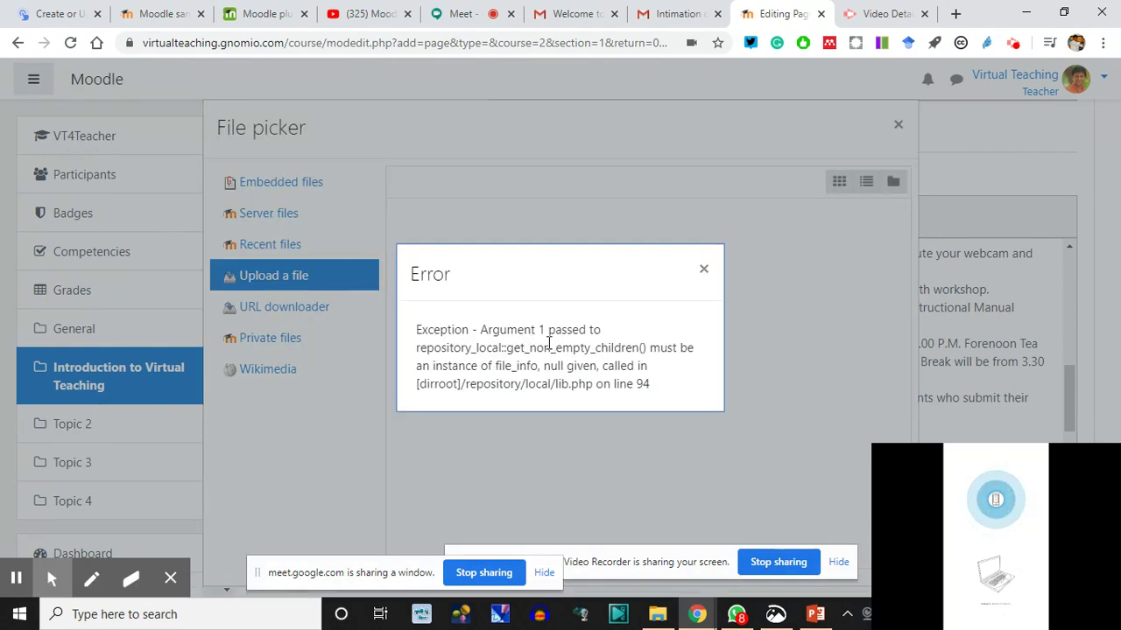
click(703, 268)
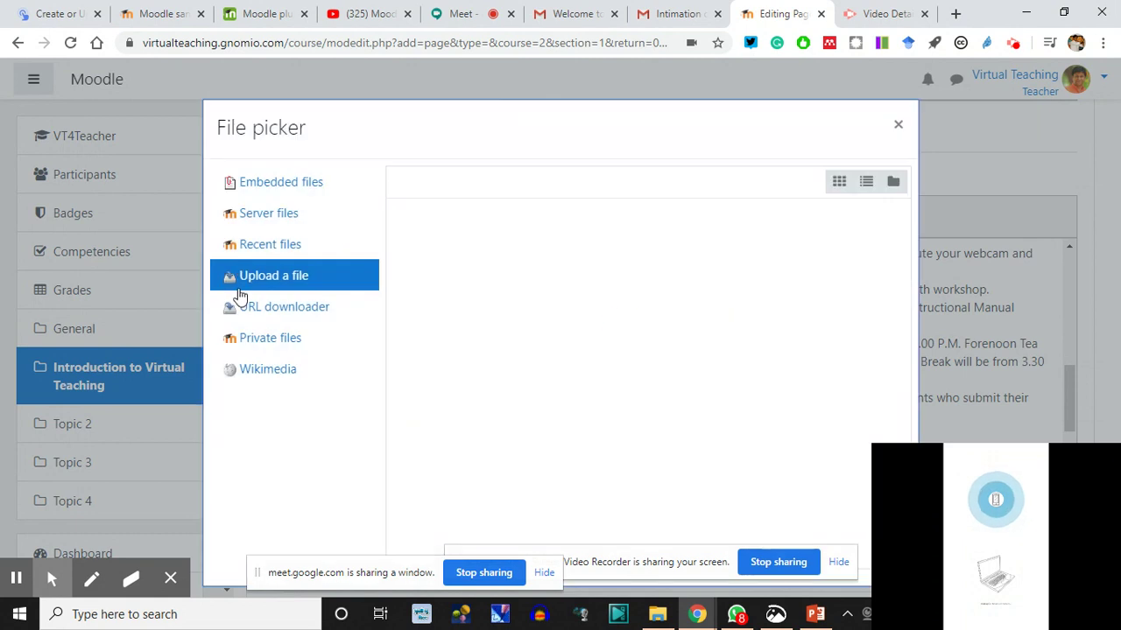
click(263, 219)
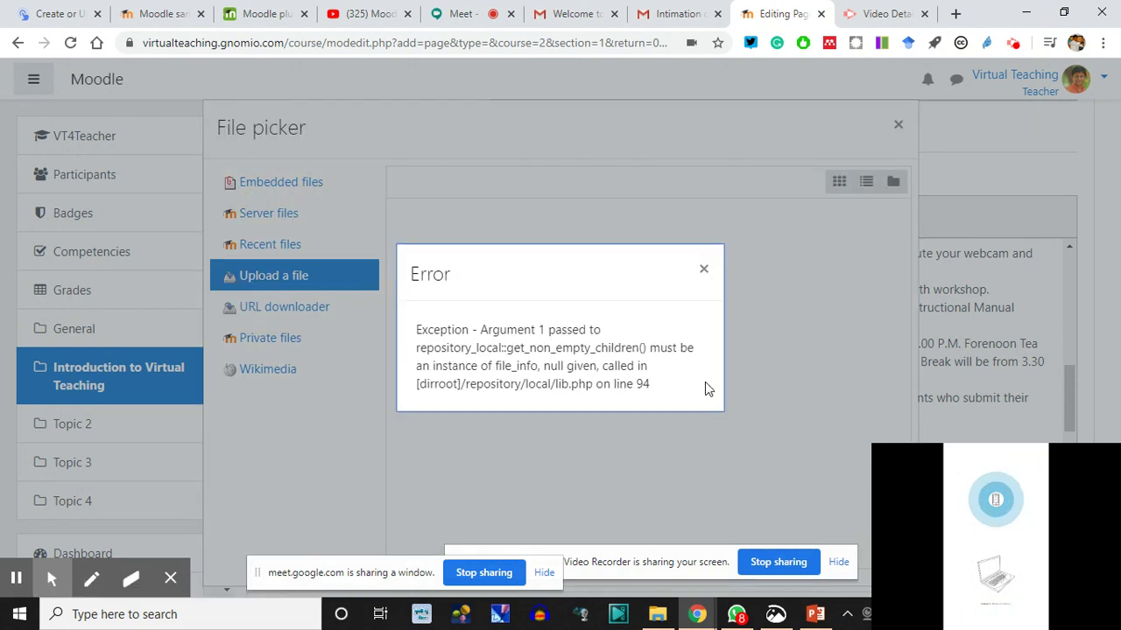
click(703, 269)
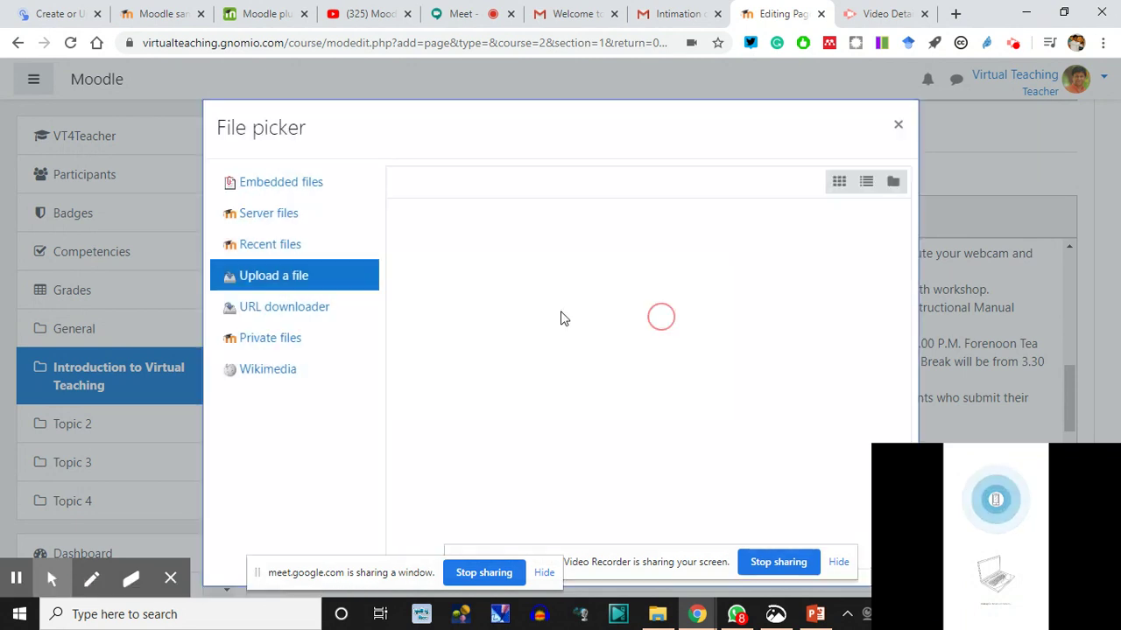
click(273, 342)
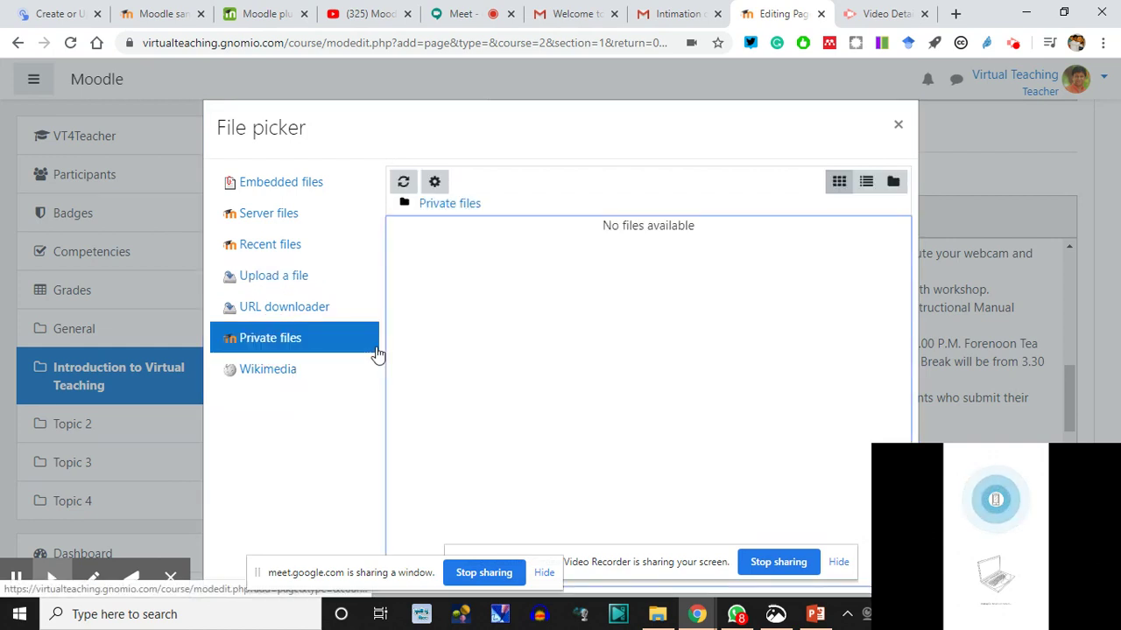
- Search Wikimedia for "Moodle" and select a copy of Moodle-logo.svg.png as the image
click(267, 371)
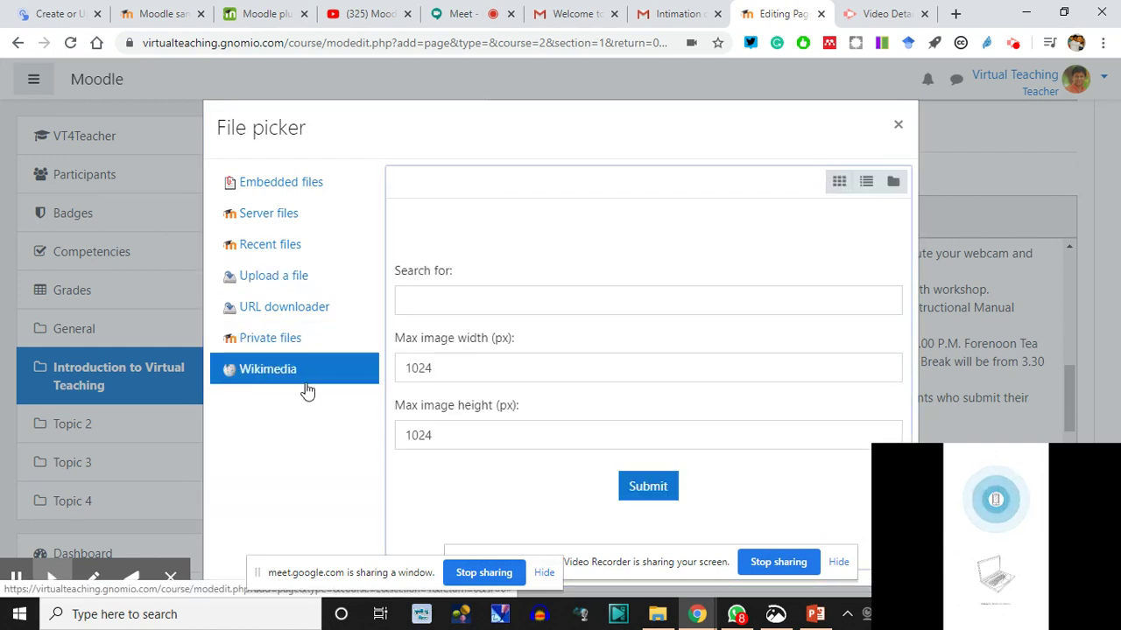
click(437, 304)
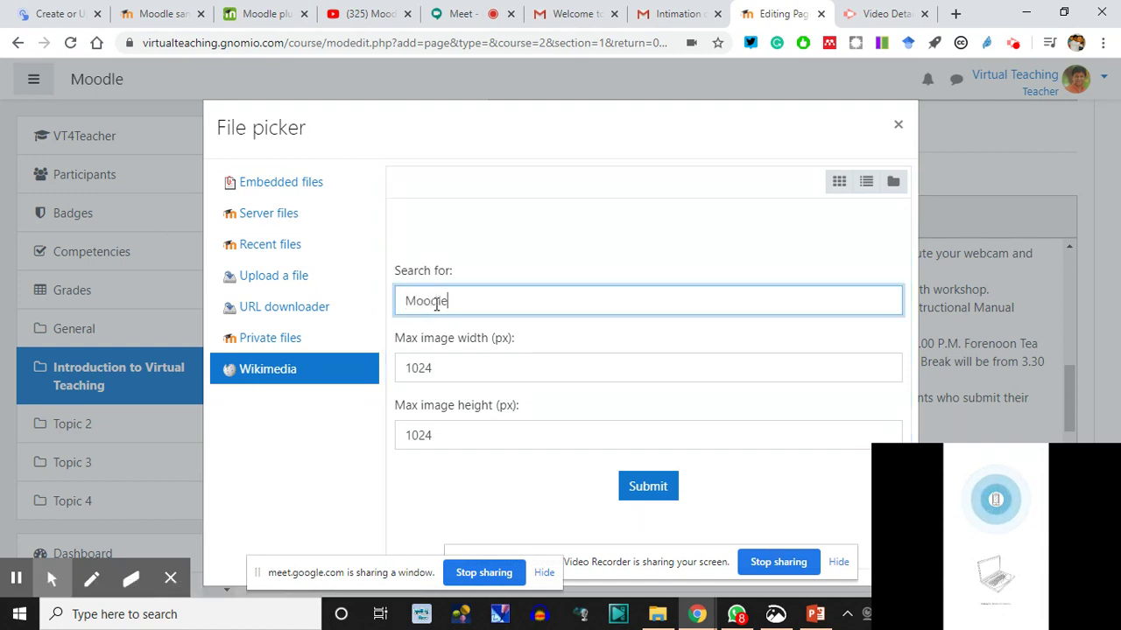
text(Moodle)
key(Return)
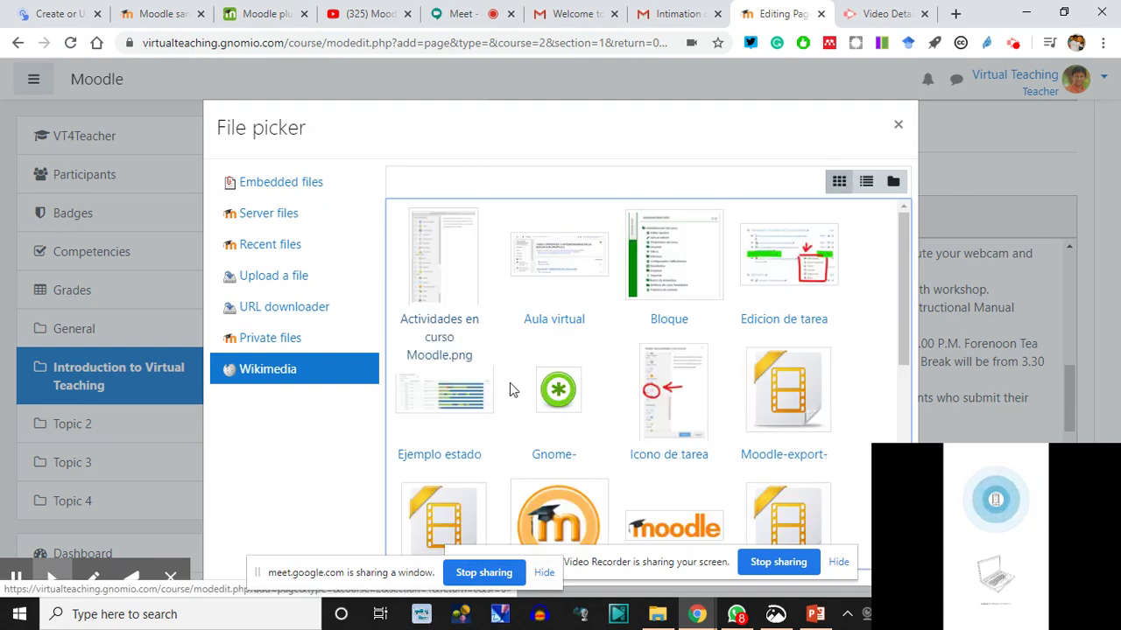
scroll(656, 437, down, 1)
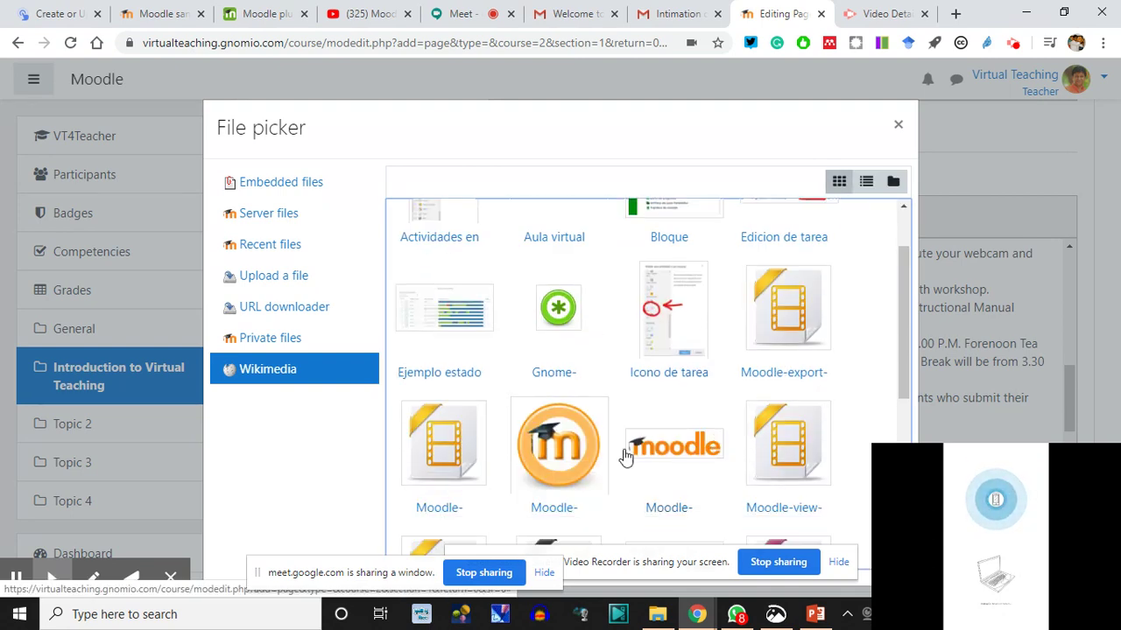
click(669, 464)
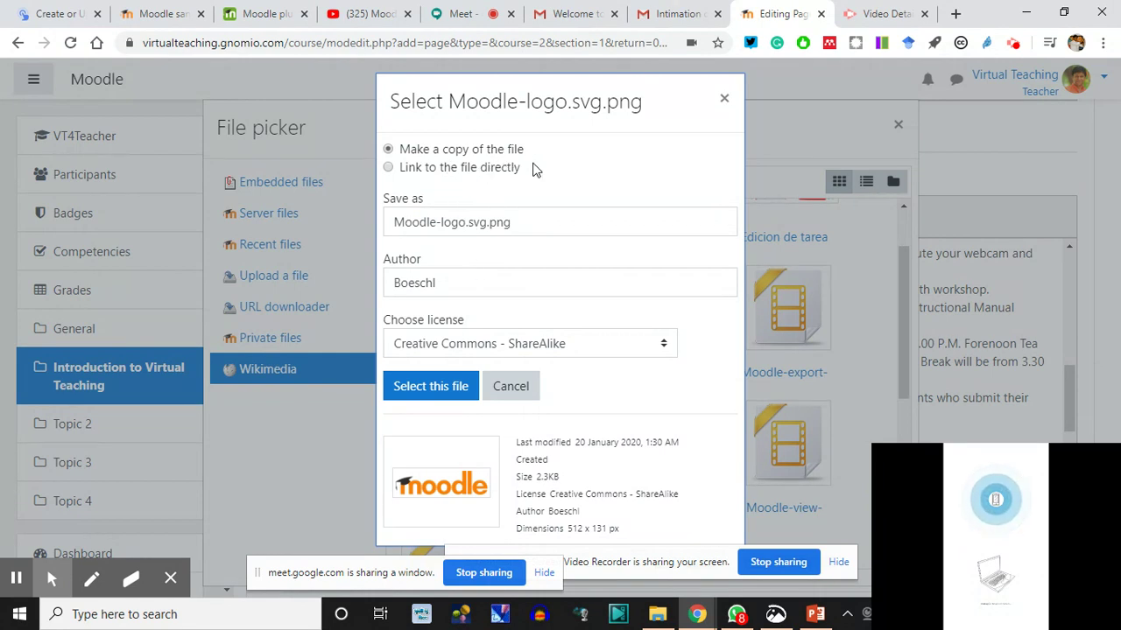
click(440, 386)
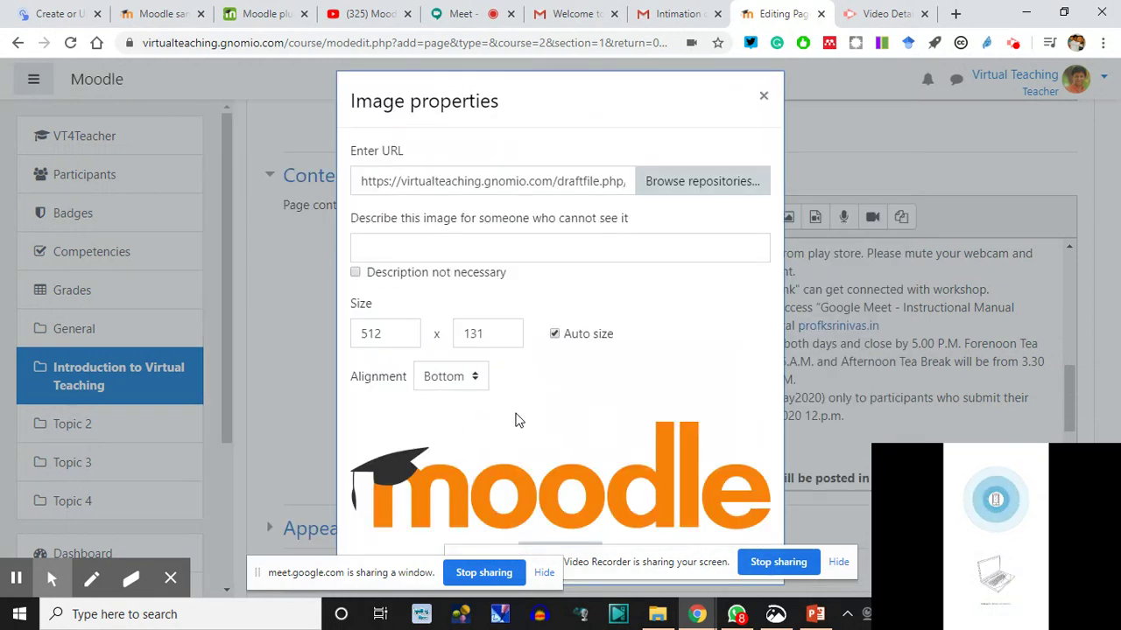
- Describe the selected logo image as "Moodle" and save it into the Page content
scroll(672, 91, down, 1)
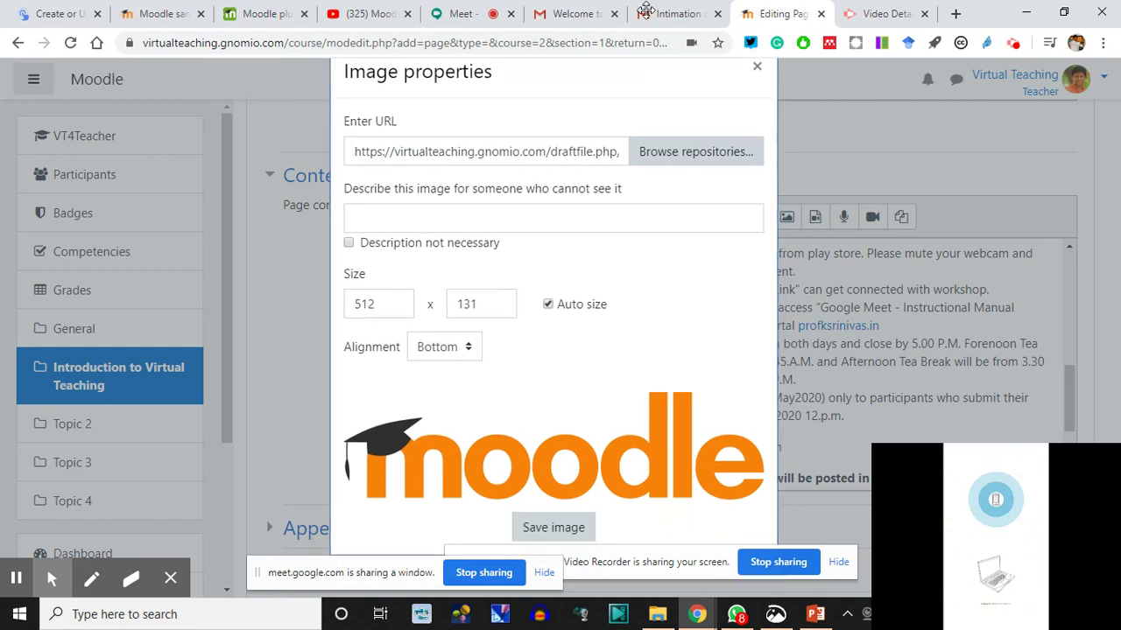
click(553, 531)
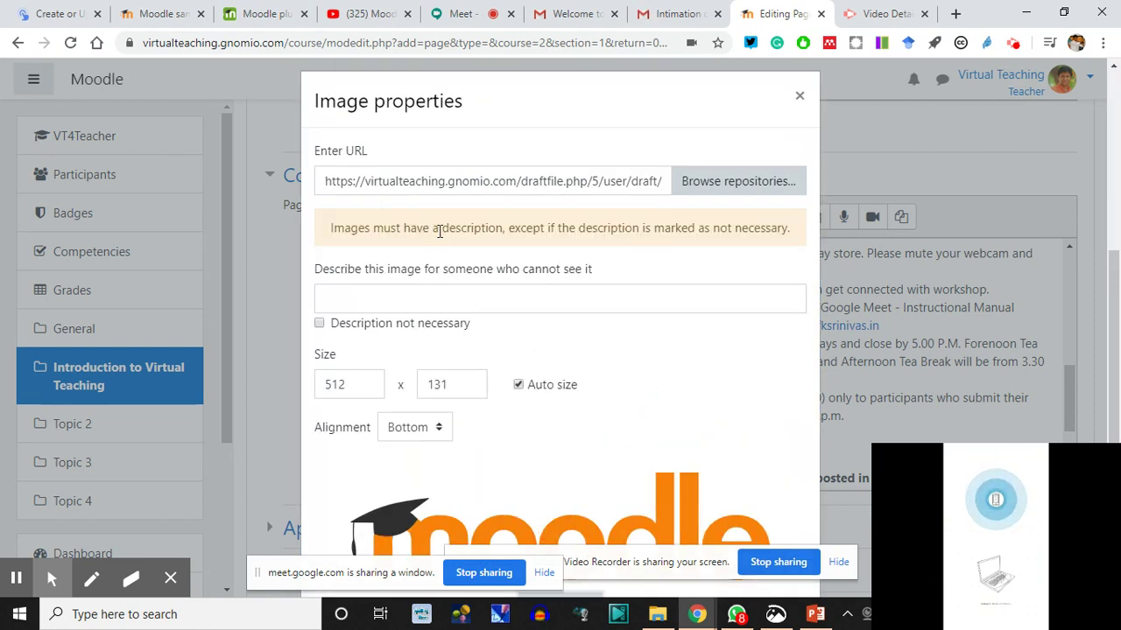
click(381, 296)
text(Moo)
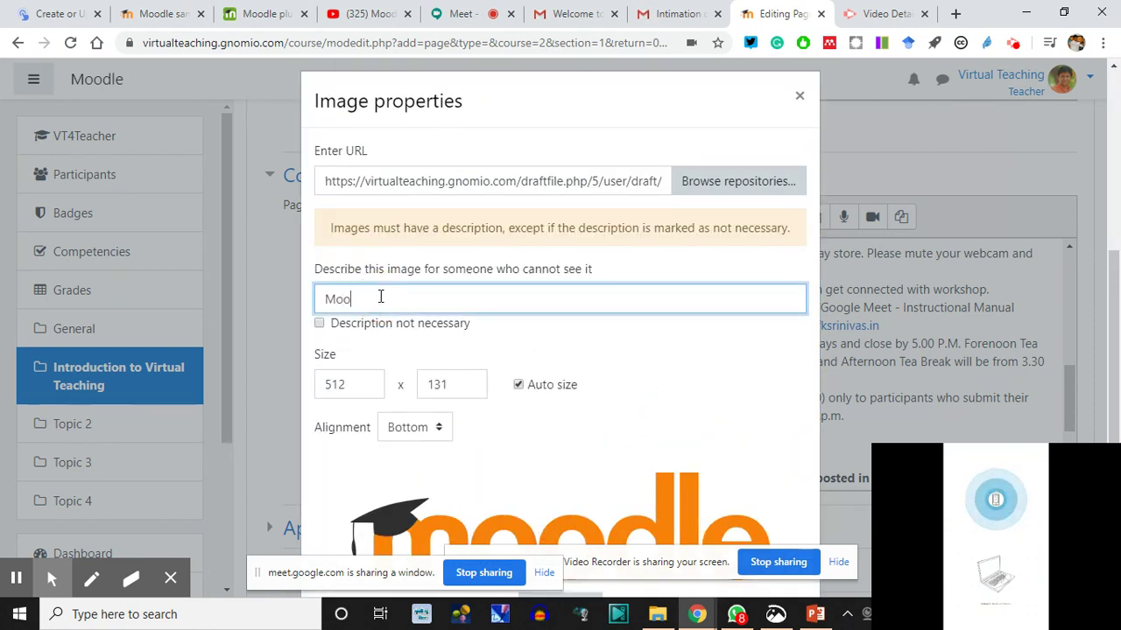
text(dle)
scroll(429, 306, down, 4)
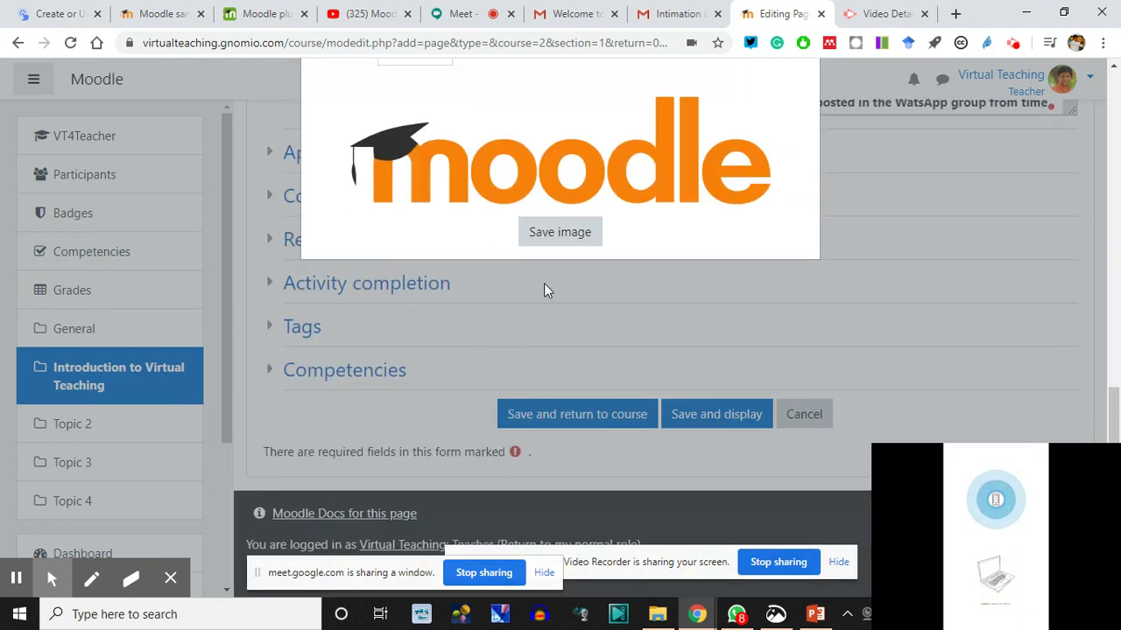
click(543, 231)
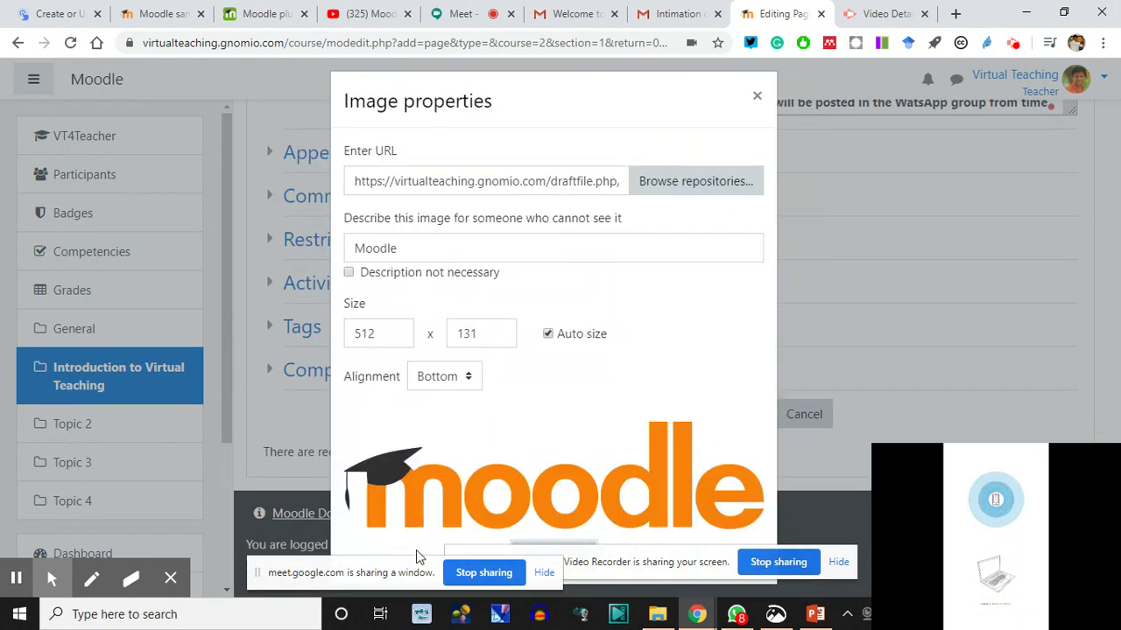
drag(299, 576, 64, 543)
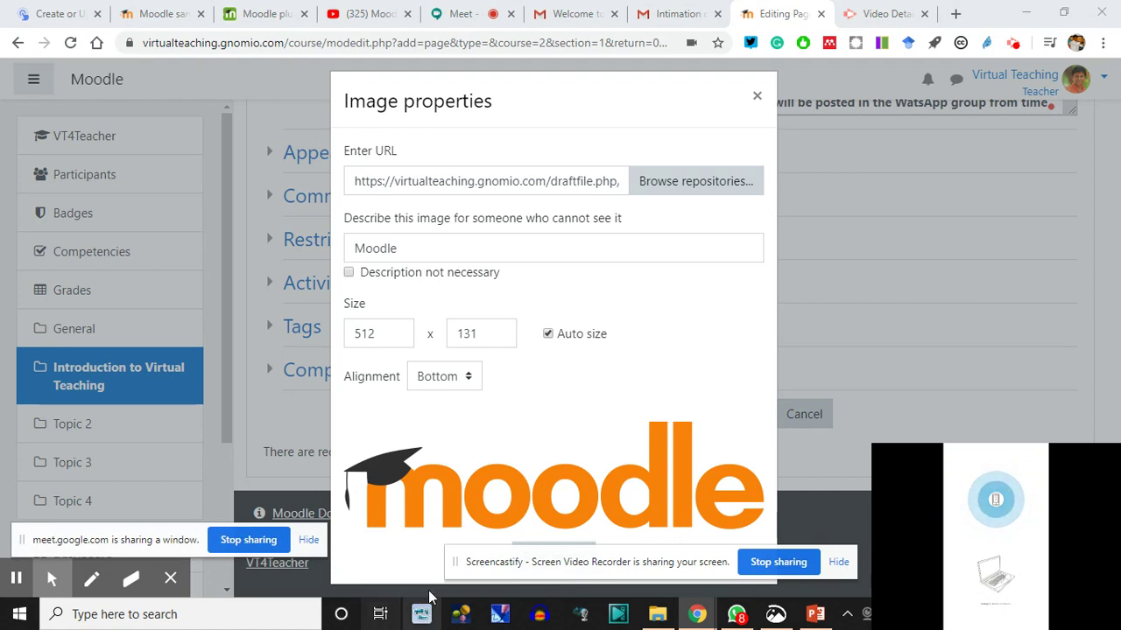
drag(455, 565, 744, 557)
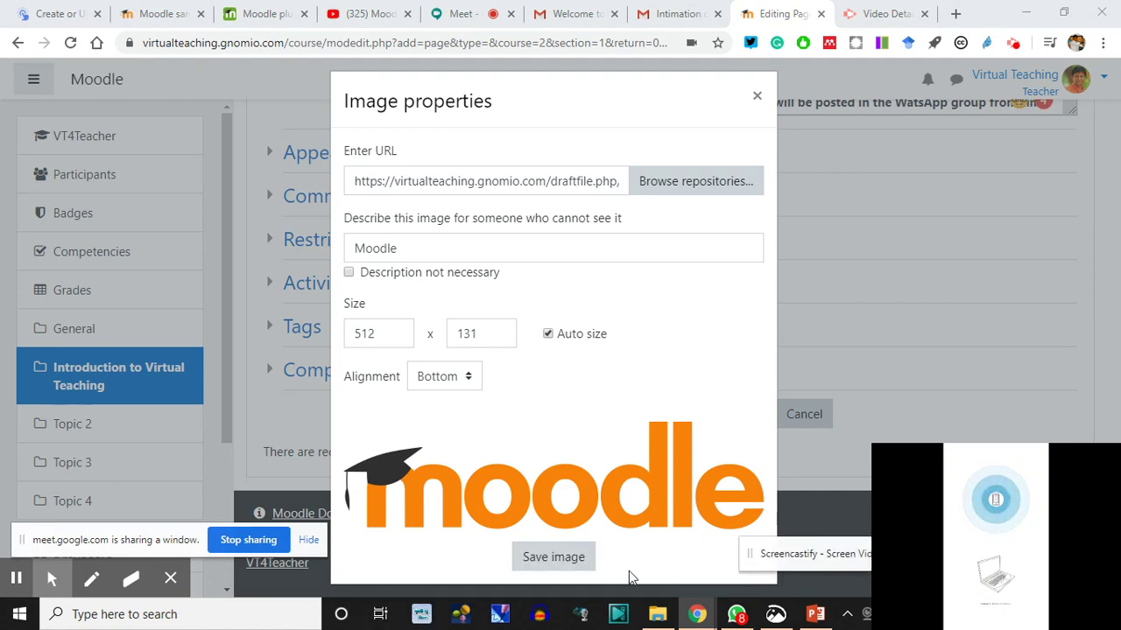
click(571, 562)
- Add a date access restriction to the Page, available from 23 April 2020
scroll(645, 473, down, 10)
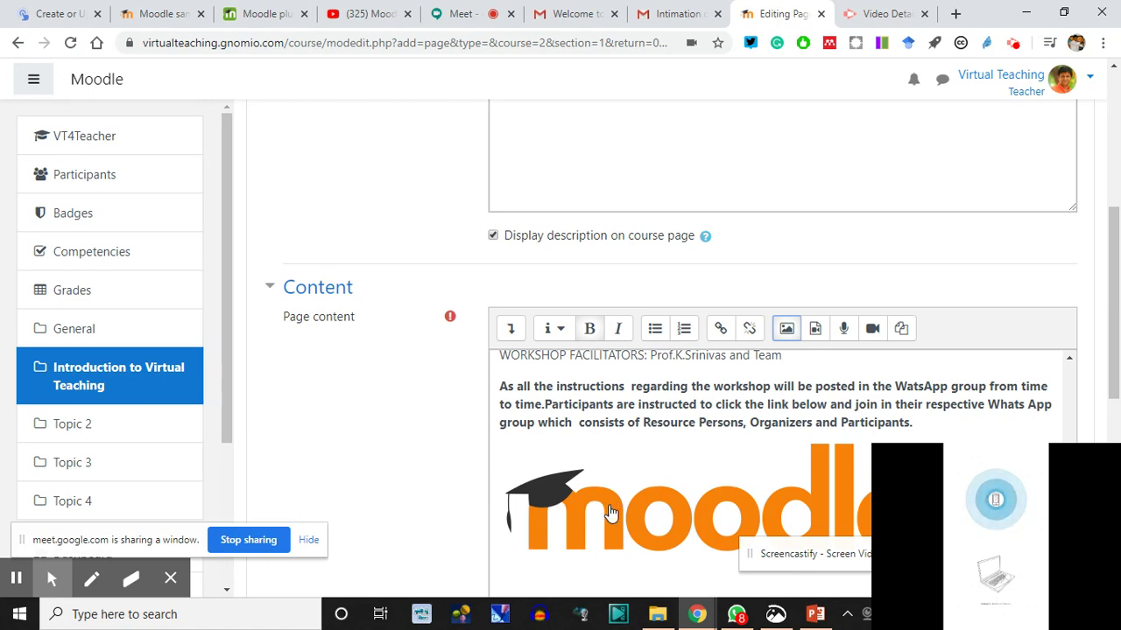
scroll(525, 464, down, 4)
scroll(333, 385, down, 1)
scroll(302, 384, down, 1)
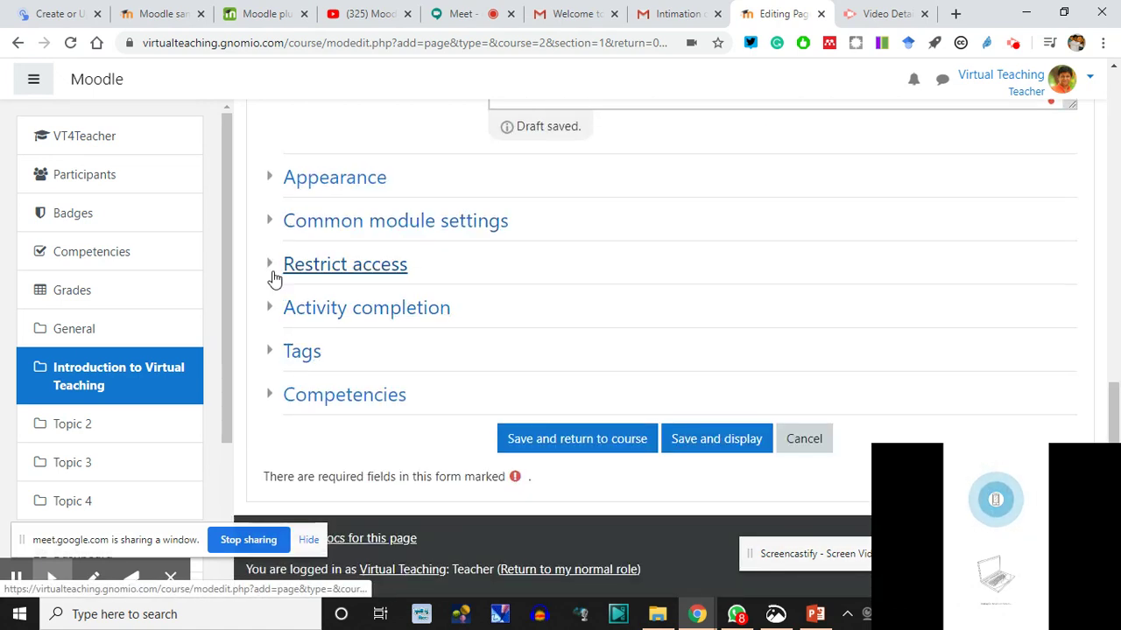
click(272, 272)
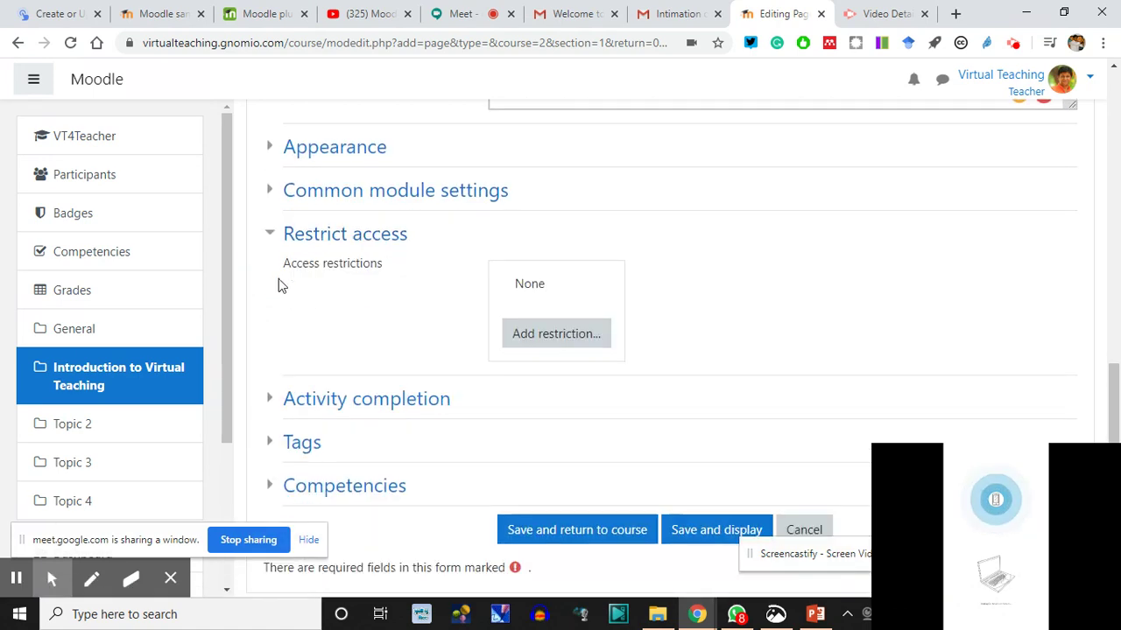
click(533, 341)
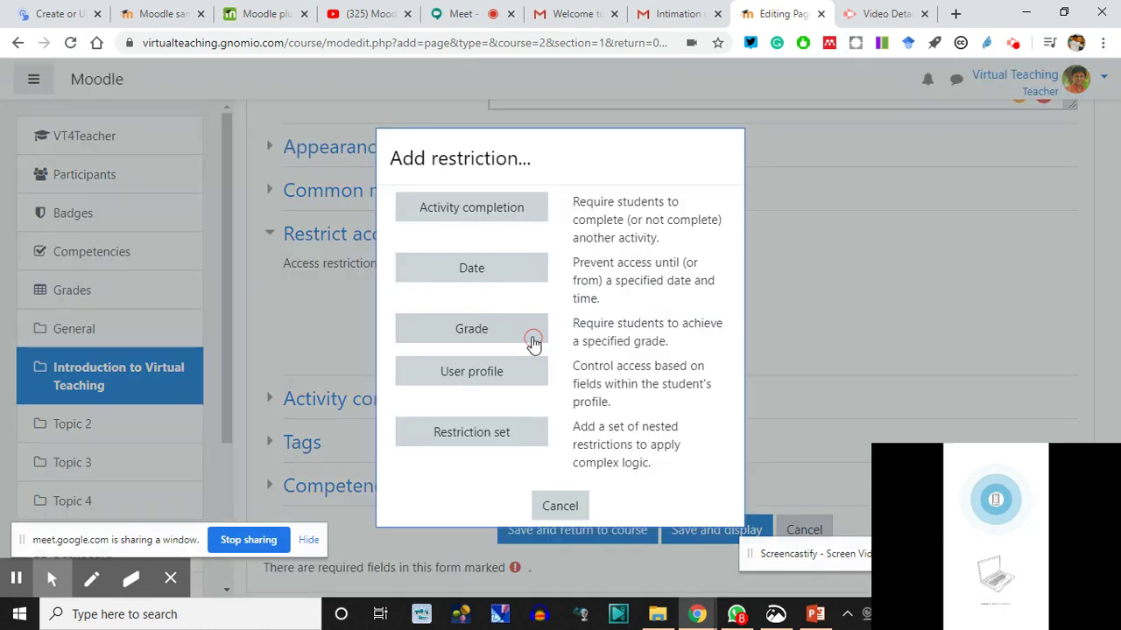
click(474, 269)
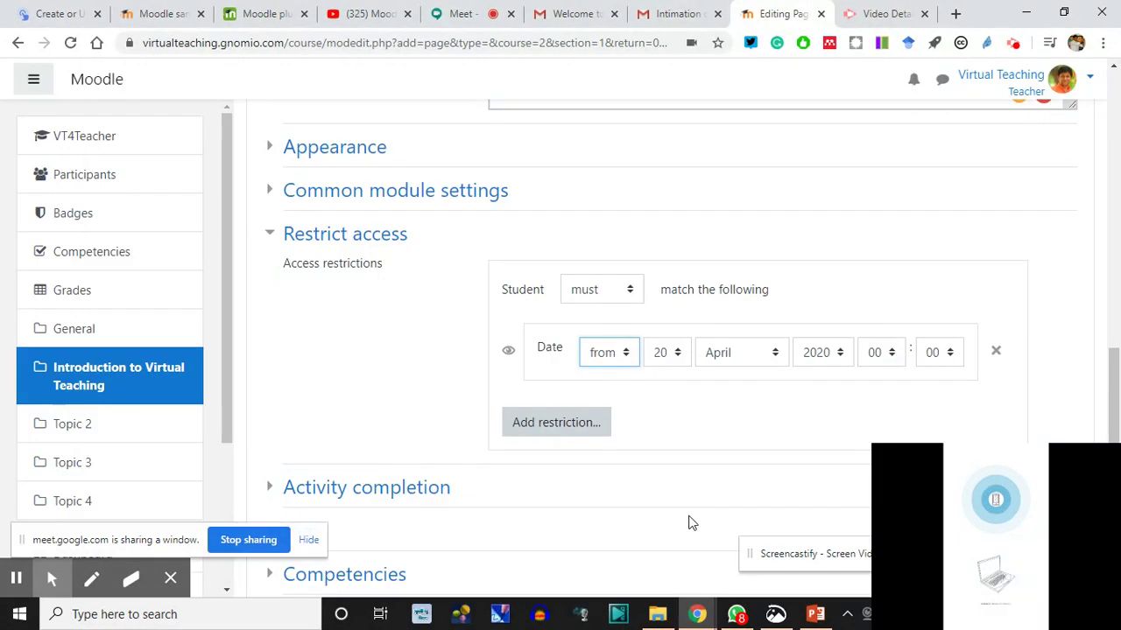
click(674, 359)
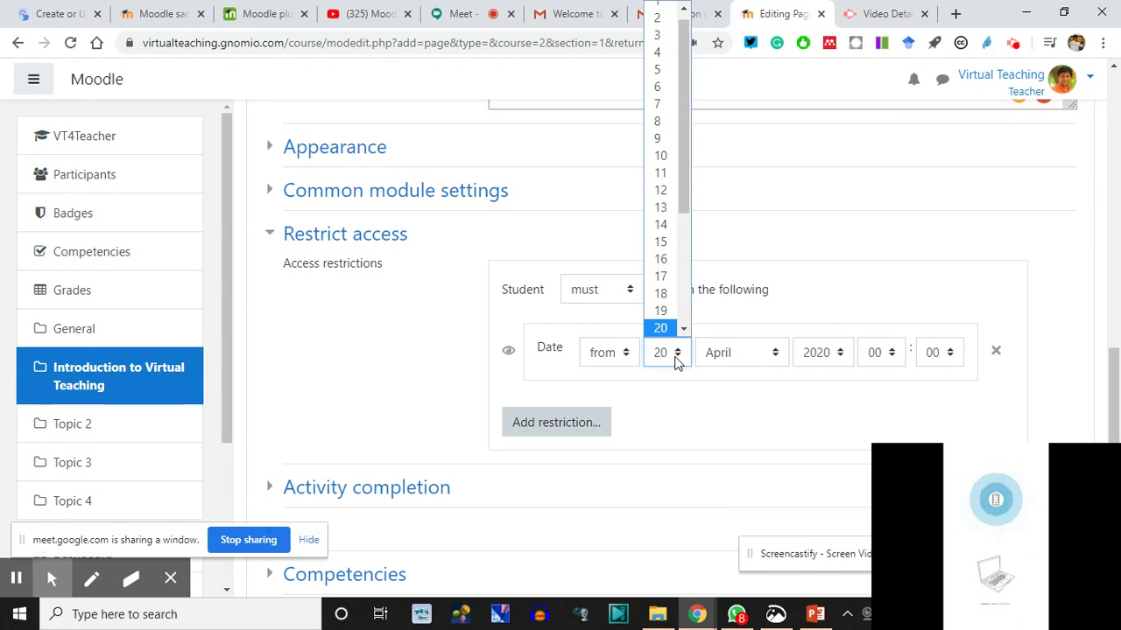
scroll(684, 336, down, 2)
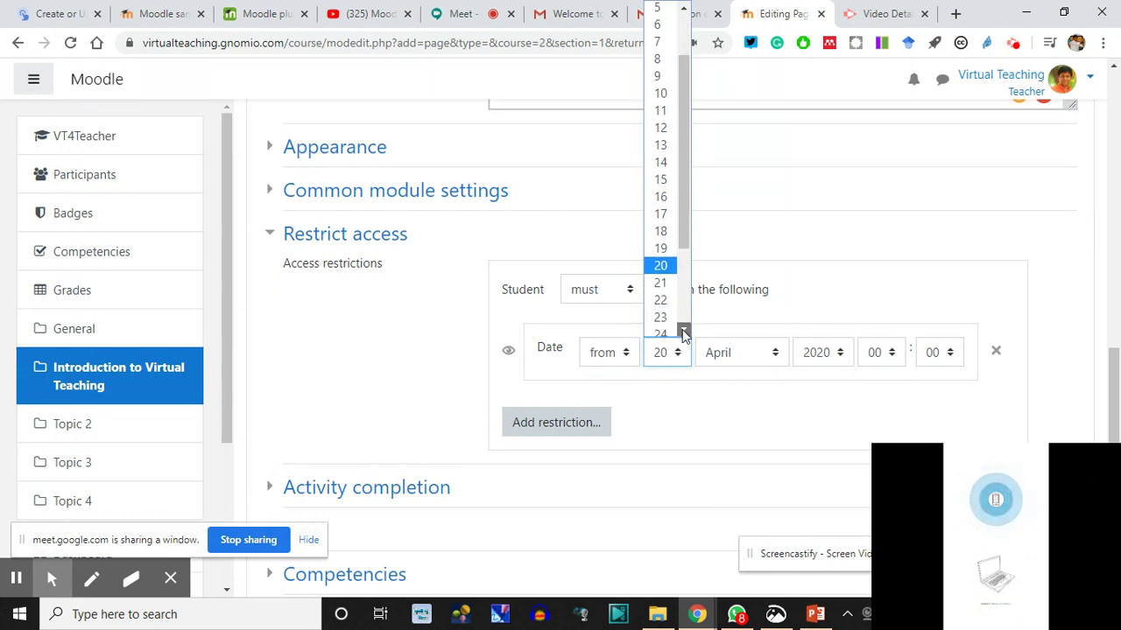
click(661, 311)
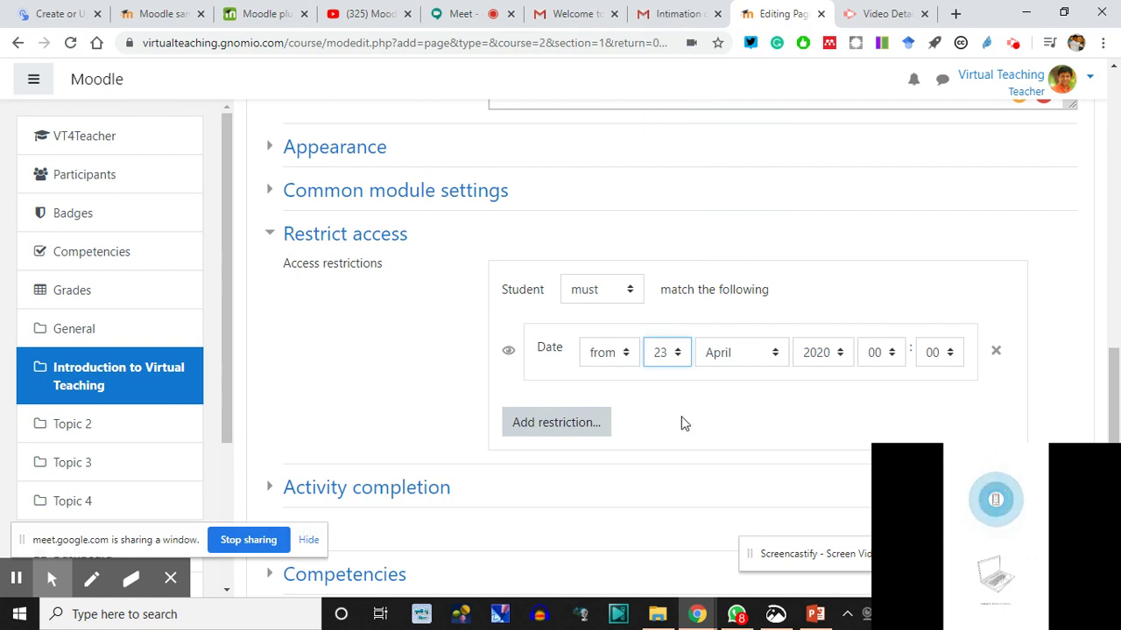
click(684, 423)
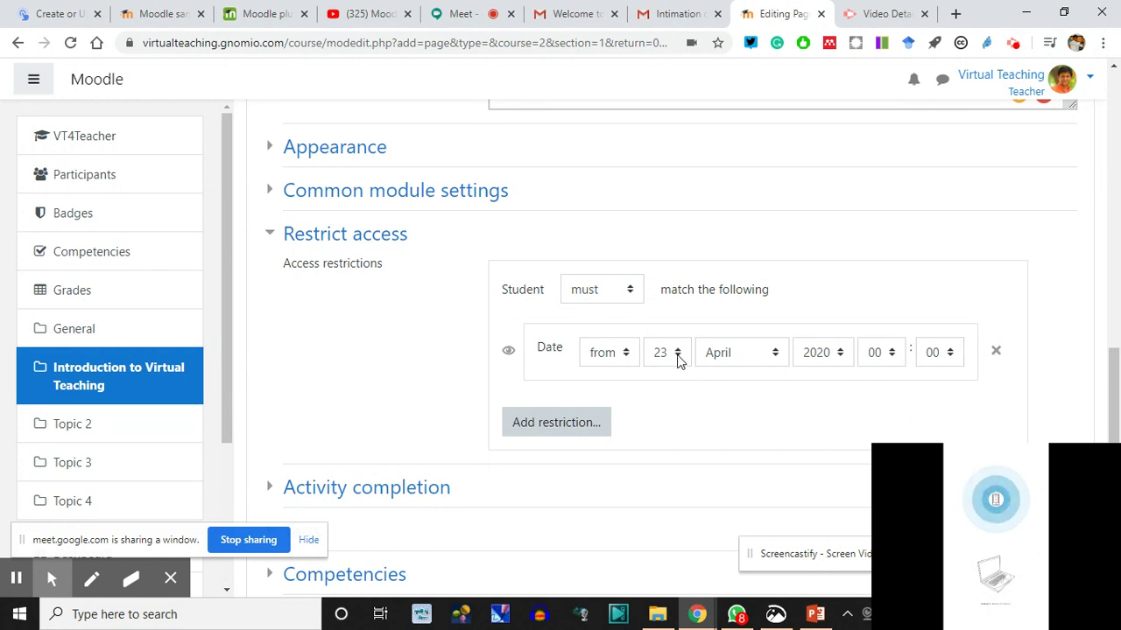
- Review the Page's activity completion settings, and save the Page and return to the course
scroll(440, 433, down, 2)
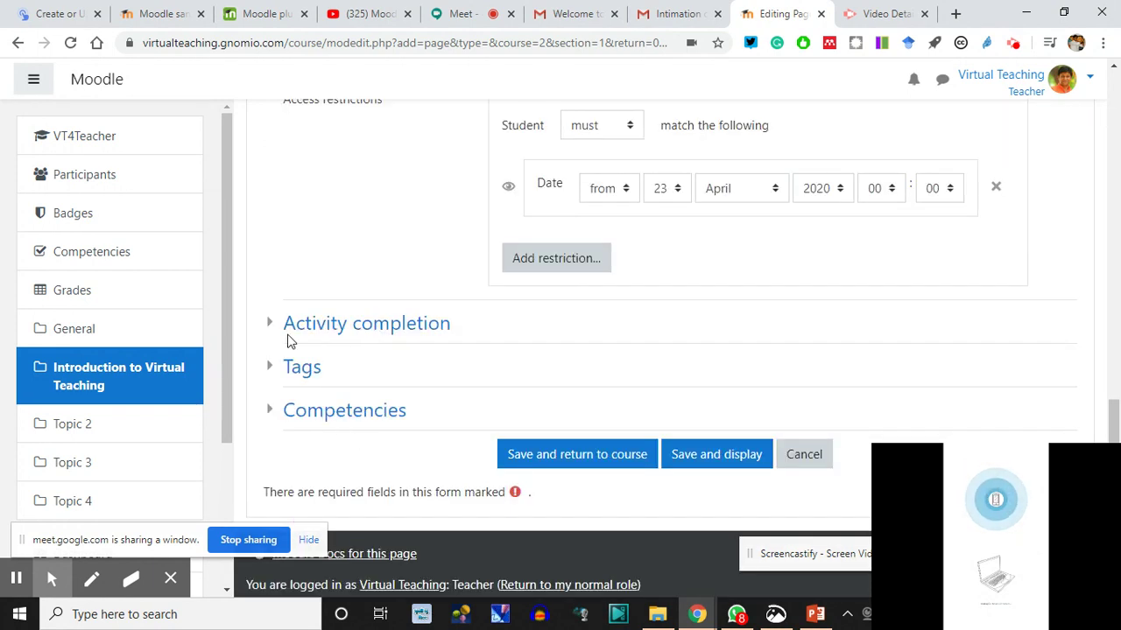
click(267, 325)
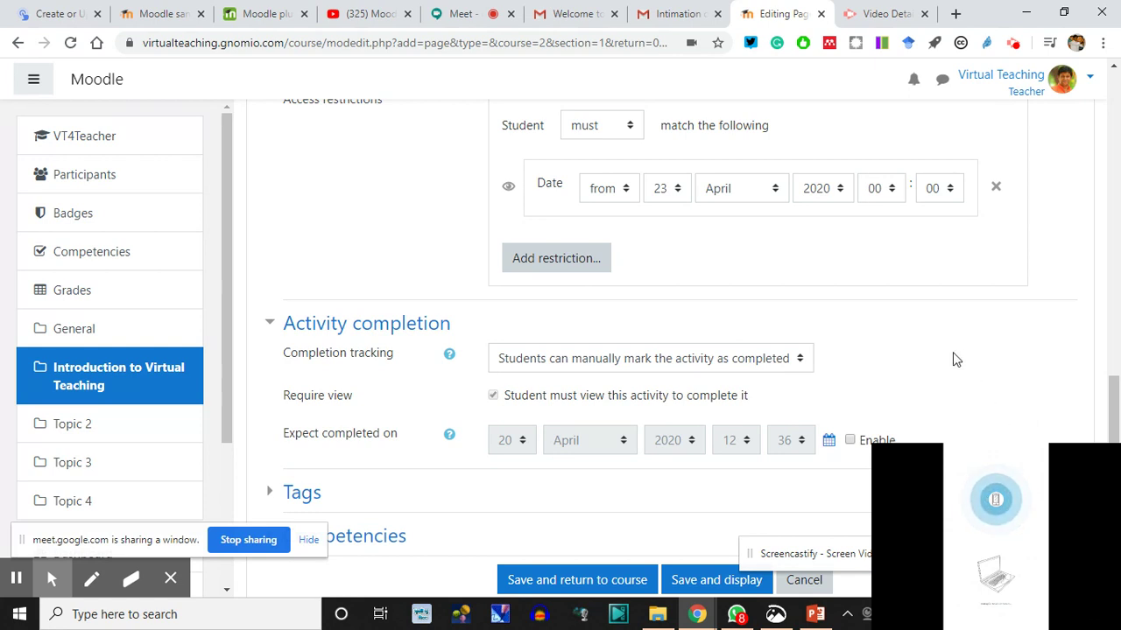
scroll(585, 394, down, 2)
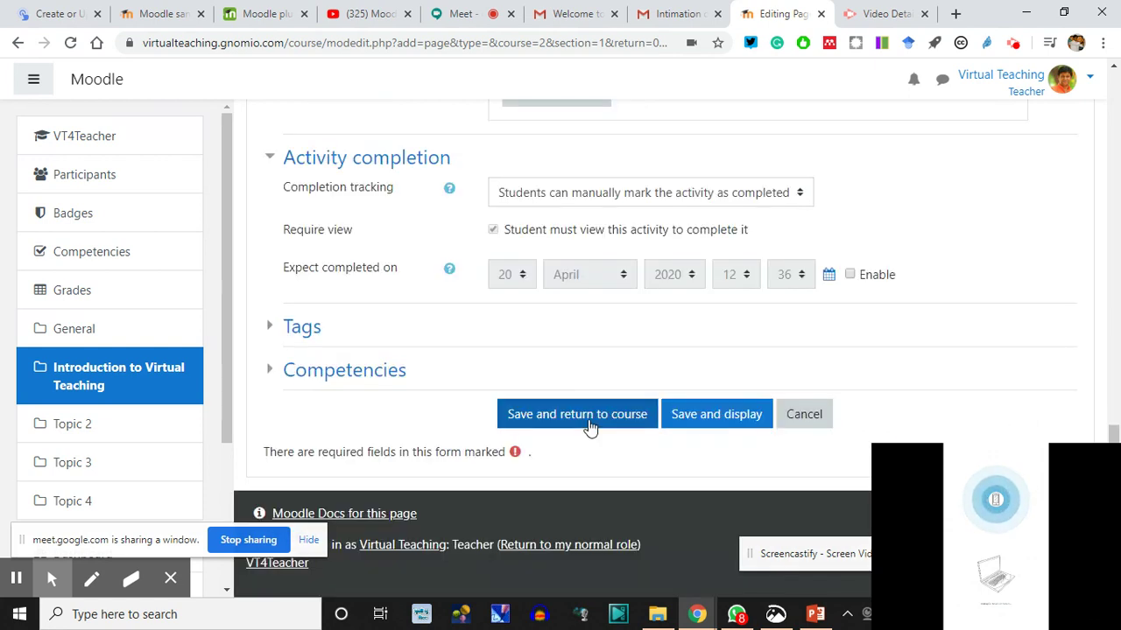
click(593, 421)
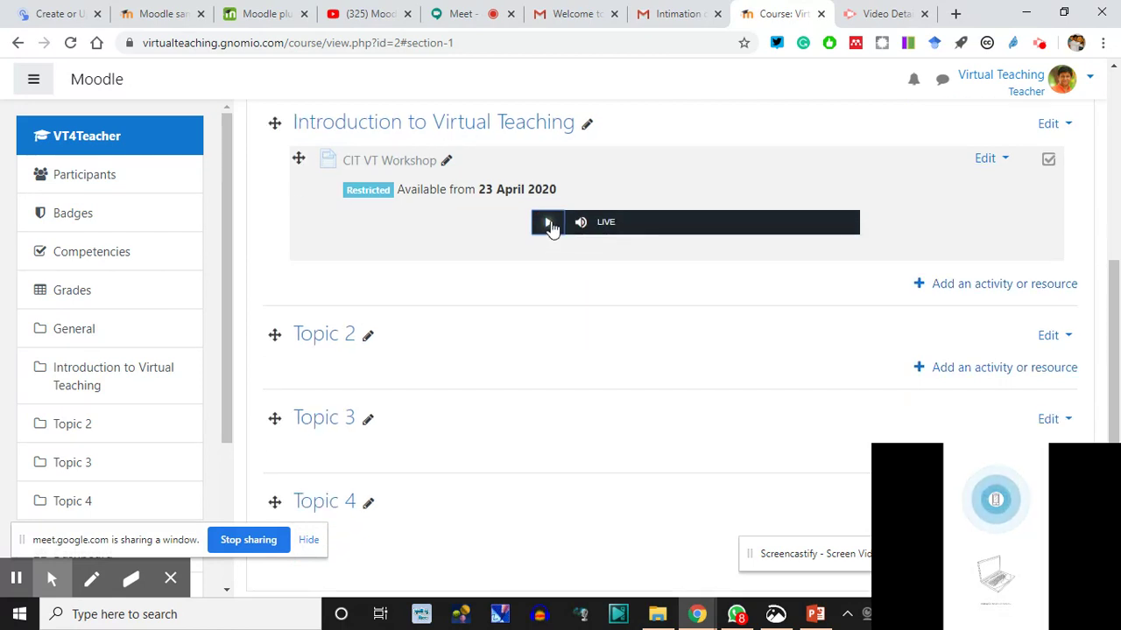
- Play and pause the CIT VT Workshop Page's recorded audio on the course page and check its availability date
click(547, 226)
click(547, 225)
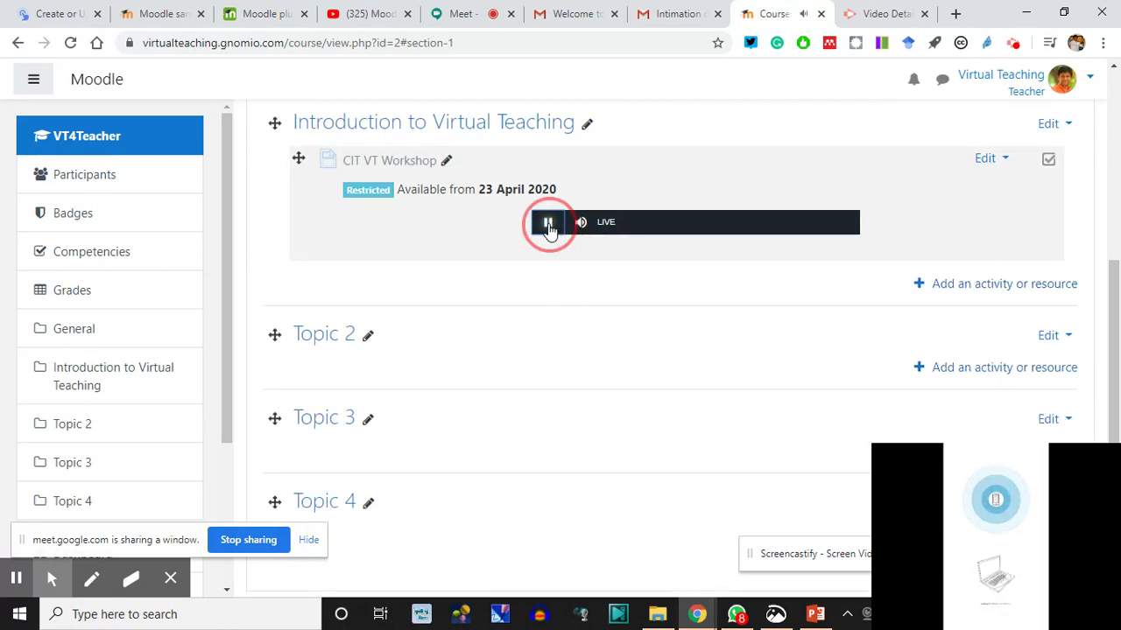
click(545, 225)
click(546, 225)
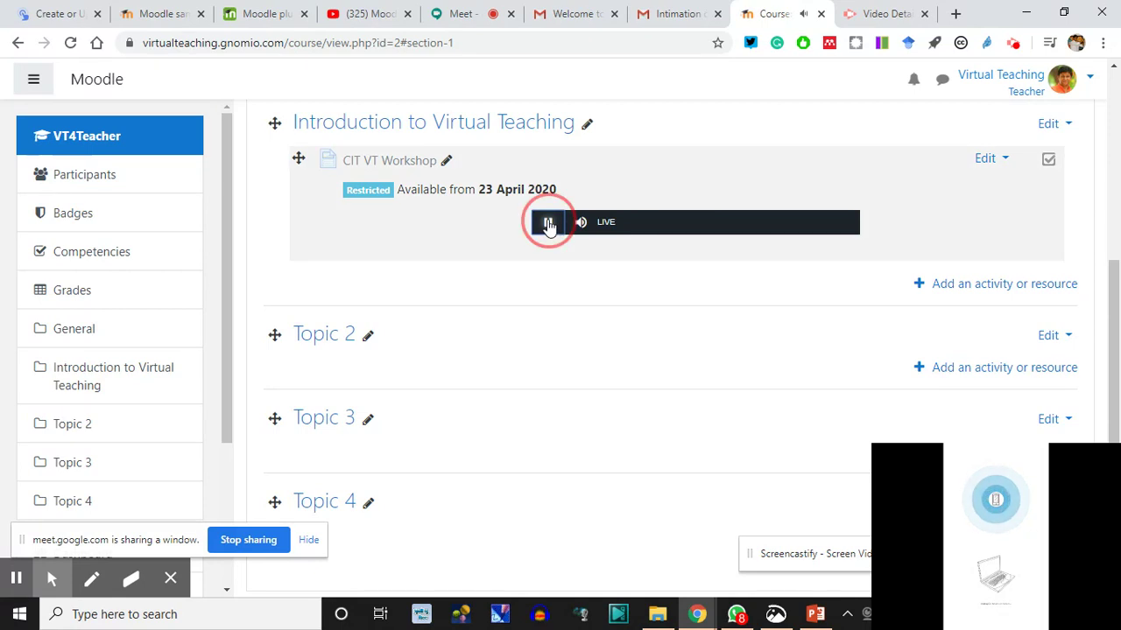
click(545, 230)
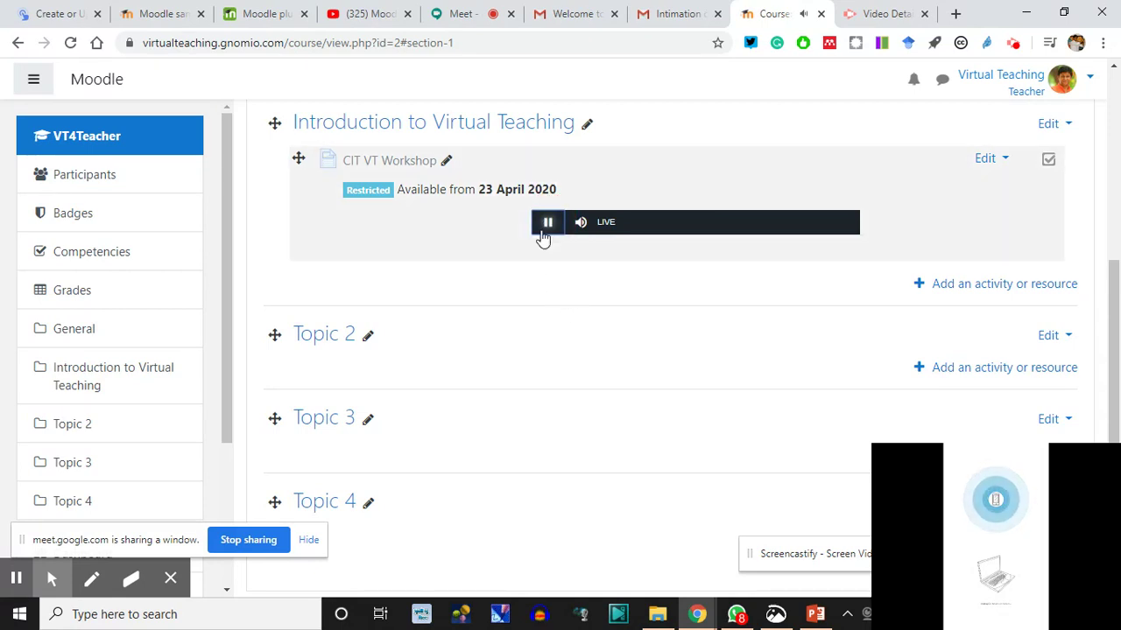
click(546, 225)
double_click(488, 190)
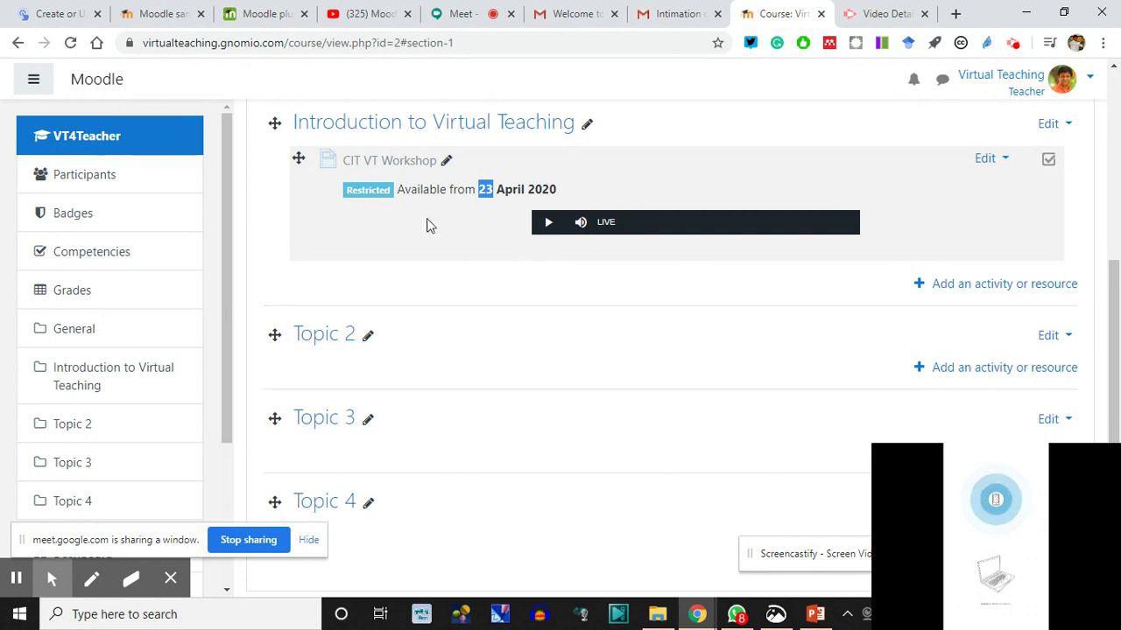
scroll(417, 245, up, 2)
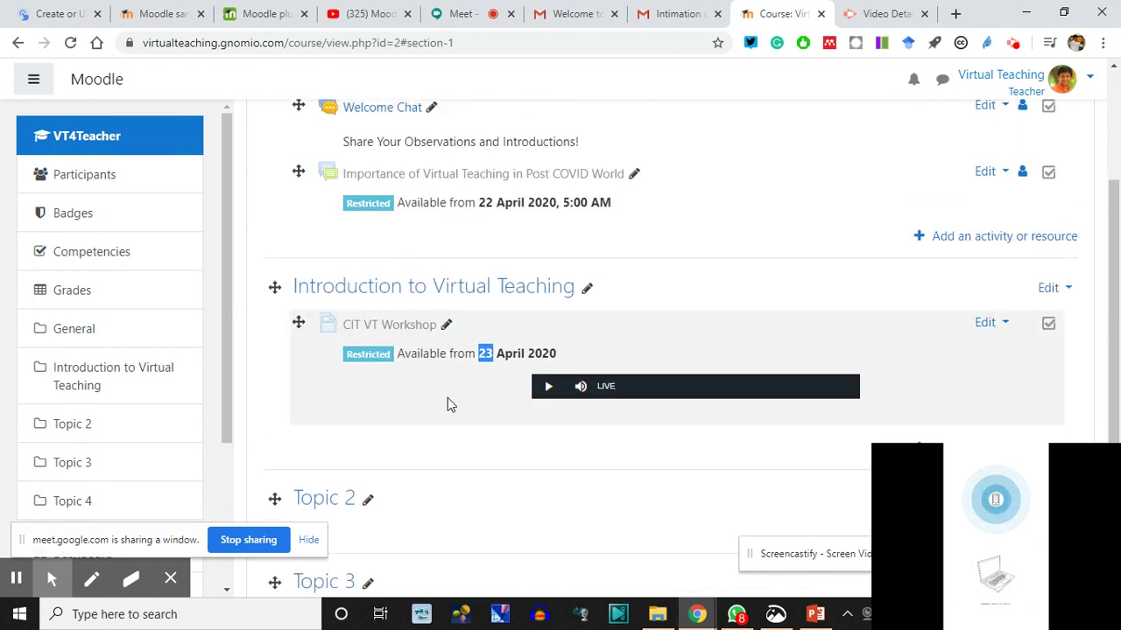
click(418, 404)
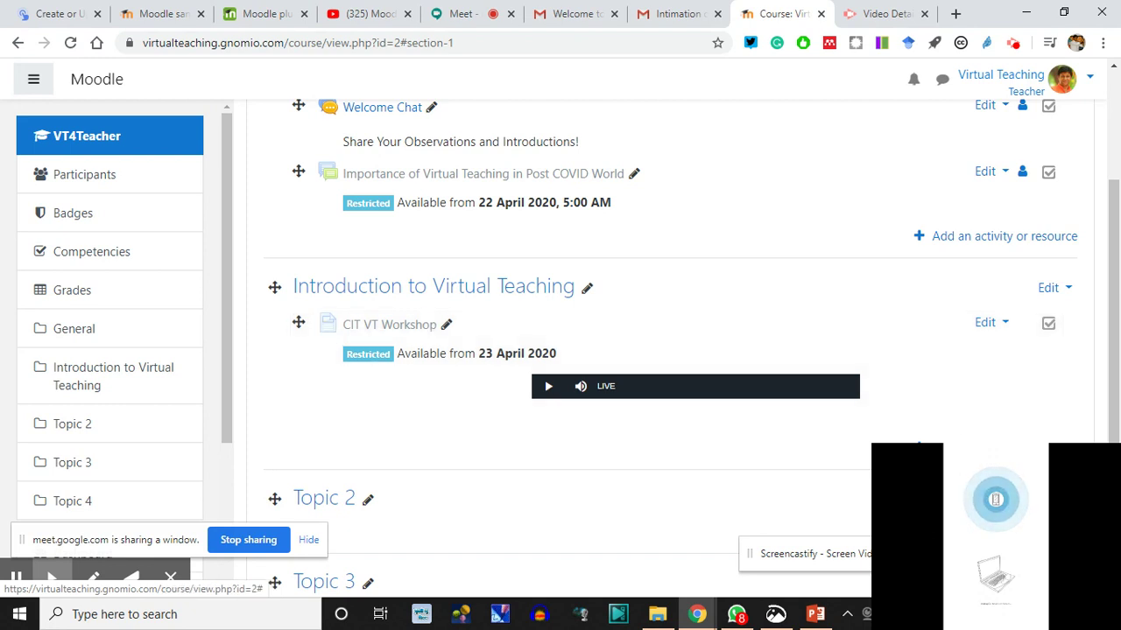
- Start adding a URL resource to the course
click(1004, 236)
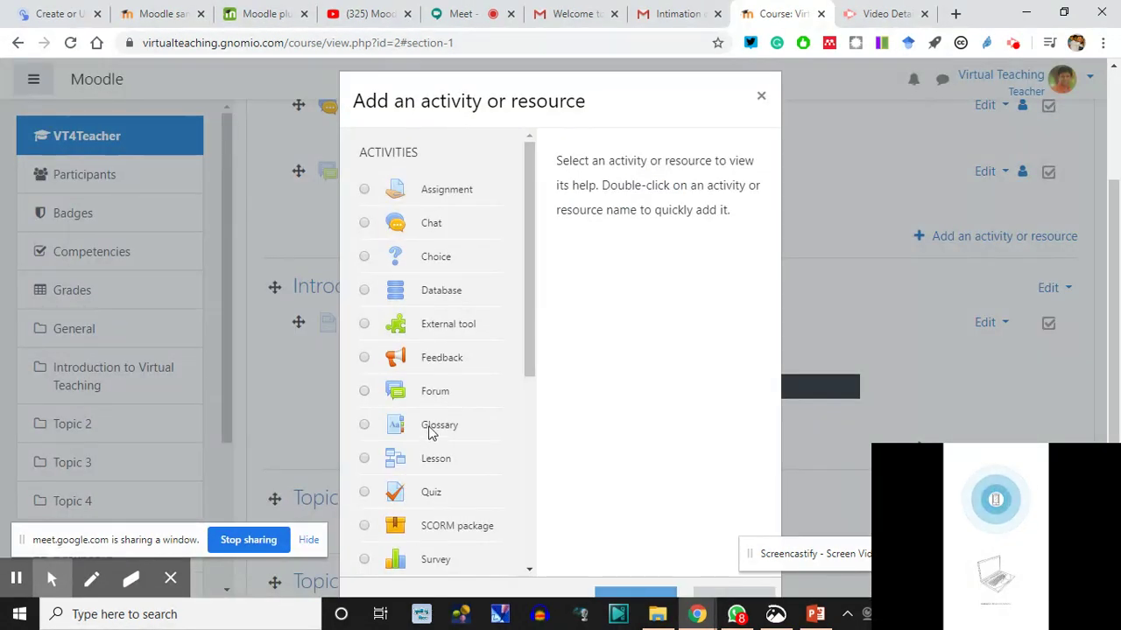
scroll(442, 422, down, 2)
scroll(429, 357, down, 5)
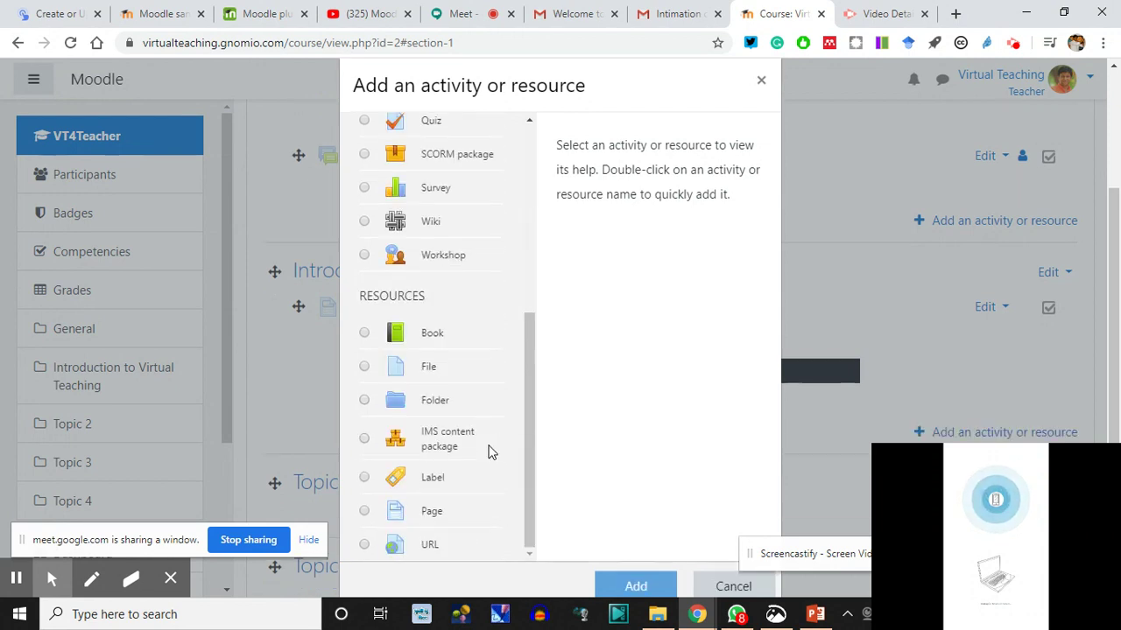
click(366, 317)
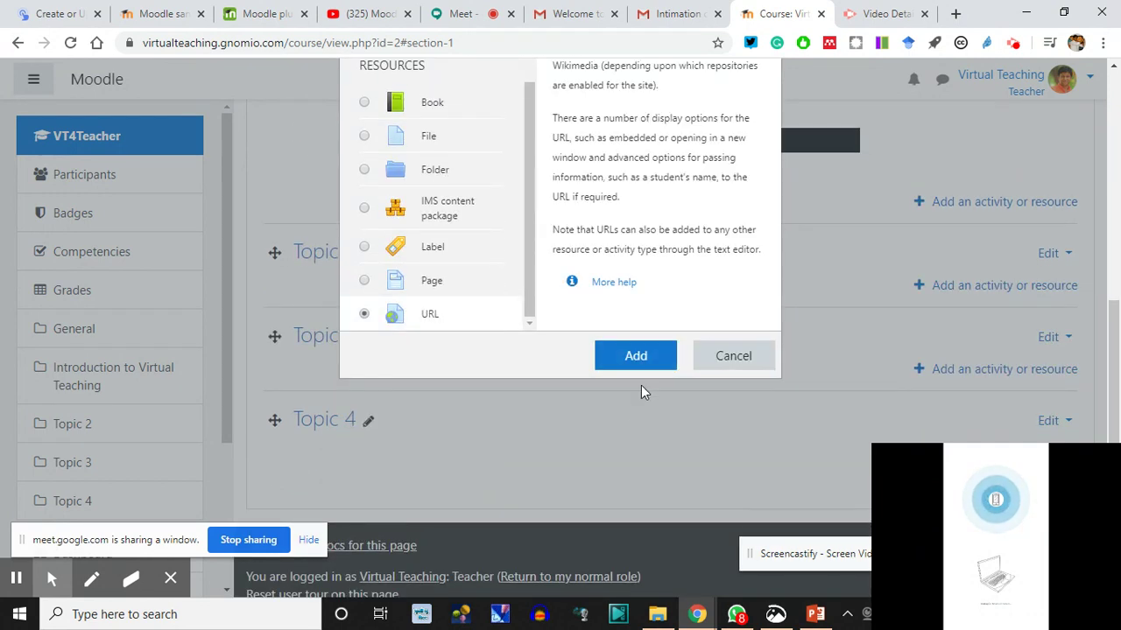
click(638, 357)
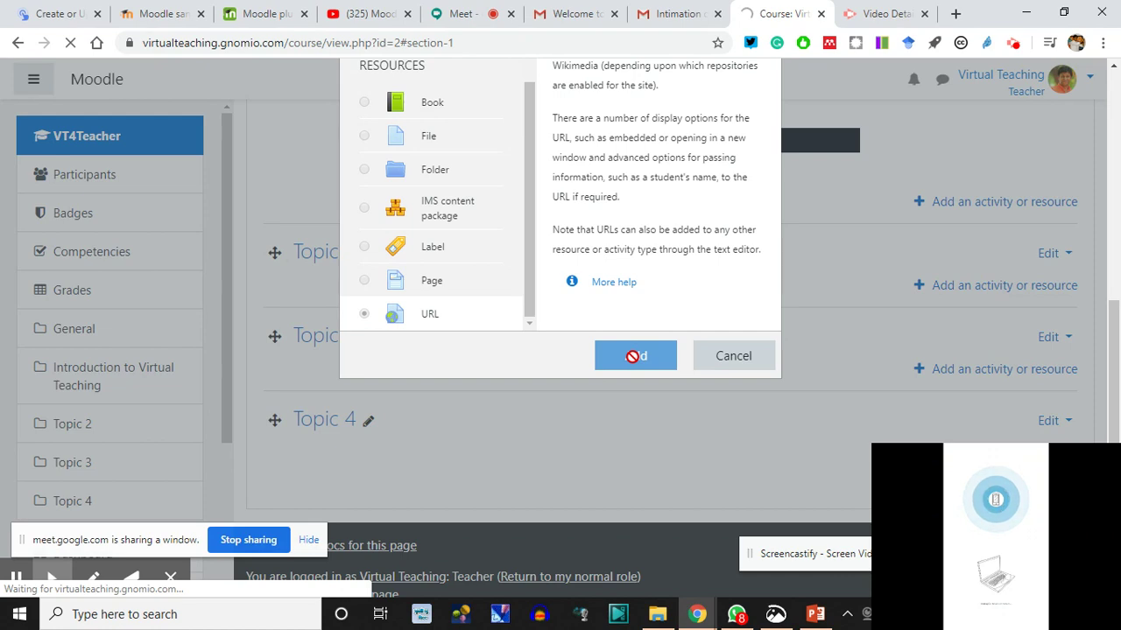
- Switch to the Moodle channel on YouTube and browse its videos
click(158, 13)
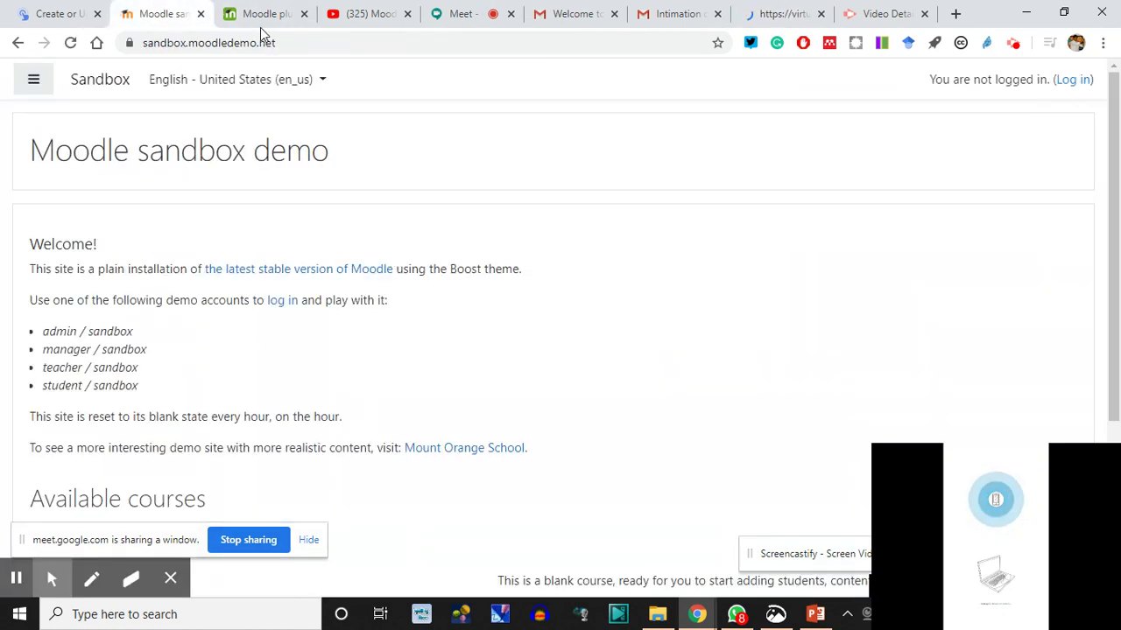
click(347, 13)
click(315, 41)
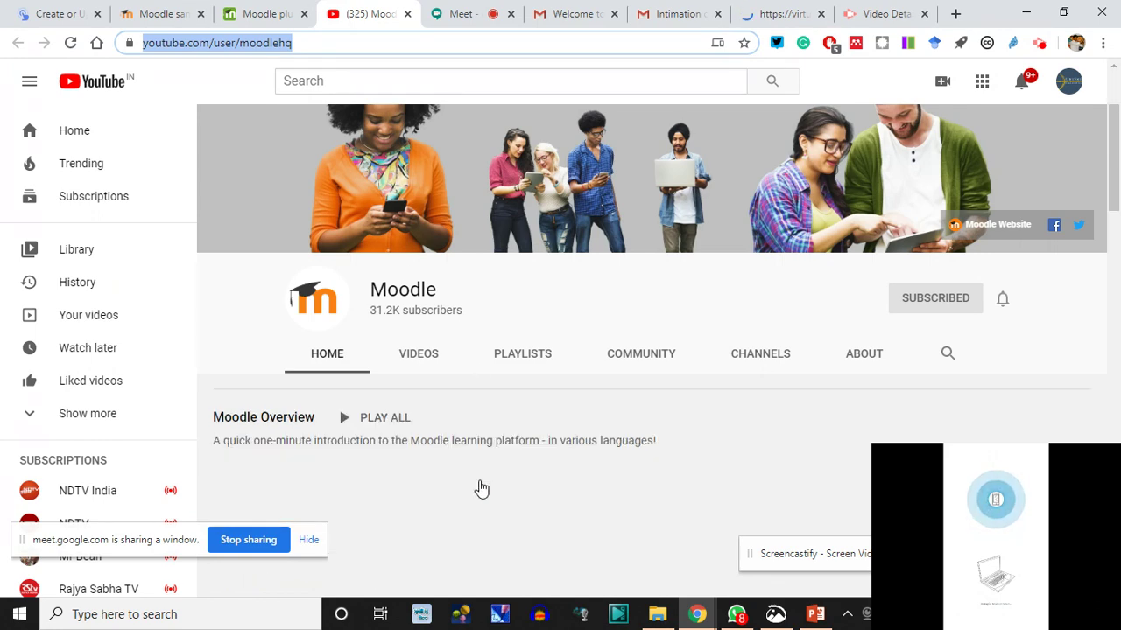
scroll(479, 398, down, 2)
scroll(530, 468, down, 2)
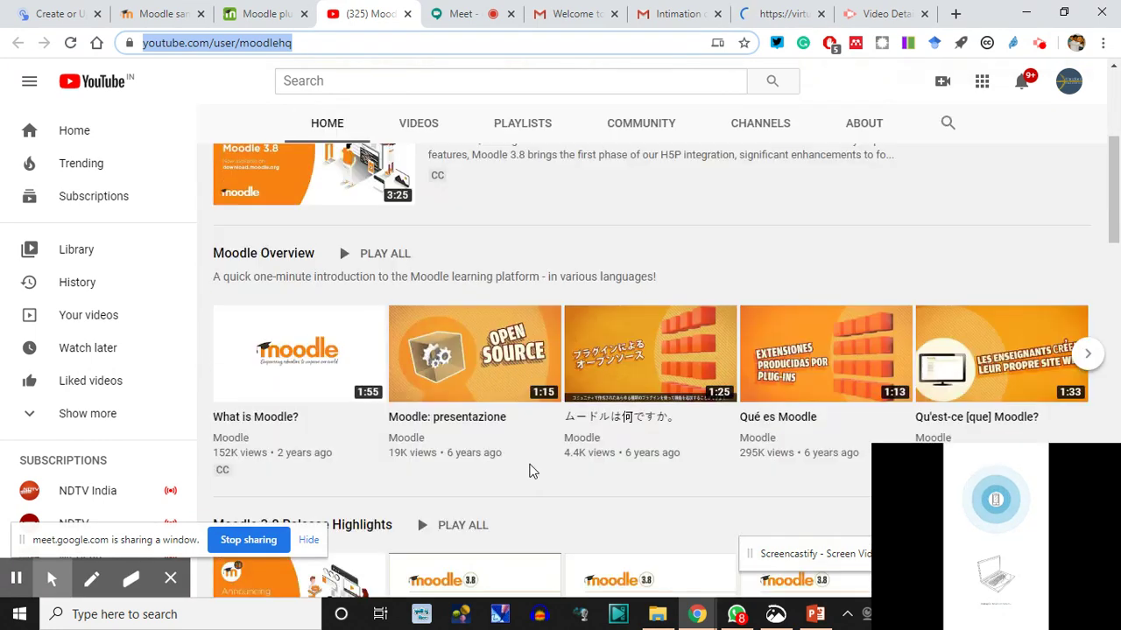
click(278, 363)
click(304, 45)
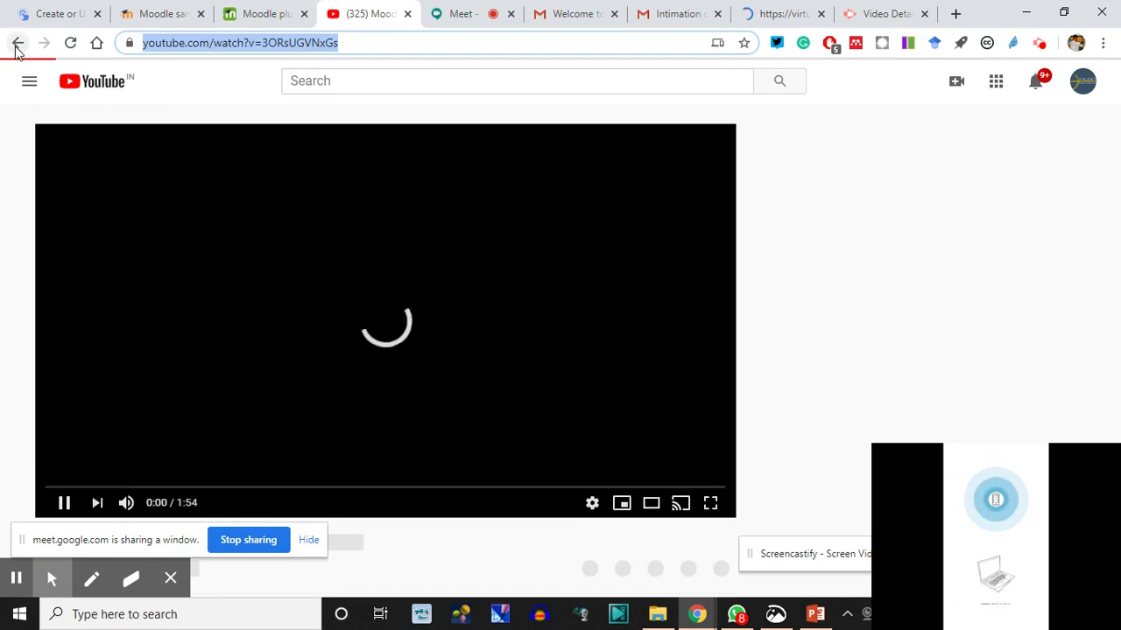
click(18, 42)
- Copy the Moodle channel's address, youtube.com/user/moodlehq
click(316, 40)
key(ctrl+c)
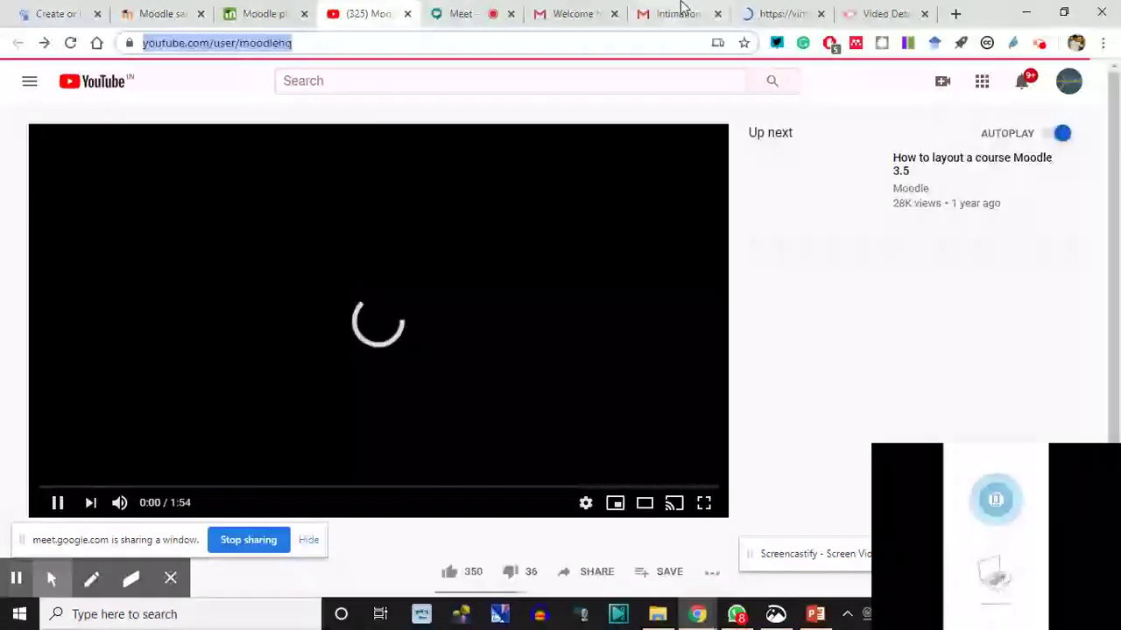
- Return to Moodle's new URL form, name the resource "What is Moodle" and paste the copied YouTube video address as its external URL
click(770, 14)
click(676, 14)
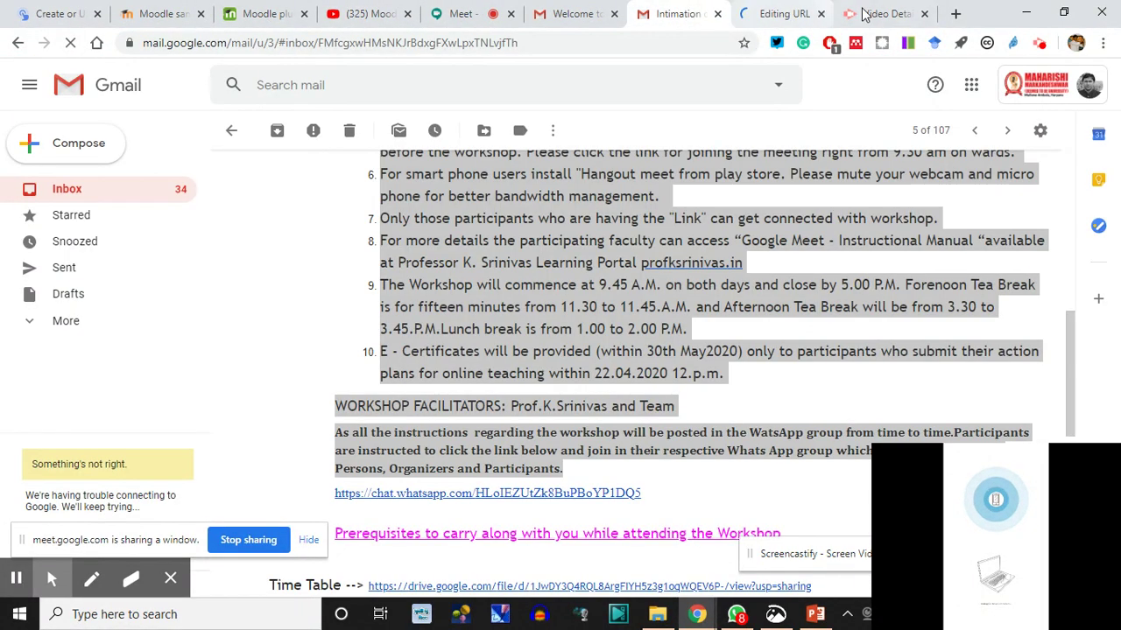
click(773, 11)
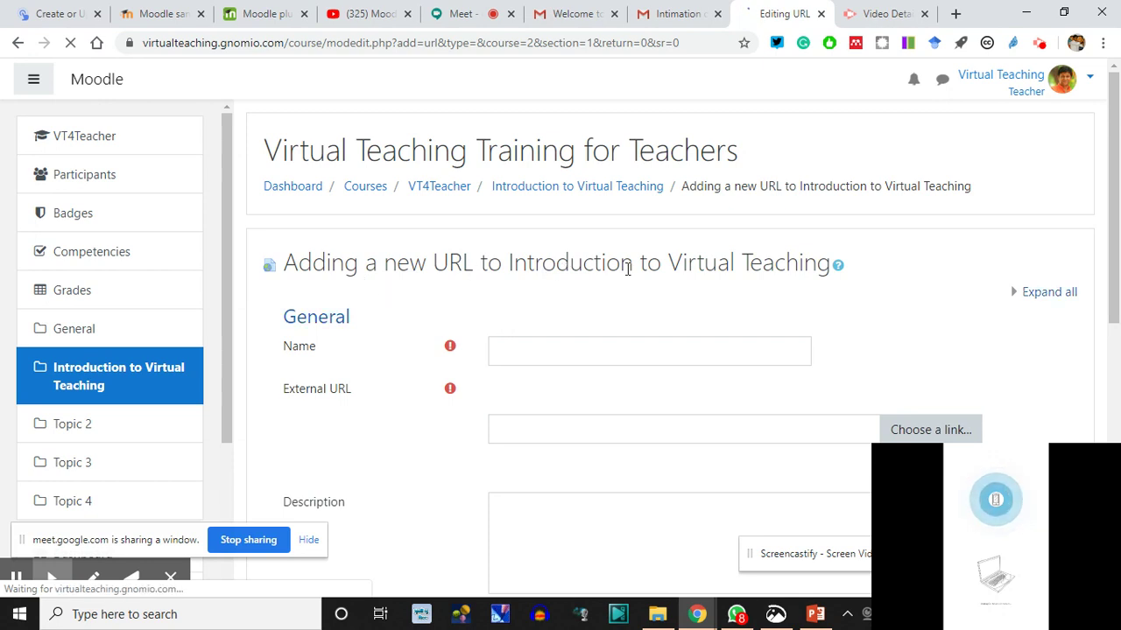
click(516, 347)
text(w)
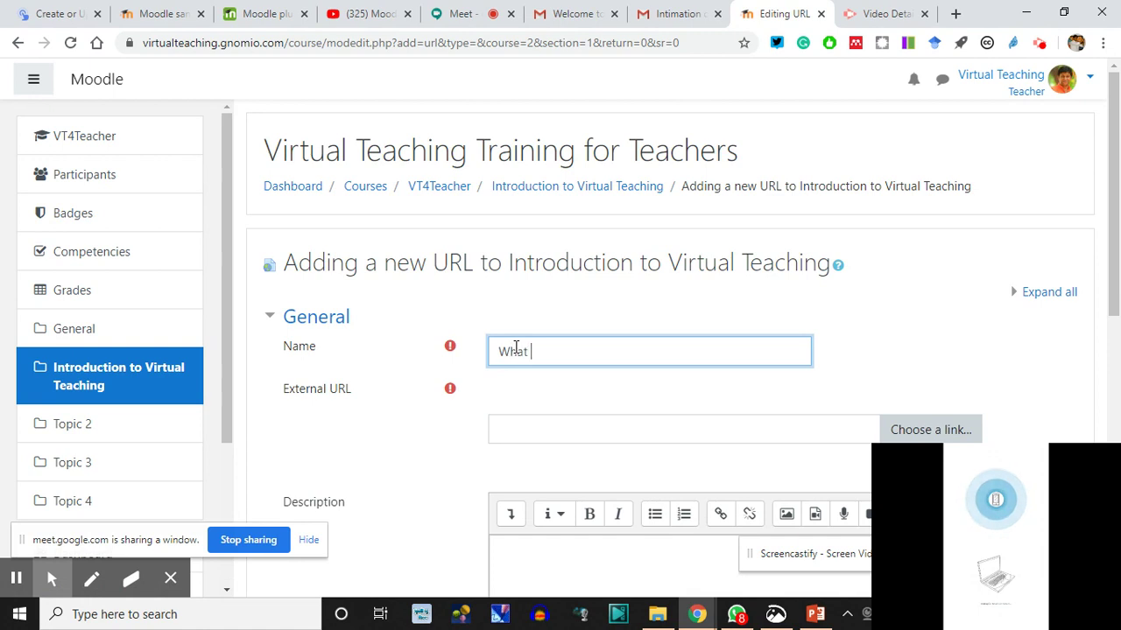
text(hat is Moodle)
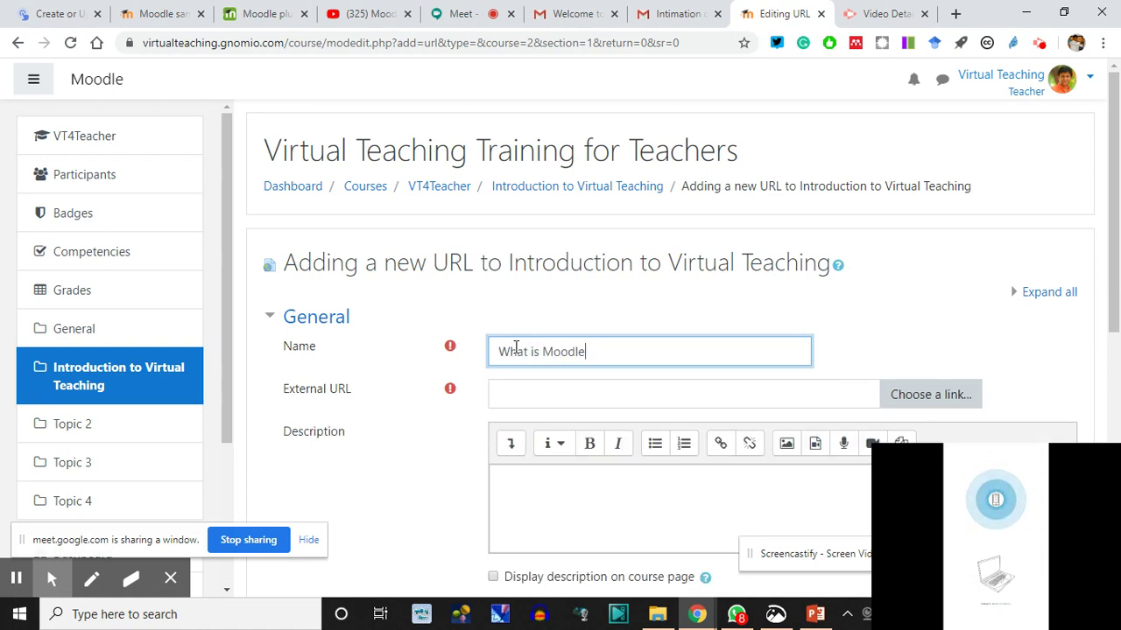
click(540, 394)
key(ctrl+v)
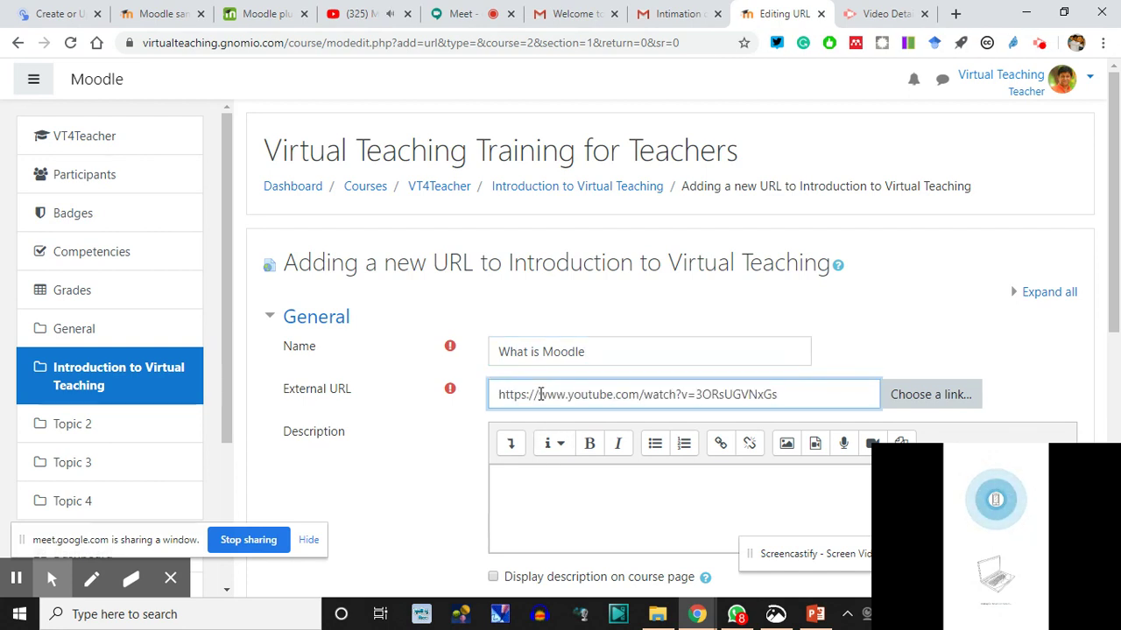
- Describe the URL resource as "Watch this to know what MOODLE is?" and display the description on the course page
scroll(538, 426, down, 1)
click(550, 400)
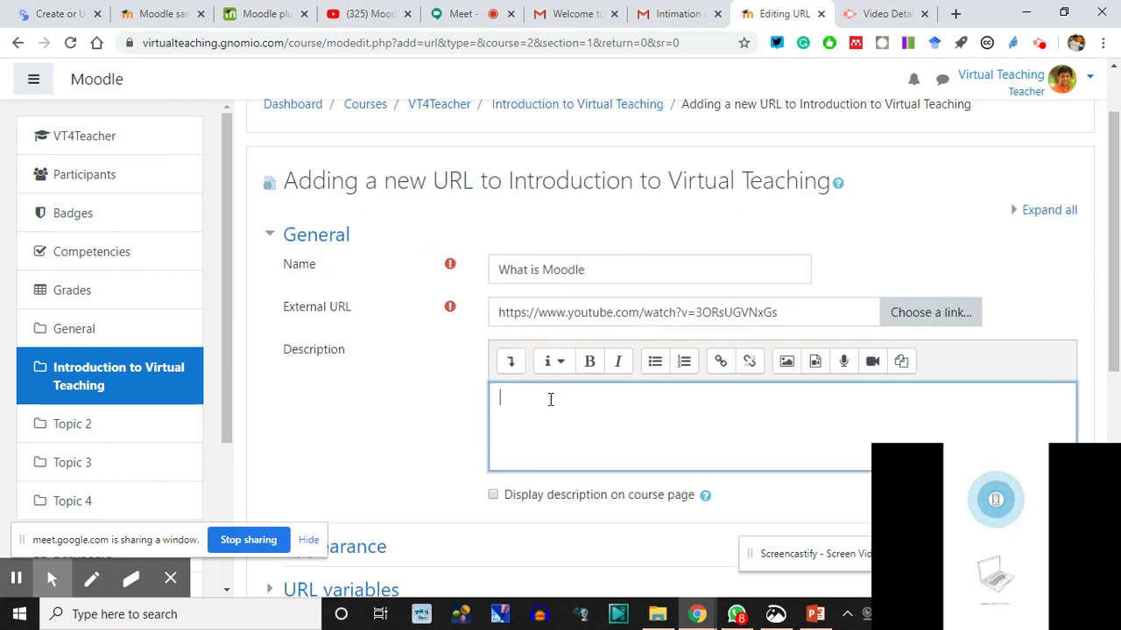
text(Watch this to know what MOODLE is?)
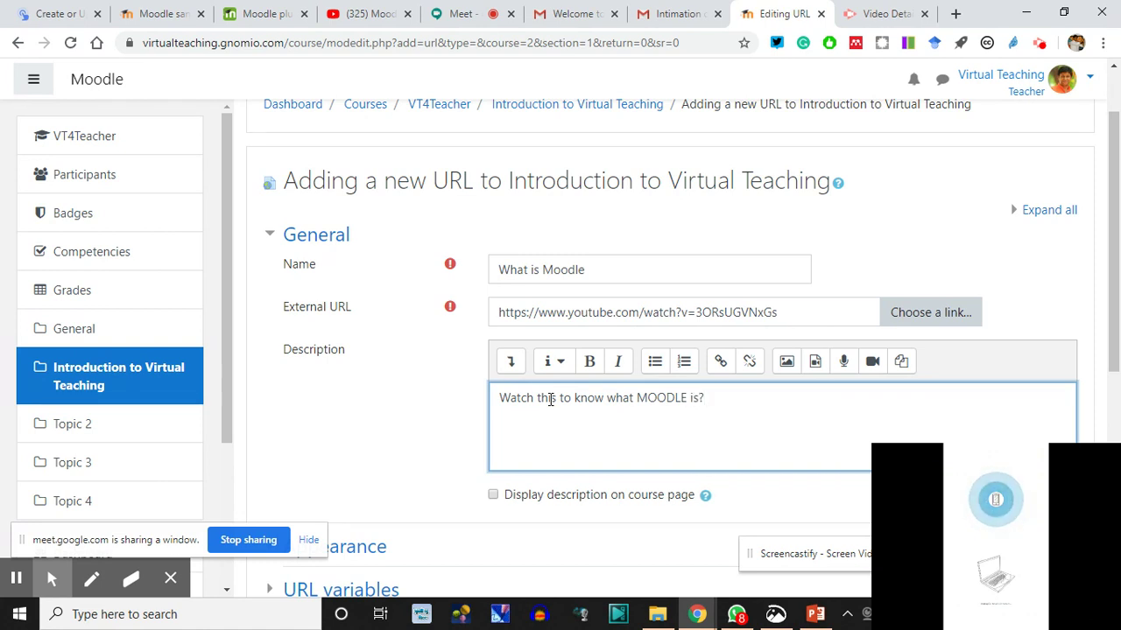
scroll(562, 415, down, 1)
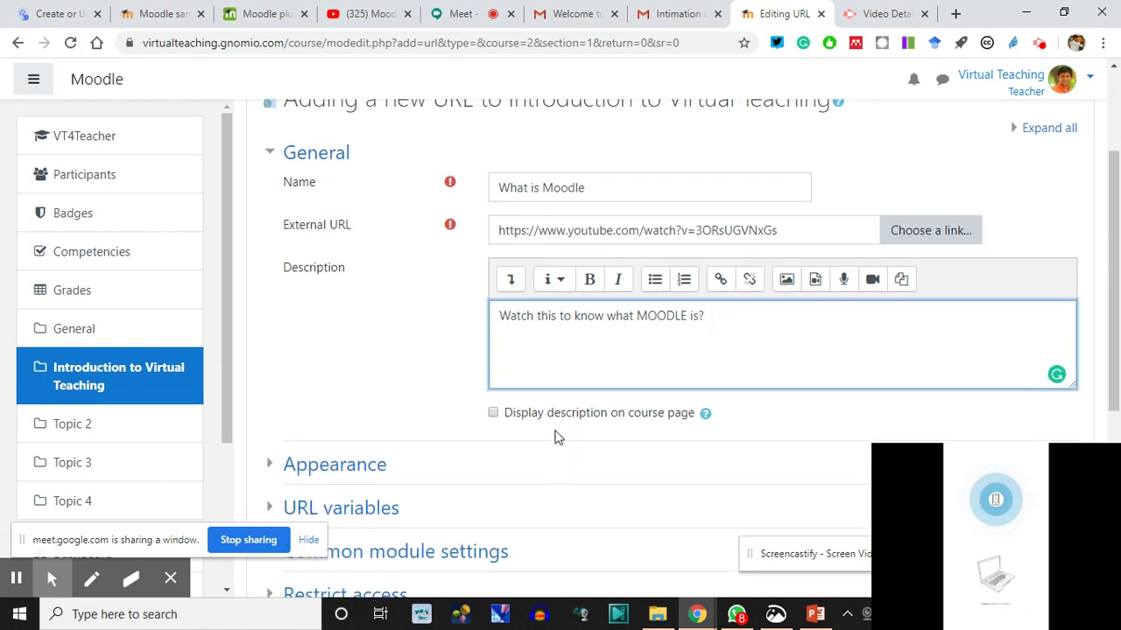
click(494, 413)
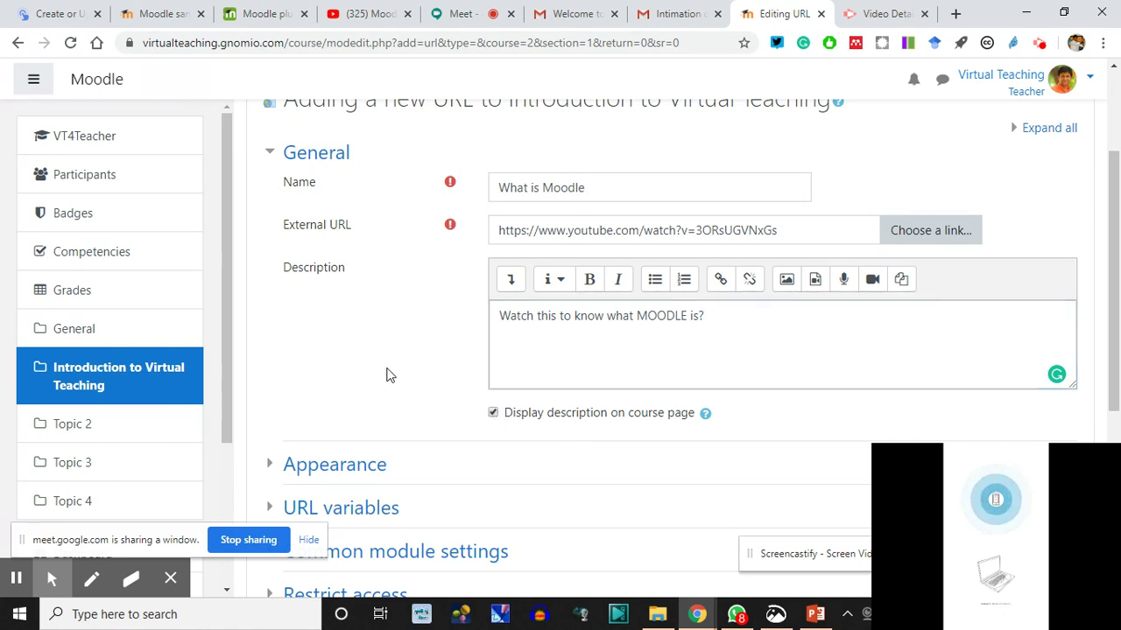
- Save the URL resource and return to the course
scroll(368, 406, down, 2)
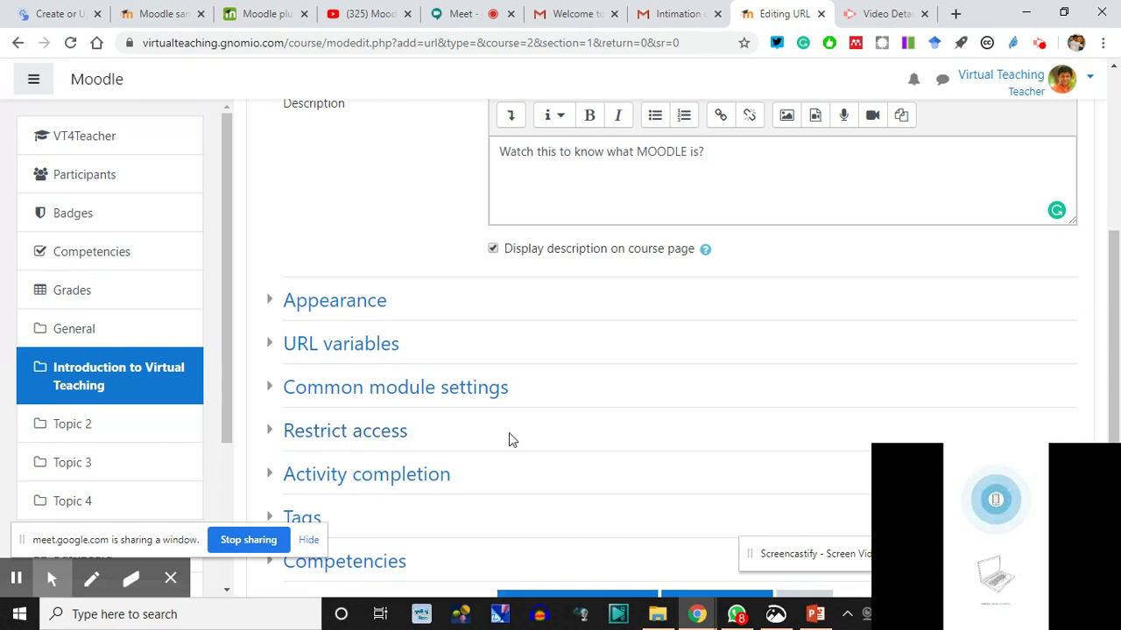
scroll(516, 431, down, 2)
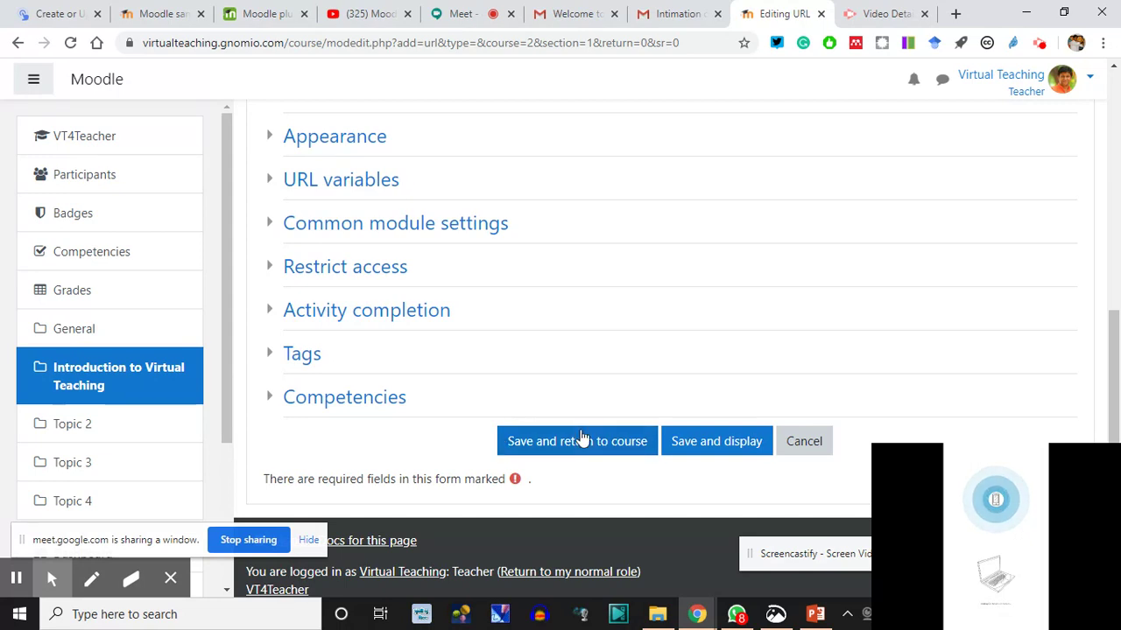
click(610, 444)
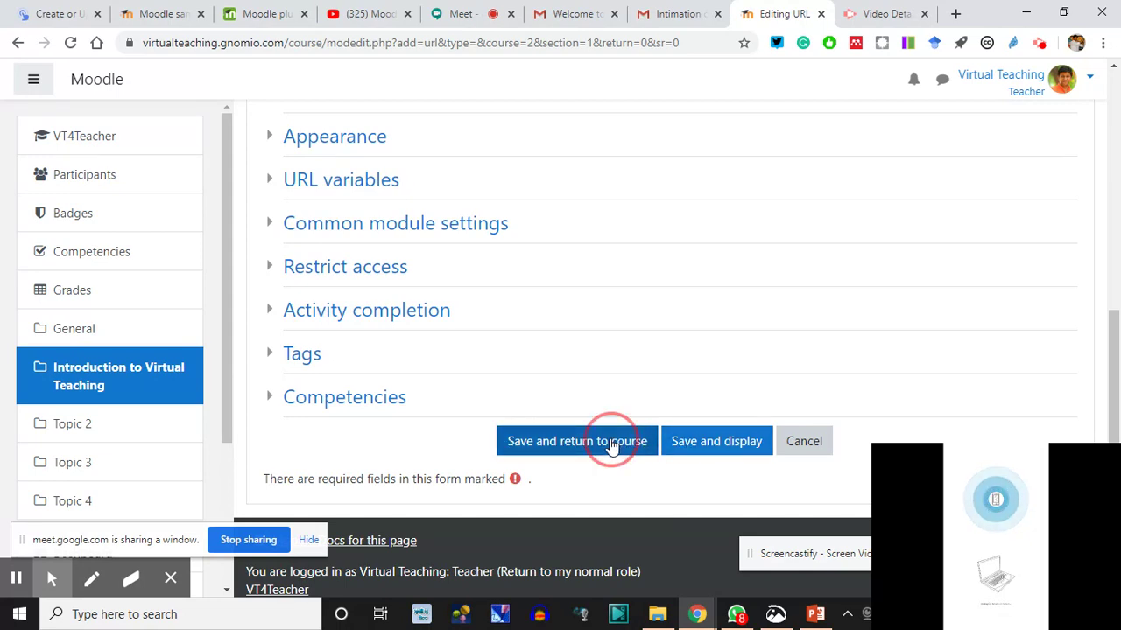
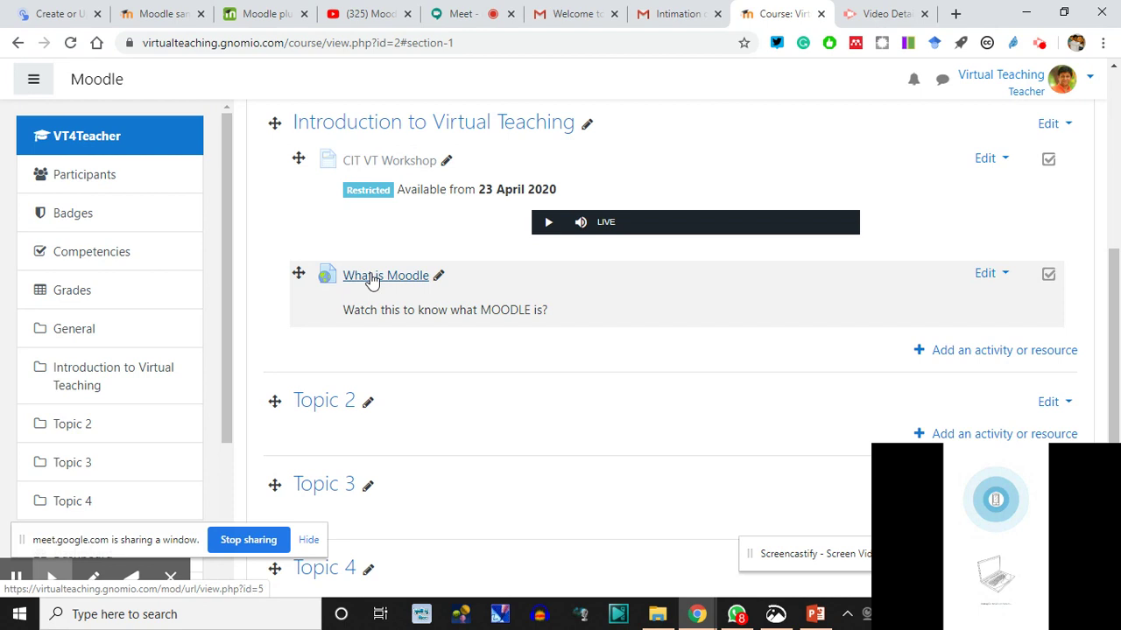
- Start adding an Assignment activity to the Introduction to Virtual Teaching section
click(952, 351)
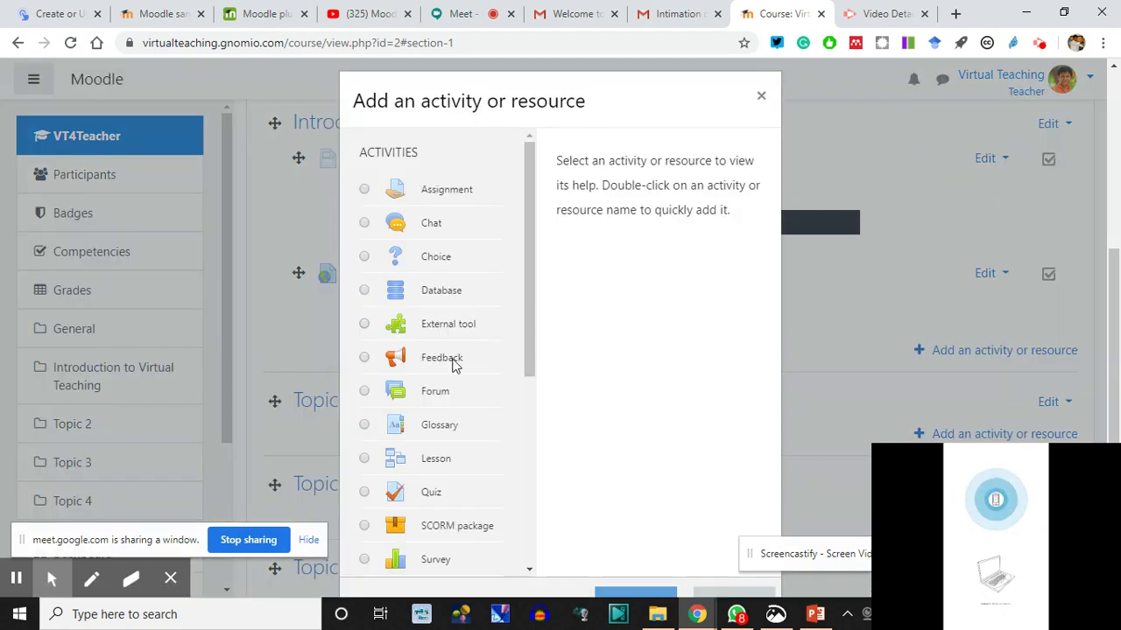
scroll(464, 390, down, 1)
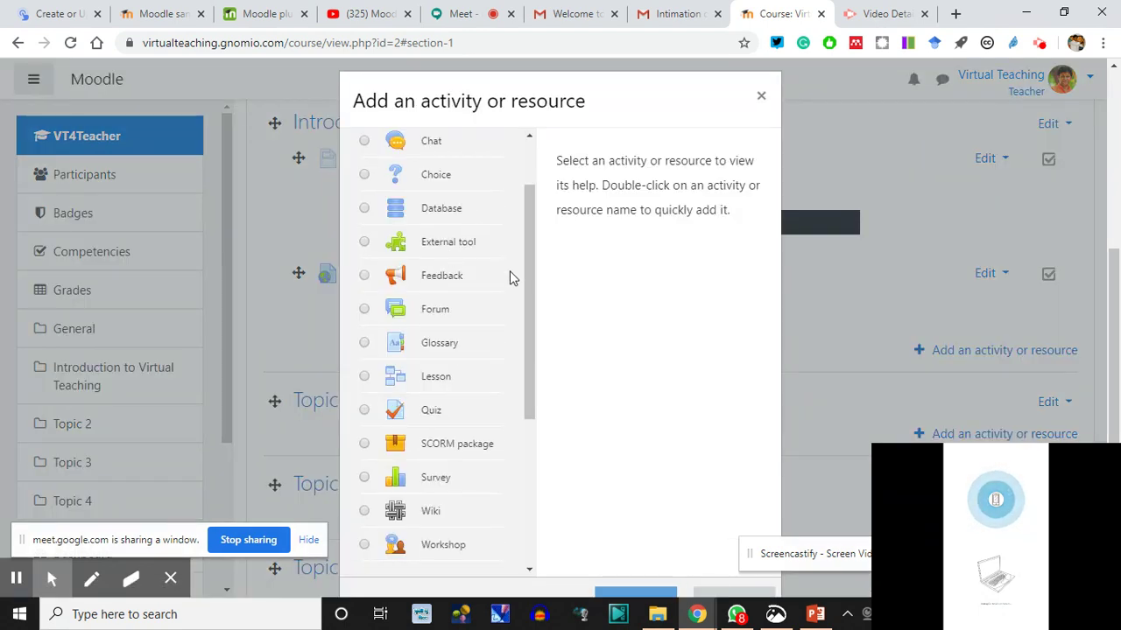
mouse_move(531, 257)
mouse_down()
mouse_move(518, 445)
mouse_move(518, 342)
mouse_move(537, 254)
mouse_up()
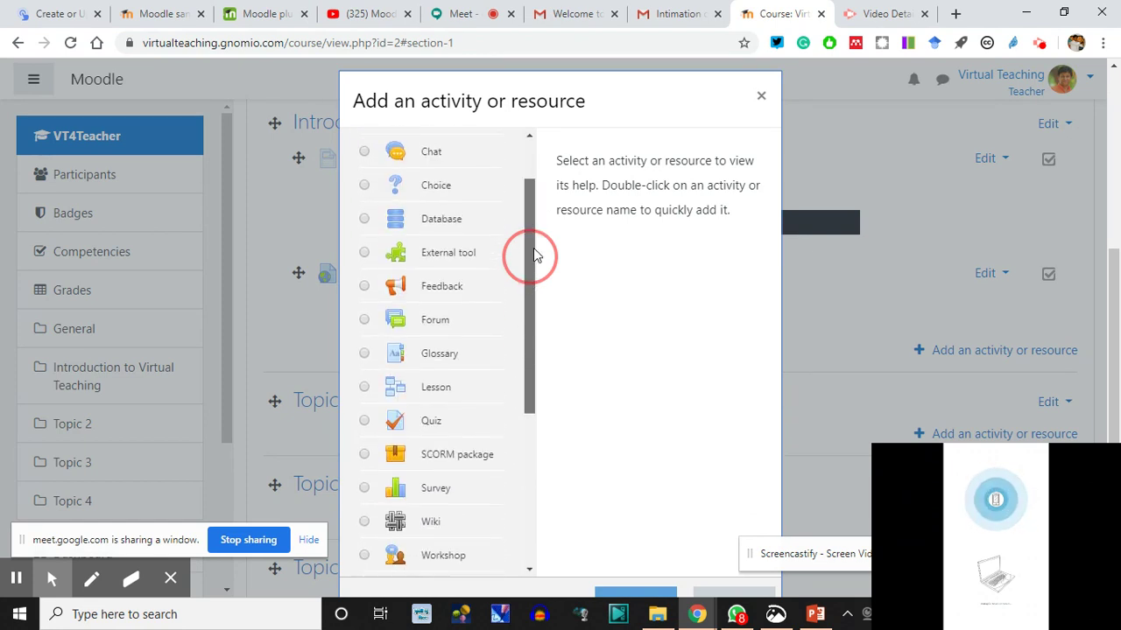
scroll(531, 253, up, 2)
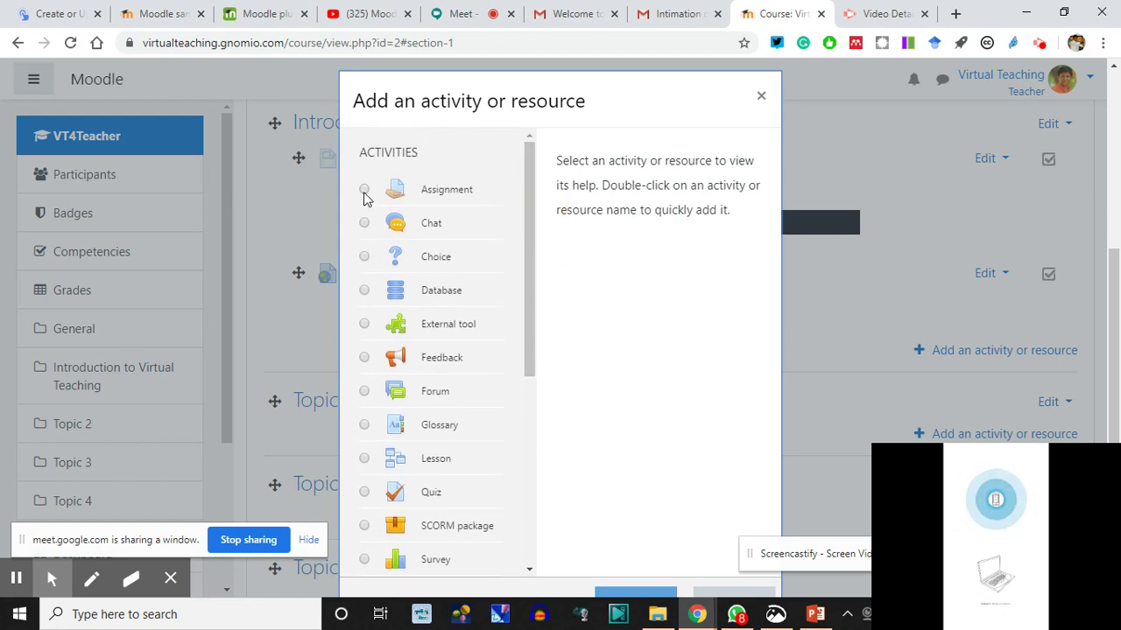
click(363, 192)
scroll(602, 394, down, 5)
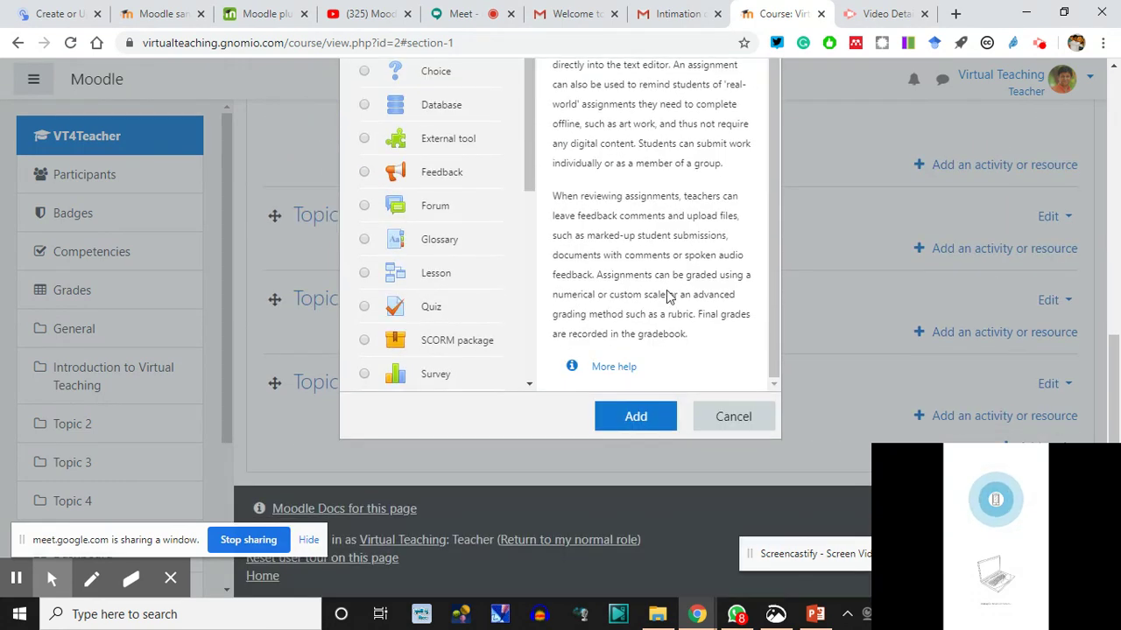
click(638, 414)
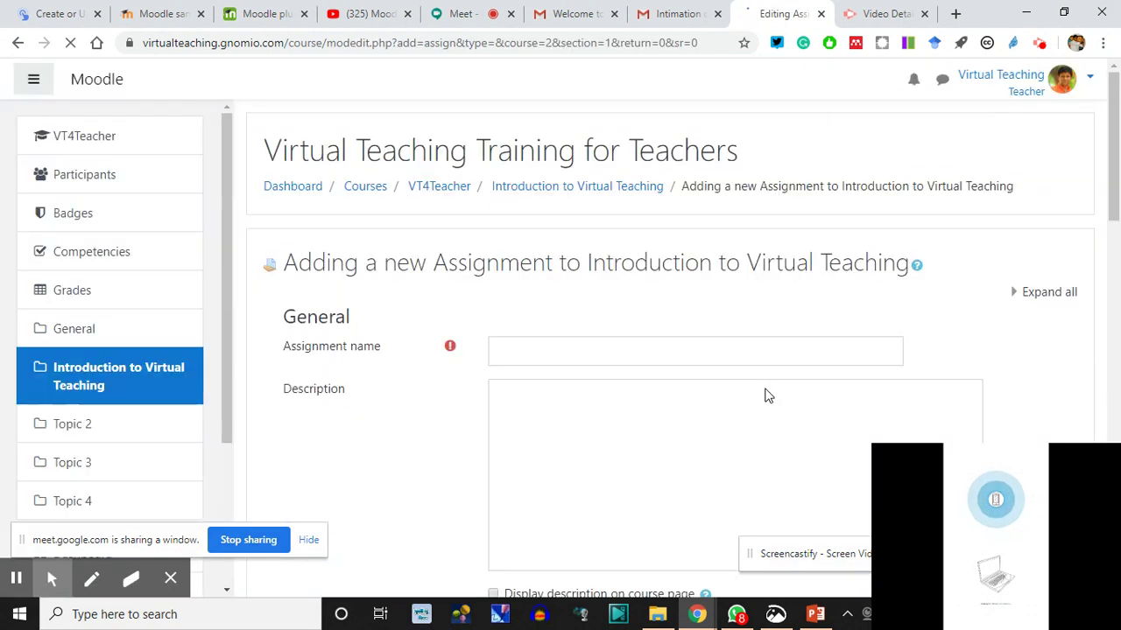
- Name the assignment "What are the Benefits of VT in the world now?"
click(532, 343)
text(What)
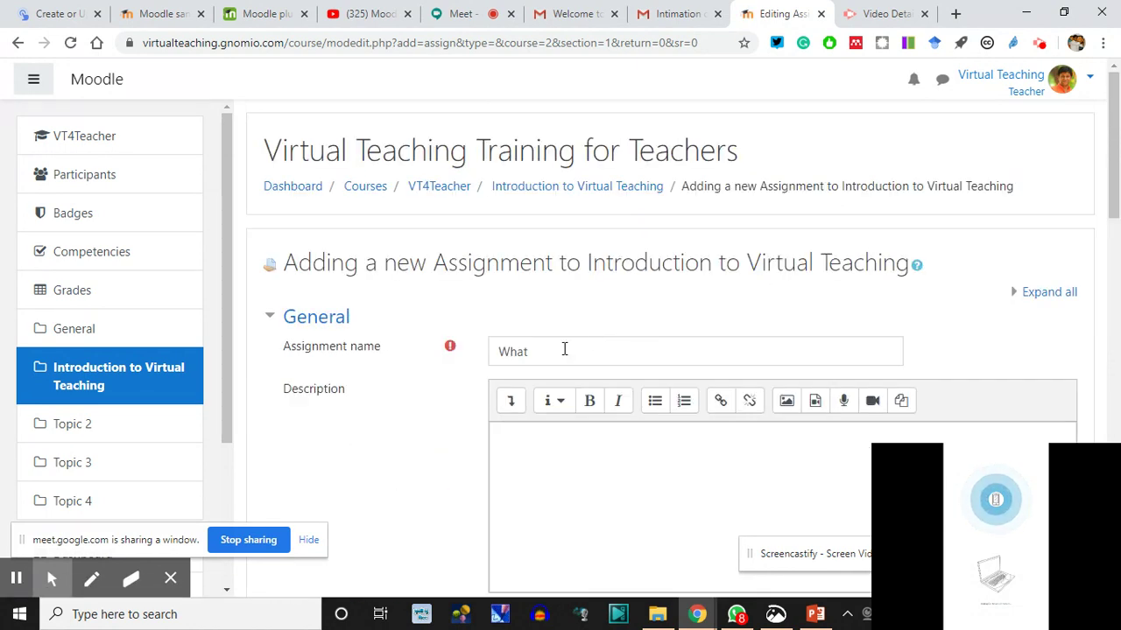
click(565, 349)
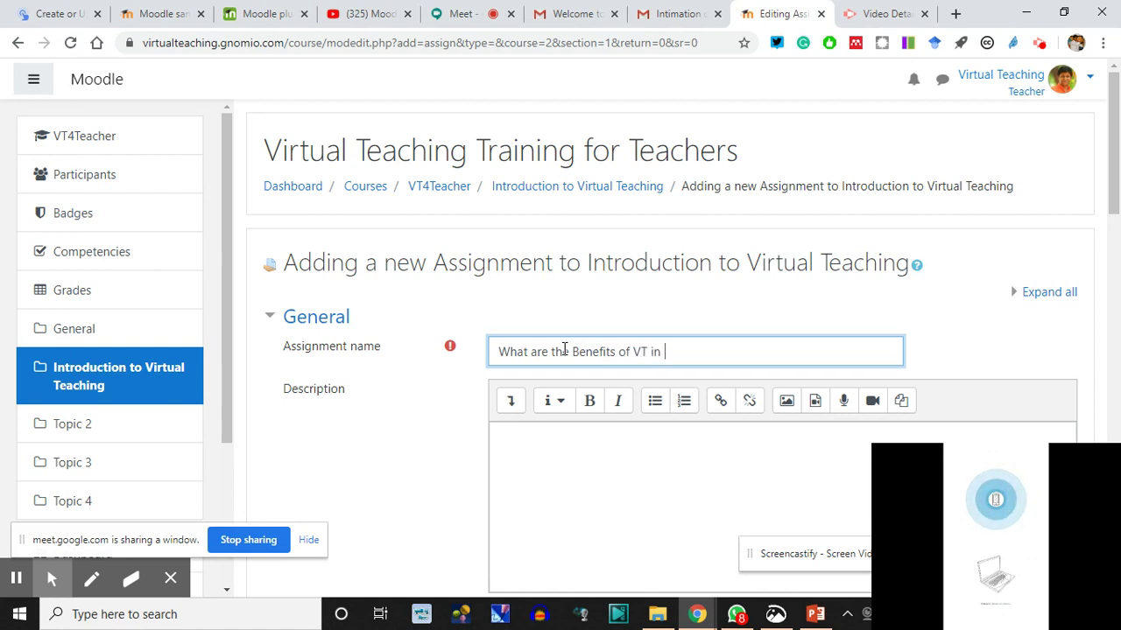
text(d now)
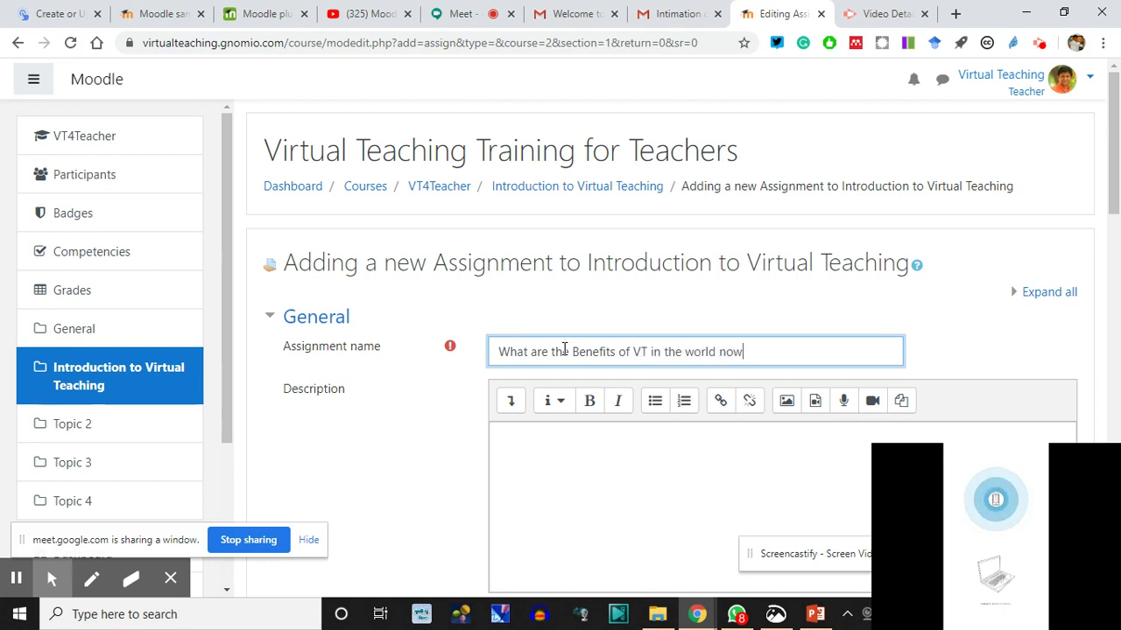
text(?)
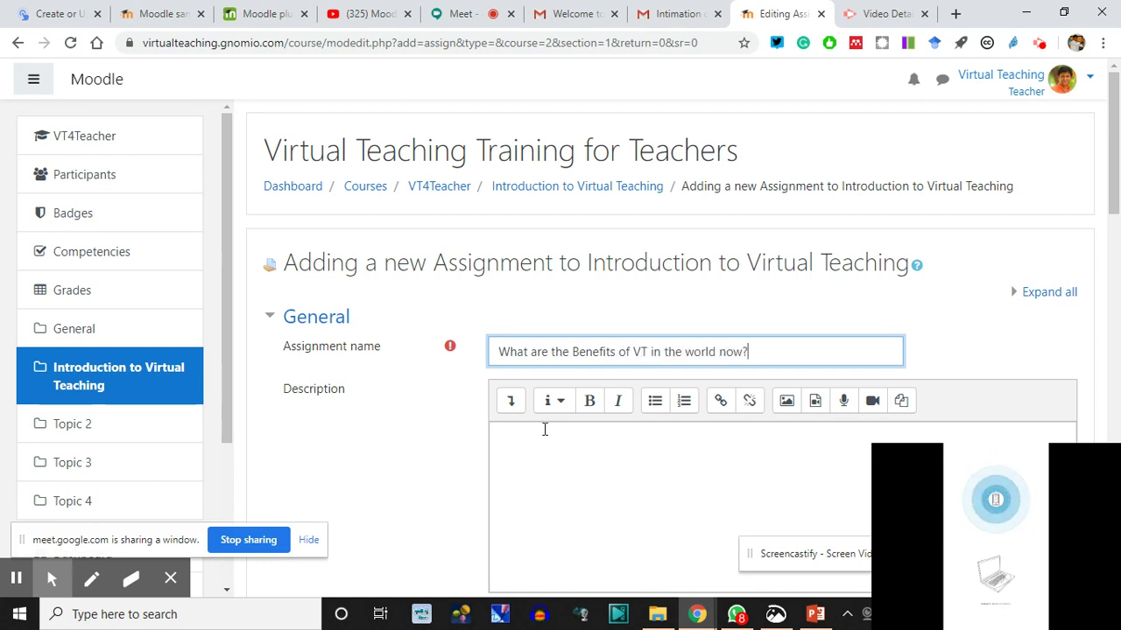
- Write the assignment description in two paragraphs: "Explain in 500-600 words." and "This is OPEN BOOK Assignment."
click(543, 429)
text(Explain in 500-)
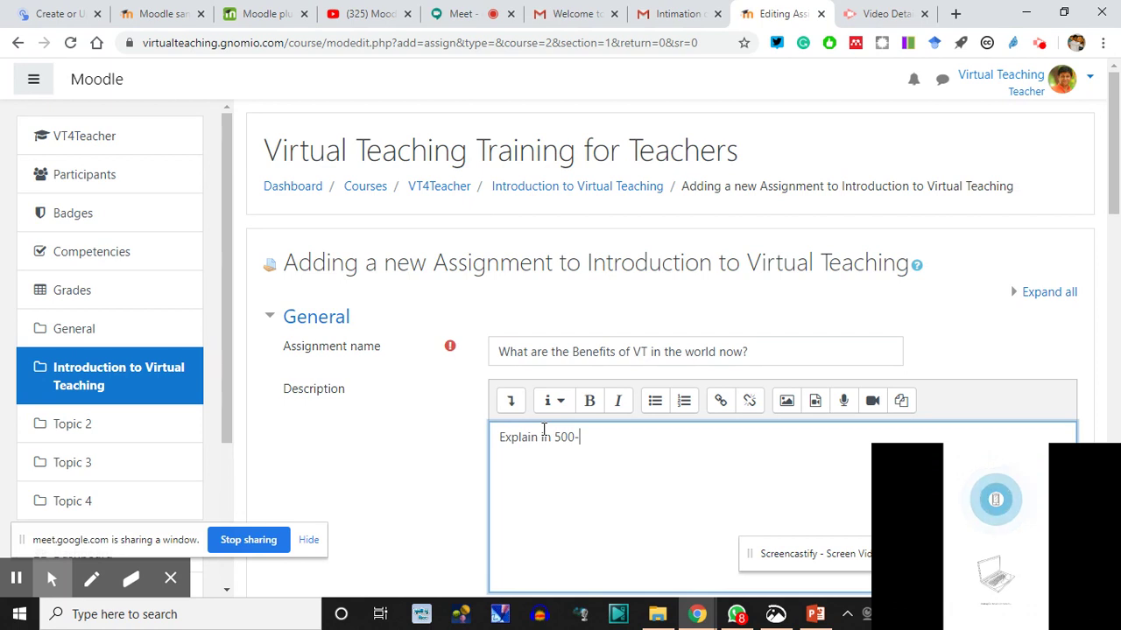
text(600 words. This is O)
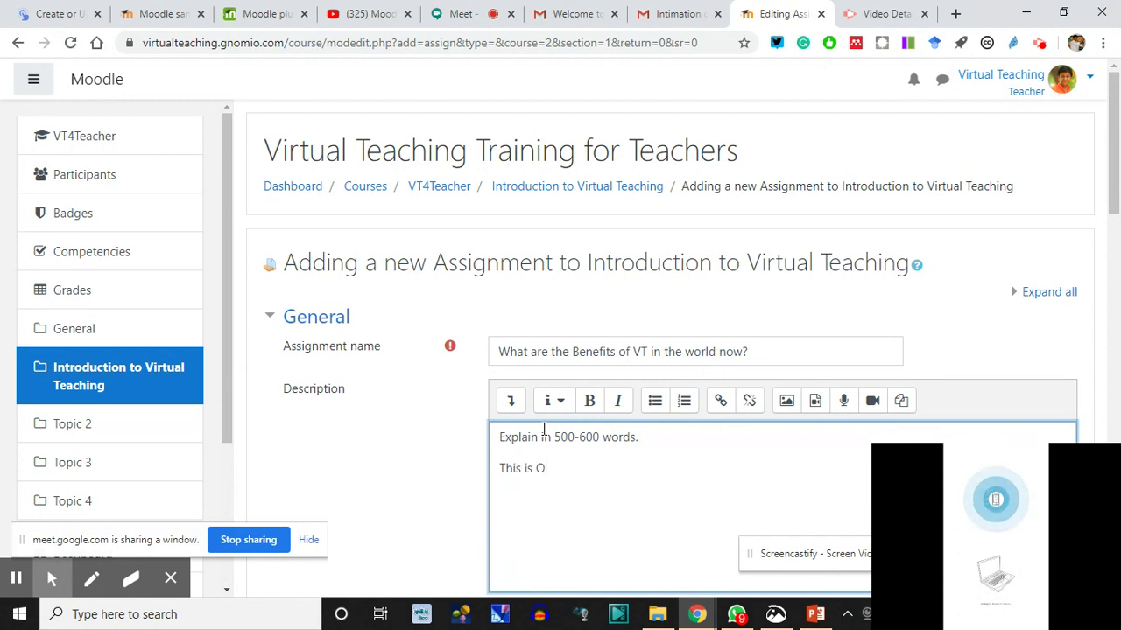
text(PEN BOOK Assignment.)
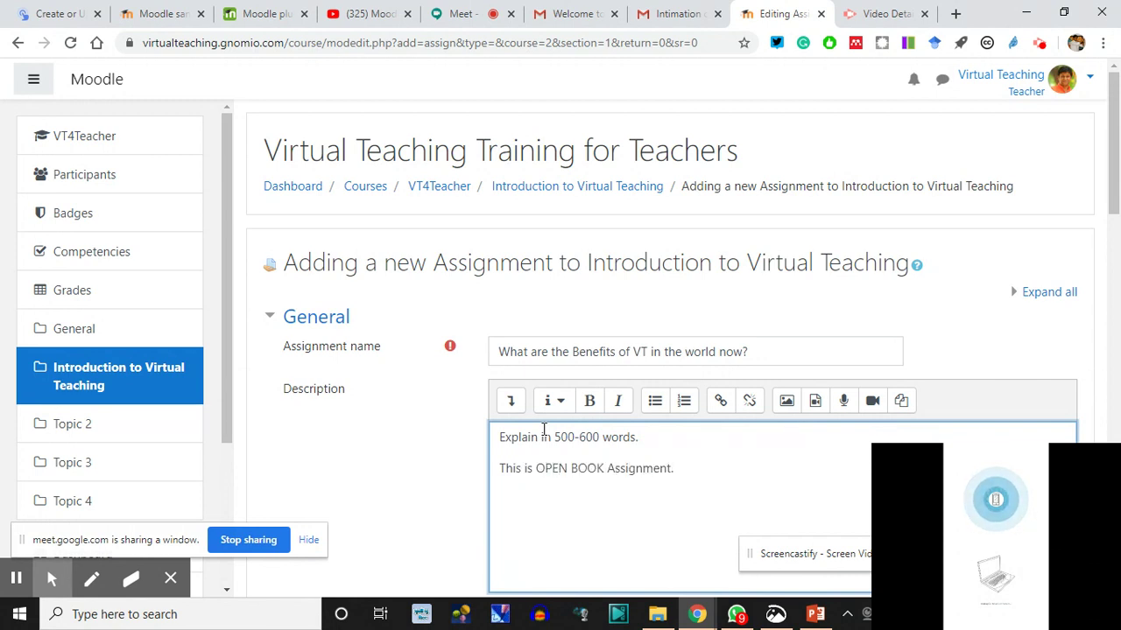
- Display the assignment description on the course page and merge its two paragraphs into one line
scroll(105, 359, down, 2)
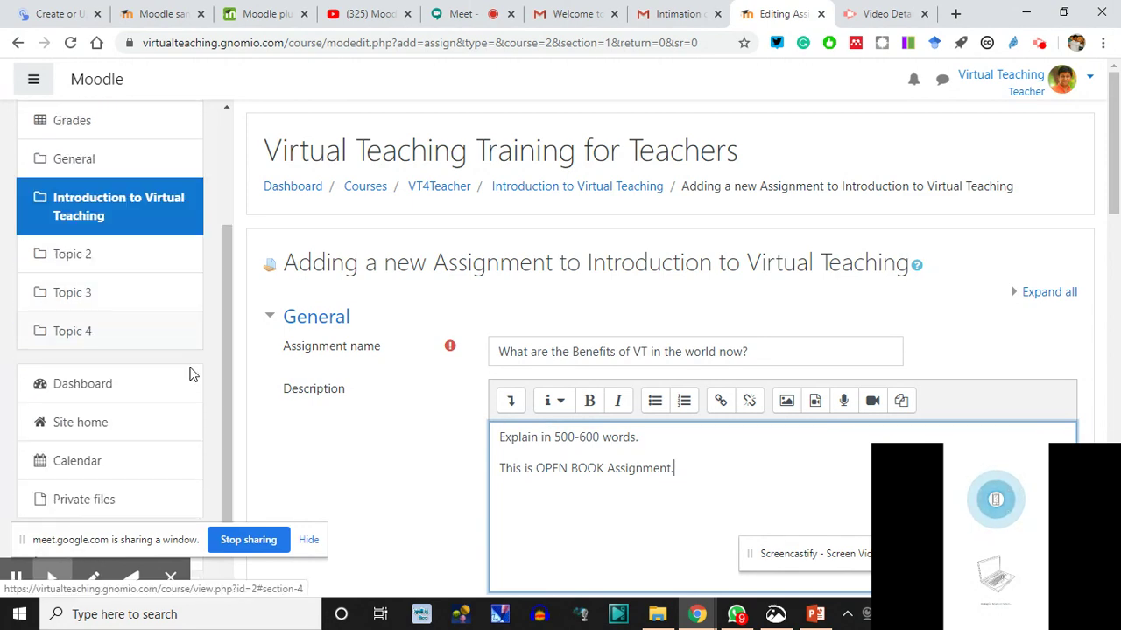
scroll(193, 374, down, 3)
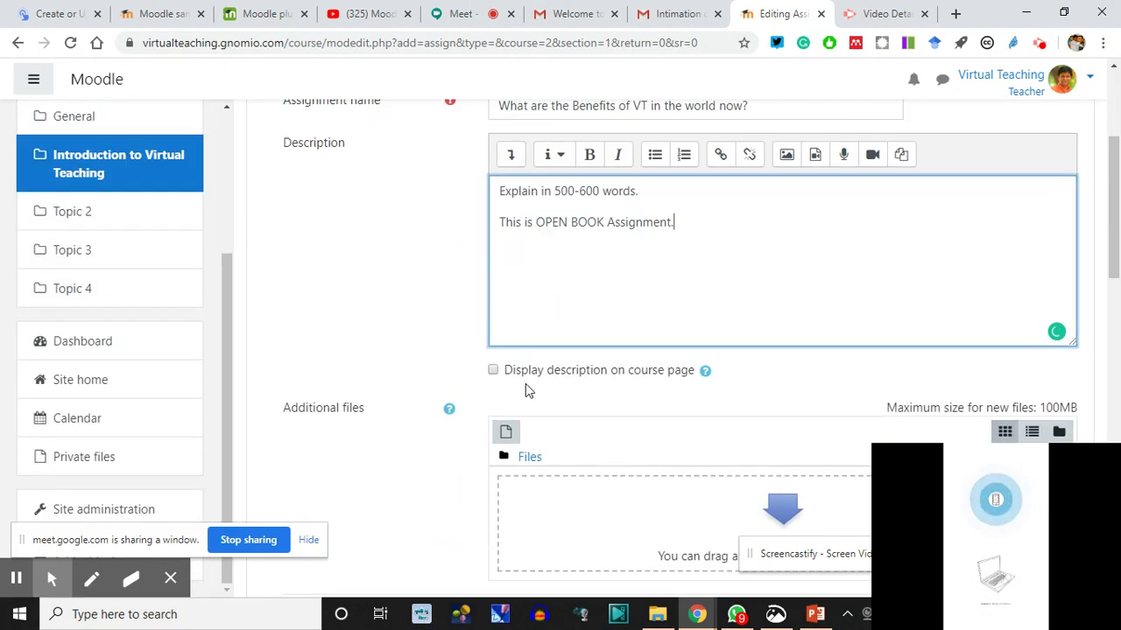
click(493, 370)
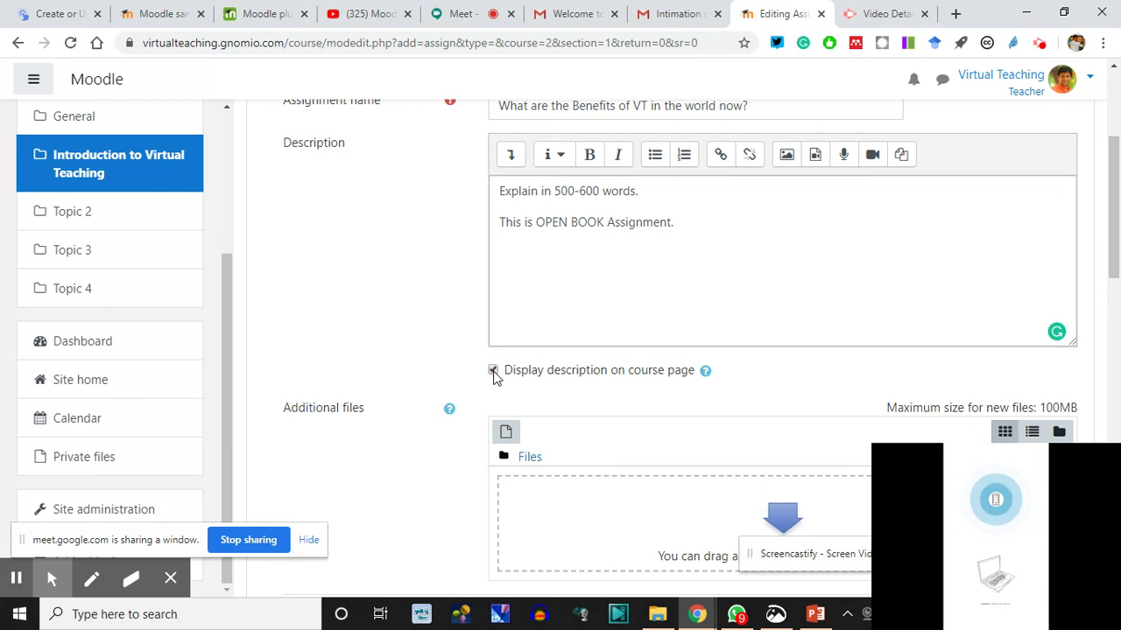
click(500, 223)
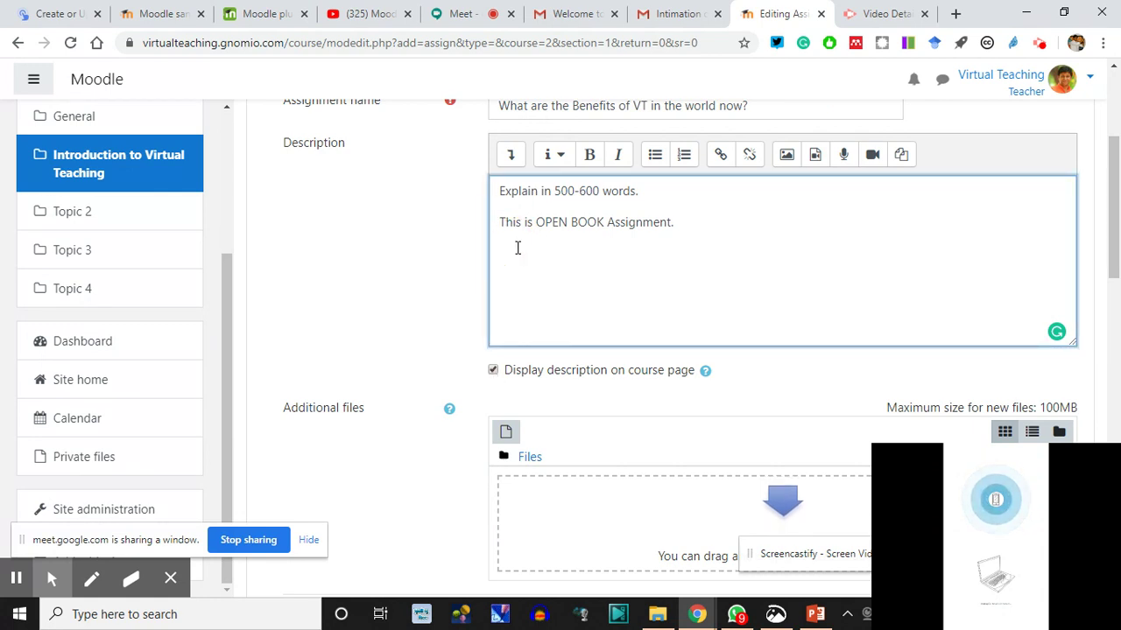
key(BackSpace)
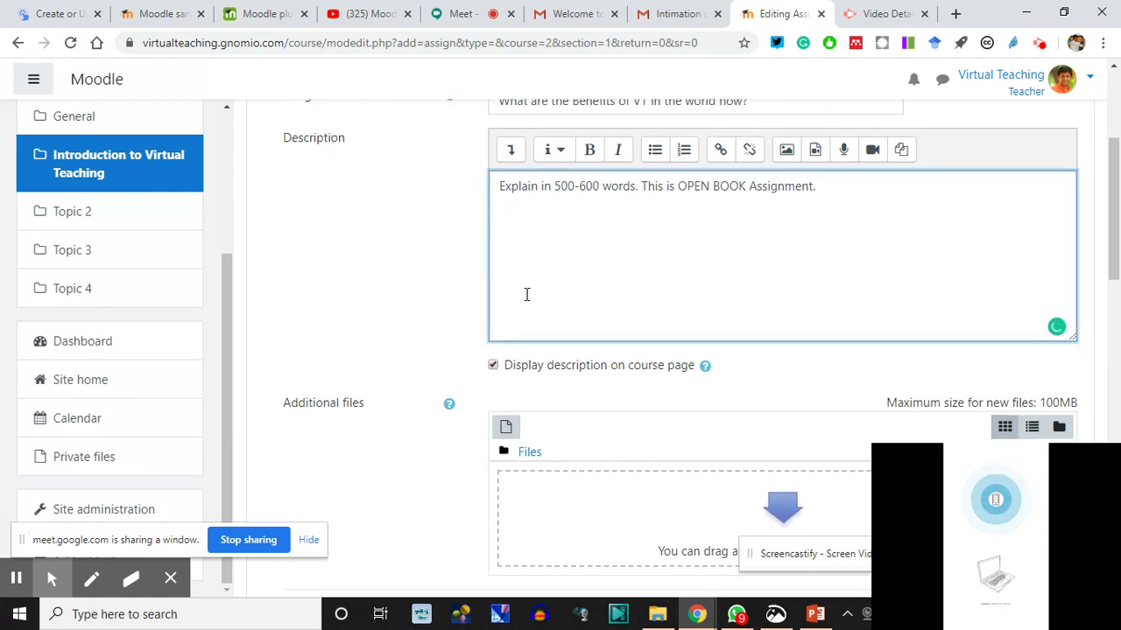
- Set the assignment to allow submissions from 24 April 2020
scroll(488, 269, down, 3)
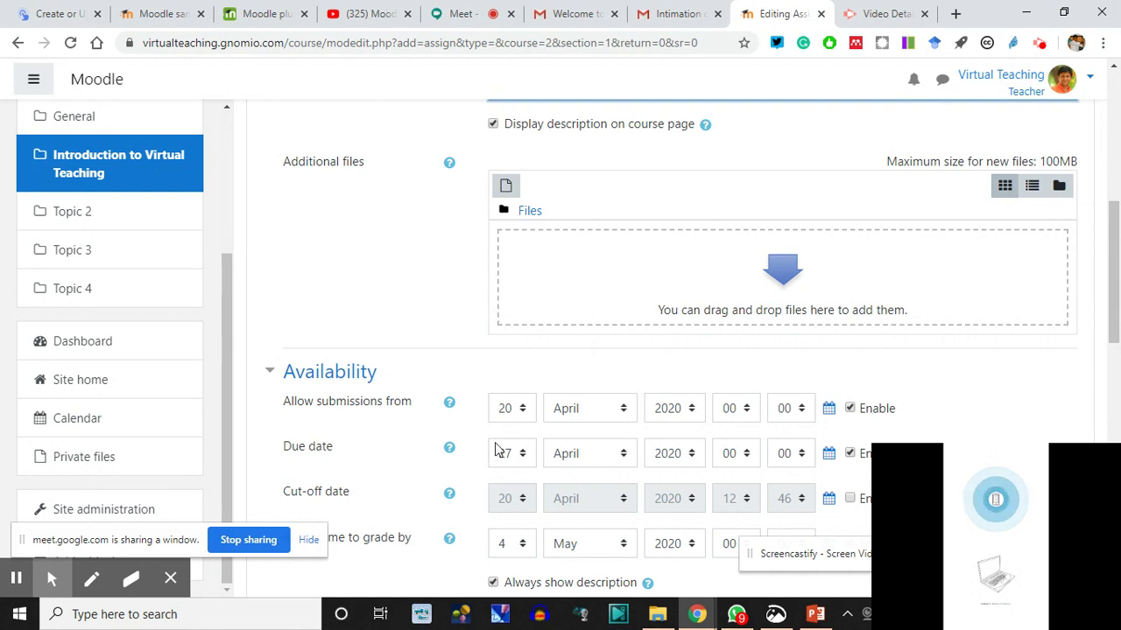
click(526, 442)
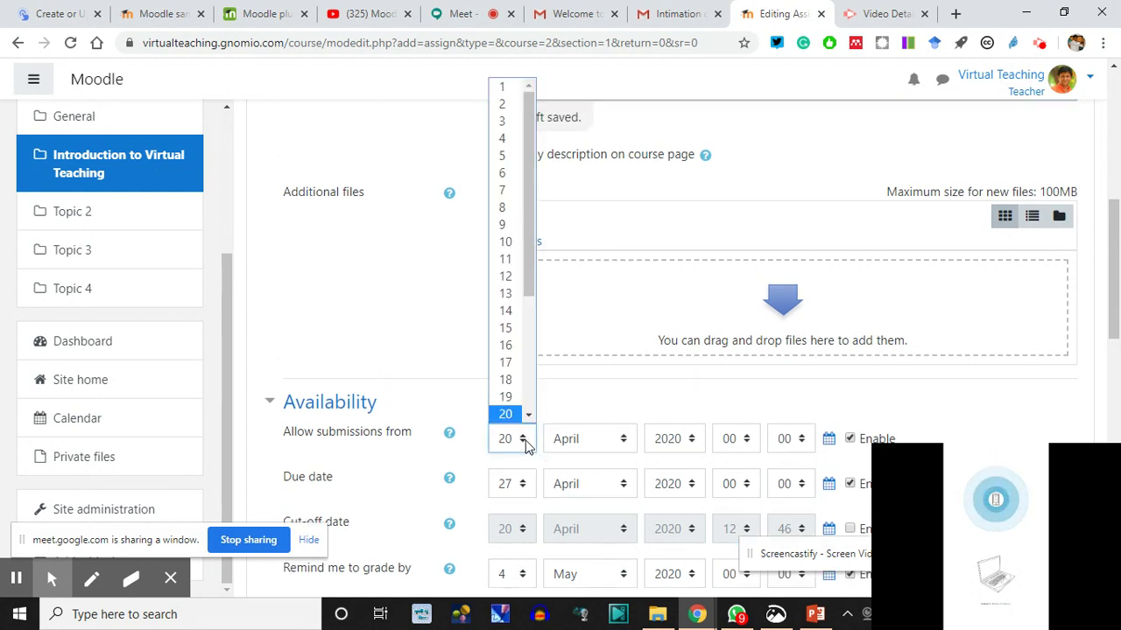
drag(527, 270, 531, 362)
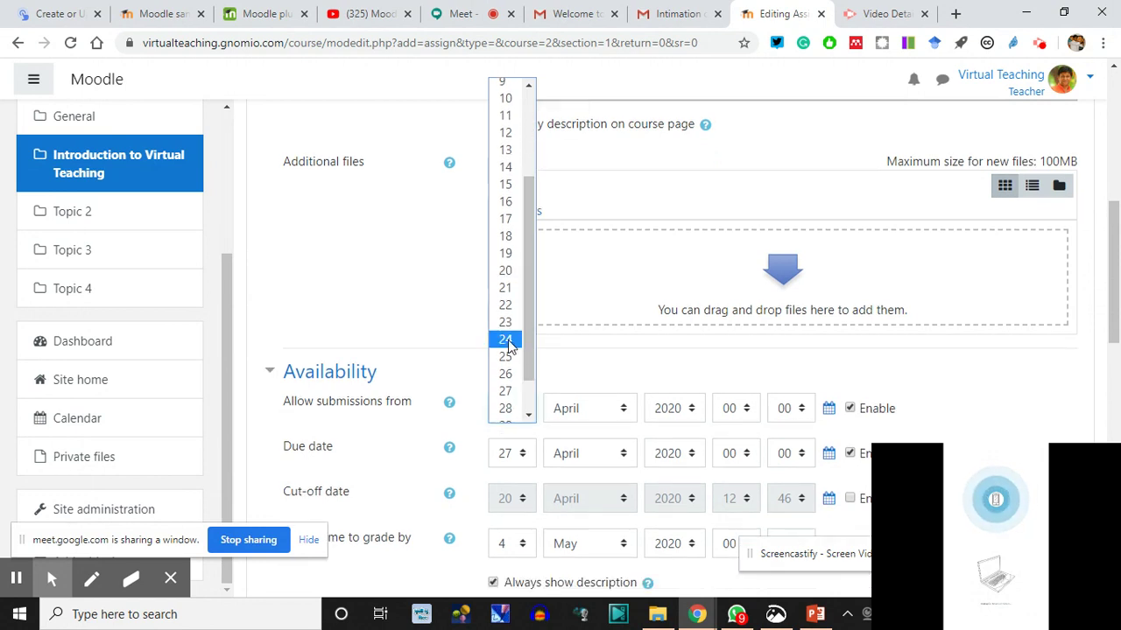
click(508, 342)
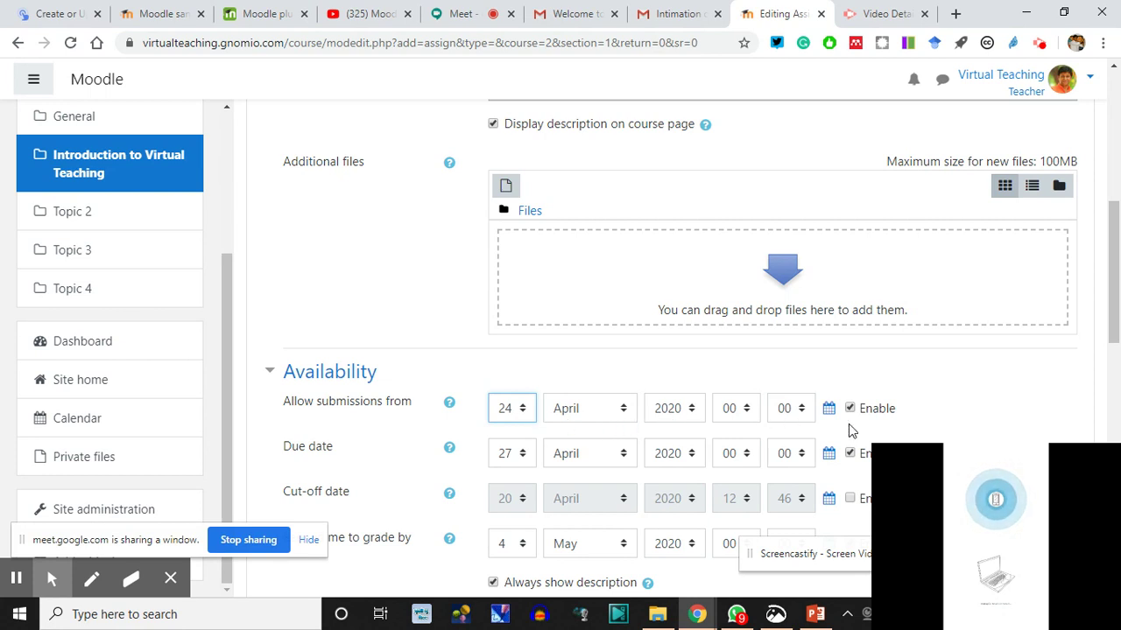
- Set the assignment's due date to 25 April 2020 and read the help note on the cut-off date
click(524, 461)
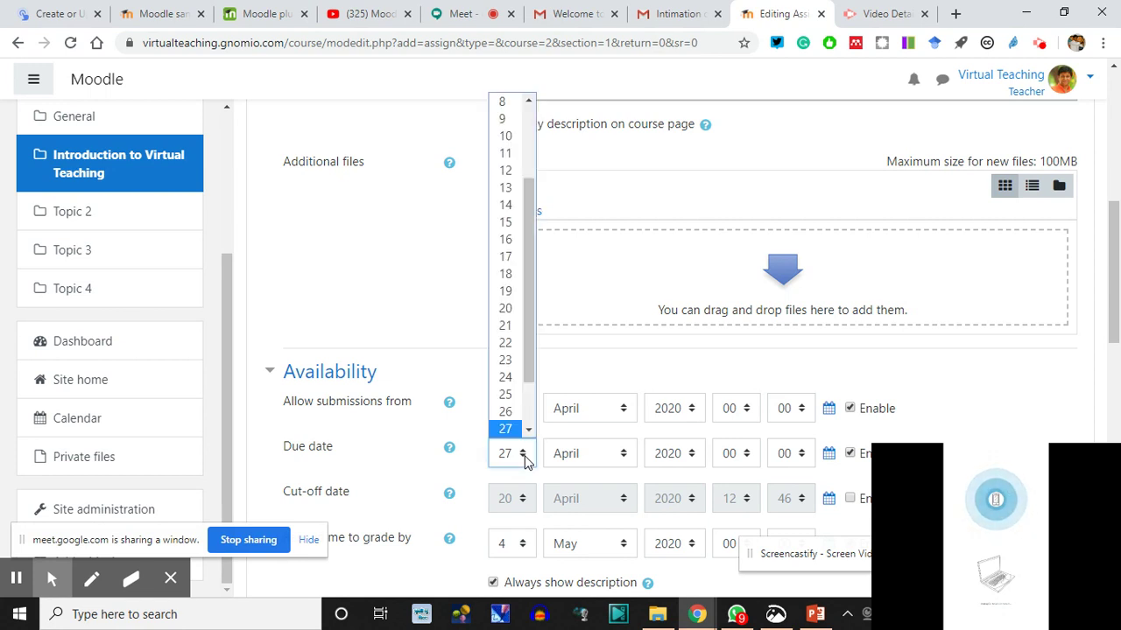
click(514, 400)
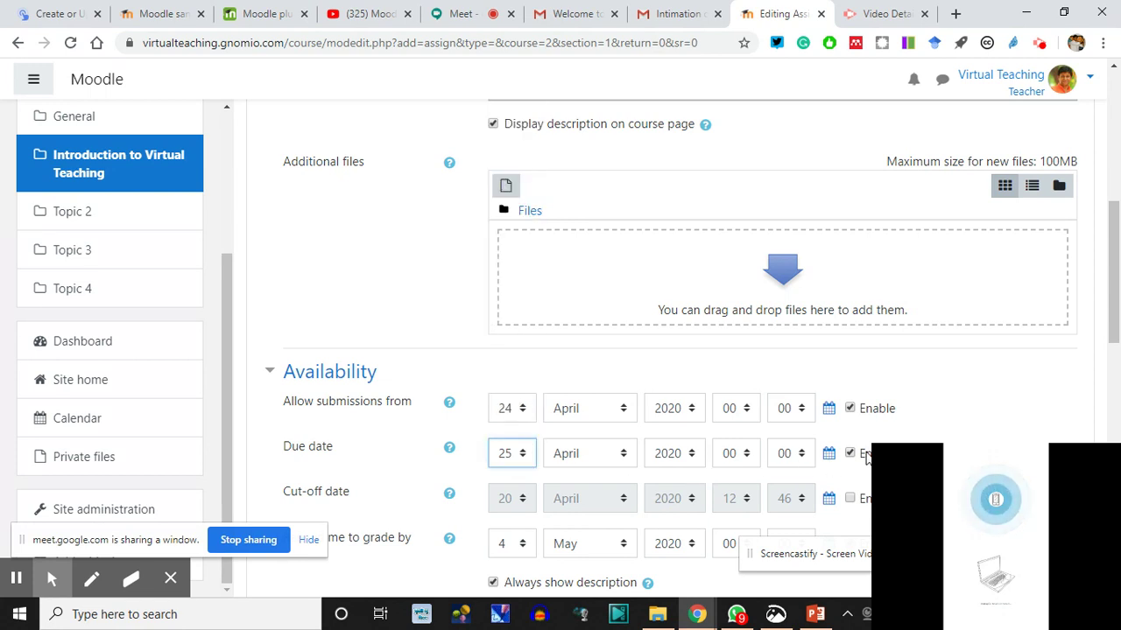
click(449, 495)
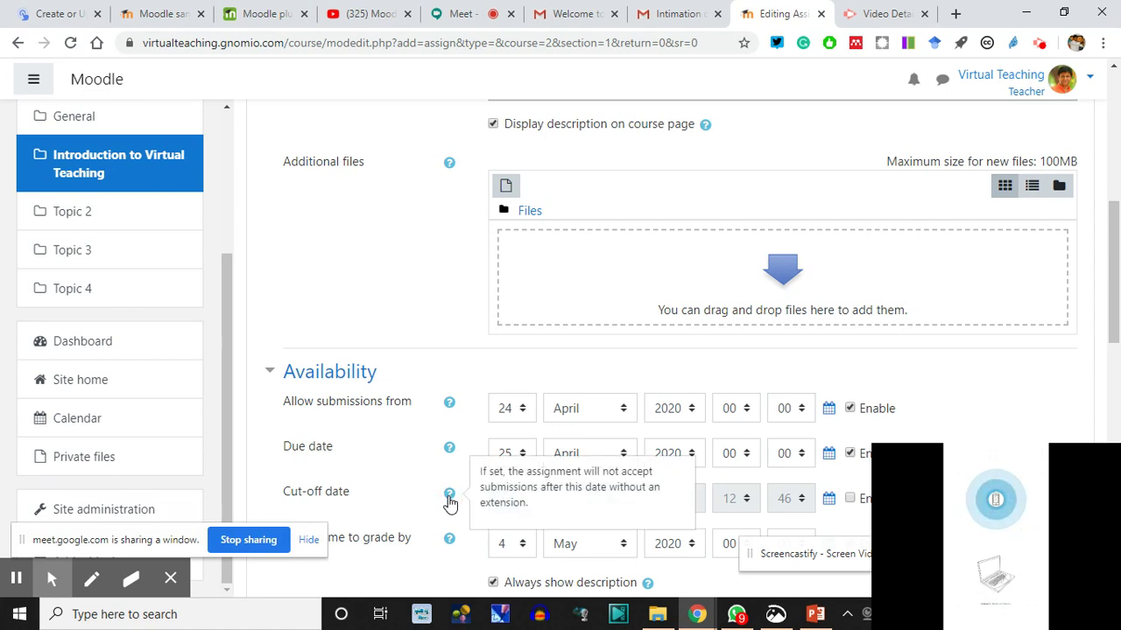
click(1000, 408)
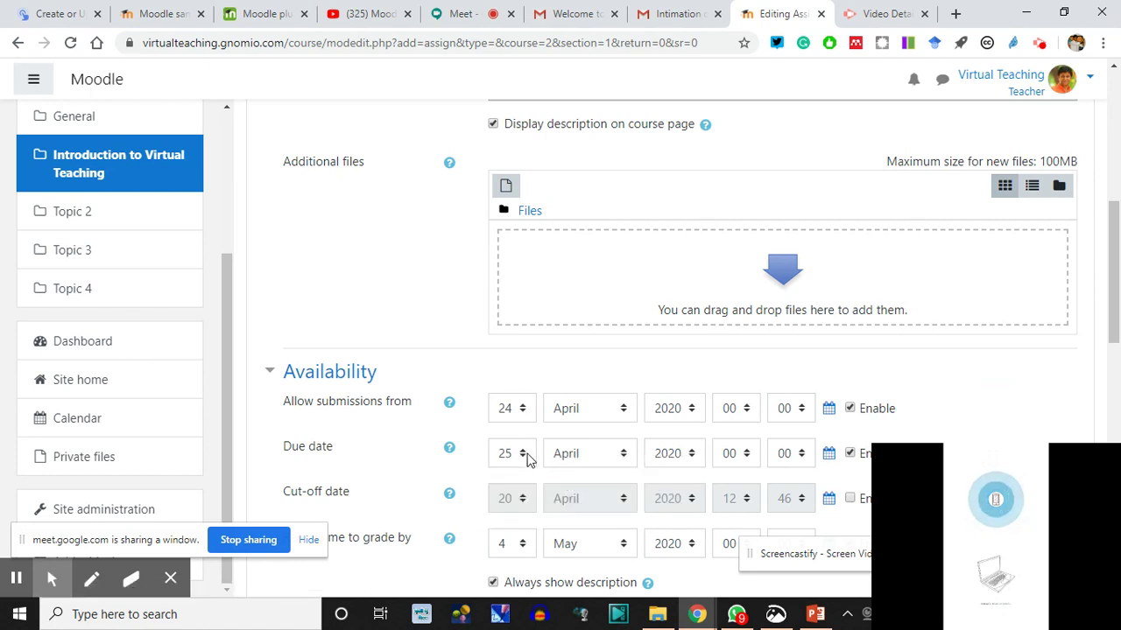
- Set the grading reminder date to 30 April 2020
scroll(528, 459, down, 2)
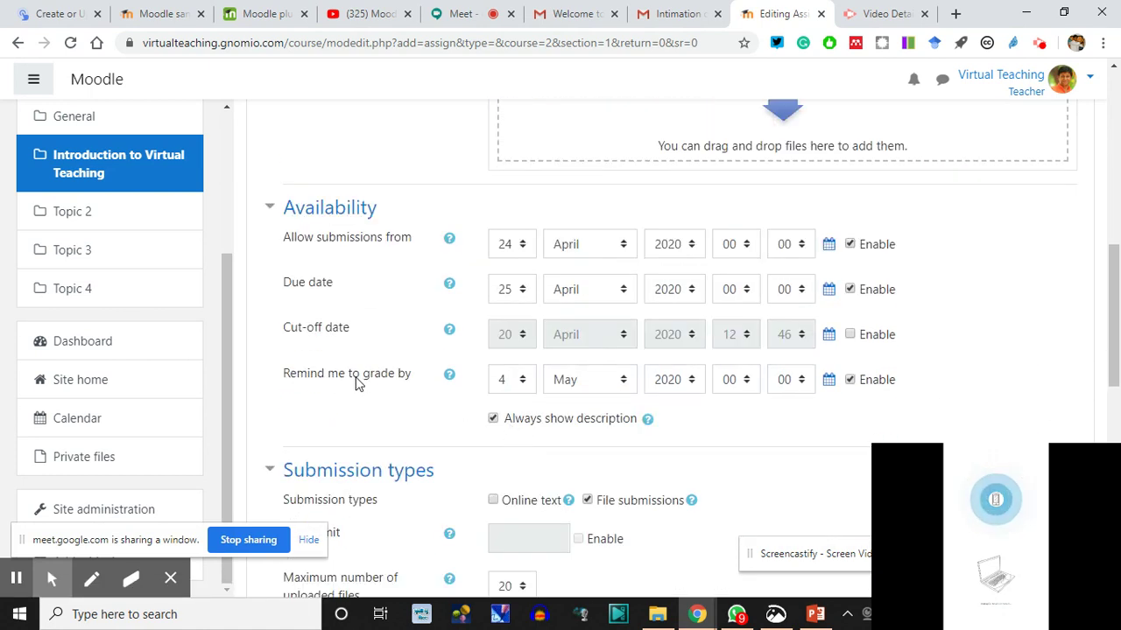
click(522, 386)
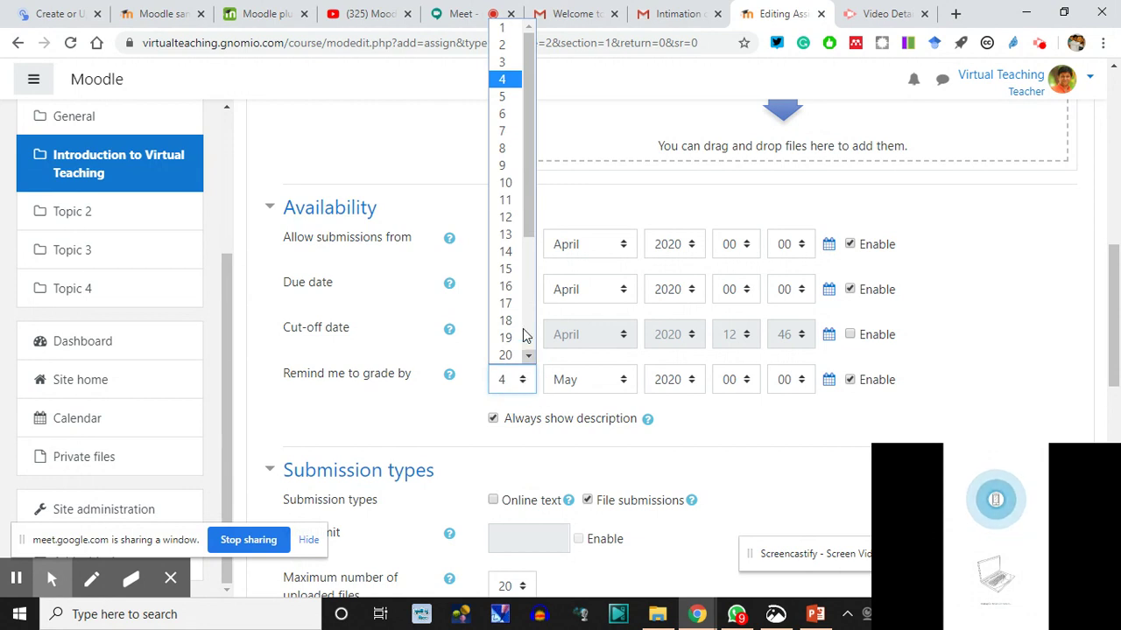
drag(529, 229, 528, 361)
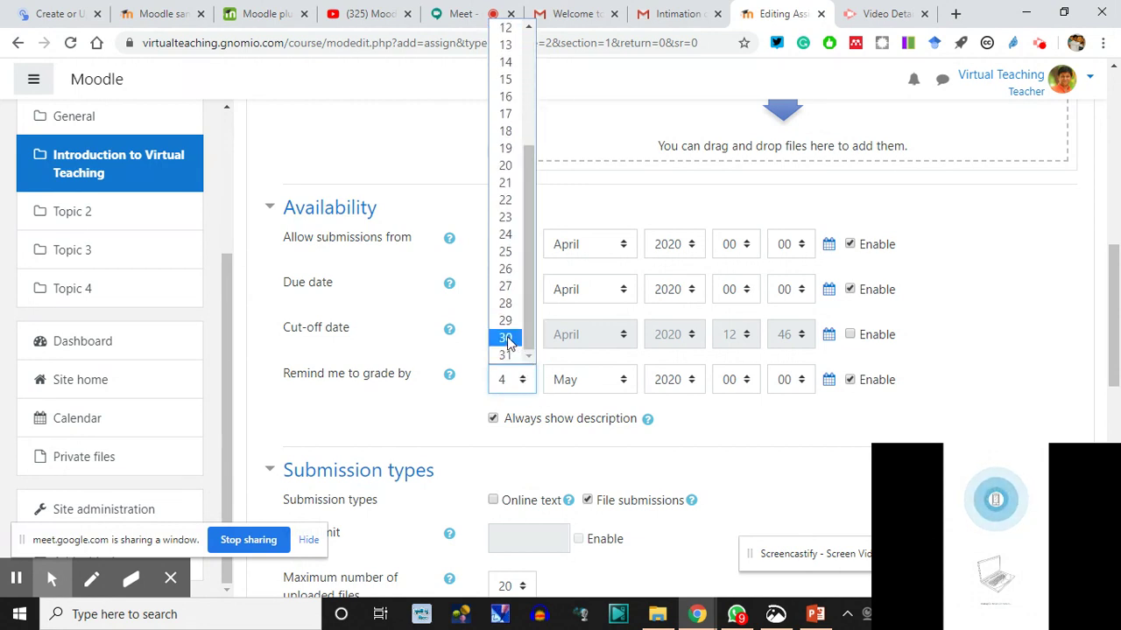
click(507, 338)
click(590, 385)
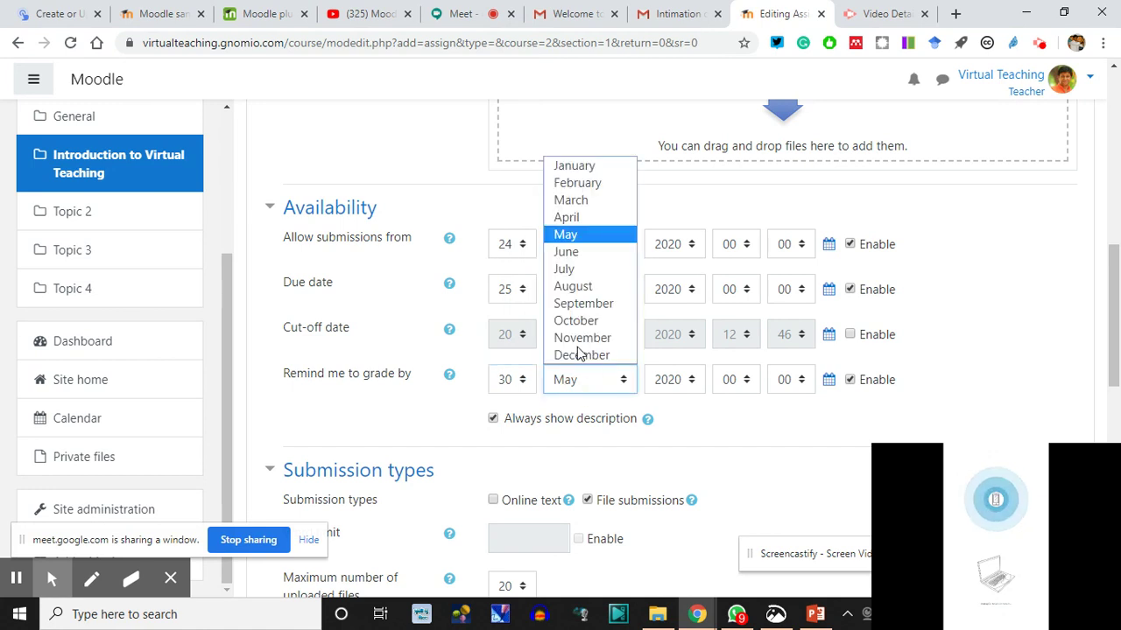
click(575, 236)
key(Up)
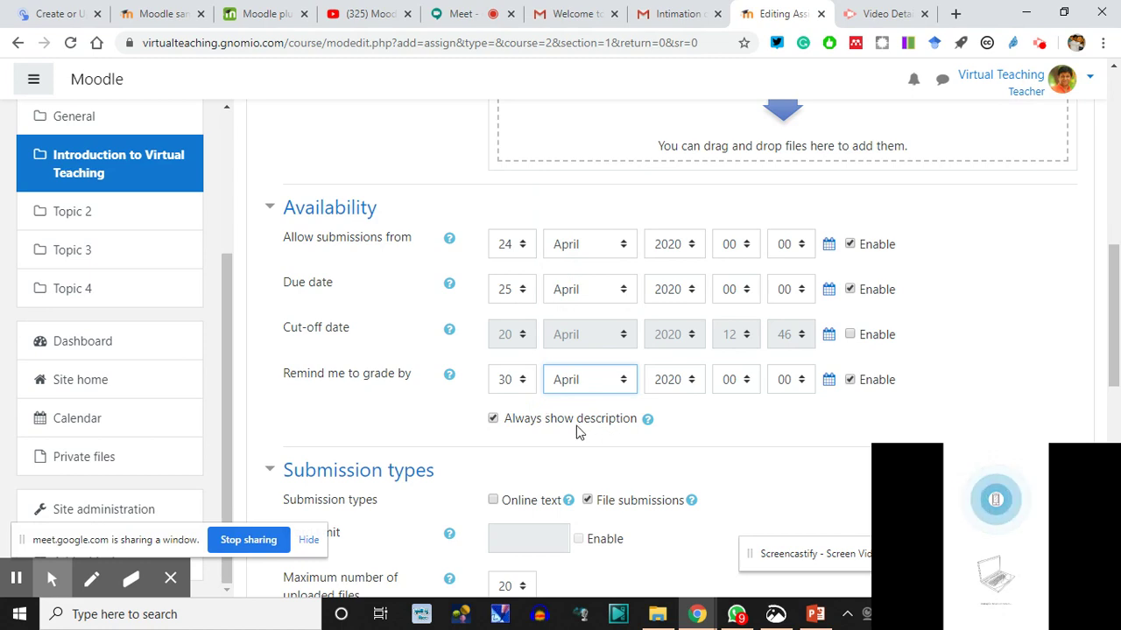
- Allow online text alongside file submissions and enable a word limit of 600
scroll(525, 415, down, 2)
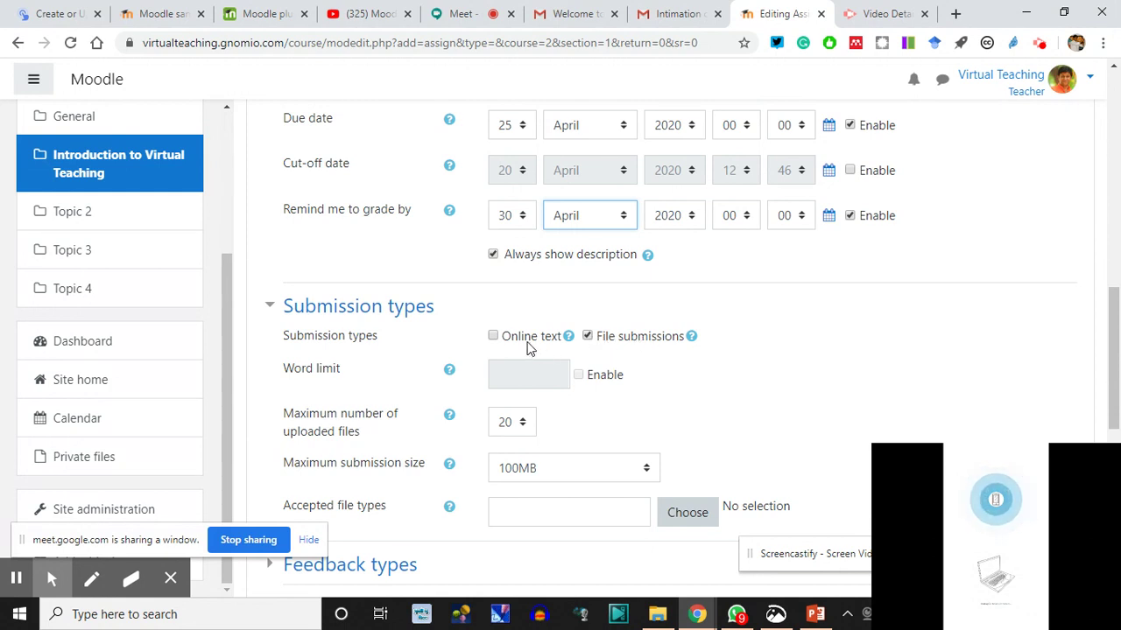
click(493, 337)
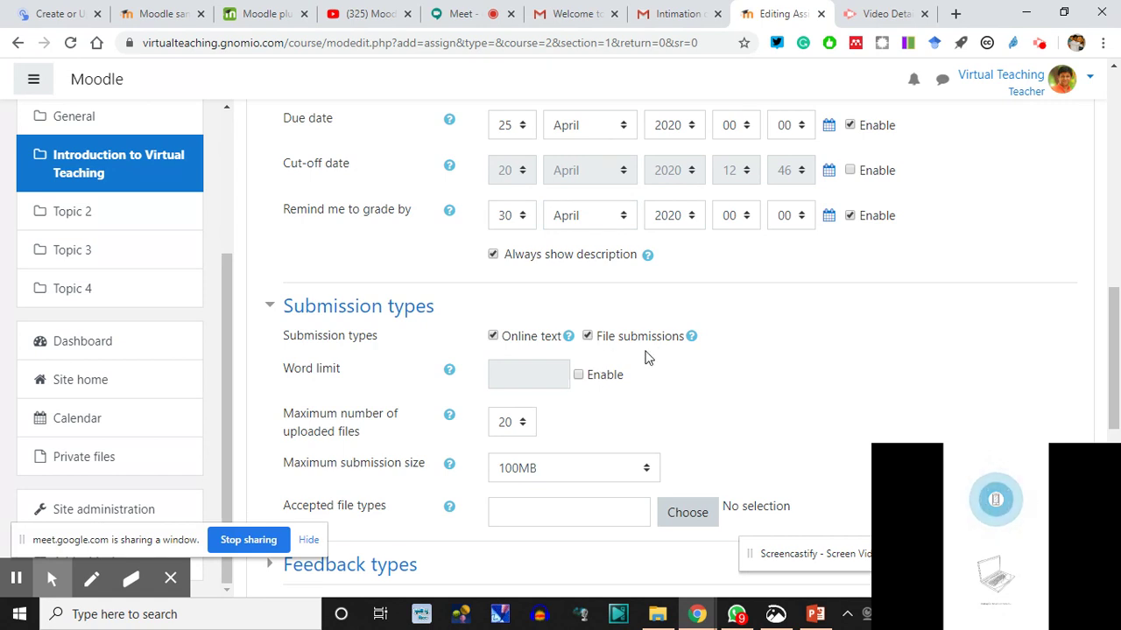
click(579, 375)
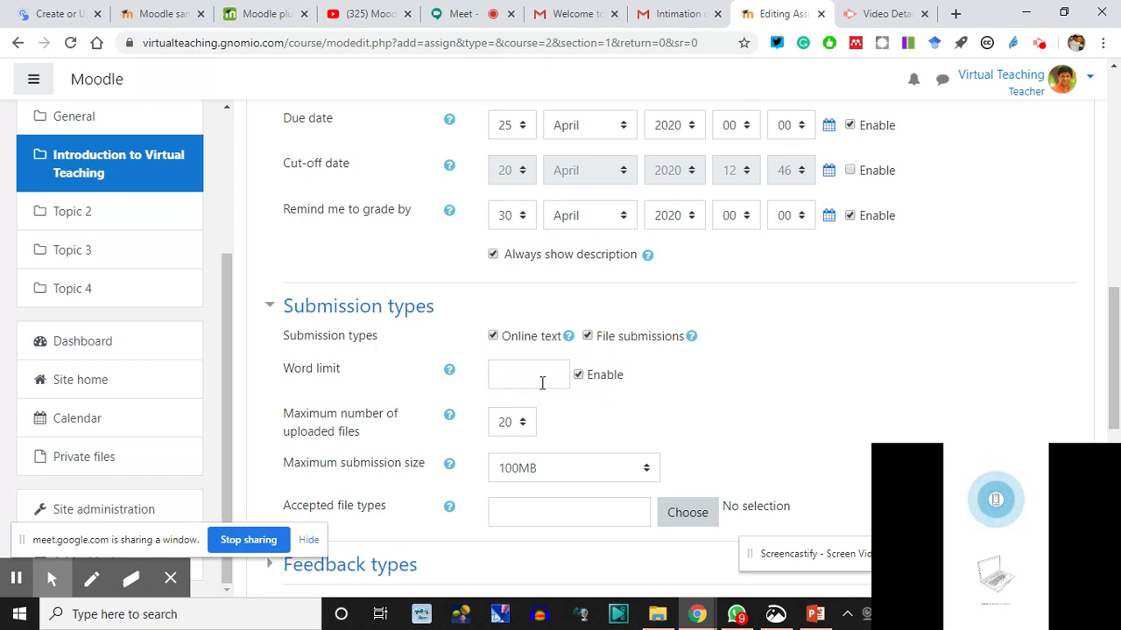
click(531, 383)
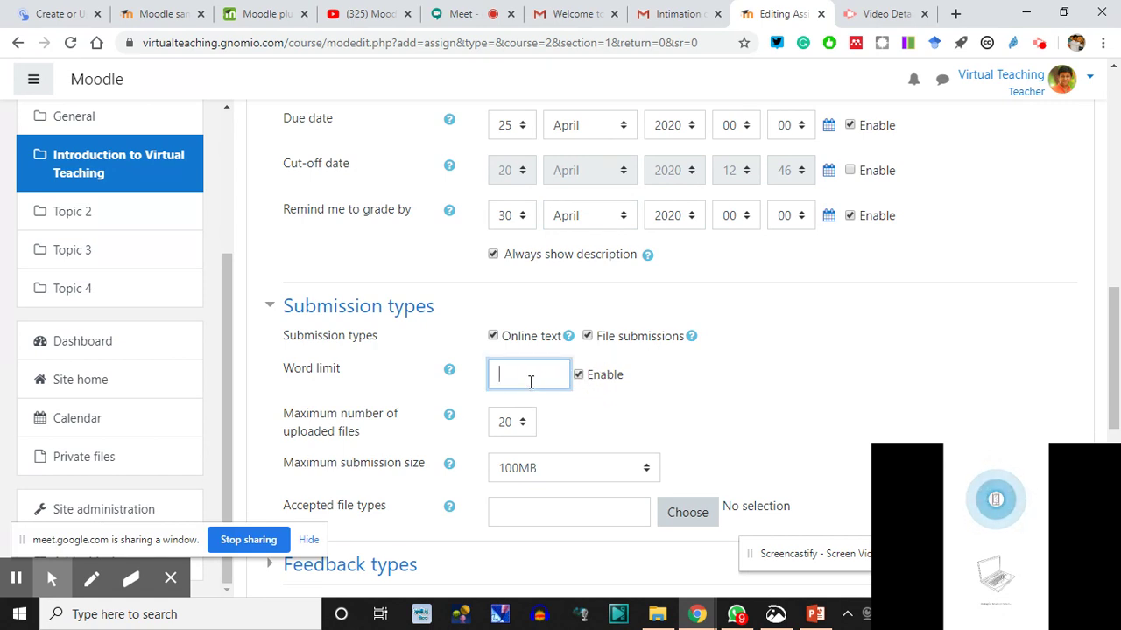
text(600)
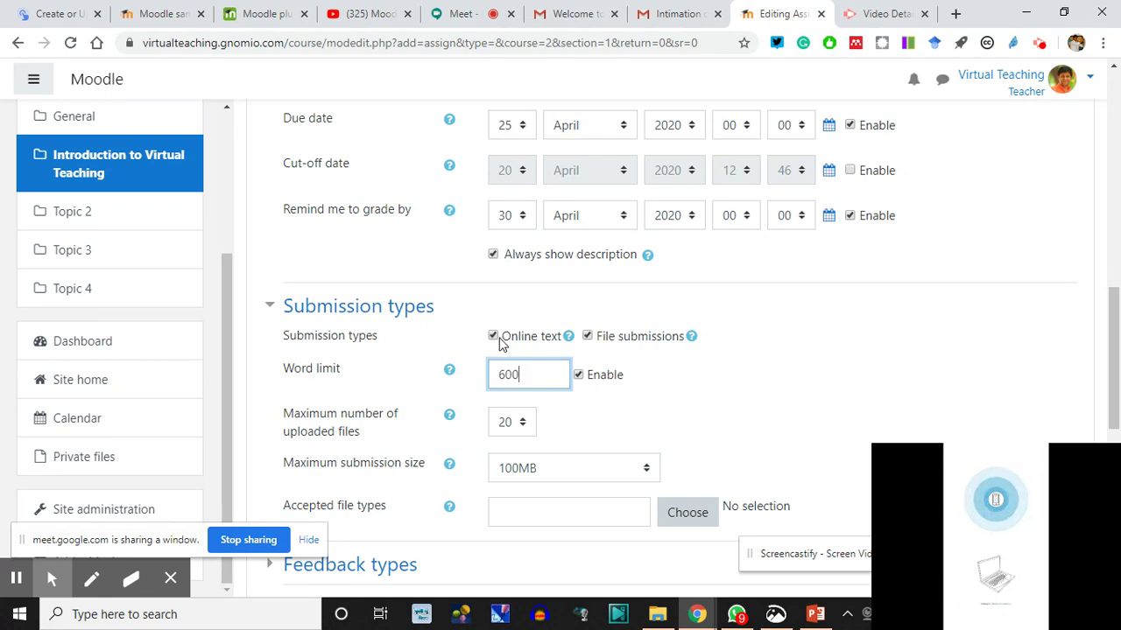
click(494, 339)
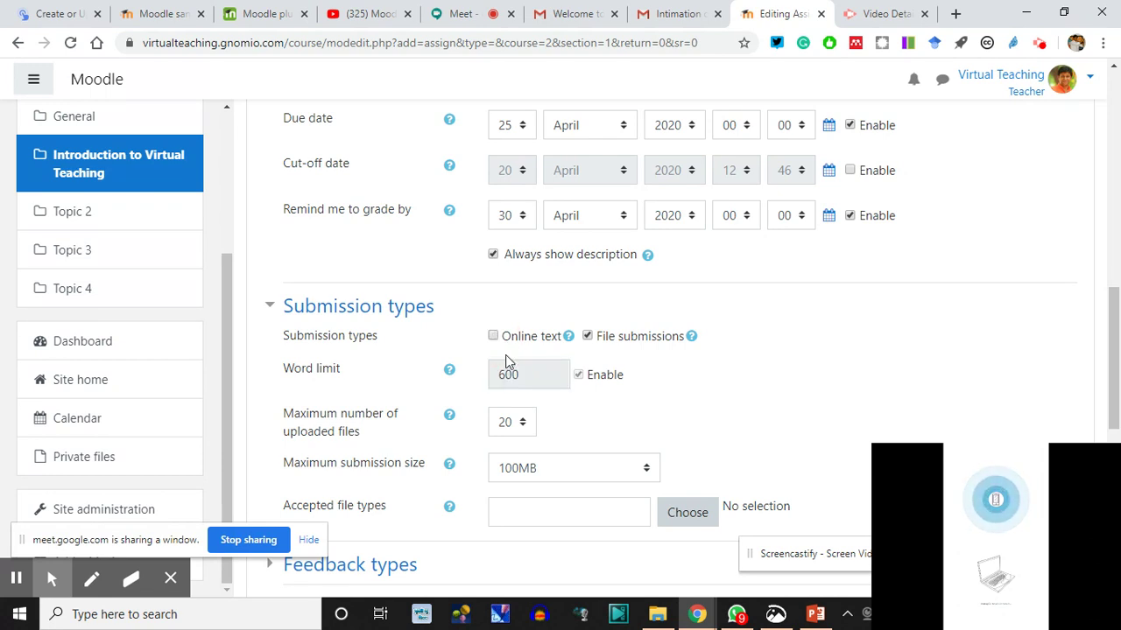
click(493, 336)
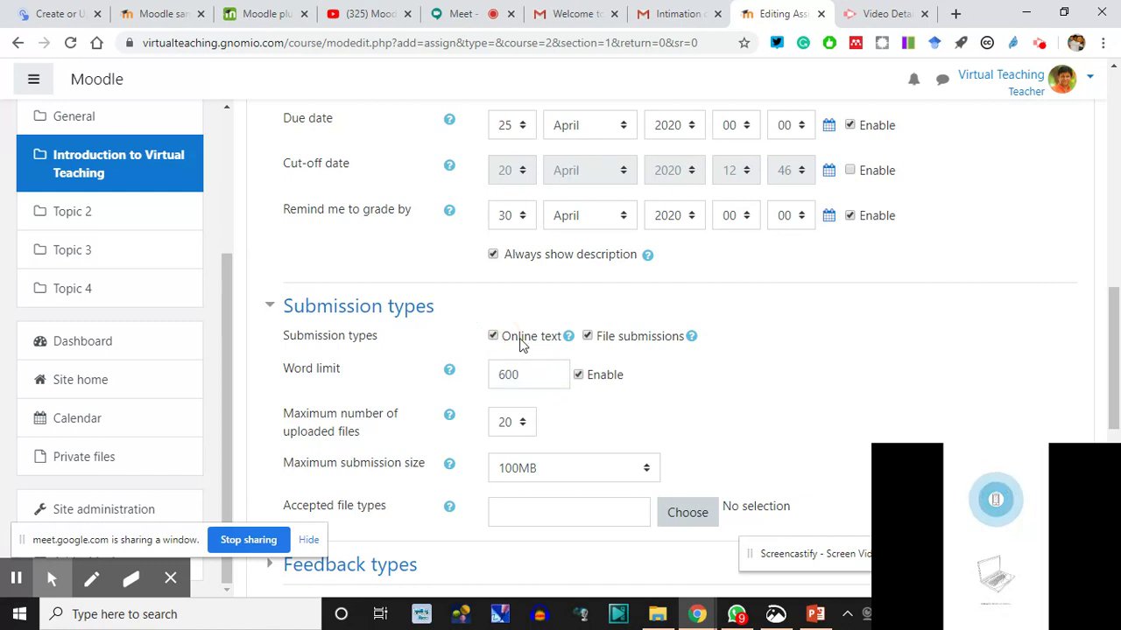
- Set the maximum number of uploaded files to 3
scroll(491, 395, down, 2)
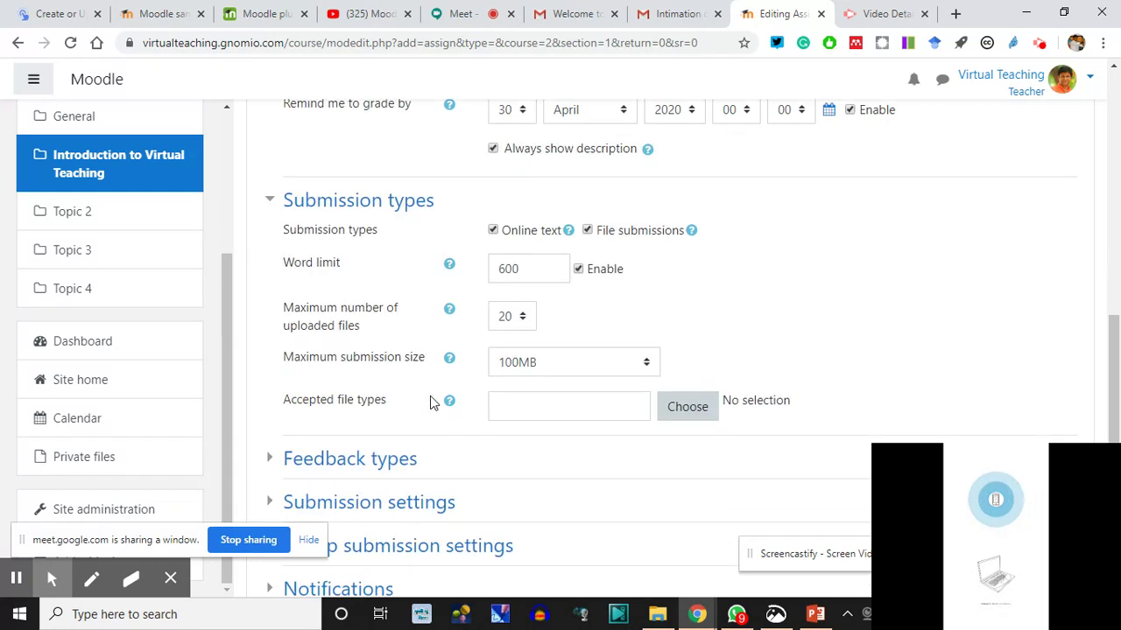
click(520, 258)
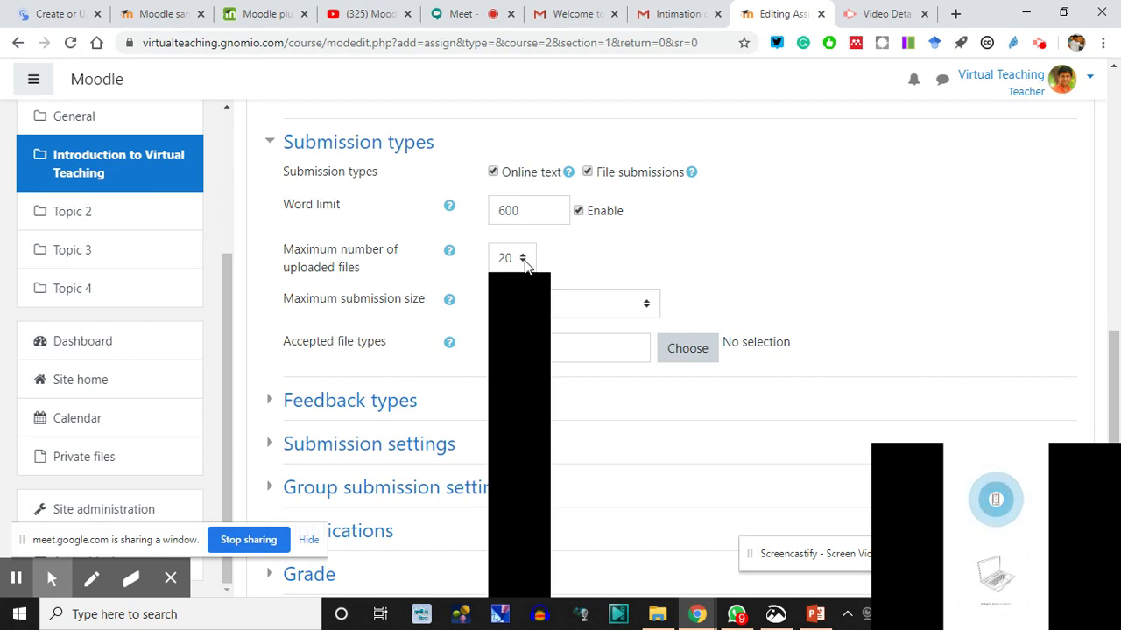
scroll(547, 311, up, 1)
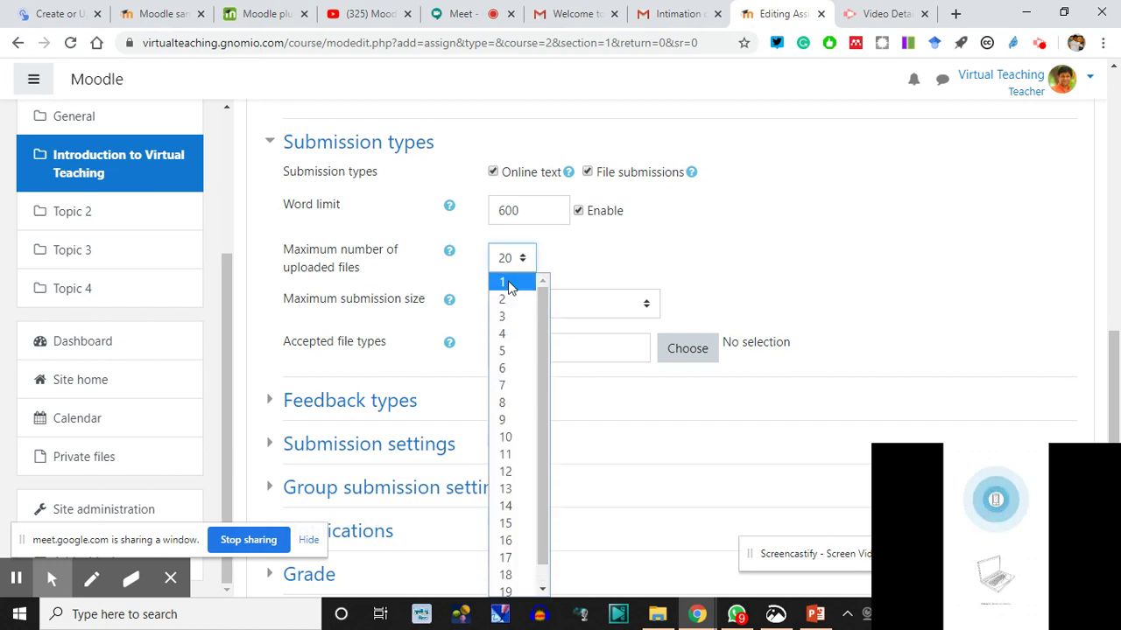
click(506, 282)
click(590, 254)
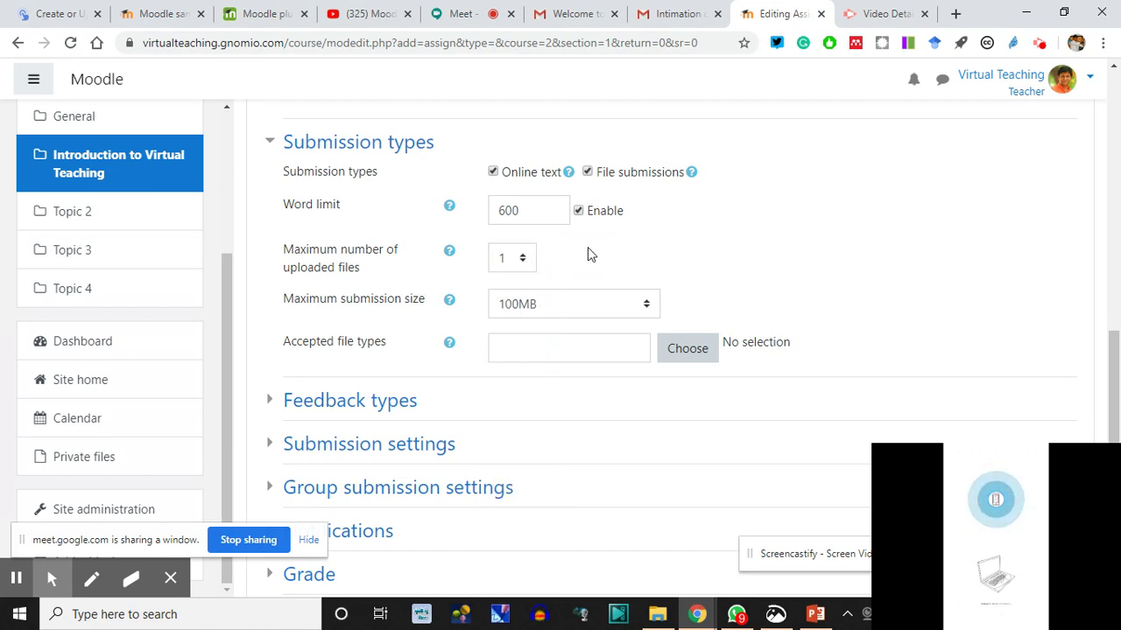
click(523, 259)
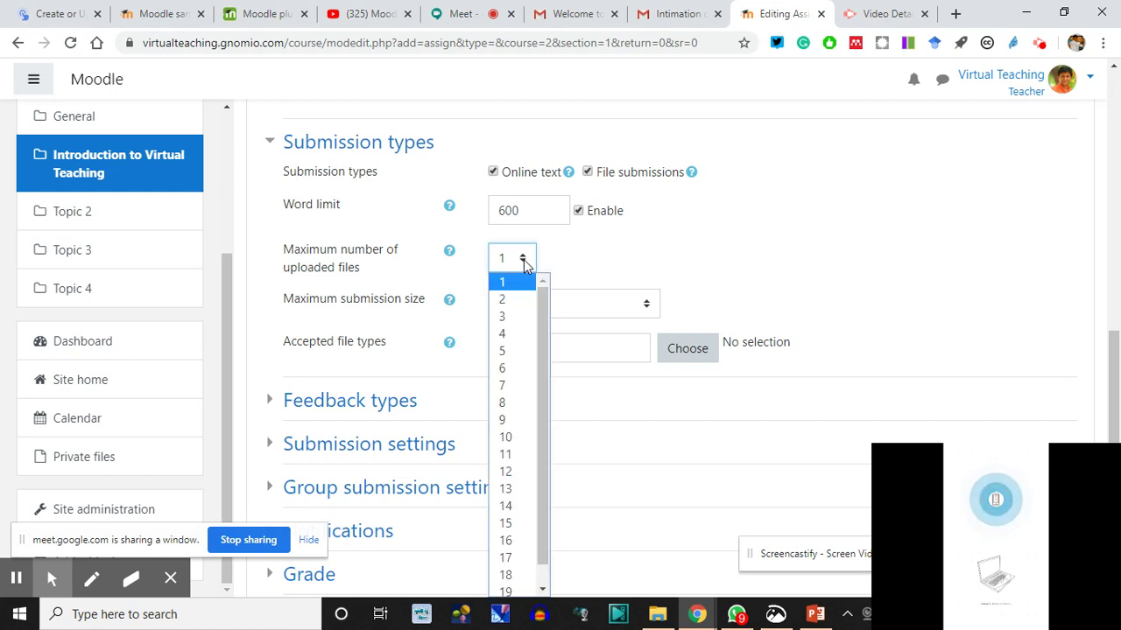
click(512, 319)
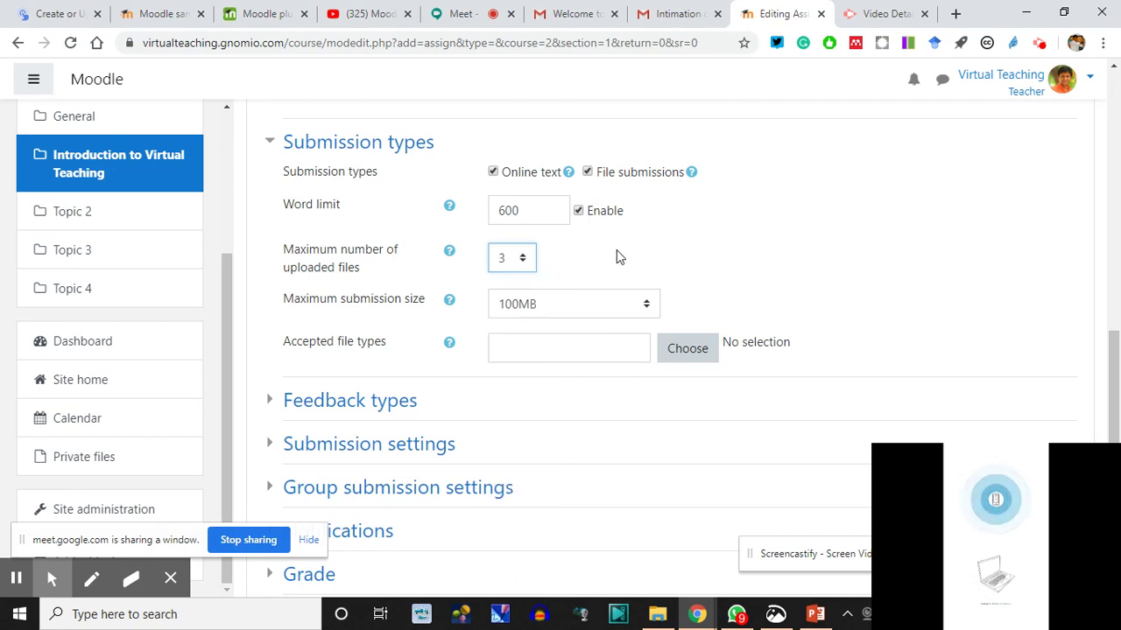
- Set the maximum submission size to 20MB and review the other size options
click(571, 312)
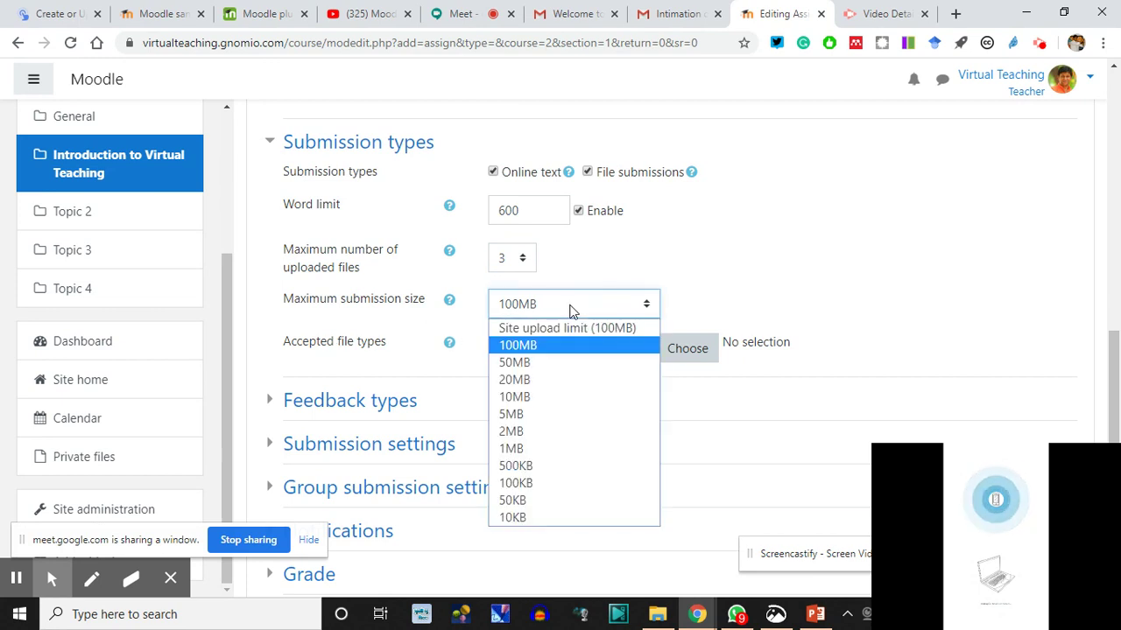
click(533, 385)
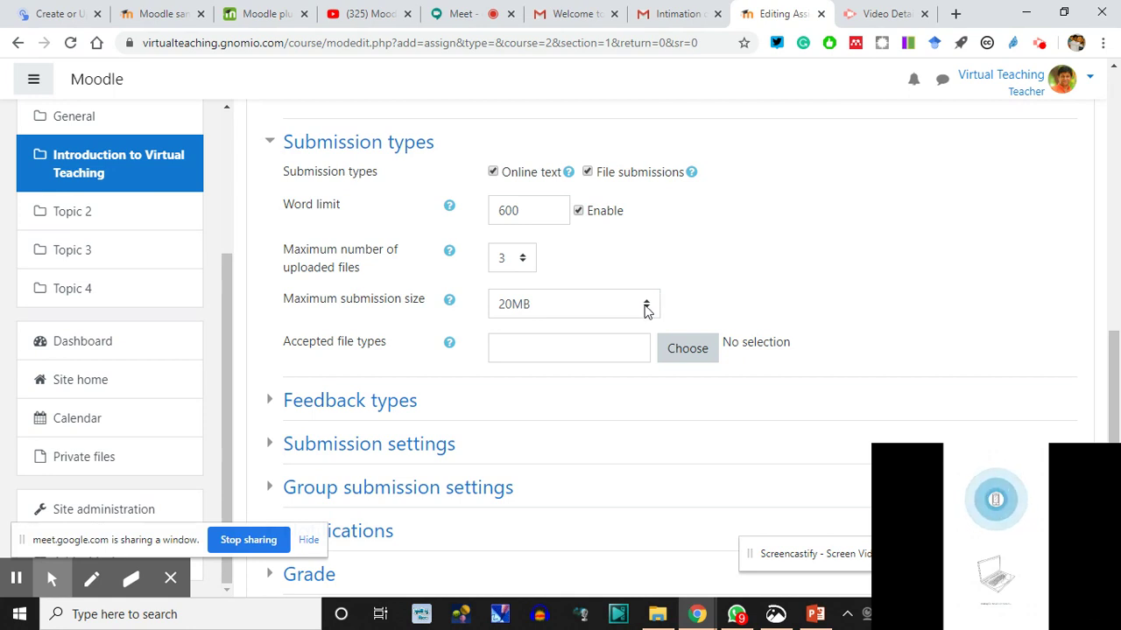
click(646, 304)
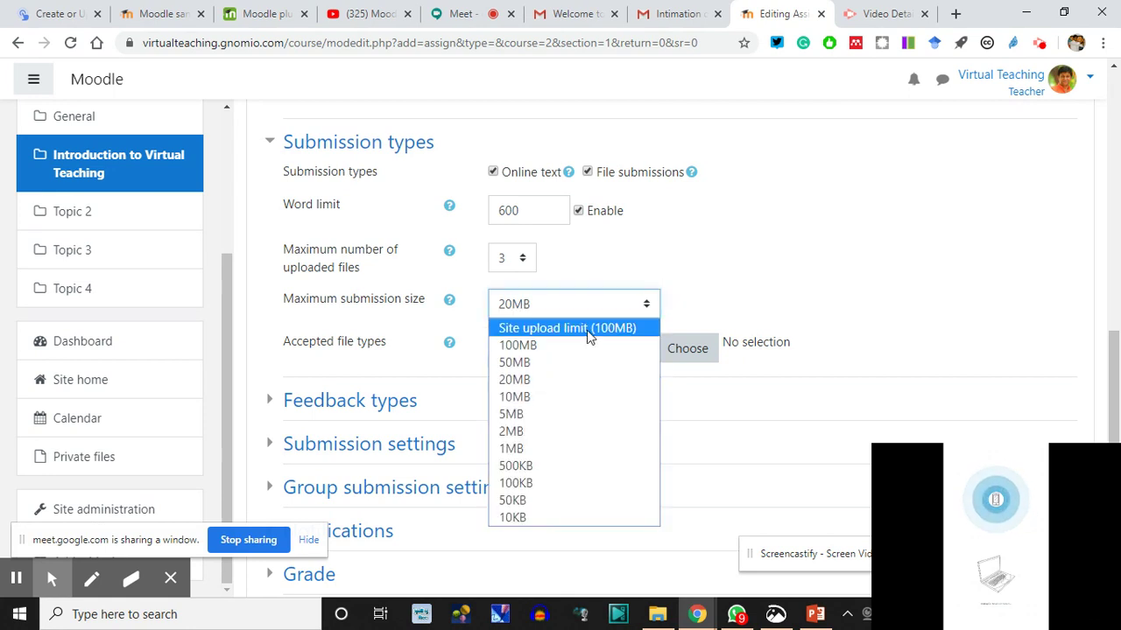
click(710, 270)
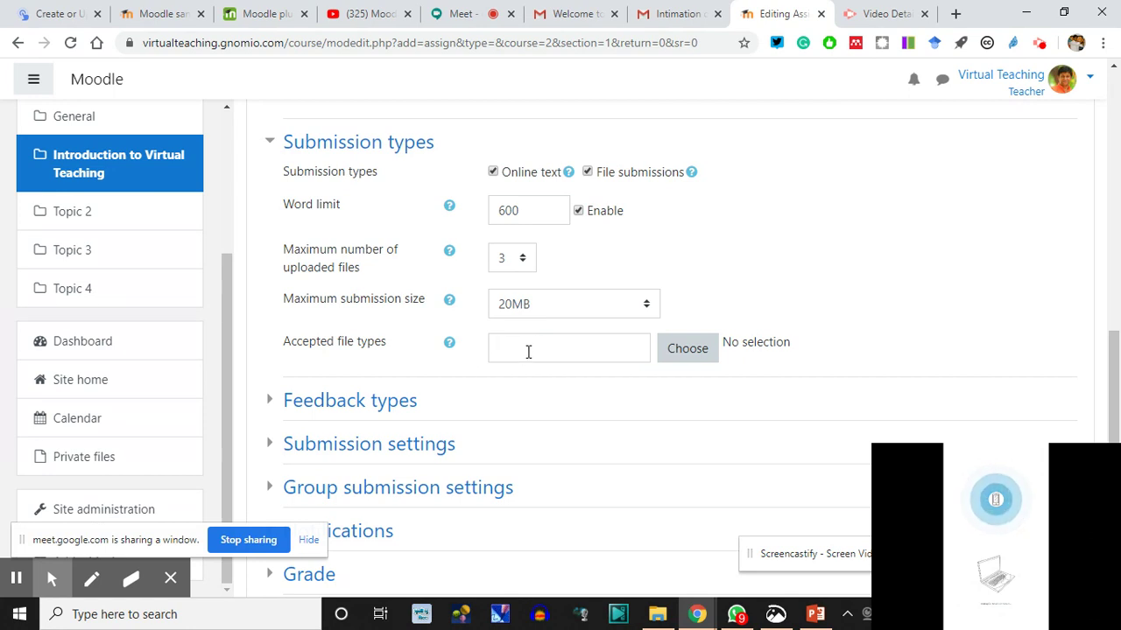
- Read the help for accepted file types, open the file type chooser and select Document files
click(450, 343)
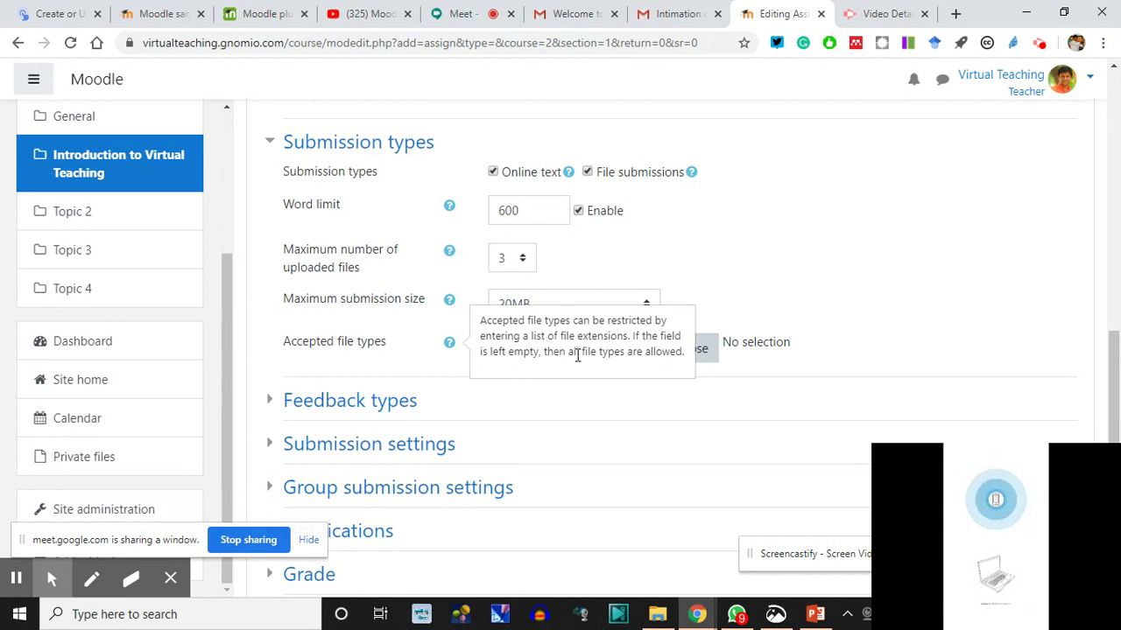
click(729, 278)
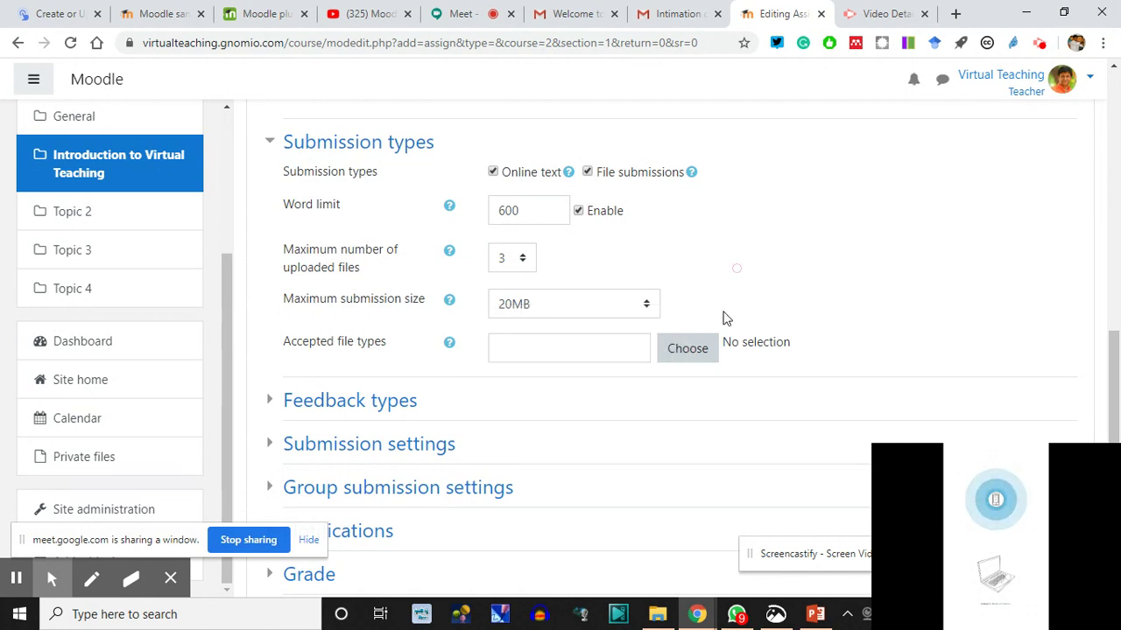
click(695, 351)
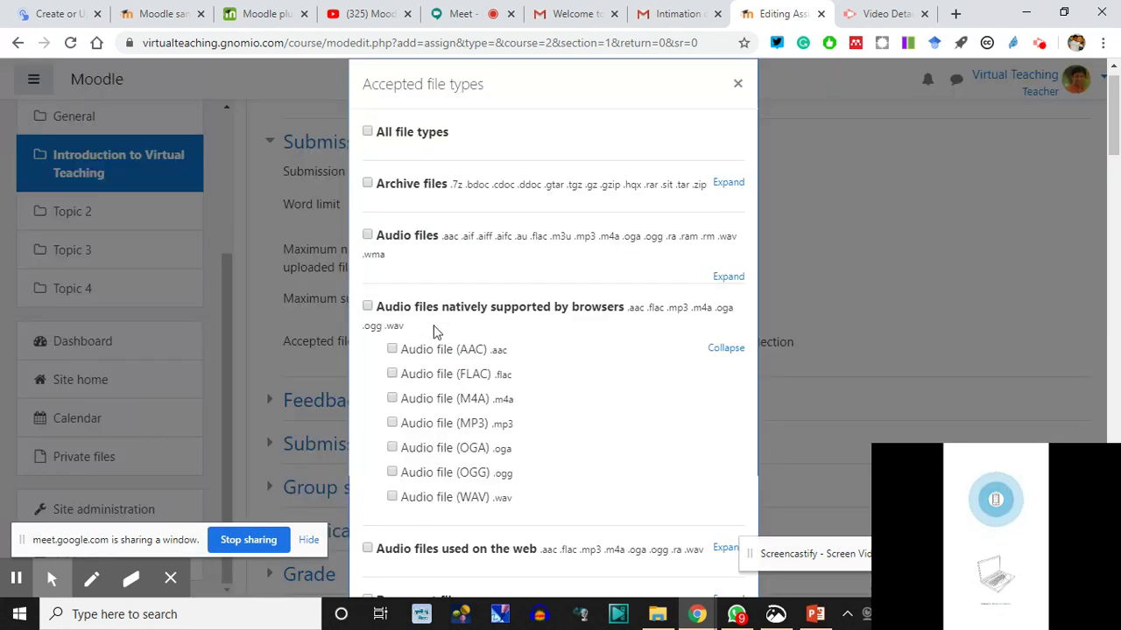
scroll(444, 376, down, 4)
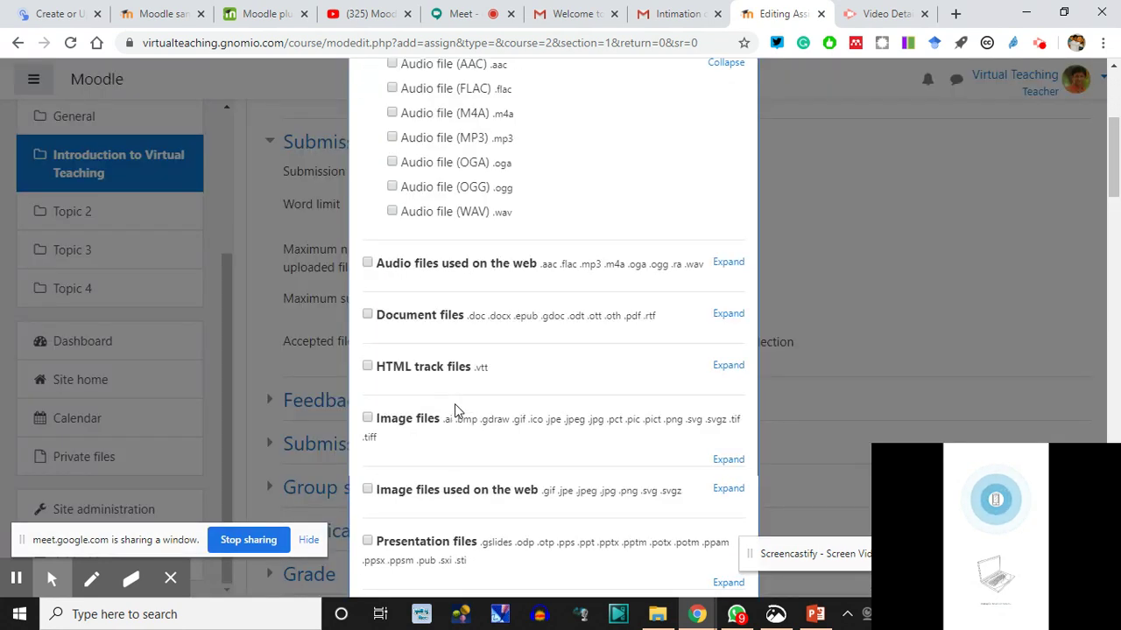
click(367, 272)
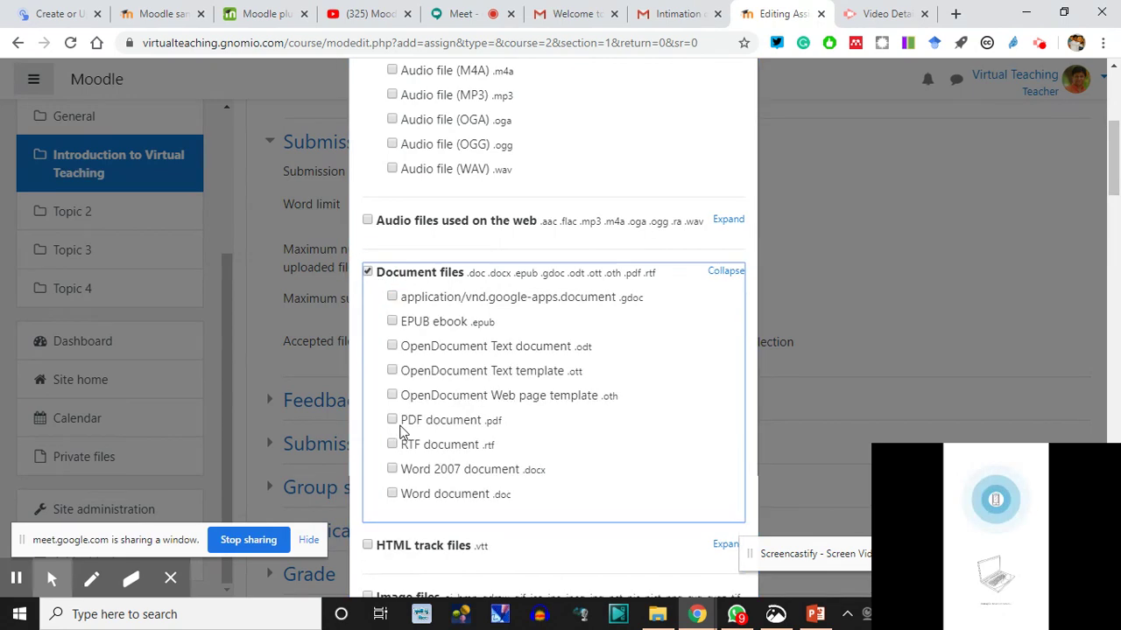
scroll(545, 380, down, 2)
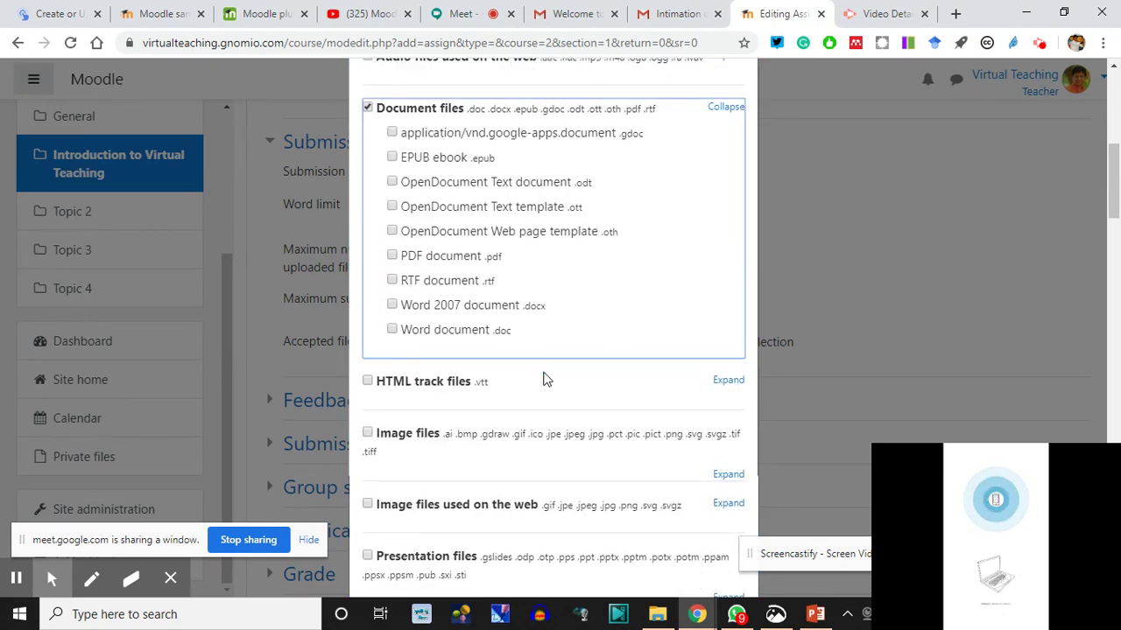
- Add Image files and Video files to the accepted file types and save the selection
scroll(448, 438, down, 1)
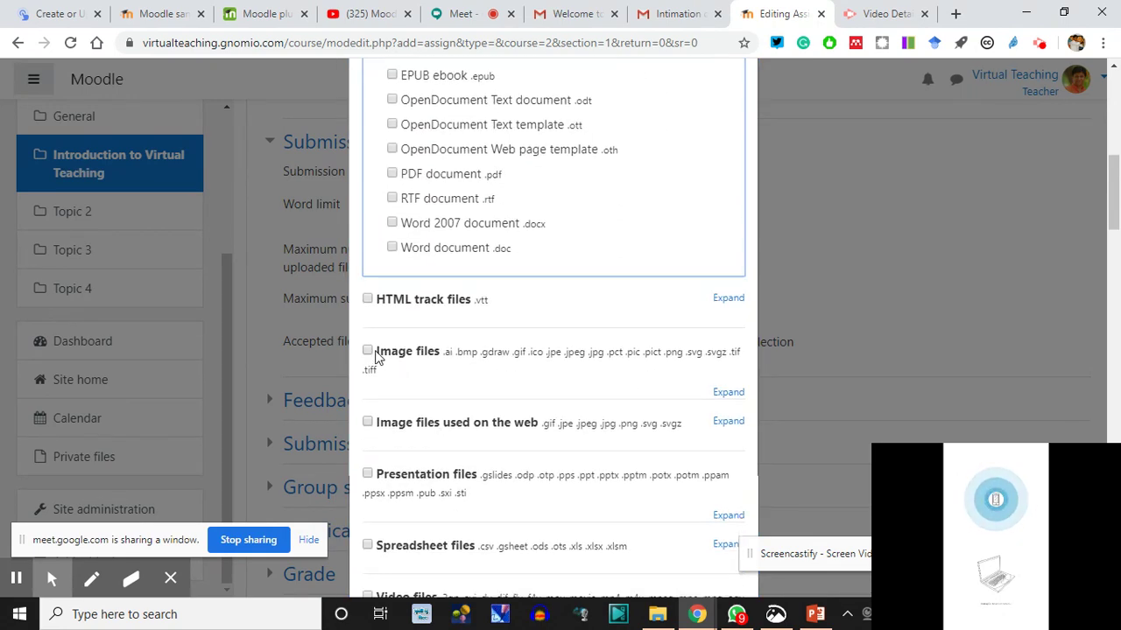
click(368, 352)
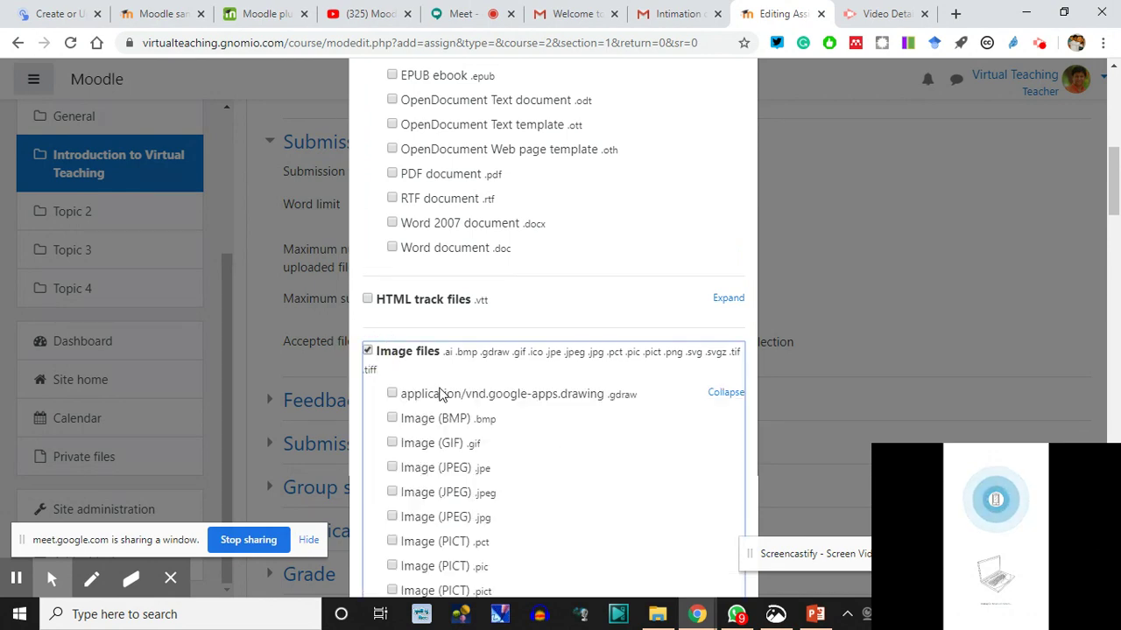
scroll(487, 443, down, 5)
scroll(486, 447, down, 1)
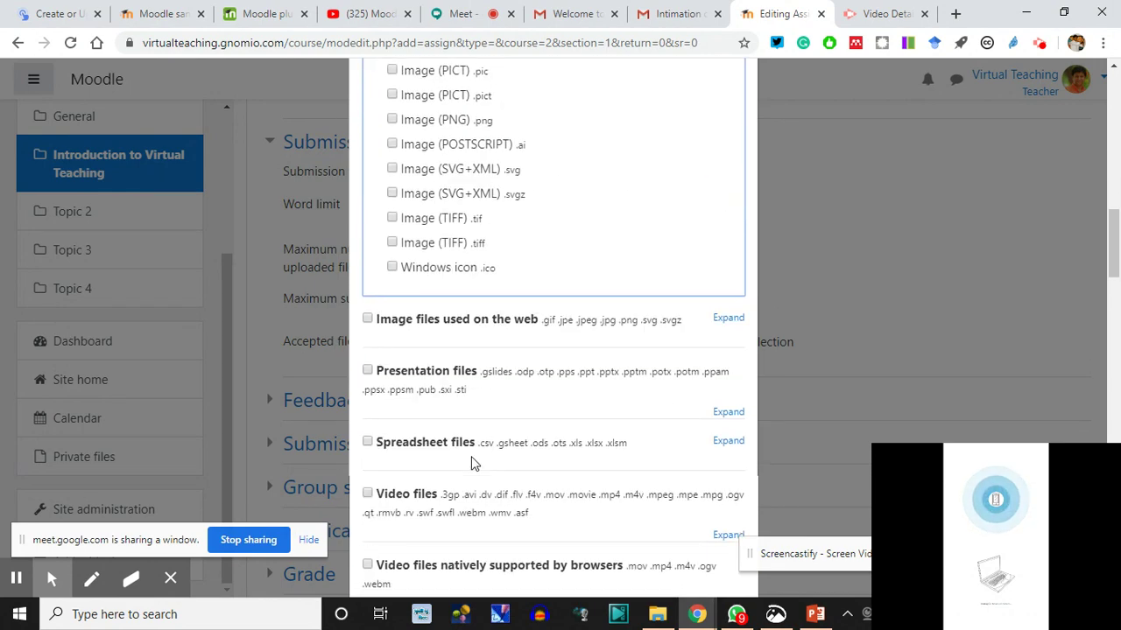
scroll(452, 455, down, 1)
click(368, 418)
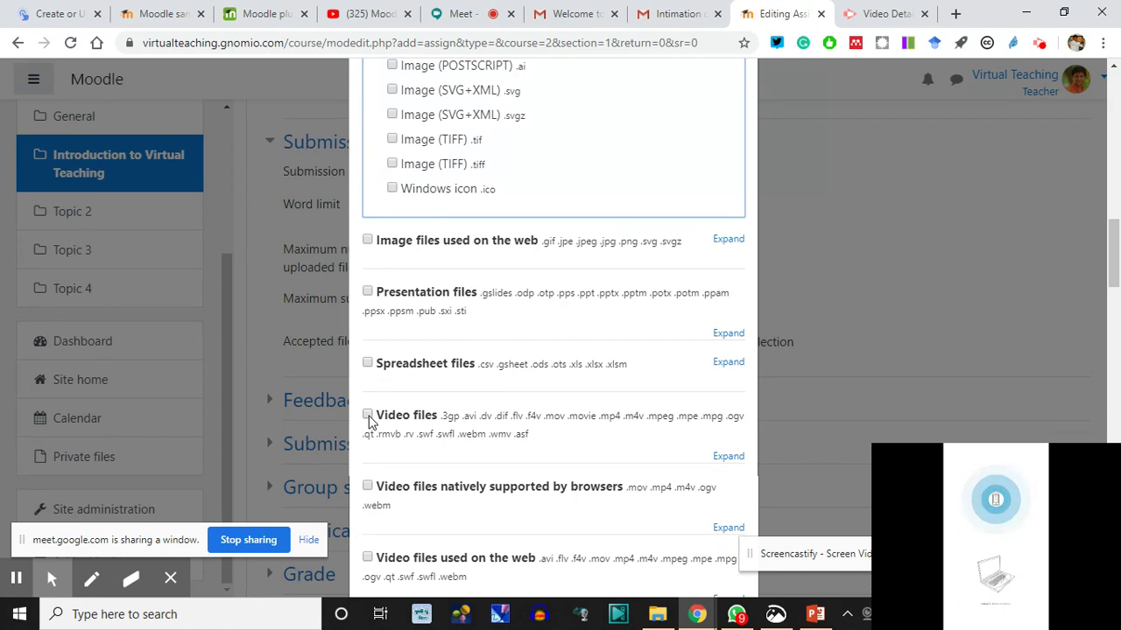
scroll(455, 449, down, 5)
scroll(455, 449, down, 15)
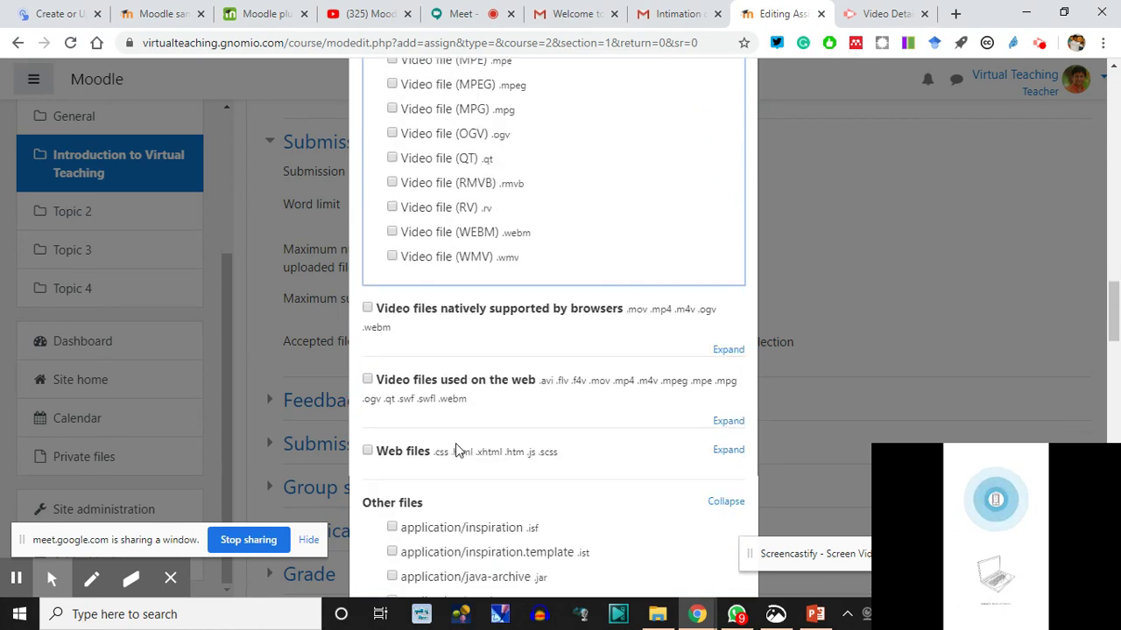
scroll(683, 477, down, 10)
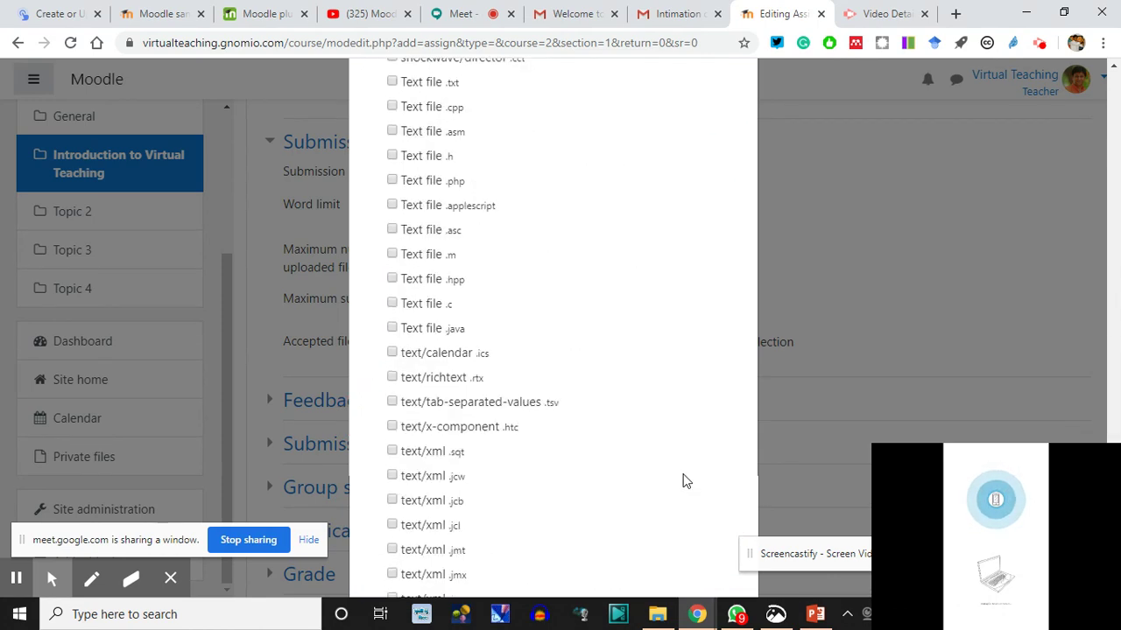
click(625, 560)
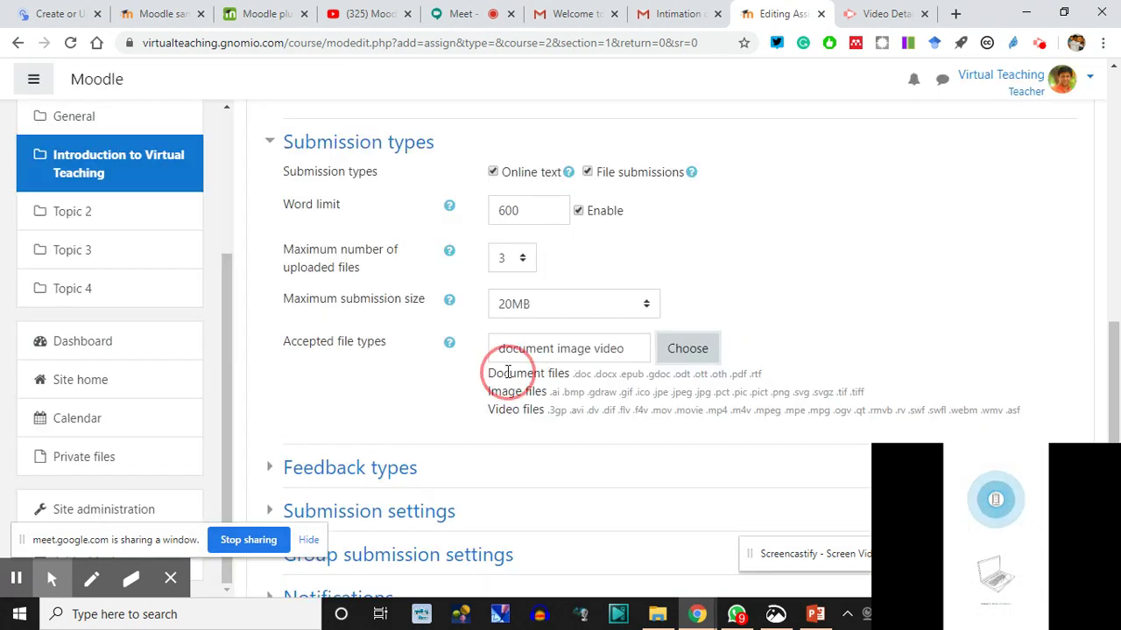
double_click(493, 373)
click(464, 395)
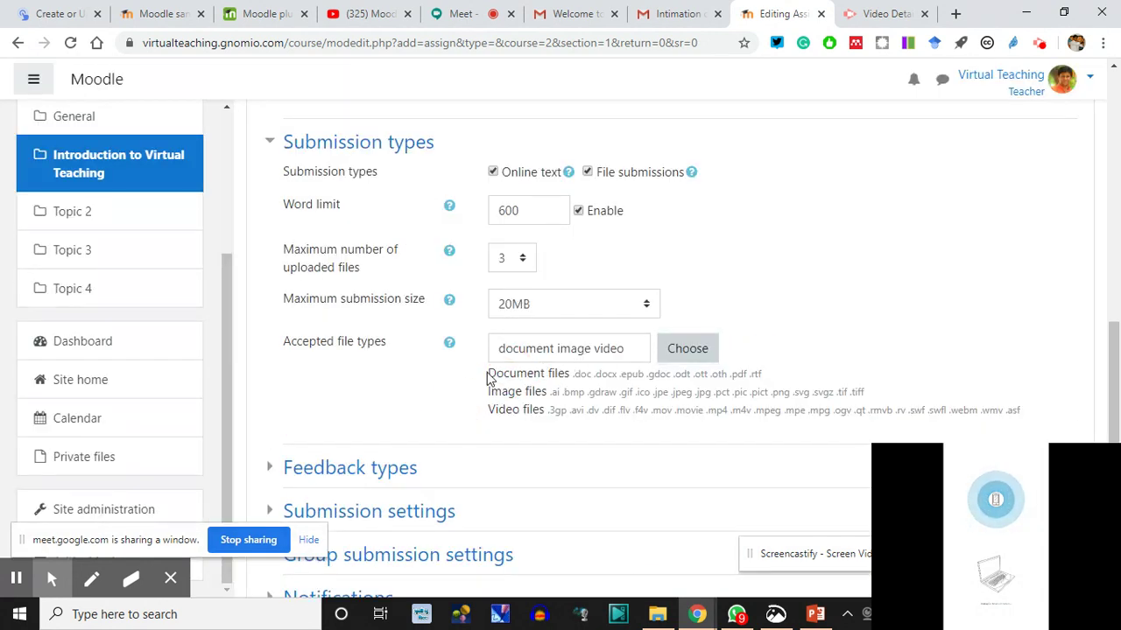
- Remove video from the accepted file types, and clear the remaining document and image entries
click(635, 347)
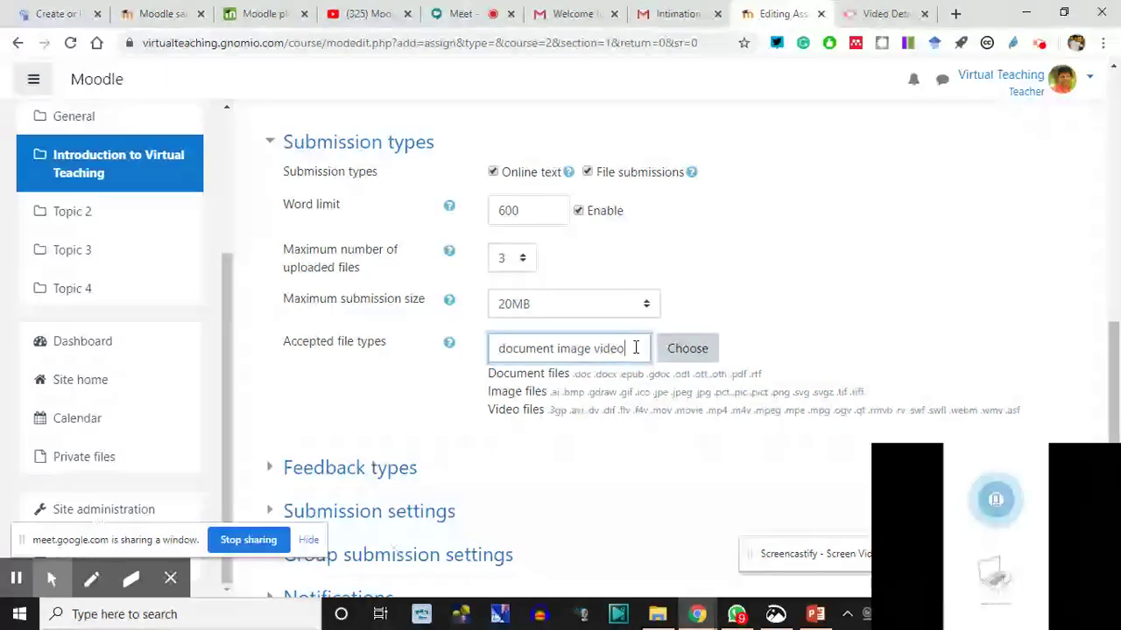
double_click(608, 349)
key(BackSpace)
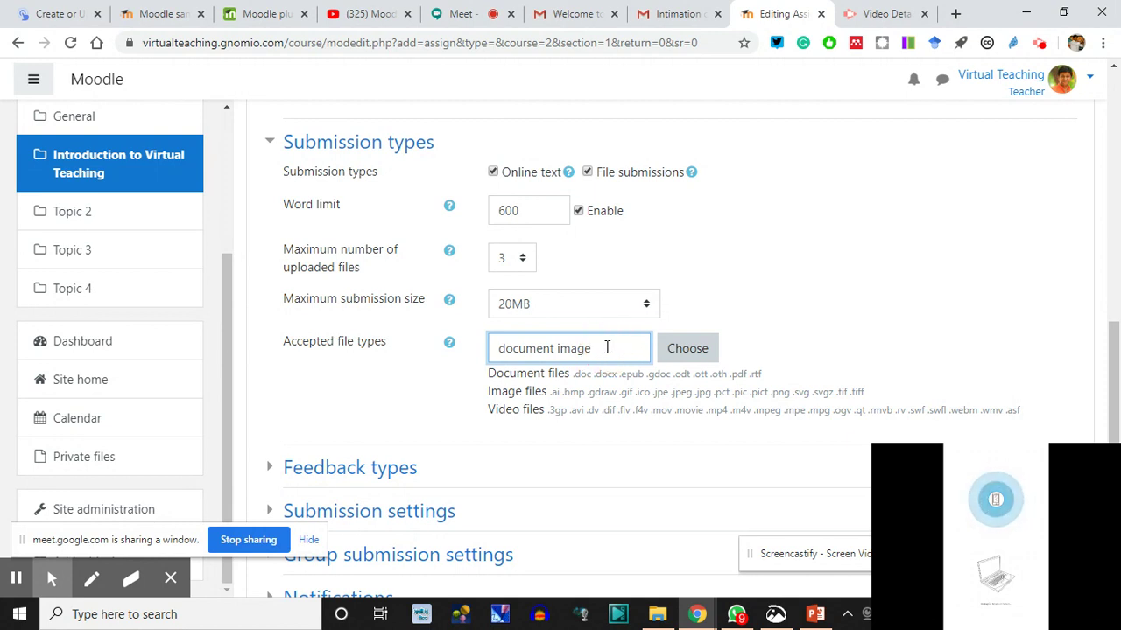
click(785, 293)
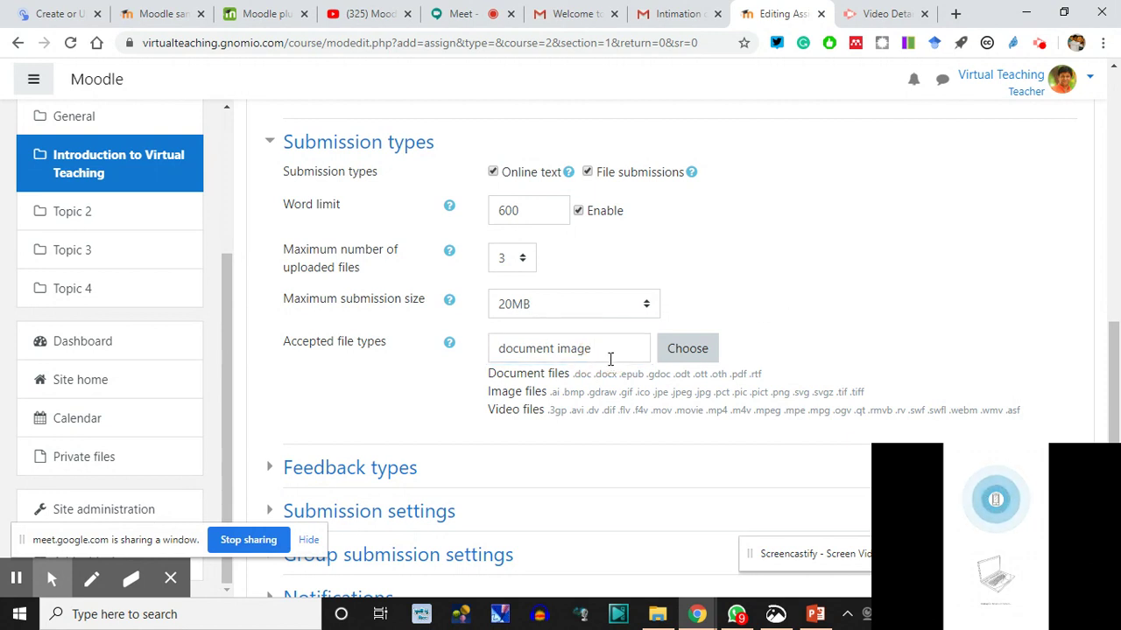
drag(610, 359, 470, 336)
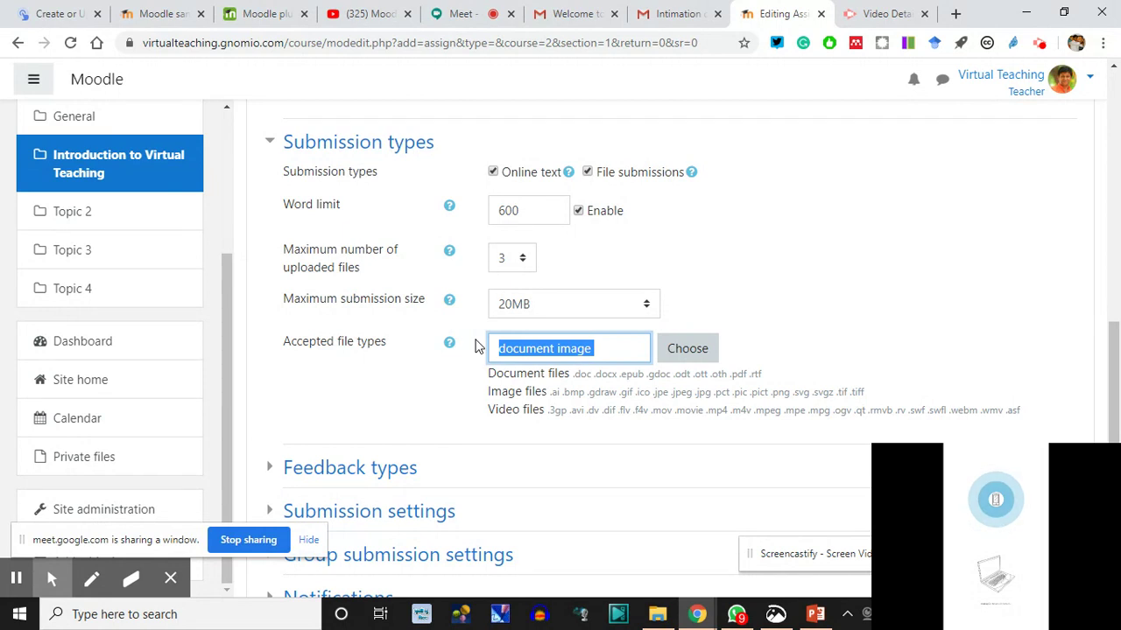
key(BackSpace)
- Review the full list of selectable file types and close it without saving a selection
click(688, 355)
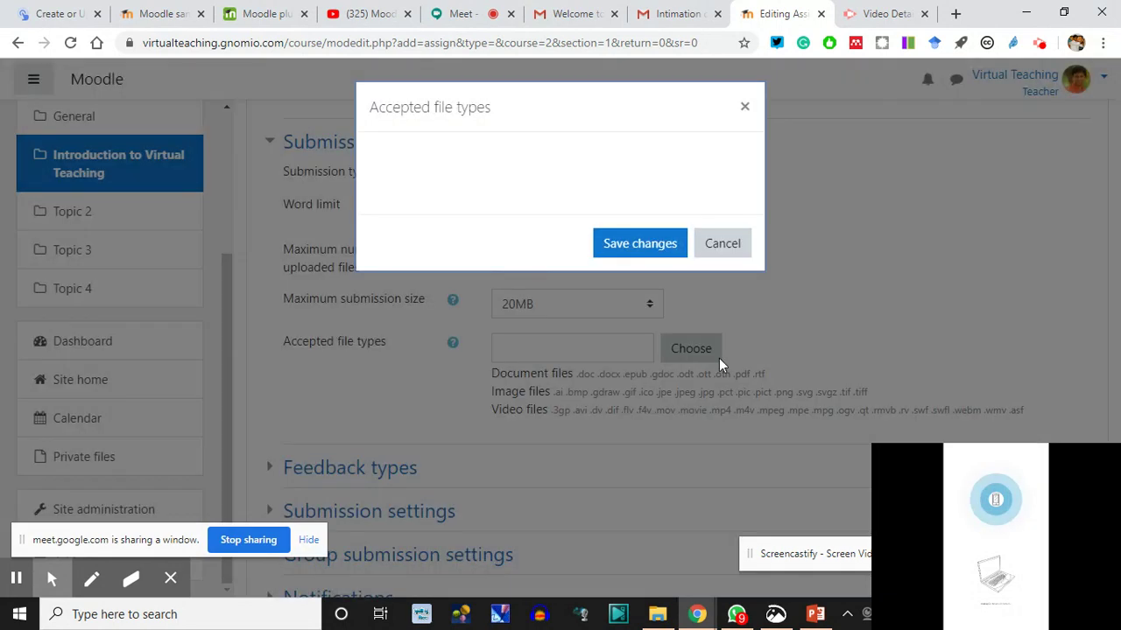
scroll(427, 327, down, 5)
scroll(416, 365, down, 15)
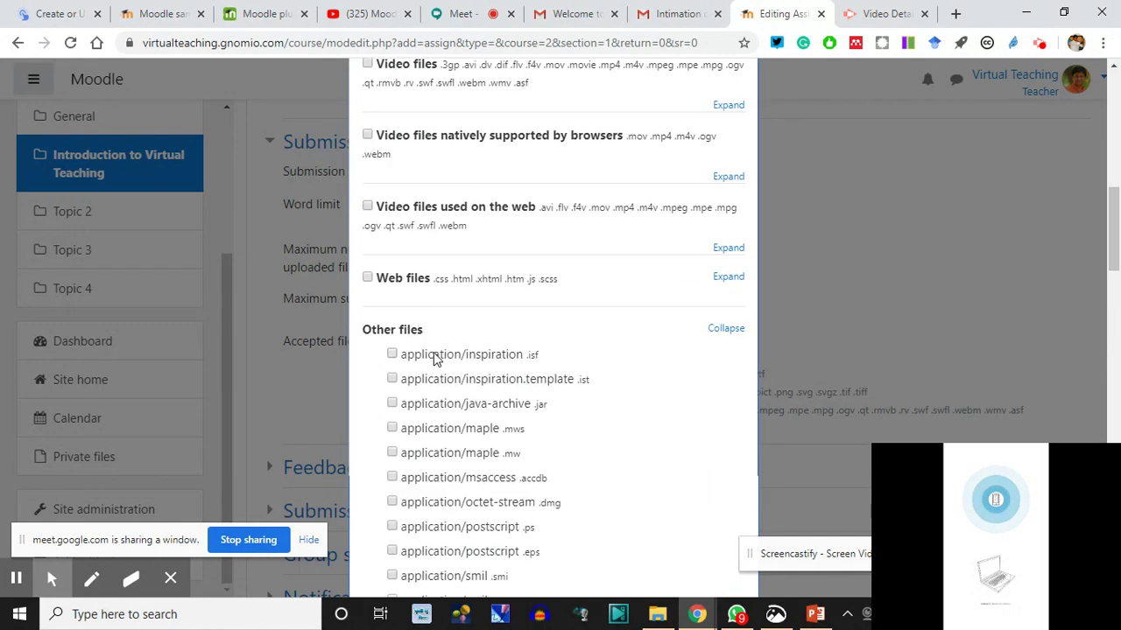
scroll(429, 364, down, 8)
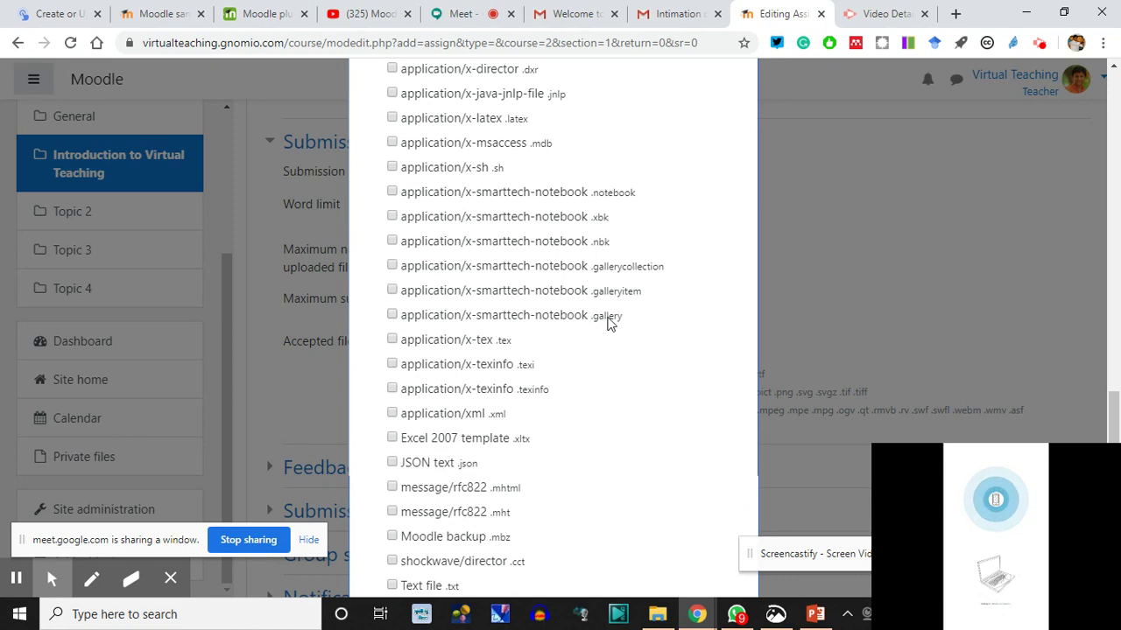
scroll(459, 409, down, 10)
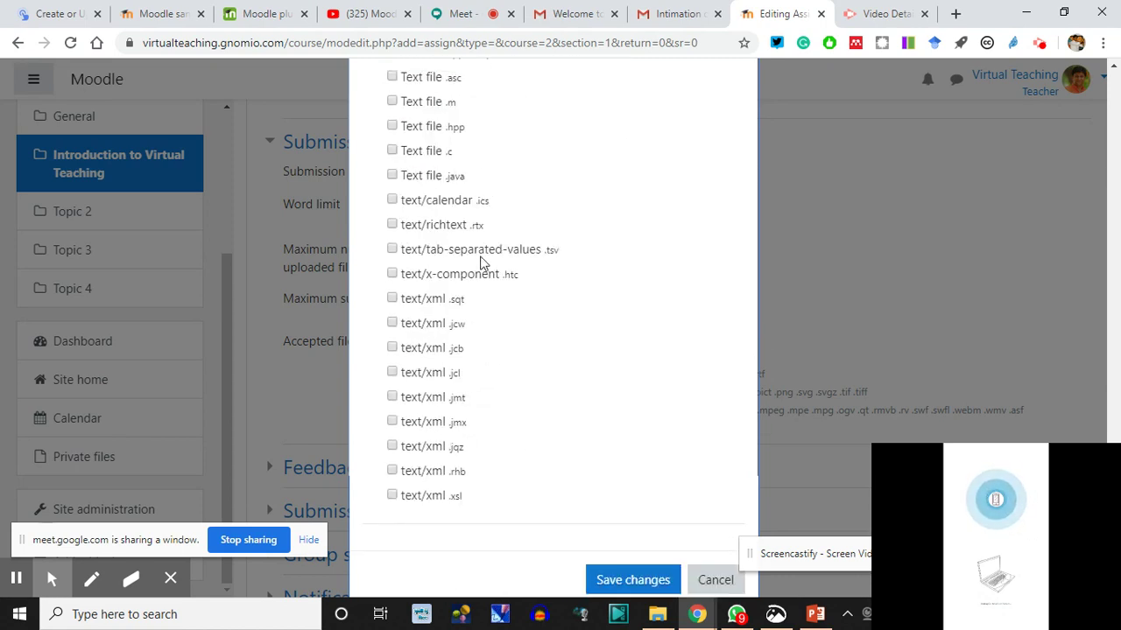
click(715, 548)
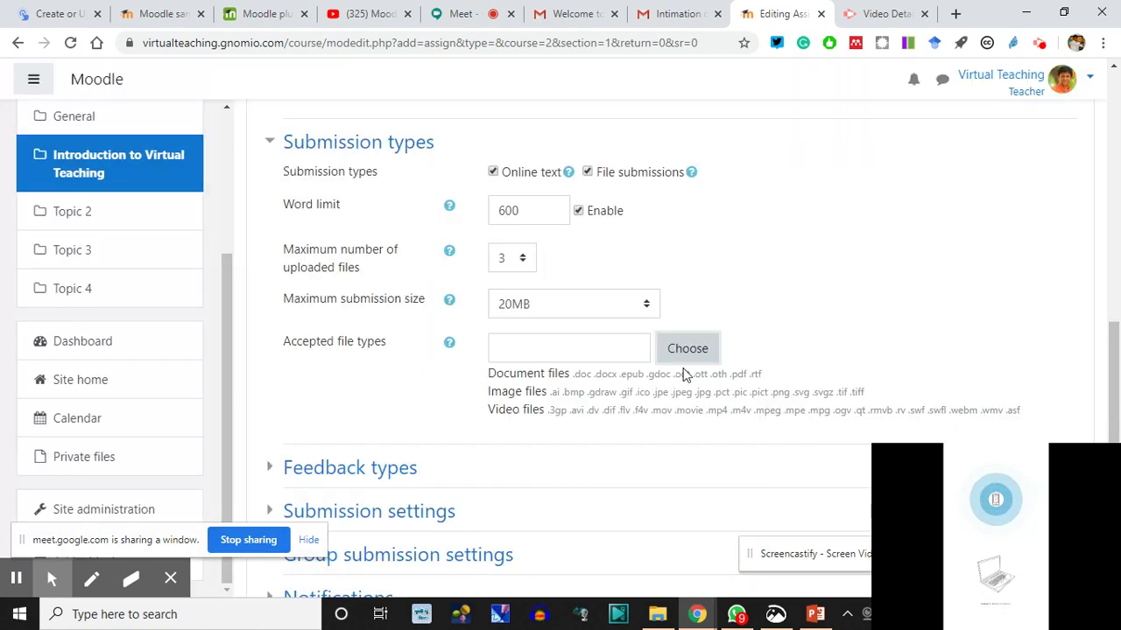
- Expand the feedback types section and set Comment inline to Yes
scroll(461, 420, down, 2)
click(269, 304)
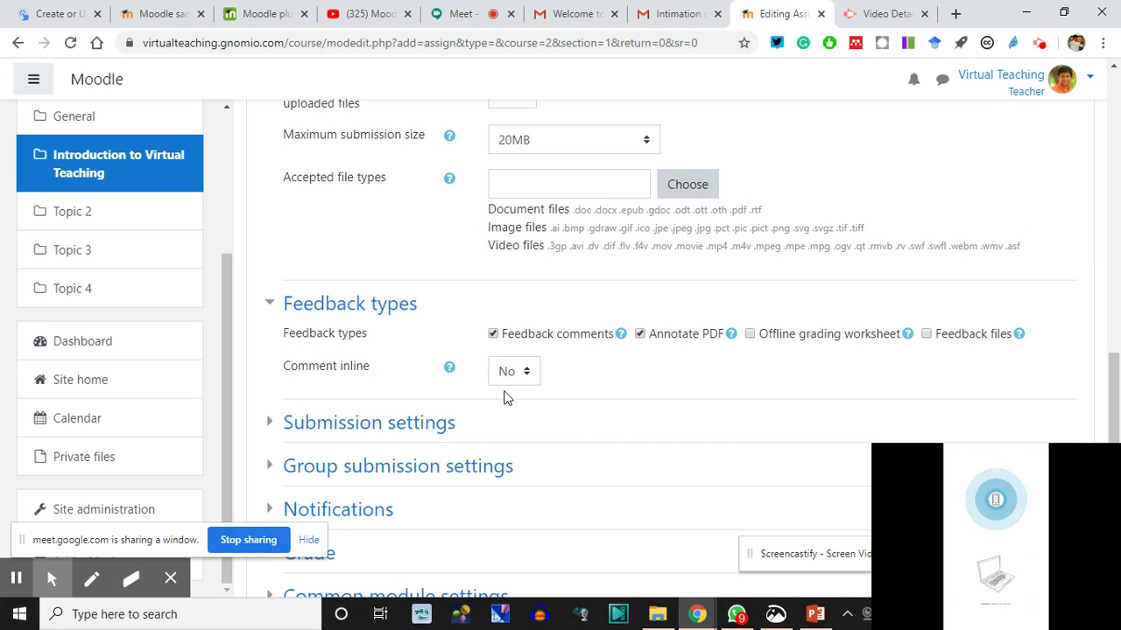
click(526, 373)
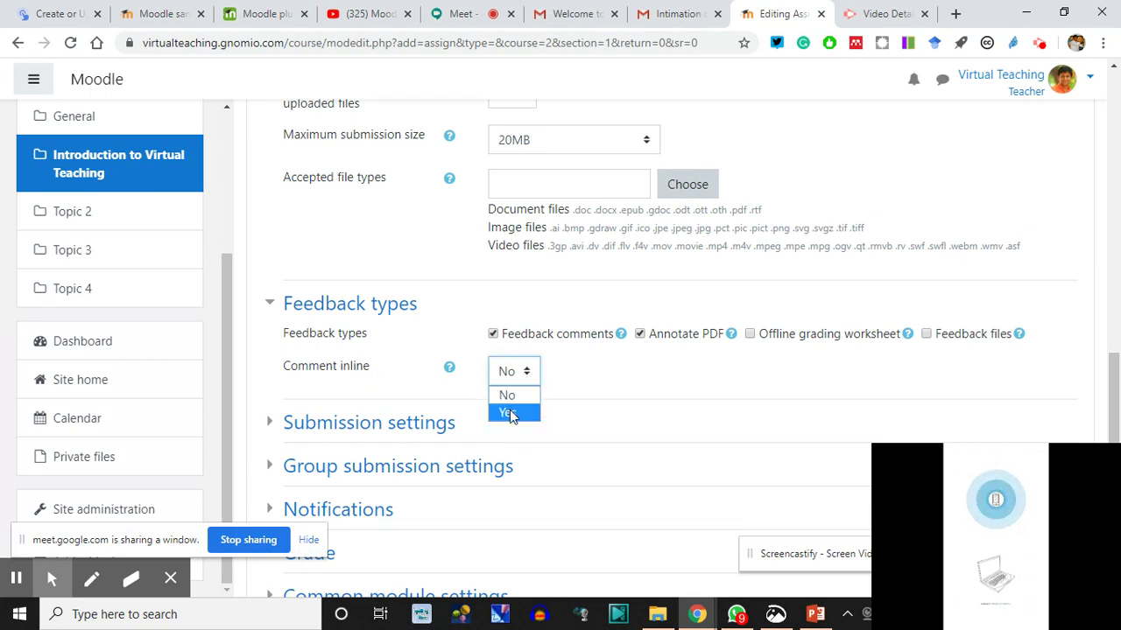
click(514, 414)
click(587, 370)
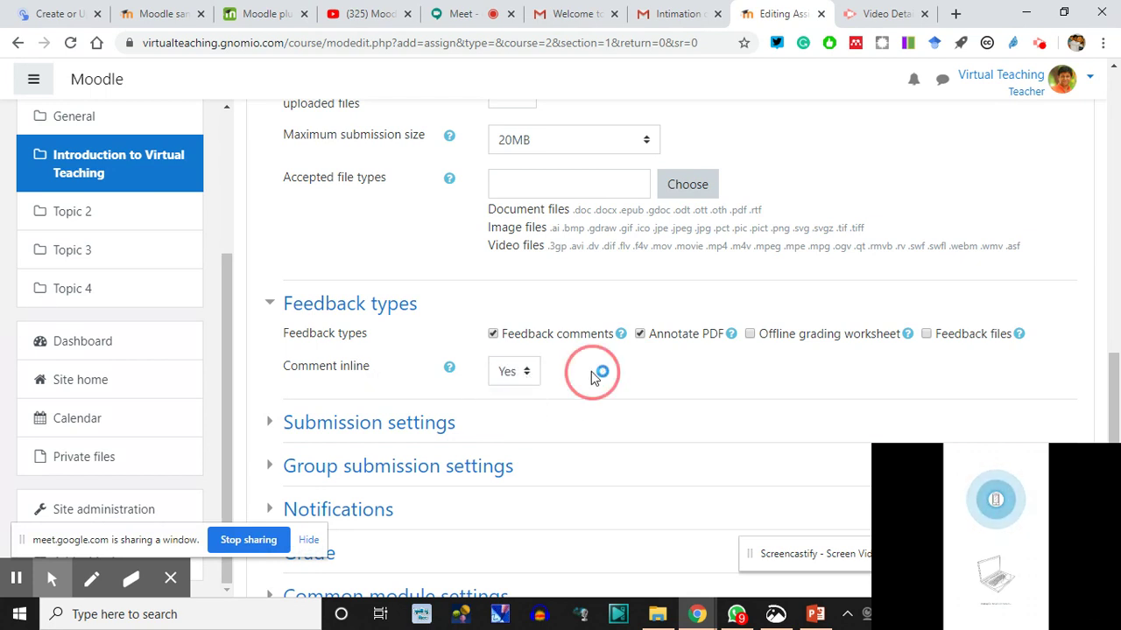
- Expand the submission settings and set the requirement for students to click the submit button to Yes
scroll(330, 357, down, 2)
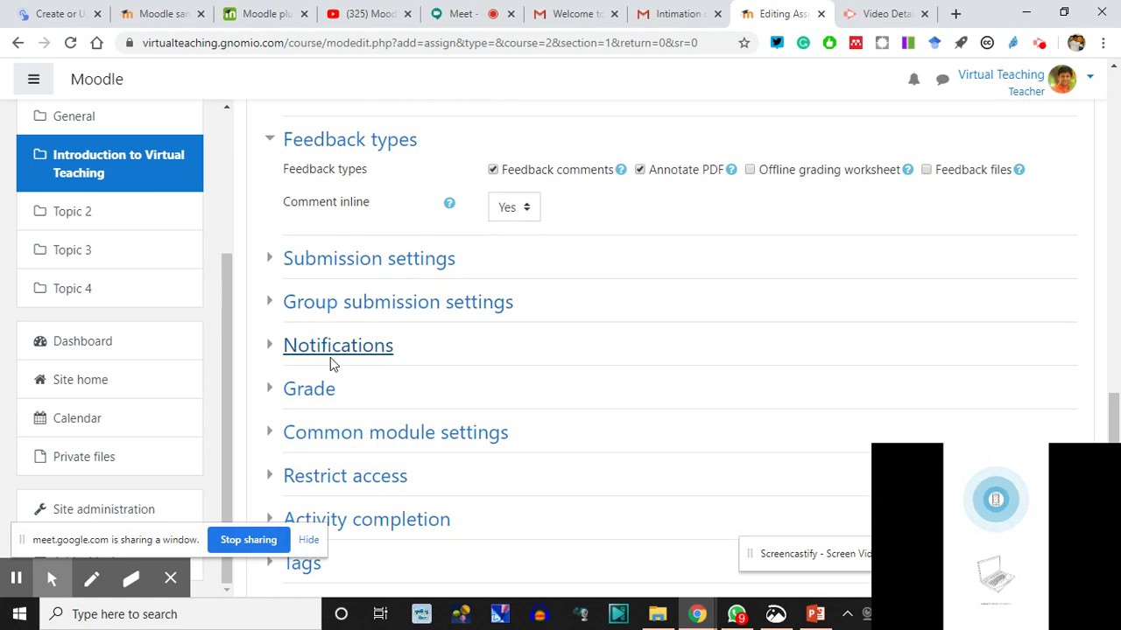
click(274, 265)
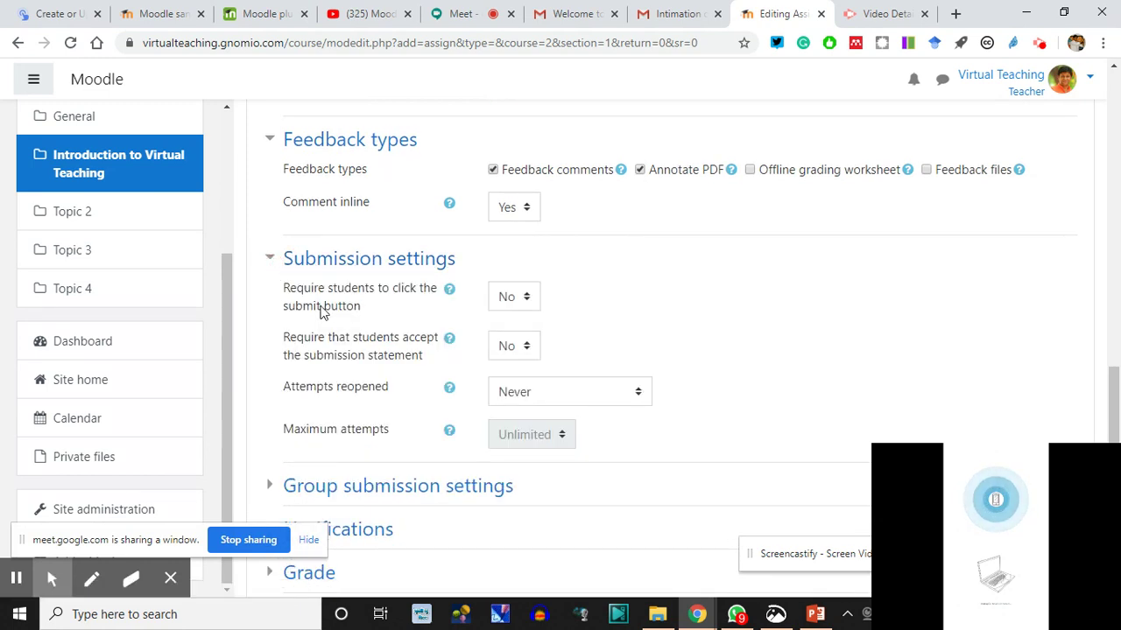
click(523, 300)
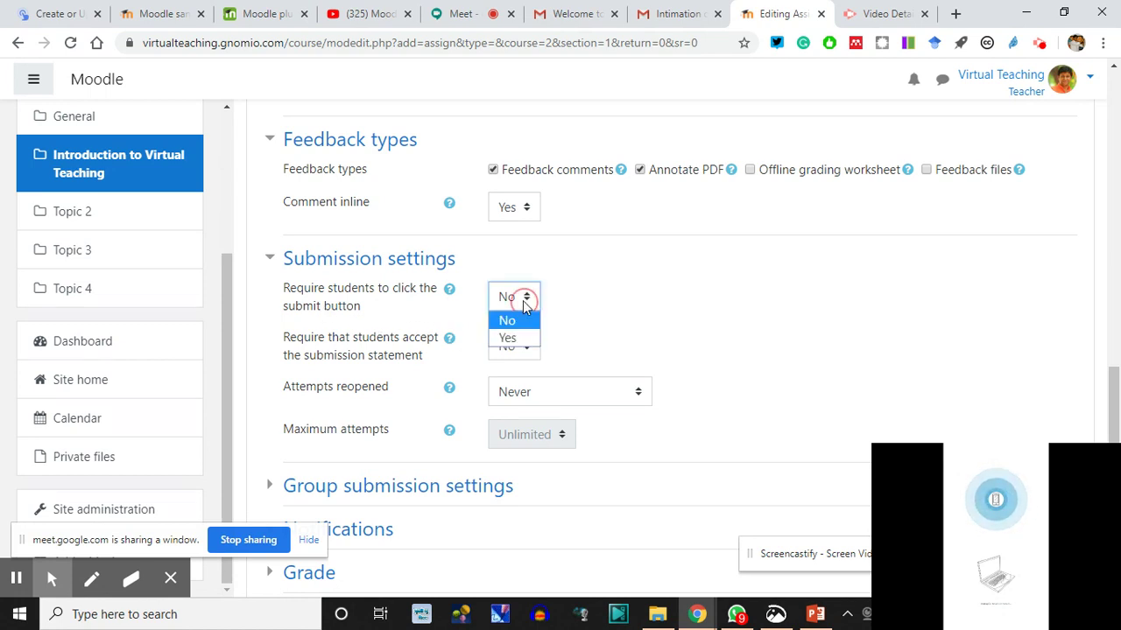
click(513, 338)
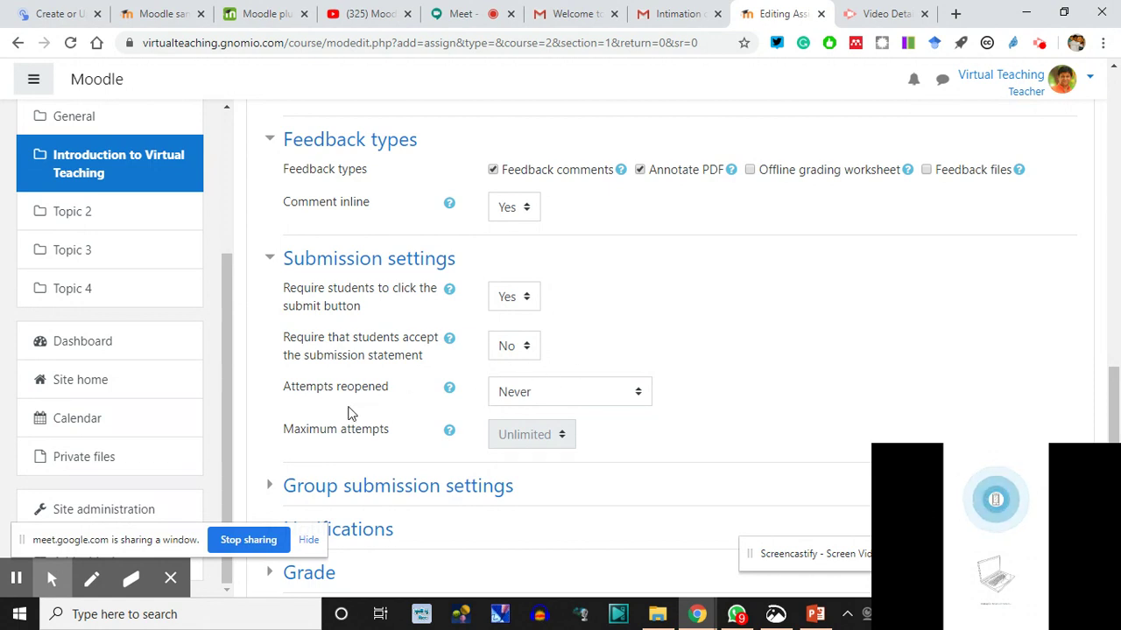
- Read the help for Attempts reopened and choose Never for that setting
click(449, 388)
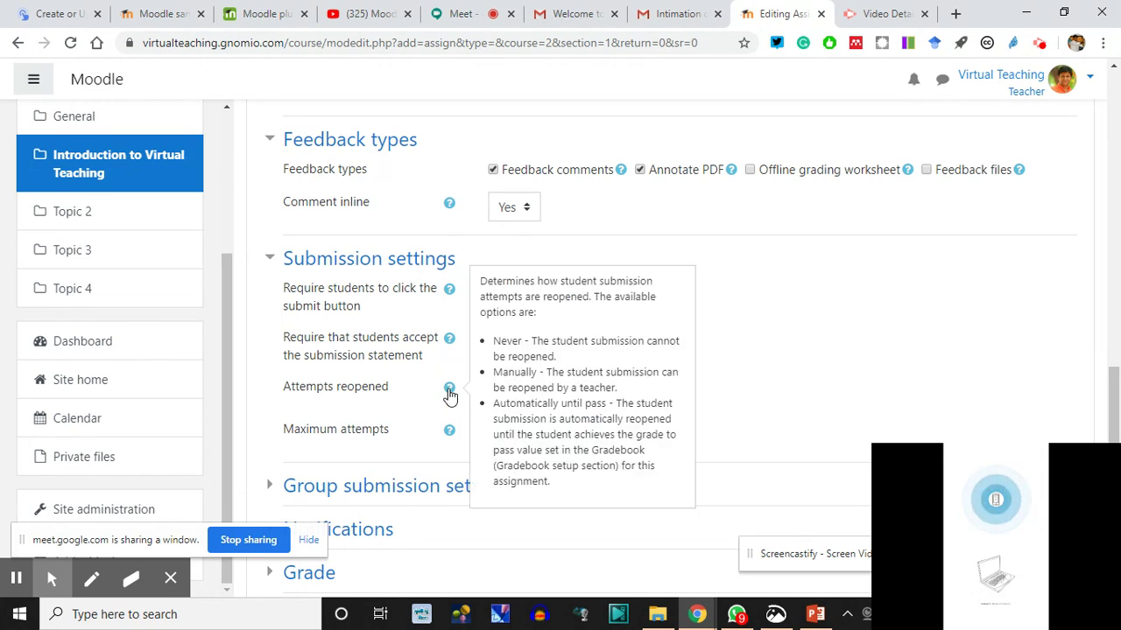
click(359, 385)
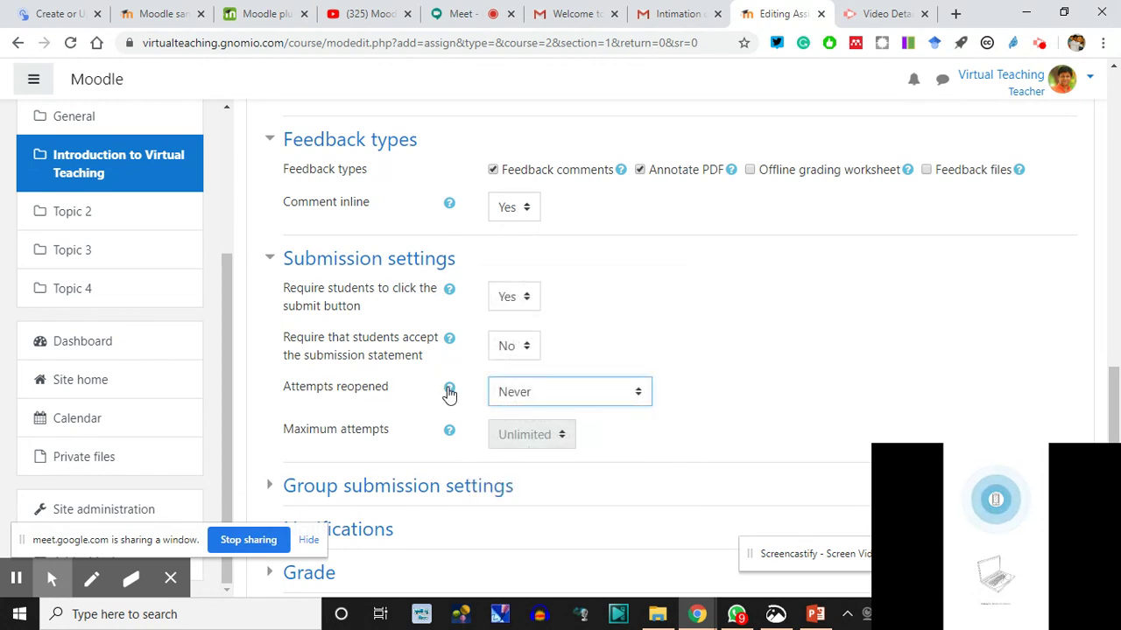
click(449, 390)
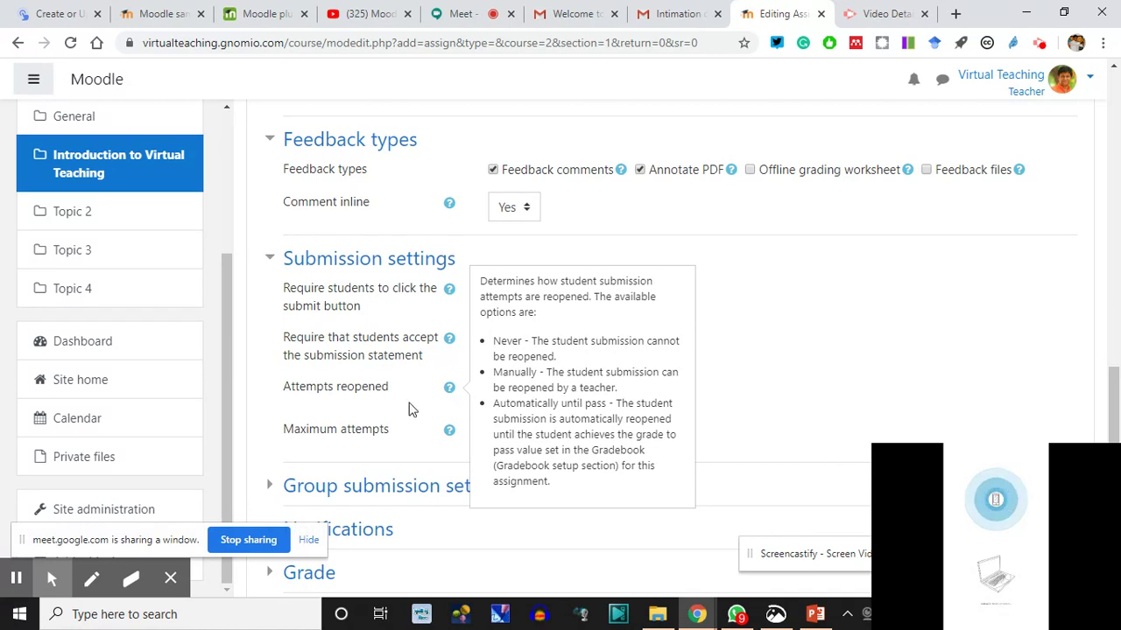
click(361, 390)
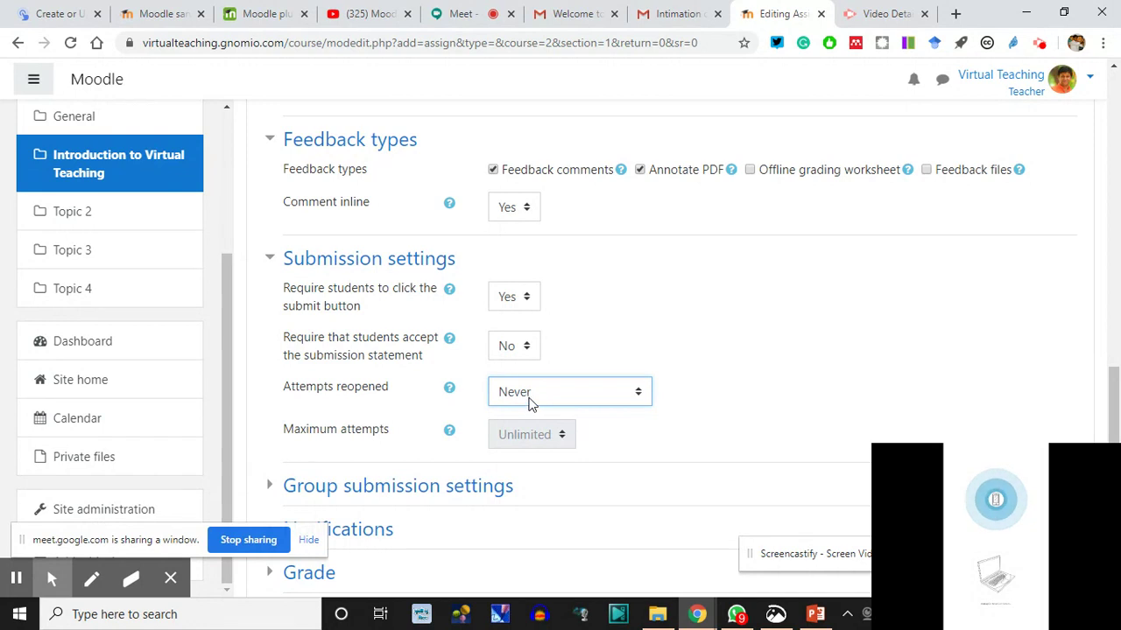
click(529, 397)
click(536, 415)
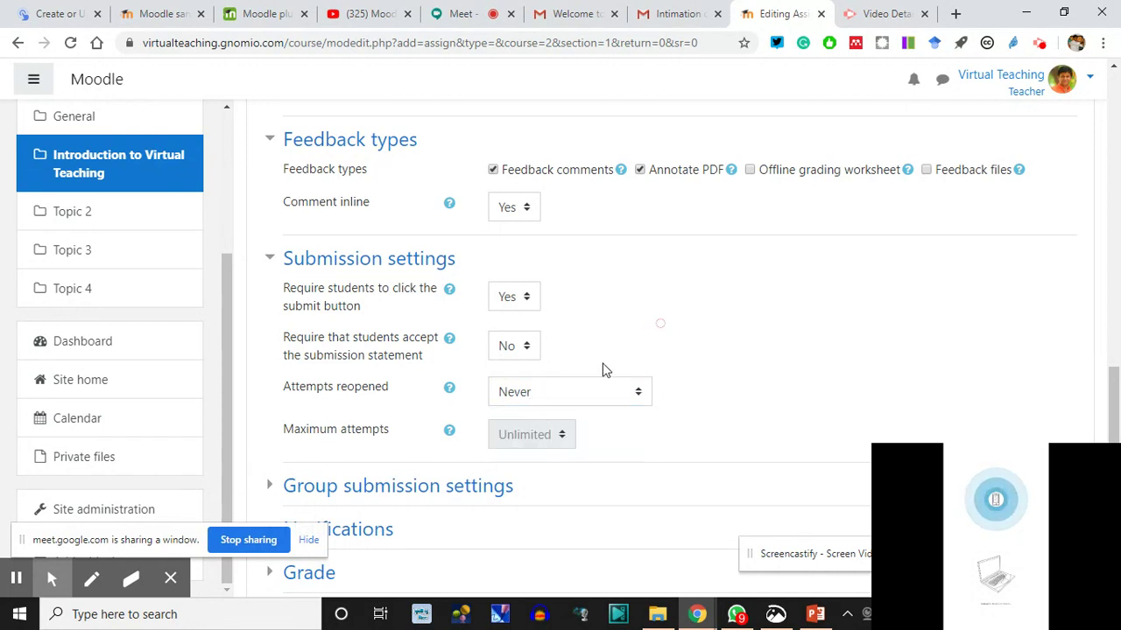
- Add a date-based access restriction to the assignment and remove it again
scroll(311, 400, down, 5)
click(268, 415)
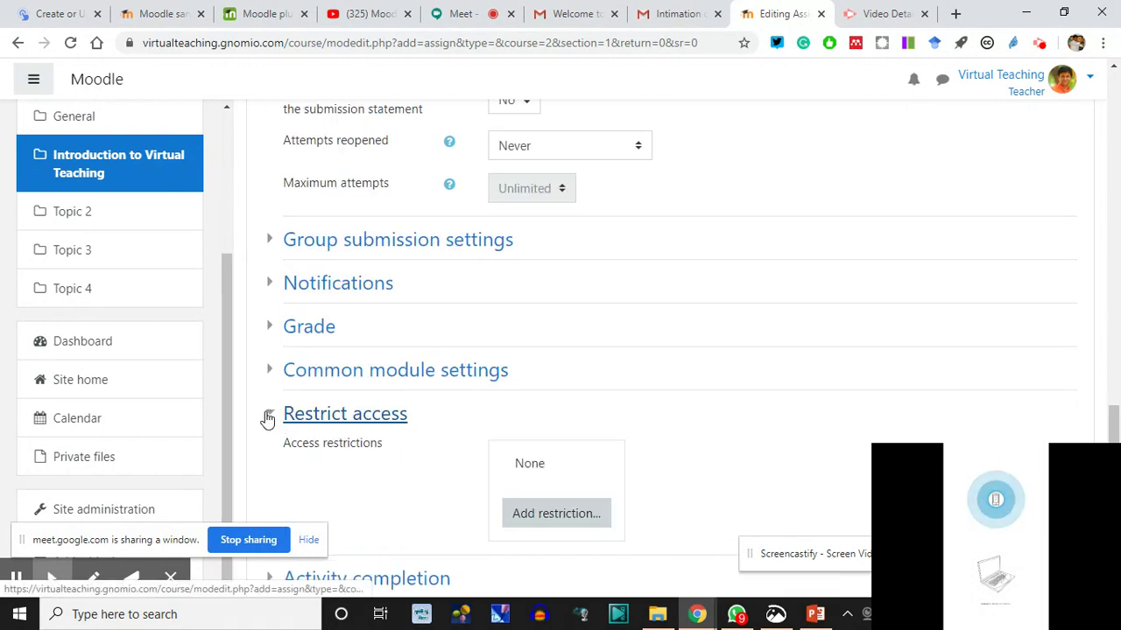
click(546, 520)
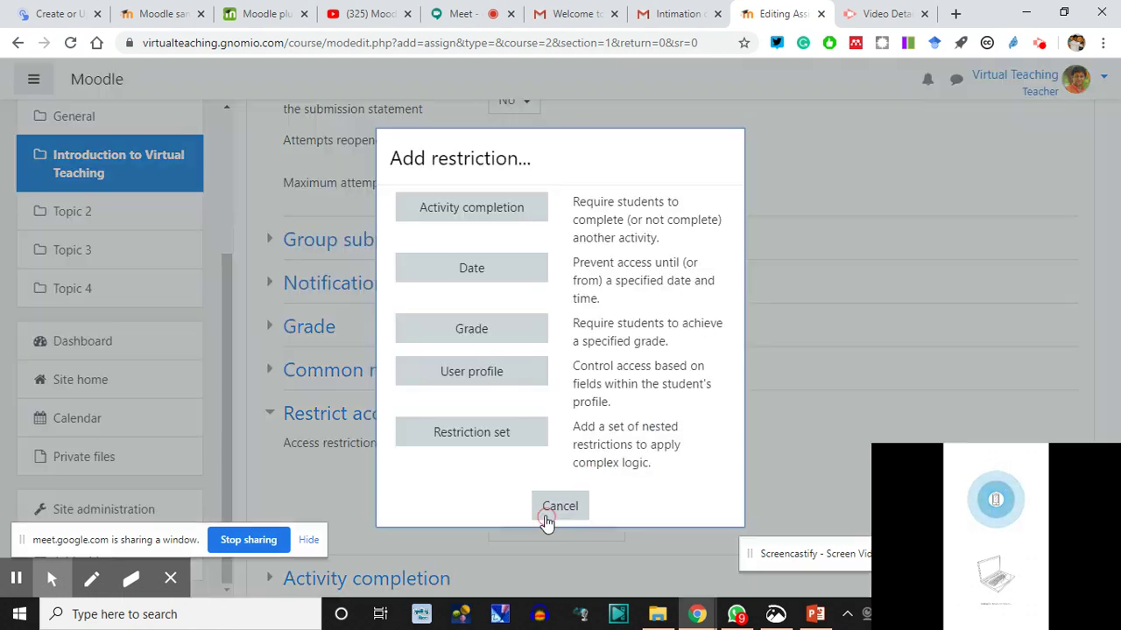
click(484, 272)
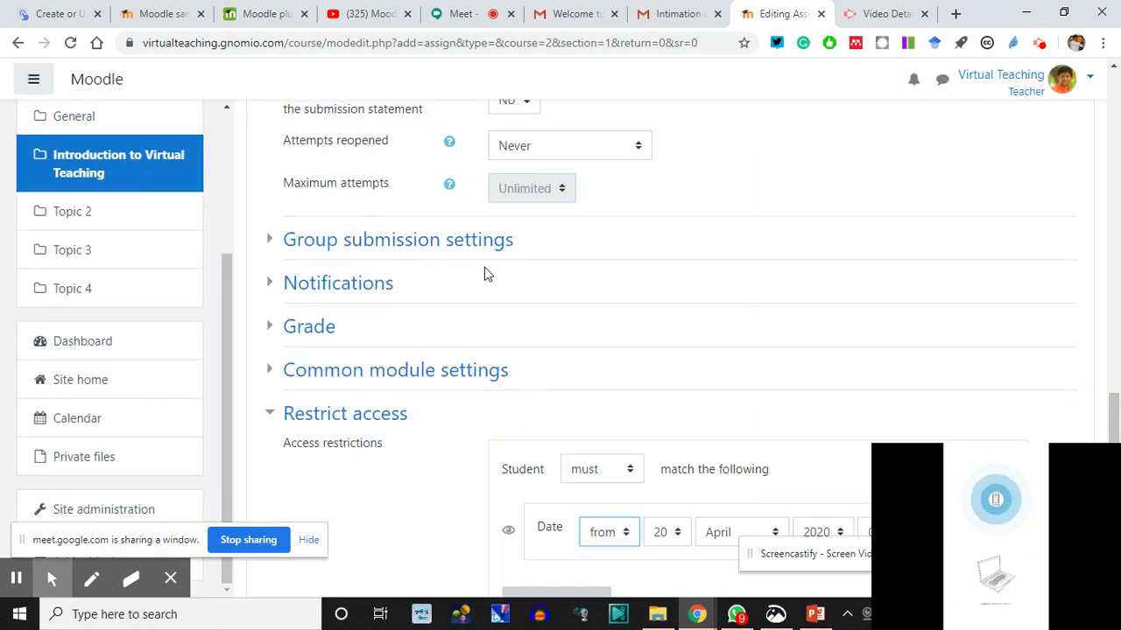
scroll(566, 429, down, 2)
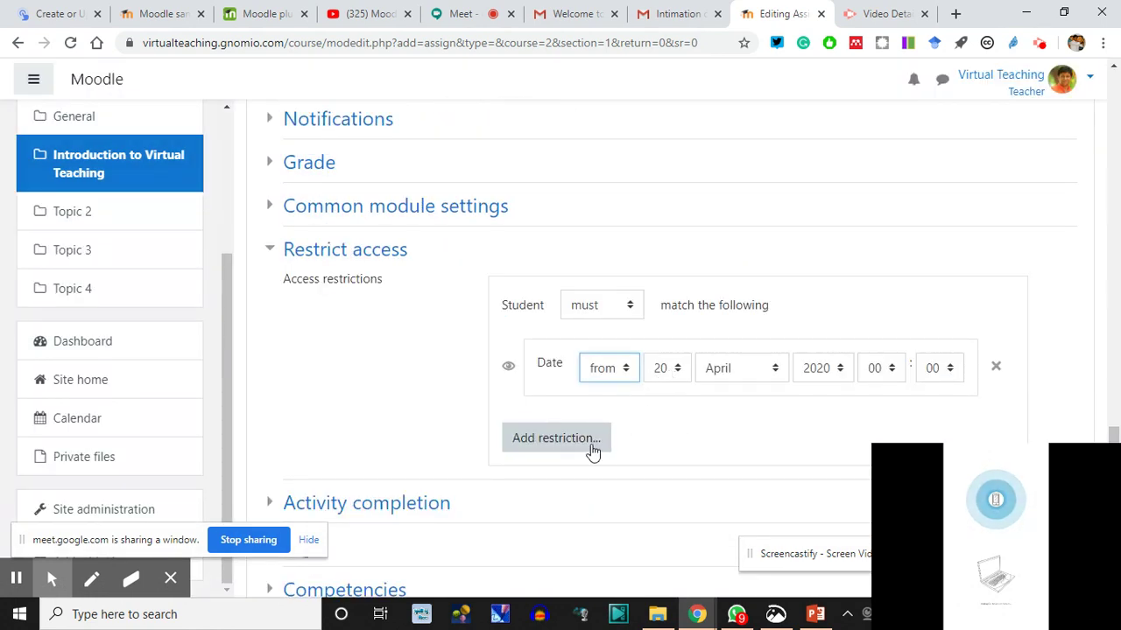
click(995, 367)
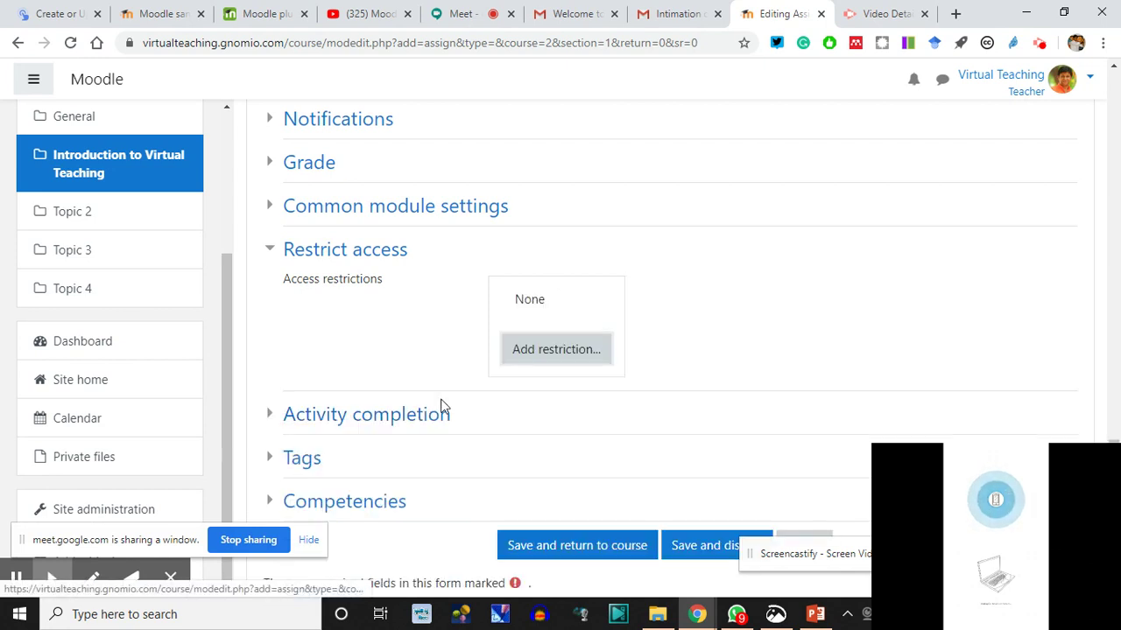
- Save the assignment, return to the course and review the items under Introduction to Virtual Teaching
scroll(442, 408, down, 2)
click(593, 418)
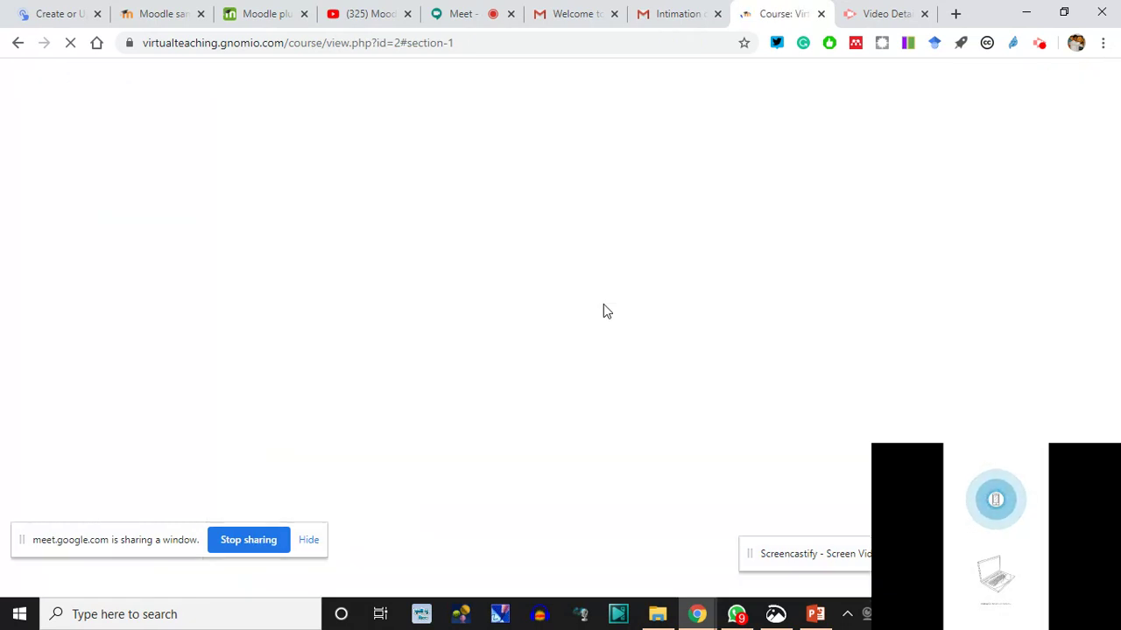
scroll(600, 315, down, 6)
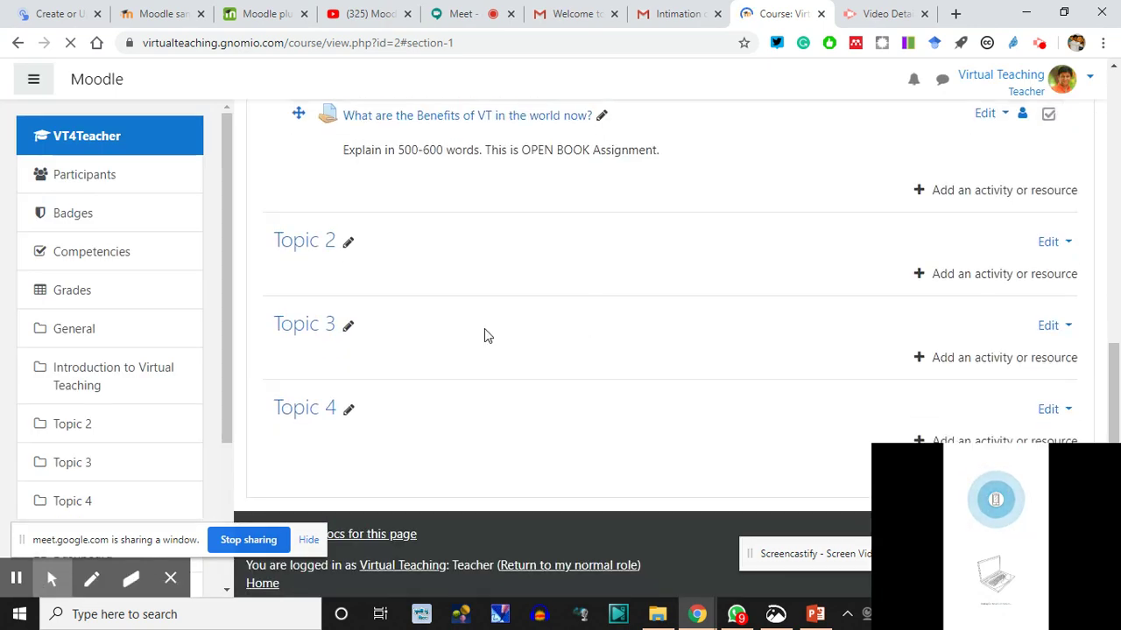
scroll(477, 341, up, 1)
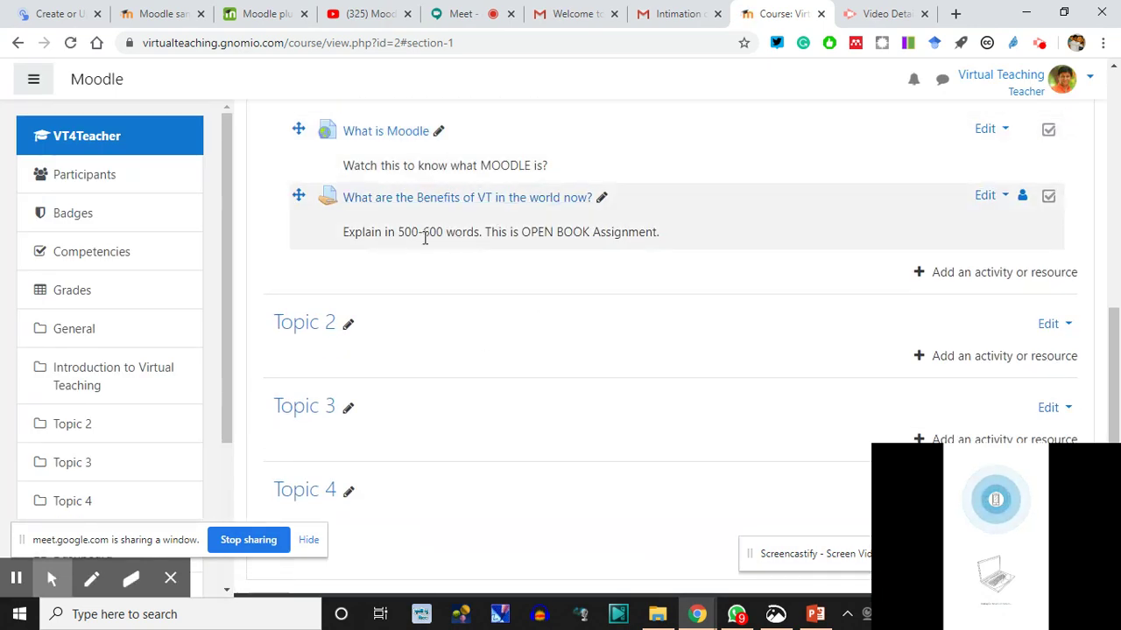
scroll(477, 241, down, 1)
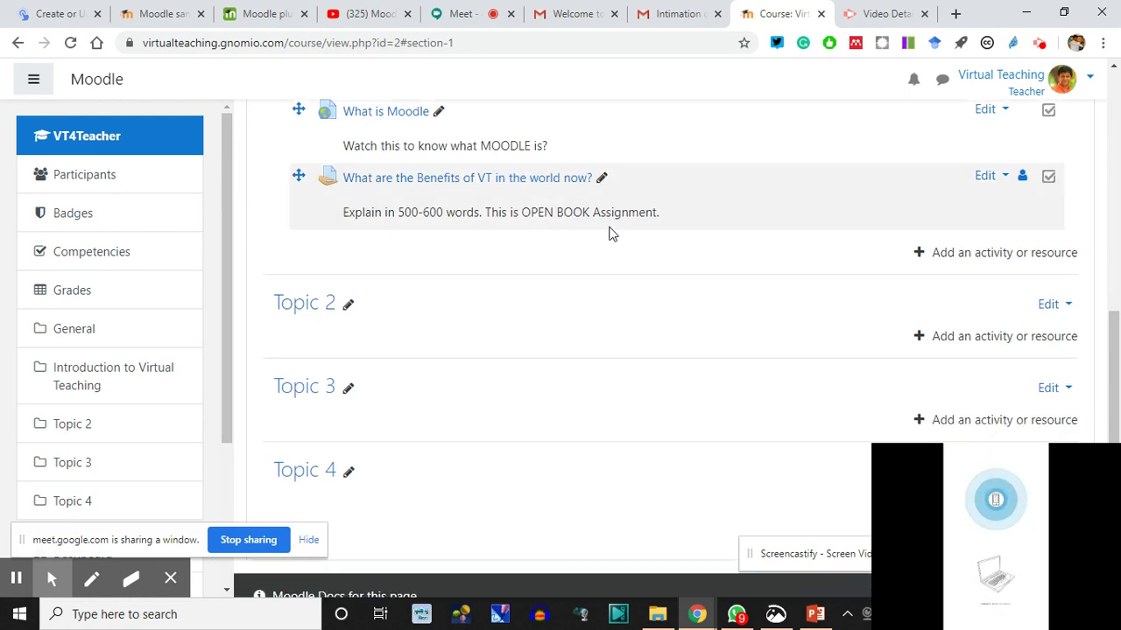
scroll(351, 308, up, 2)
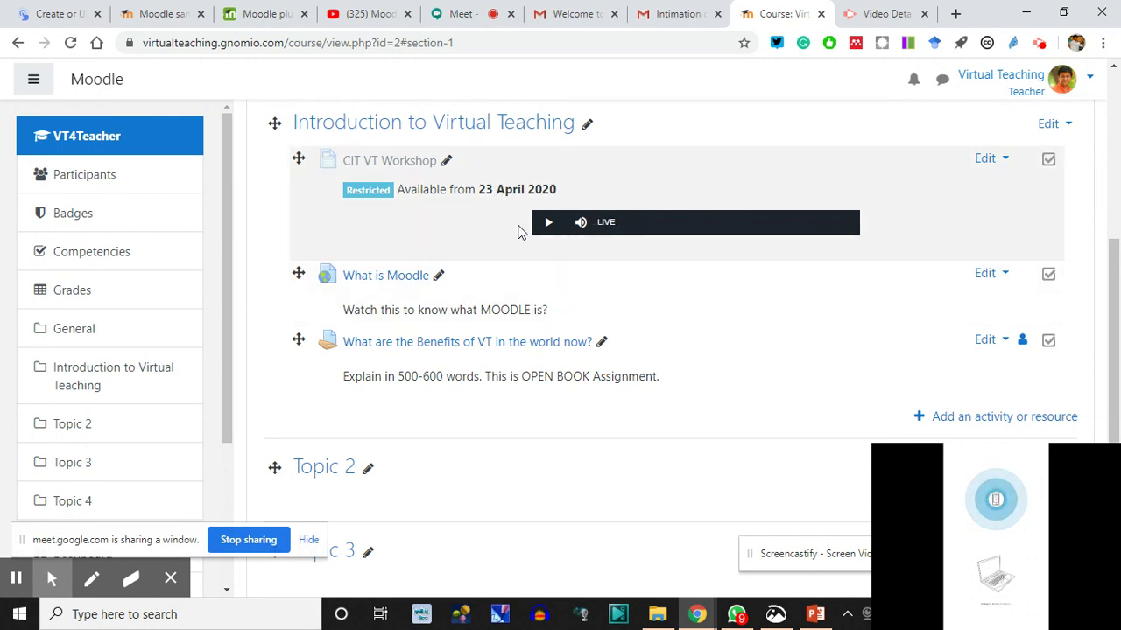
scroll(543, 367, up, 2)
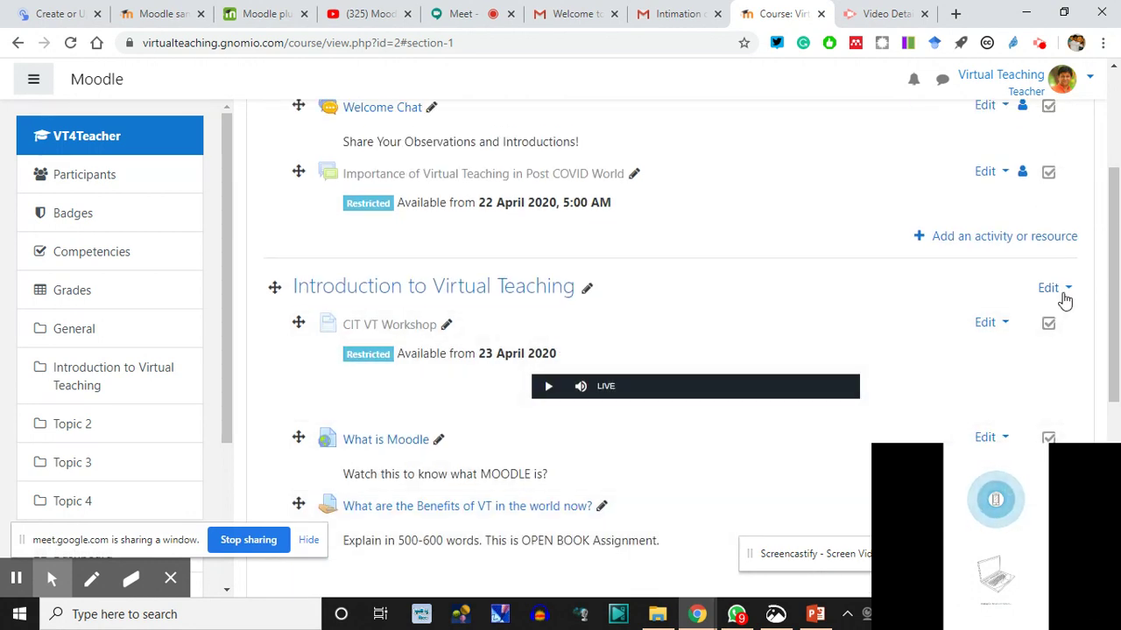
- Turn off displaying the description on the course page for the CIT VT Workshop page, then save and return to the course
click(1068, 292)
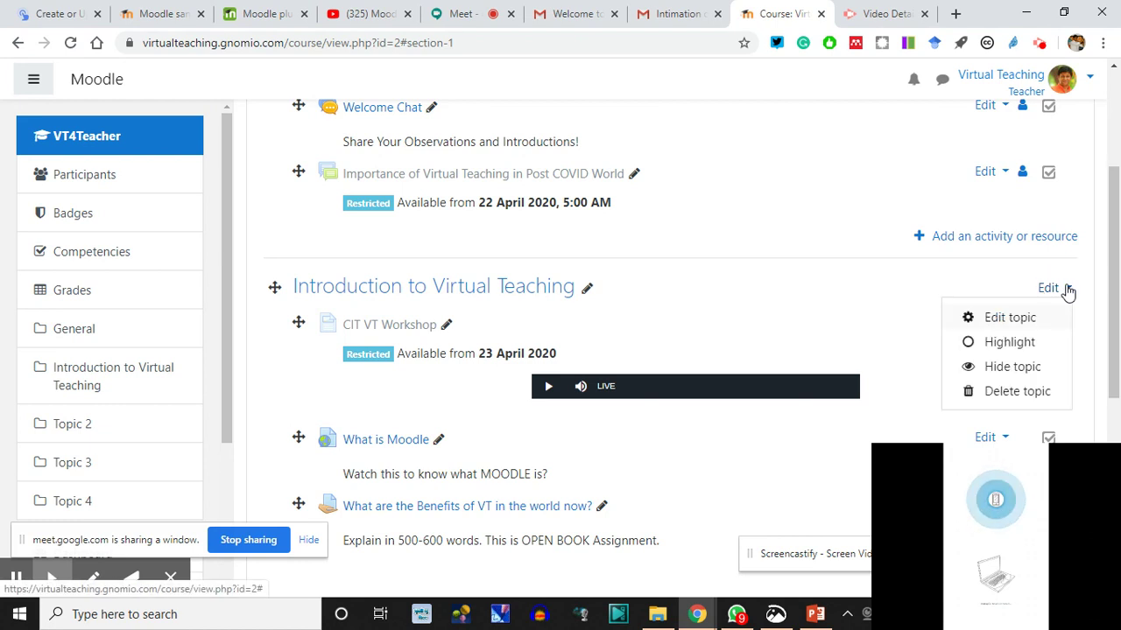
key(Escape)
click(982, 323)
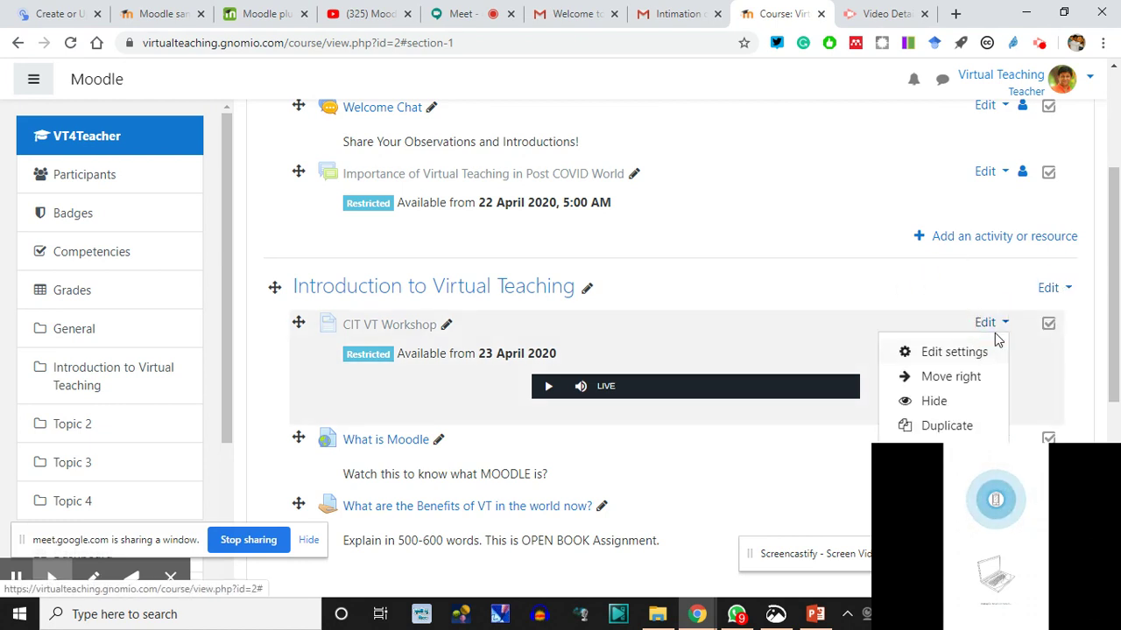
click(956, 357)
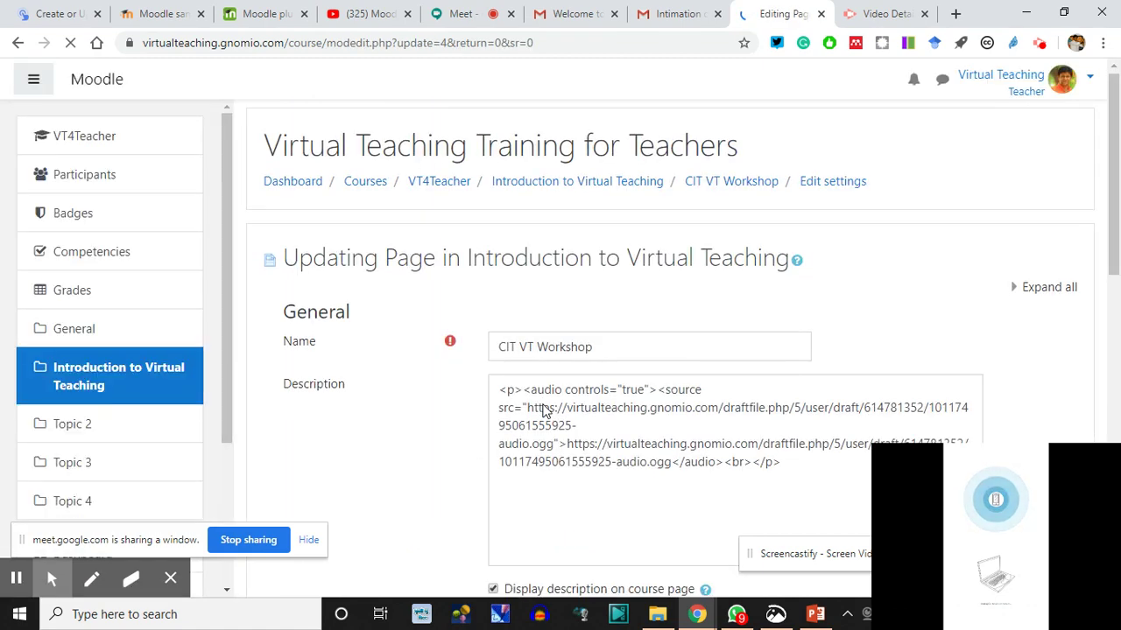
scroll(443, 375, down, 6)
scroll(399, 271, up, 2)
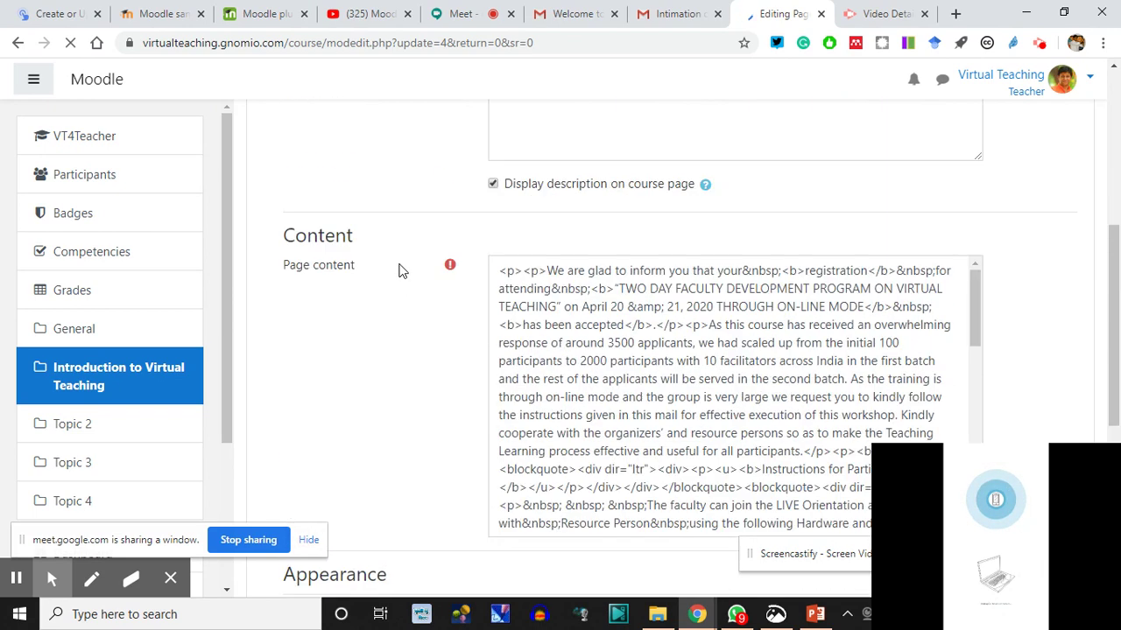
click(493, 186)
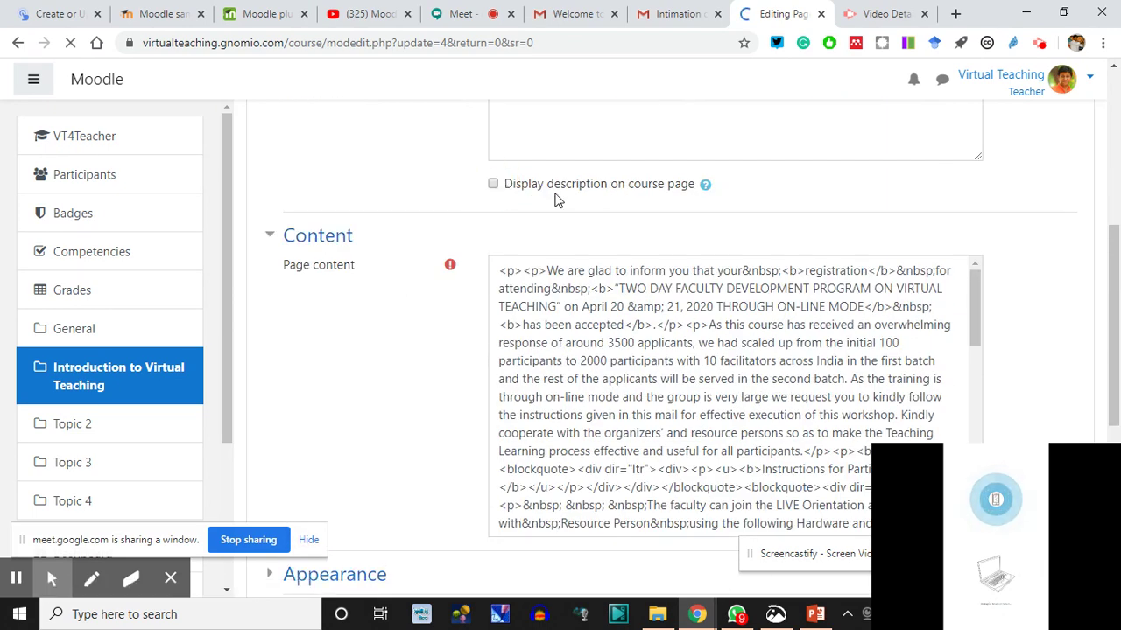
scroll(393, 395, down, 5)
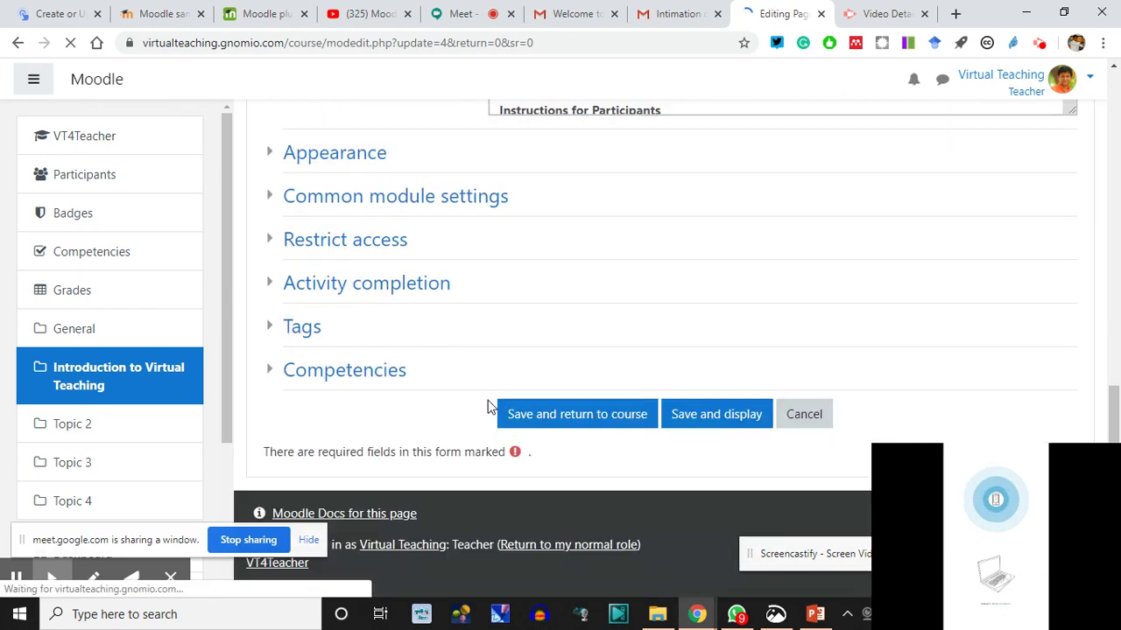
click(556, 423)
click(556, 423)
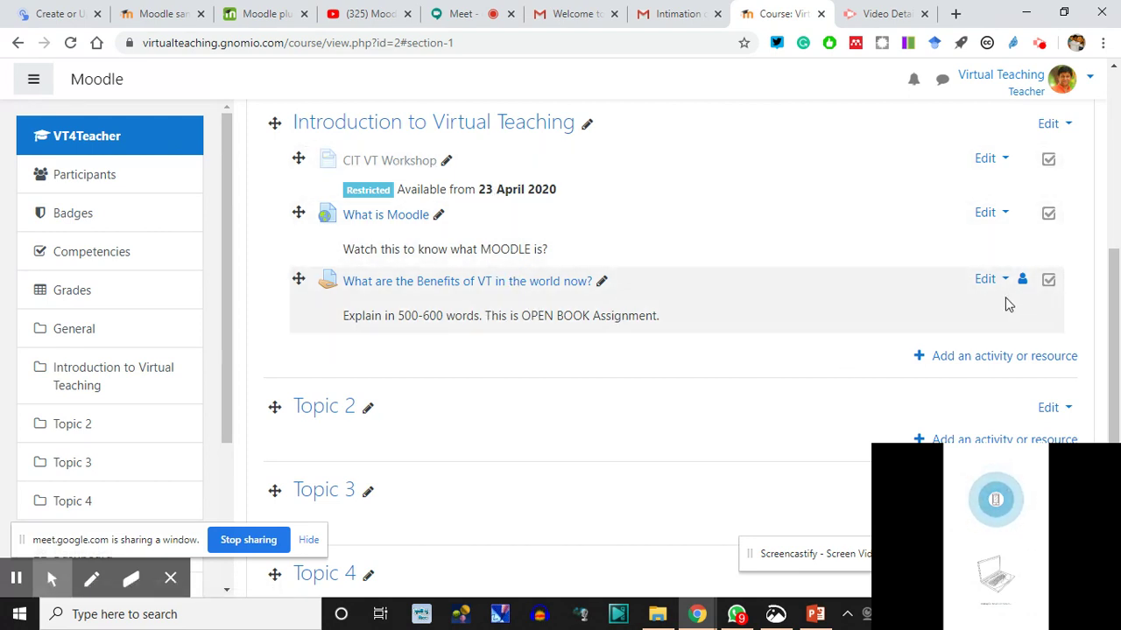
- Reopen the settings of the assignment "What are the Benefits of VT in the world now?" and add a date access restriction
click(1007, 290)
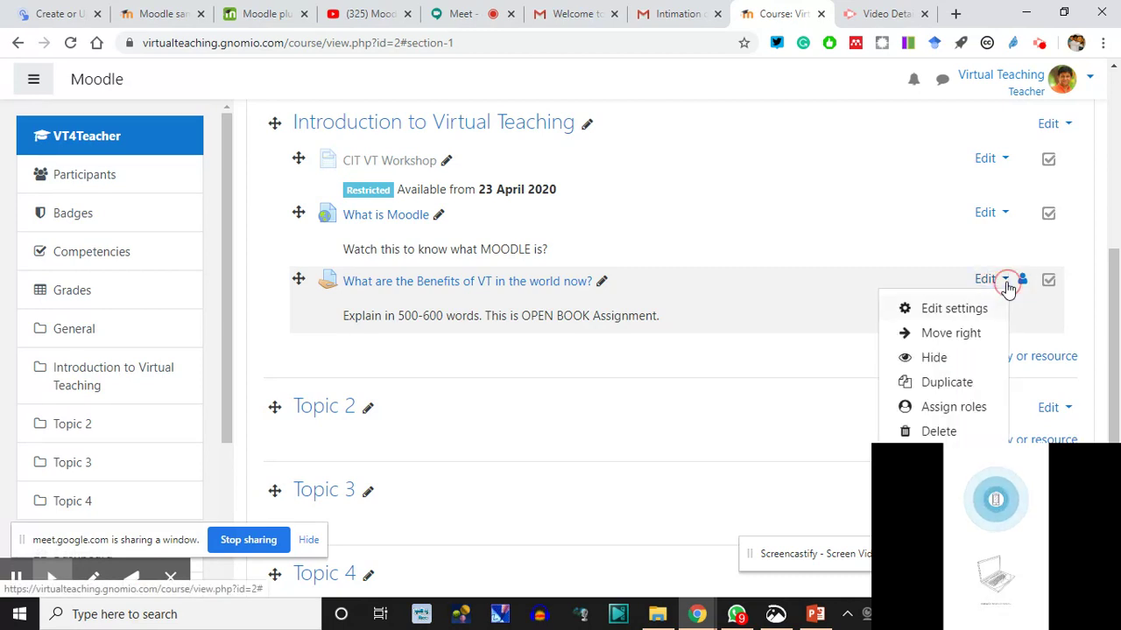
click(955, 313)
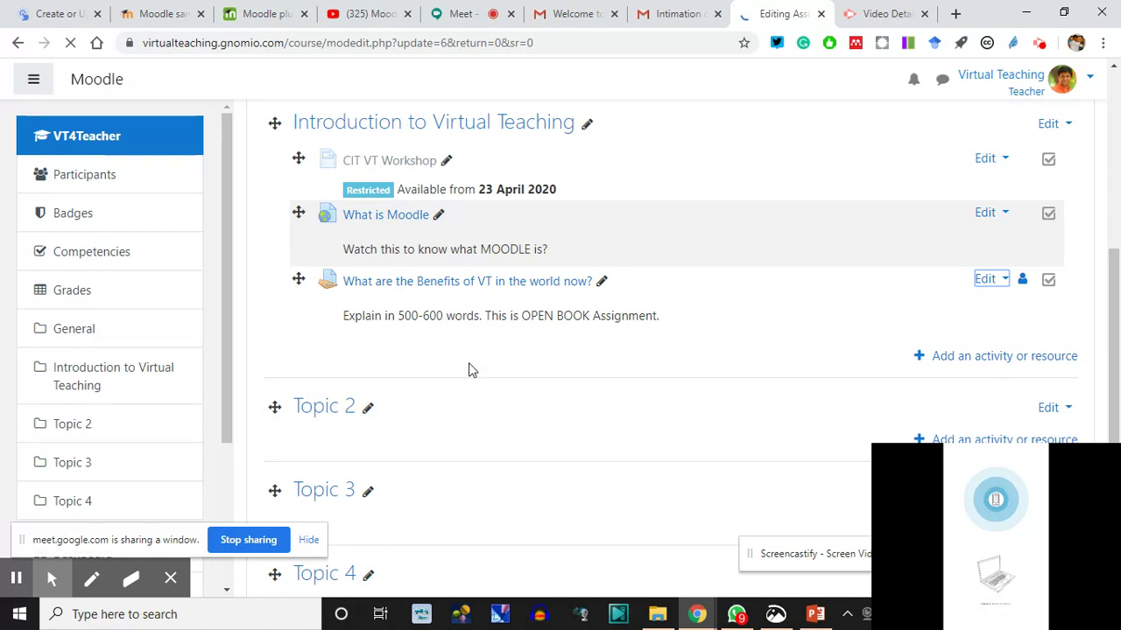
scroll(468, 369, down, 15)
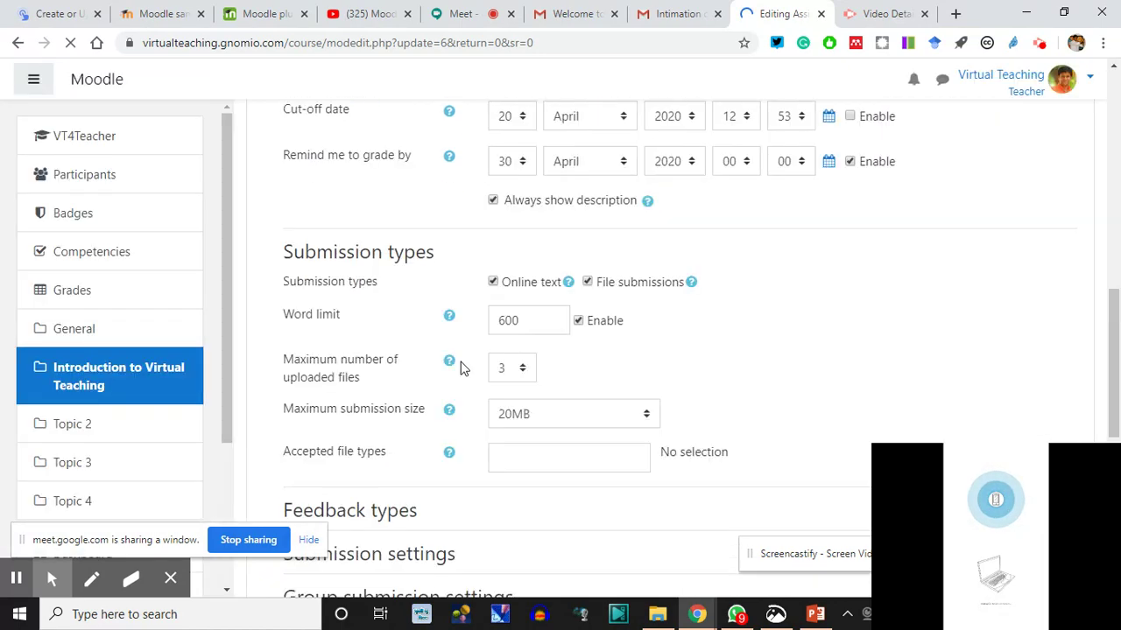
click(320, 331)
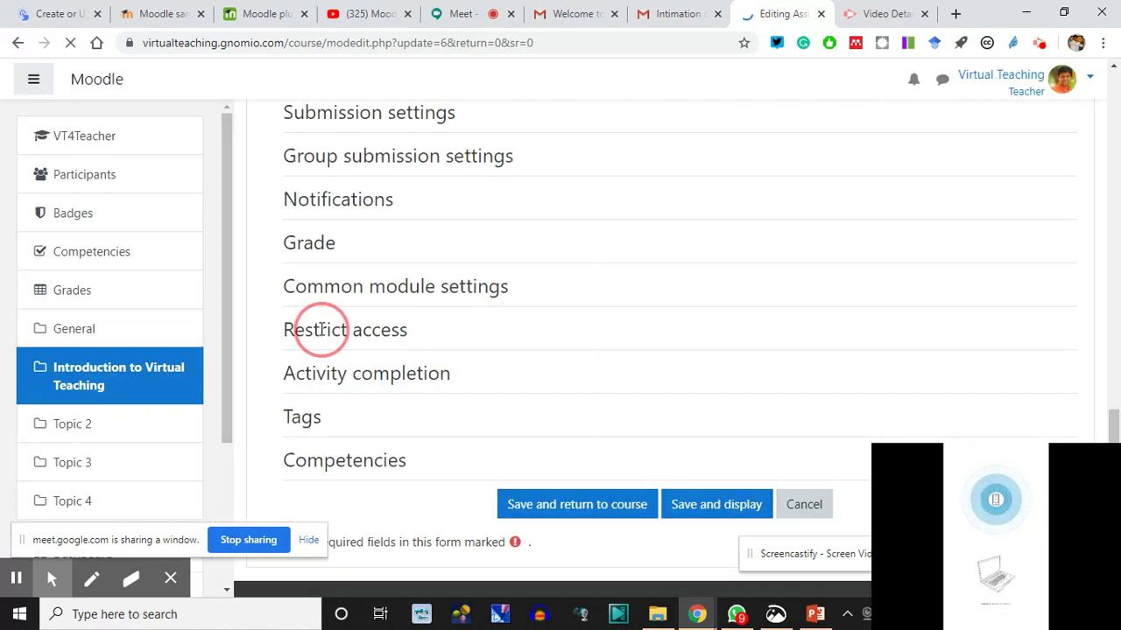
click(388, 330)
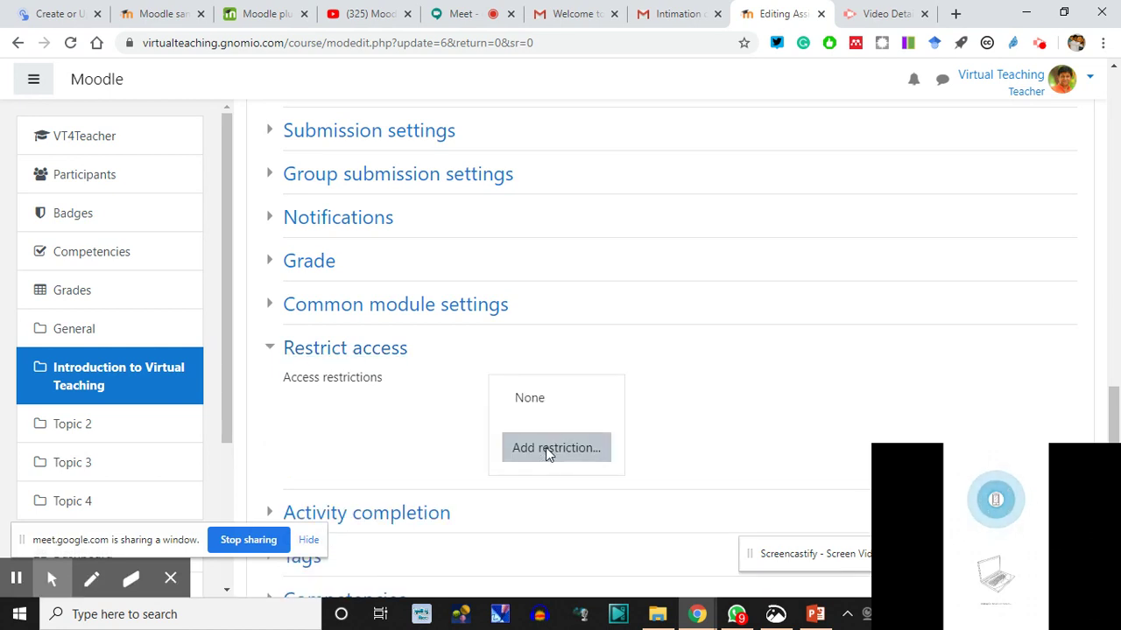
click(545, 448)
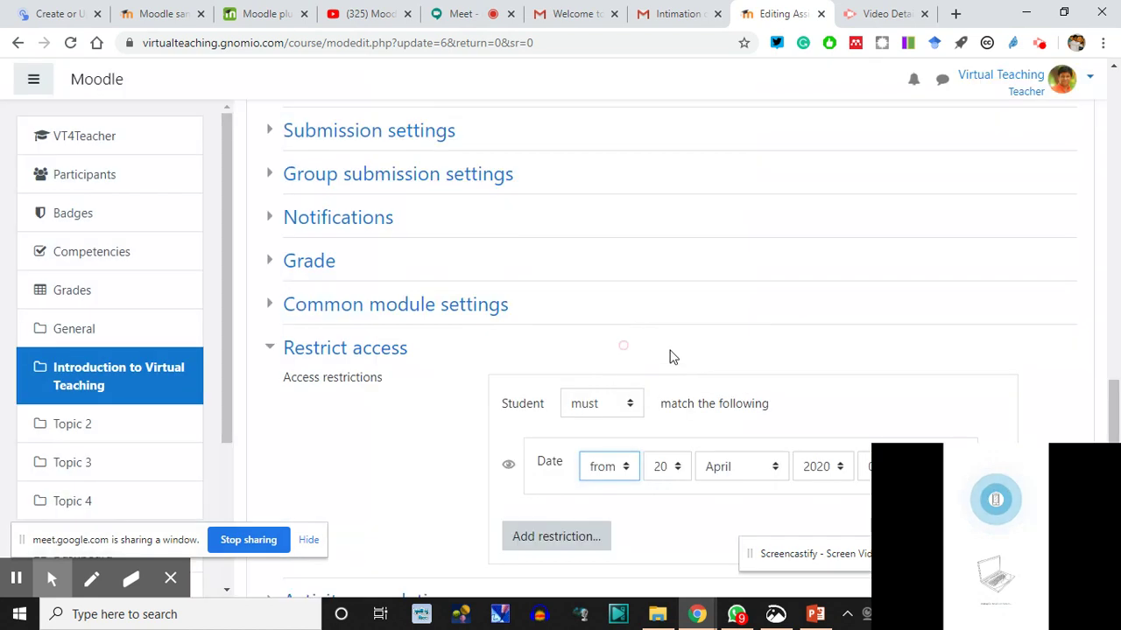
- Set the assignment's date restriction to allow access from 24 April 2020
click(623, 471)
click(621, 493)
click(658, 468)
click(622, 470)
click(623, 473)
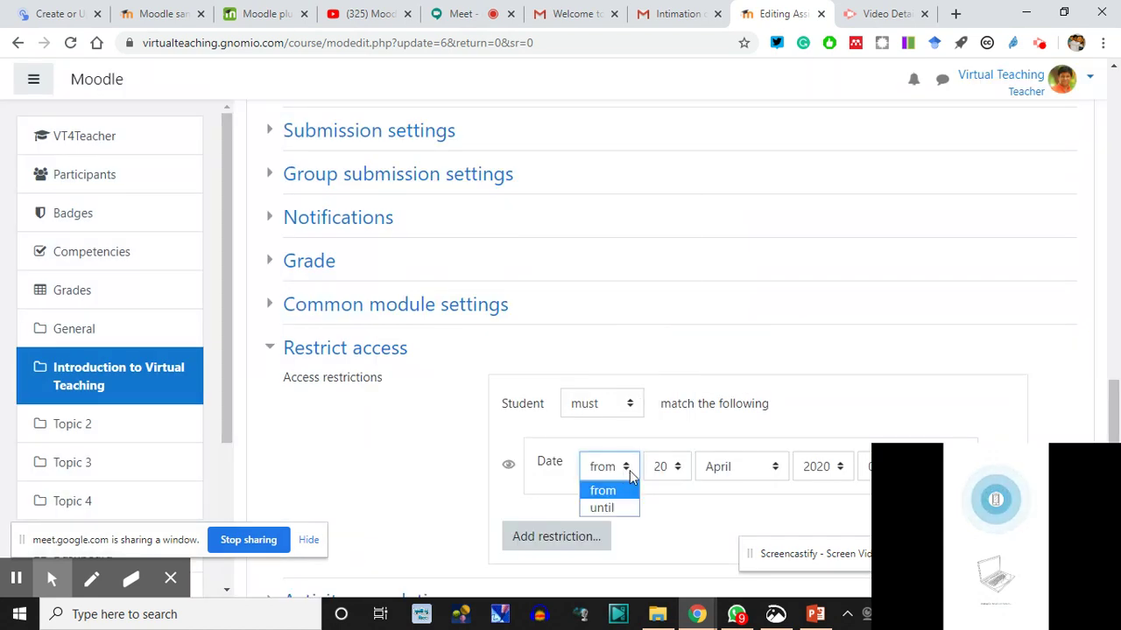
click(671, 467)
click(670, 468)
click(682, 448)
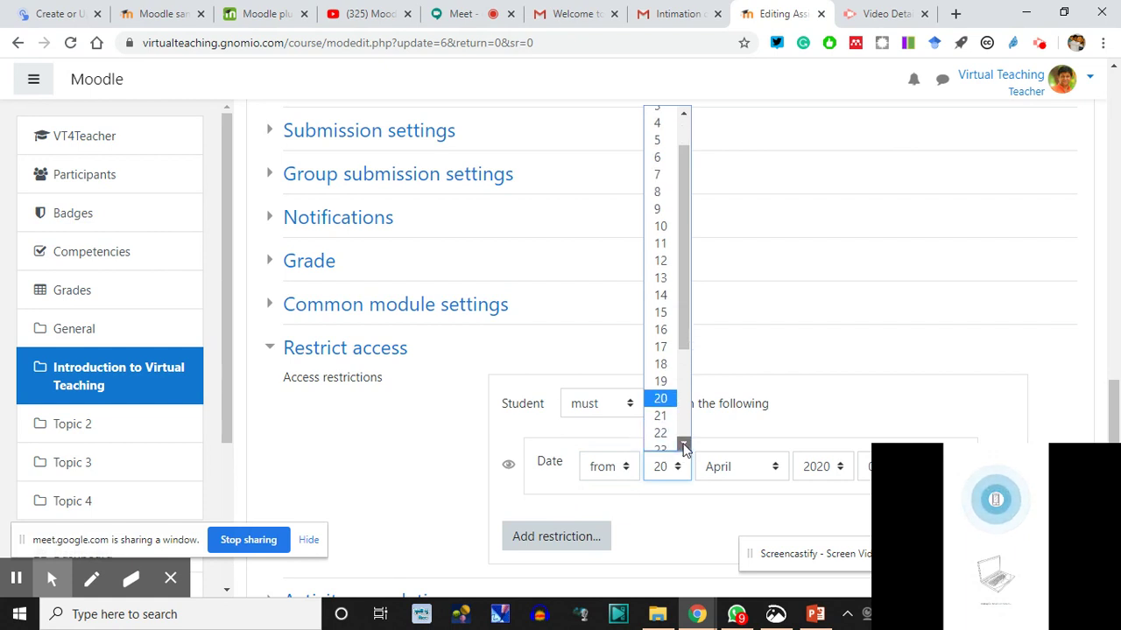
click(667, 444)
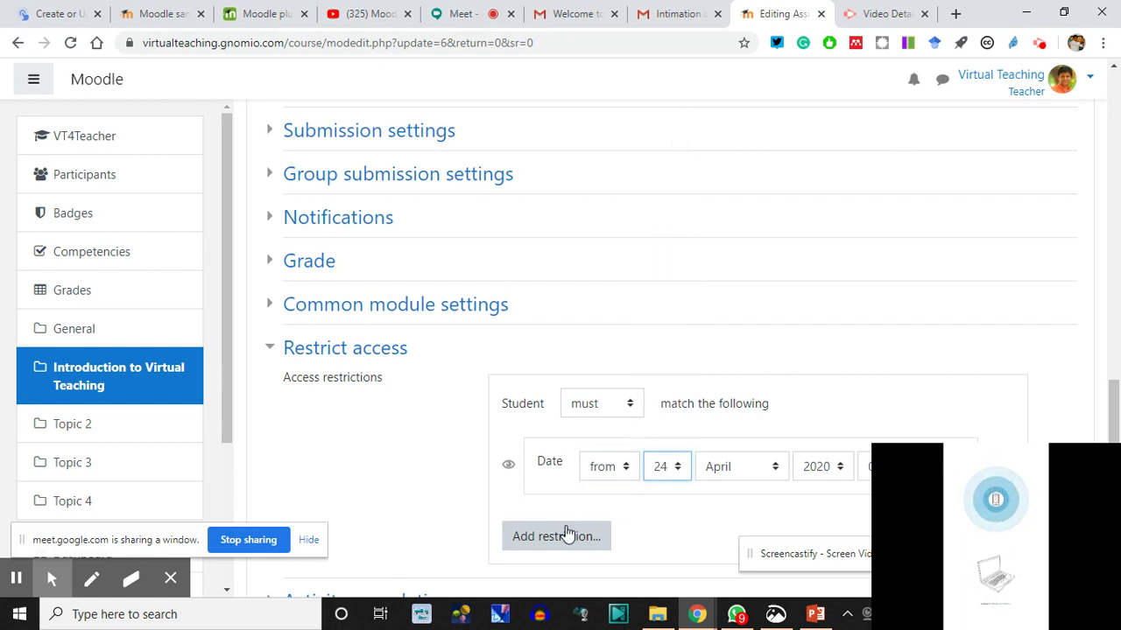
- Save the restricted assignment, return to the course and check its entry in the topic
scroll(567, 534, down, 4)
click(545, 410)
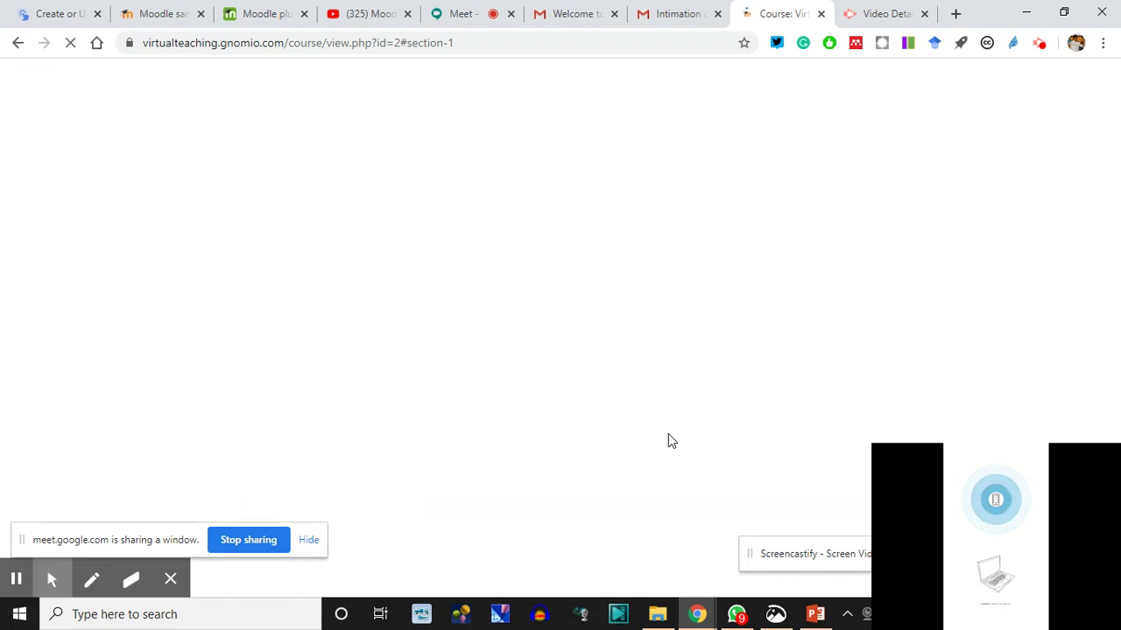
scroll(440, 394, down, 1)
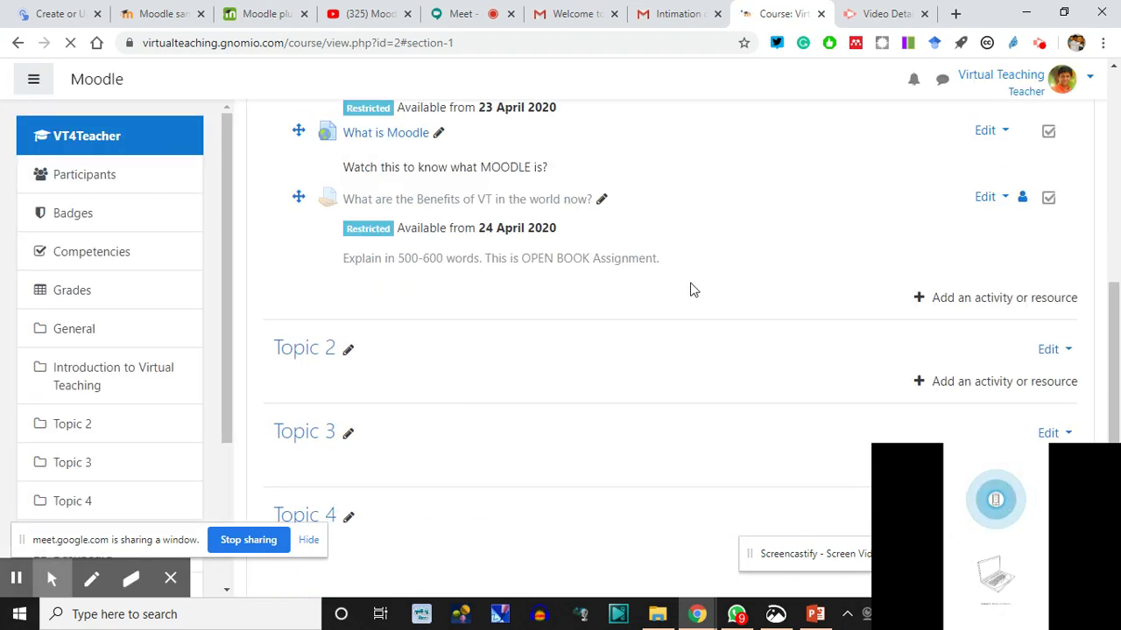
scroll(692, 290, up, 1)
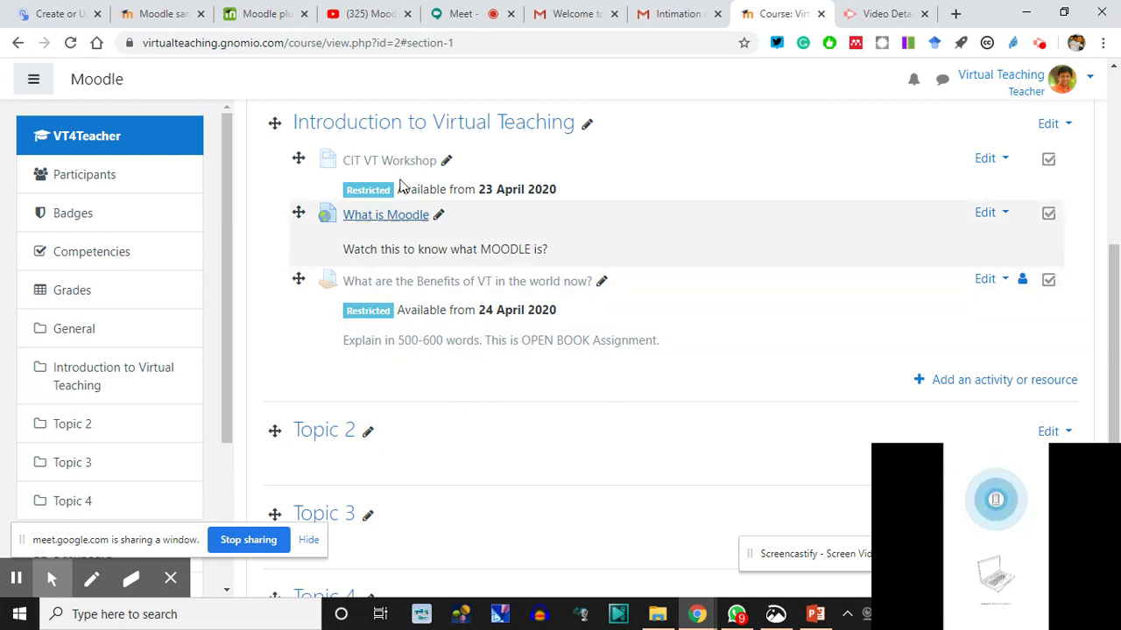
- Start adding a File resource to the Introduction to Virtual Teaching topic
click(972, 379)
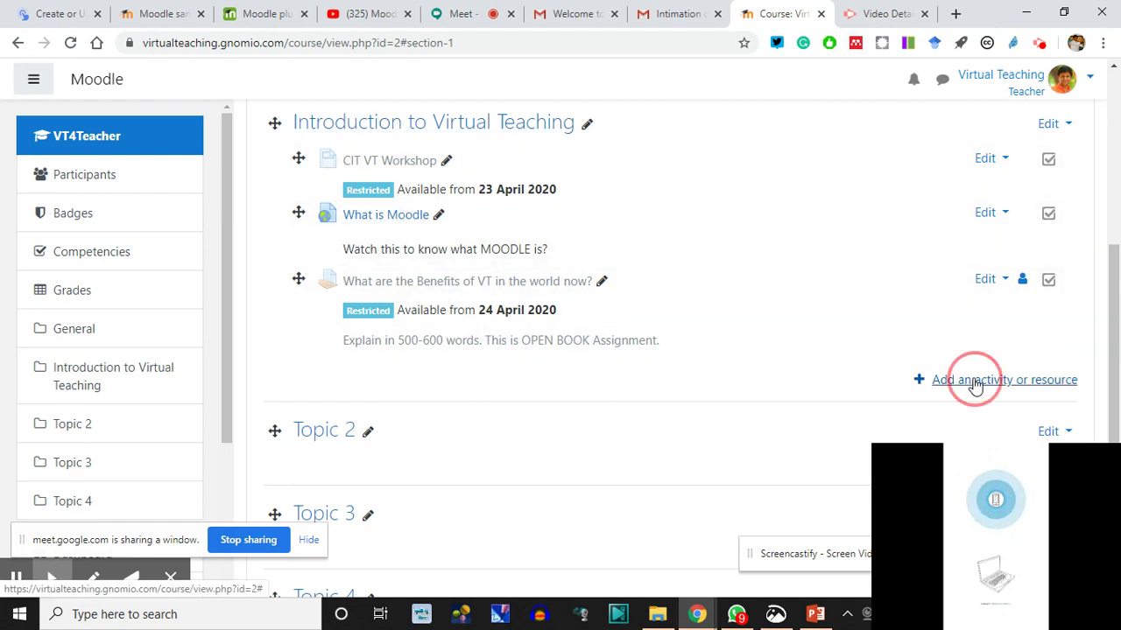
scroll(481, 423, down, 10)
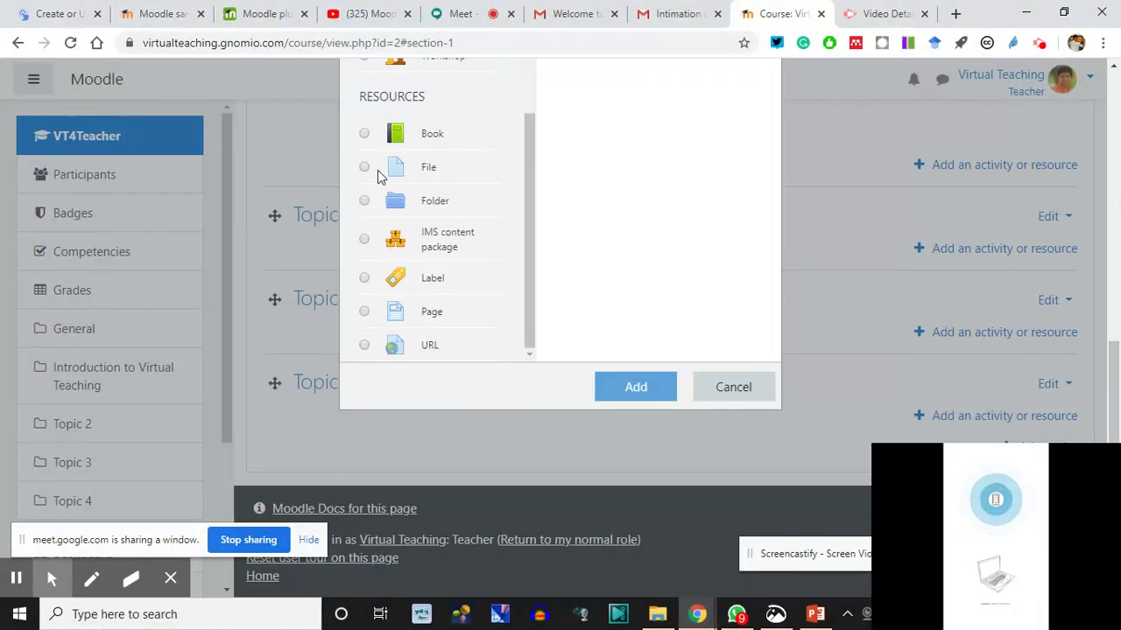
click(364, 169)
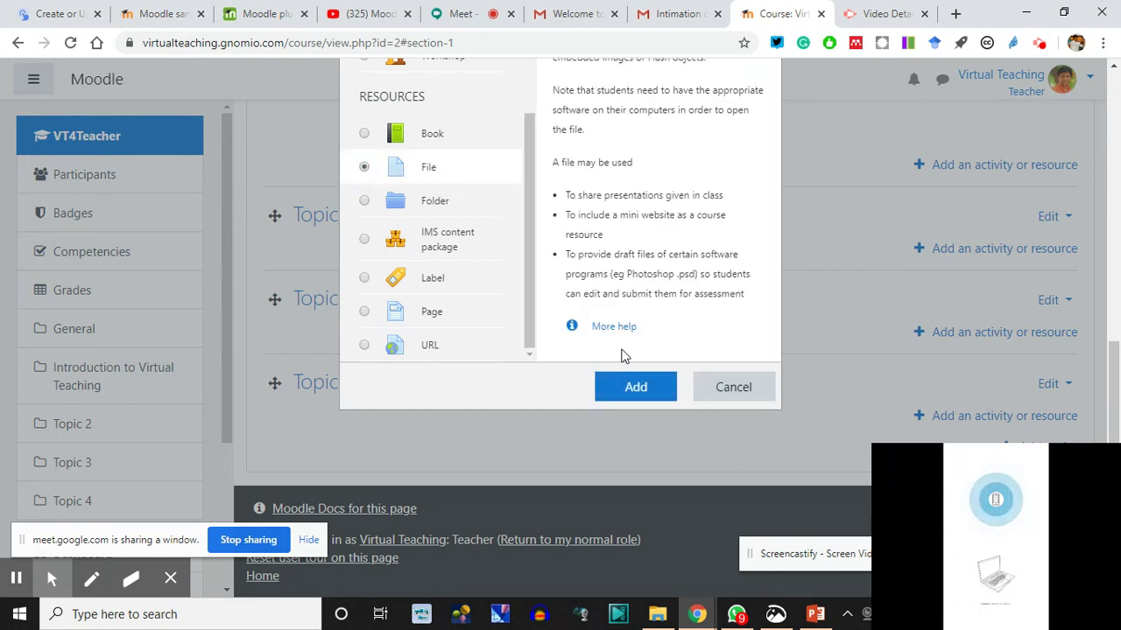
click(639, 385)
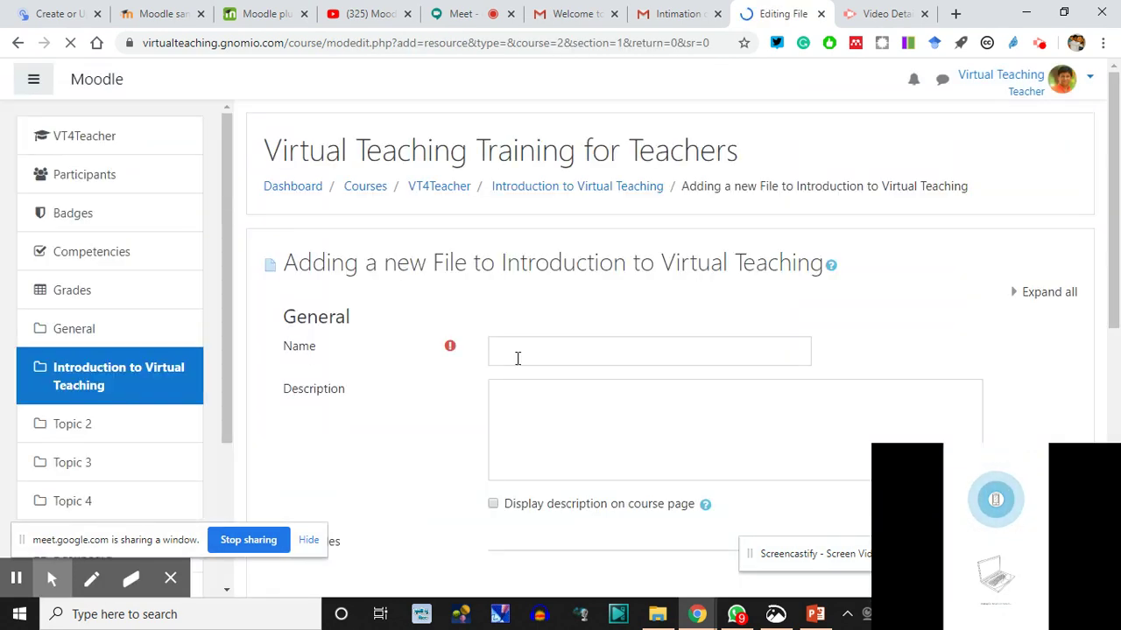
- Name the File resource "Format for Assignment" and enter "Sample Assignment" as its description
click(517, 358)
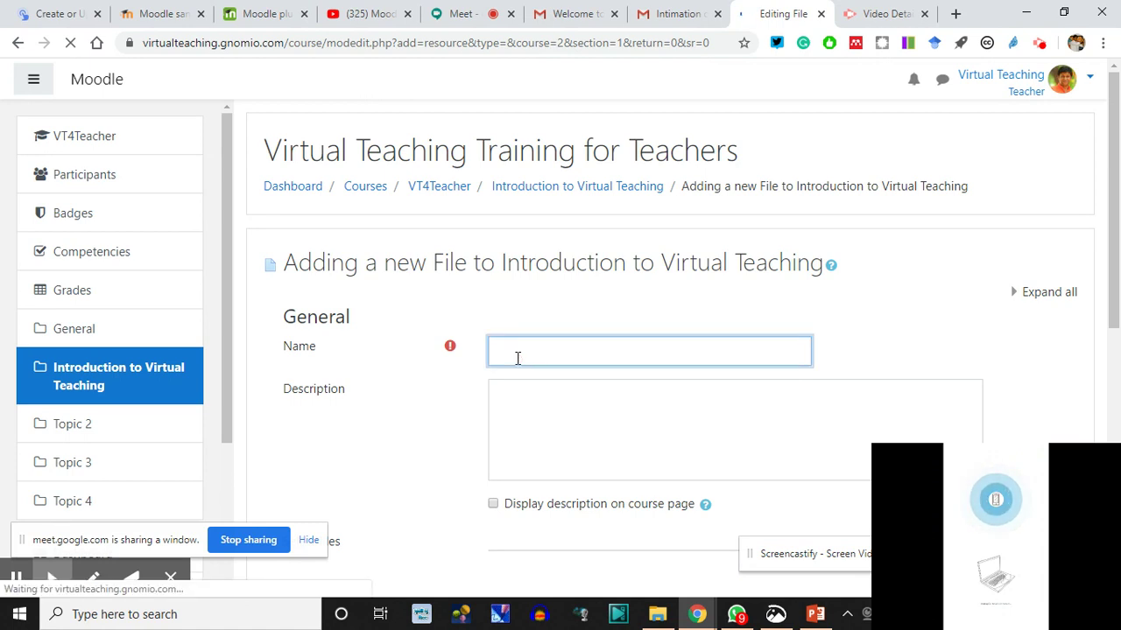
text(Format for)
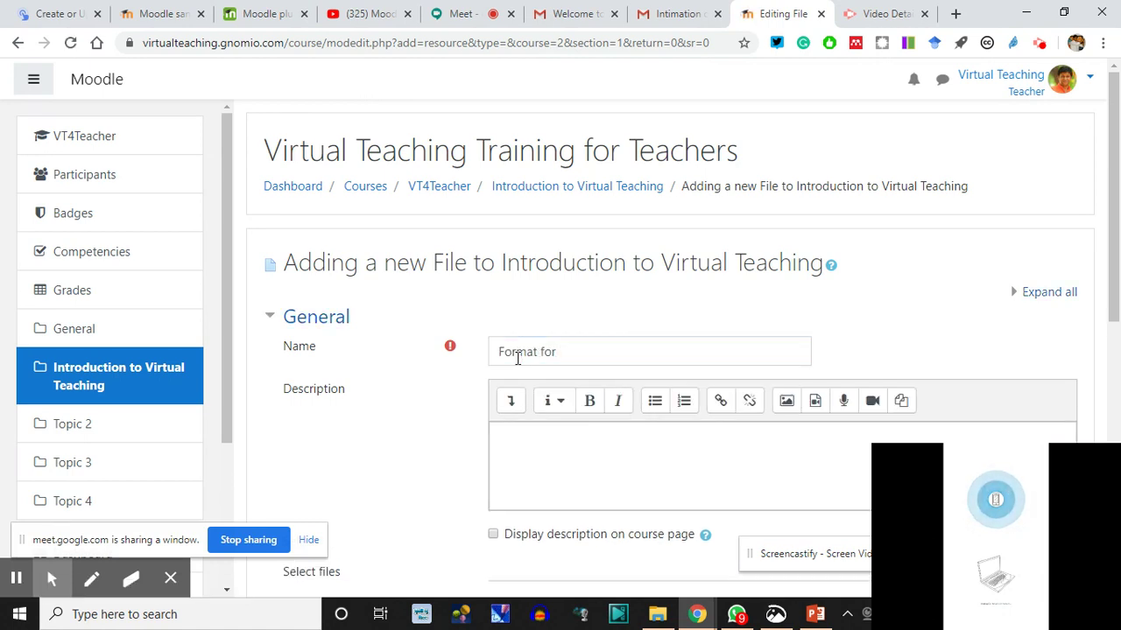
click(643, 352)
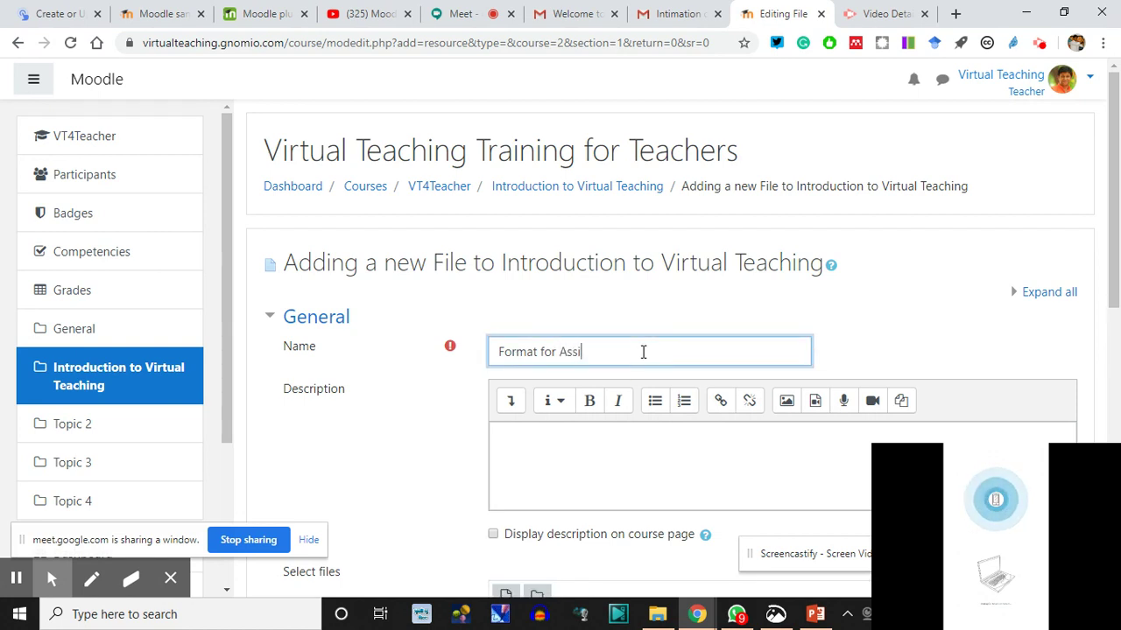
click(532, 431)
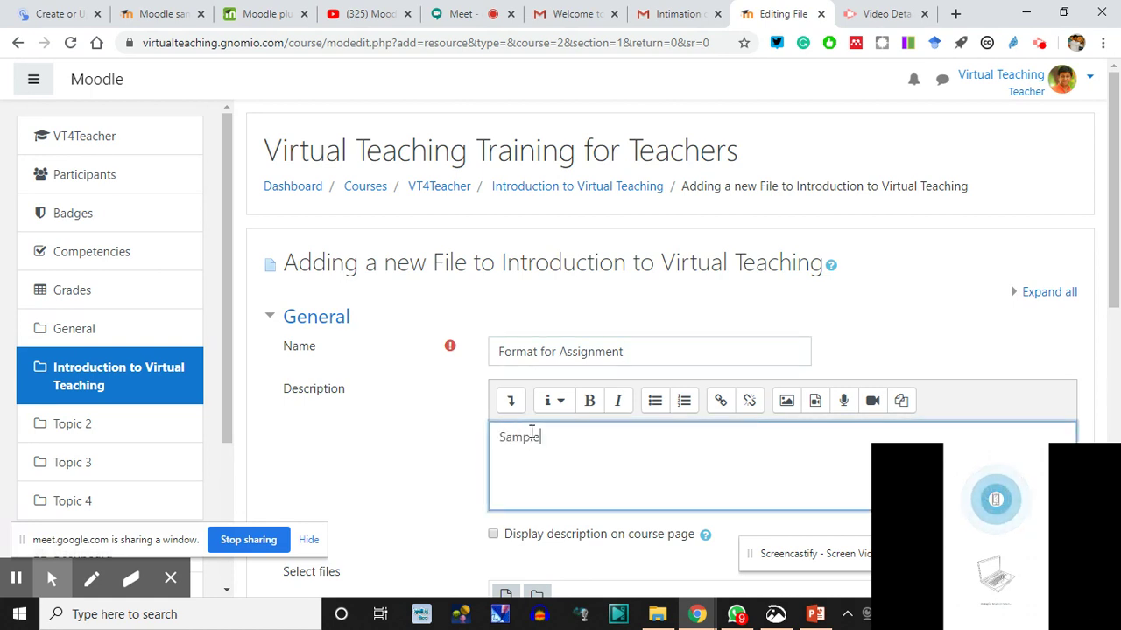
text(Sample Assignment)
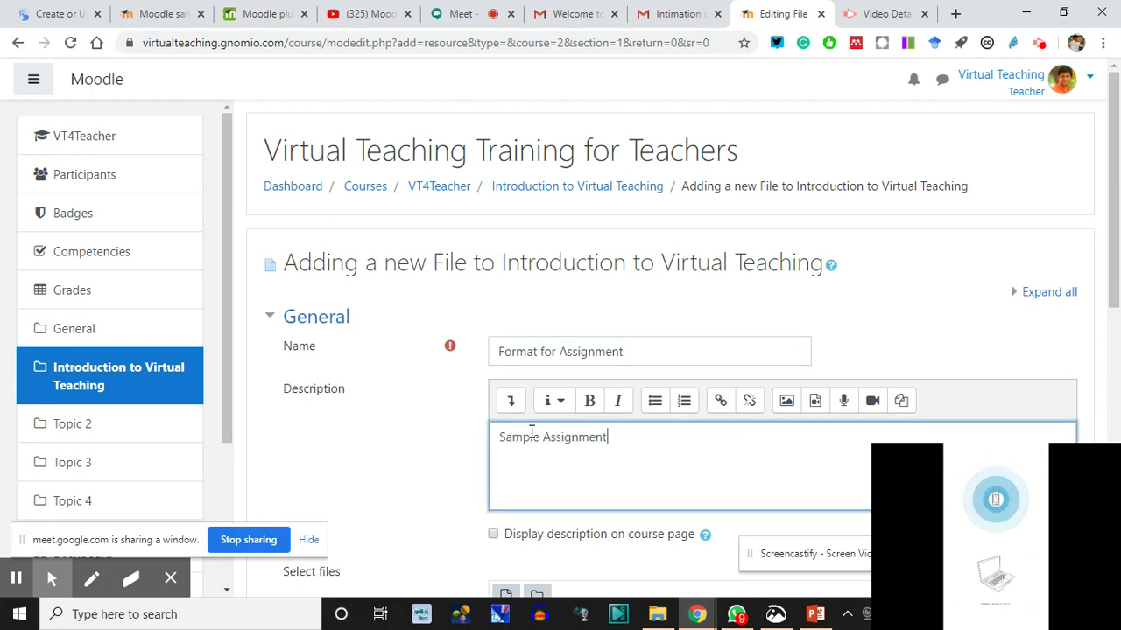
- Upload the DesigningEffective PowerPoint image from the computer's Pictures folder to the resource's files
scroll(534, 438, down, 2)
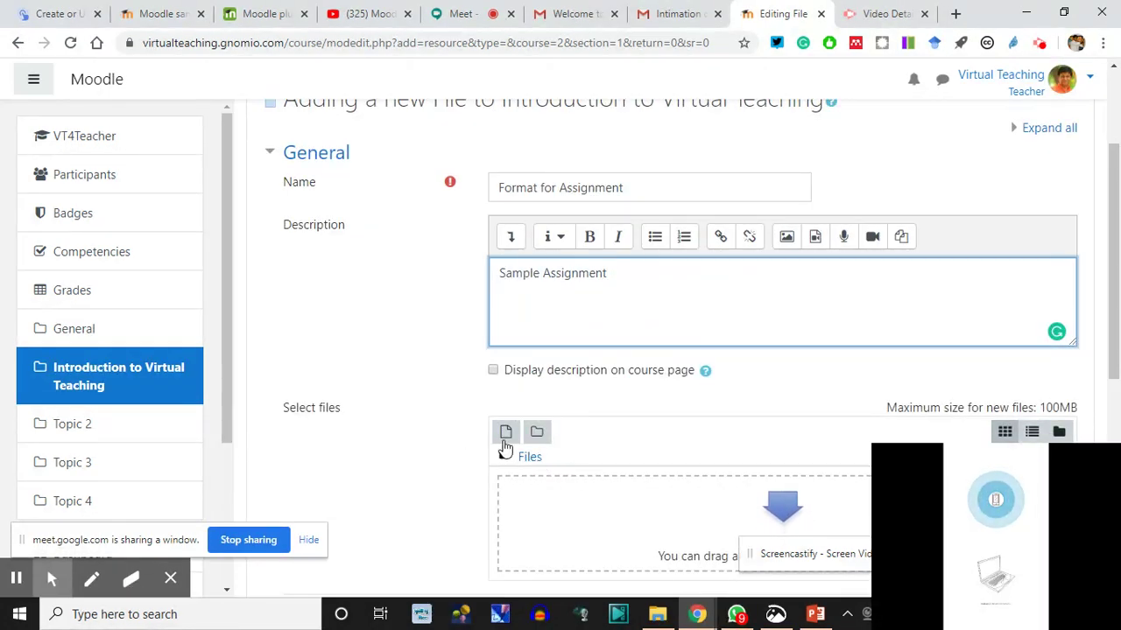
scroll(505, 448, down, 1)
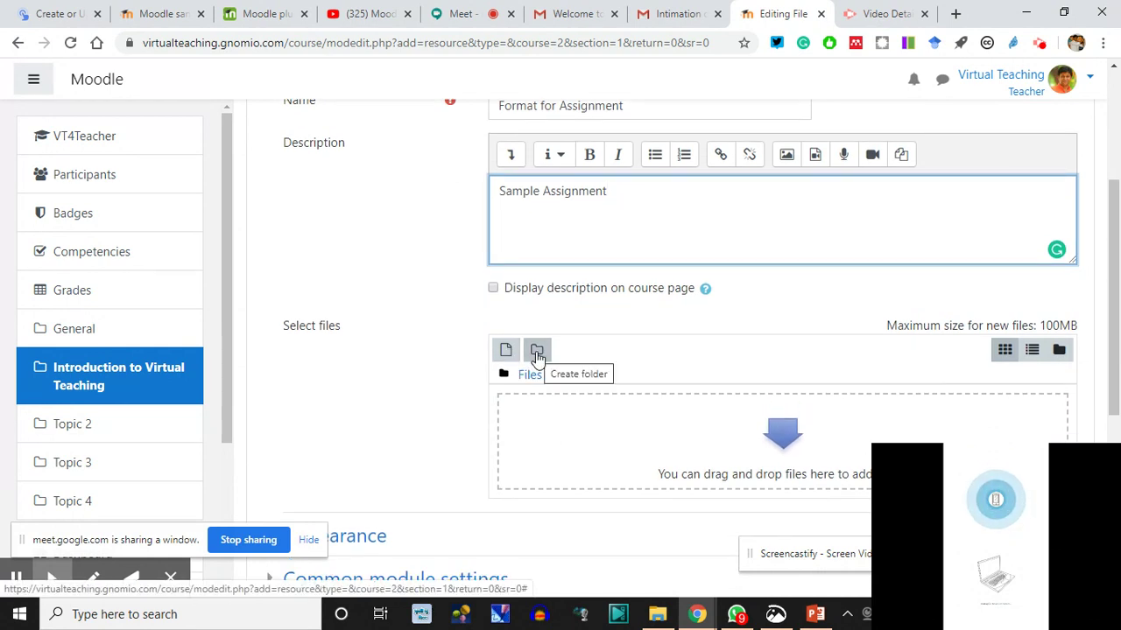
click(505, 353)
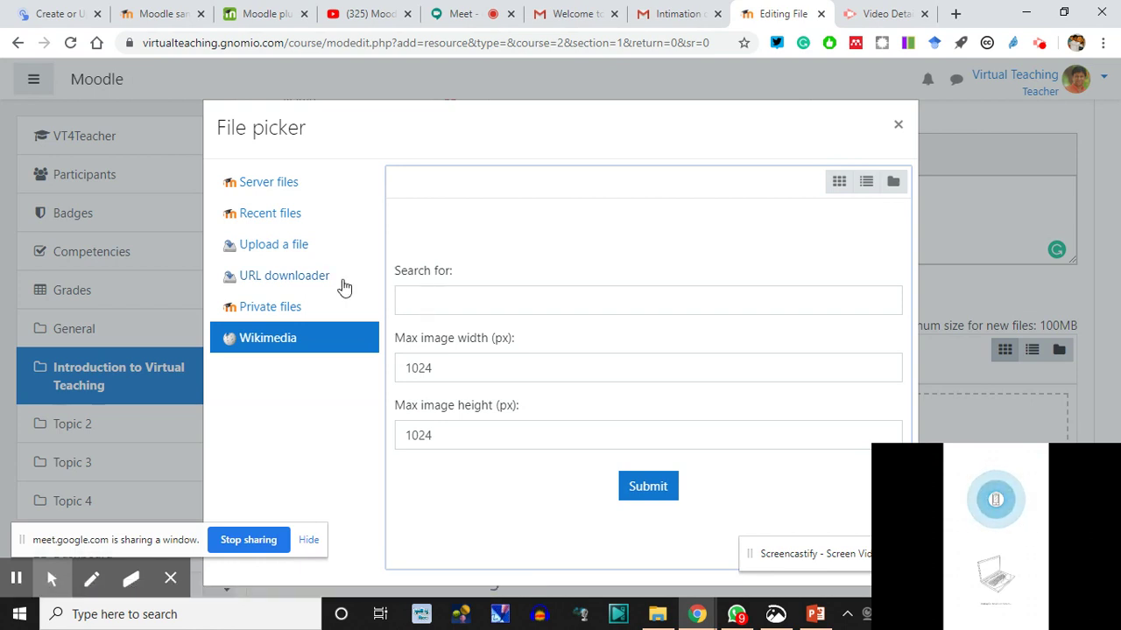
click(271, 247)
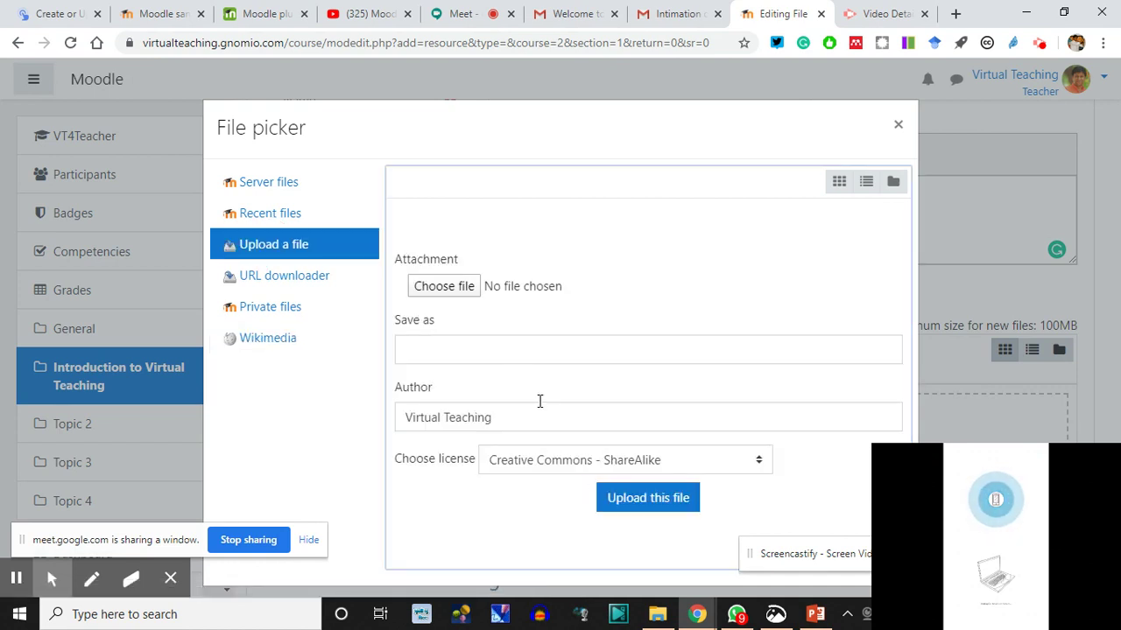
click(447, 287)
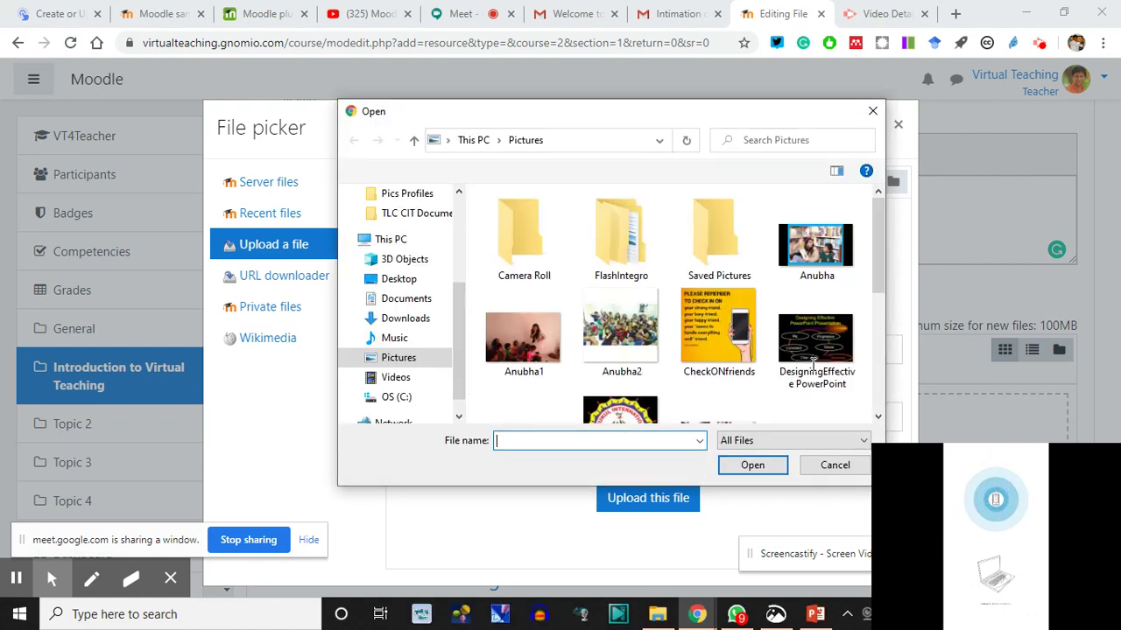
click(813, 341)
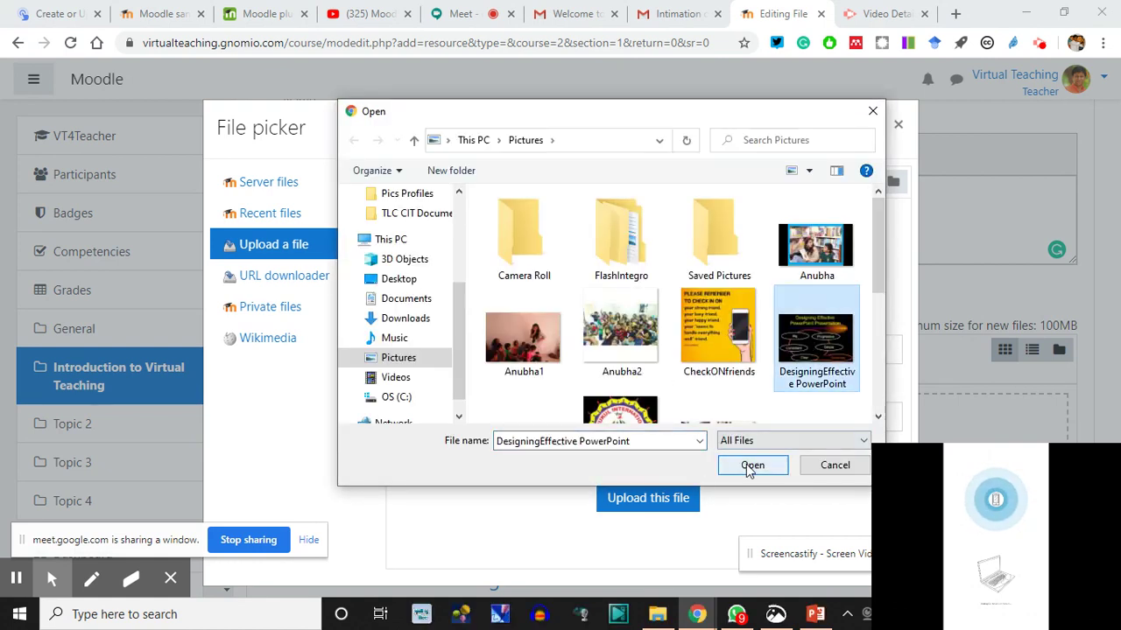
scroll(718, 350, down, 1)
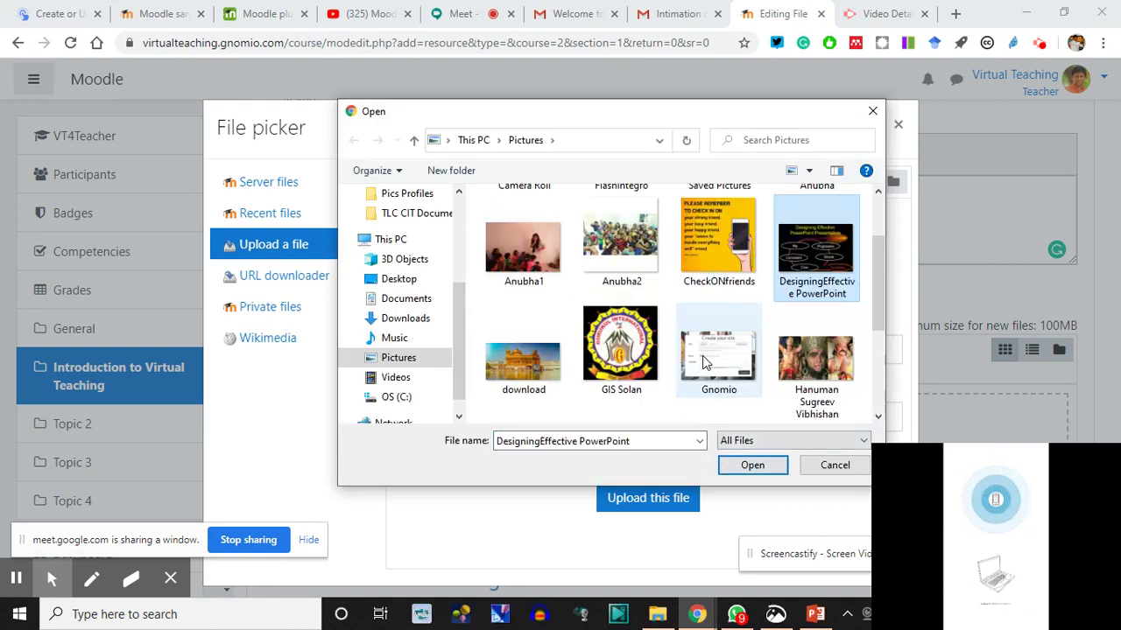
double_click(813, 240)
click(647, 499)
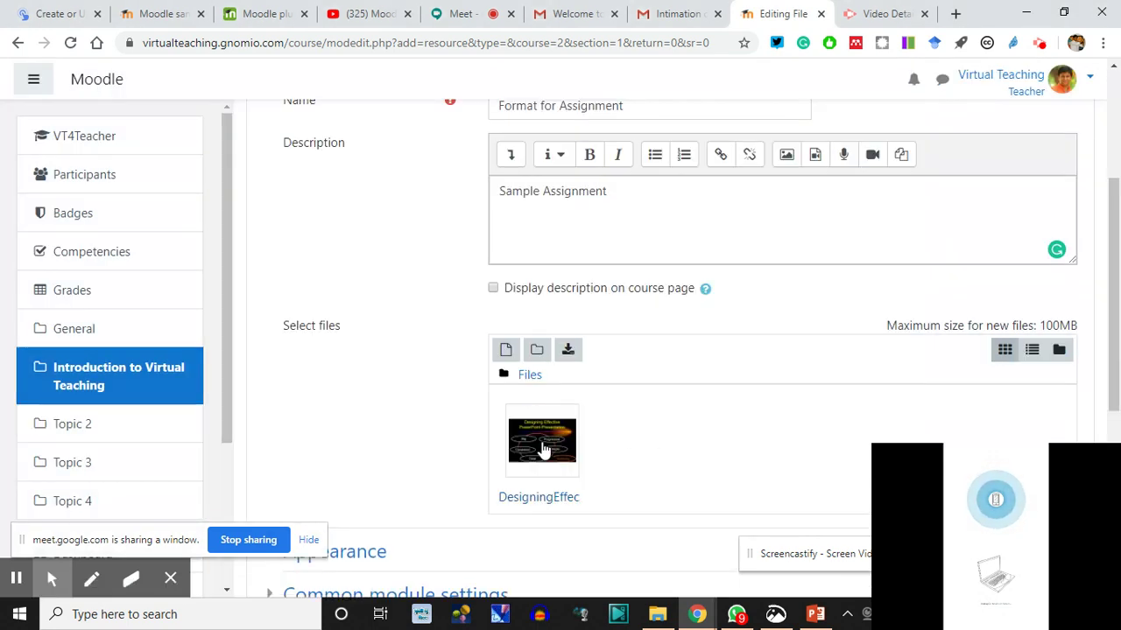
- Upload CIT Workshop Schedule.pdf from the TLC CIT Documents folder as a second file of the resource
click(505, 351)
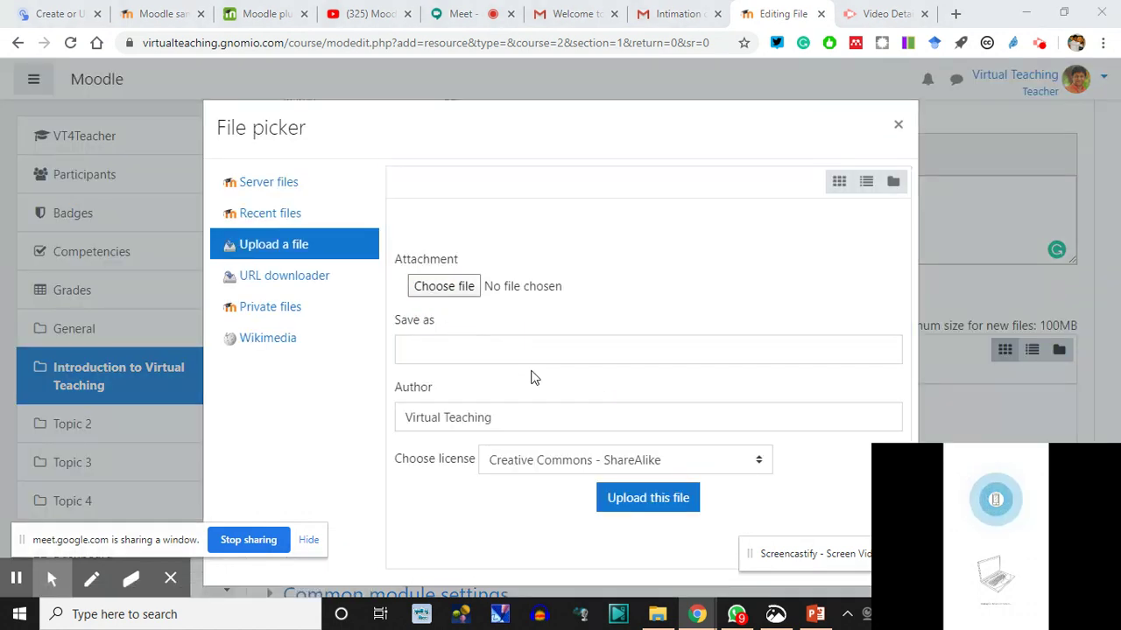
click(443, 286)
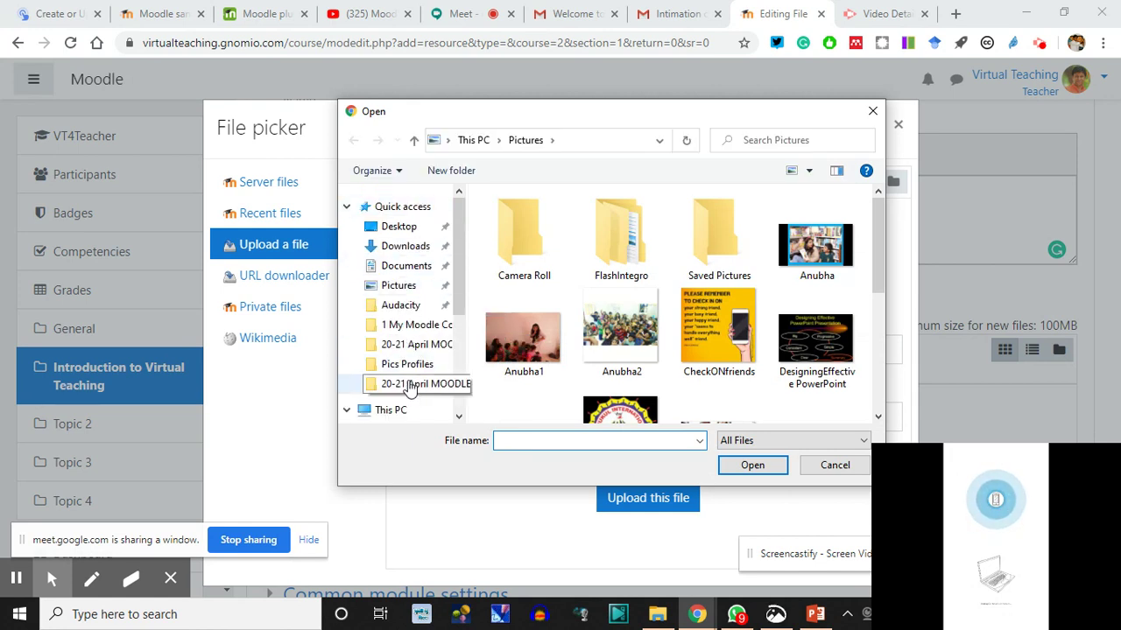
click(417, 385)
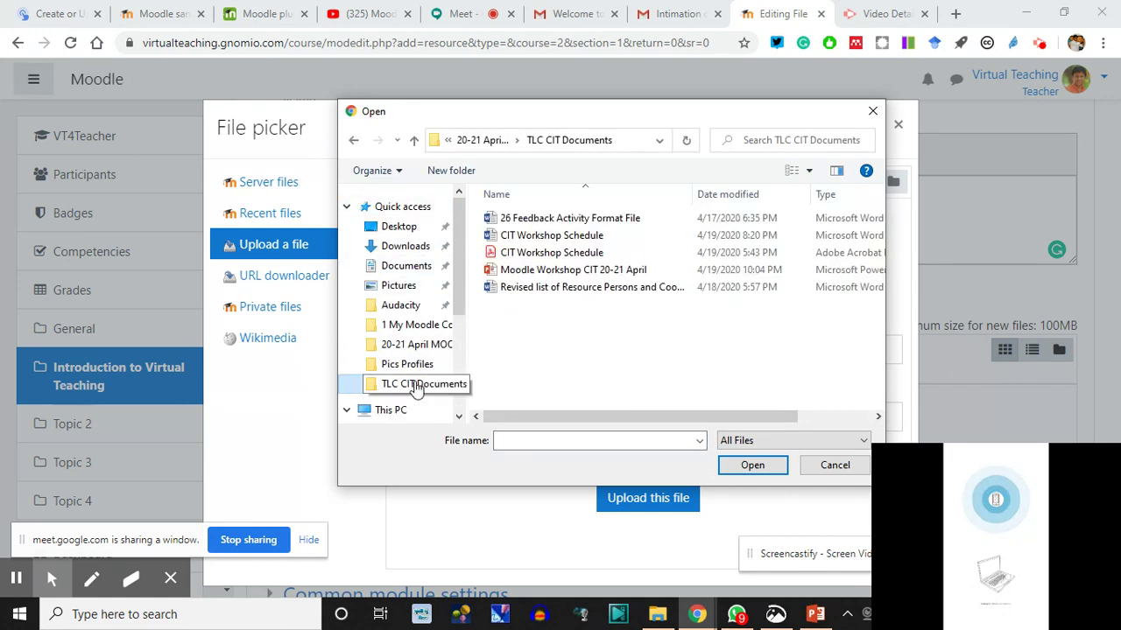
double_click(552, 252)
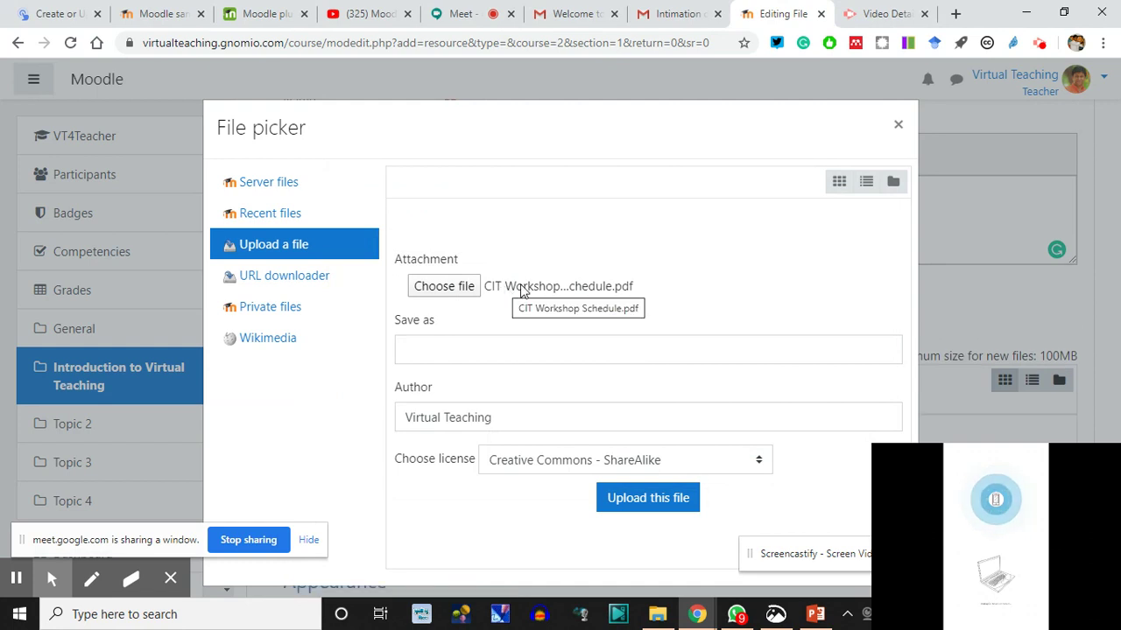
click(622, 506)
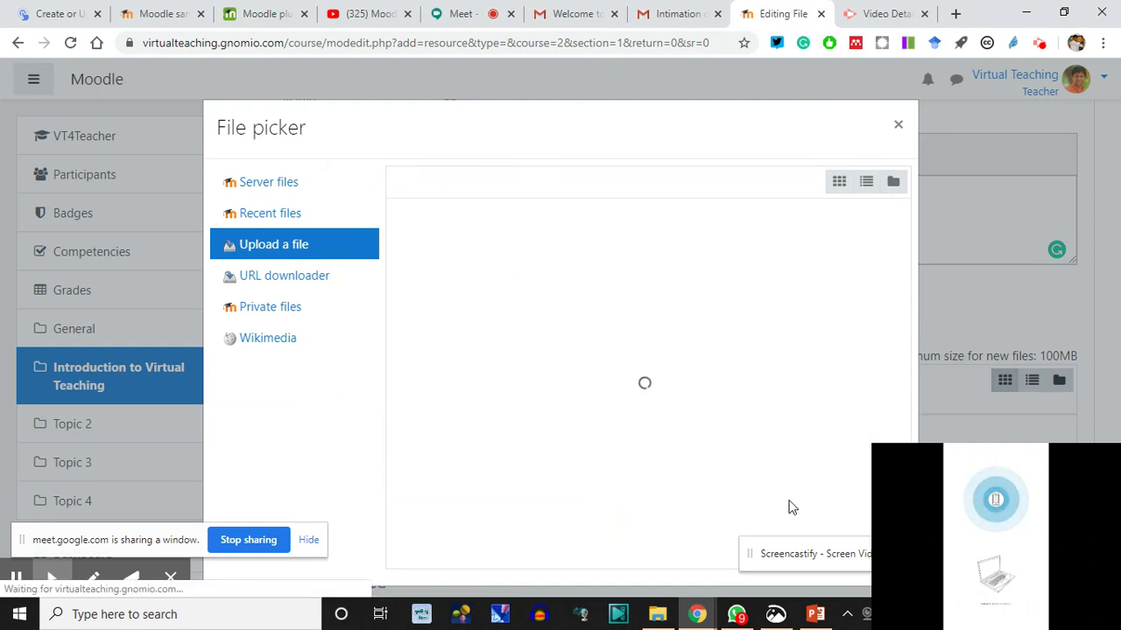
- Save the File resource, returning to the course, and turn course editing off
scroll(608, 453, down, 4)
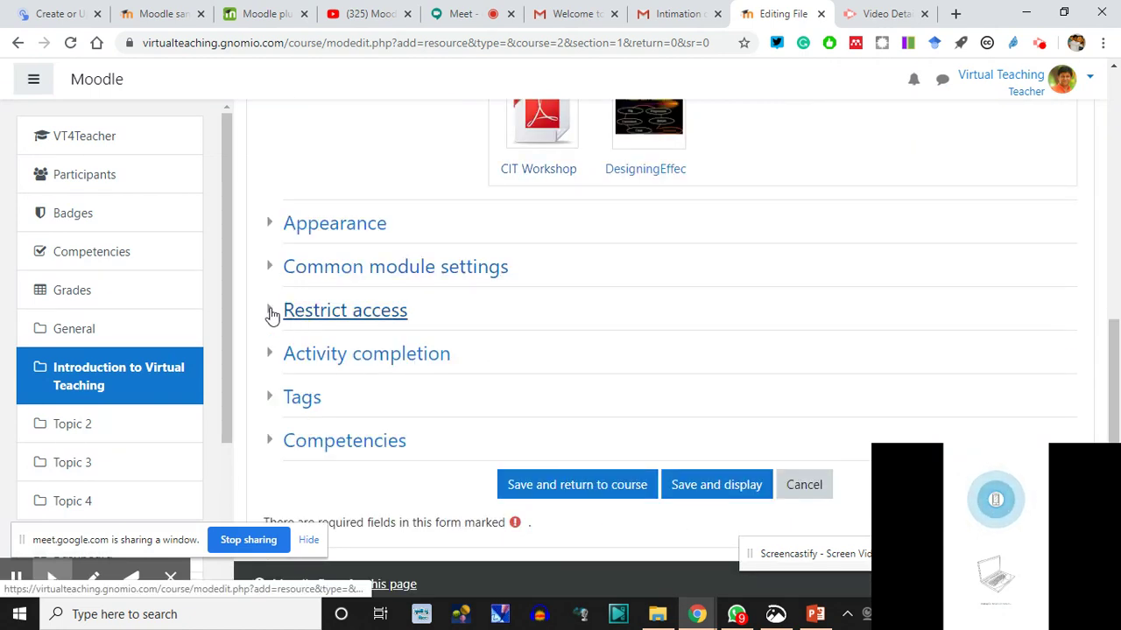
click(574, 495)
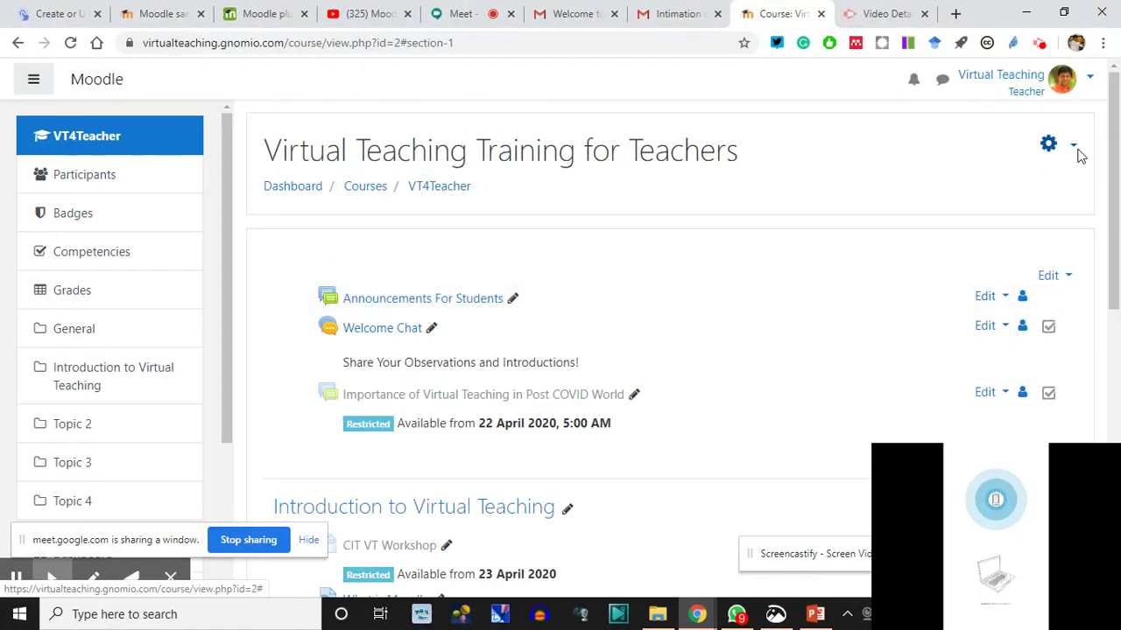
click(1075, 153)
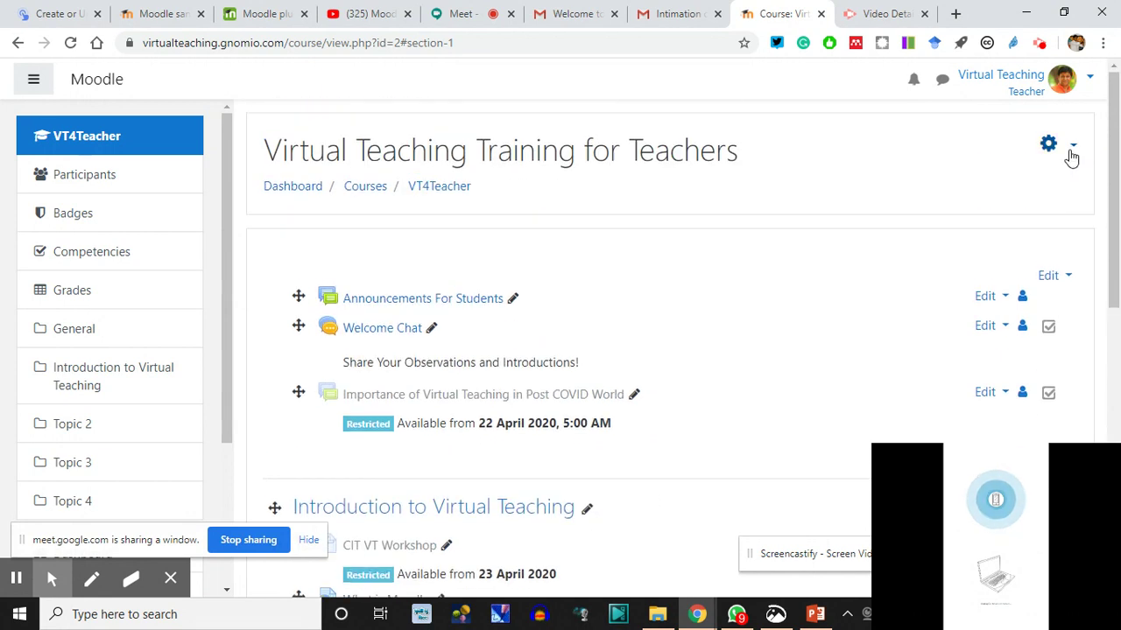
click(1071, 154)
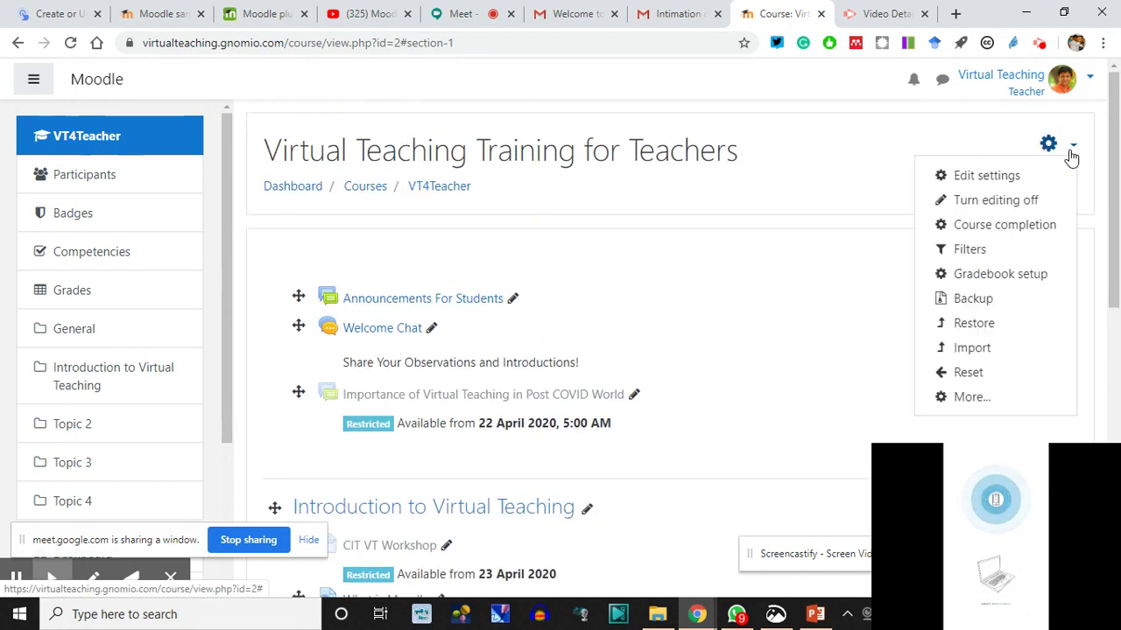
click(981, 200)
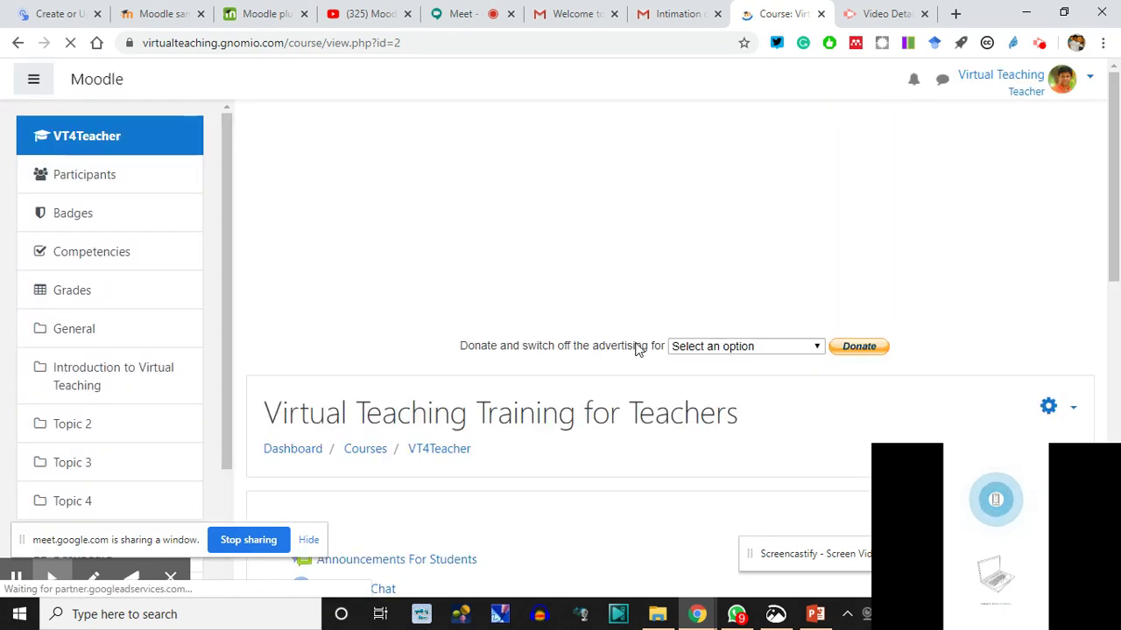
scroll(627, 353, down, 2)
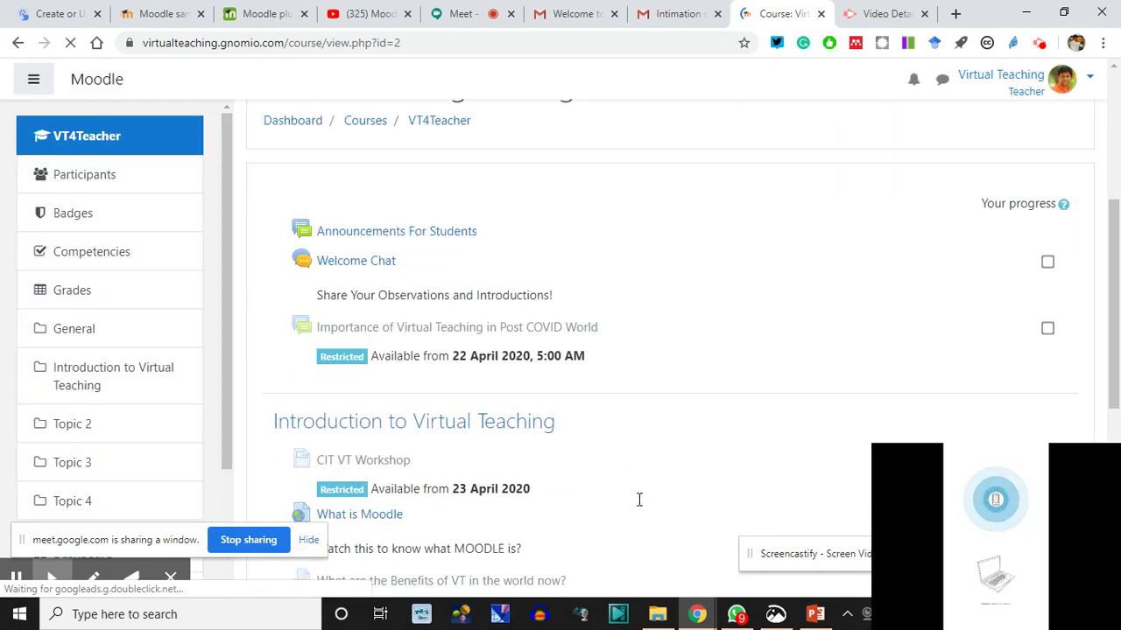
scroll(638, 499, down, 2)
scroll(875, 241, up, 4)
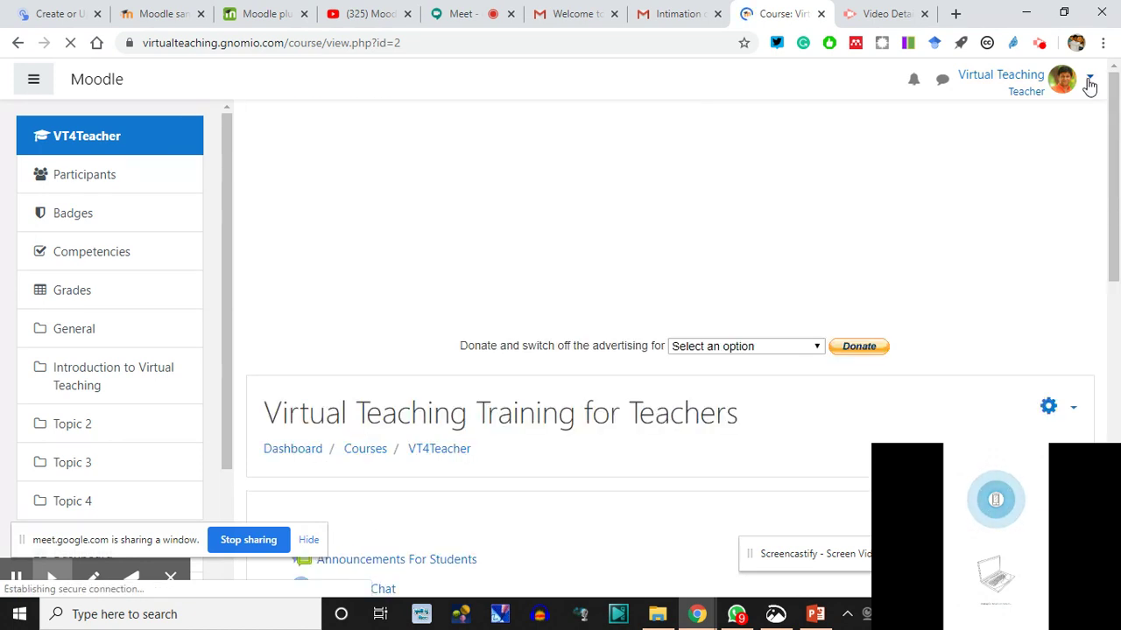
- Return from the switched Teacher role to the account's normal role
click(1090, 78)
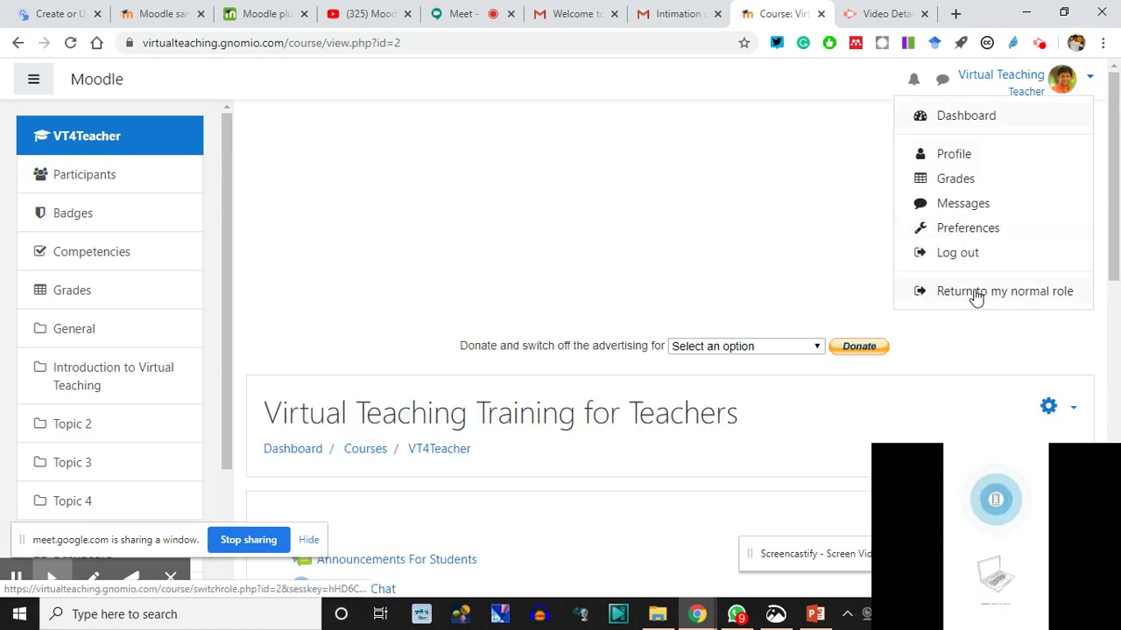
click(972, 300)
click(971, 298)
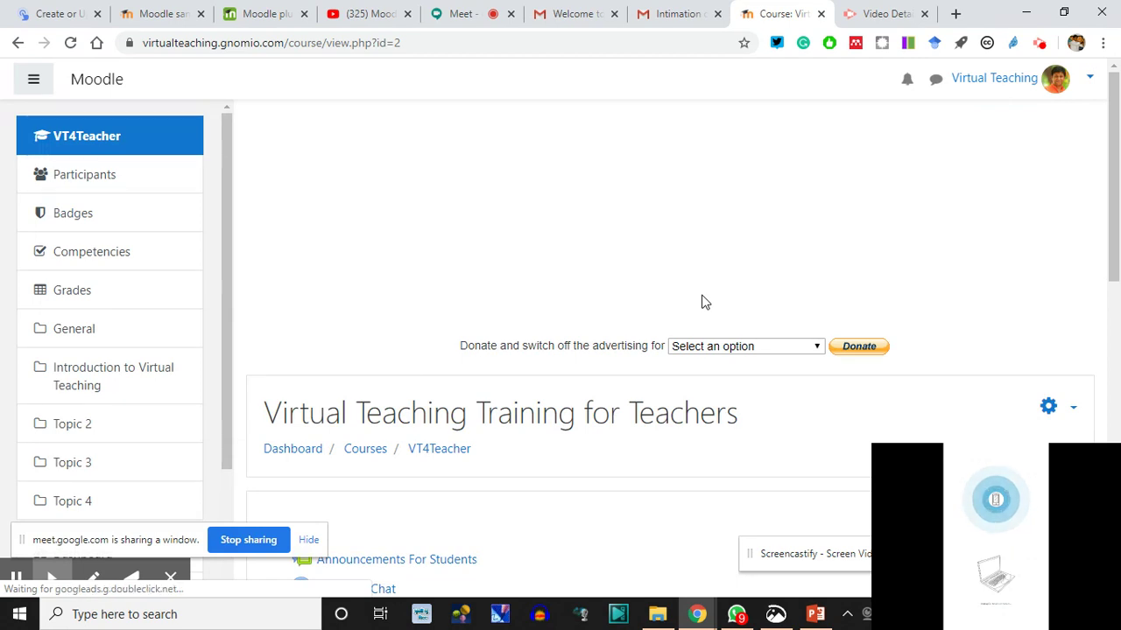
scroll(427, 421, down, 2)
scroll(796, 293, up, 2)
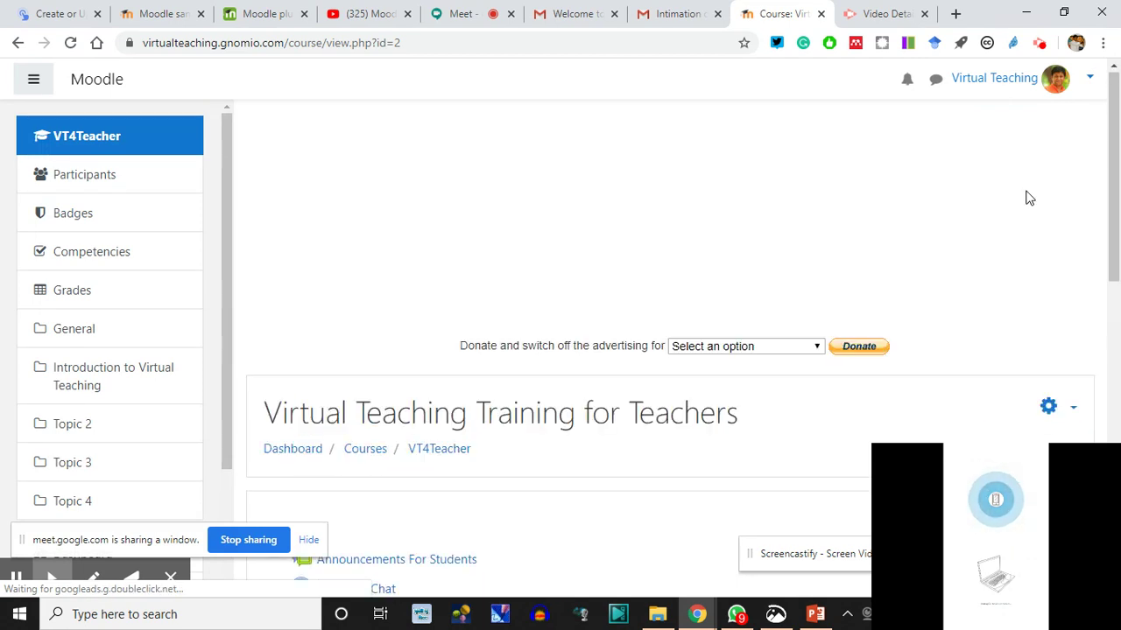
- Switch the account's role in the course to Student
click(1090, 81)
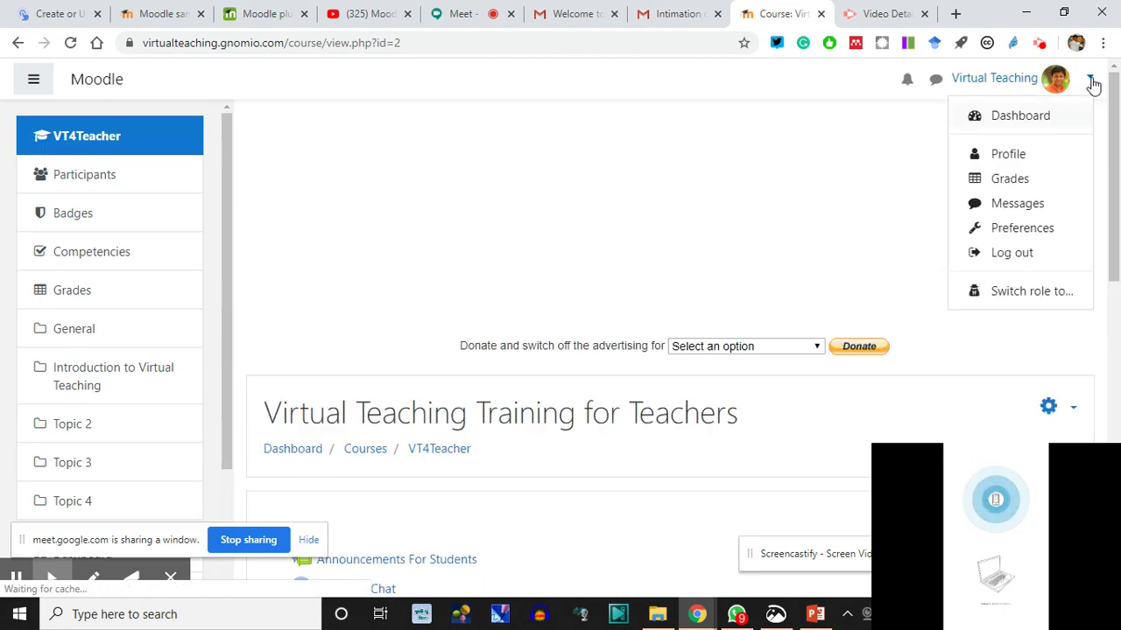
click(1013, 294)
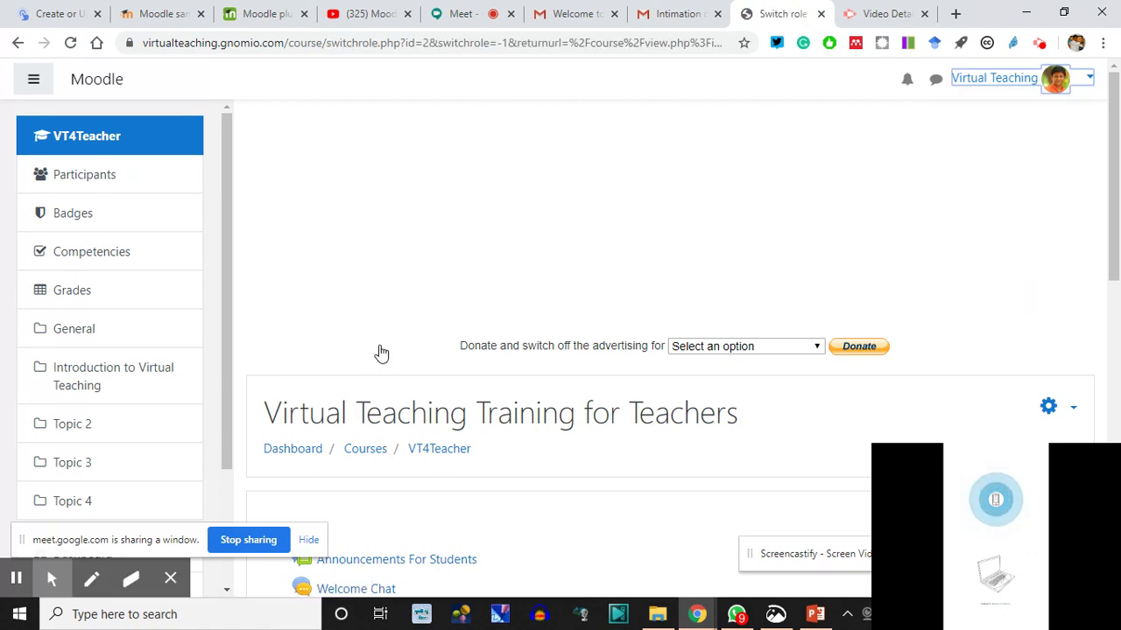
scroll(388, 401, down, 2)
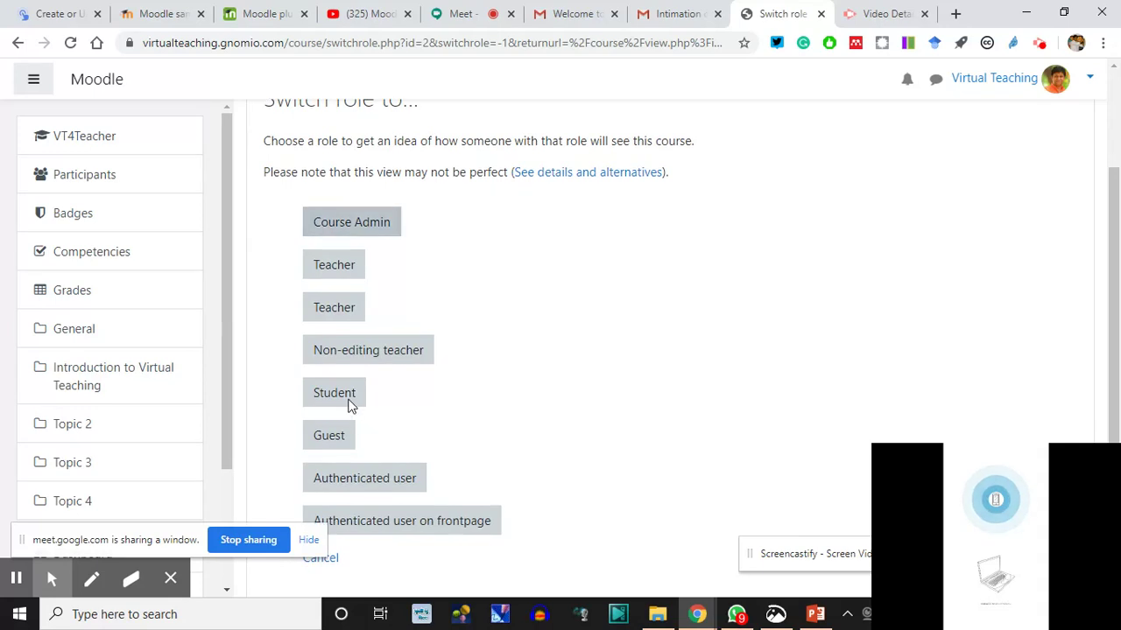
click(342, 402)
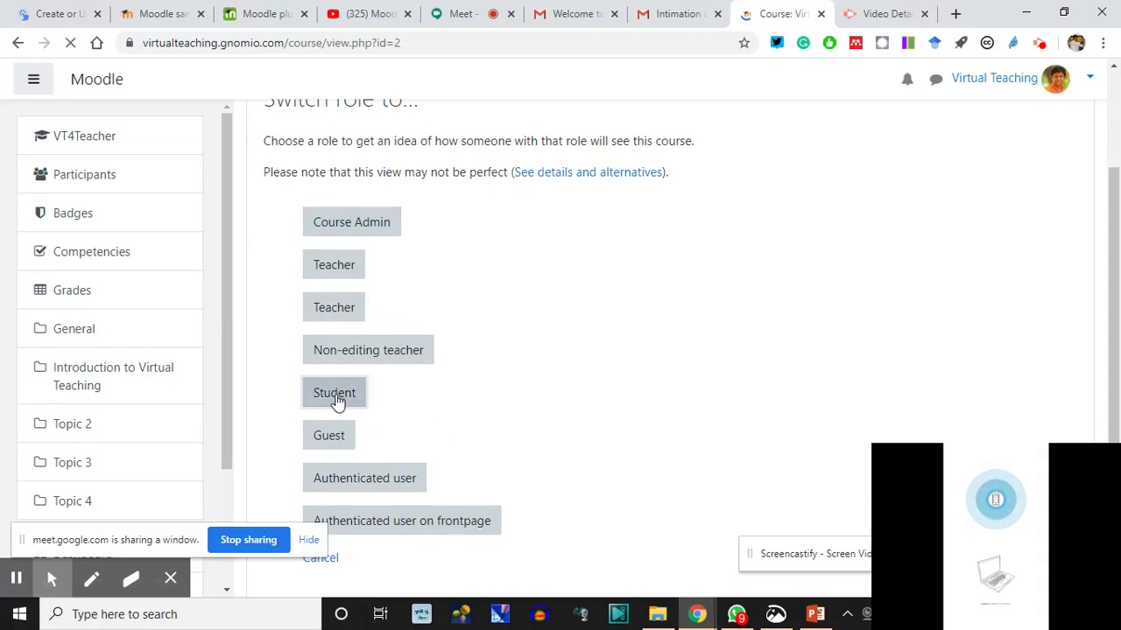
- Switch to the Moodle Workshop presentation in PowerPoint, review the Session 01 and Session 02 agenda slides, and return to the Moodle course
mouse_move(814, 624)
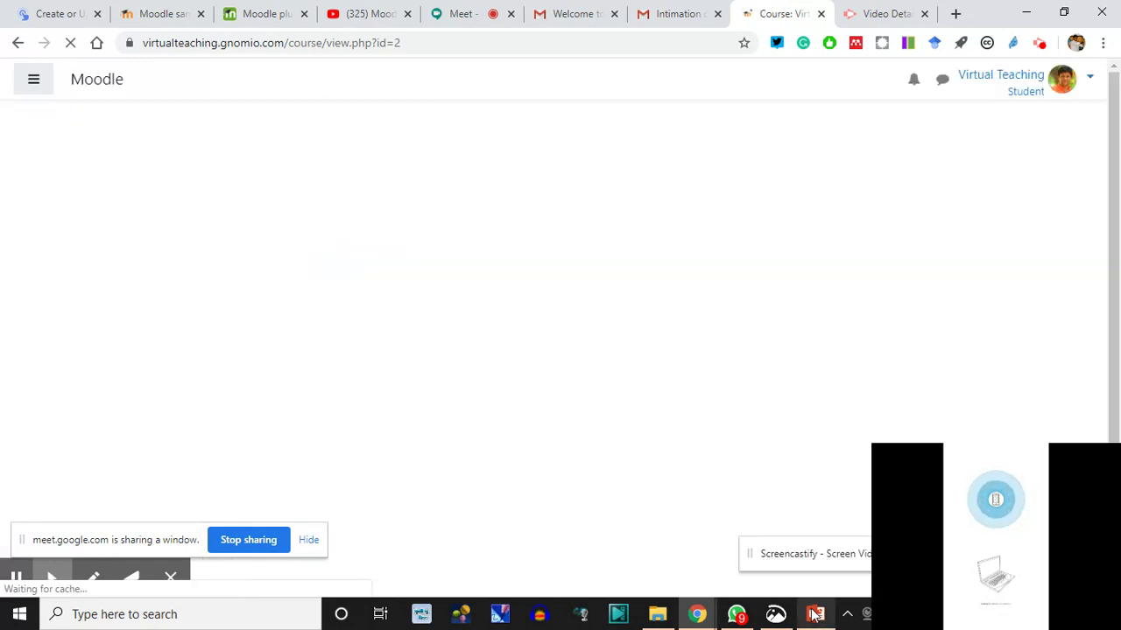
click(814, 615)
scroll(96, 292, up, 5)
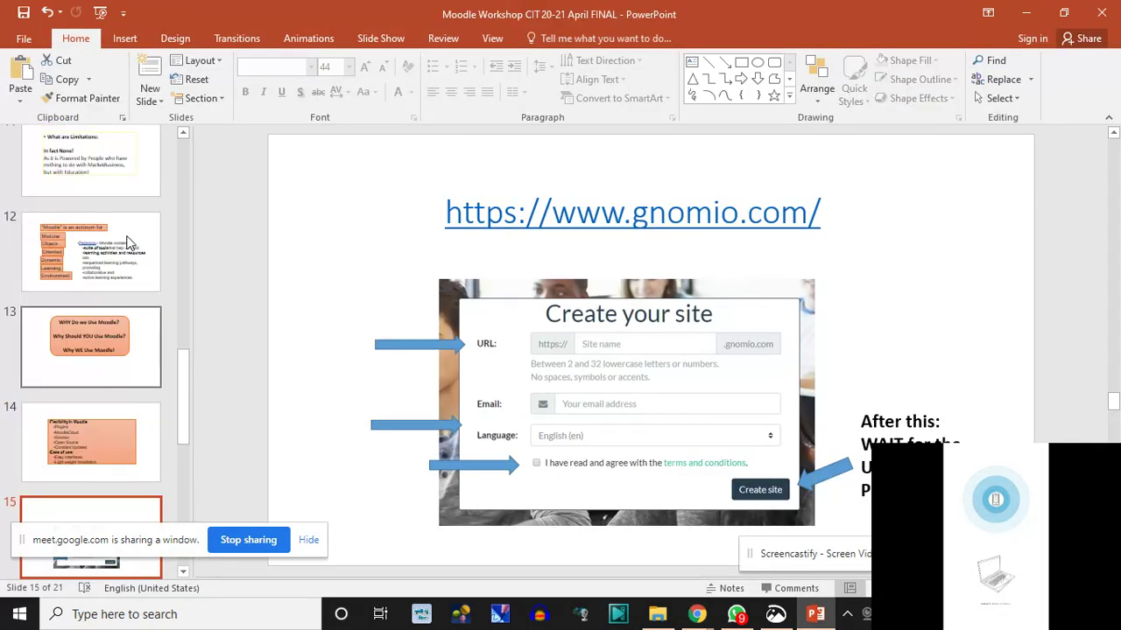
scroll(127, 243, up, 10)
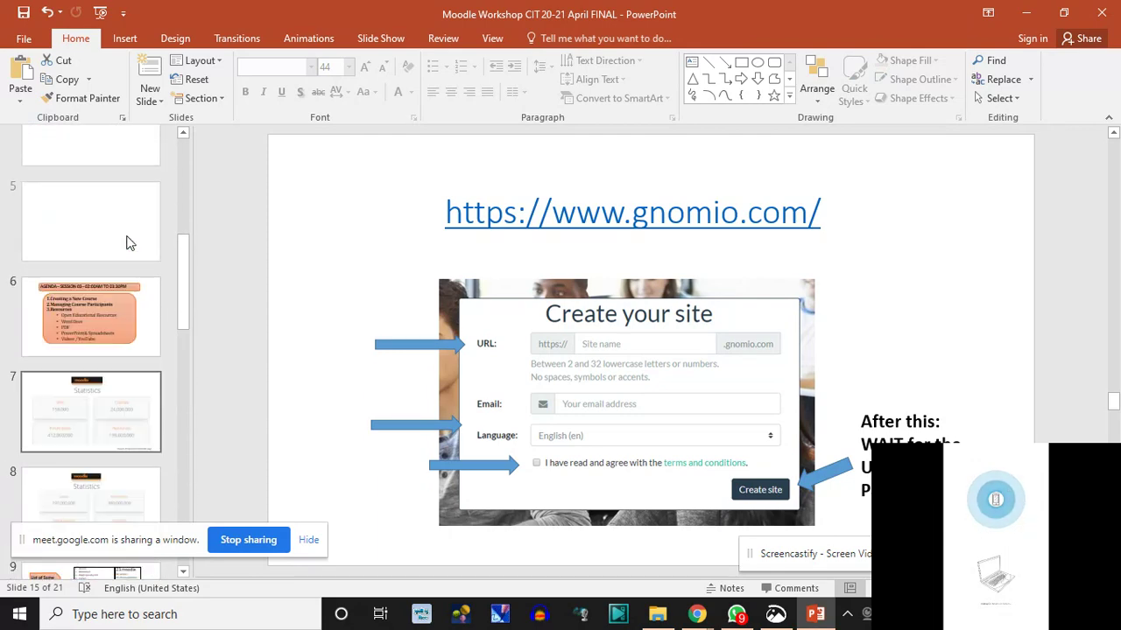
scroll(127, 242, up, 2)
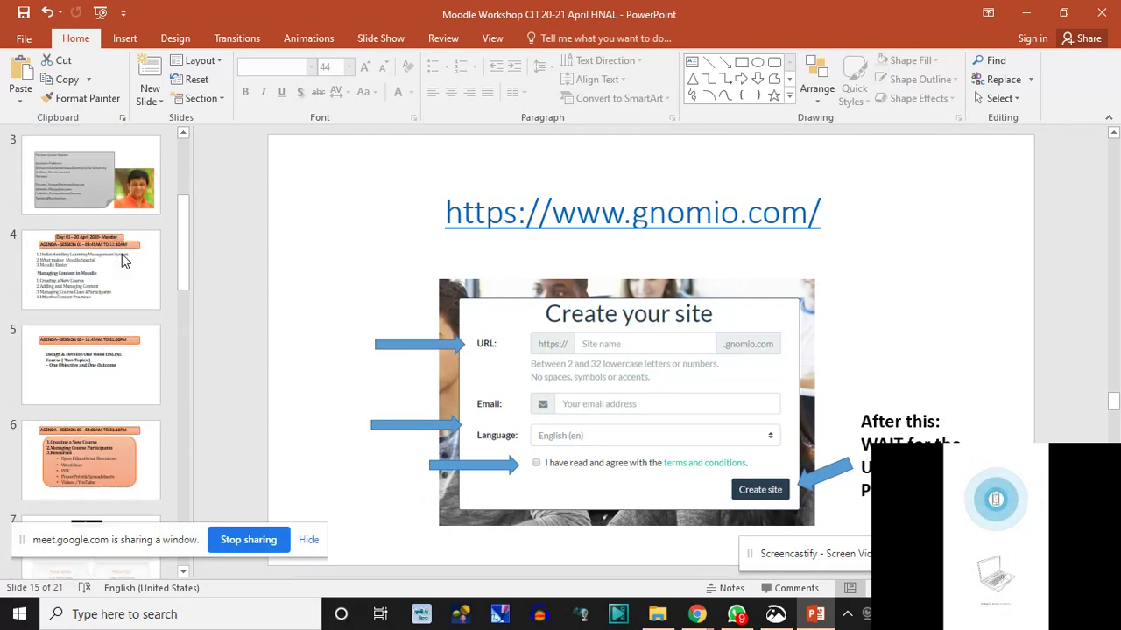
click(90, 292)
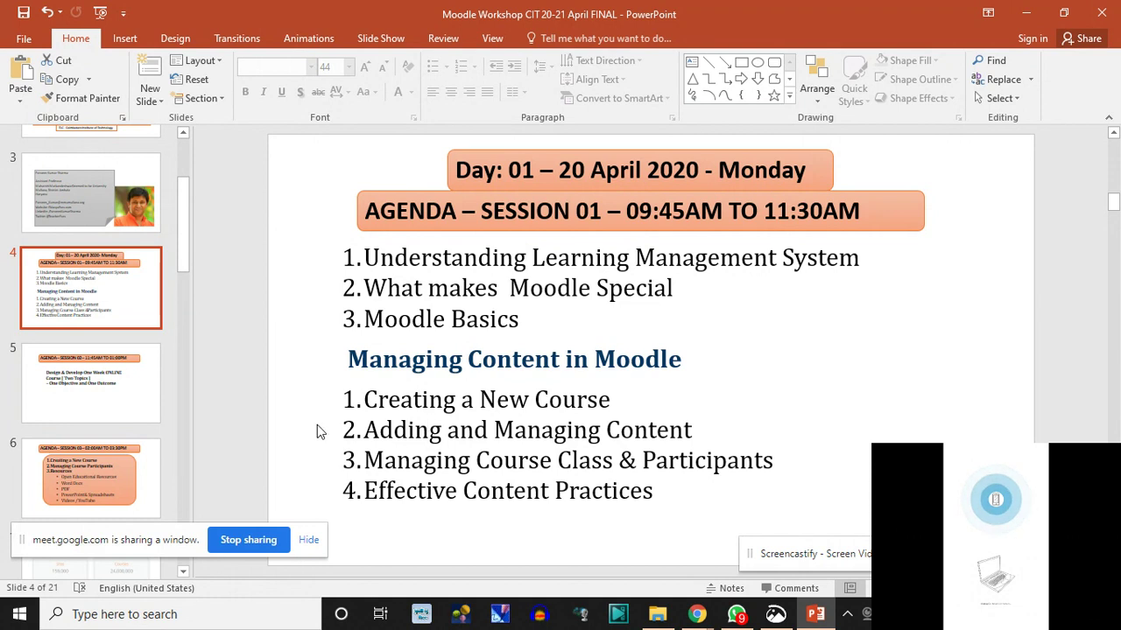
click(651, 428)
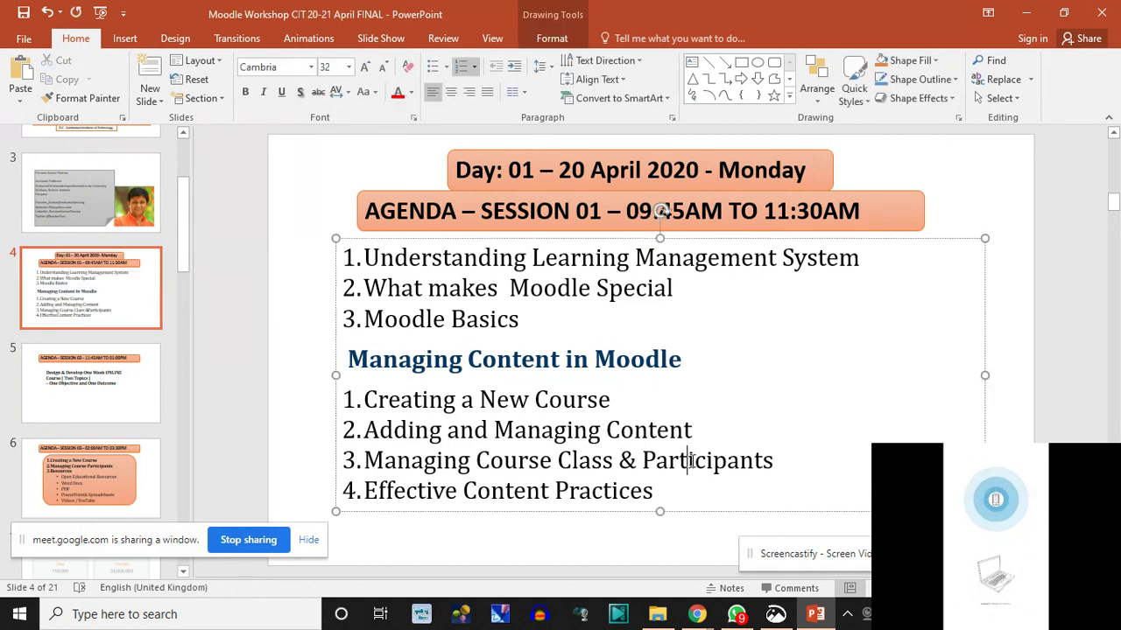
click(77, 394)
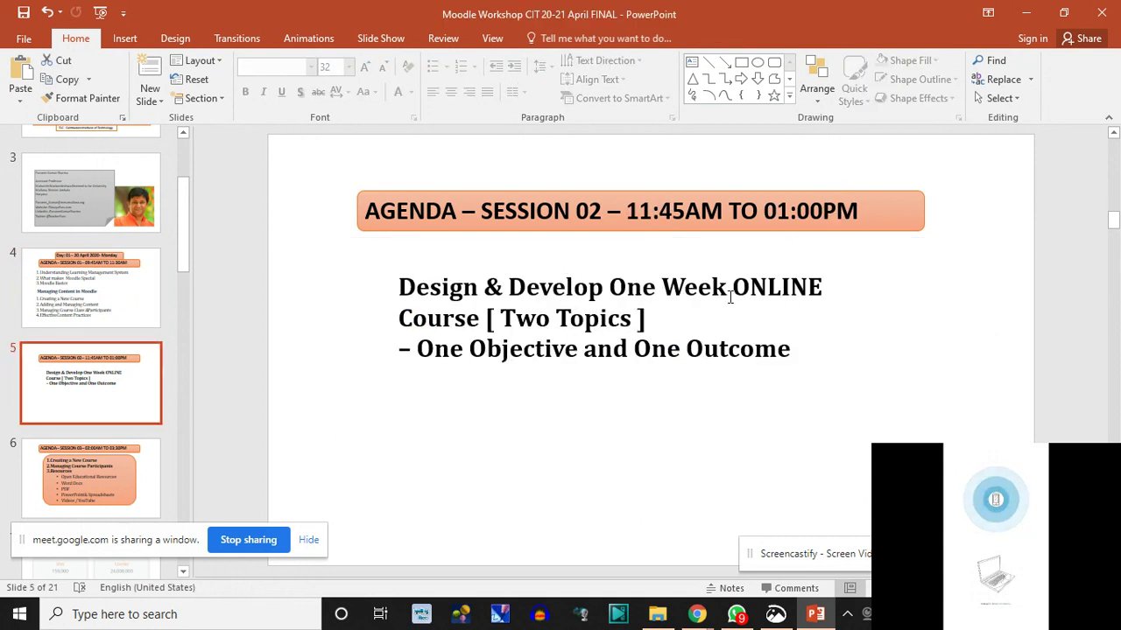
click(812, 359)
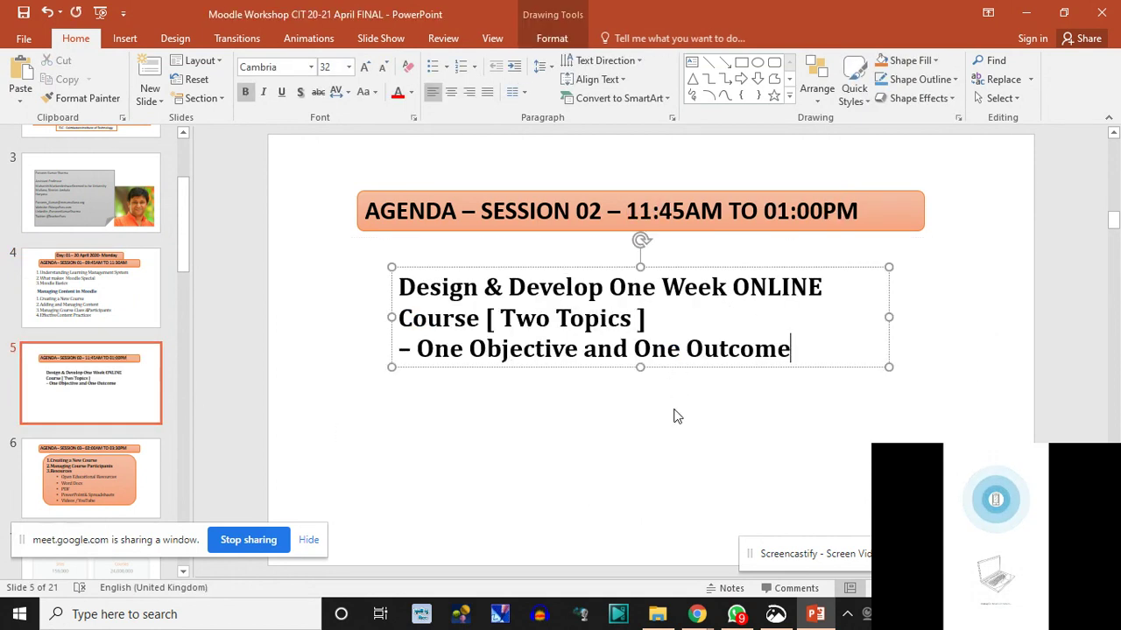
click(1028, 12)
- Examine the course page as a student, checking the restricted forum Importance of Virtual Teaching in Post COVID World
scroll(433, 438, down, 5)
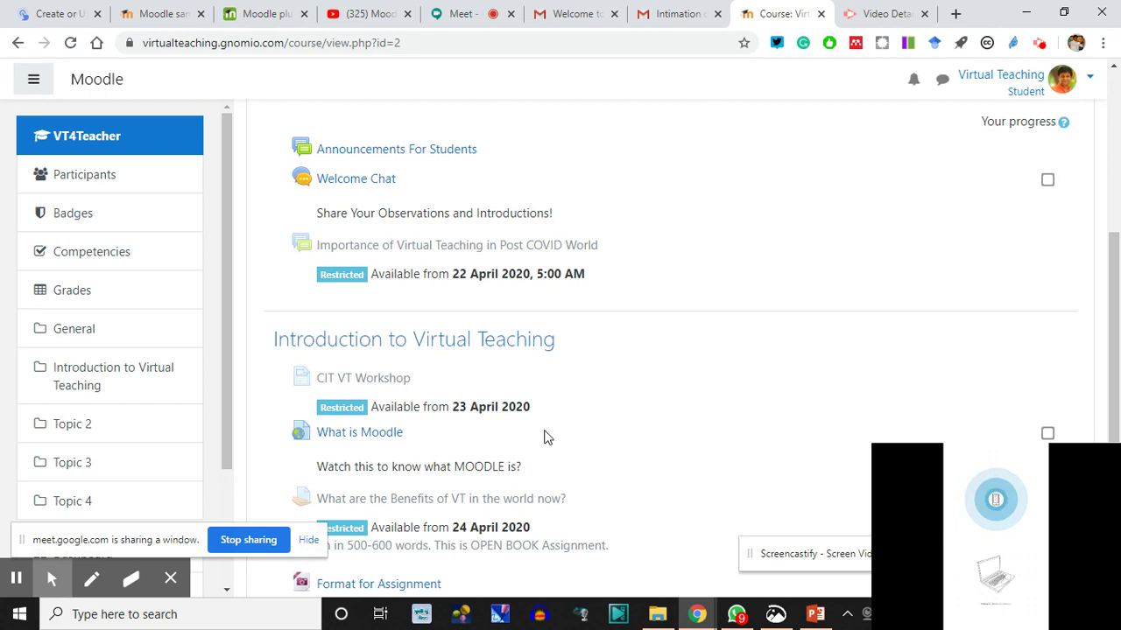
scroll(544, 437, down, 3)
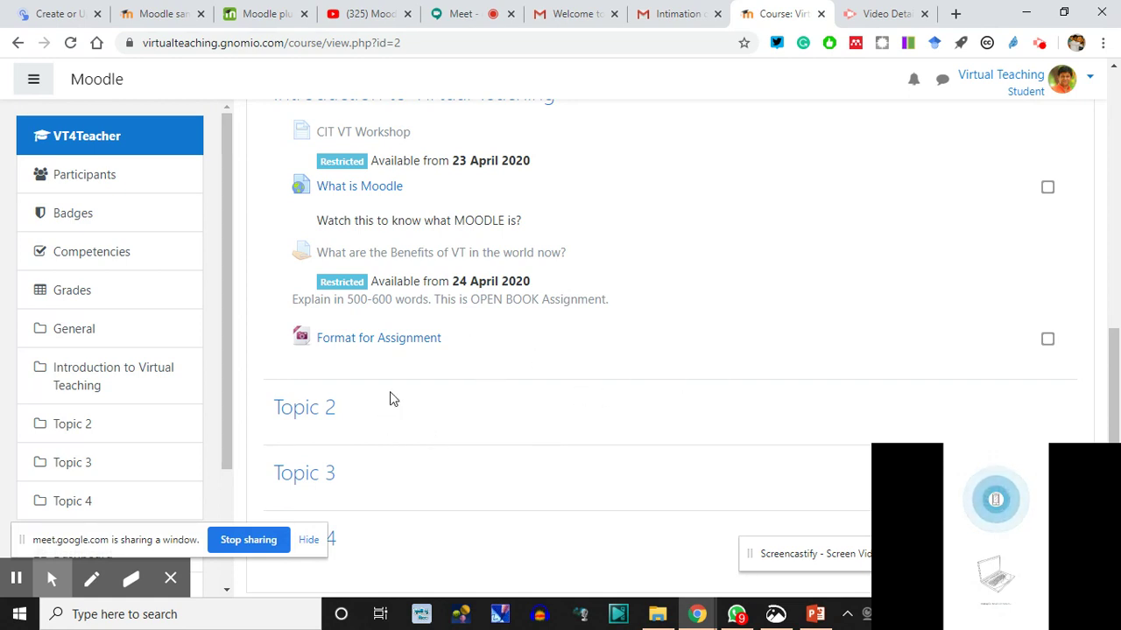
scroll(416, 367, up, 3)
scroll(462, 291, up, 1)
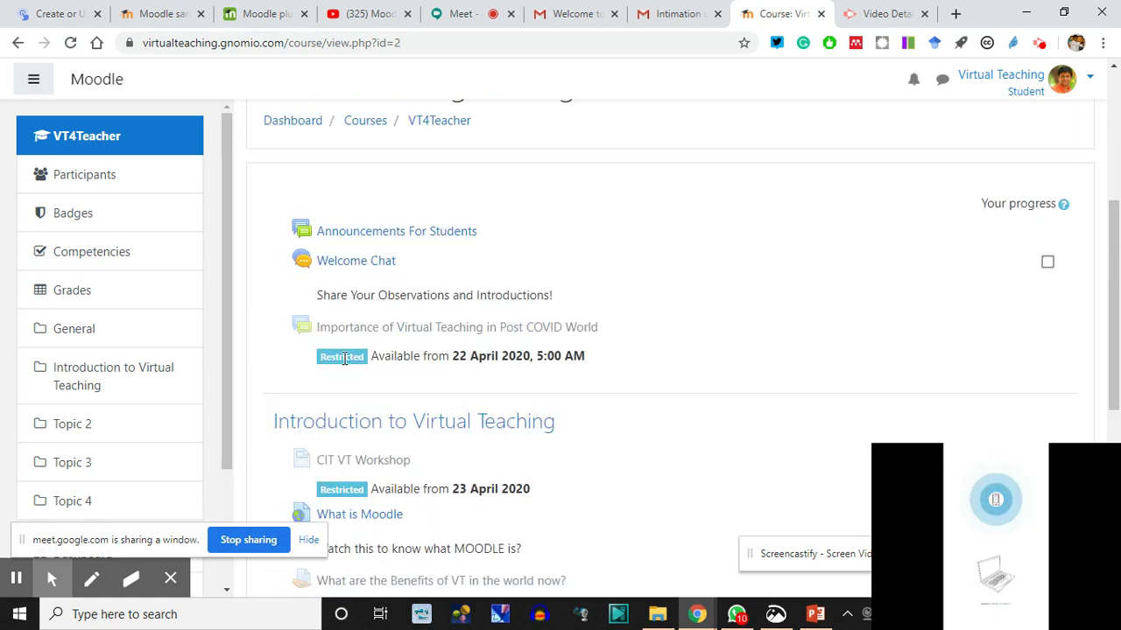
triple_click(388, 327)
click(770, 332)
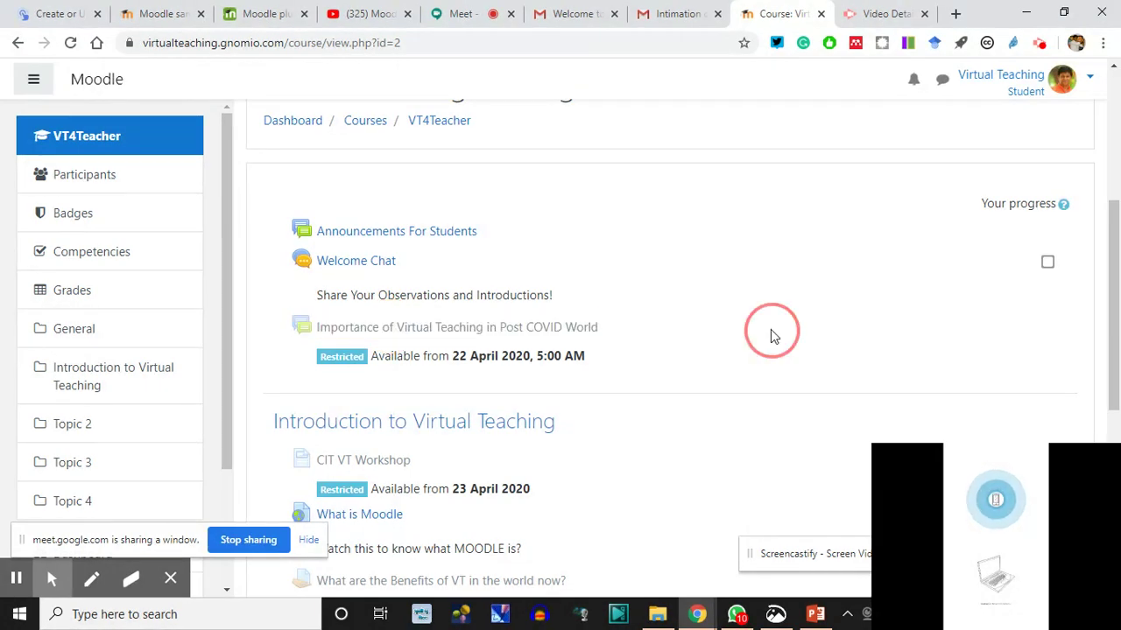
click(541, 323)
triple_click(535, 327)
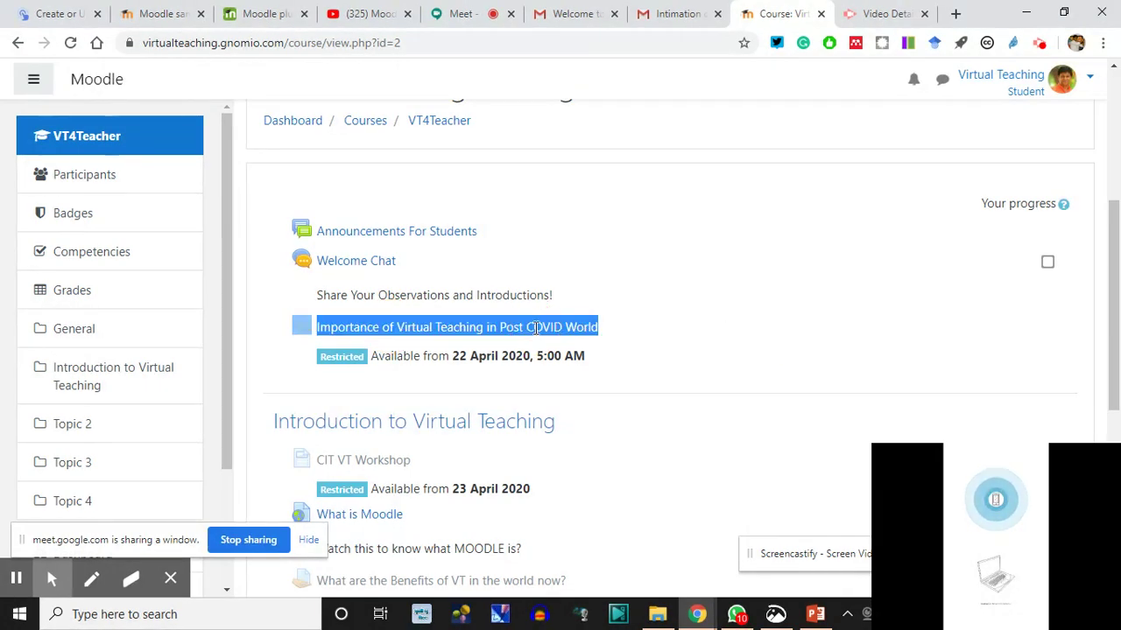
click(535, 328)
- Check the availability dates of CIT VT Workshop and the Benefits of VT assignment under Introduction to Virtual Teaching
scroll(472, 362, down, 3)
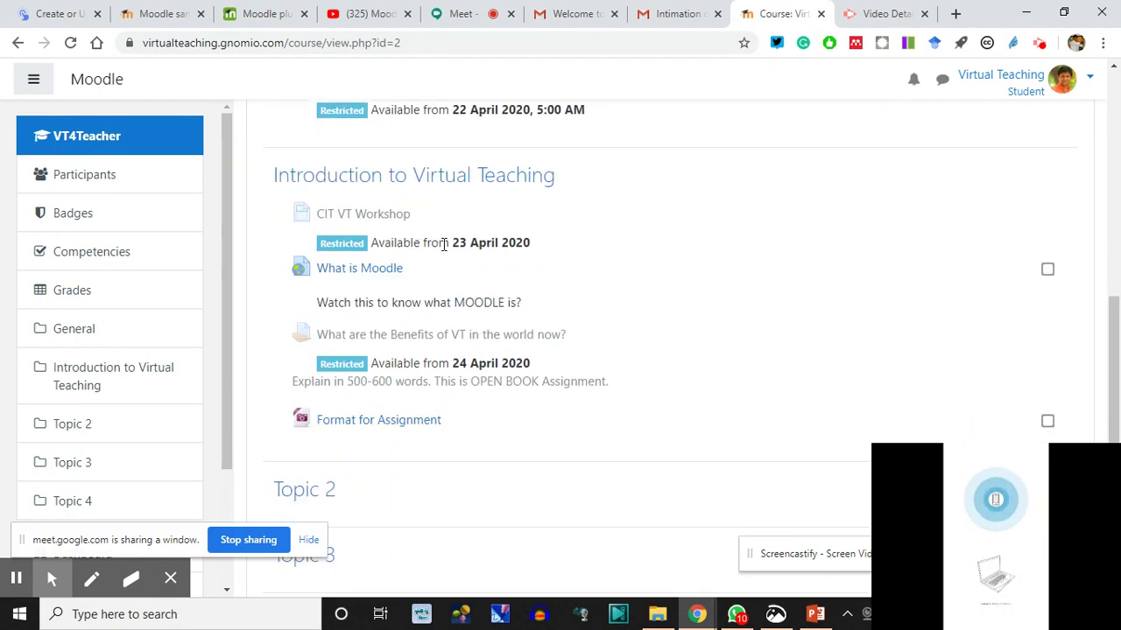
double_click(375, 215)
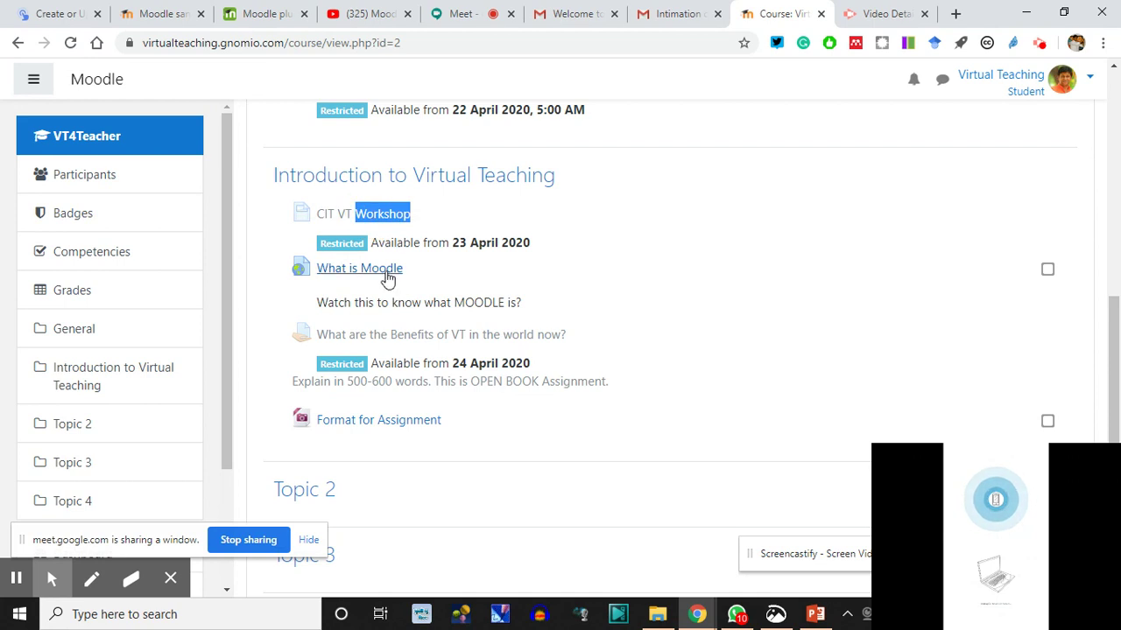
click(385, 333)
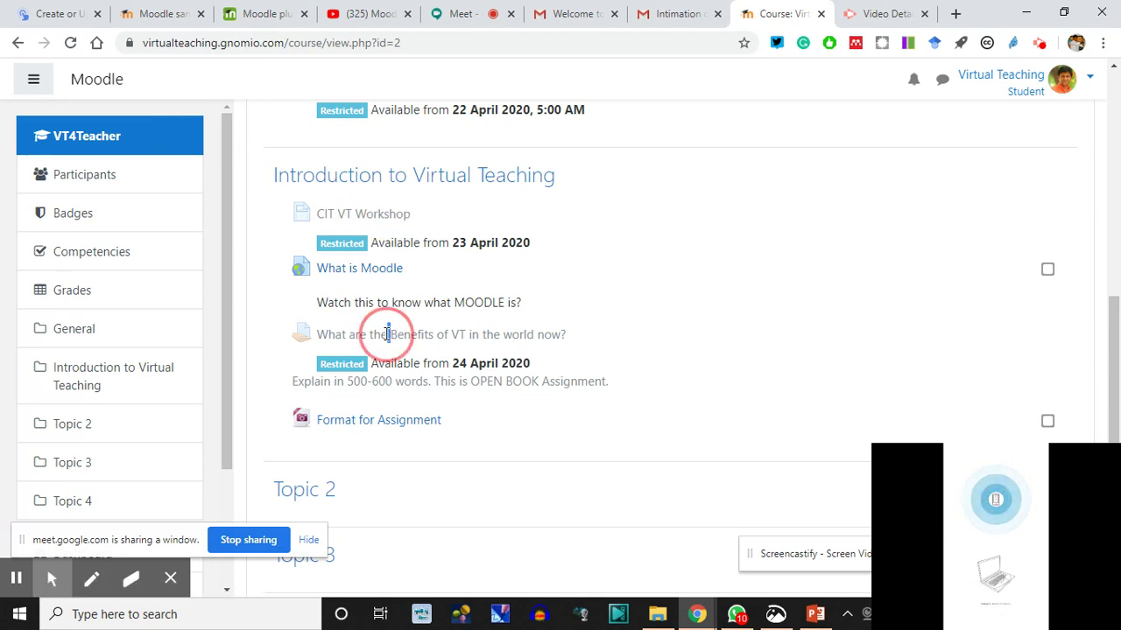
click(462, 363)
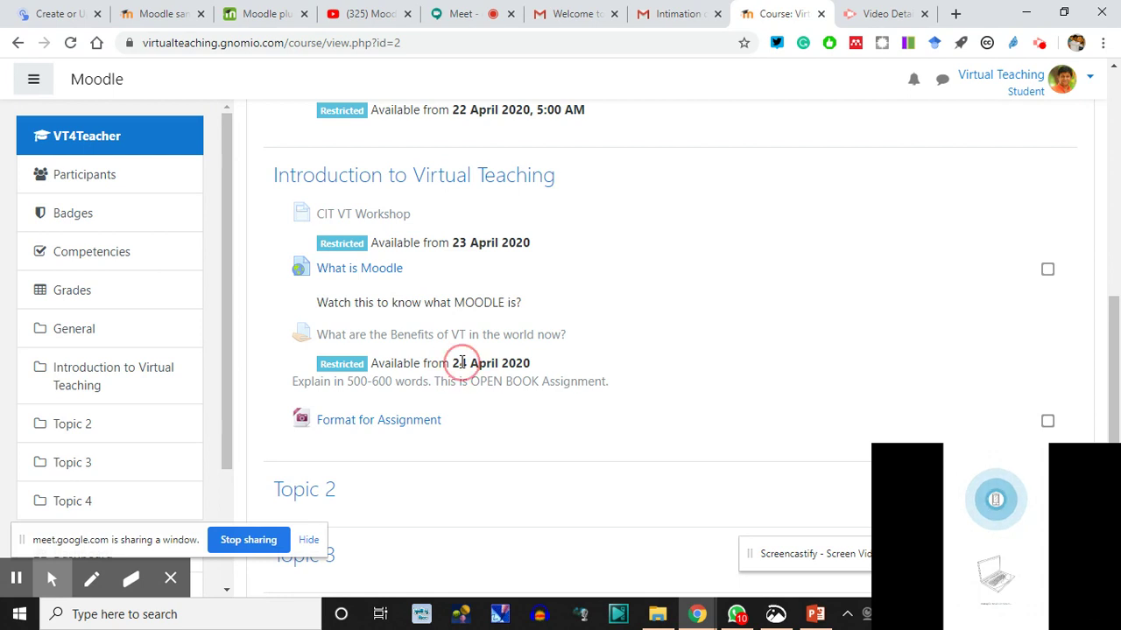
- Open the Format for Assignment resource and examine its image, its description and the list of activities to jump to
click(371, 421)
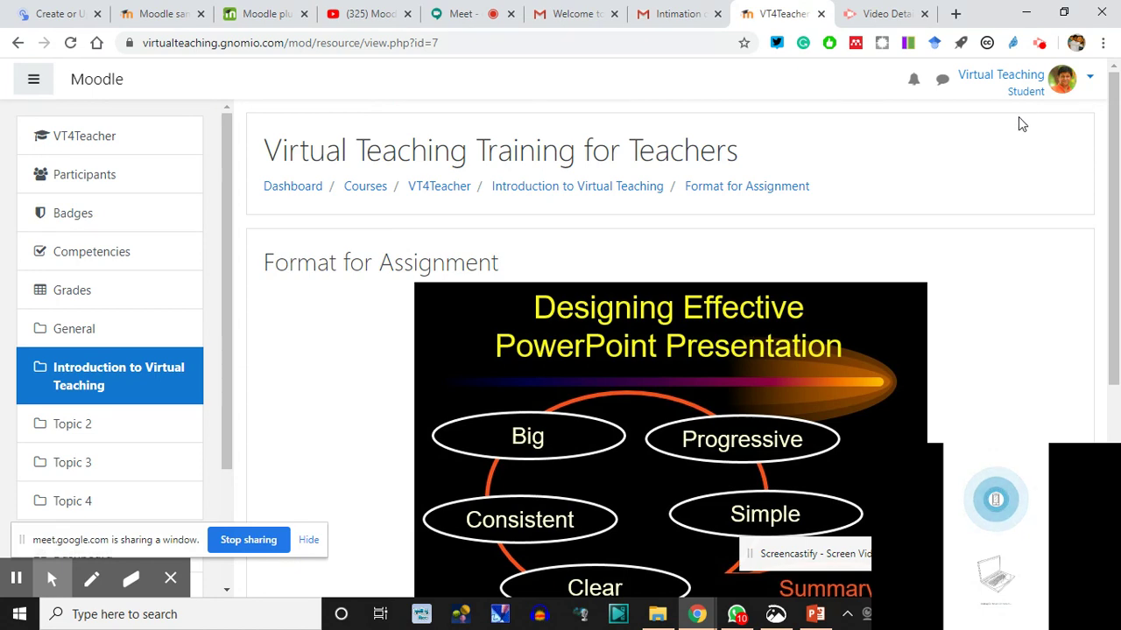
scroll(521, 337, down, 3)
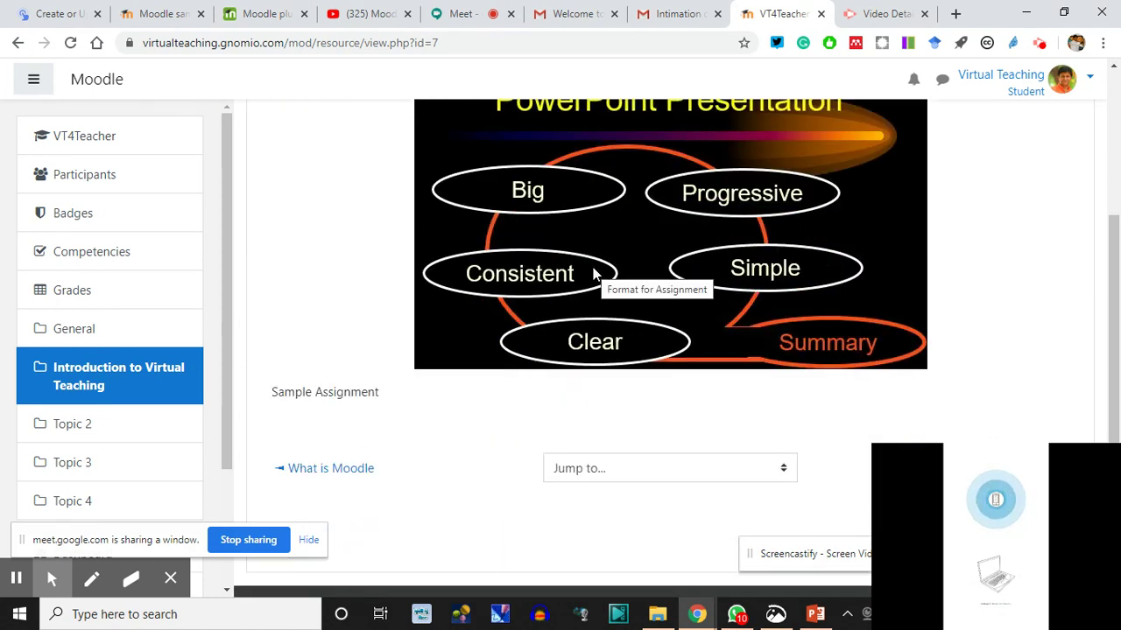
scroll(615, 255, up, 3)
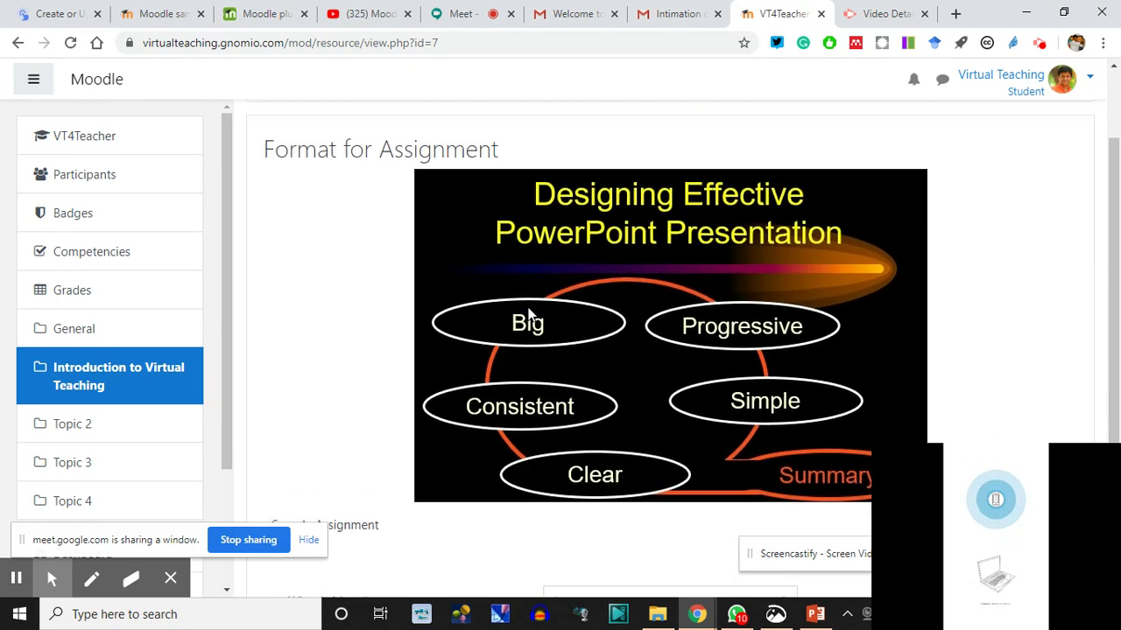
scroll(570, 292, down, 3)
scroll(498, 459, down, 1)
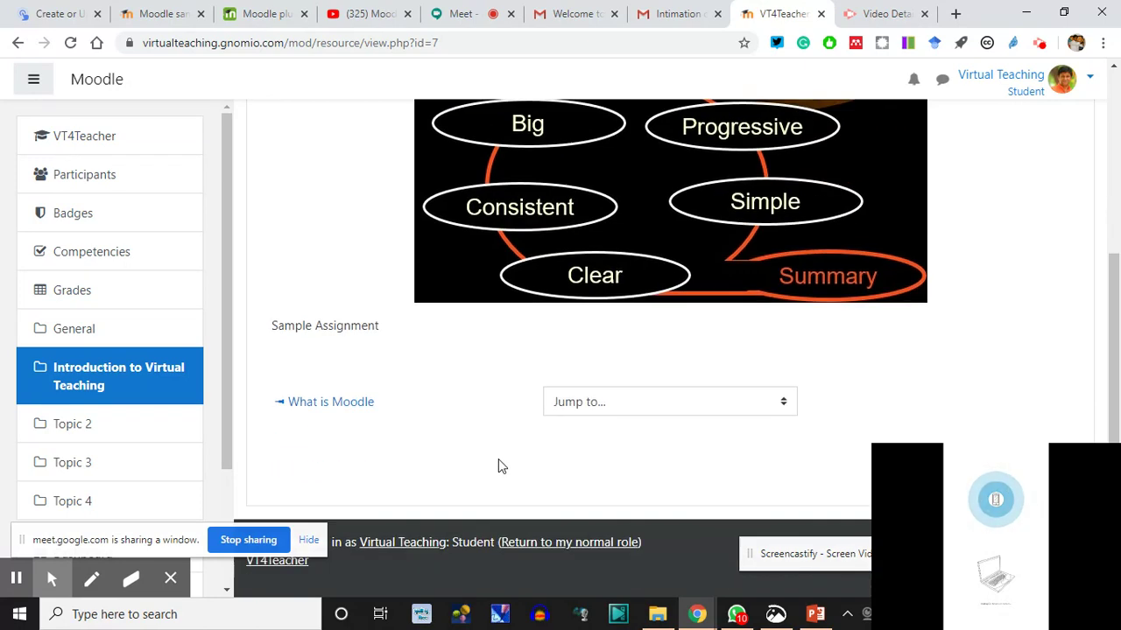
scroll(806, 359, up, 4)
scroll(341, 280, down, 4)
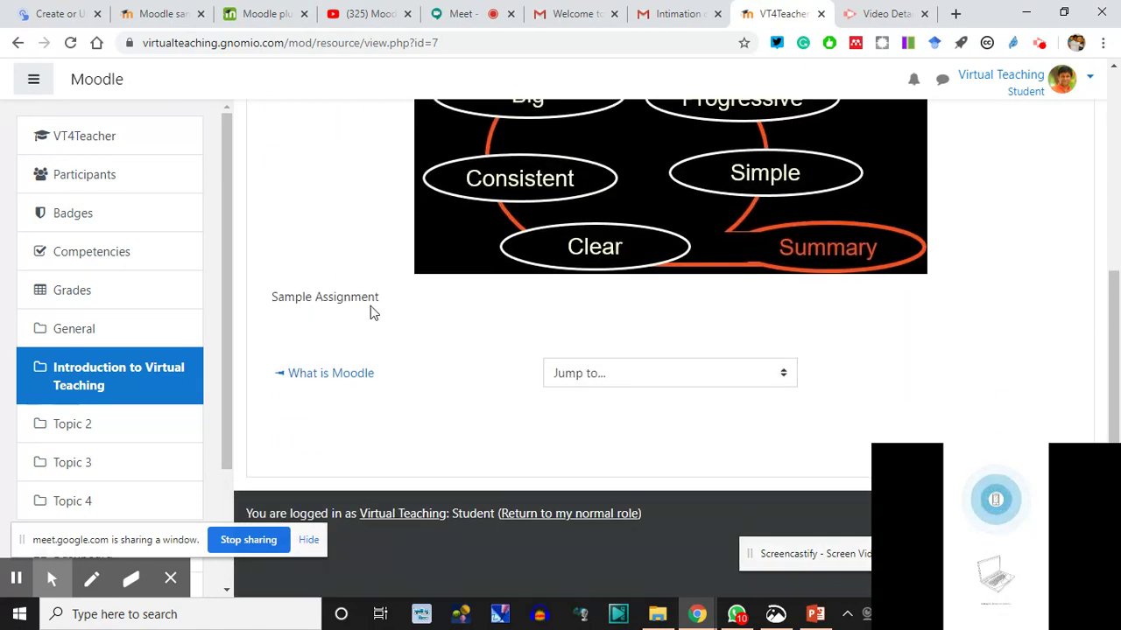
click(662, 381)
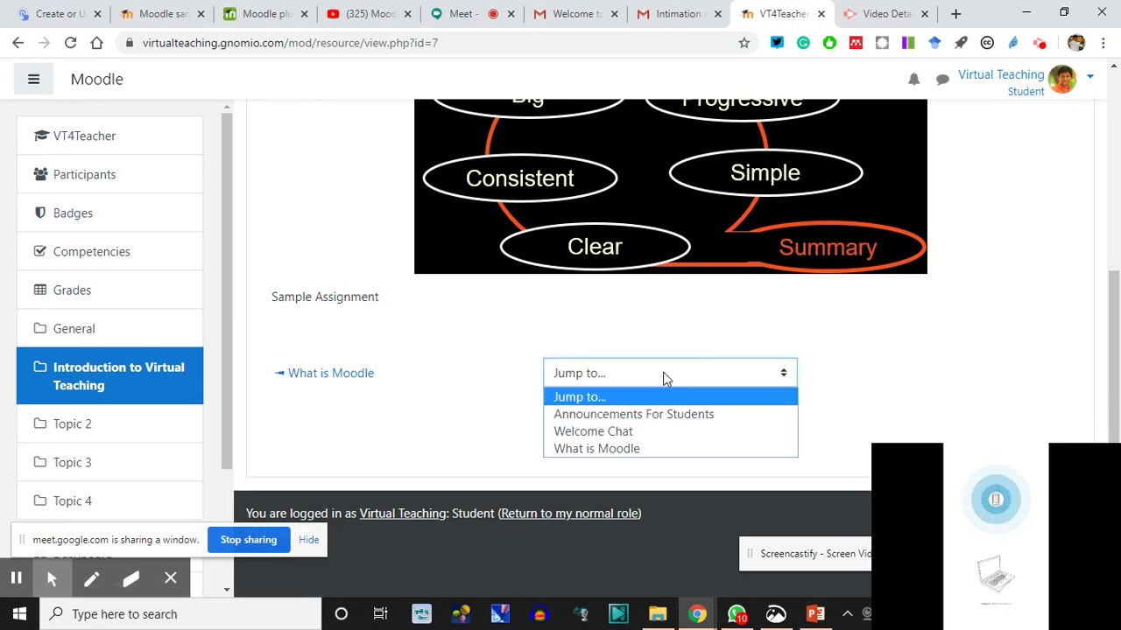
click(663, 377)
click(663, 376)
- Return from the resource to the course page and look over the Topic 2, Topic 3 and Topic 4 sections
scroll(315, 376, up, 4)
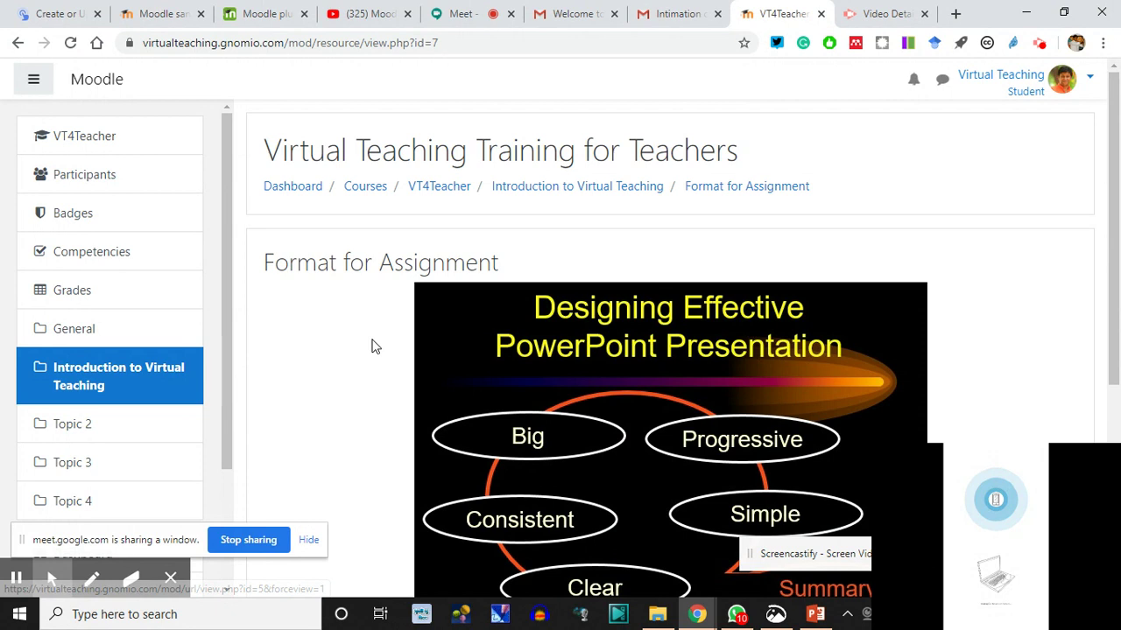
click(394, 261)
click(17, 42)
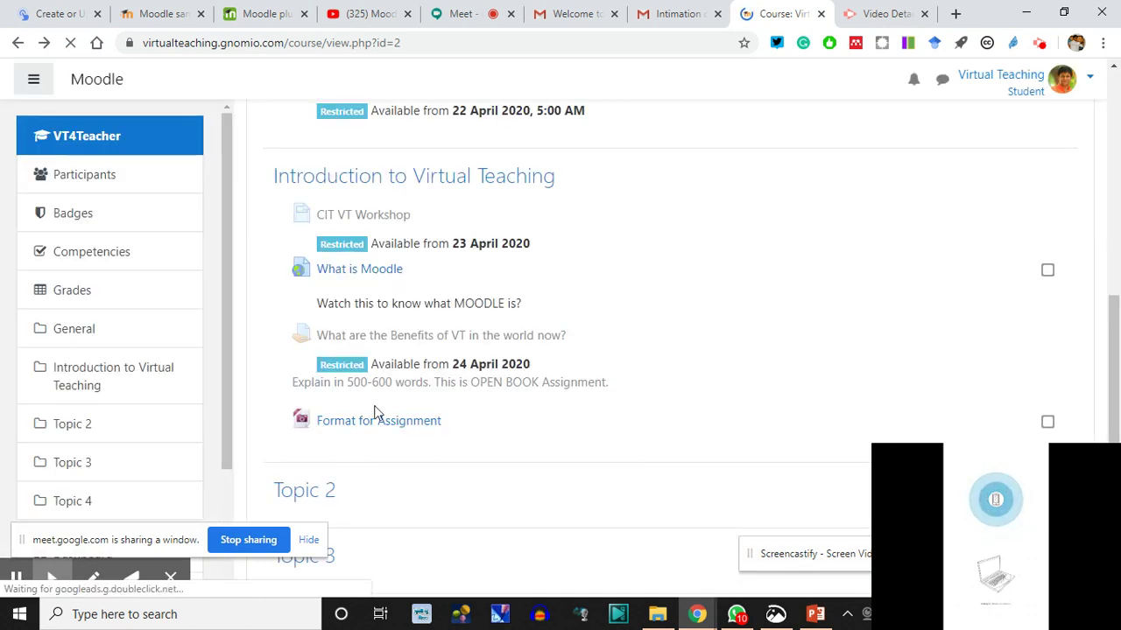
scroll(356, 433, down, 2)
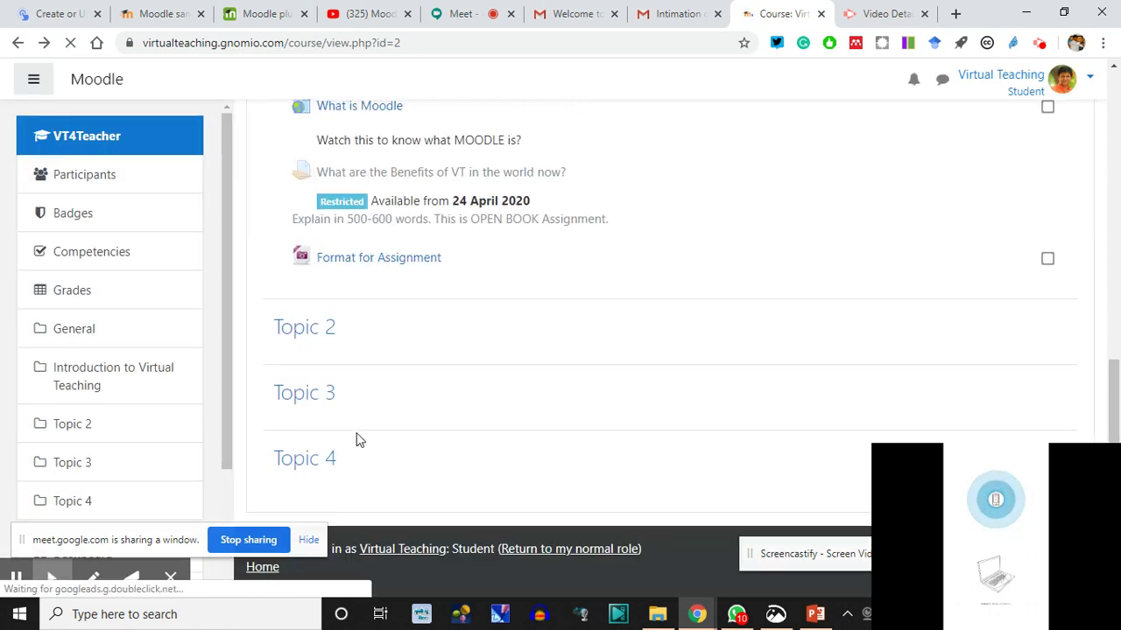
click(397, 456)
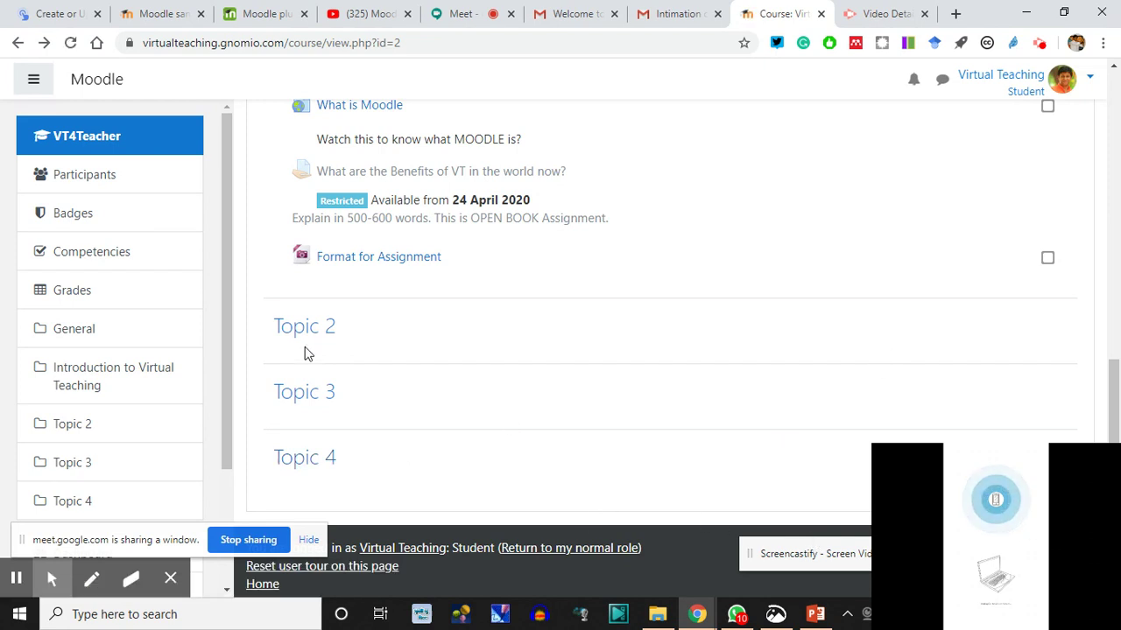
- Go to the Moodle dashboard and reopen the Virtual Teaching Training for Teachers course
click(90, 78)
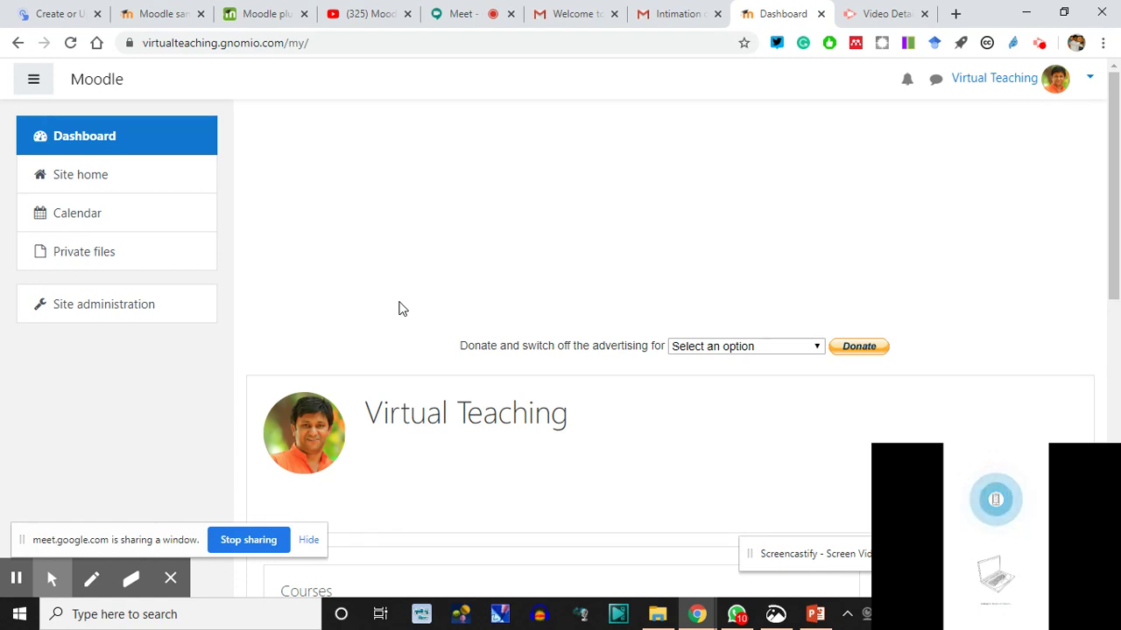
scroll(460, 292, down, 5)
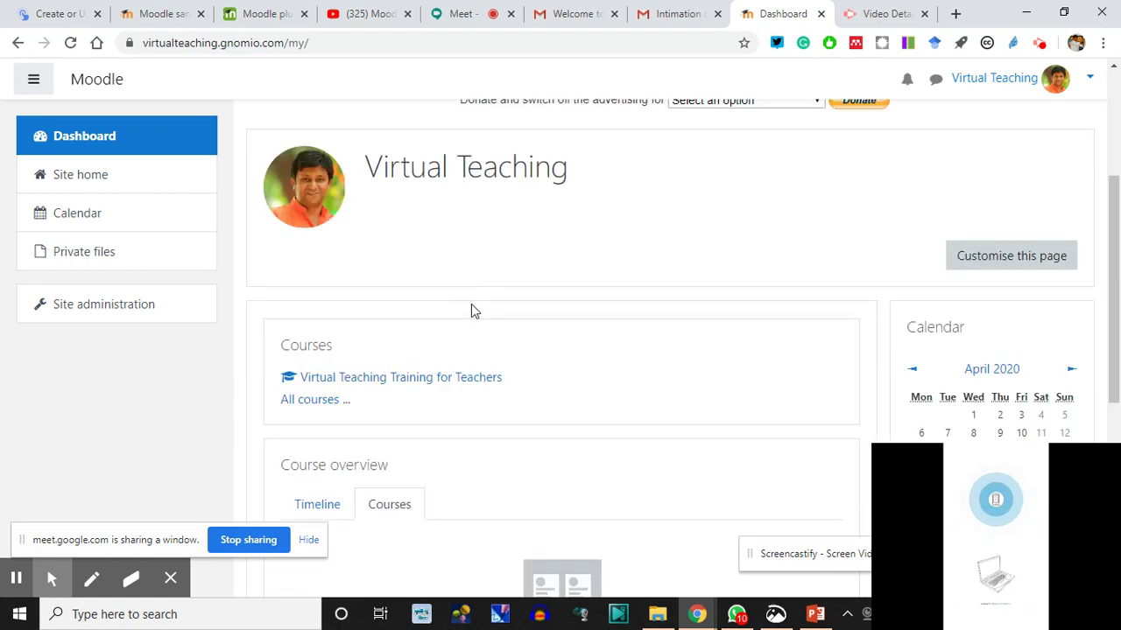
click(449, 134)
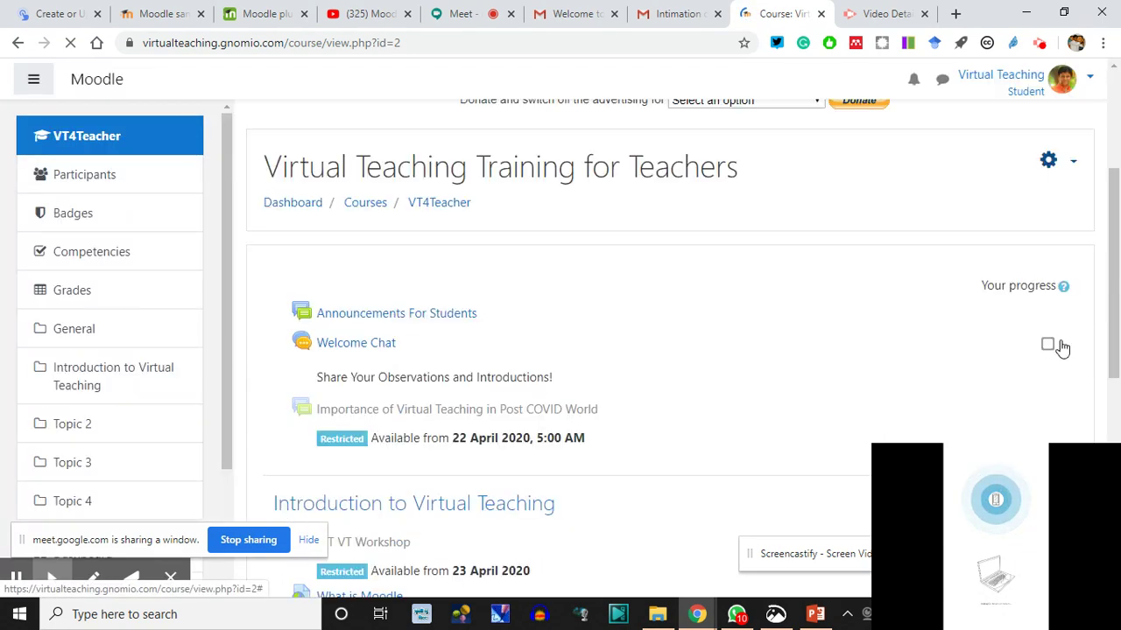
- Check which course administration options are offered in the Student role
click(1070, 169)
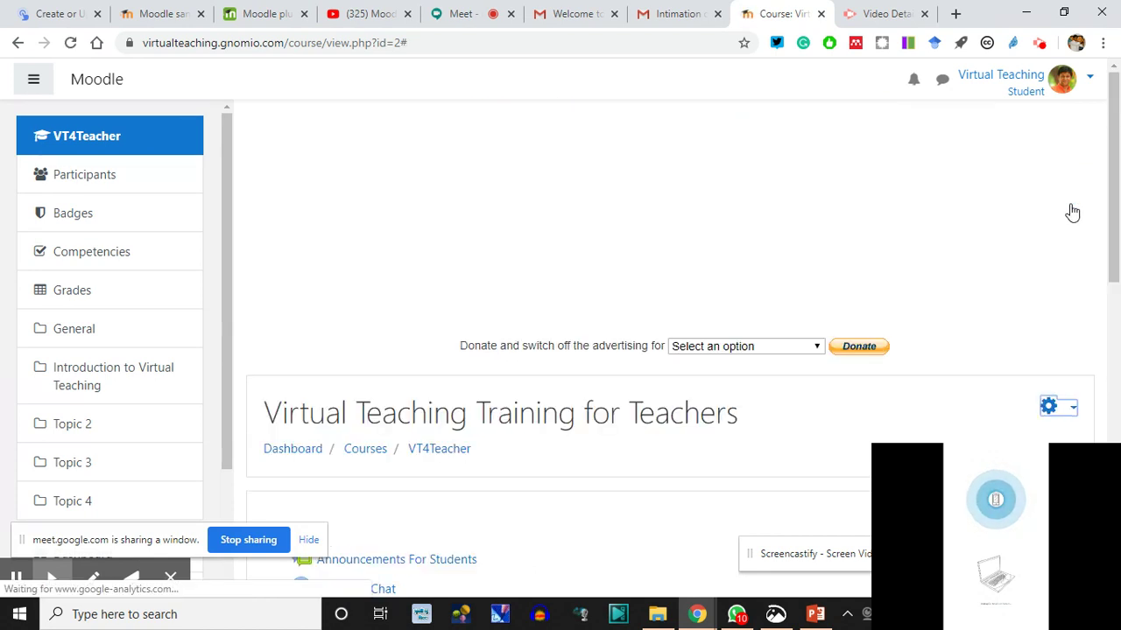
scroll(1072, 171, down, 3)
click(1071, 164)
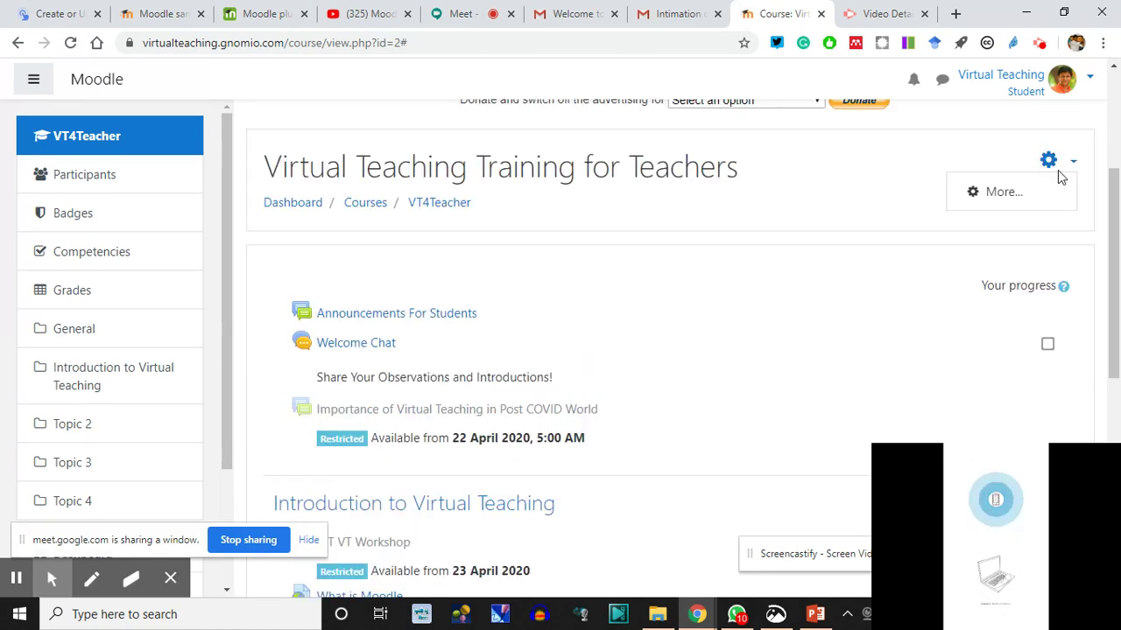
click(1070, 169)
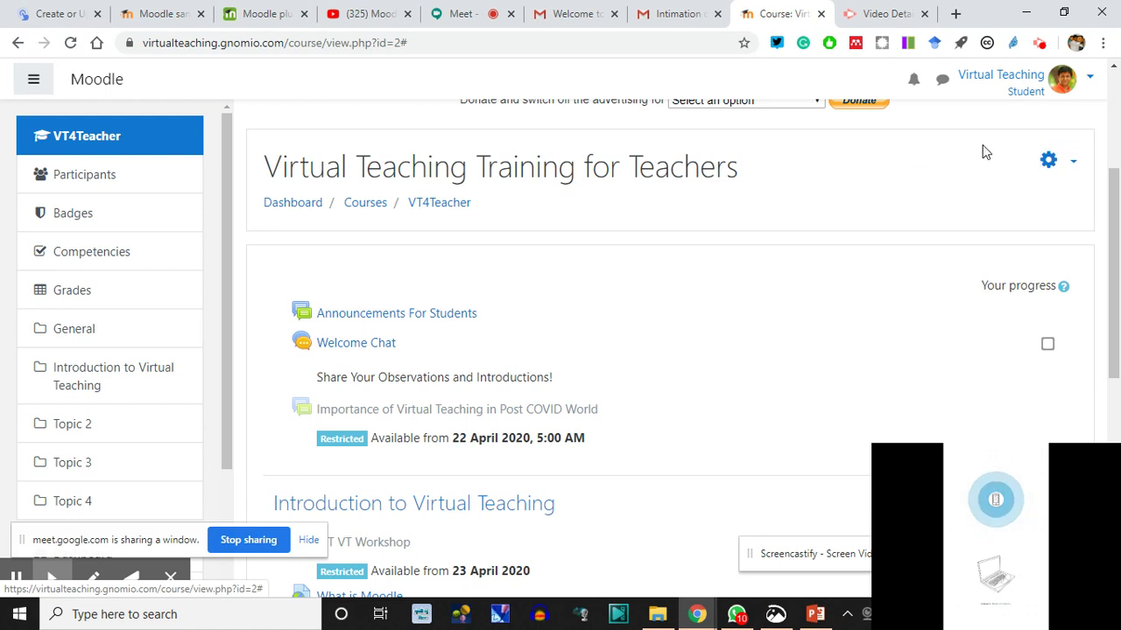
- Leave the Student role and return to the normal role in the course
click(1021, 112)
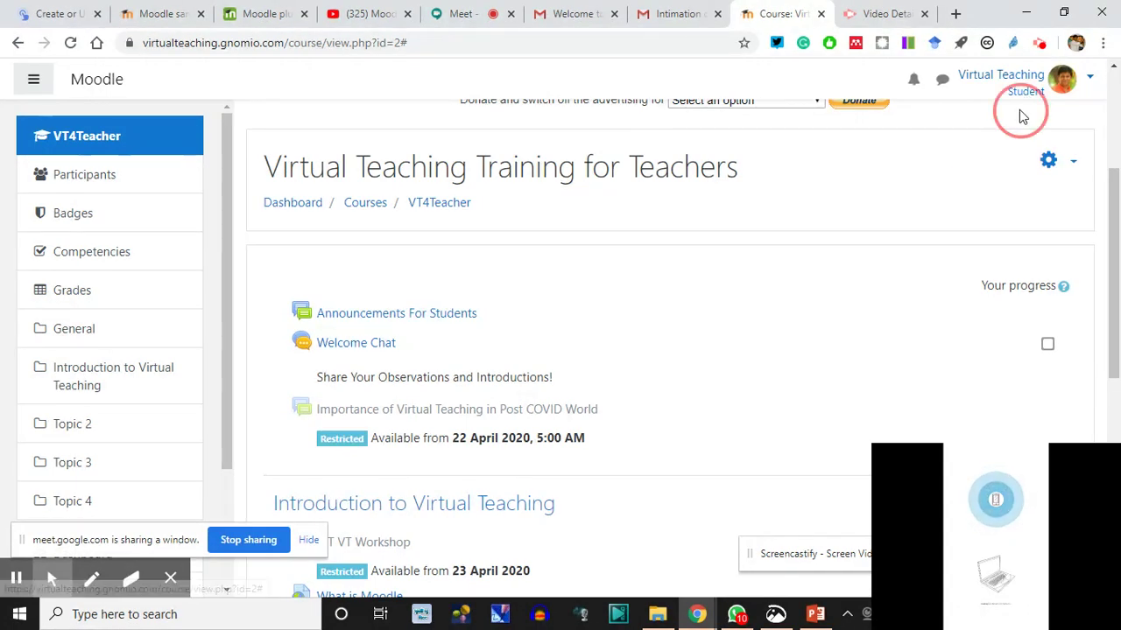
triple_click(1022, 112)
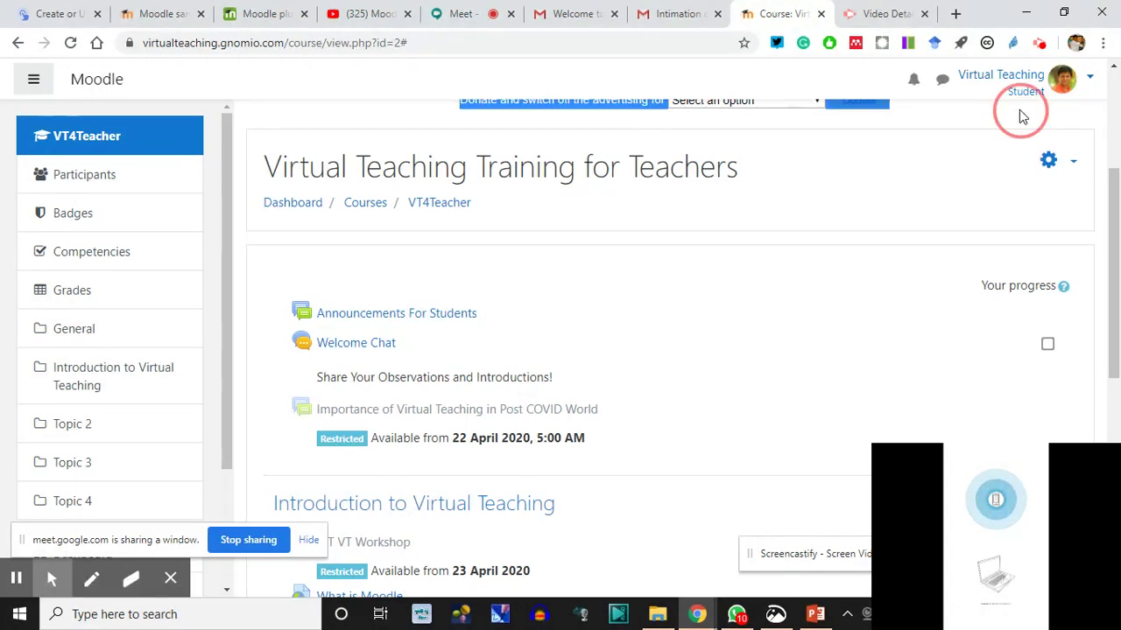
triple_click(1022, 112)
click(1091, 83)
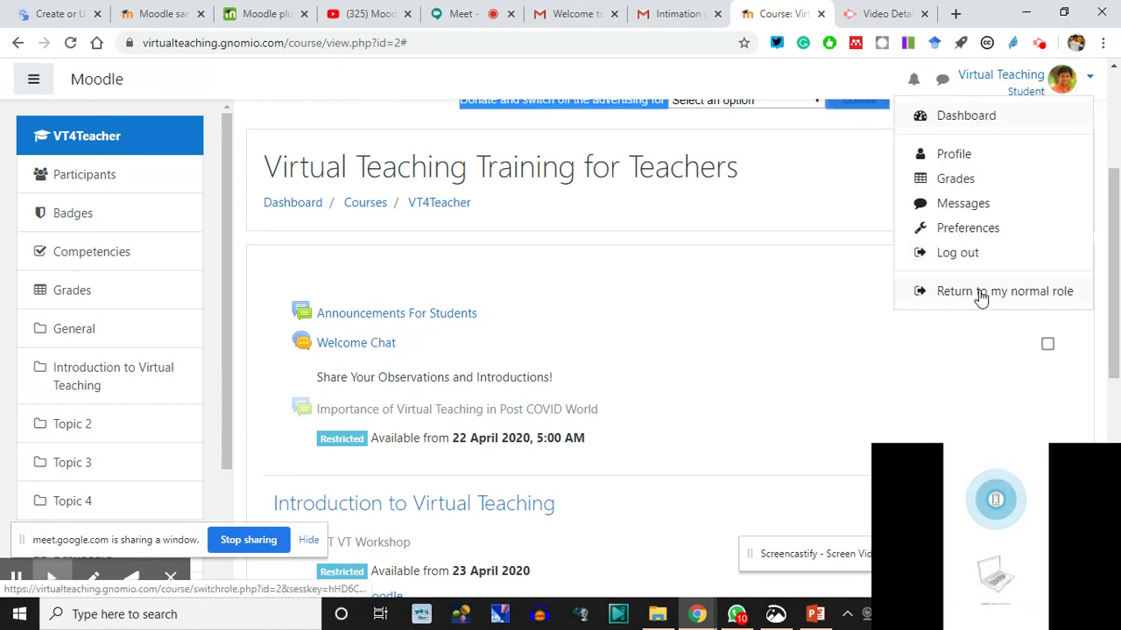
click(981, 291)
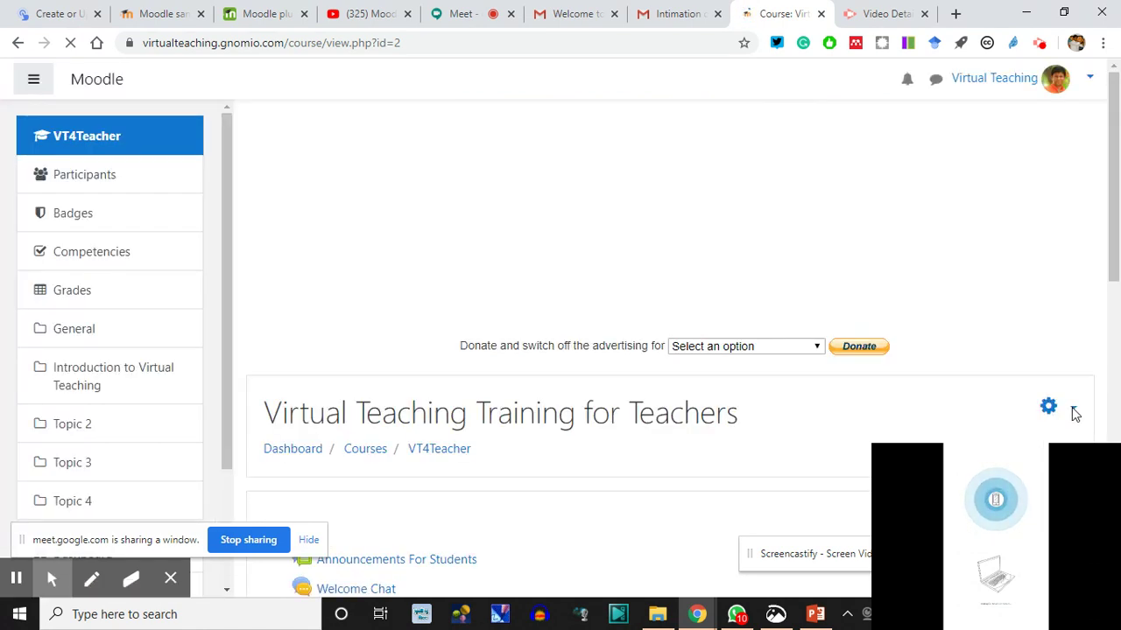
- Look over the course page's general activities and the Introduction to Virtual Teaching section in the normal role
scroll(441, 375, down, 4)
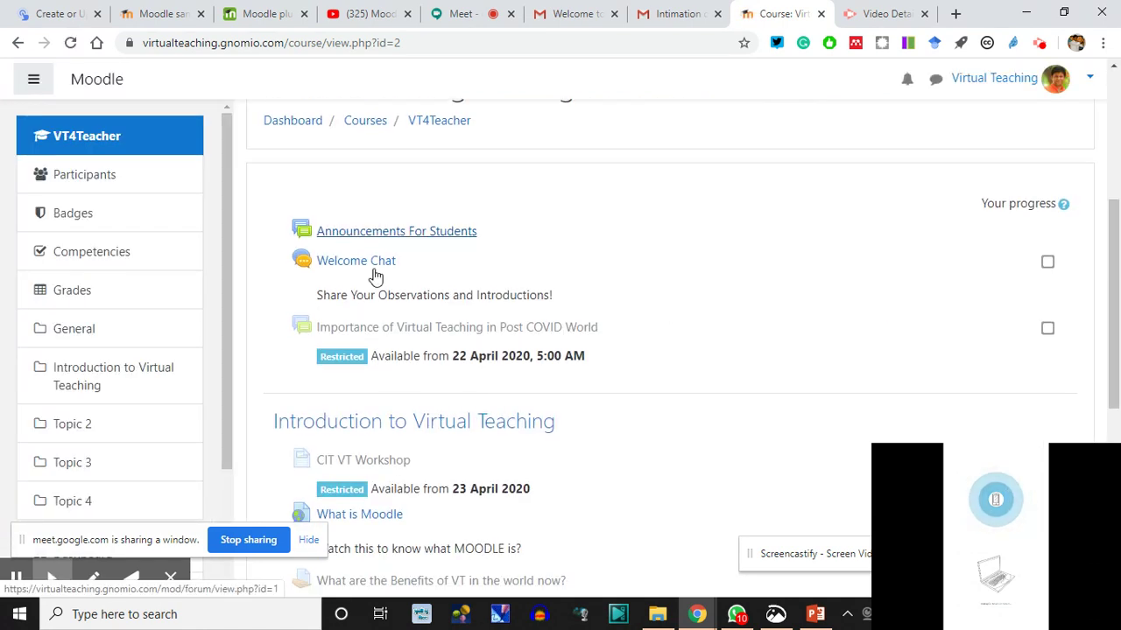
scroll(690, 337, down, 2)
scroll(690, 337, up, 5)
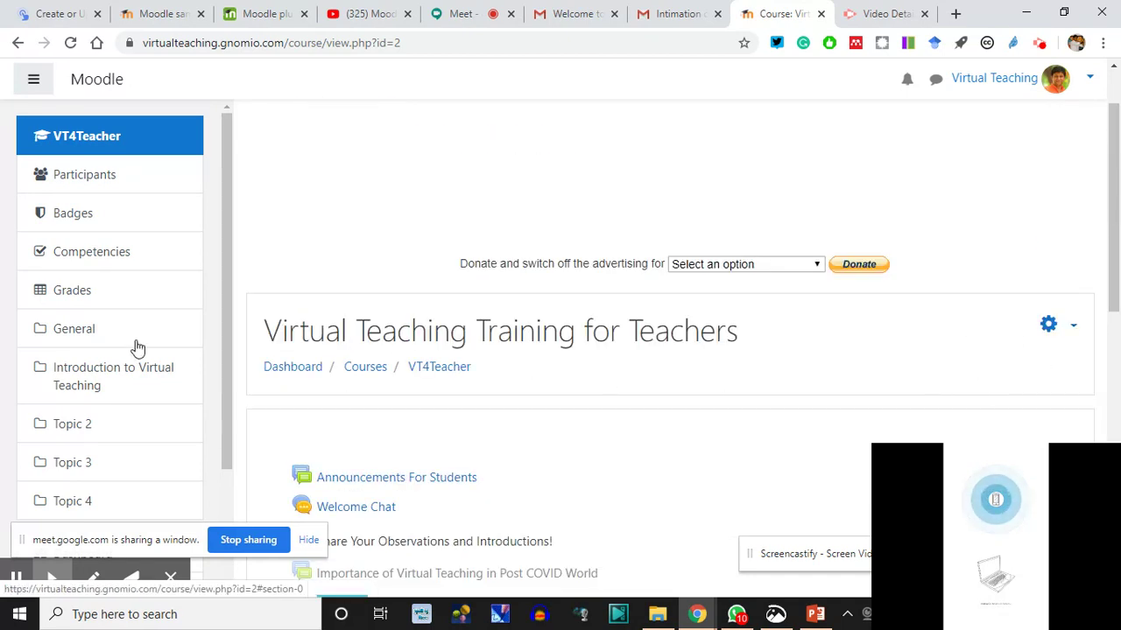
scroll(579, 375, down, 2)
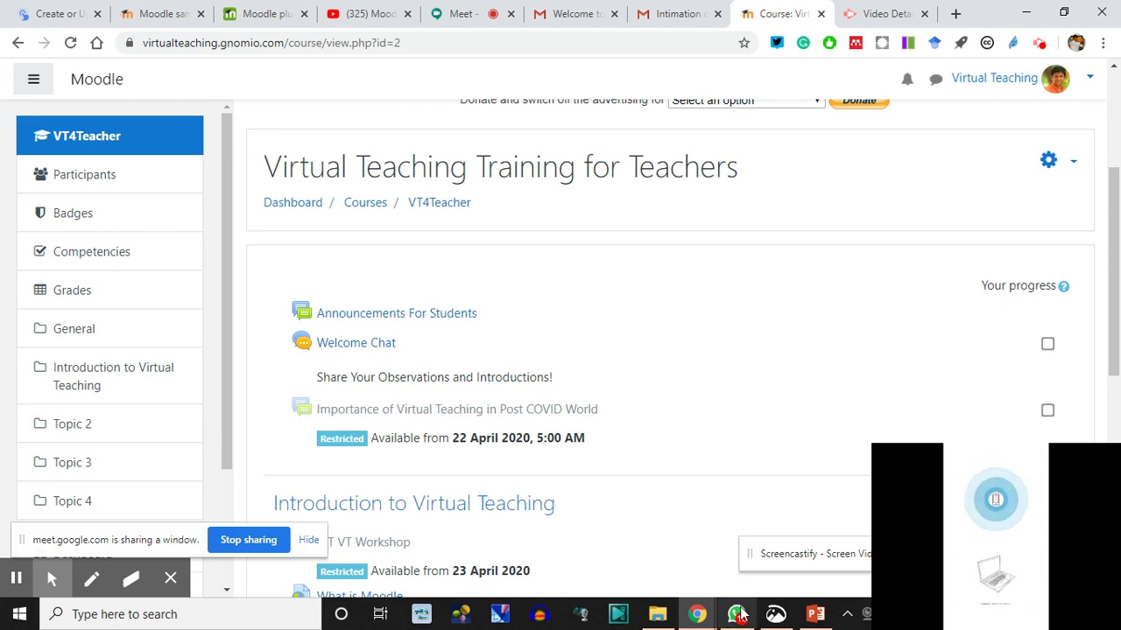
- Switch to the Google Meet call, open its chat and move the Screencastify sharing notice away from the chat
mouse_move(696, 616)
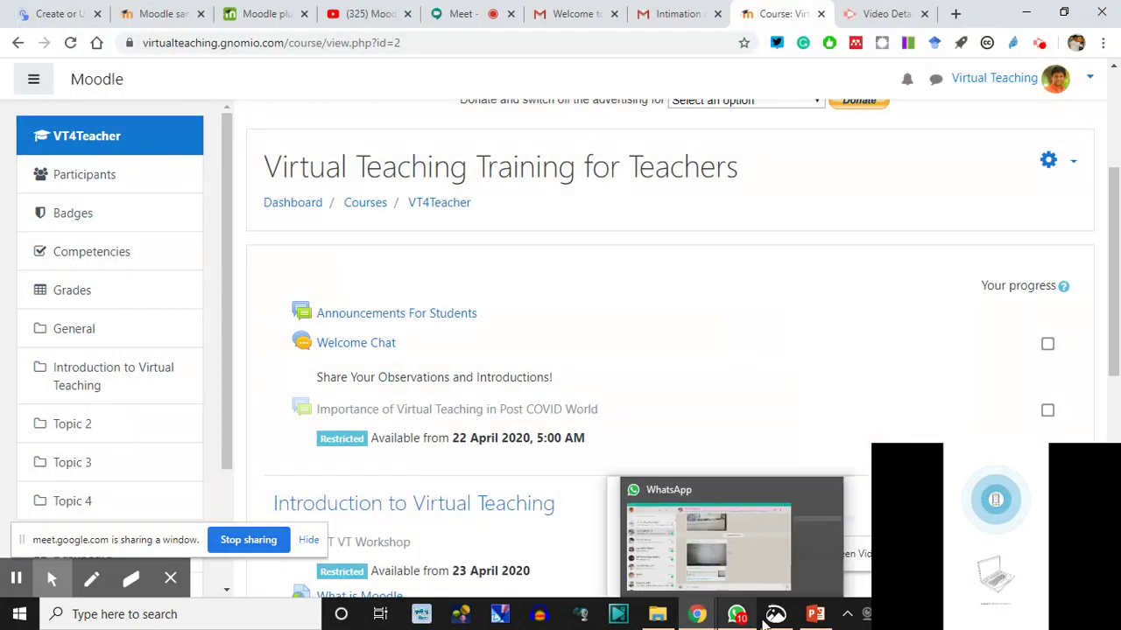
mouse_move(785, 620)
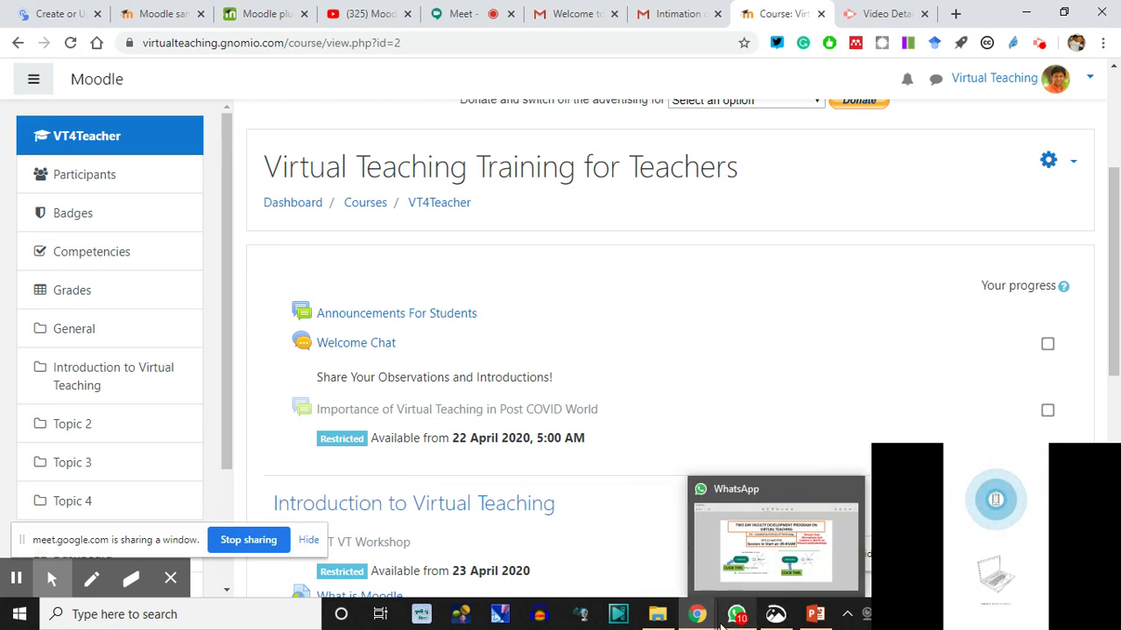
click(476, 11)
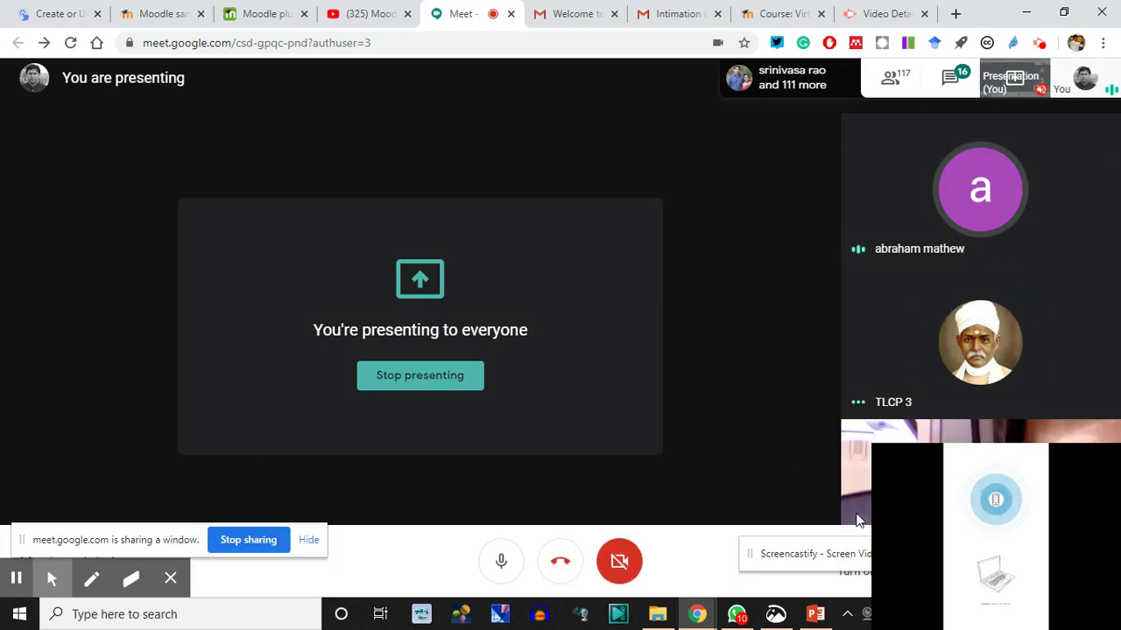
click(954, 81)
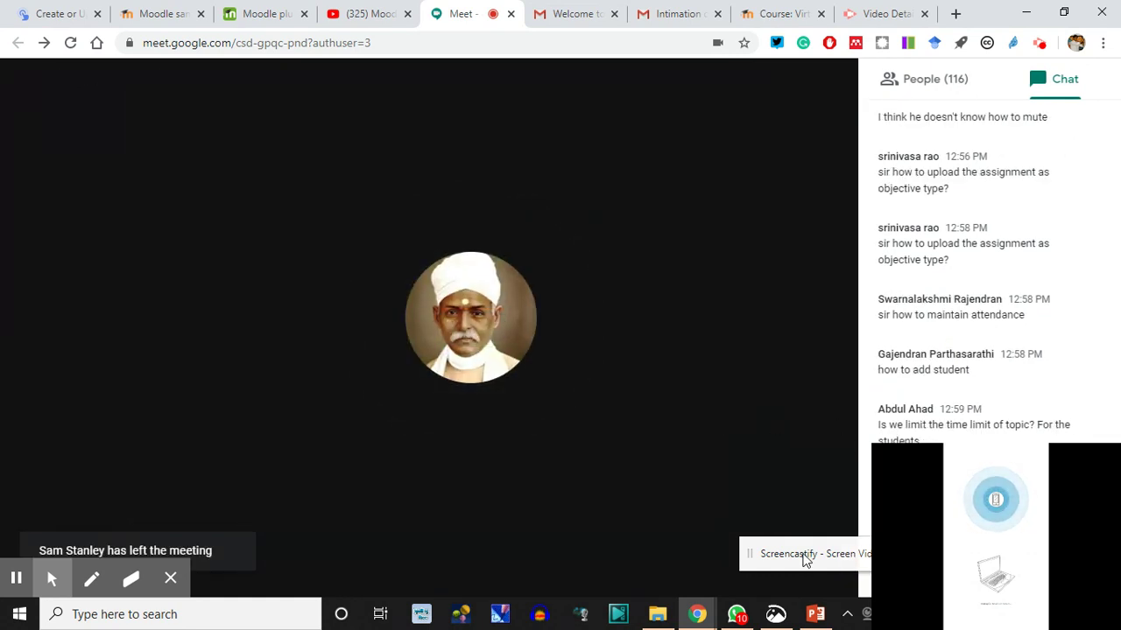
drag(750, 553, 317, 523)
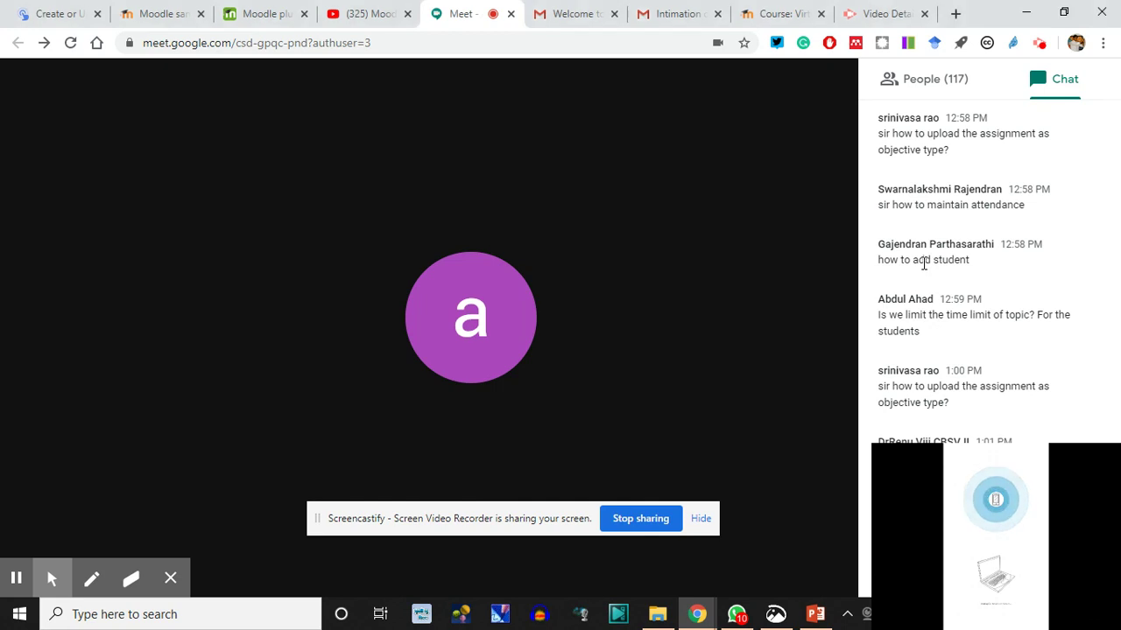
- Read the participants' questions in the meeting chat sent between 12:52 PM and 1:01 PM
scroll(934, 258, up, 2)
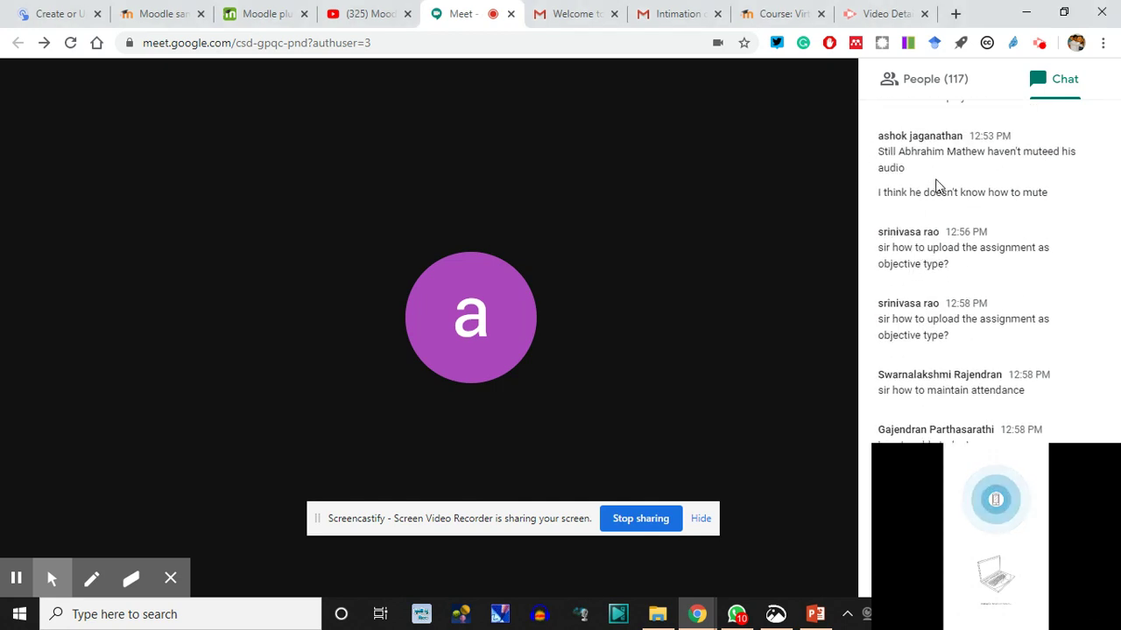
scroll(926, 256, up, 1)
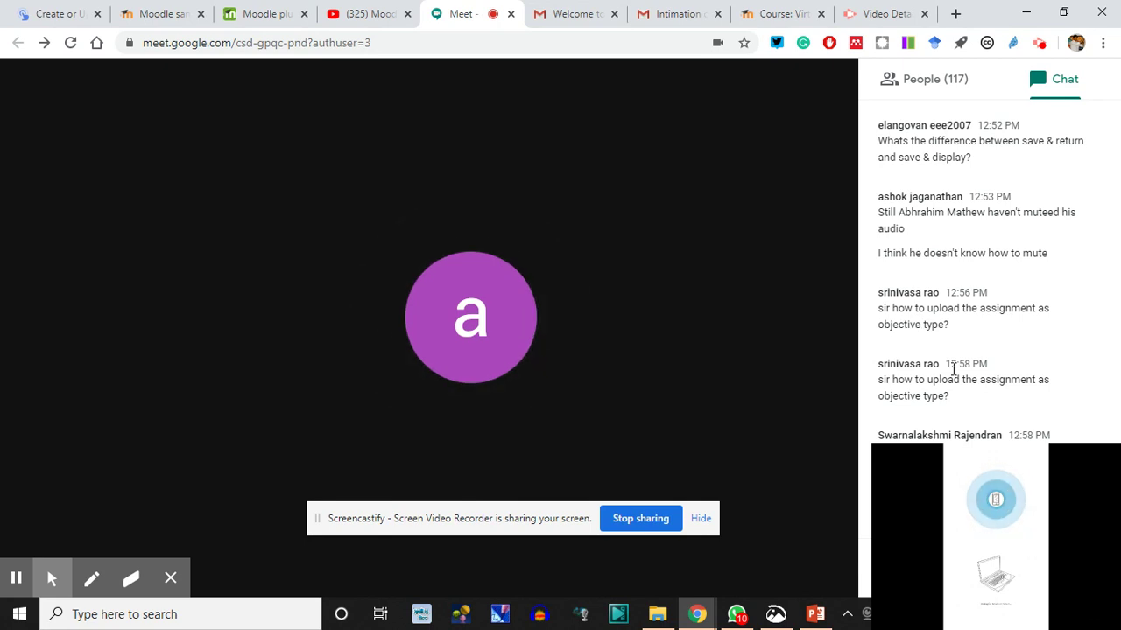
scroll(953, 385, down, 5)
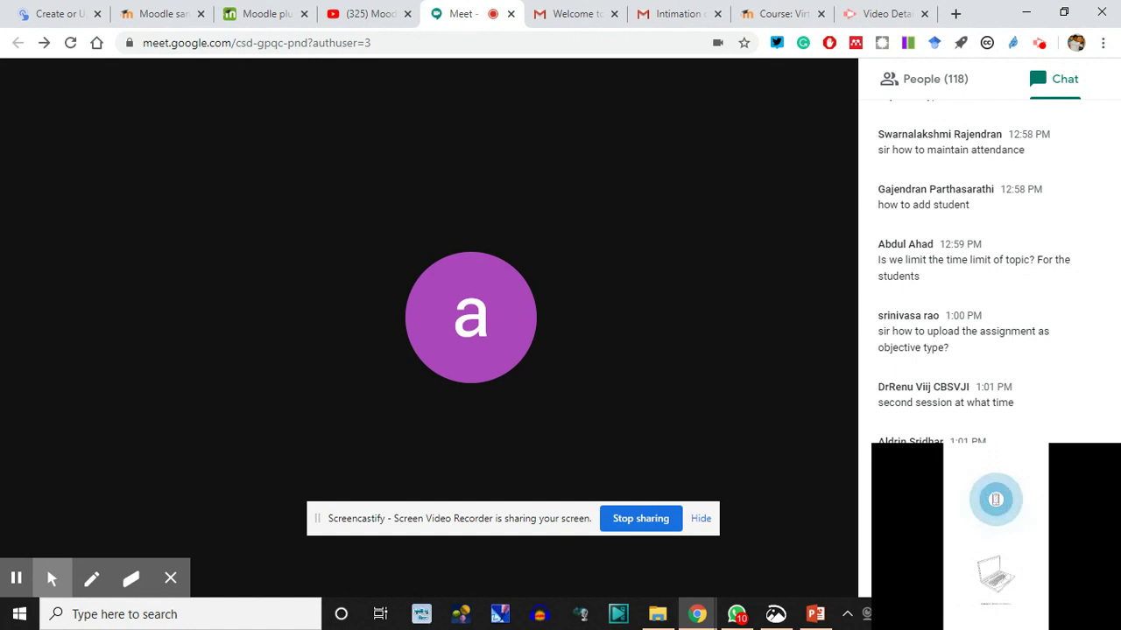
scroll(972, 262, down, 2)
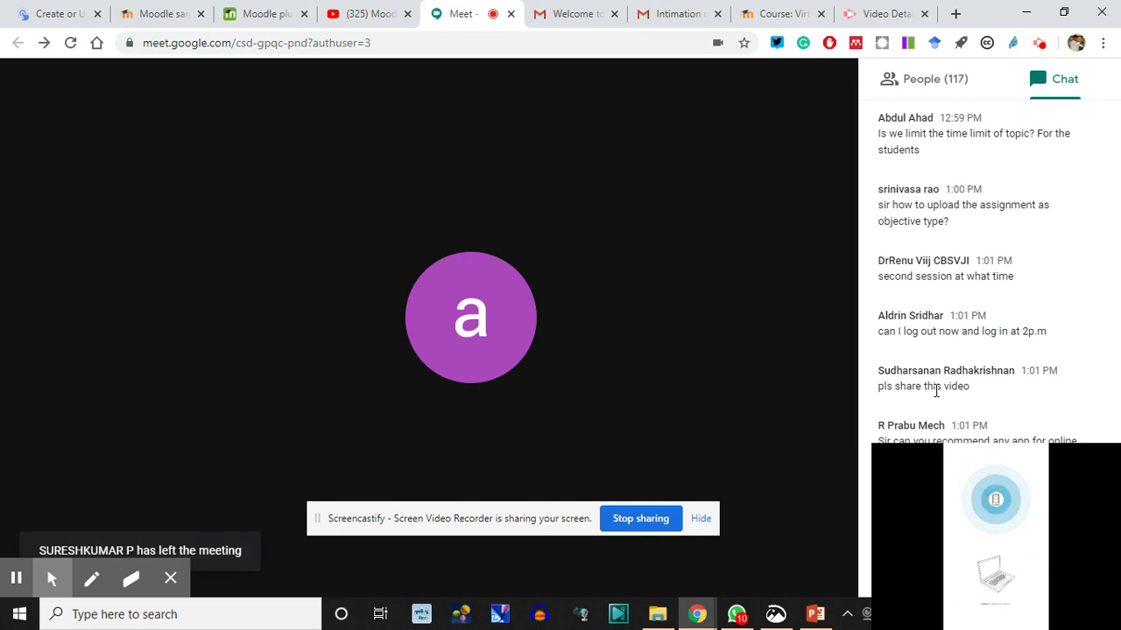
scroll(935, 280, up, 2)
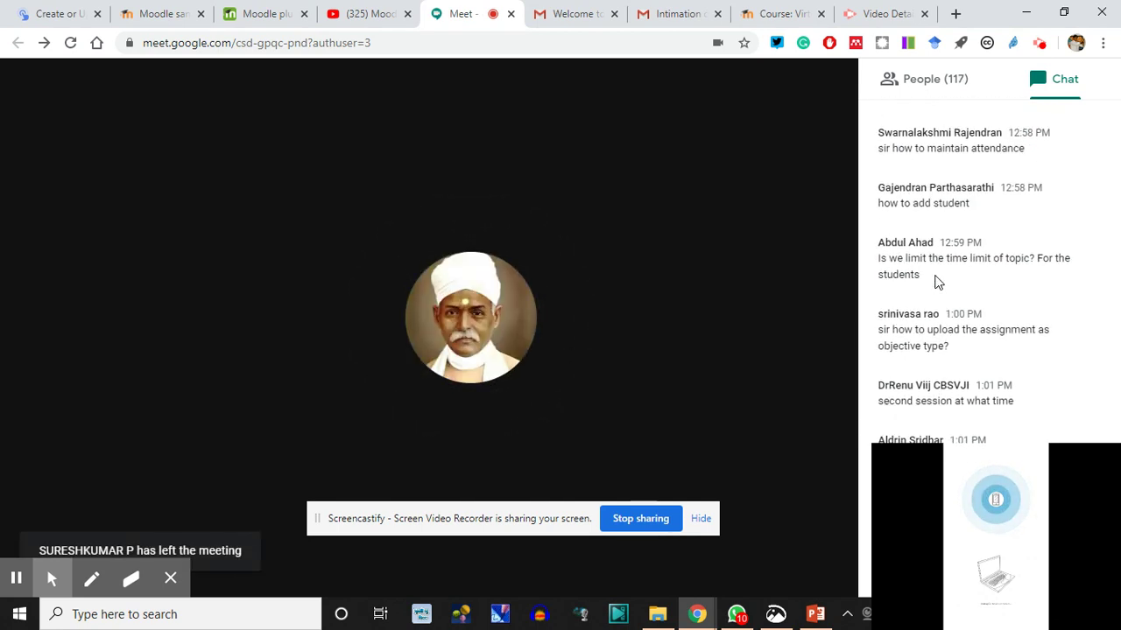
scroll(935, 279, up, 1)
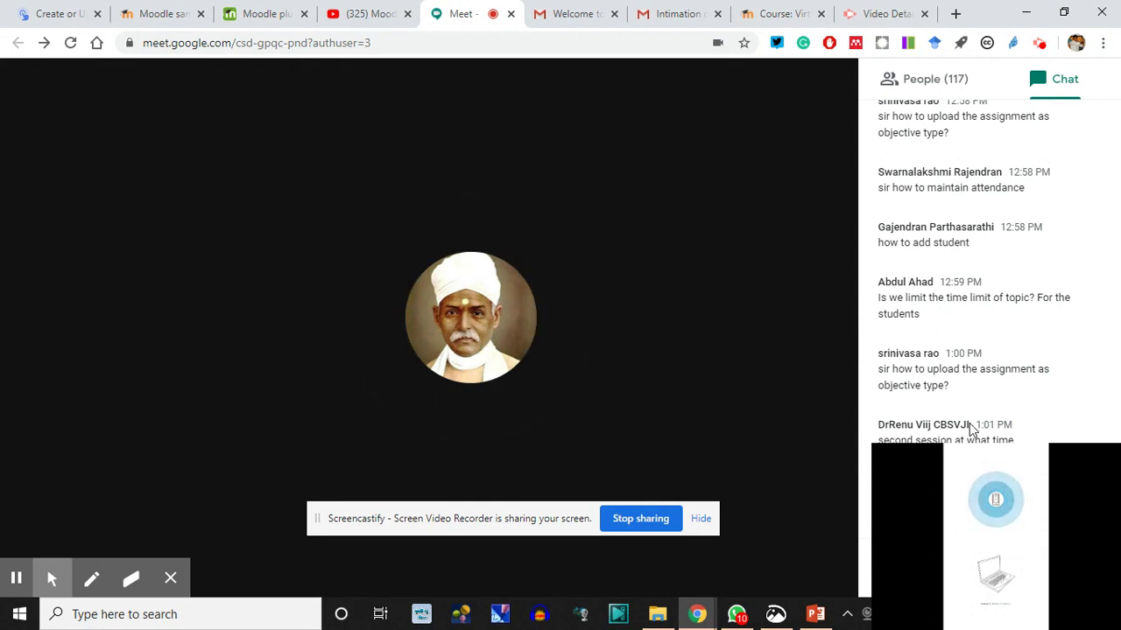
scroll(958, 377, up, 3)
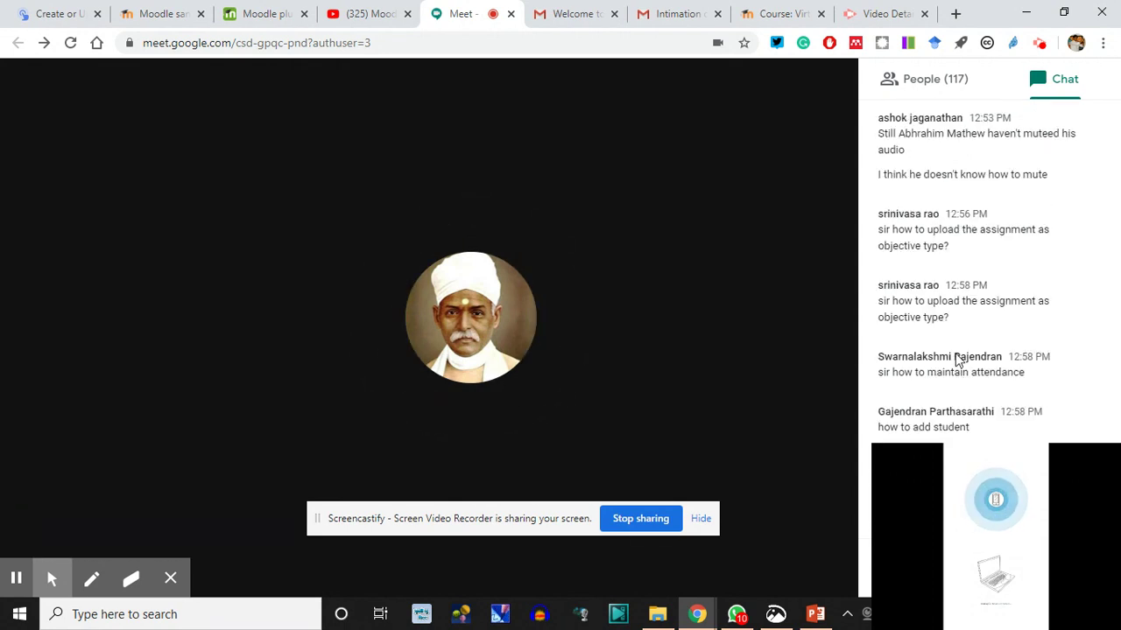
- Highlight the chat question "what is URL variables" and review the question about adding a PPT in page content
scroll(956, 230, up, 6)
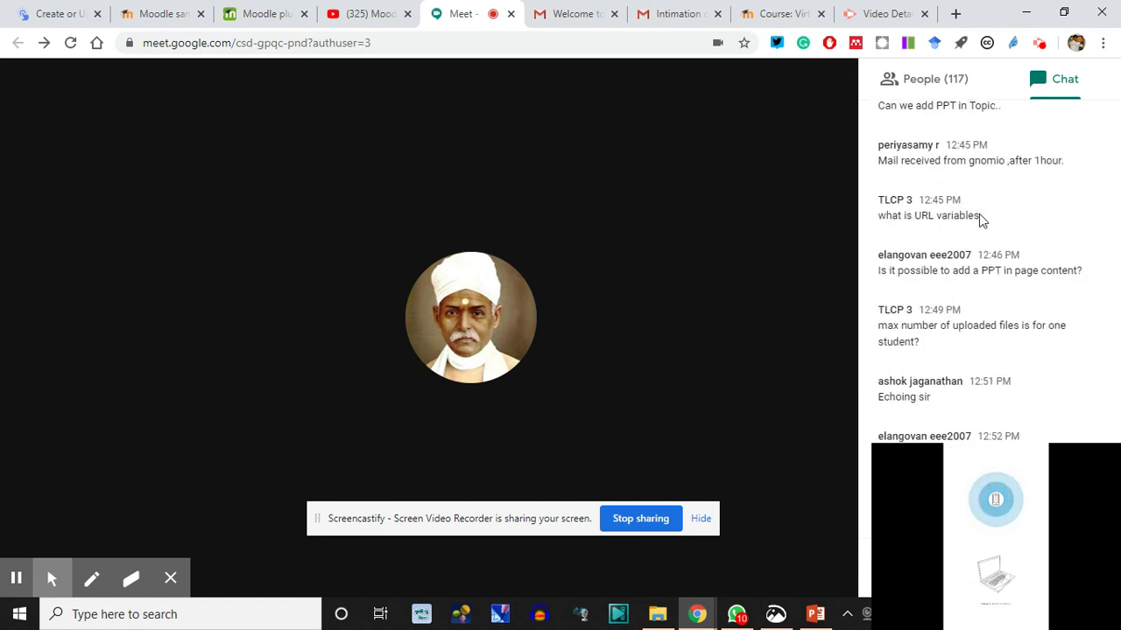
double_click(945, 217)
drag(910, 218, 875, 215)
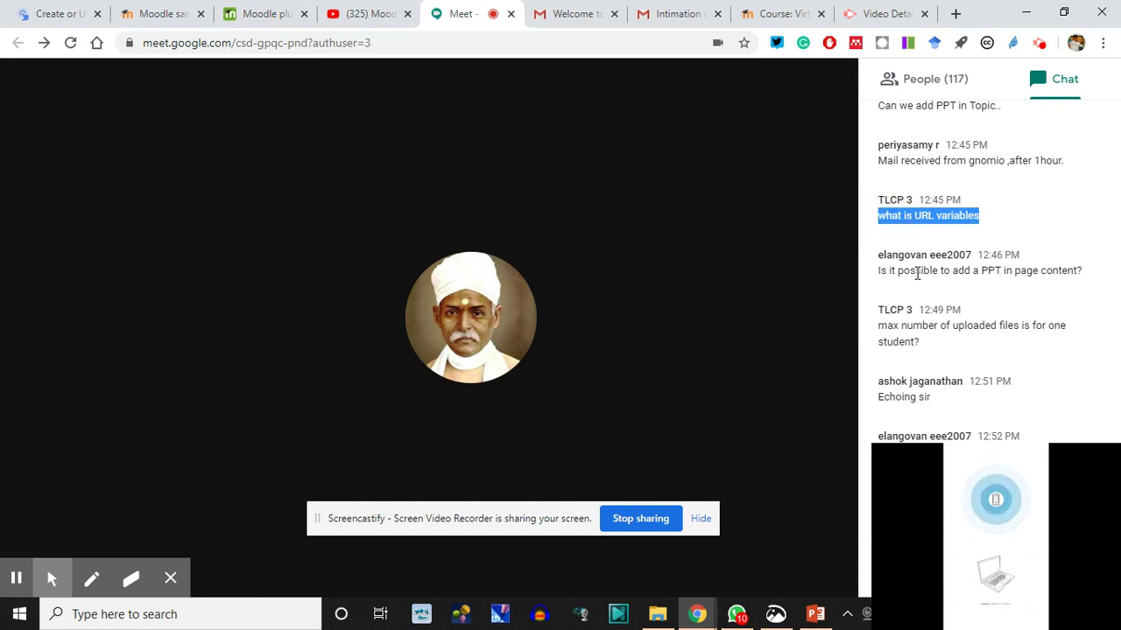
click(1084, 273)
click(1039, 271)
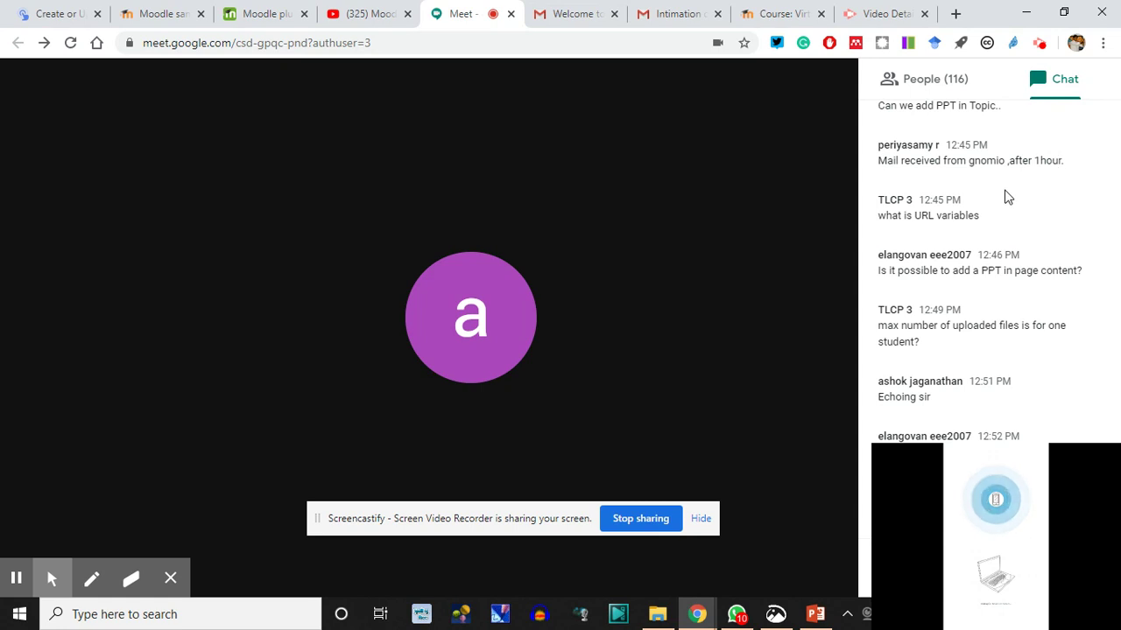
- Read back through the earlier meeting chat messages as far as those sent at 12:22 PM
scroll(1003, 193, up, 1)
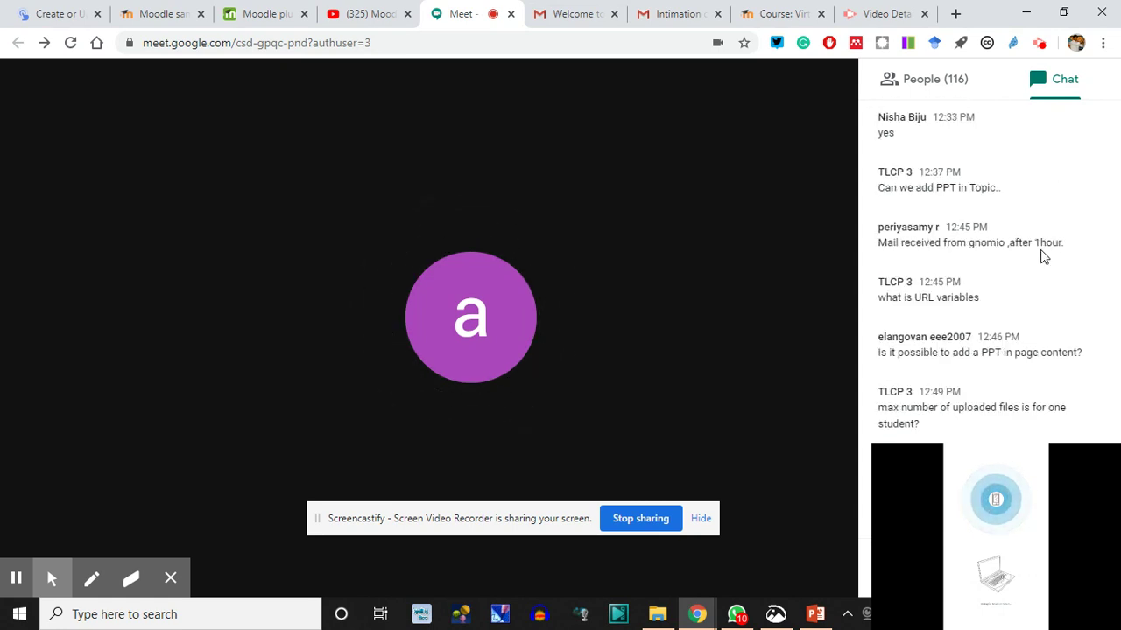
scroll(1038, 257, up, 1)
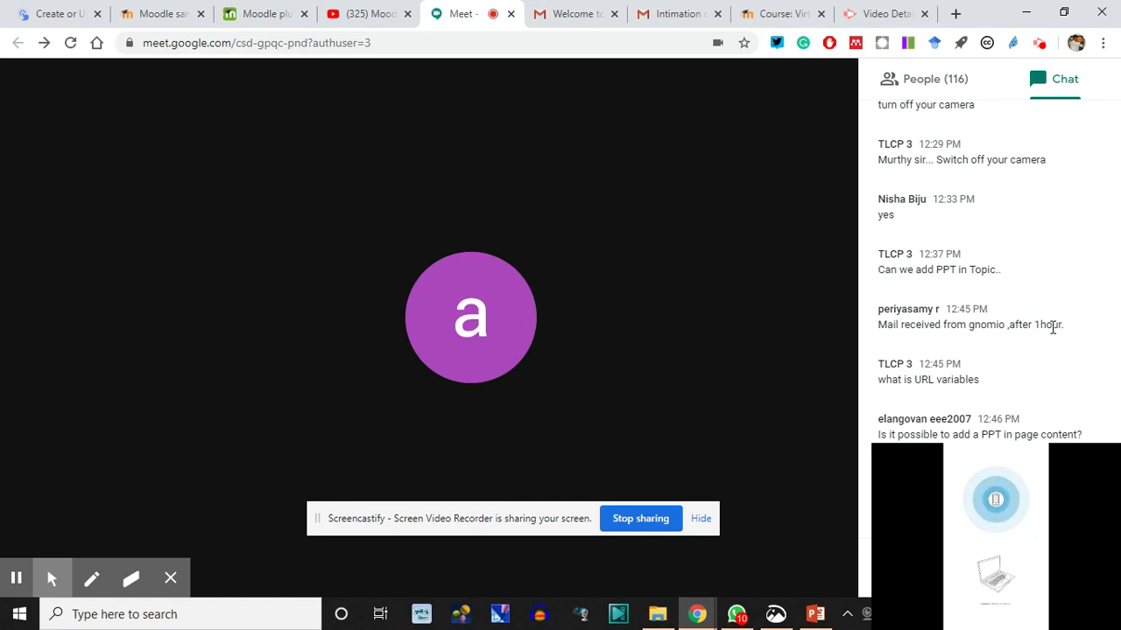
scroll(959, 310, up, 1)
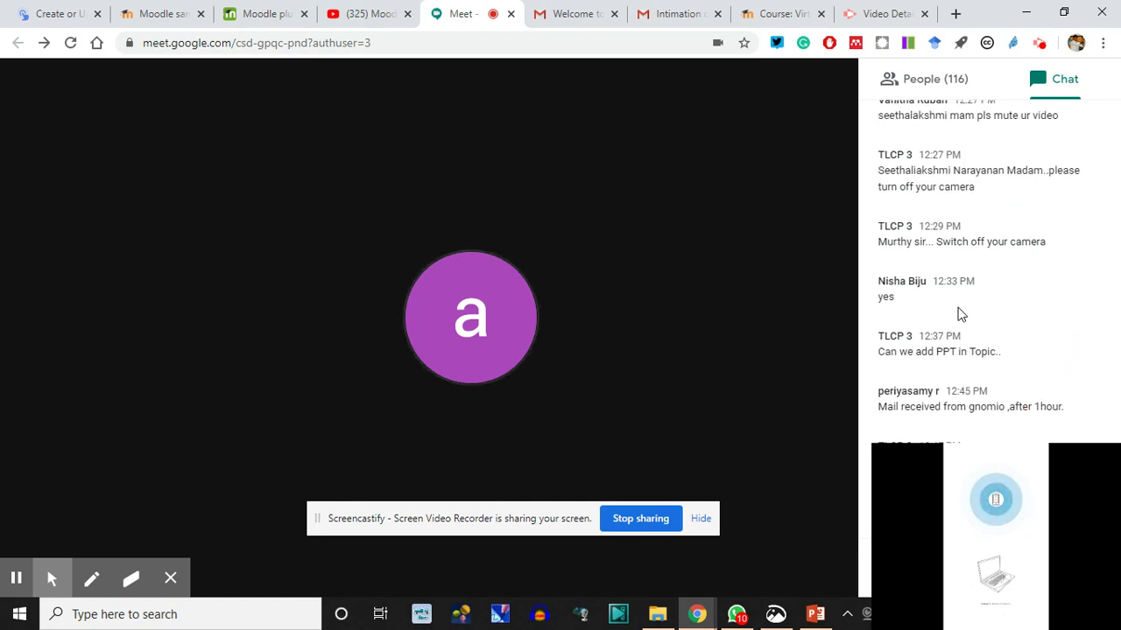
scroll(963, 265, up, 1)
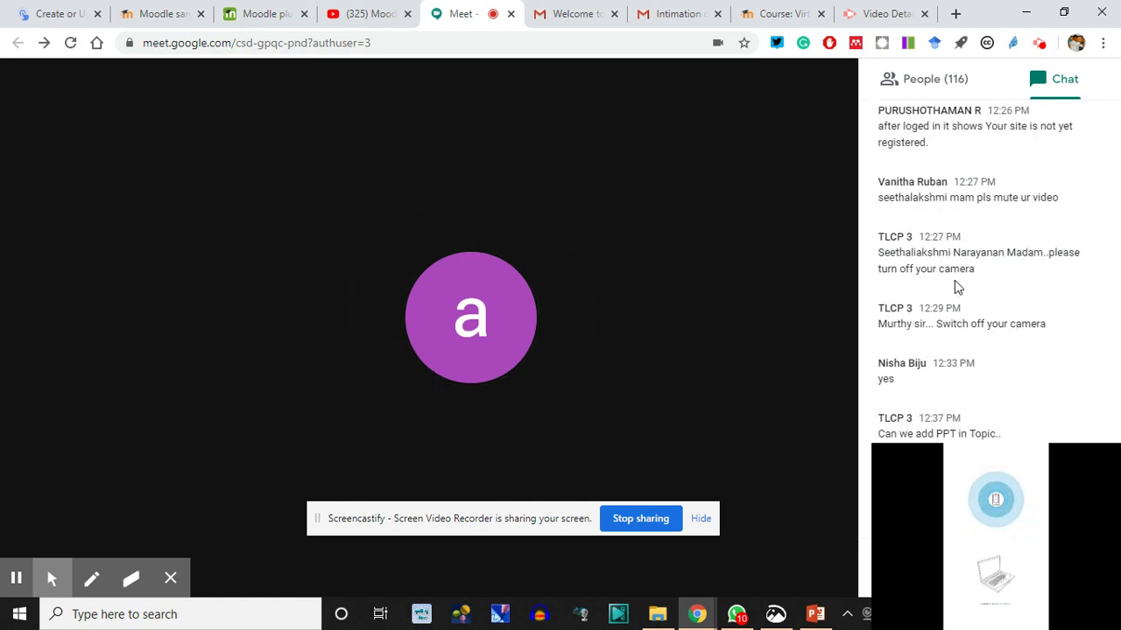
scroll(937, 252, up, 1)
scroll(936, 252, up, 2)
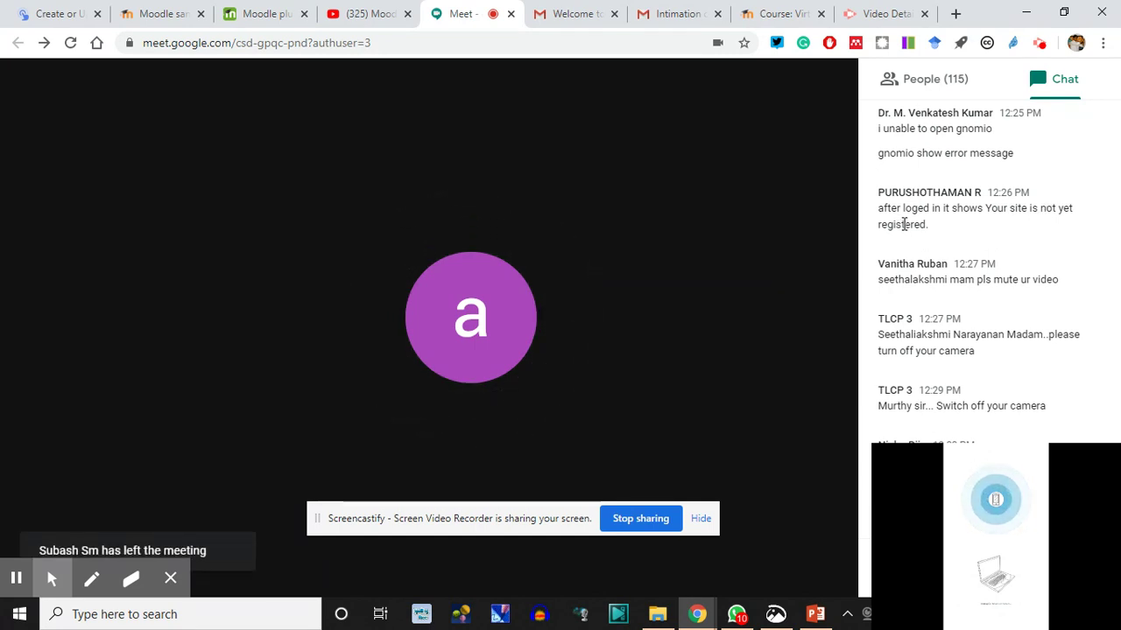
scroll(907, 229, up, 1)
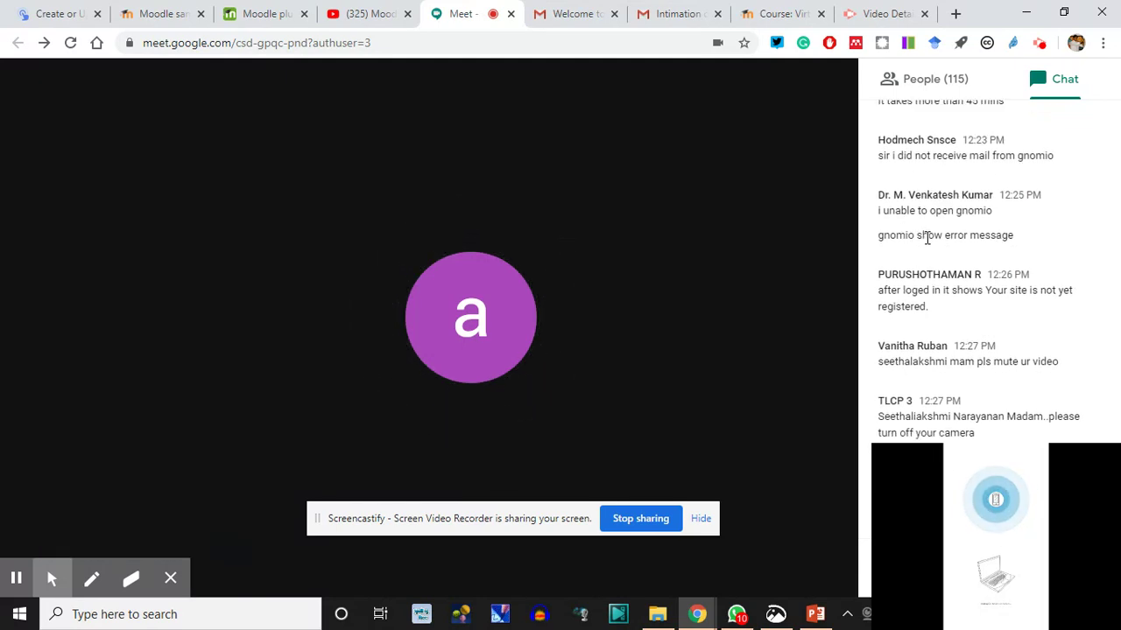
scroll(927, 238, up, 1)
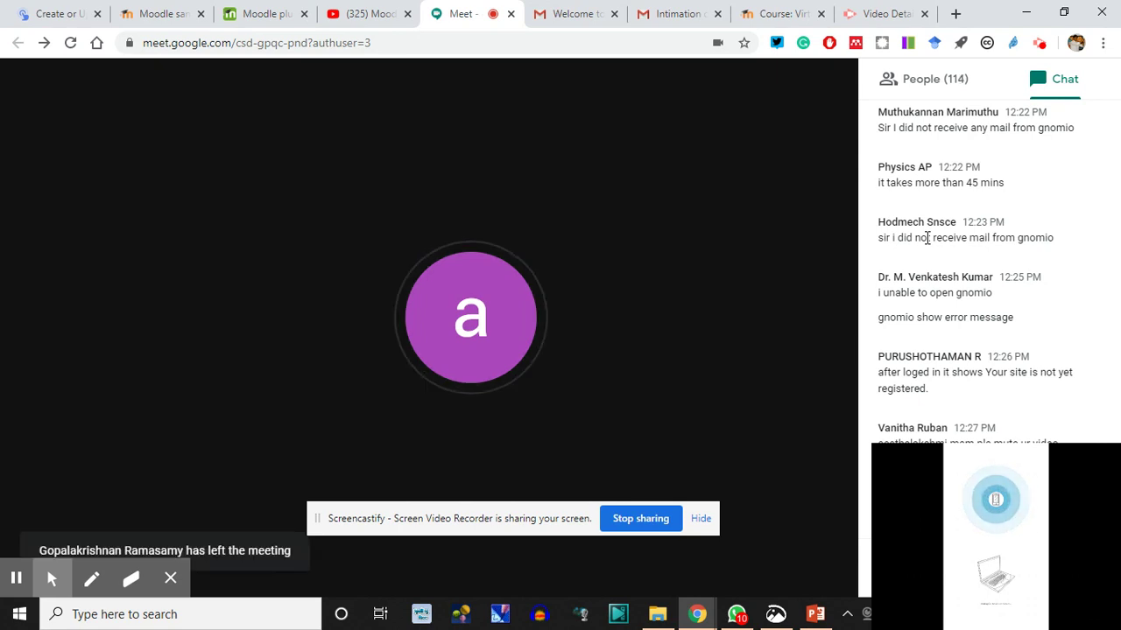
- Return to the chat messages sent at 1:02 PM and highlight the request to upload the PPT guiding Moodle course creation
scroll(926, 238, up, 1)
scroll(925, 237, down, 10)
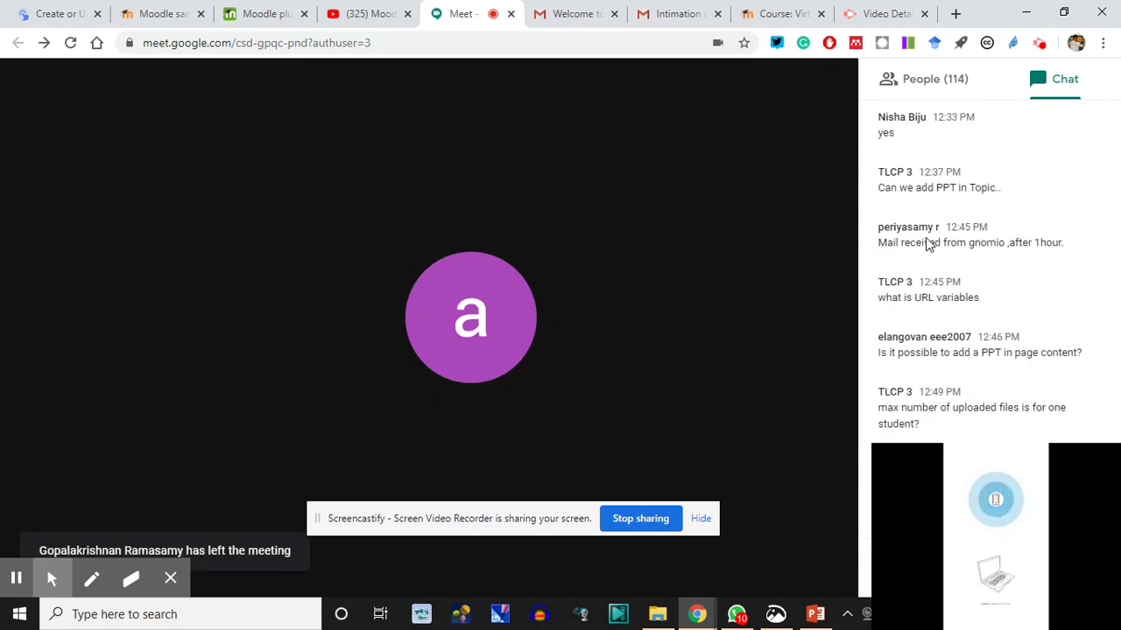
scroll(941, 378, down, 10)
scroll(989, 271, down, 4)
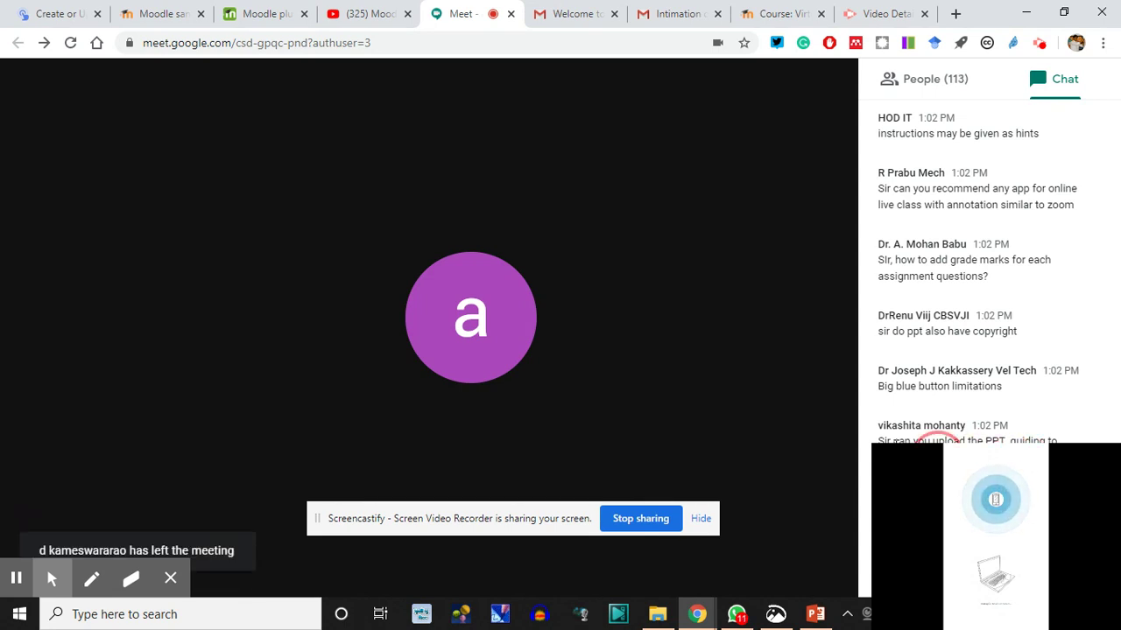
triple_click(937, 440)
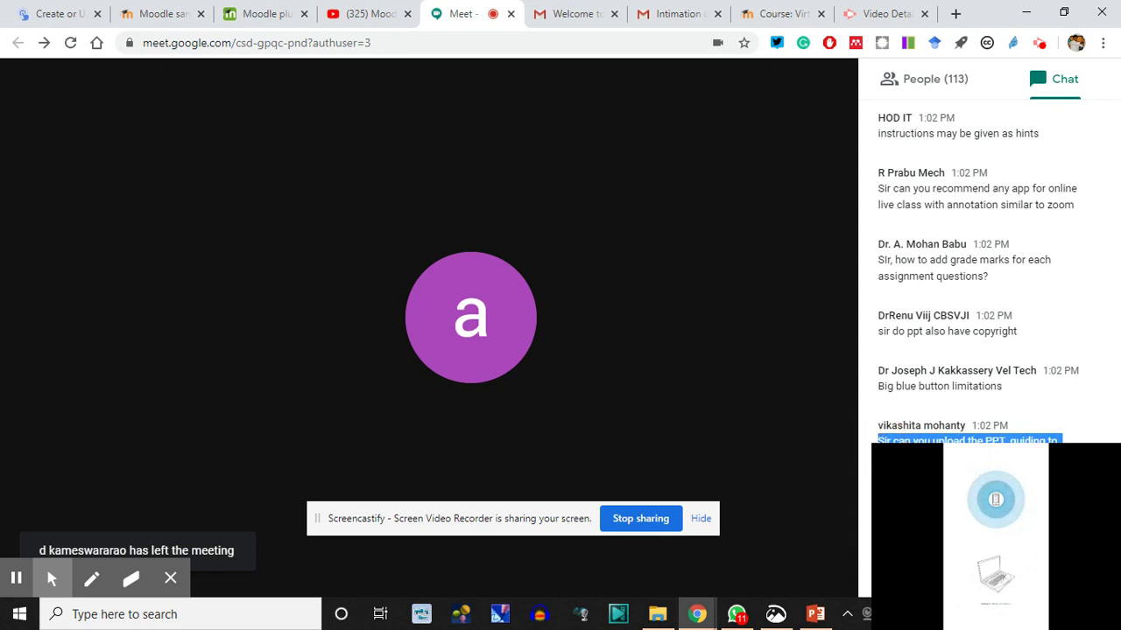
click(884, 441)
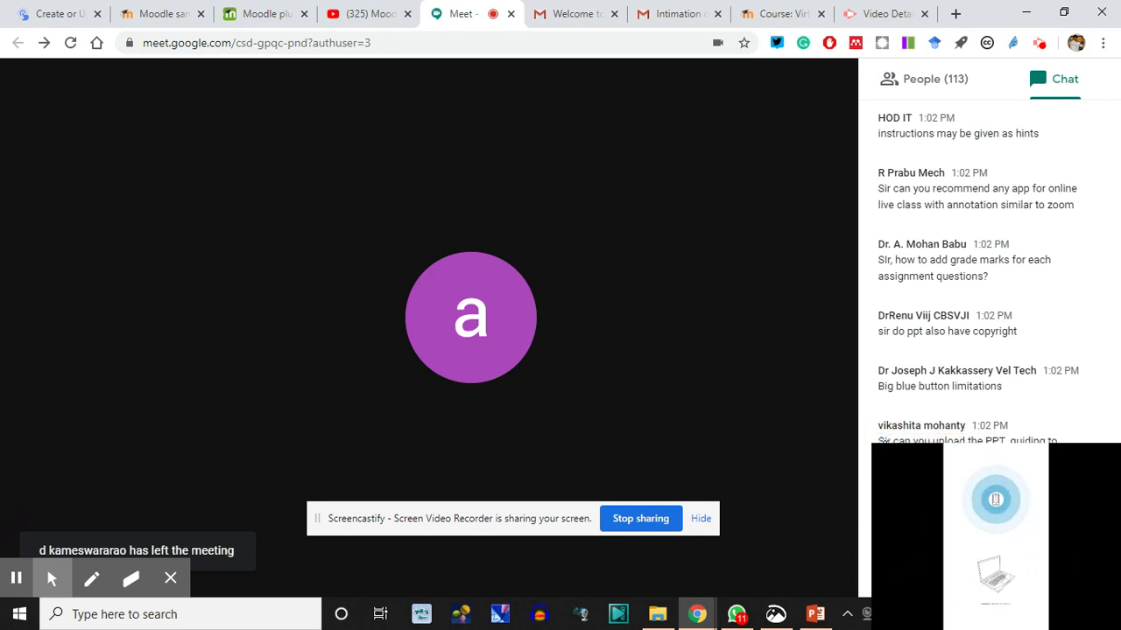
drag(879, 440, 1061, 440)
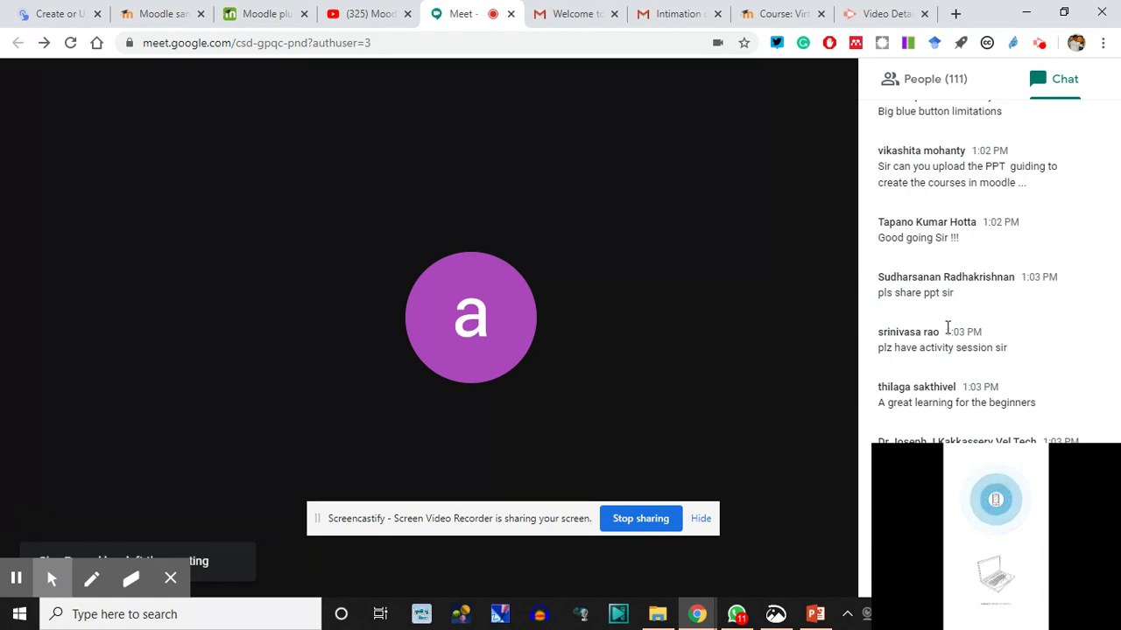
- Highlight the chat question "sir do ppt also have copyright" and review the neighbouring messages sent at 1:01 and 1:02 PM
scroll(946, 329, up, 1)
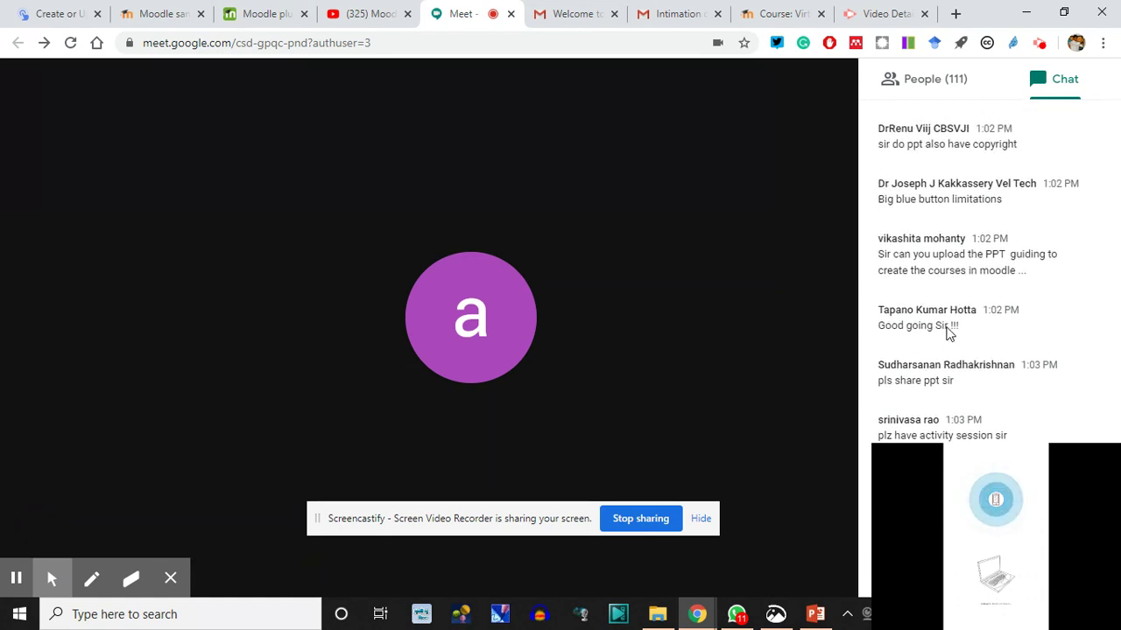
scroll(953, 350, up, 3)
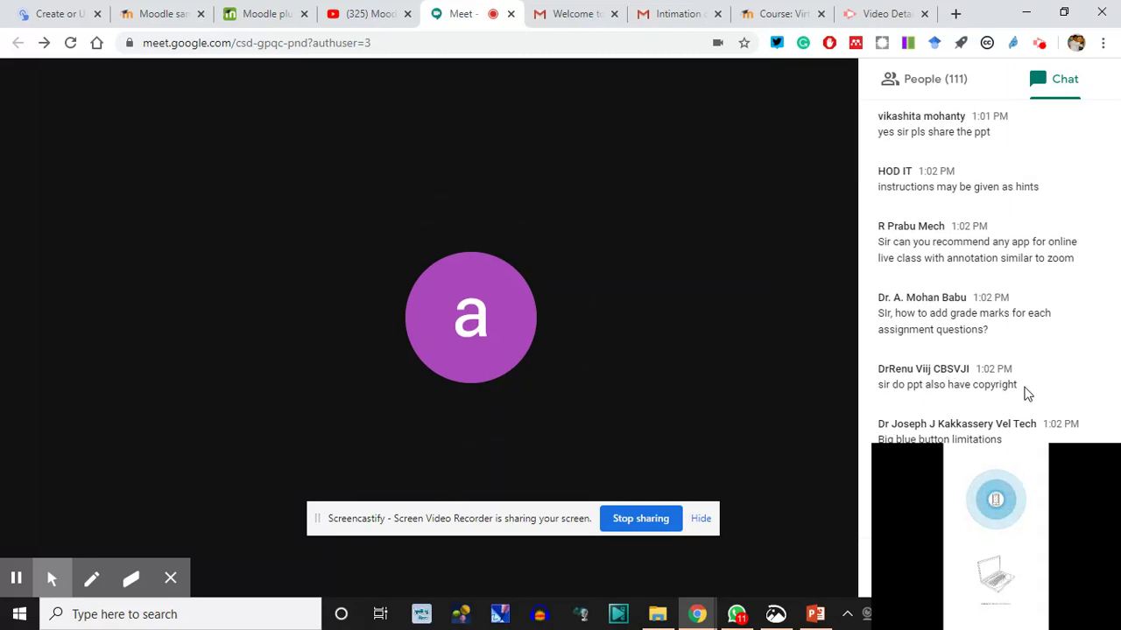
drag(1020, 387, 881, 389)
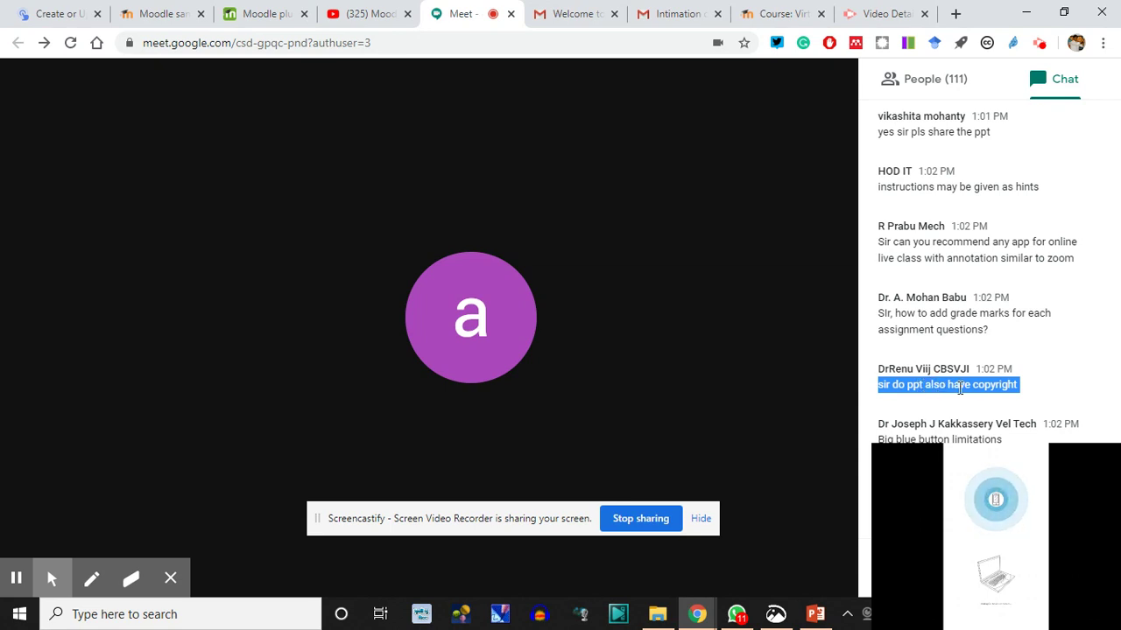
click(1016, 391)
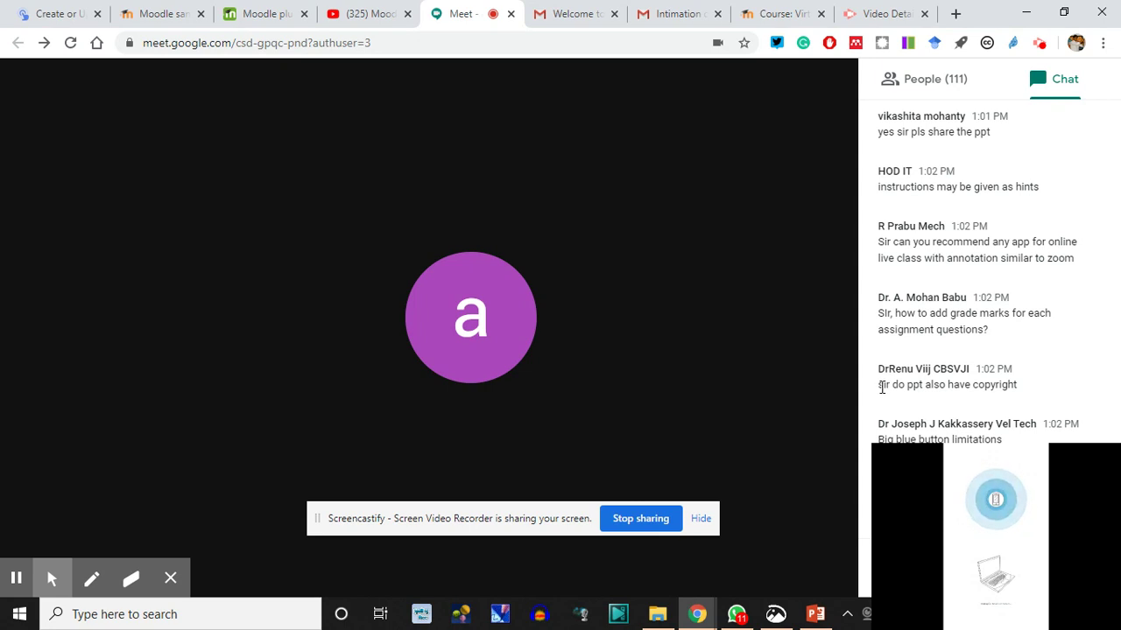
drag(881, 387, 1017, 391)
click(998, 385)
scroll(953, 315, up, 2)
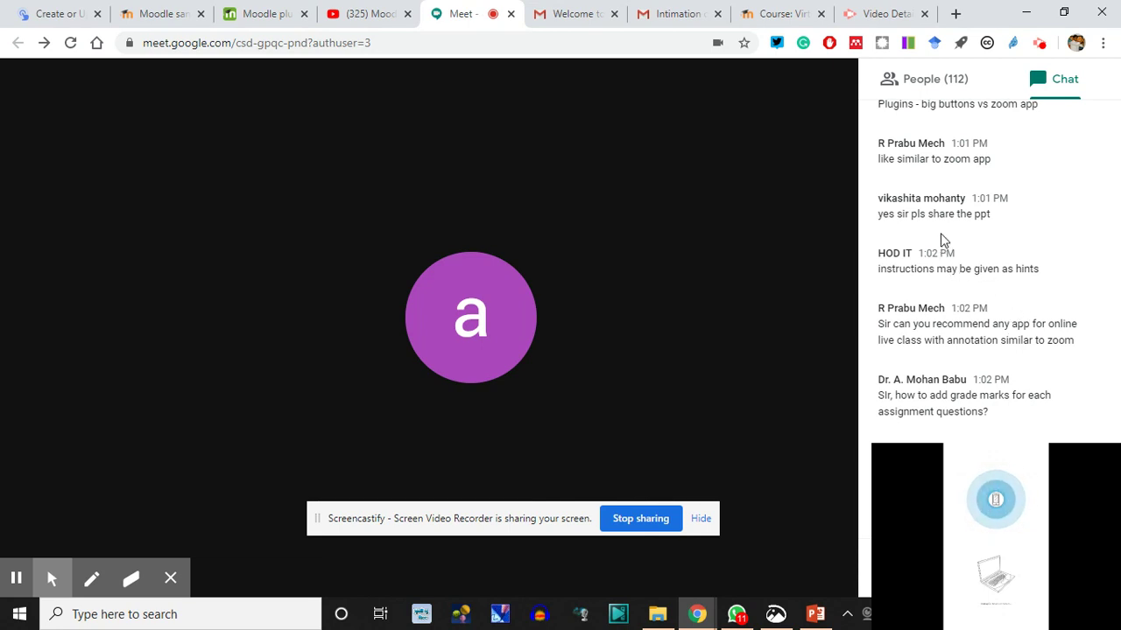
scroll(940, 235, up, 1)
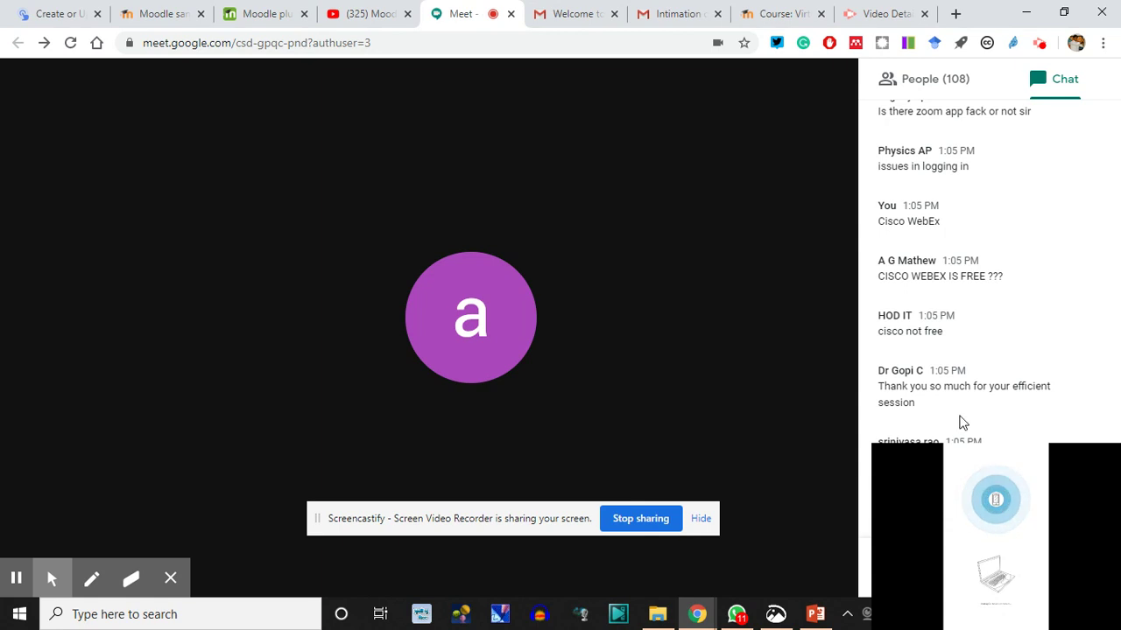
- Review the participants' chat messages sent at 1:04 and 1:05 PM about assignments, Gnomio versus Moodle, Zoom and Cisco WebEx
scroll(973, 359, up, 2)
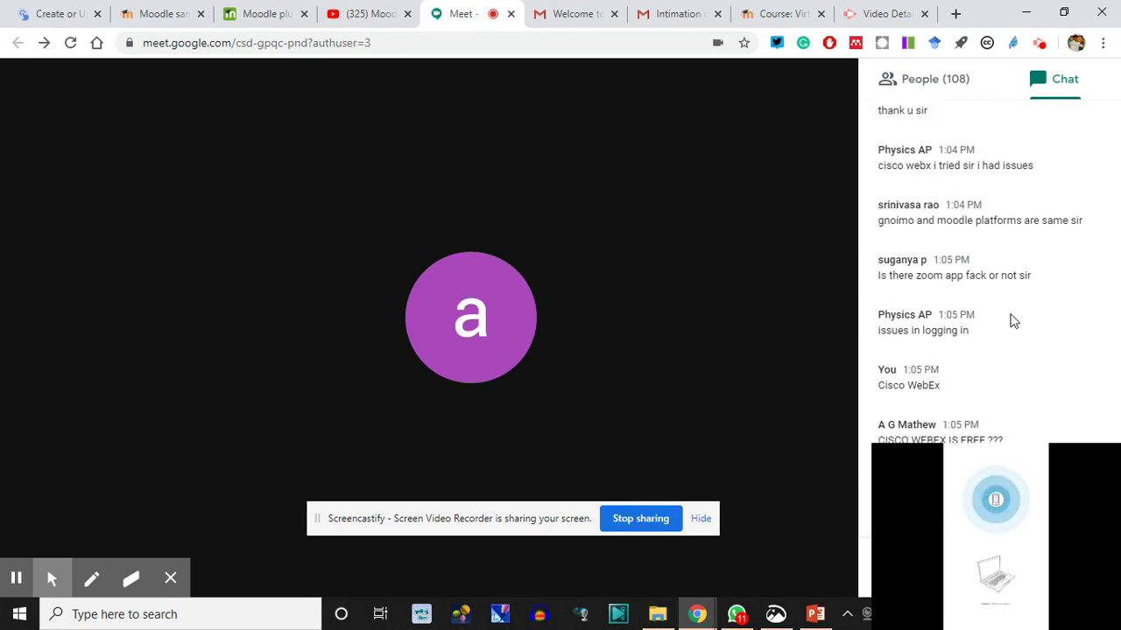
scroll(1035, 309, up, 3)
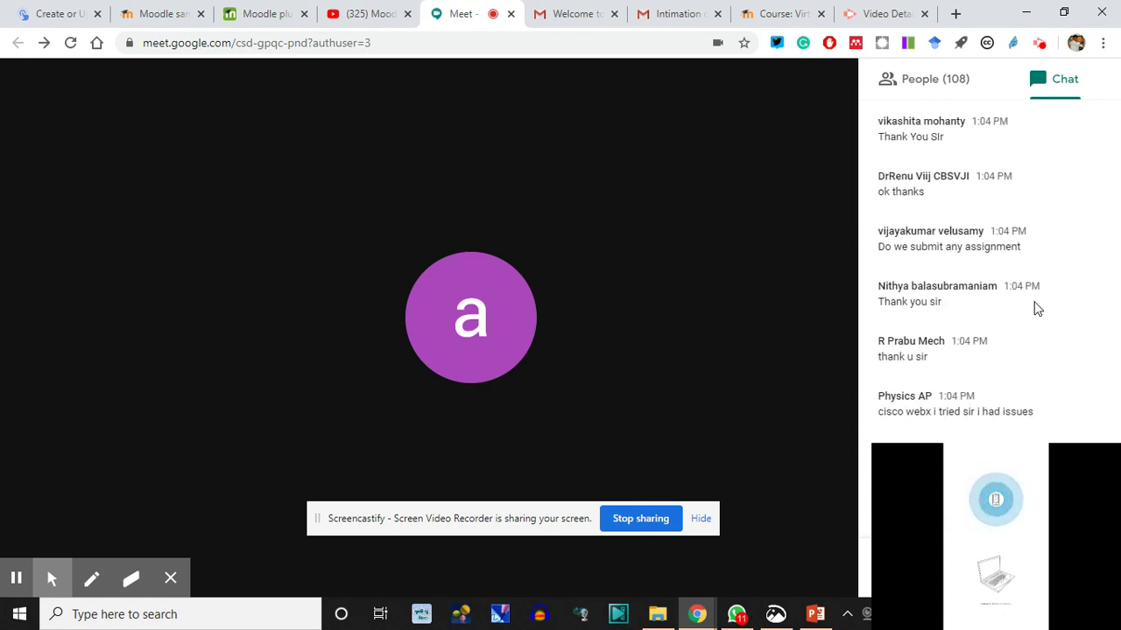
scroll(1027, 382, down, 1)
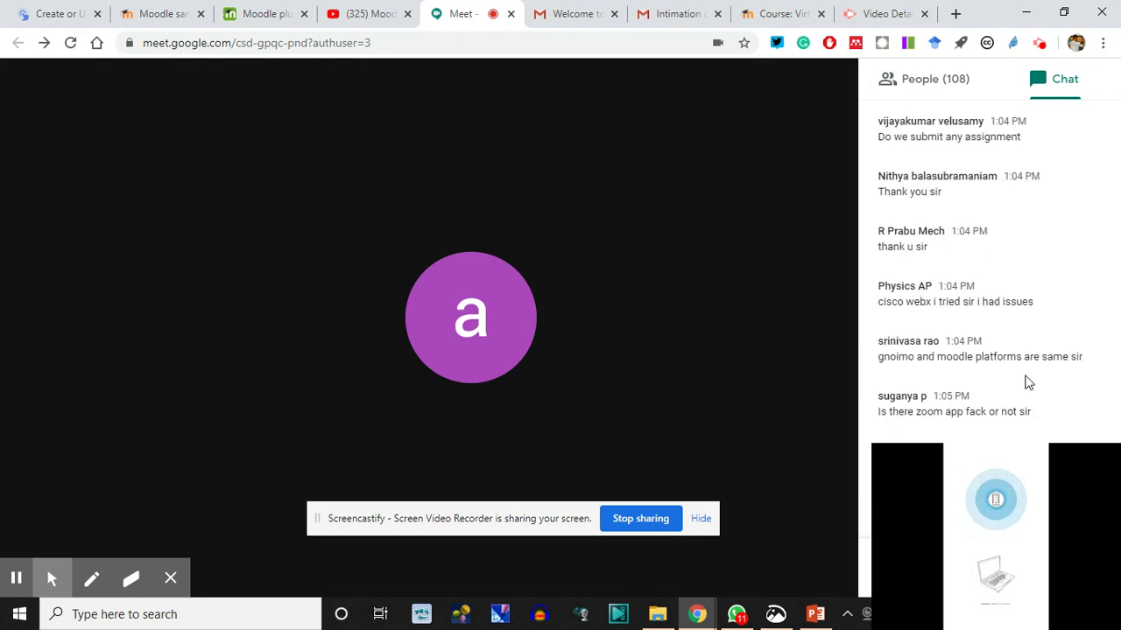
scroll(1027, 383, down, 3)
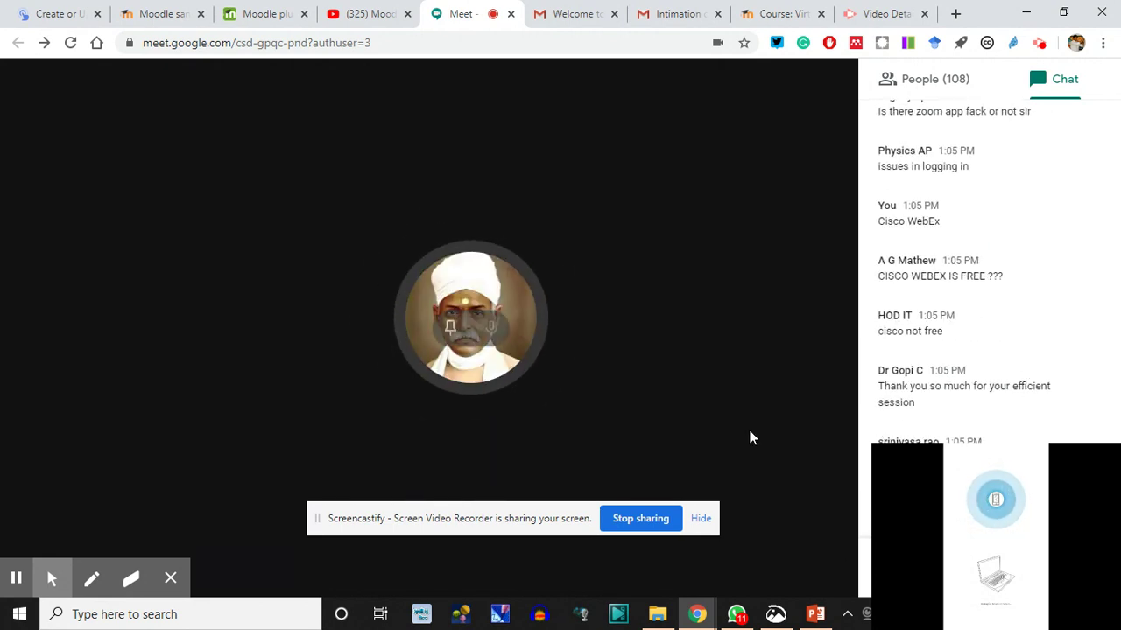